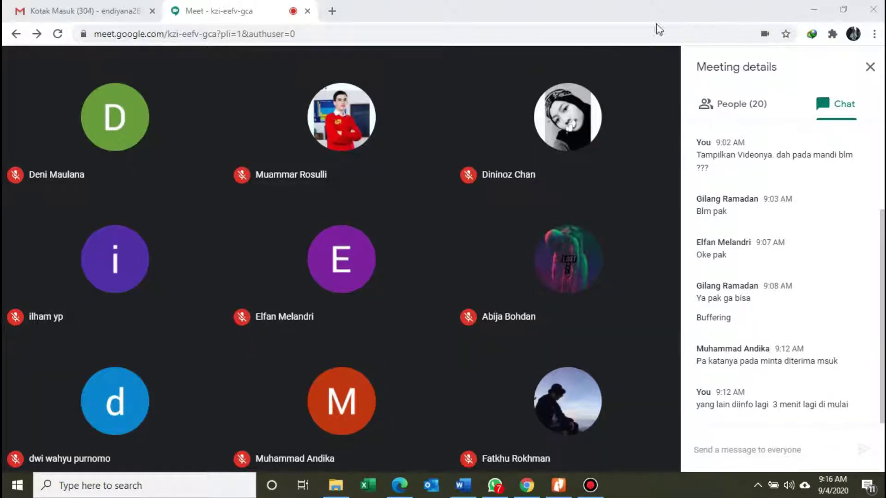
# Leave the Meet chat box and switch to the FR MUK Observasi dan Pertanyaan PDF in Nitro Pro.
pyautogui.click(599, 42)
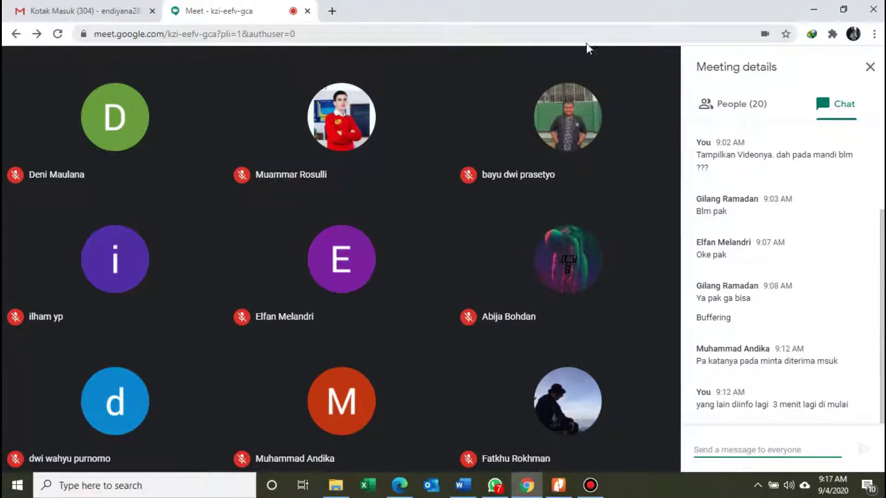
pyautogui.moveTo(531, 100)
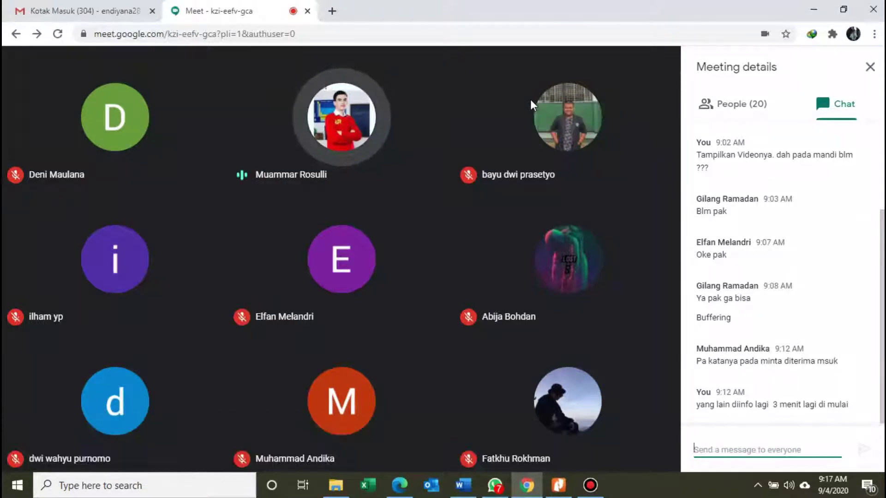
pyautogui.moveTo(520, 134)
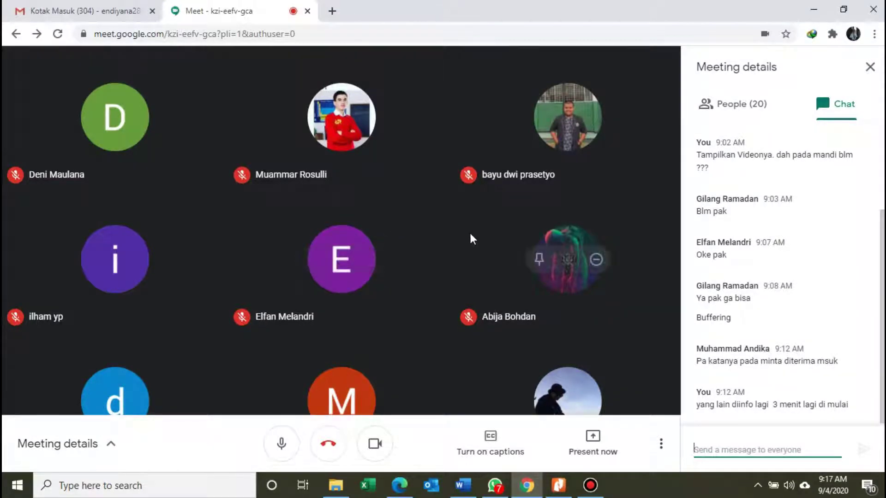
pyautogui.click(555, 488)
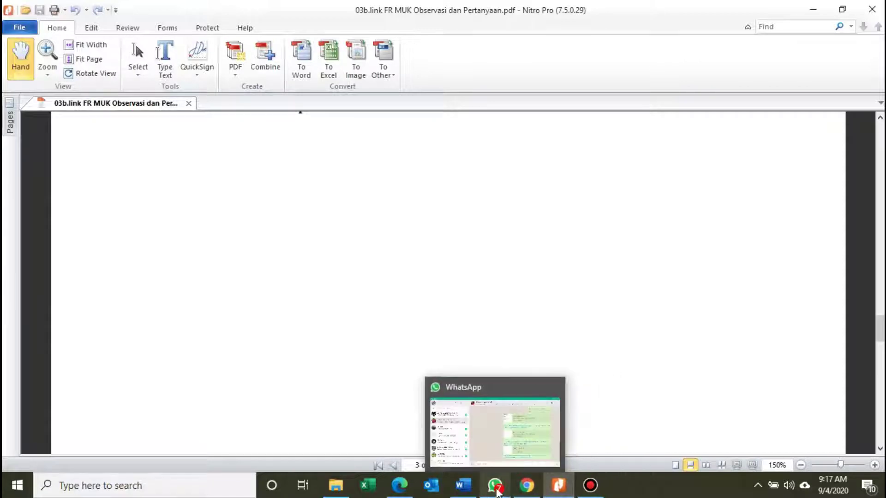
# Back in Chrome, present your entire screen to everyone in the Google Meet call.
pyautogui.click(526, 492)
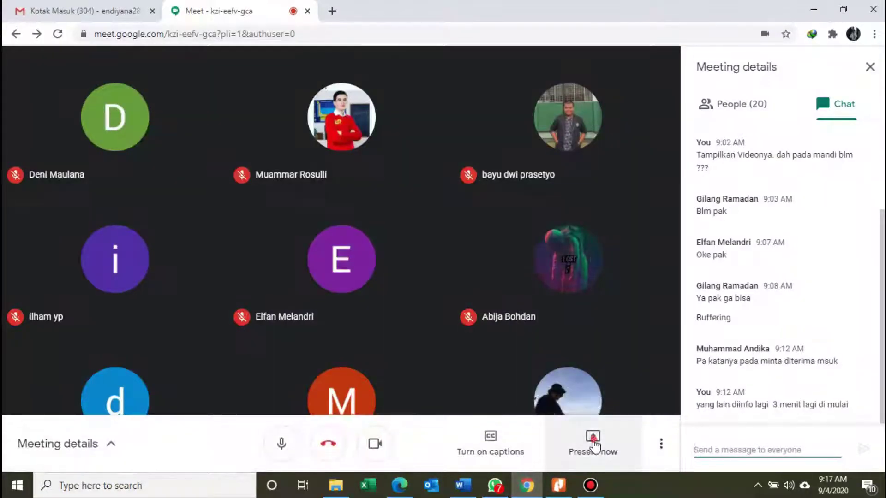
pyautogui.click(593, 444)
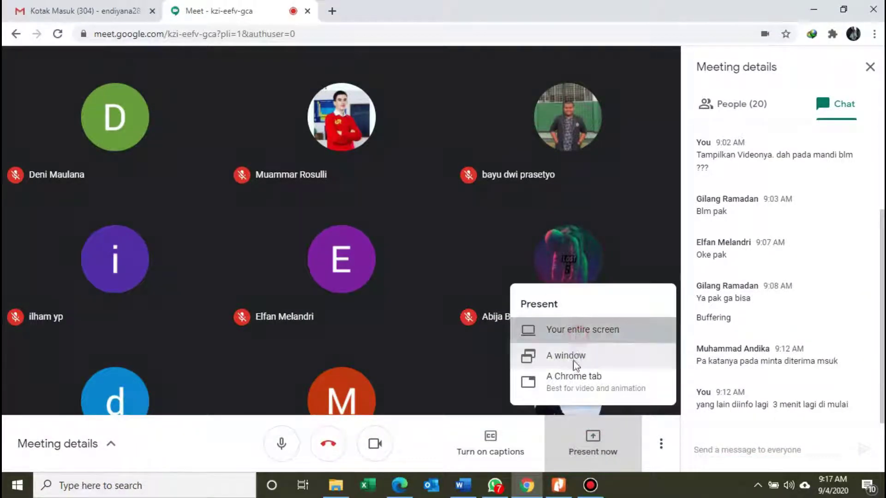
pyautogui.click(578, 335)
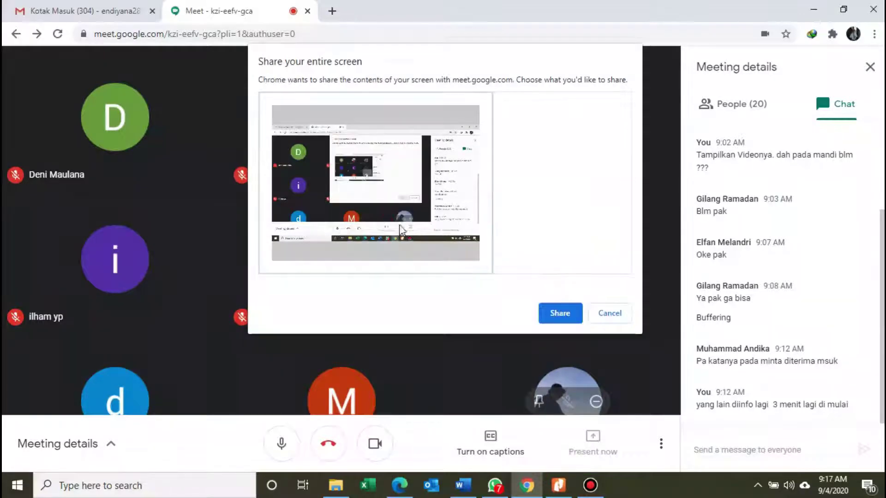
pyautogui.click(561, 314)
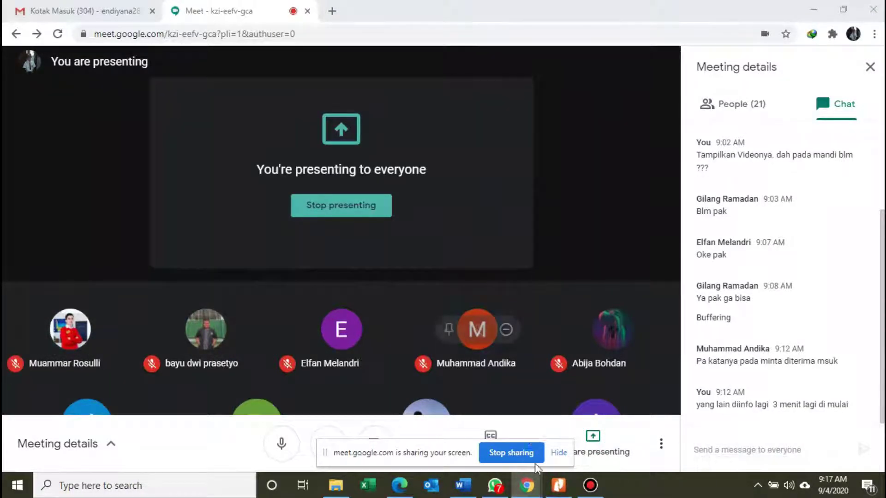
# Bring Nitro Pro forward and scroll the FR MUK PDF up to page 1's Skenario 1 section.
pyautogui.click(550, 492)
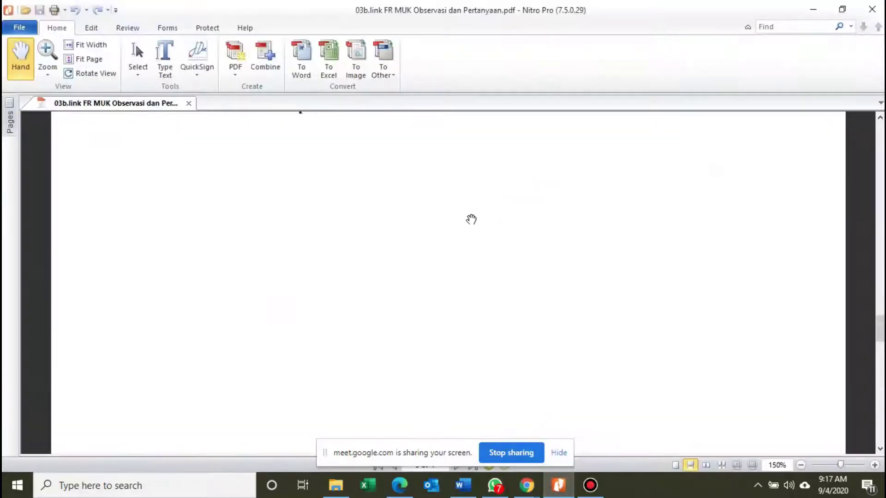
pyautogui.scroll(5, 281, 314)
pyautogui.scroll(6, 281, 313)
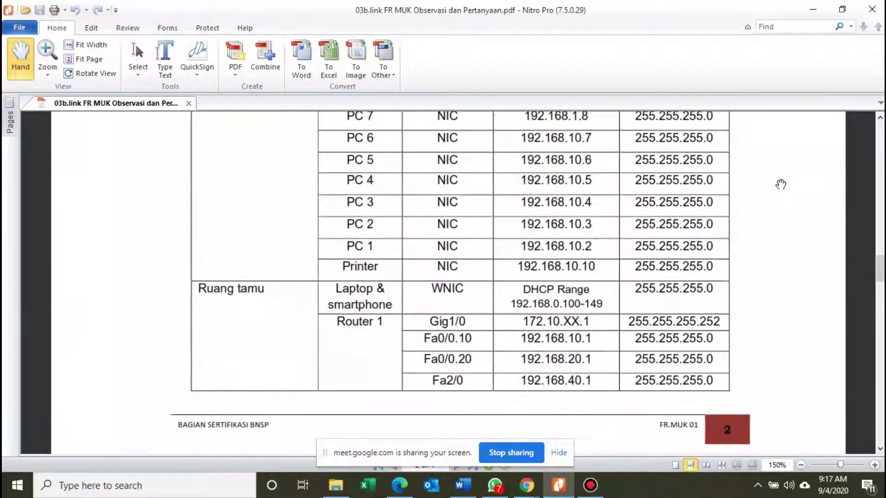
pyautogui.moveTo(881, 283); pyautogui.dragTo(881, 175)
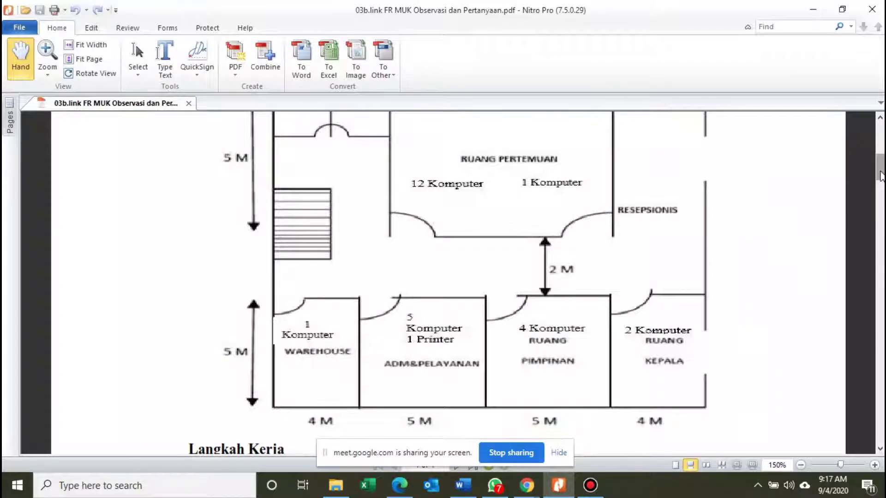
pyautogui.moveTo(880, 174); pyautogui.dragTo(878, 154)
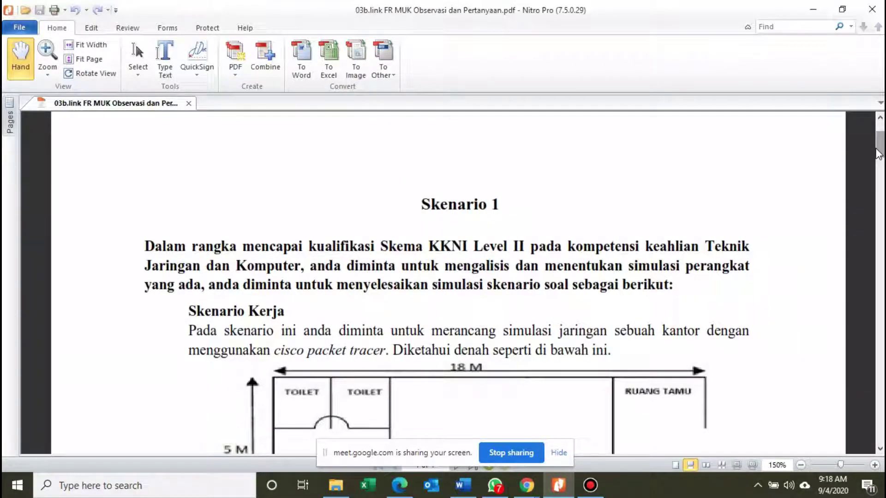
pyautogui.moveTo(877, 150); pyautogui.dragTo(878, 210)
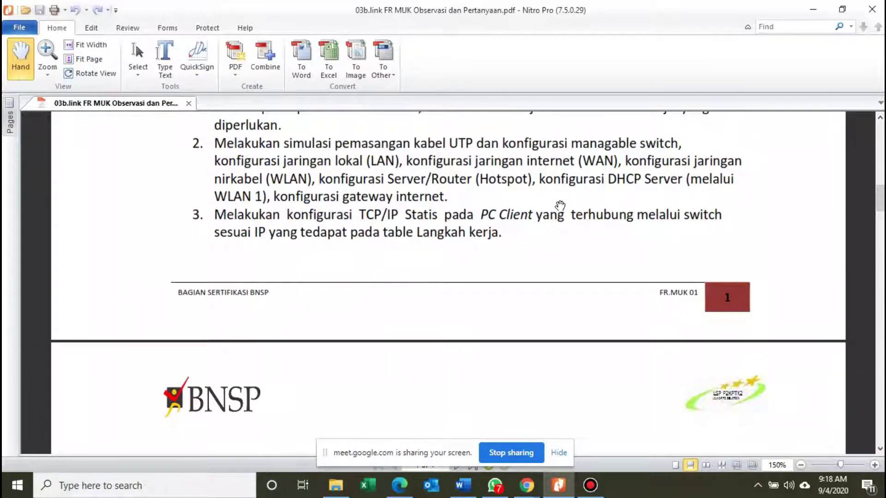
# Scroll through the Tabel Langkah Kerja to the page 3 ISP, WRouter and Server rows.
pyautogui.scroll(-5, 526, 277)
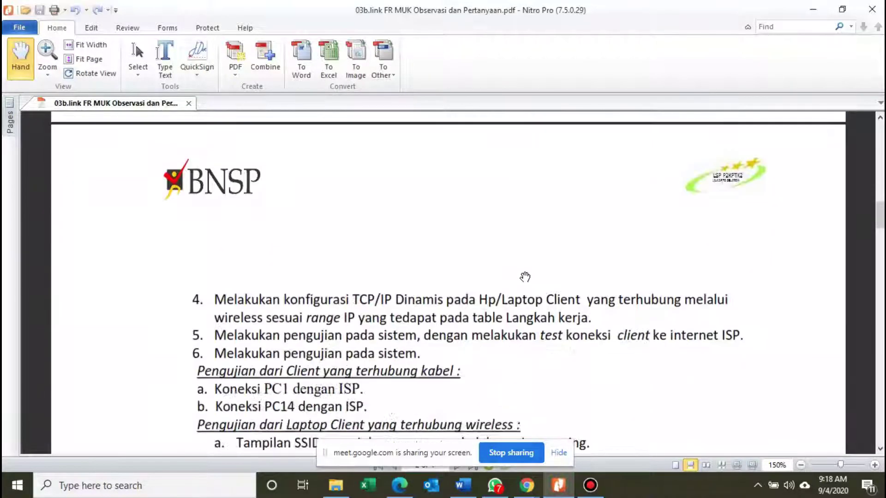
pyautogui.scroll(-2, 525, 276)
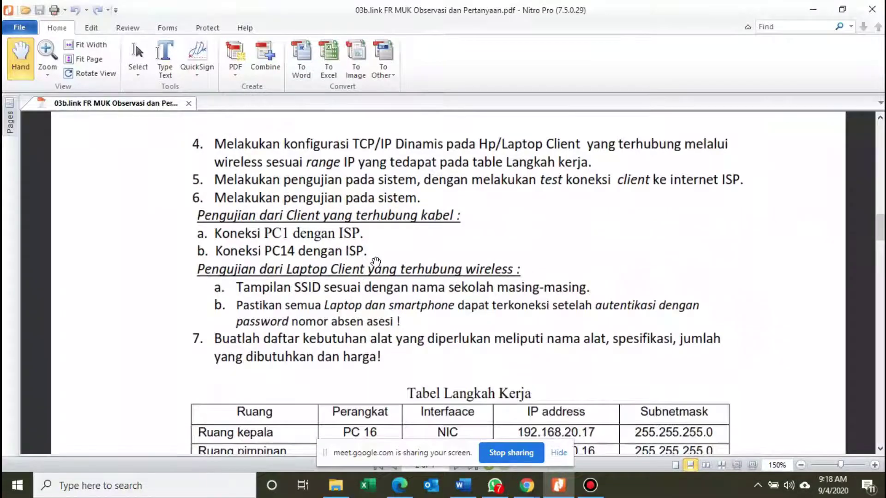
pyautogui.scroll(5, 389, 272)
pyautogui.scroll(-7, 389, 272)
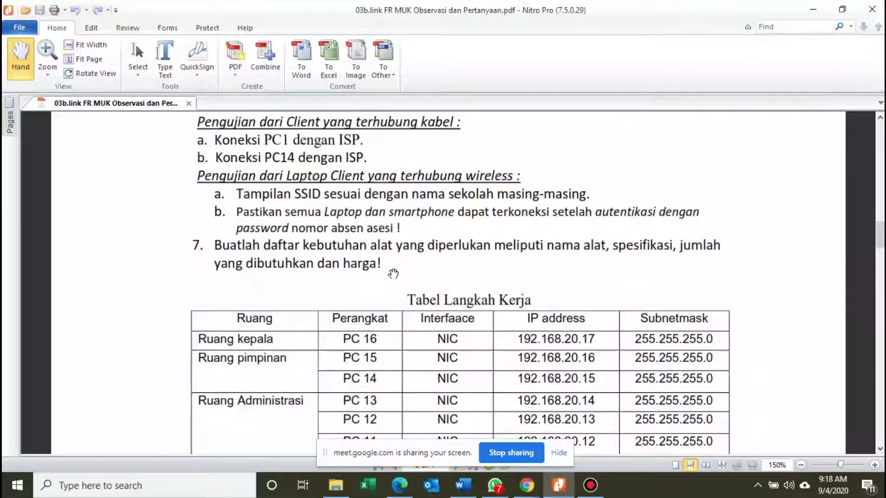
pyautogui.scroll(-1, 391, 276)
pyautogui.scroll(-1, 360, 280)
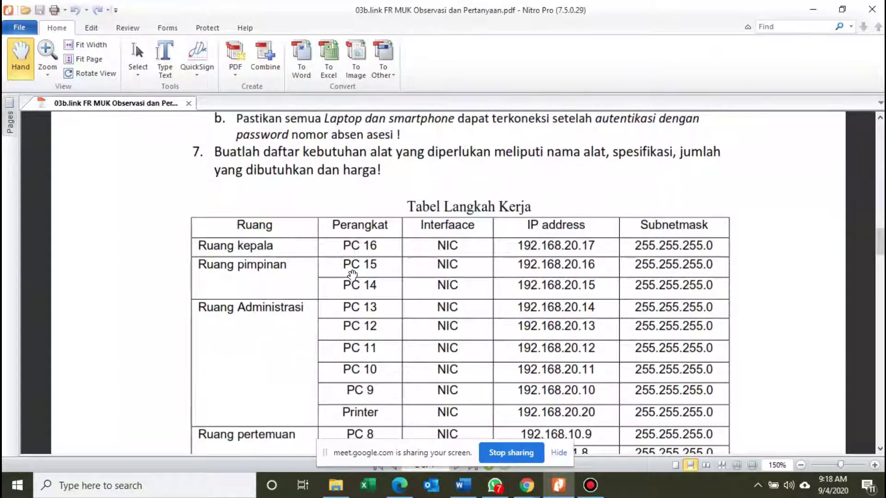
pyautogui.scroll(-1, 353, 275)
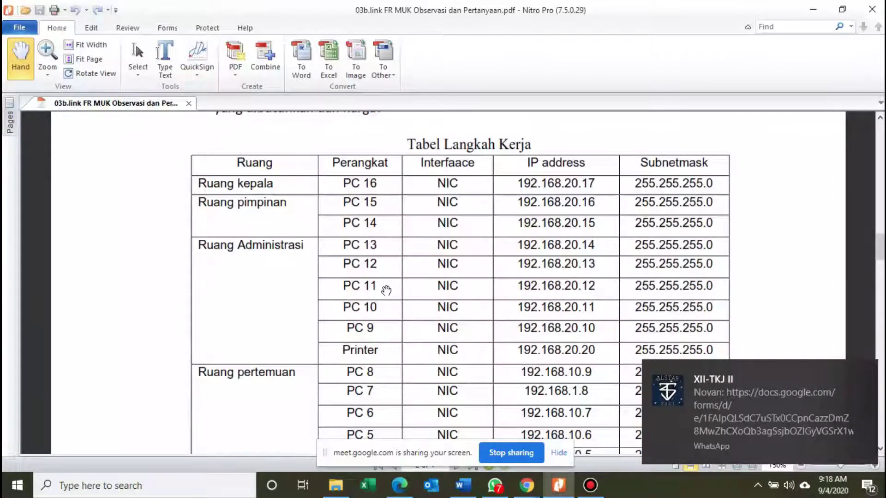
pyautogui.scroll(-1, 395, 274)
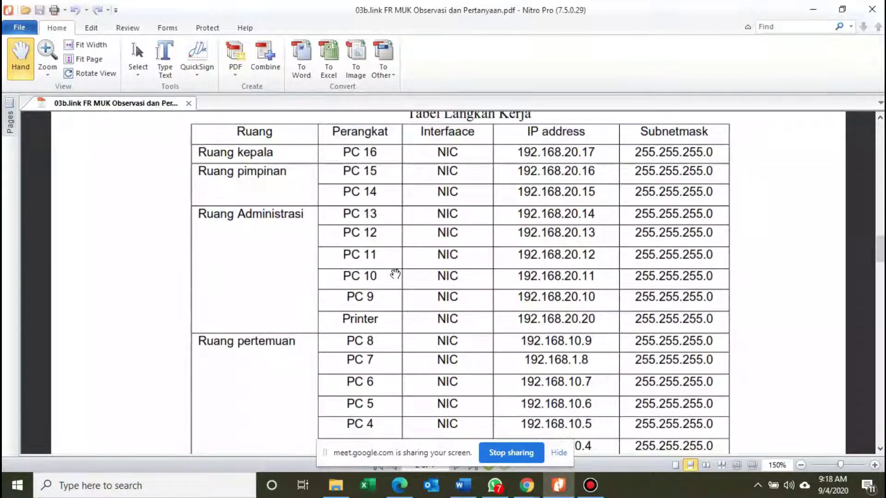
pyautogui.scroll(1, 395, 274)
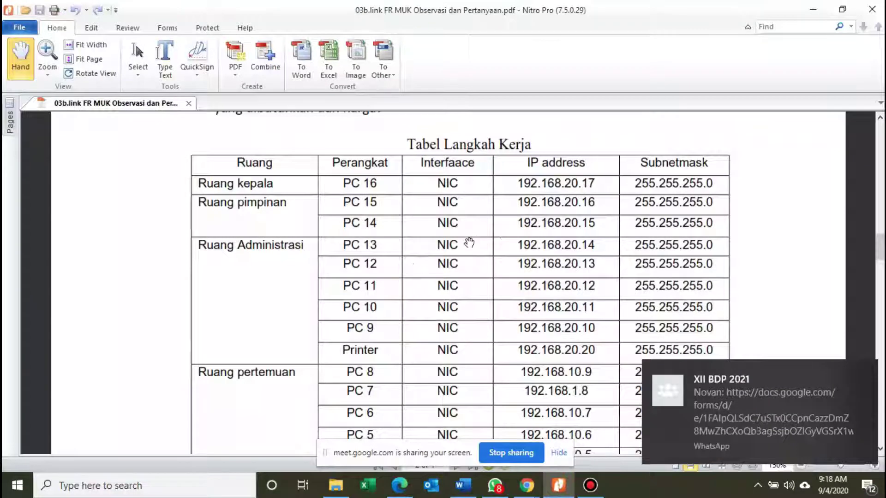
pyautogui.scroll(-2, 517, 240)
pyautogui.scroll(-14, 518, 240)
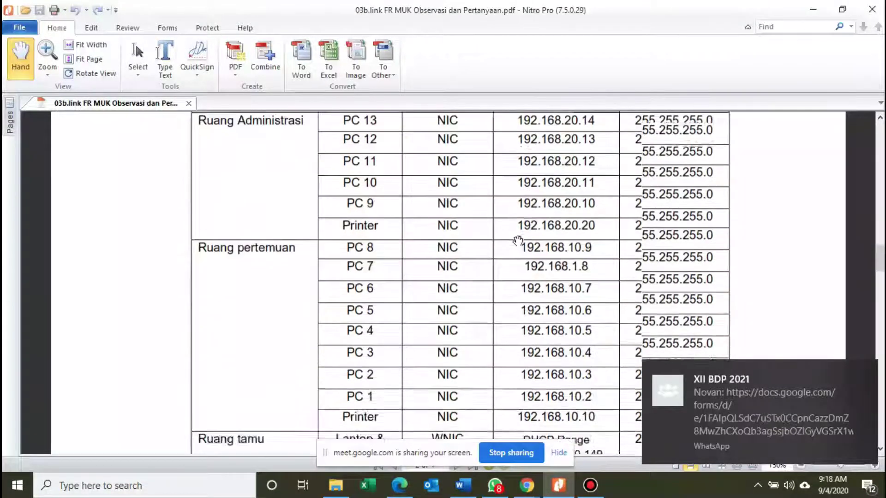
pyautogui.scroll(-6, 517, 240)
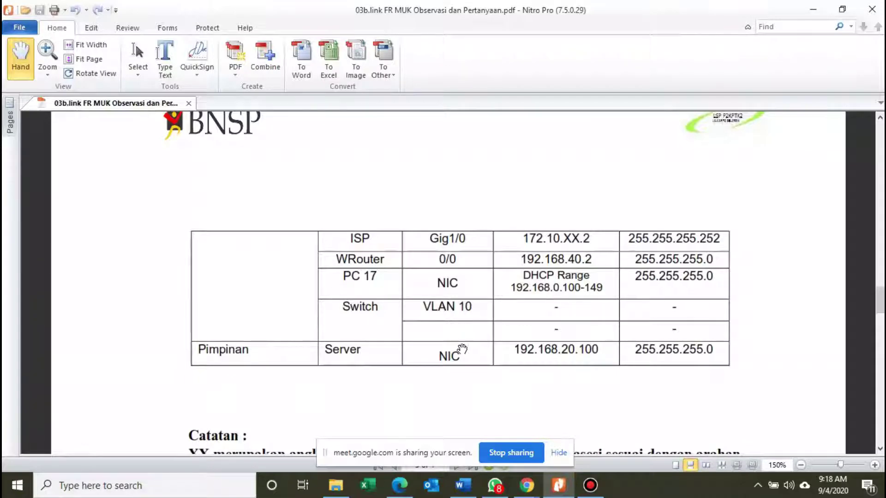
# Scroll back to the Ruang tamu rows and highlight the 'DHCP Range 192.168.0.100-149' cell.
pyautogui.scroll(4, 465, 330)
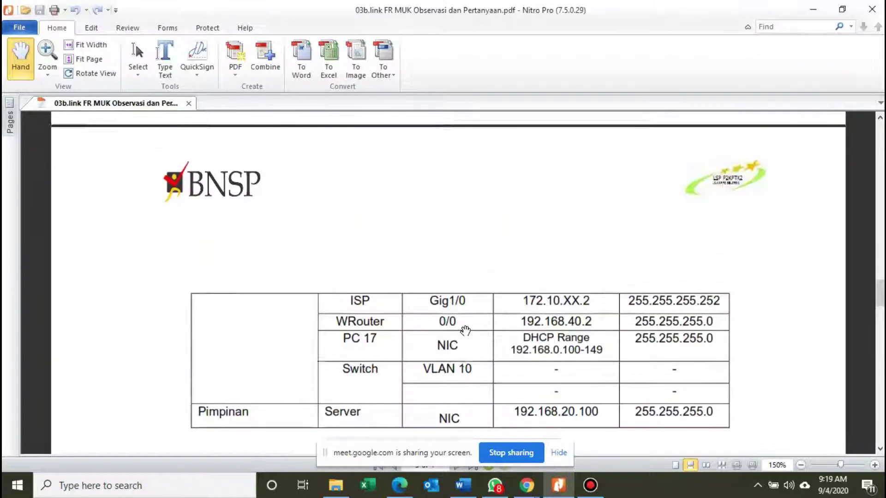
pyautogui.scroll(5, 465, 331)
pyautogui.scroll(3, 465, 330)
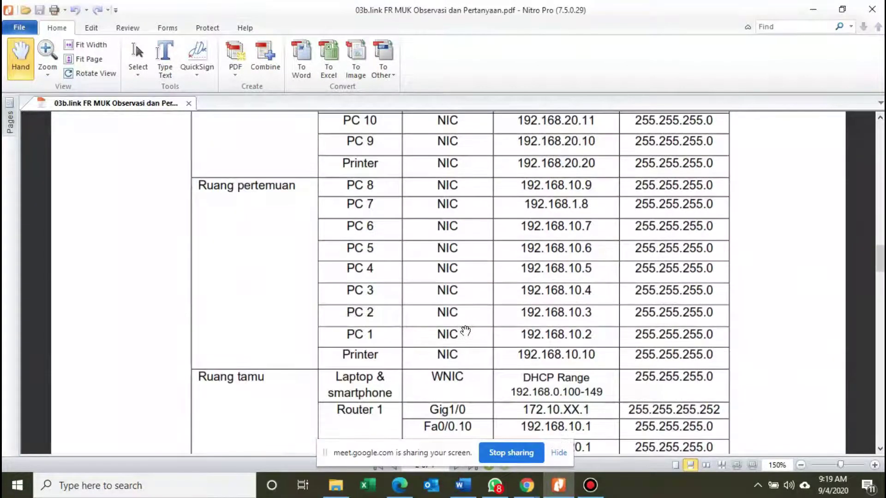
pyautogui.scroll(1, 465, 331)
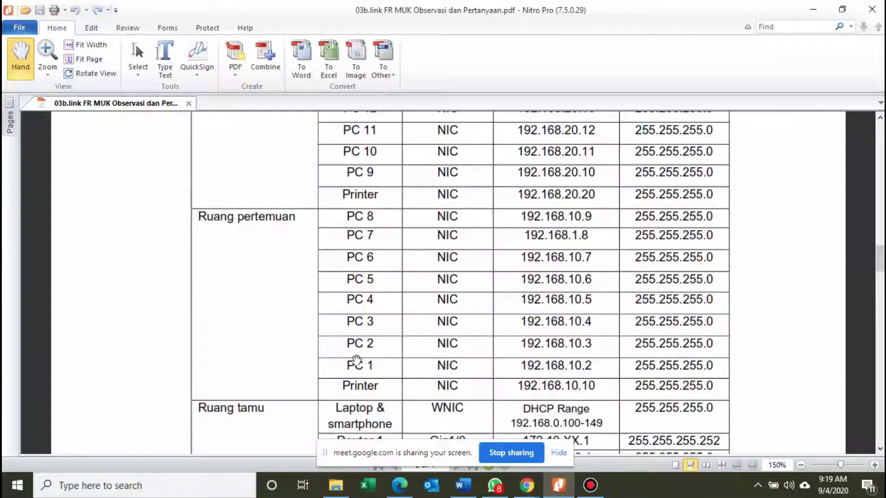
pyautogui.scroll(-1, 366, 387)
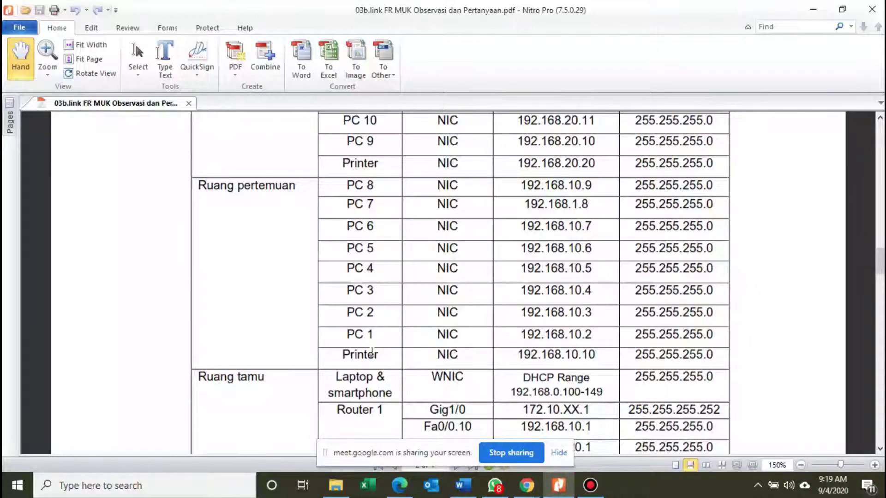
pyautogui.scroll(2, 371, 351)
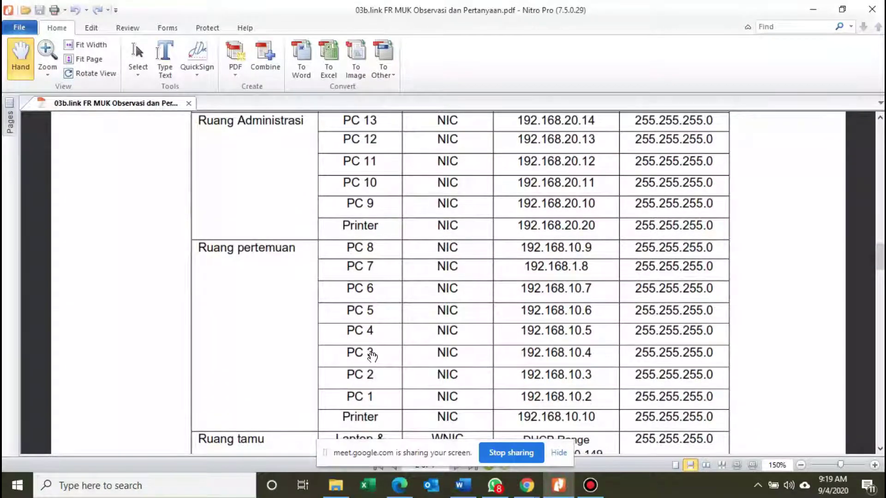
pyautogui.scroll(1, 371, 359)
pyautogui.scroll(2, 389, 304)
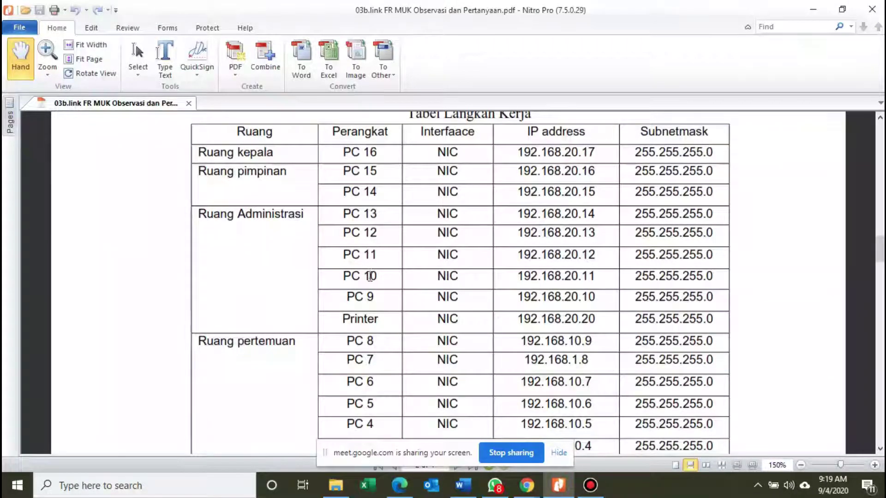
pyautogui.scroll(-4, 372, 302)
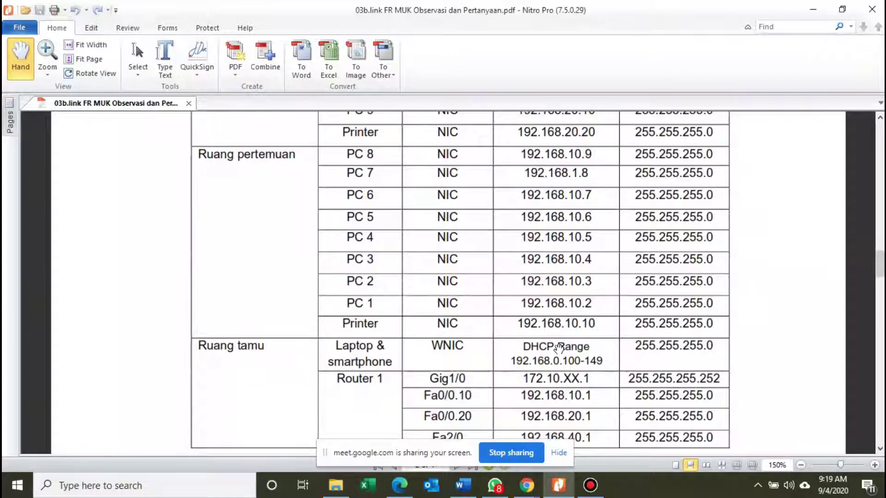
pyautogui.scroll(-1, 559, 347)
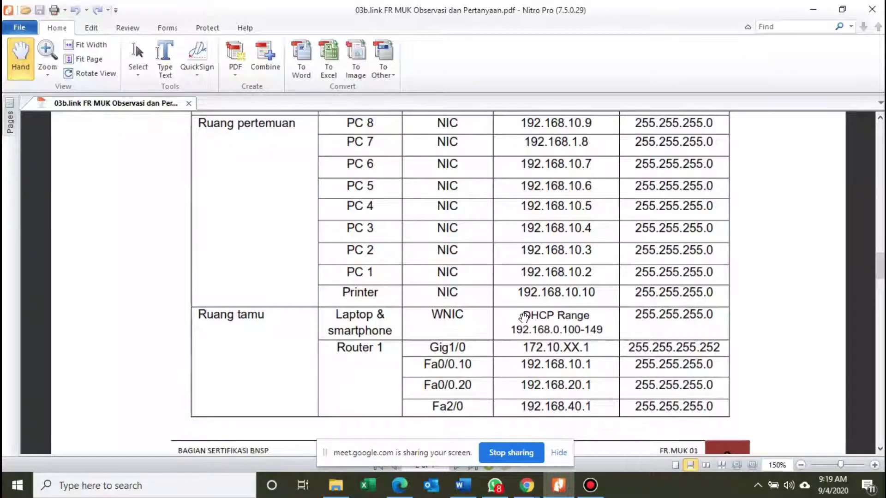
pyautogui.moveTo(526, 318); pyautogui.dragTo(605, 332)
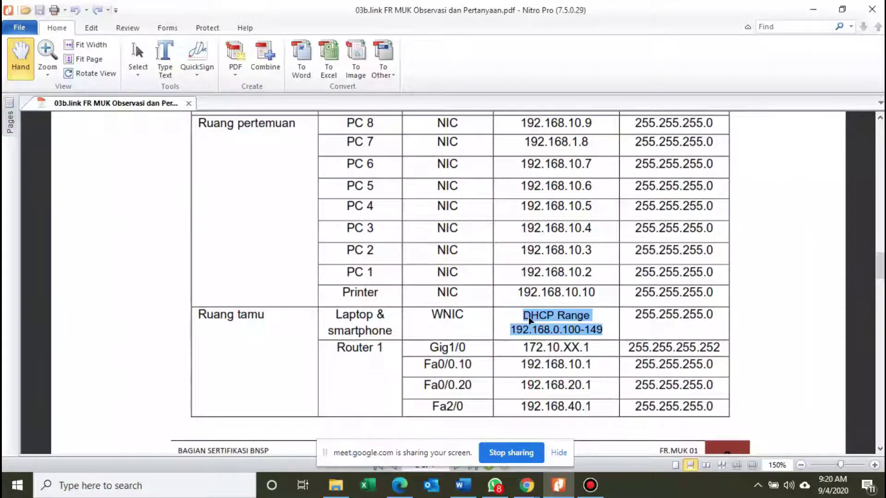
# Deselect the DHCP range and scroll down to Router 1's Gig1/0 172.10.XX.1 and Fa2/0 192.168.40.1 rows.
pyautogui.moveTo(529, 318); pyautogui.dragTo(526, 322)
pyautogui.scroll(-1, 526, 321)
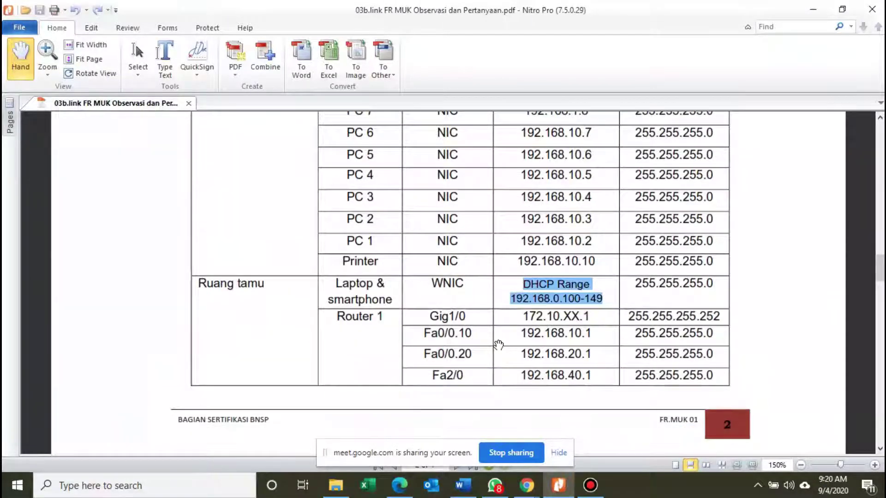
pyautogui.scroll(-3, 500, 340)
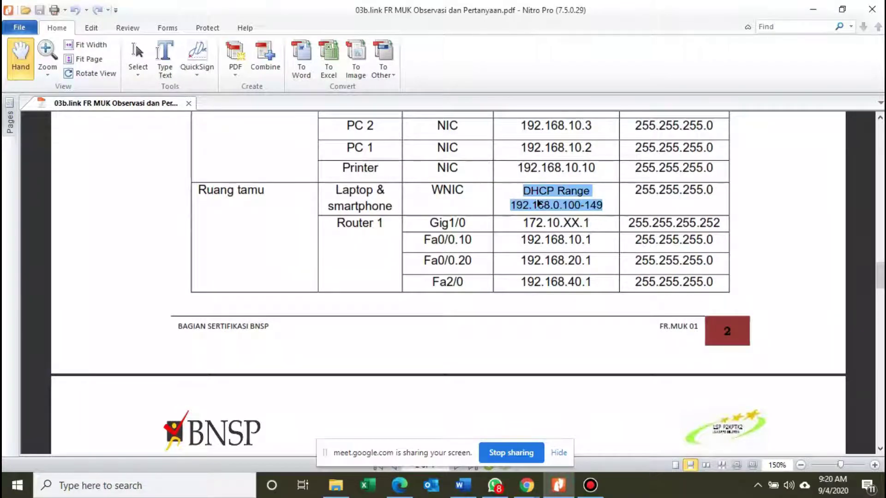
pyautogui.scroll(1, 539, 202)
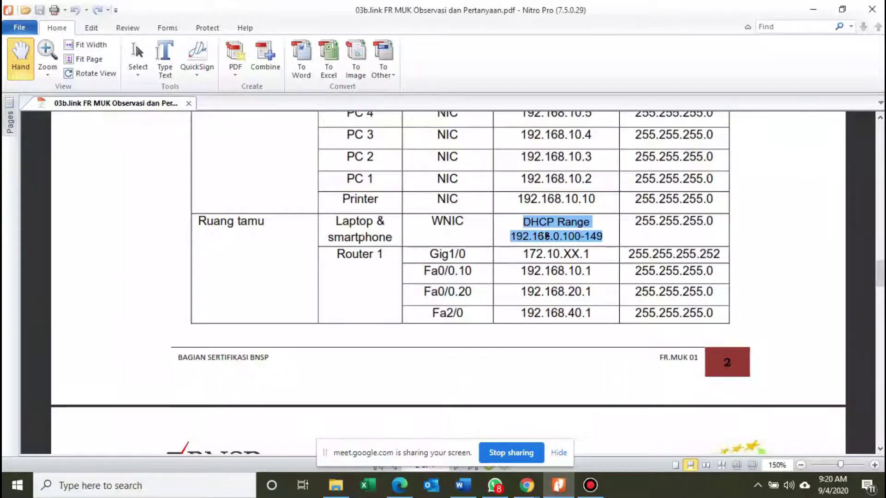
pyautogui.click(561, 237)
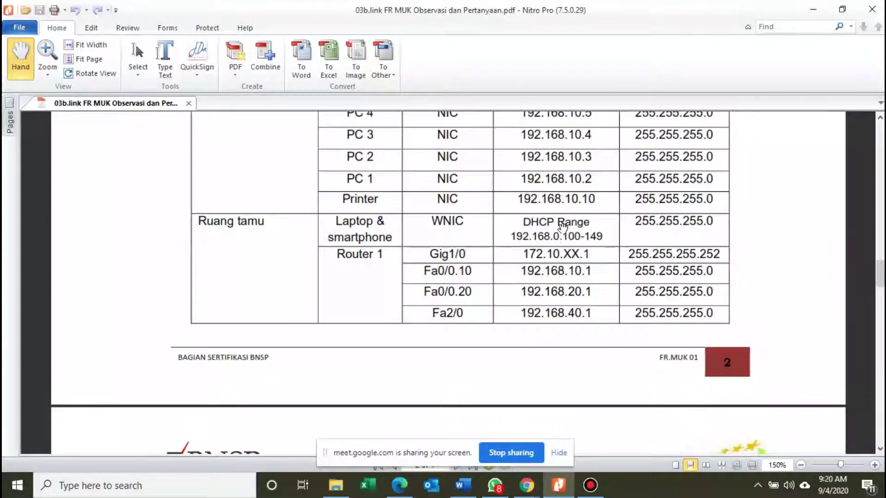
pyautogui.scroll(-1, 559, 235)
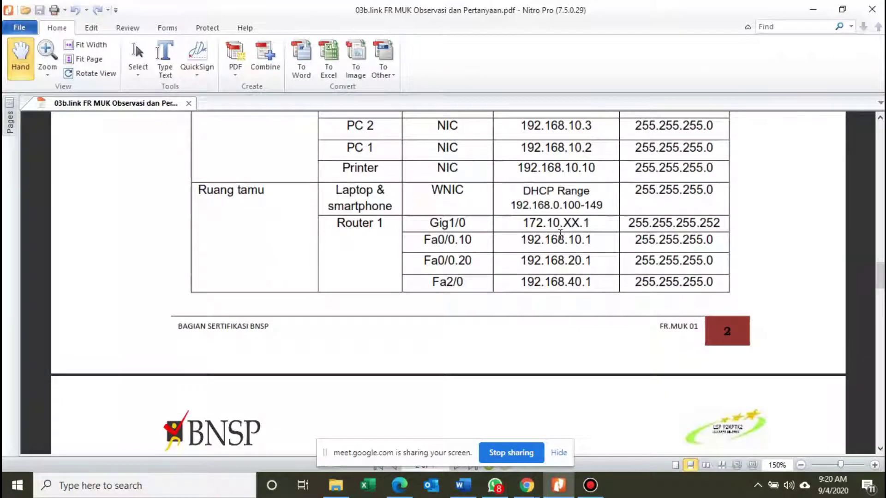
pyautogui.scroll(-1, 556, 235)
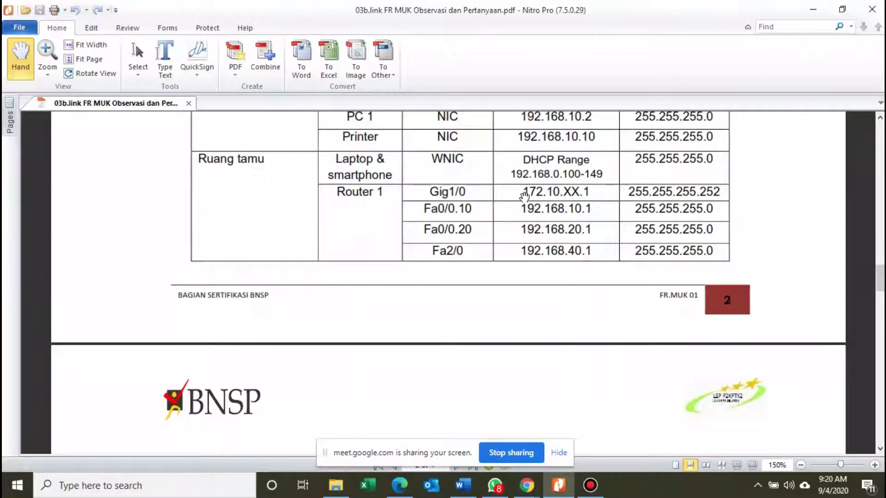
pyautogui.scroll(-1, 525, 198)
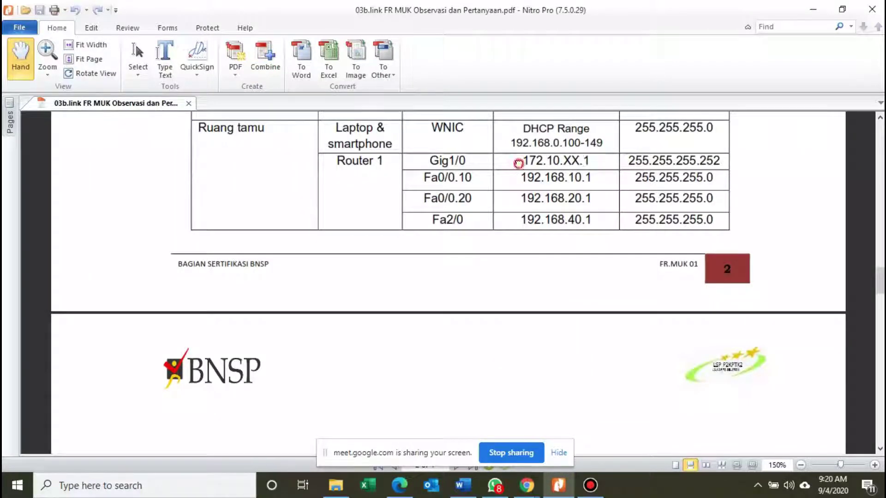
pyautogui.moveTo(518, 164); pyautogui.dragTo(558, 159)
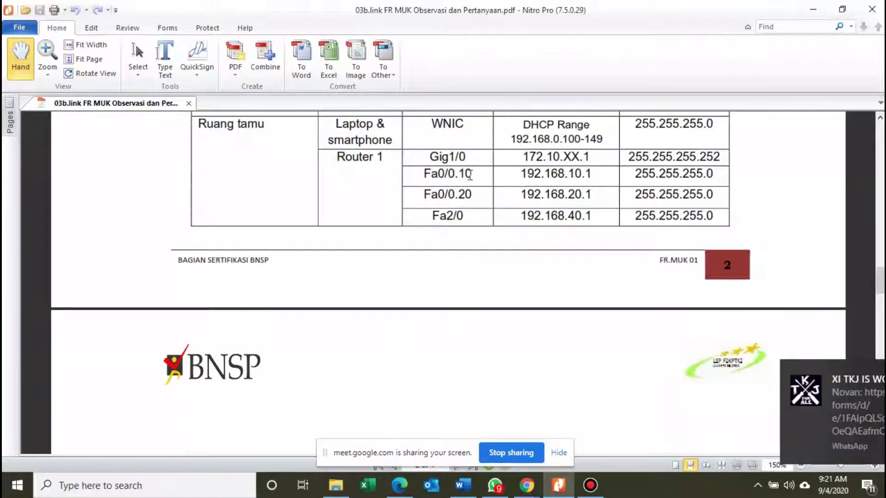
# Highlight subinterfaces 10 and 20, the Fa2/0 interface and its 192.168.40.1 address.
pyautogui.moveTo(458, 174); pyautogui.dragTo(540, 181)
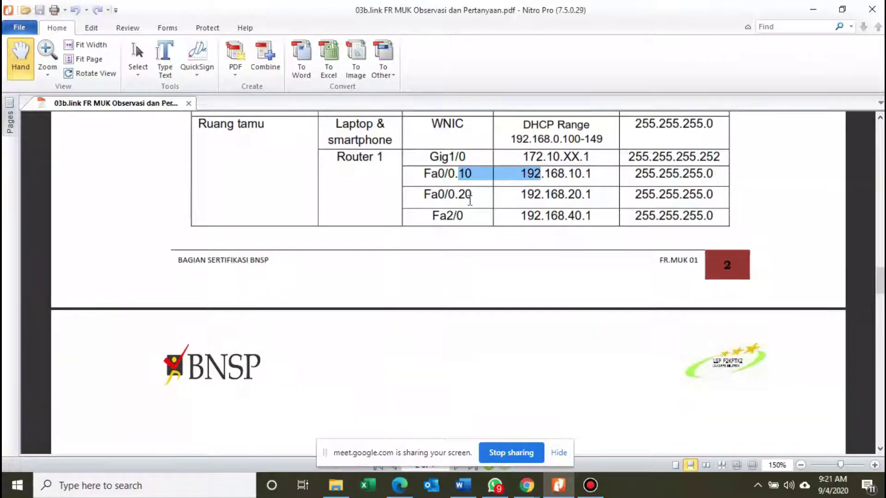
pyautogui.moveTo(459, 194); pyautogui.dragTo(475, 196)
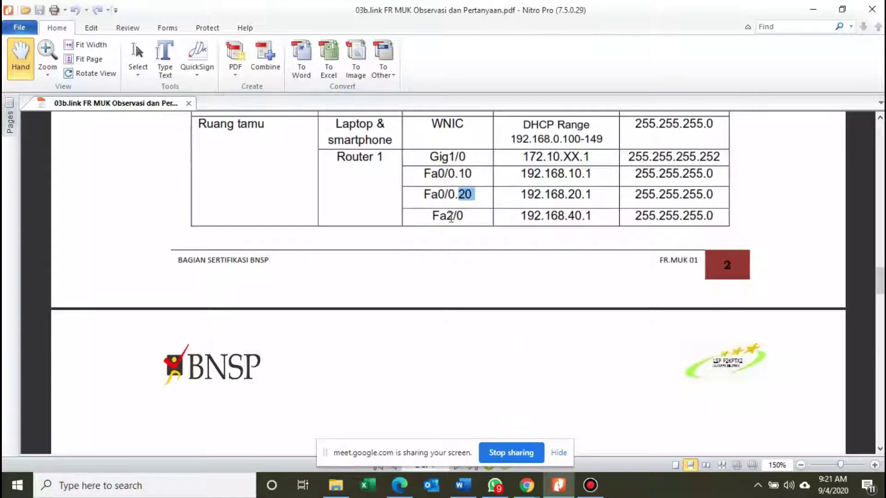
pyautogui.moveTo(433, 215); pyautogui.dragTo(456, 220)
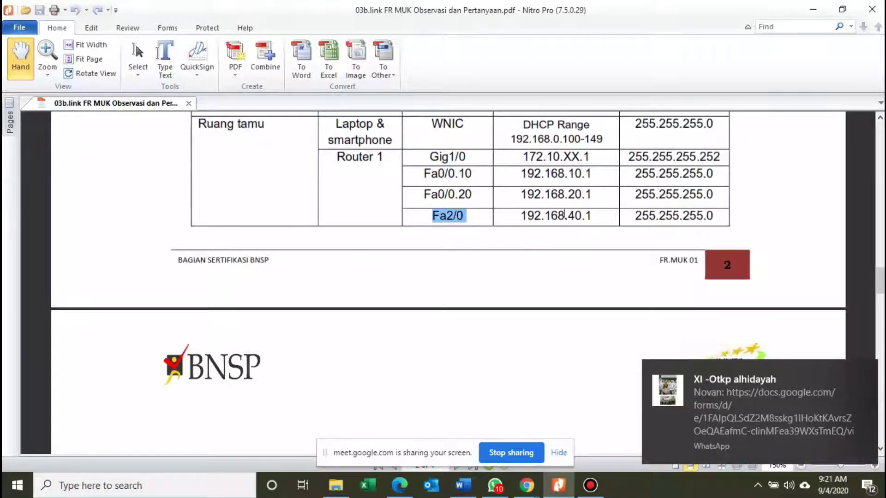
pyautogui.moveTo(563, 214)
pyautogui.mouseDown()
pyautogui.moveTo(597, 217)
pyautogui.moveTo(565, 217)
pyautogui.mouseUp()
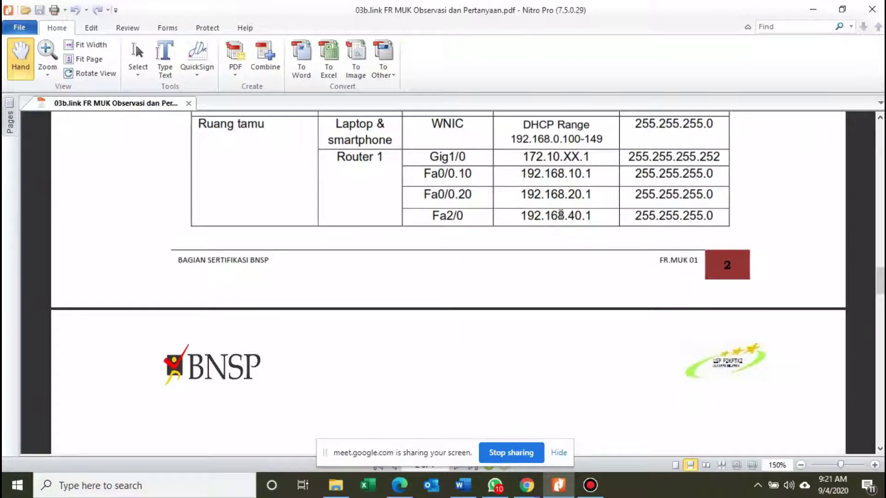
pyautogui.moveTo(559, 215); pyautogui.dragTo(585, 216)
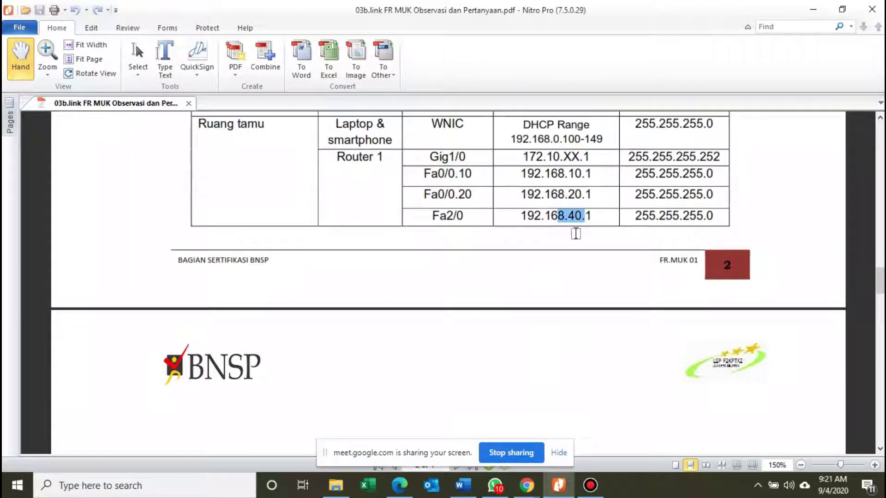
# On the next page, highlight the ISP's Gig1/0 and its 172.10.XX.2 address, then dismiss the WhatsApp notification.
pyautogui.scroll(-3, 575, 234)
pyautogui.scroll(-1, 578, 159)
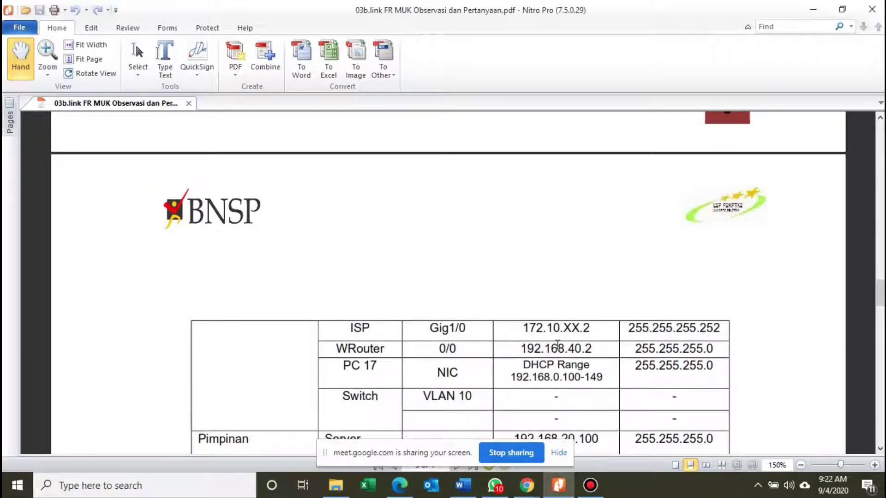
pyautogui.scroll(-1, 558, 345)
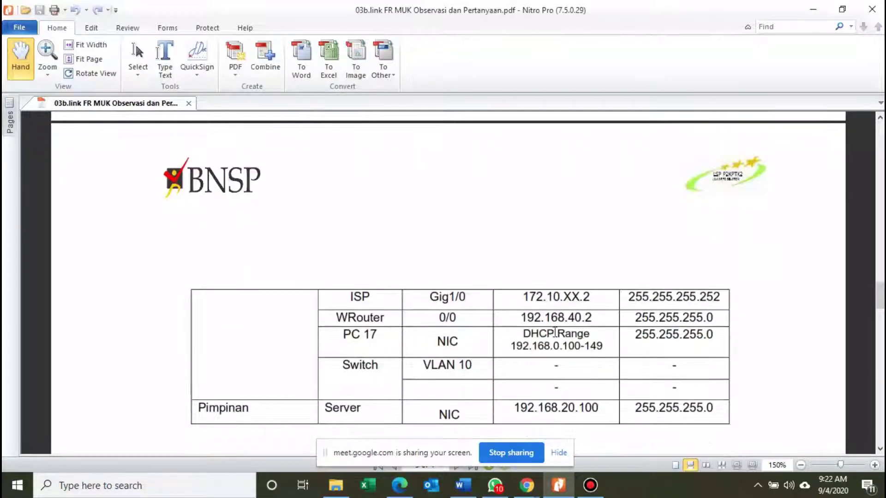
pyautogui.scroll(-1, 556, 331)
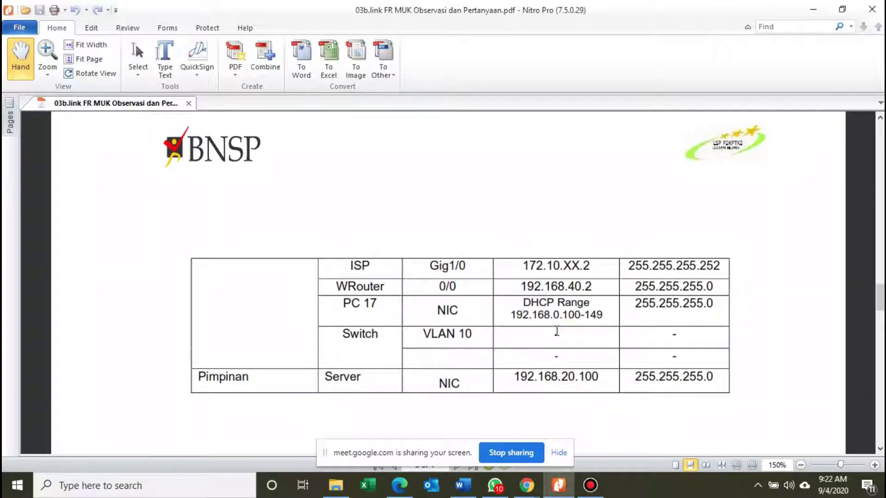
pyautogui.scroll(-1, 556, 331)
pyautogui.scroll(1, 560, 322)
pyautogui.scroll(2, 561, 317)
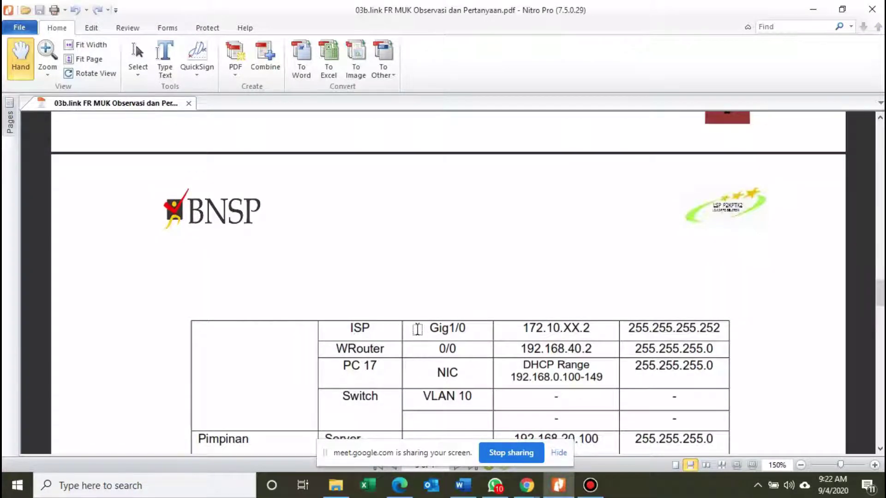
pyautogui.moveTo(429, 329); pyautogui.dragTo(456, 331)
pyautogui.moveTo(523, 328); pyautogui.dragTo(554, 329)
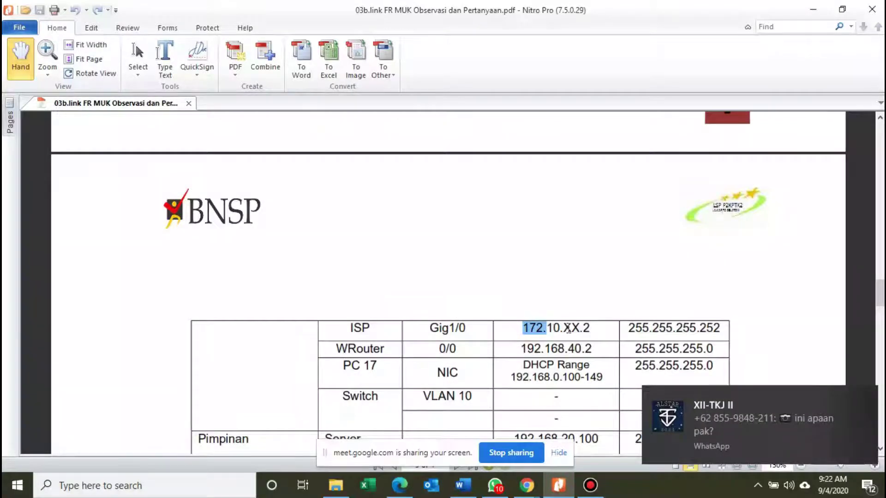
pyautogui.moveTo(576, 327); pyautogui.dragTo(591, 328)
pyautogui.scroll(-3, 571, 314)
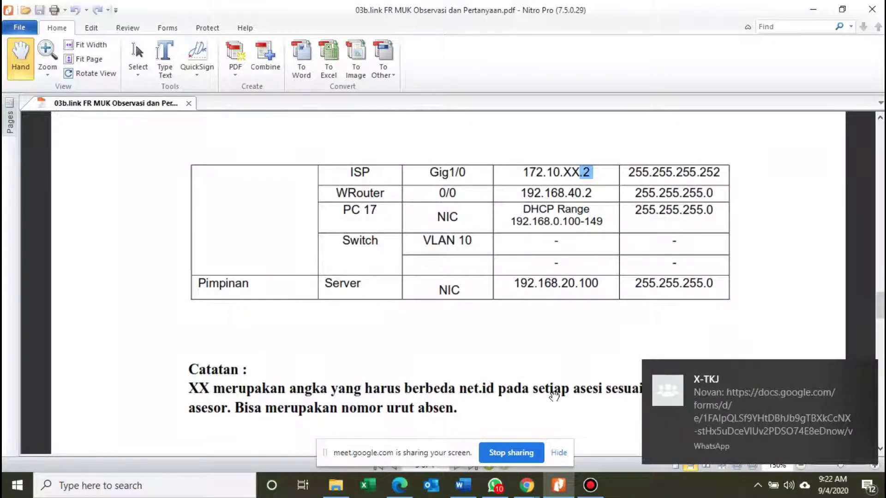
pyautogui.click(862, 371)
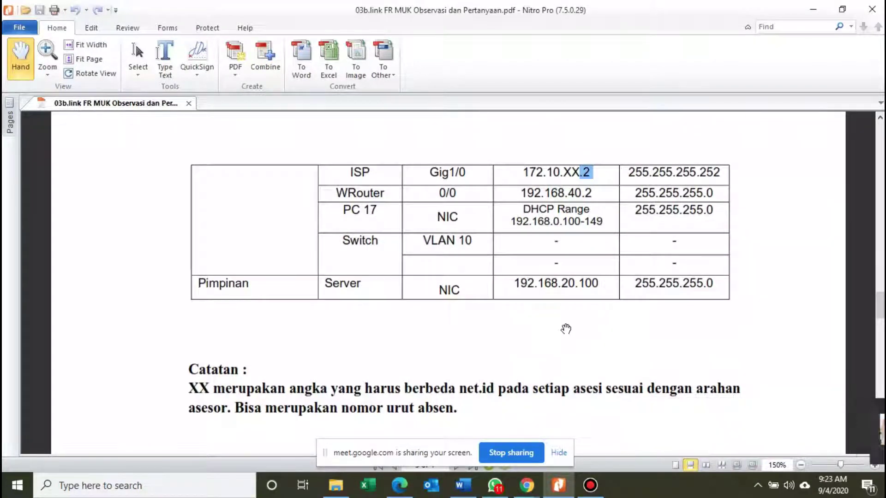
pyautogui.scroll(-3, 566, 328)
pyautogui.scroll(-10, 567, 330)
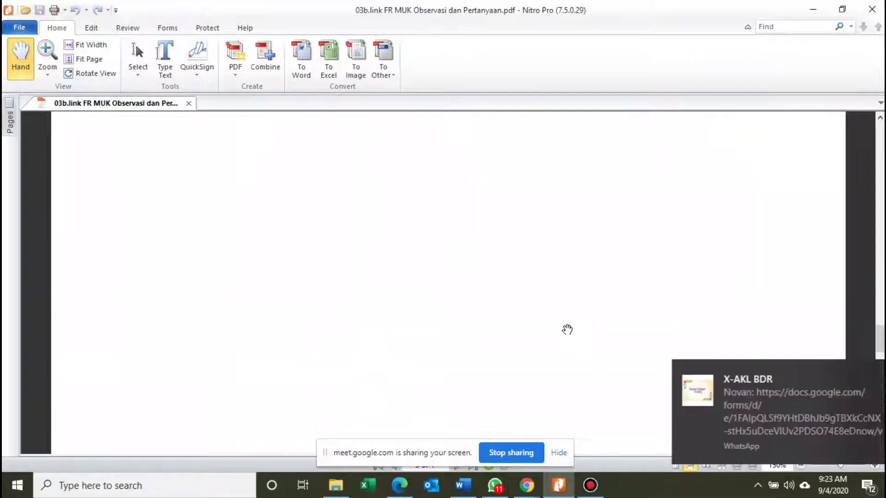
pyautogui.scroll(-5, 567, 330)
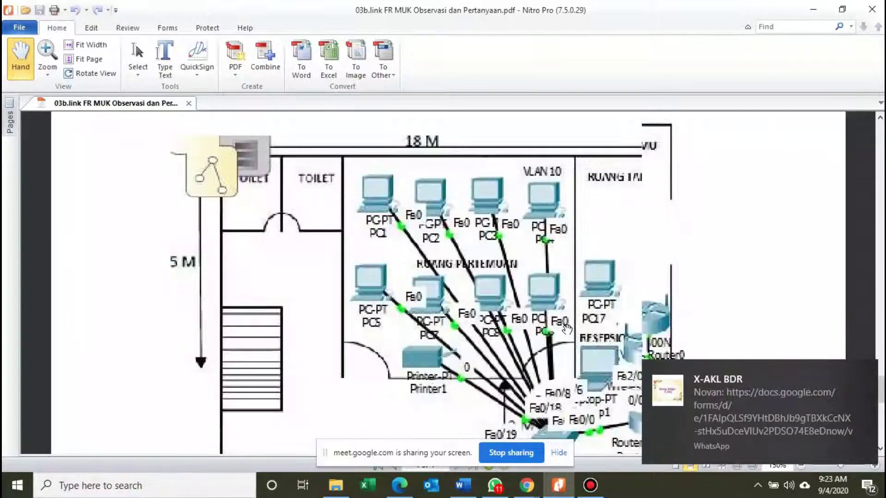
pyautogui.click(862, 375)
pyautogui.scroll(-5, 720, 381)
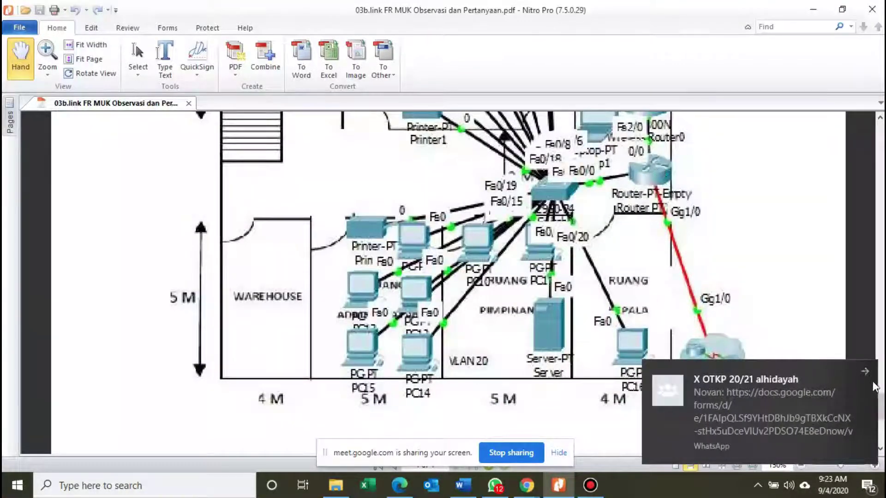
pyautogui.click(865, 372)
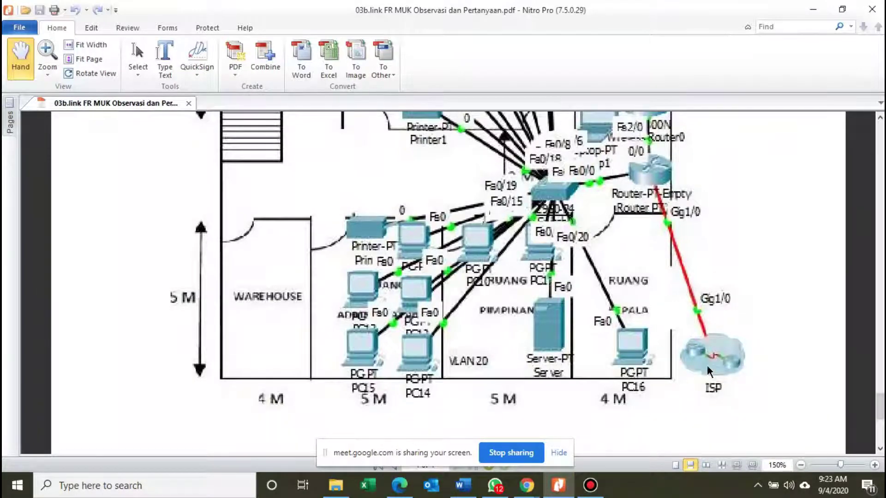
pyautogui.scroll(10, 712, 369)
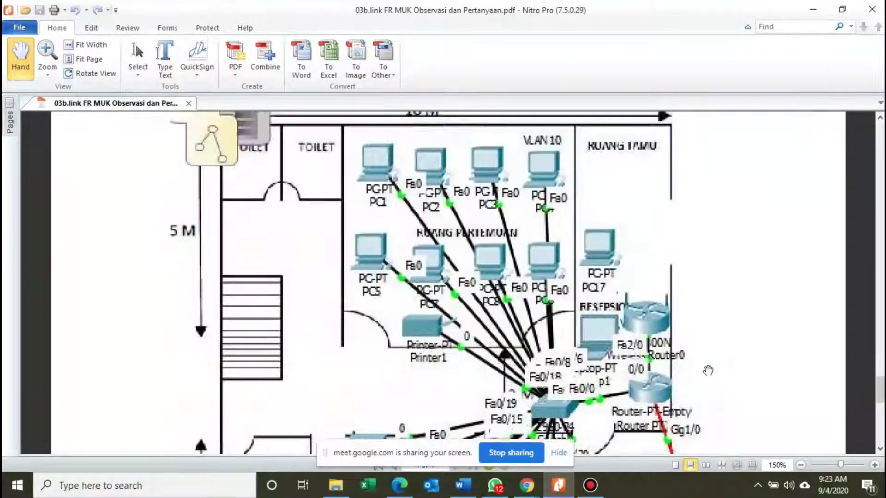
pyautogui.scroll(12, 606, 367)
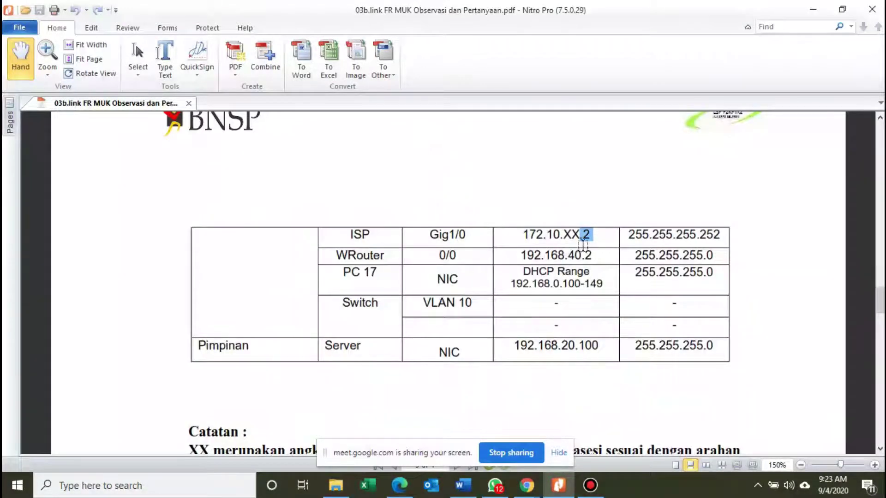
pyautogui.scroll(-15, 613, 381)
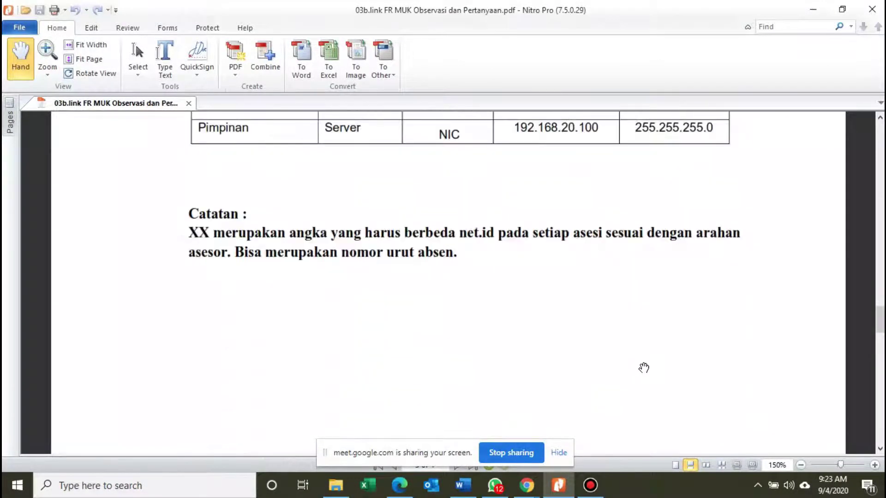
pyautogui.scroll(-10, 687, 373)
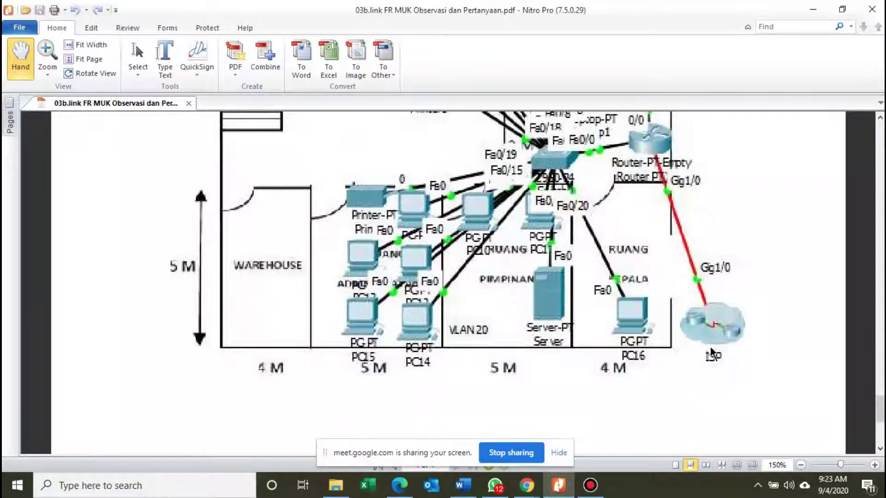
pyautogui.scroll(1, 704, 356)
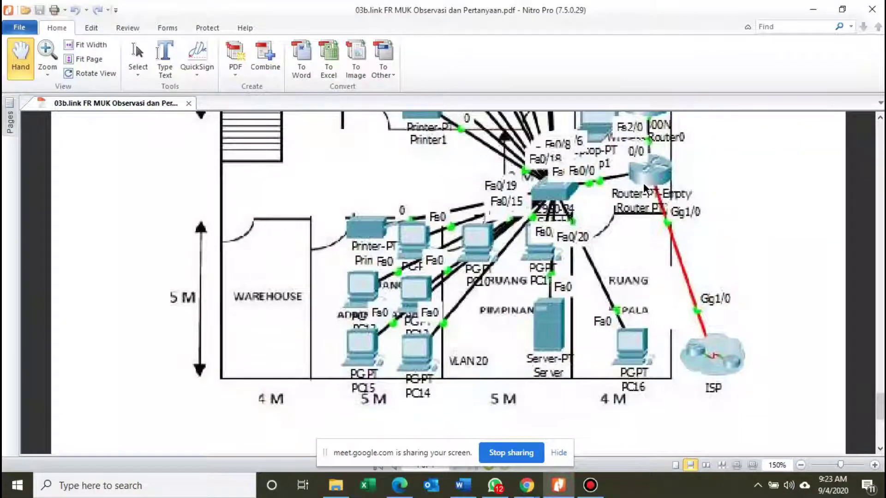
pyautogui.scroll(5, 643, 183)
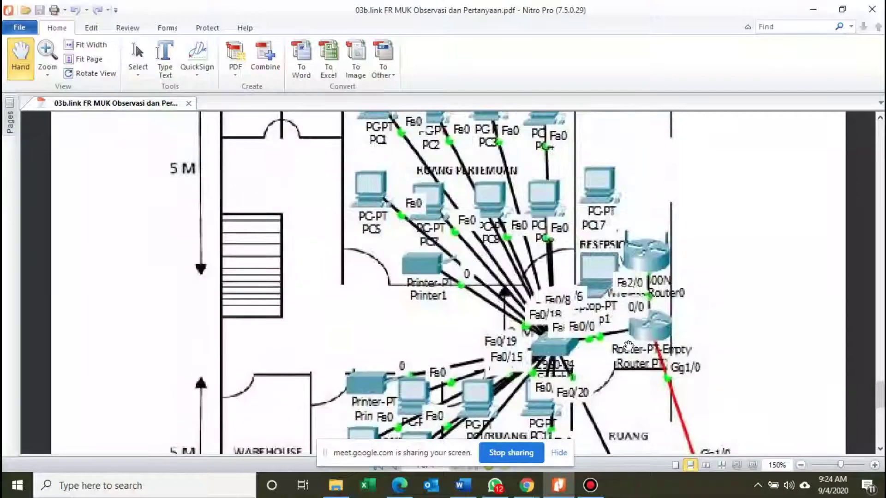
pyautogui.scroll(20, 628, 345)
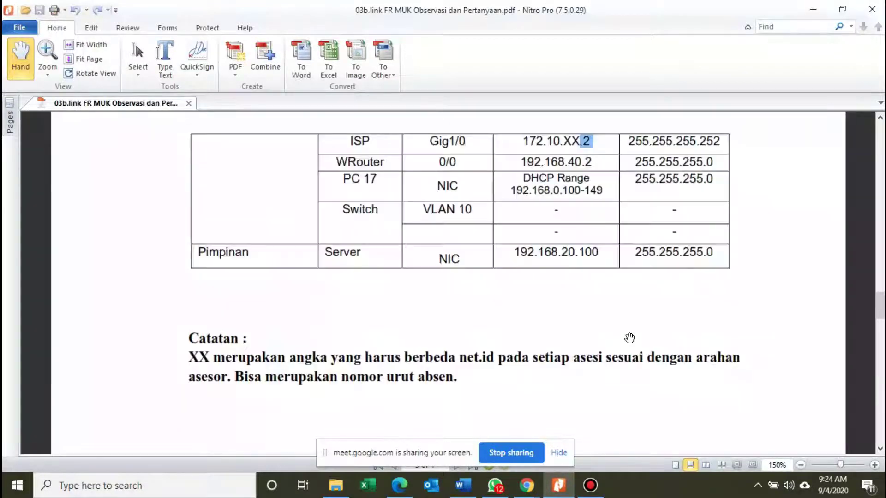
pyautogui.scroll(14, 629, 339)
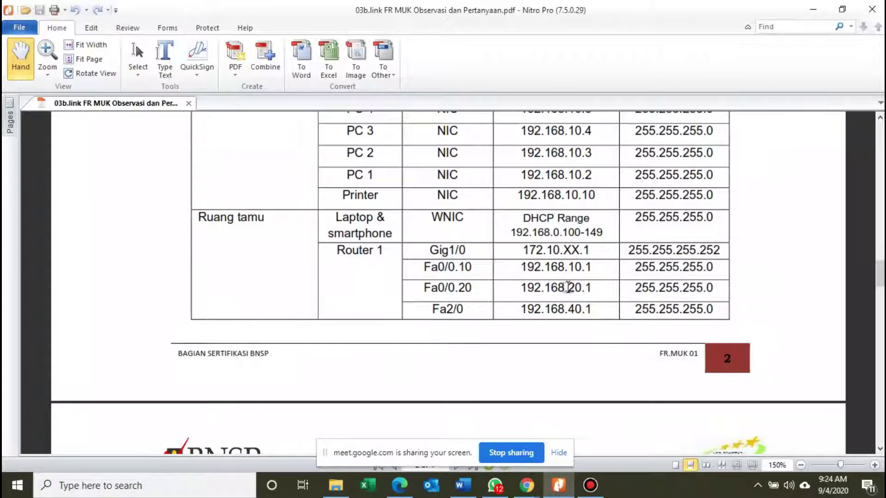
pyautogui.scroll(-5, 511, 317)
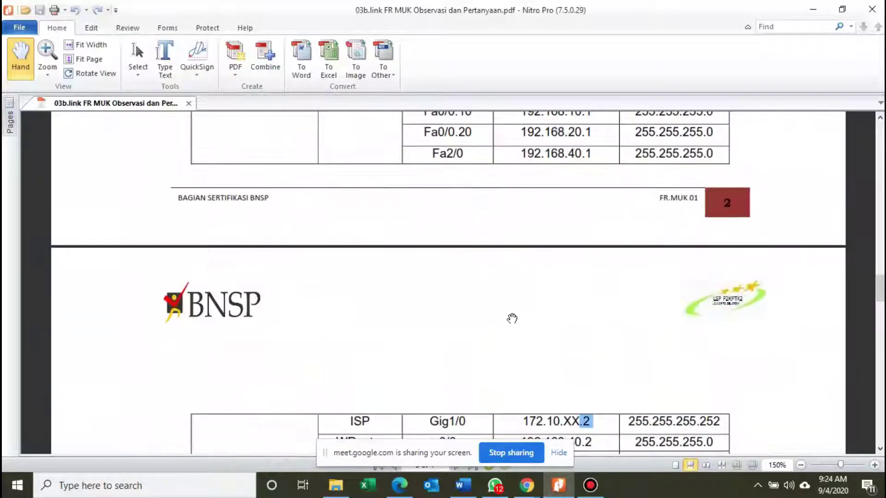
pyautogui.scroll(-10, 512, 319)
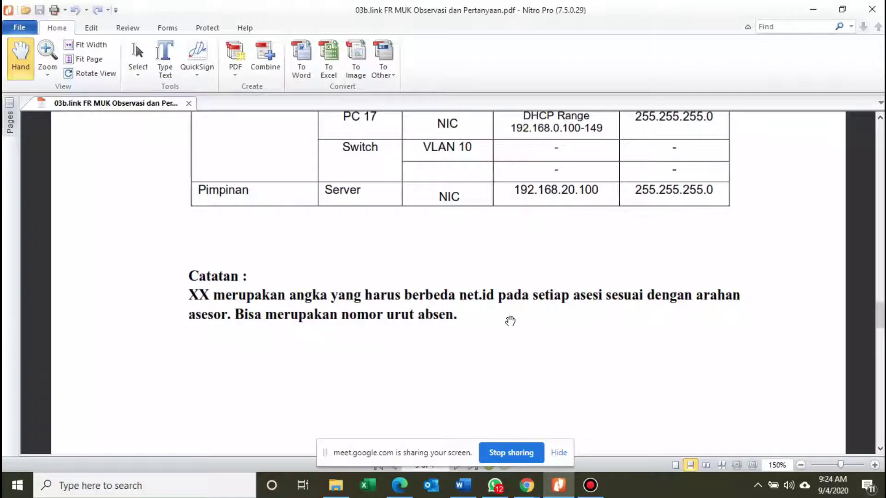
pyautogui.scroll(-4, 510, 321)
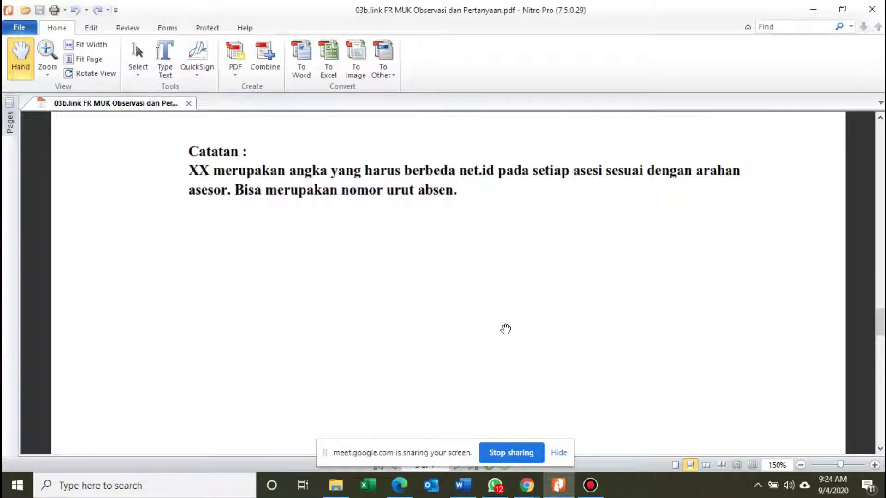
pyautogui.scroll(-1, 505, 328)
pyautogui.scroll(-3, 503, 330)
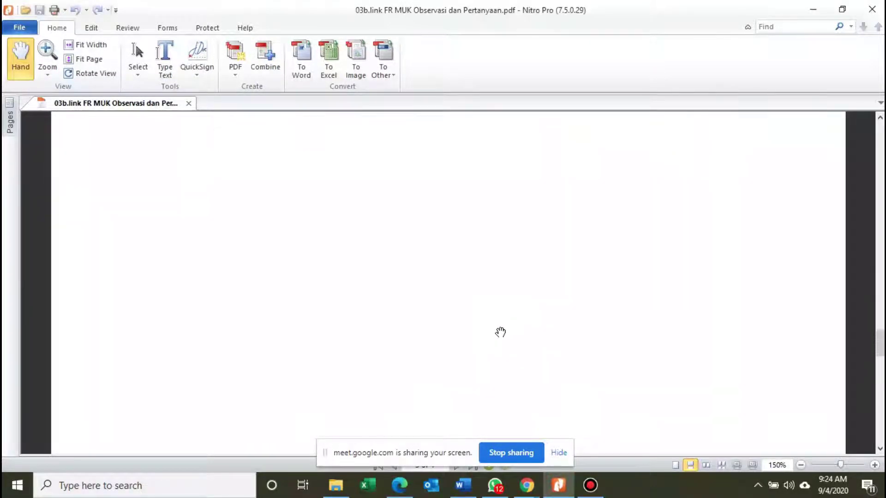
pyautogui.scroll(-7, 519, 360)
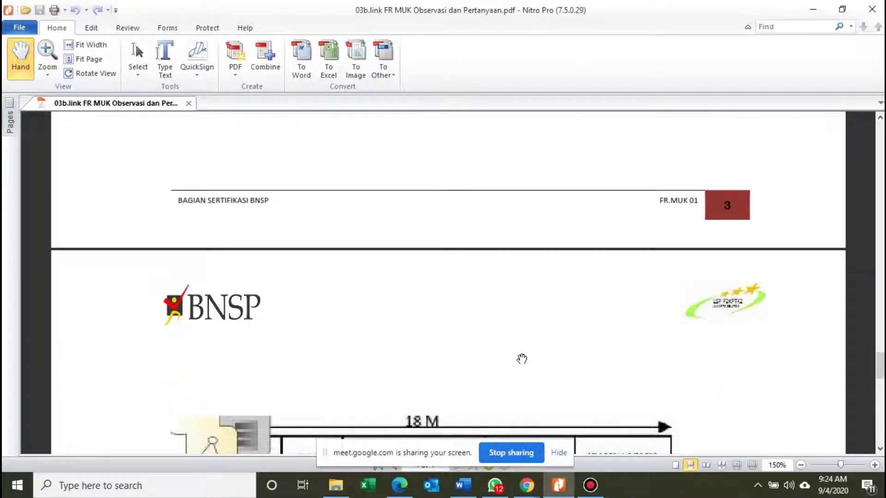
pyautogui.scroll(-12, 555, 352)
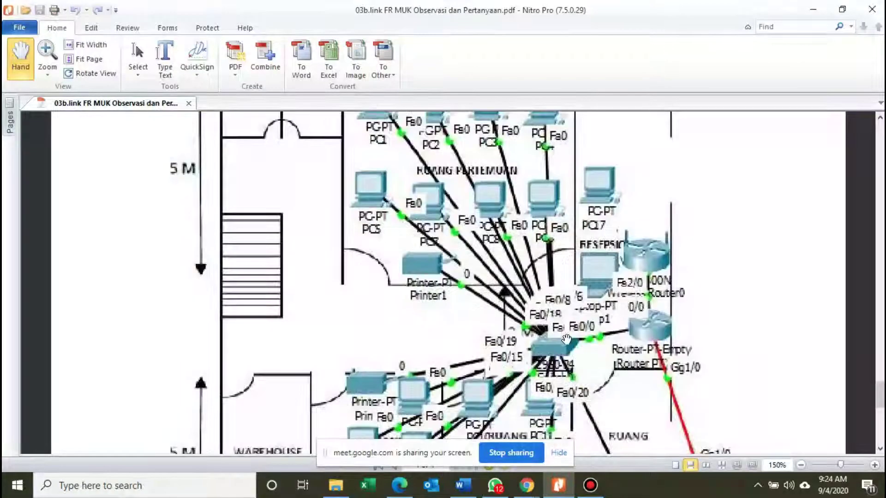
pyautogui.scroll(-6, 566, 339)
pyautogui.scroll(-5, 572, 332)
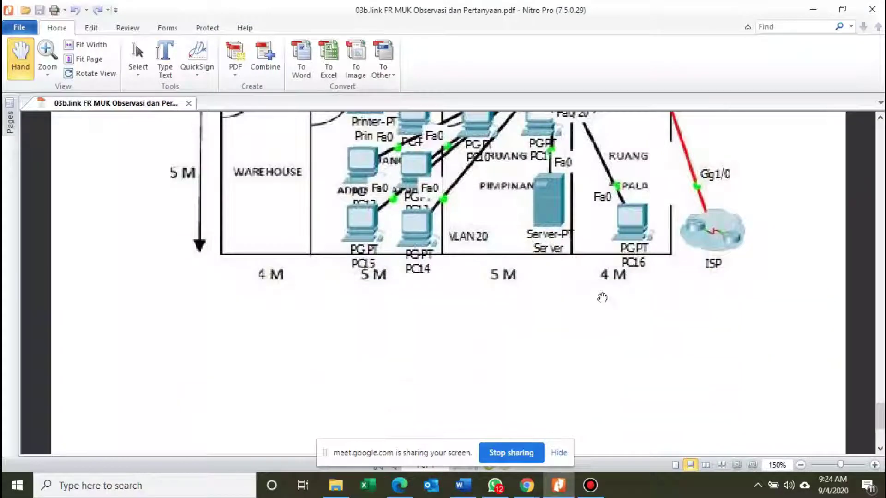
# Launch Cisco Packet Tracer Student from Windows search ('ciso') and maximize its window.
pyautogui.click(187, 494)
pyautogui.write('c')
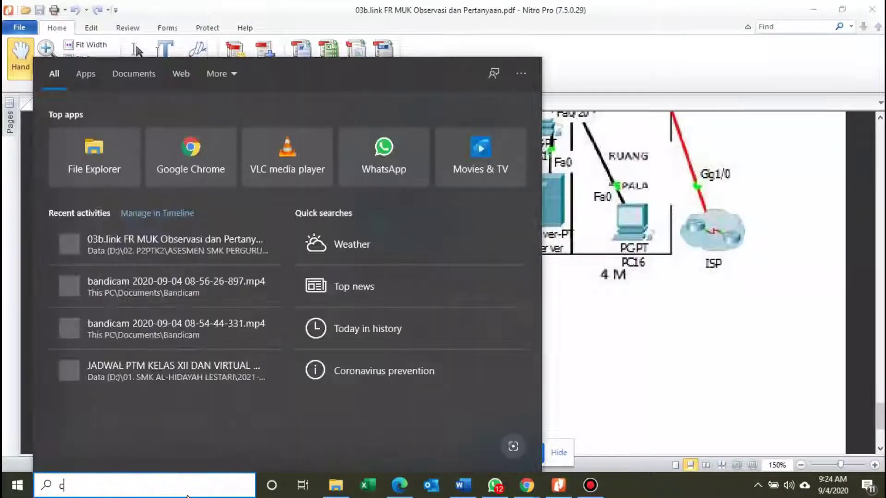
pyautogui.write('iso')
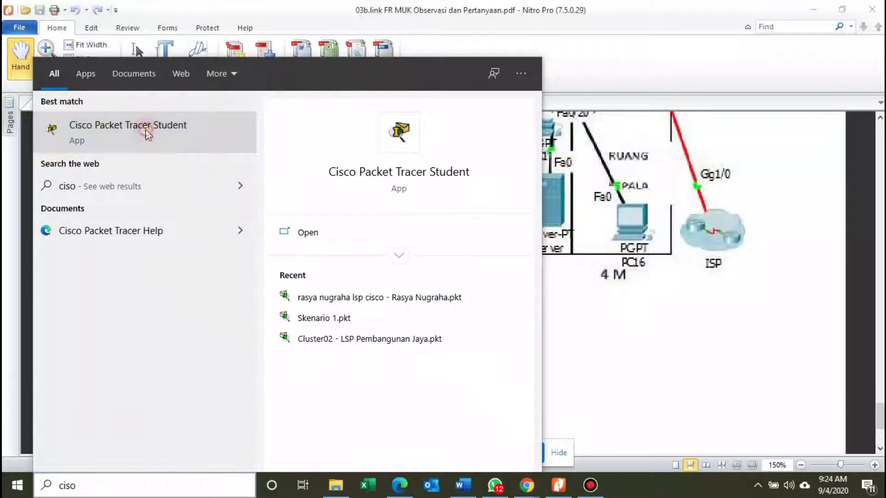
pyautogui.click(147, 134)
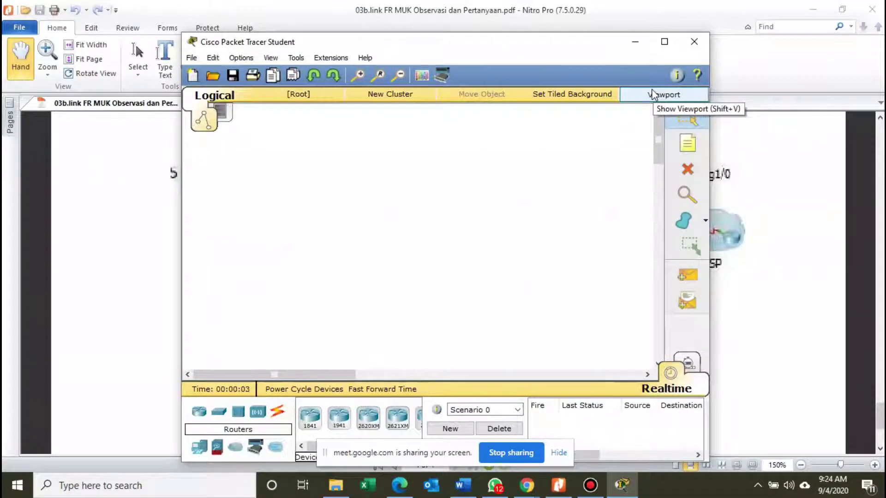
pyautogui.click(664, 41)
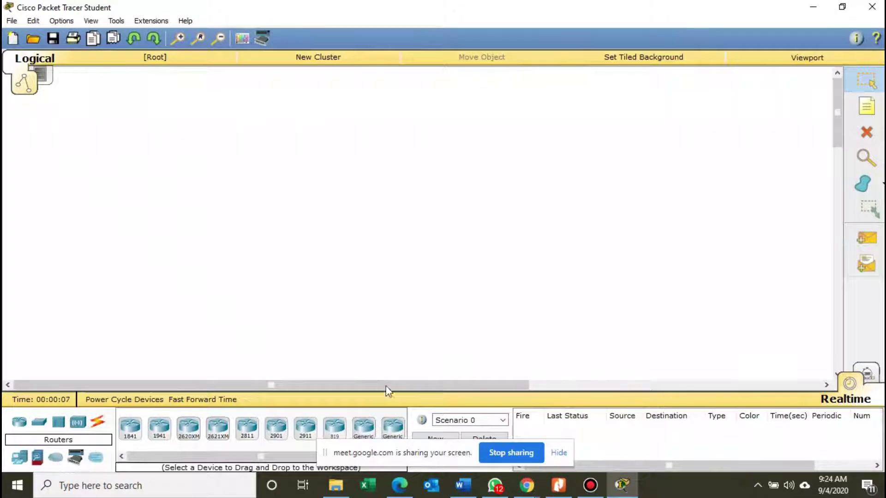
# Scroll the Routers device list to the Generic router and drag it toward the workspace.
pyautogui.moveTo(467, 495)
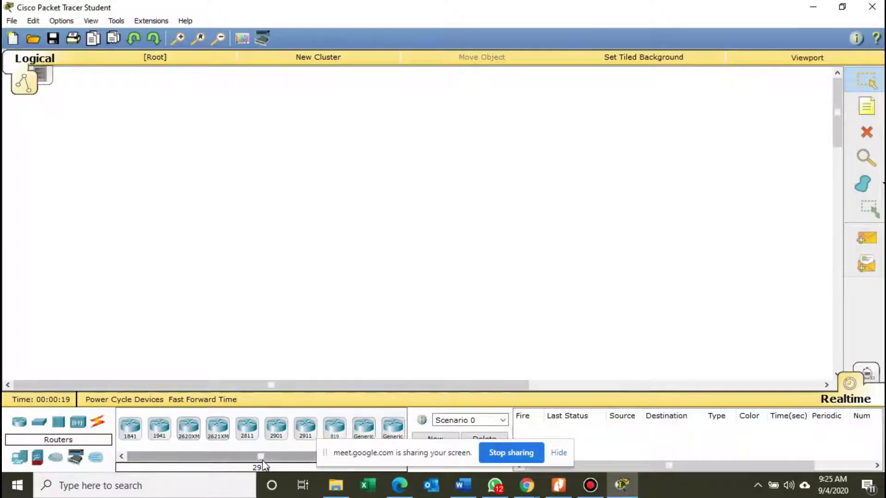
pyautogui.moveTo(260, 457); pyautogui.dragTo(206, 463)
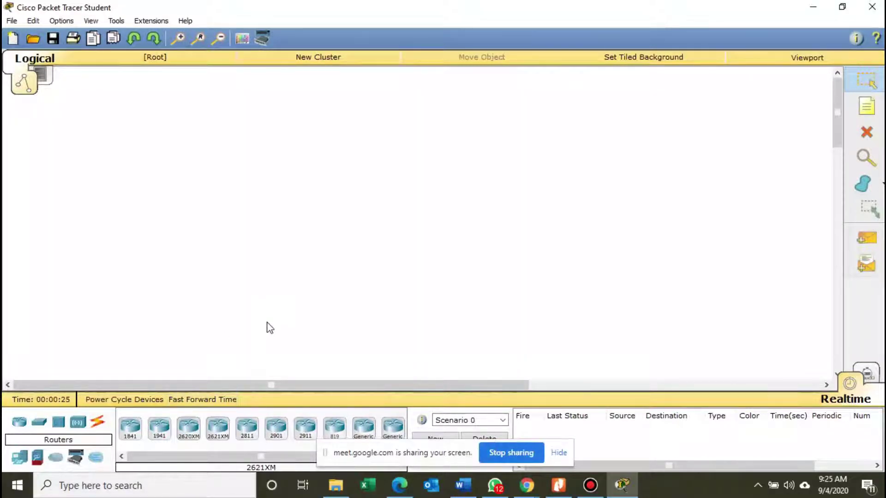
pyautogui.moveTo(224, 459); pyautogui.dragTo(226, 457)
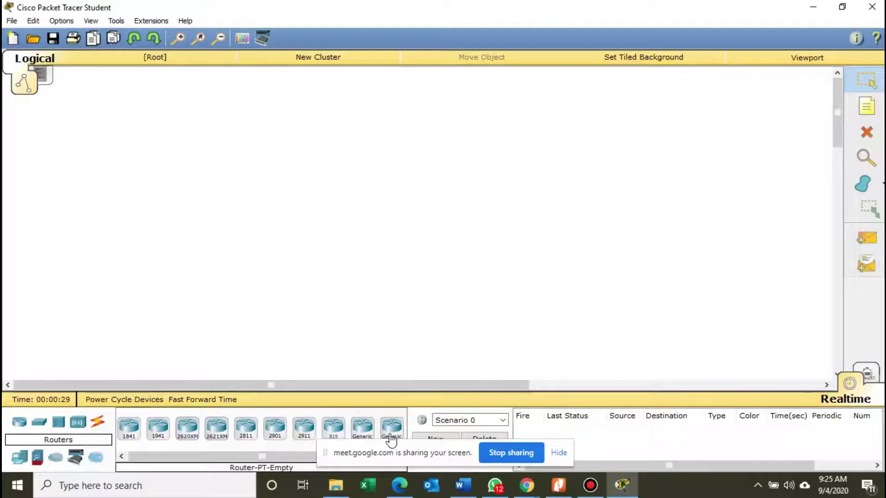
pyautogui.moveTo(391, 438); pyautogui.dragTo(552, 286)
# Drop the Router-PT-Empty device as Router0 and nudge it slightly right.
pyautogui.click(590, 232)
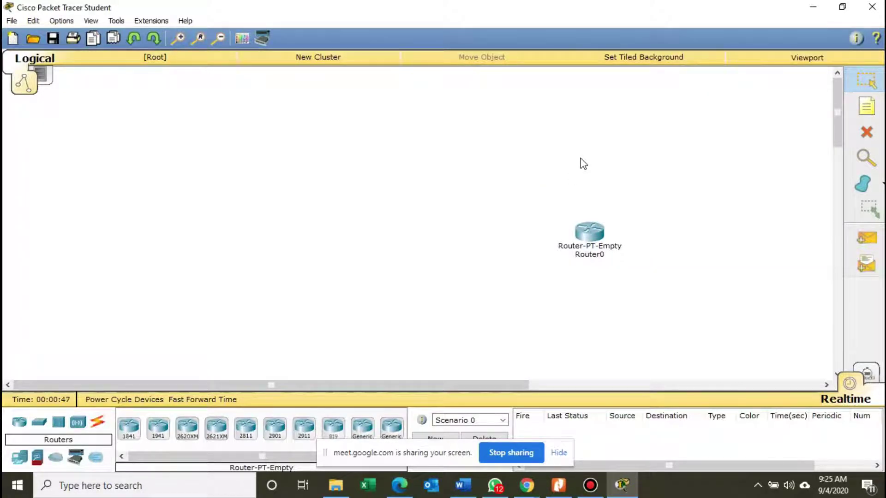
pyautogui.moveTo(589, 228); pyautogui.dragTo(593, 225)
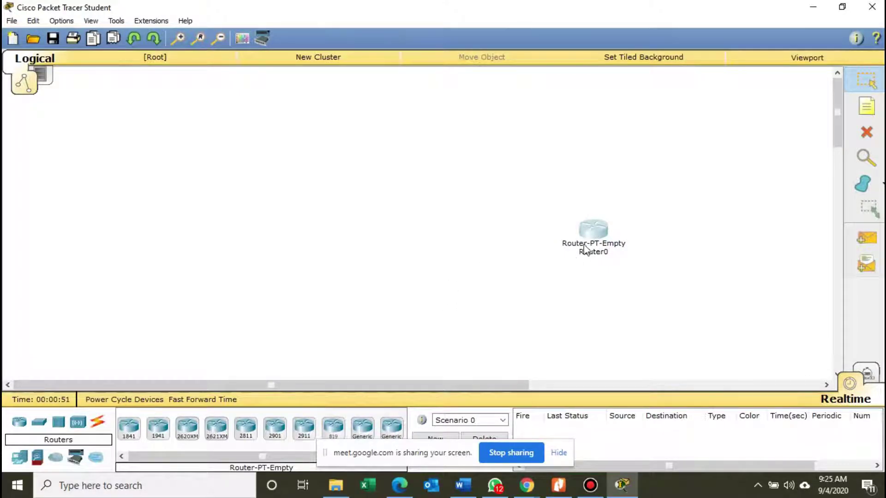
pyautogui.moveTo(591, 233); pyautogui.dragTo(596, 231)
# Glance at the Word configuration notes and the scenario PDF, then return to Packet Tracer.
pyautogui.click(462, 485)
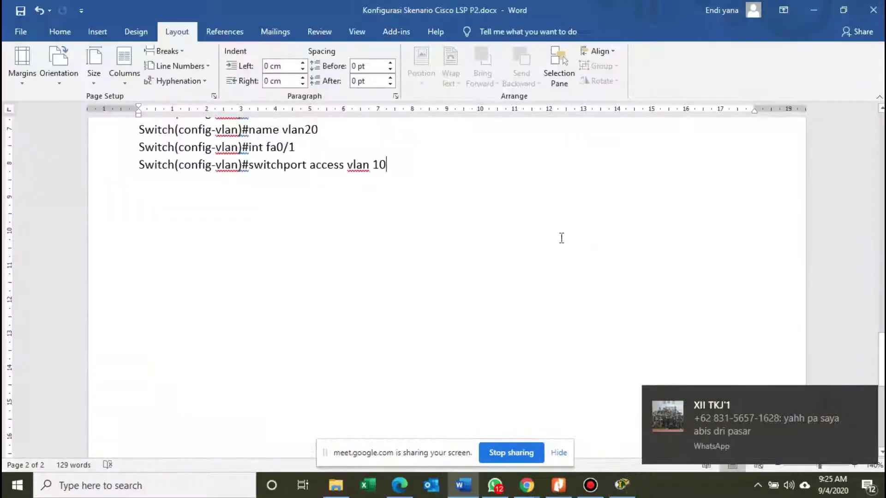
pyautogui.click(558, 485)
pyautogui.scroll(-3, 700, 233)
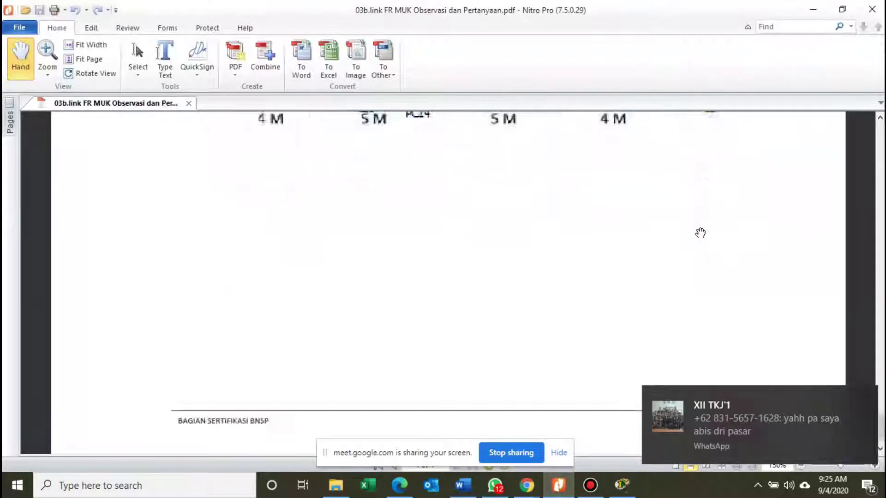
pyautogui.scroll(6, 700, 233)
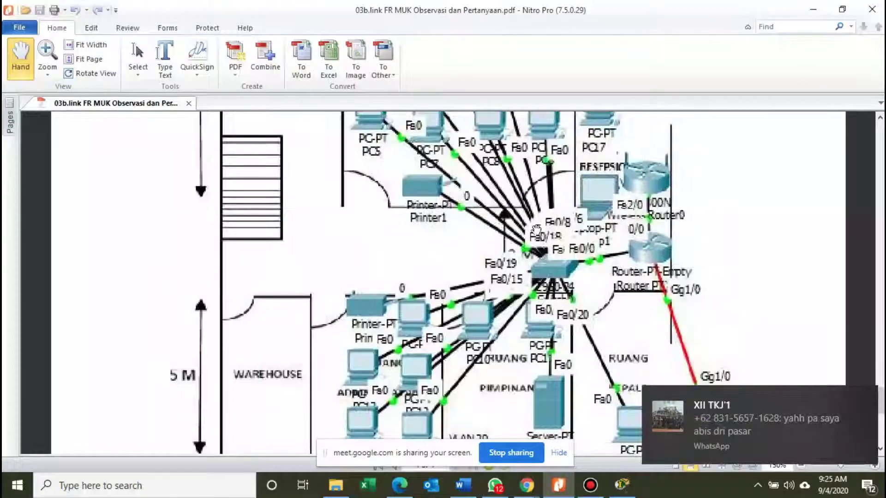
pyautogui.click(621, 486)
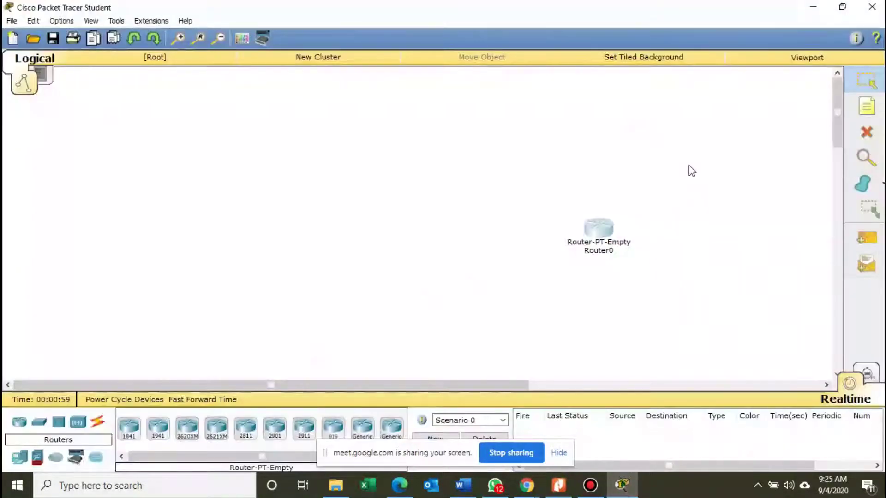
# Set the floor-plan PNG from D:\02. P2PTK2\ASESMEN SMK PERGURUAN CIKINI as the tiled background.
pyautogui.click(667, 61)
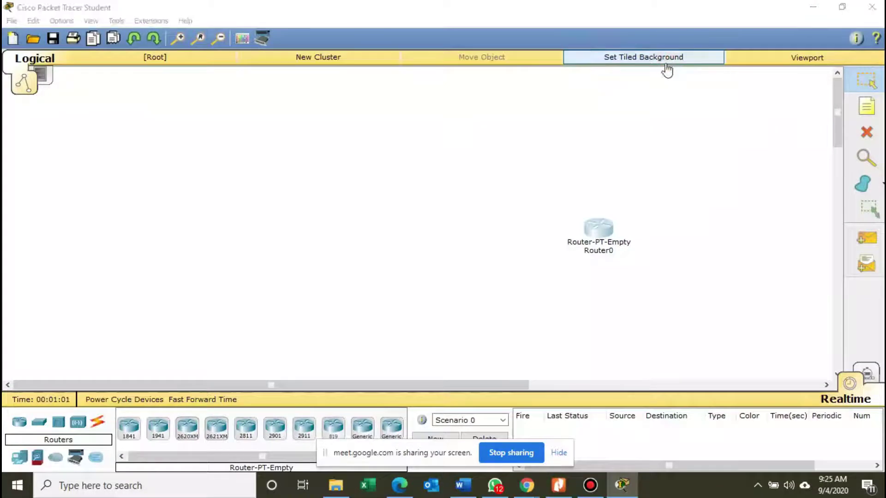
pyautogui.click(612, 77)
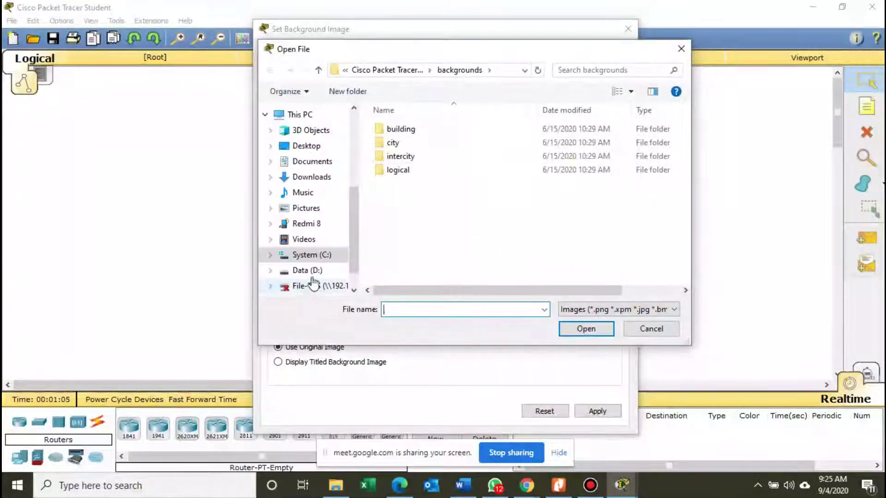
pyautogui.click(307, 270)
pyautogui.click(449, 136)
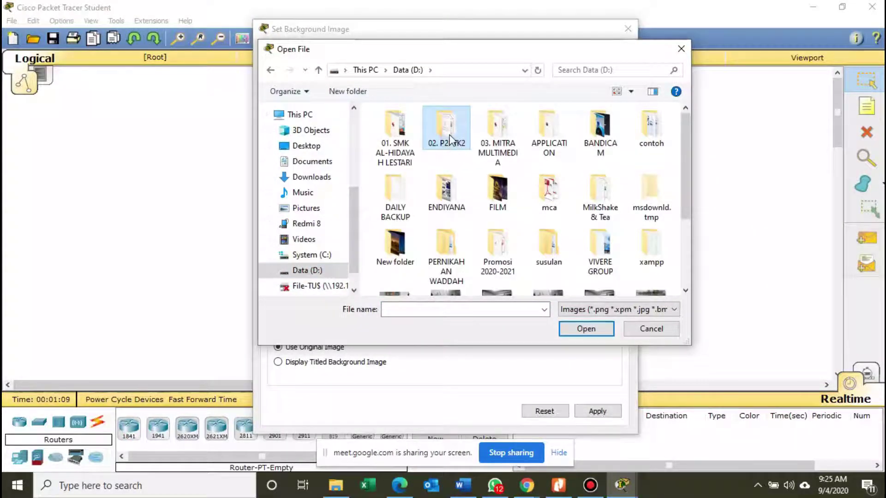
pyautogui.doubleClick(450, 136)
pyautogui.click(458, 143)
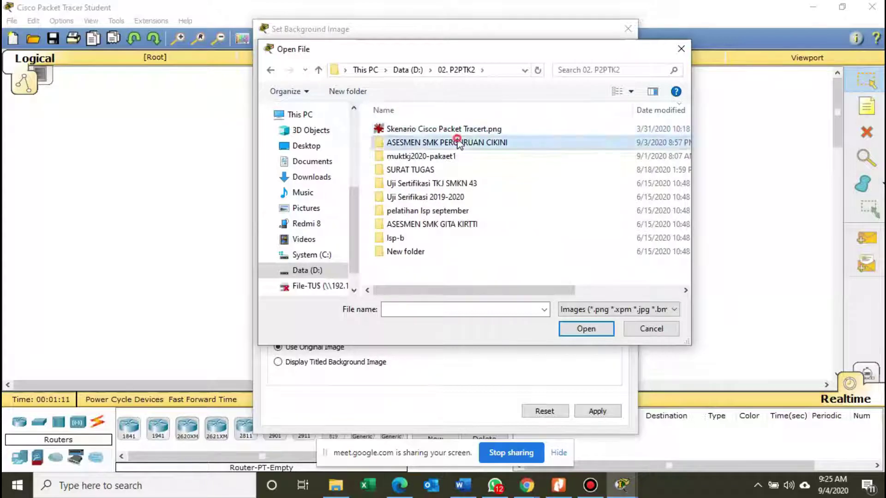
pyautogui.doubleClick(458, 143)
pyautogui.doubleClick(403, 148)
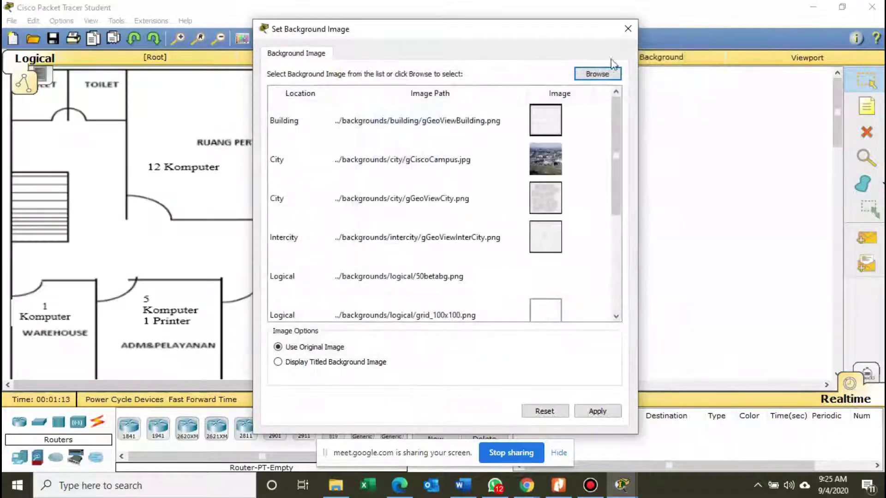
pyautogui.click(628, 28)
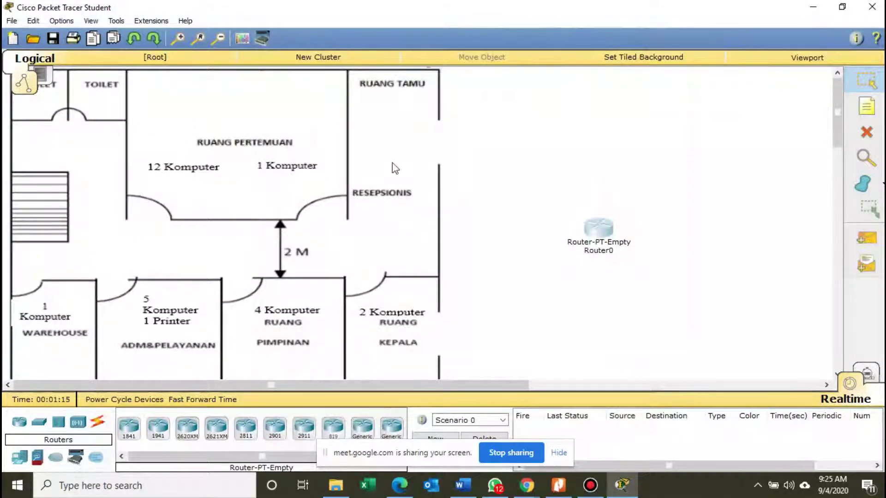
# Group Router0 into a new cluster and return to the top-level floor plan.
pyautogui.moveTo(599, 235)
pyautogui.mouseDown()
pyautogui.moveTo(564, 245)
pyautogui.moveTo(568, 234)
pyautogui.moveTo(604, 234)
pyautogui.mouseUp()
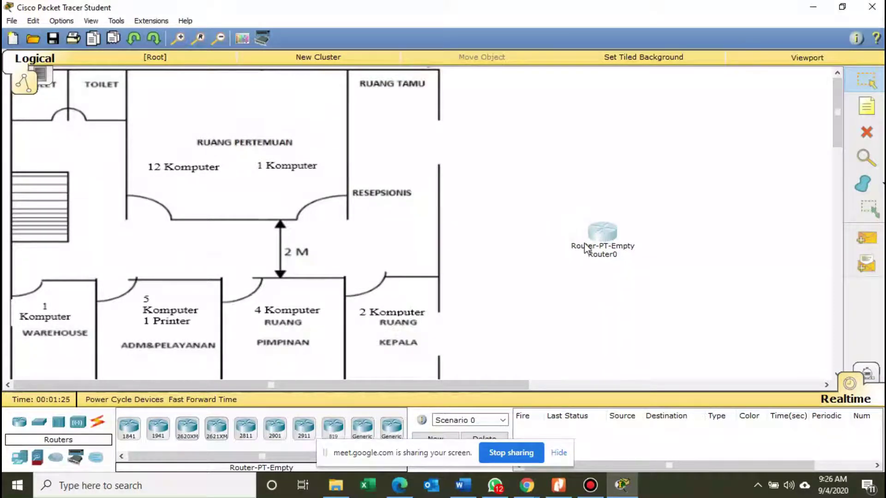
pyautogui.click(332, 59)
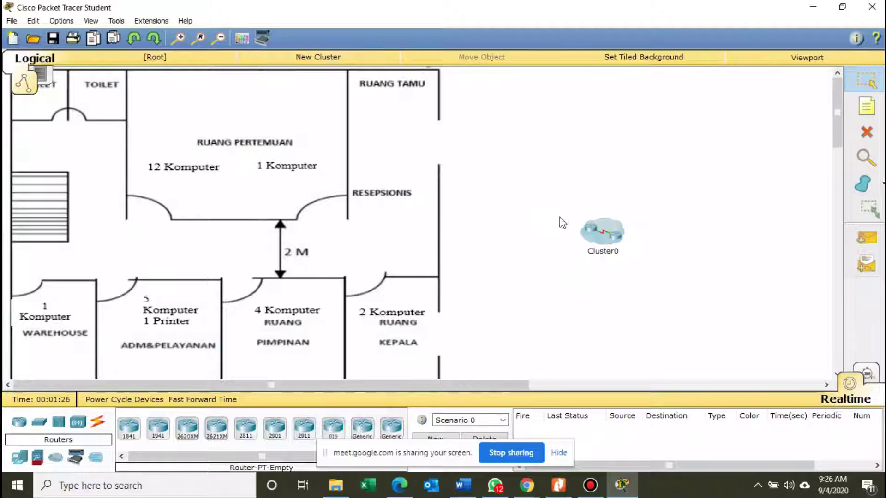
pyautogui.doubleClick(620, 242)
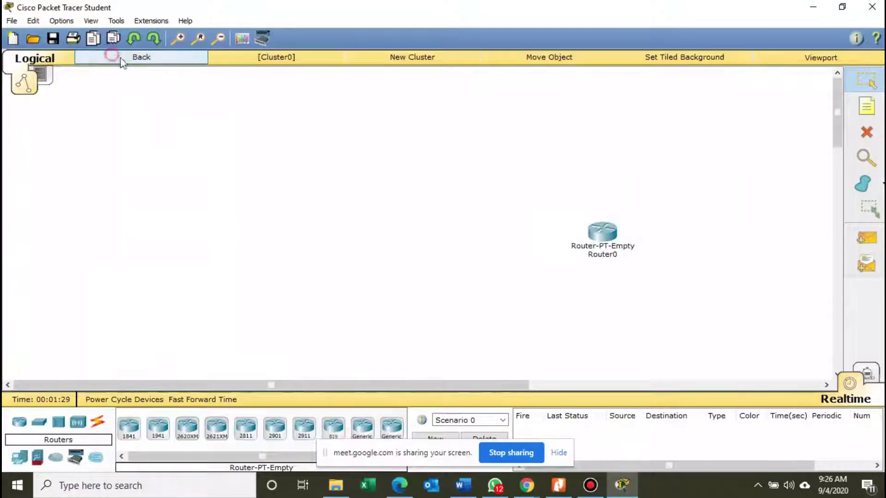
pyautogui.click(121, 62)
# Rename the cluster to 'ISP/WAN' and reposition its cloud on the floor plan.
pyautogui.click(605, 253)
pyautogui.moveTo(614, 253); pyautogui.dragTo(550, 253)
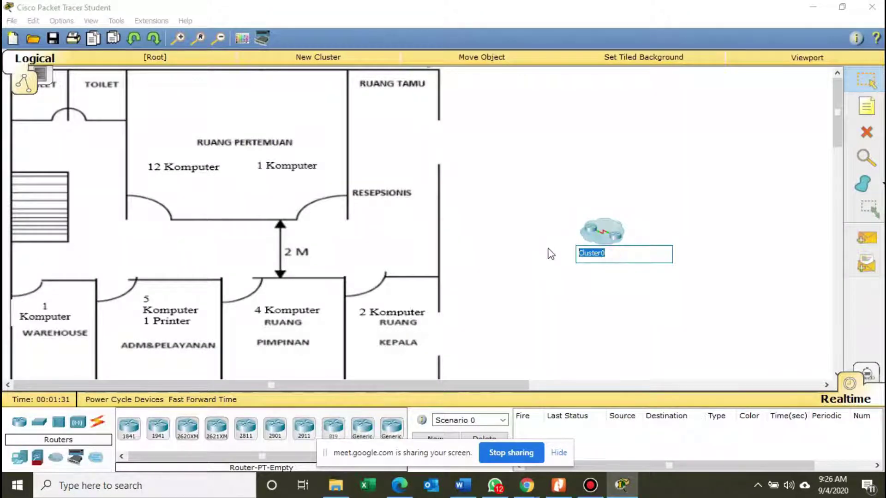
pyautogui.write('ISP/WAN')
pyautogui.click(549, 250)
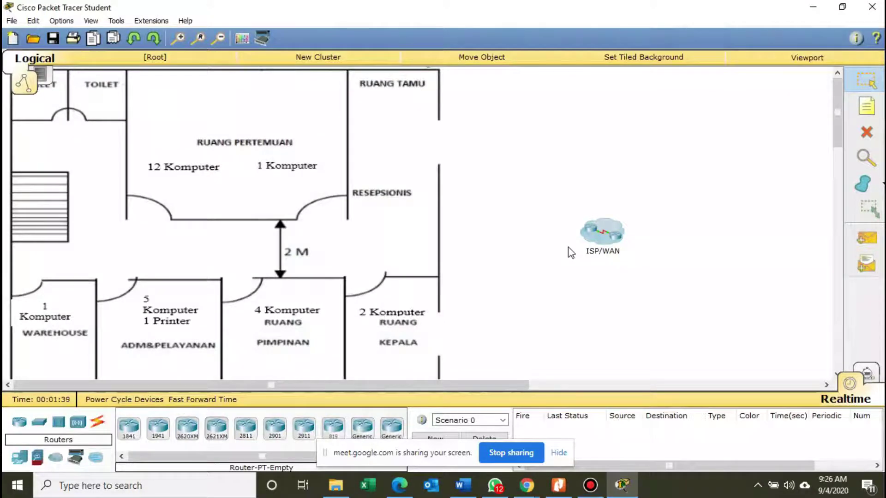
pyautogui.moveTo(602, 243); pyautogui.dragTo(582, 230)
# Enter the ISP/WAN cluster and open Router0's device window.
pyautogui.doubleClick(628, 240)
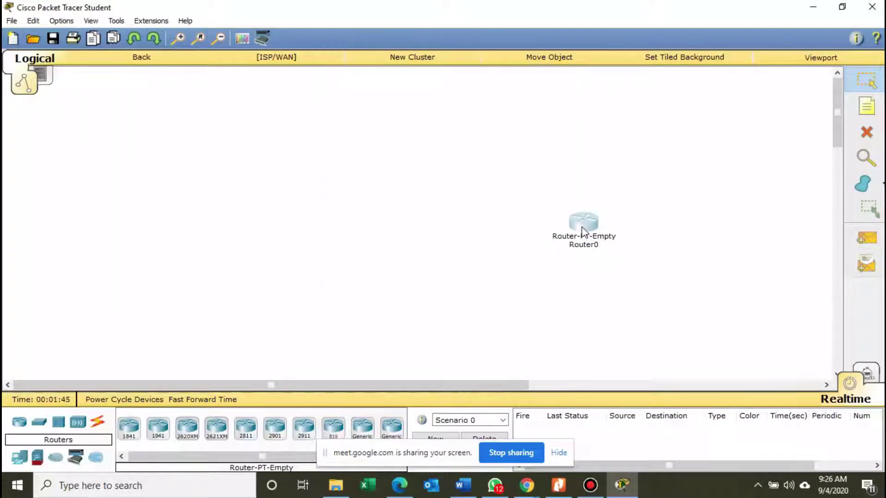
pyautogui.click(583, 231)
pyautogui.moveTo(535, 92); pyautogui.dragTo(657, 67)
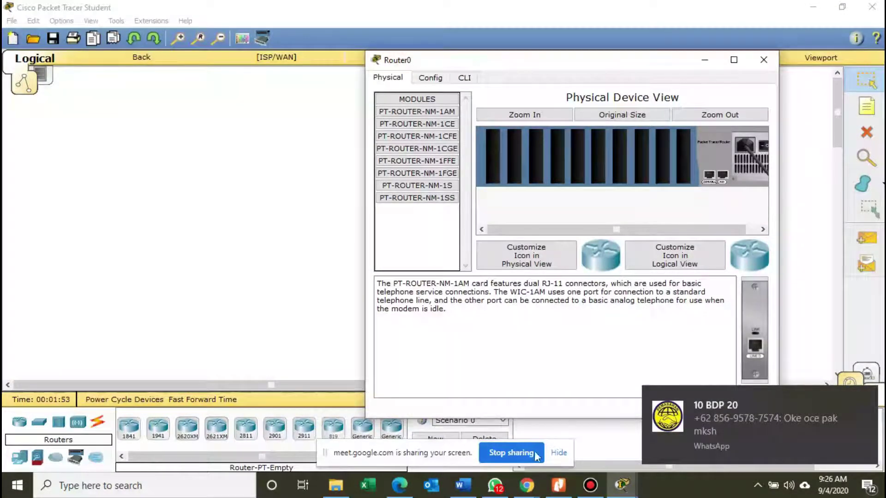
# Check the module table in the Nitro Pro task PDF.
pyautogui.click(558, 485)
pyautogui.scroll(10, 533, 301)
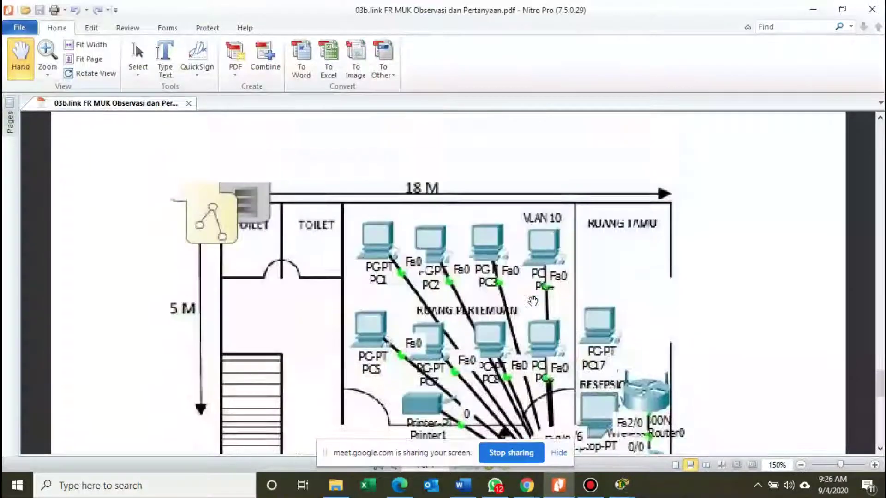
pyautogui.scroll(10, 533, 301)
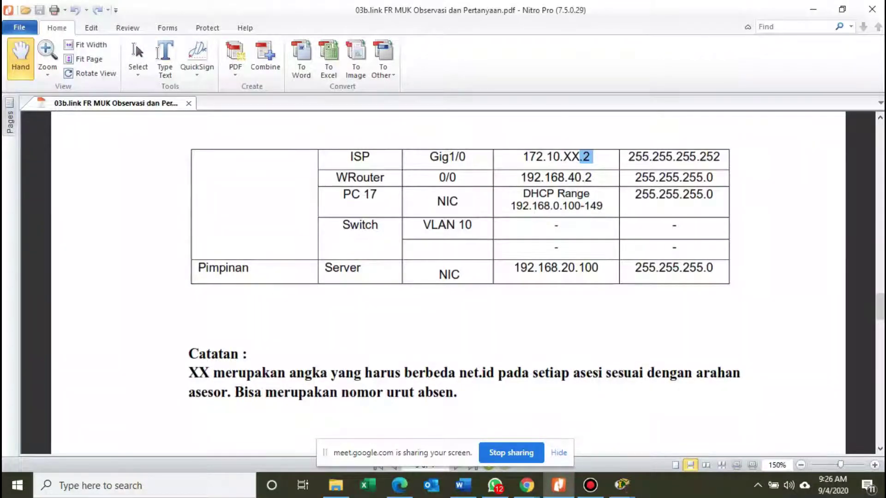
pyautogui.click(813, 10)
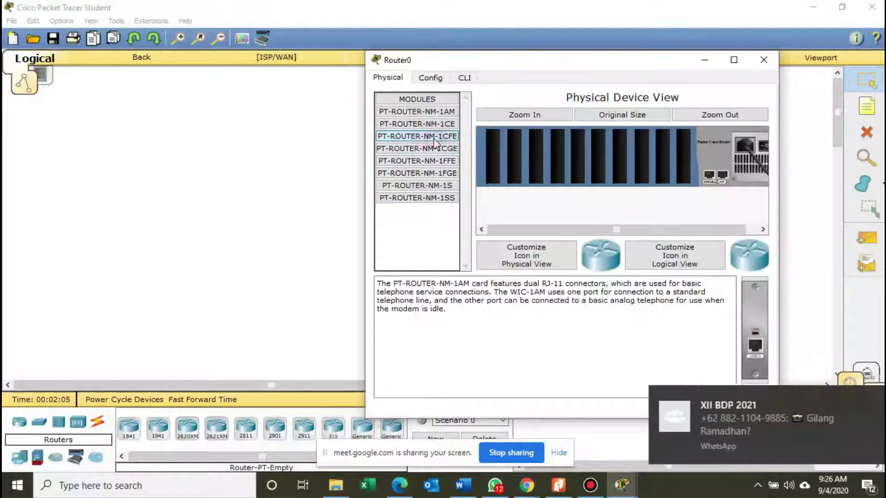
# Power Router0 off and install the NM-1CFE and NM-1CGE modules in empty slots.
pyautogui.moveTo(435, 143); pyautogui.dragTo(586, 151)
pyautogui.moveTo(672, 155); pyautogui.dragTo(672, 157)
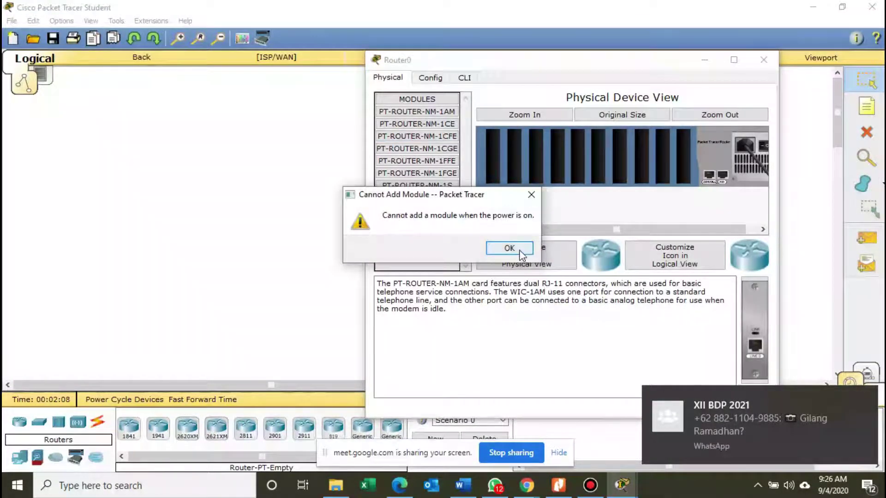
pyautogui.click(519, 251)
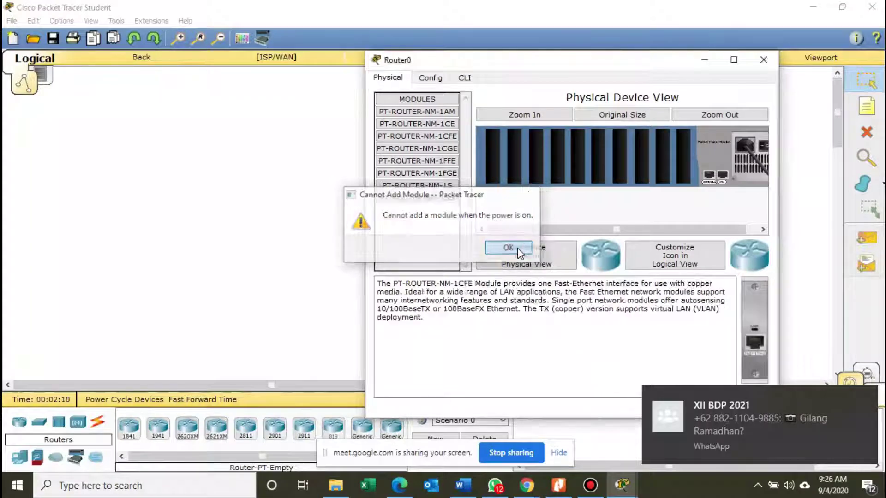
pyautogui.click(762, 146)
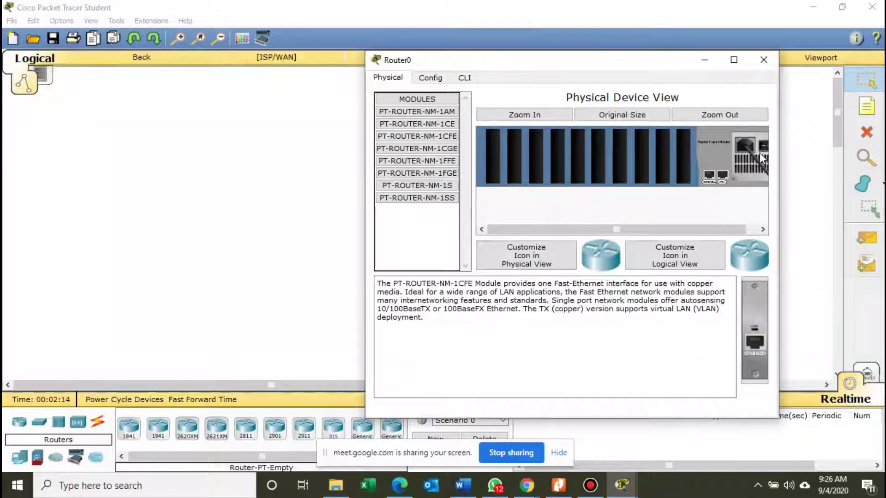
pyautogui.moveTo(439, 141); pyautogui.dragTo(684, 160)
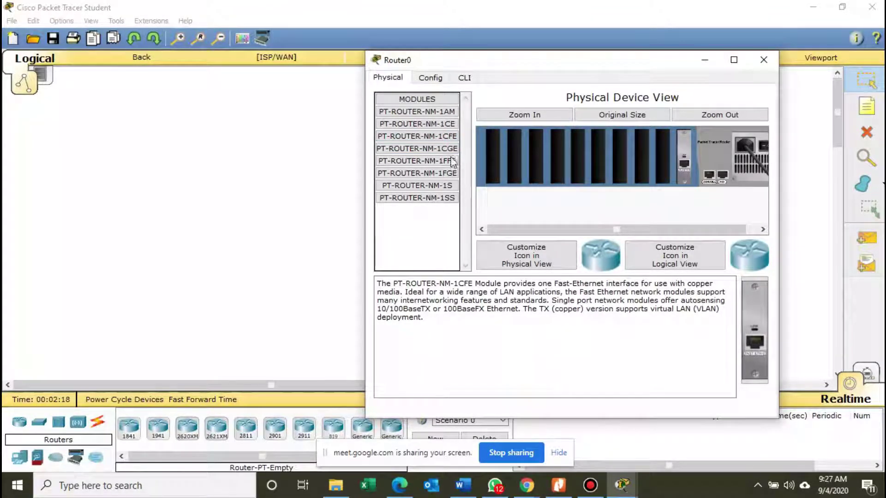
pyautogui.moveTo(426, 148); pyautogui.dragTo(662, 162)
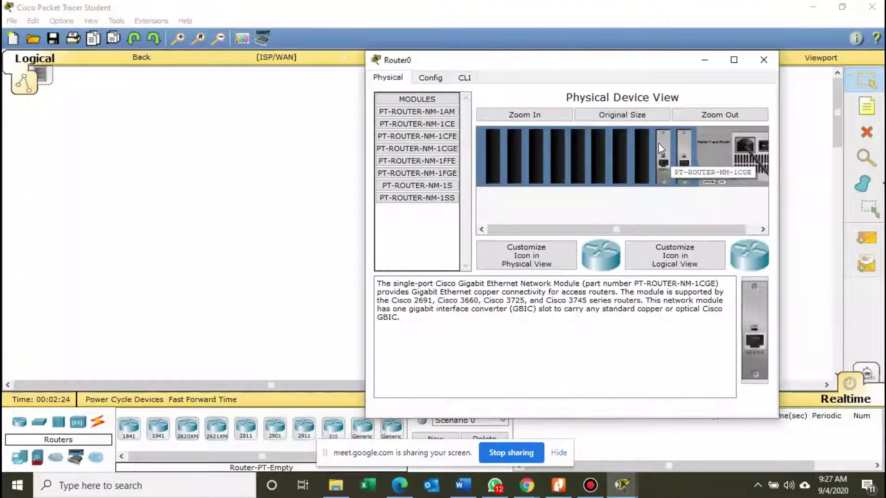
# Turn Router0's power back on and let it finish booting.
pyautogui.click(427, 79)
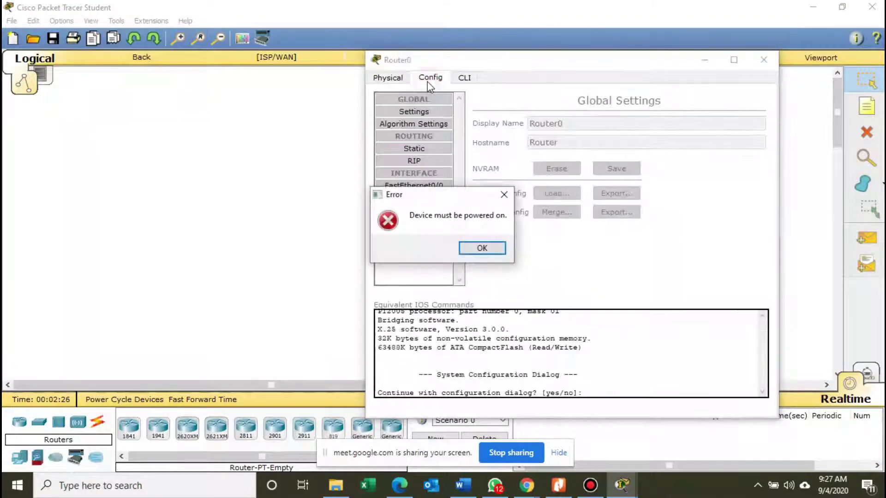
pyautogui.click(480, 247)
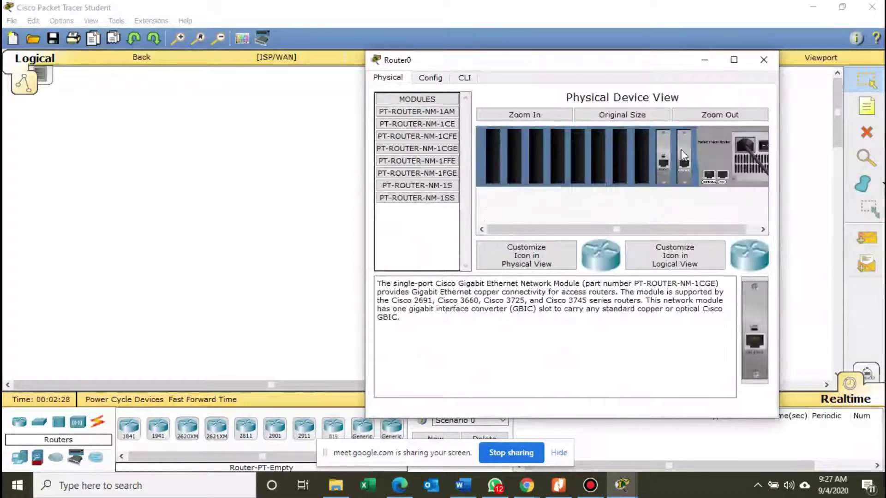
pyautogui.click(763, 146)
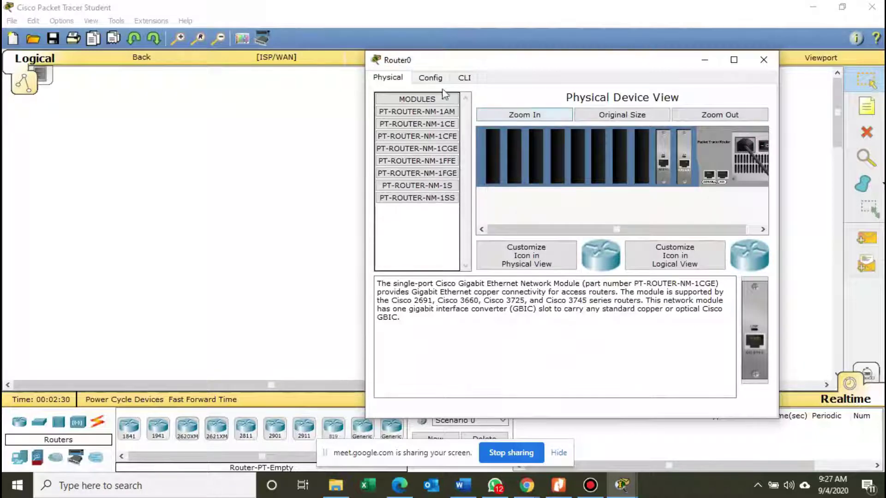
pyautogui.click(429, 80)
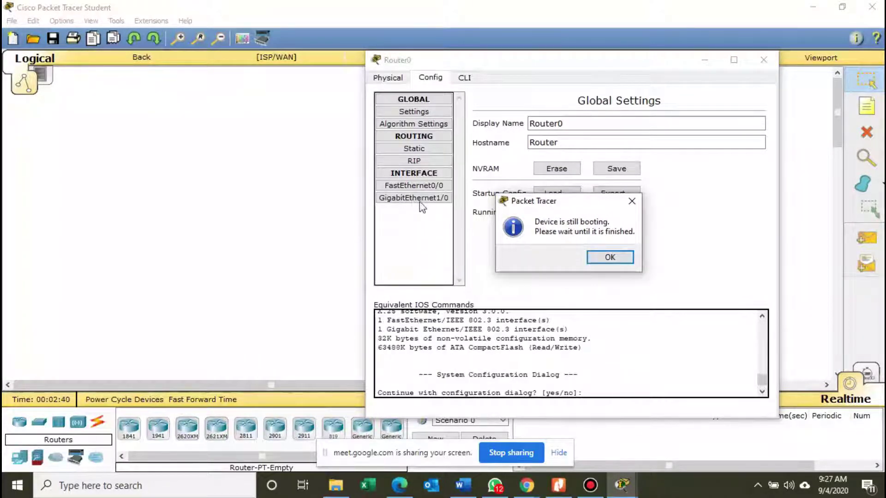
pyautogui.click(610, 257)
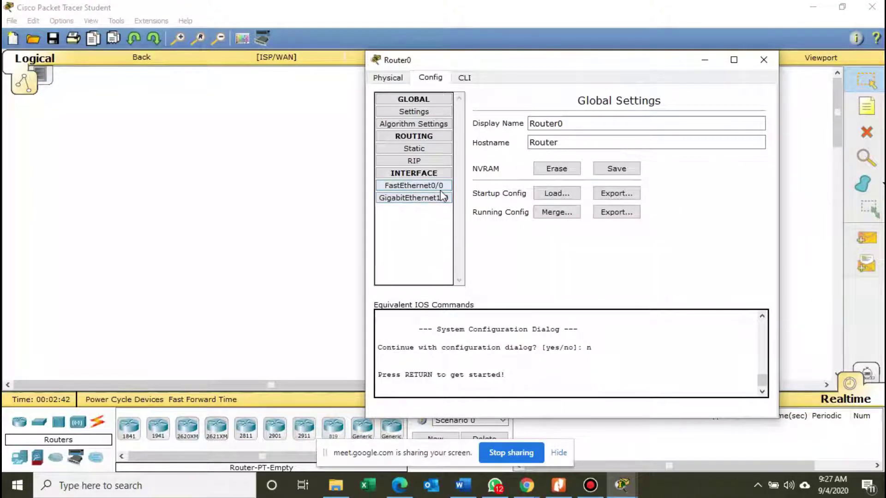
# Get the Router> prompt in the CLI and look up the ISP's Gig1/0 address in the PDF.
pyautogui.click(442, 199)
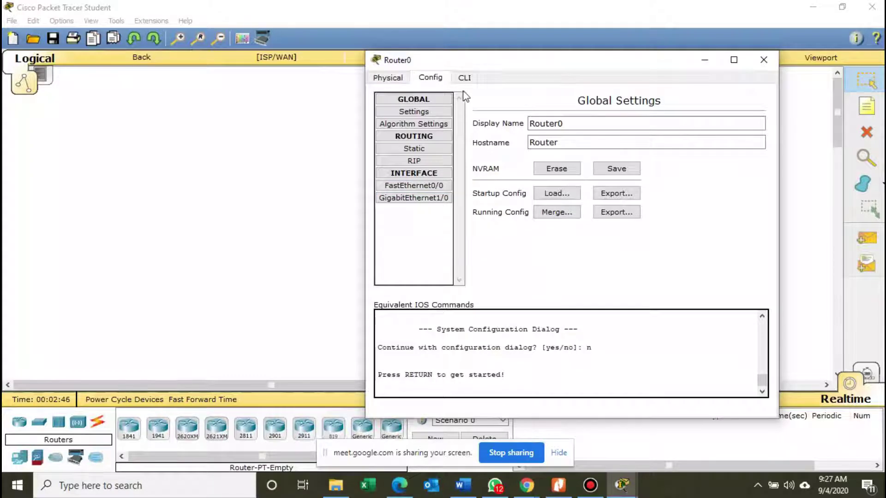
pyautogui.click(464, 78)
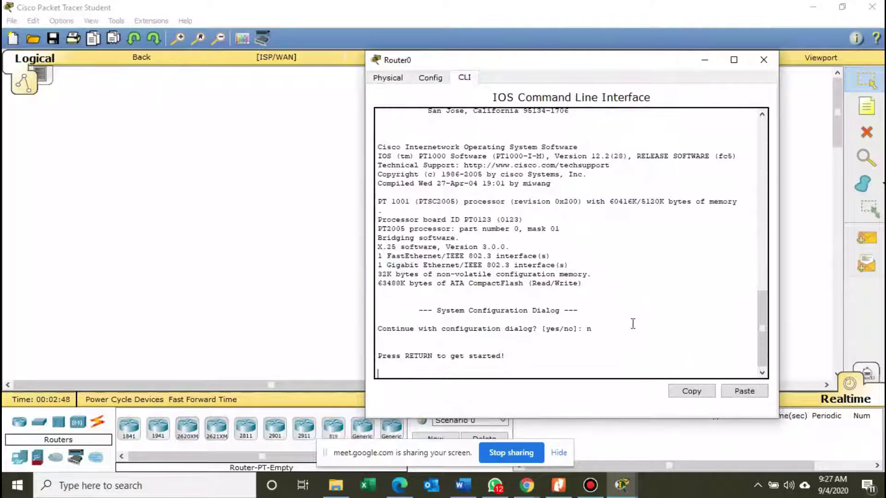
pyautogui.press('Return')
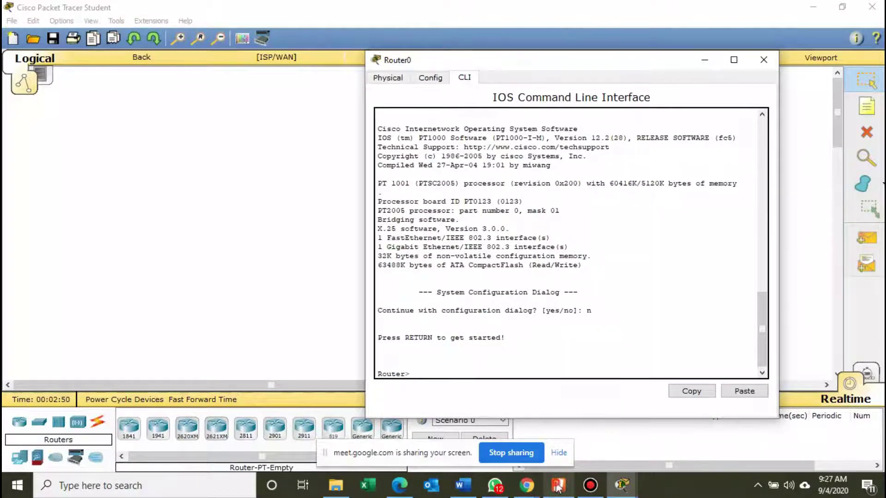
pyautogui.click(558, 485)
pyautogui.scroll(3, 530, 253)
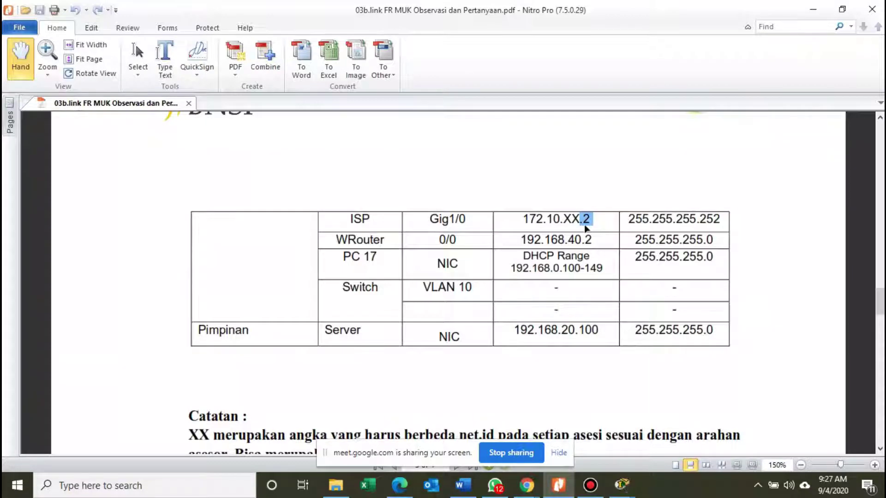
# Run 'en' and 'configure terminal' on Router0's command line.
pyautogui.moveTo(563, 220)
pyautogui.mouseDown()
pyautogui.moveTo(592, 220)
pyautogui.moveTo(579, 220)
pyautogui.mouseUp()
pyautogui.moveTo(621, 484)
pyautogui.click(663, 436)
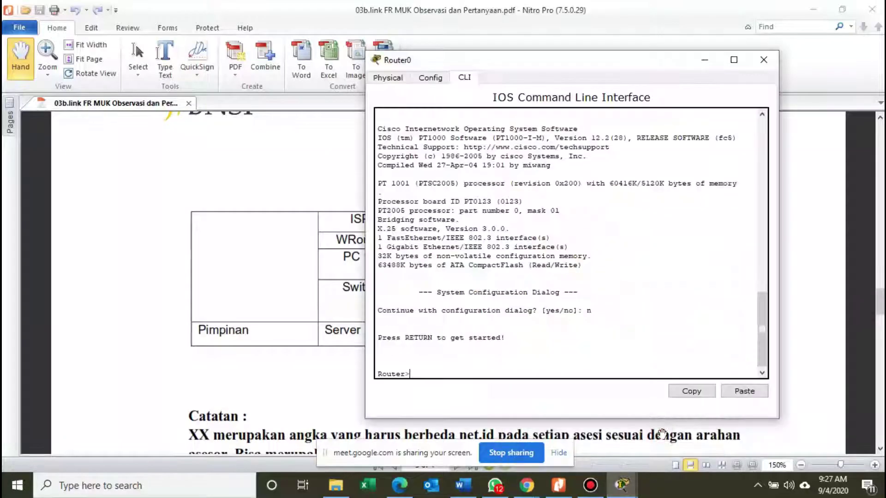
pyautogui.click(556, 368)
pyautogui.click(413, 374)
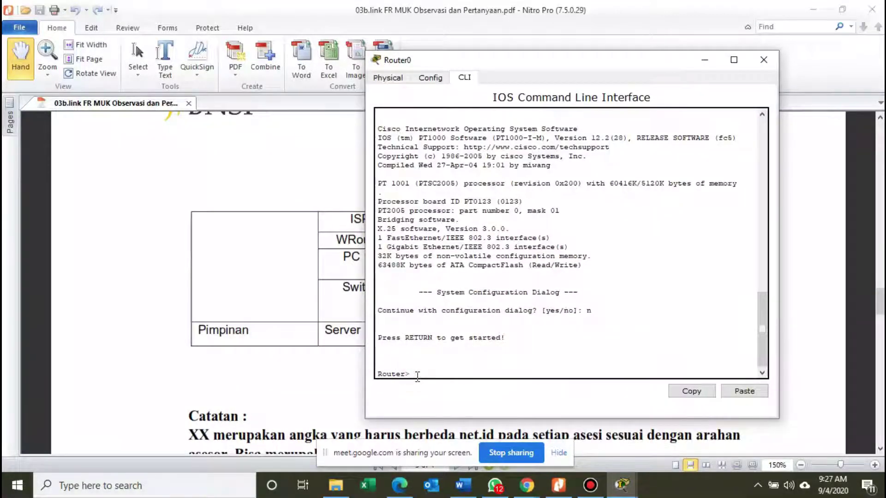
pyautogui.write('en')
pyautogui.press('Return')
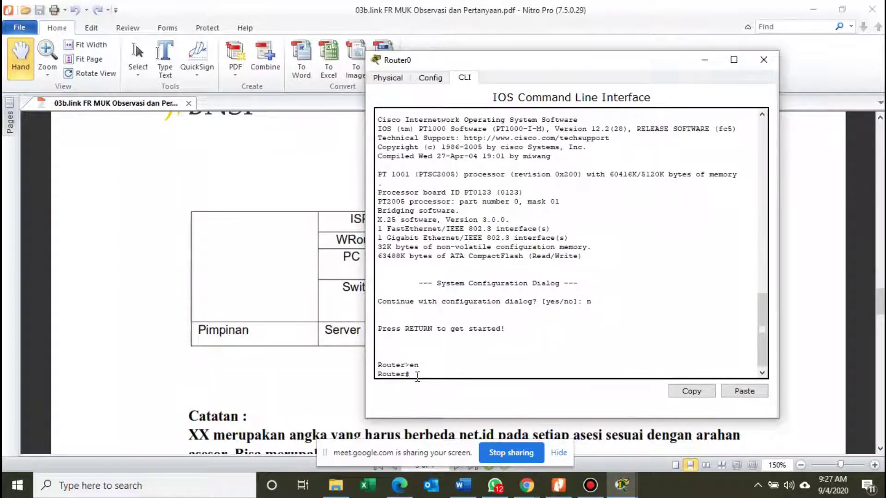
pyautogui.write('conf')
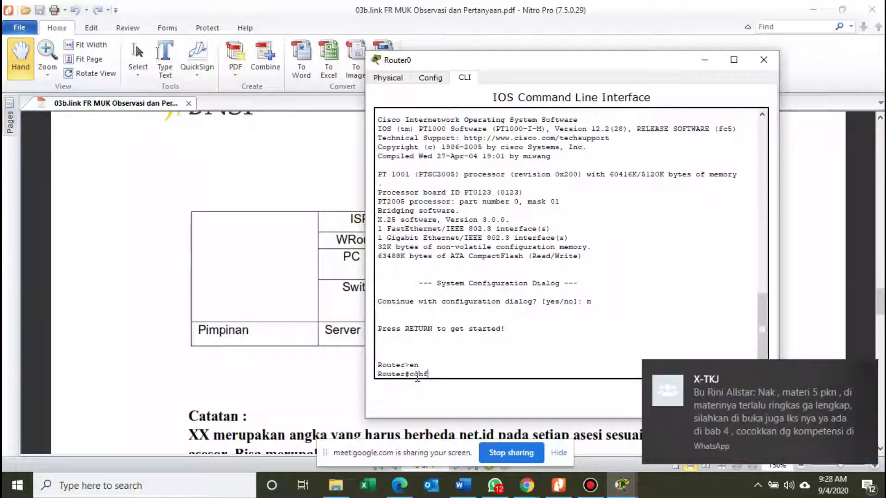
pyautogui.write('igure terminal')
pyautogui.press('Return')
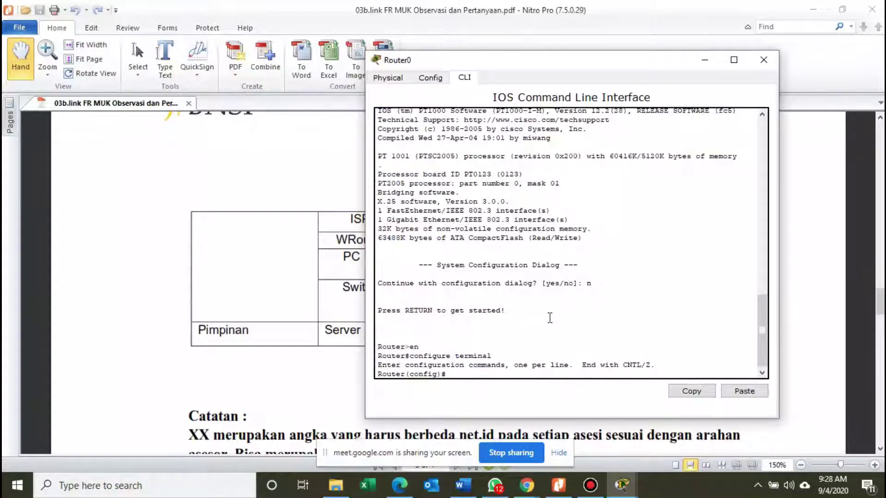
# Enter interface Gi1/0 with 'int Gi1/0' and start typing 'ip address'.
pyautogui.write('int')
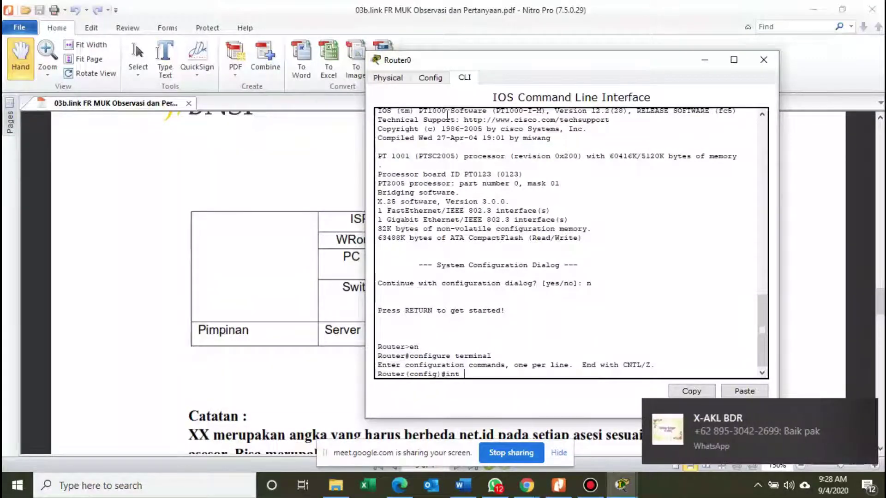
pyautogui.write(' G')
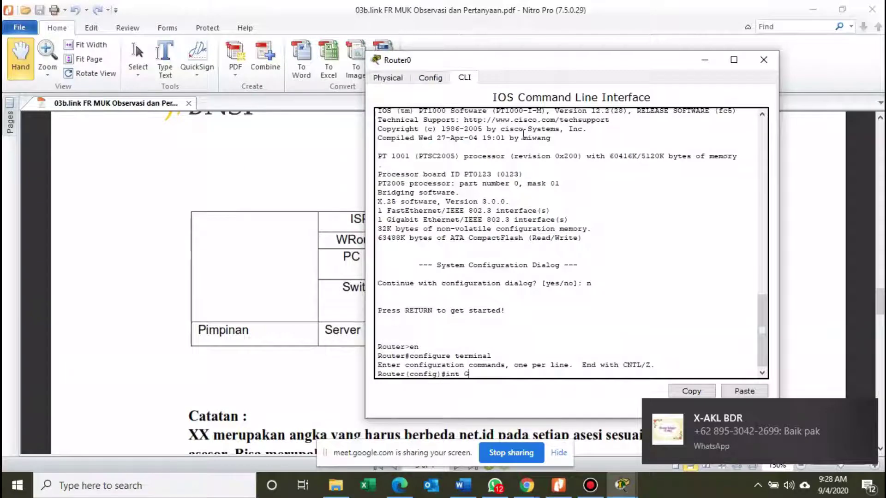
pyautogui.write('i1')
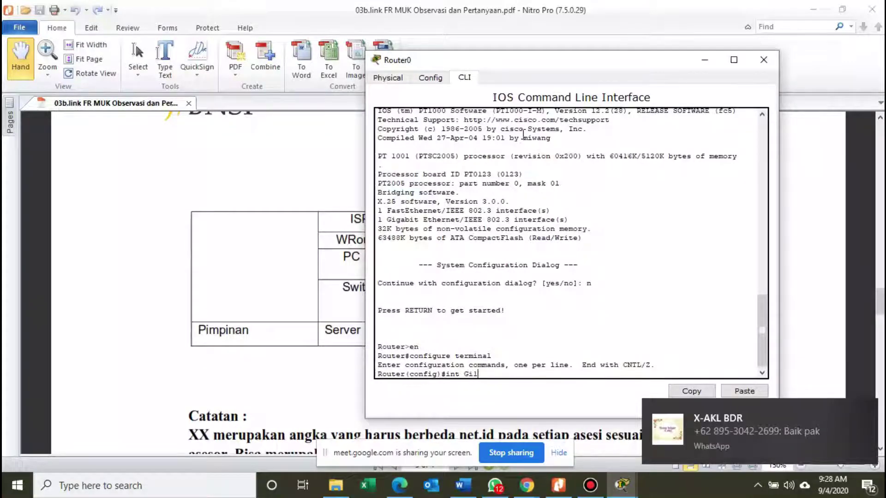
pyautogui.write('/0')
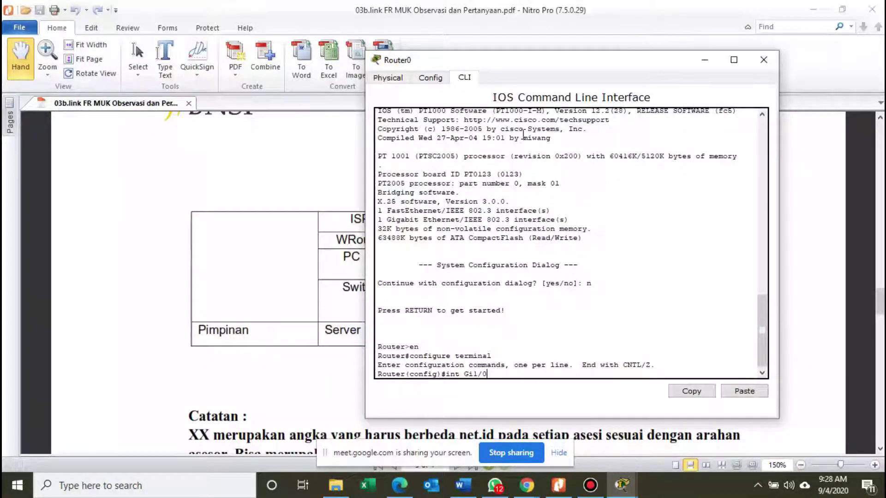
pyautogui.press('Return')
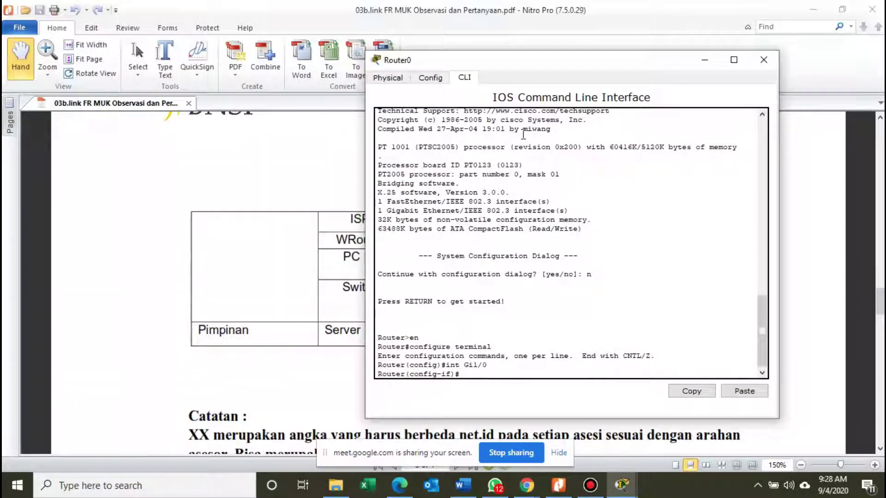
pyautogui.write('ip address')
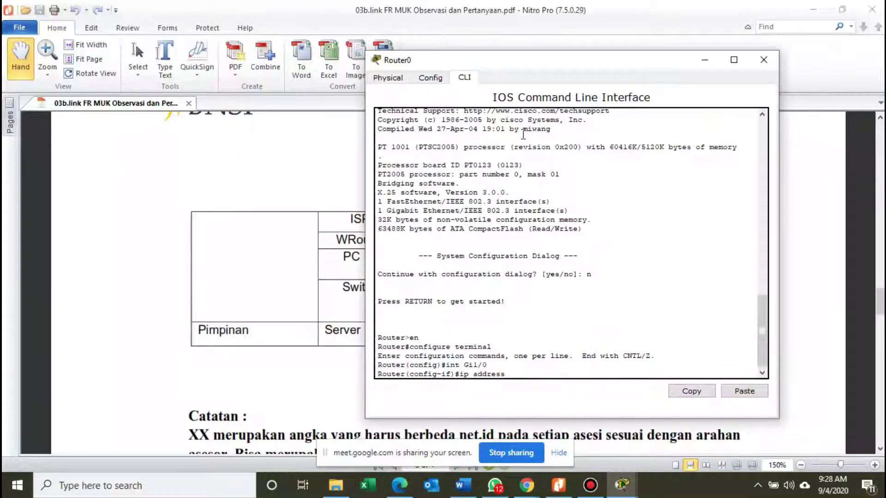
# Assign Gi1/0 the address 172.10.1.2 with mask 255.255.255.252.
pyautogui.moveTo(571, 63); pyautogui.dragTo(269, 89)
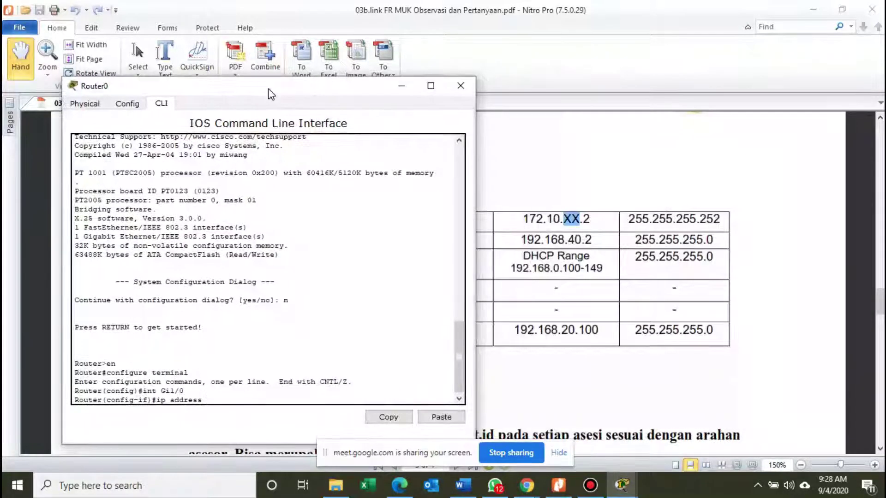
pyautogui.write('172.10.1.2')
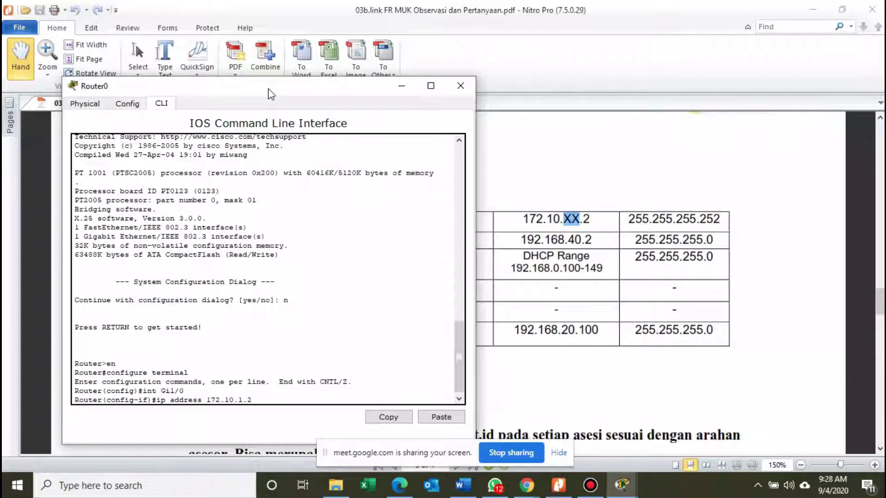
pyautogui.write('55.')
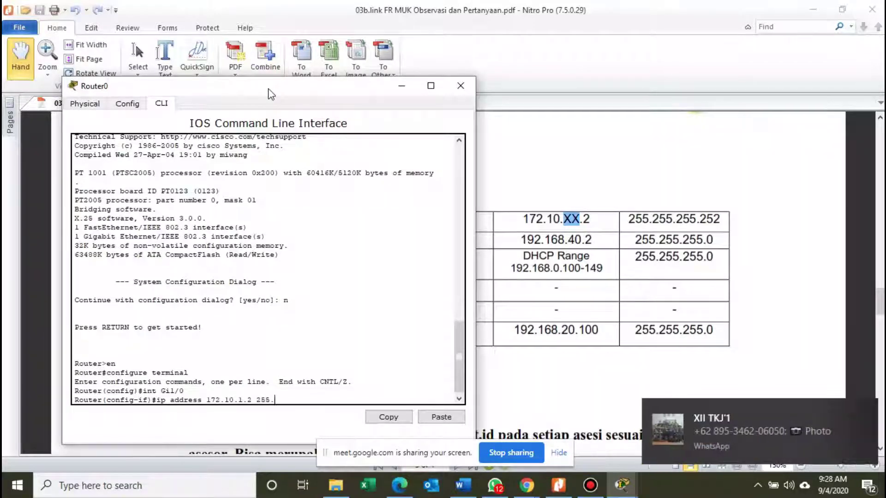
pyautogui.write('255.255.252')
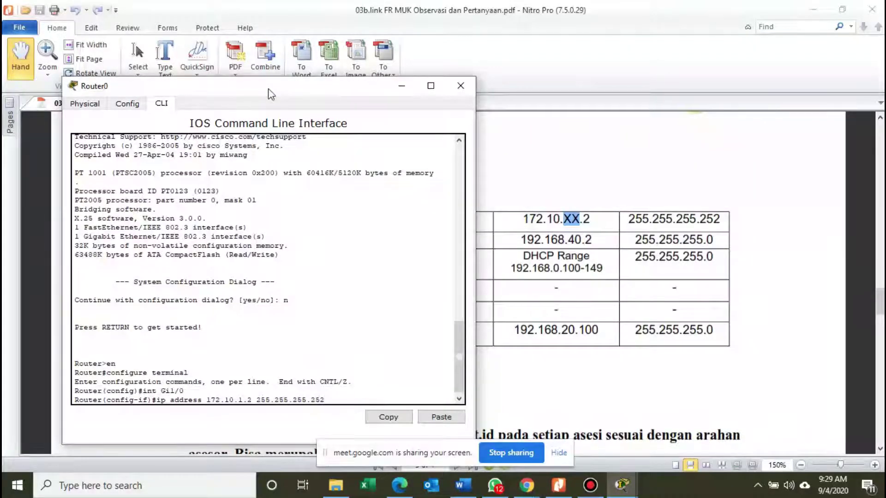
pyautogui.press('Return')
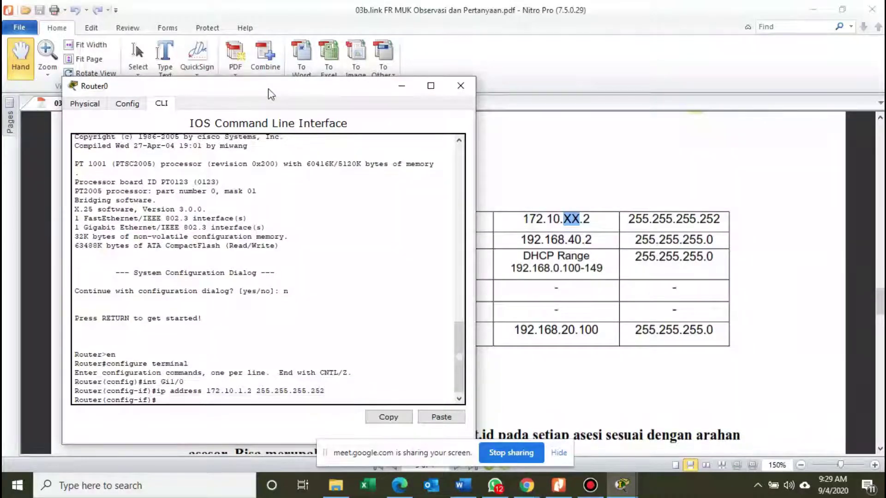
# Bring the interface up with 'no shutdown' and exit interface configuration.
pyautogui.write('no shutdown')
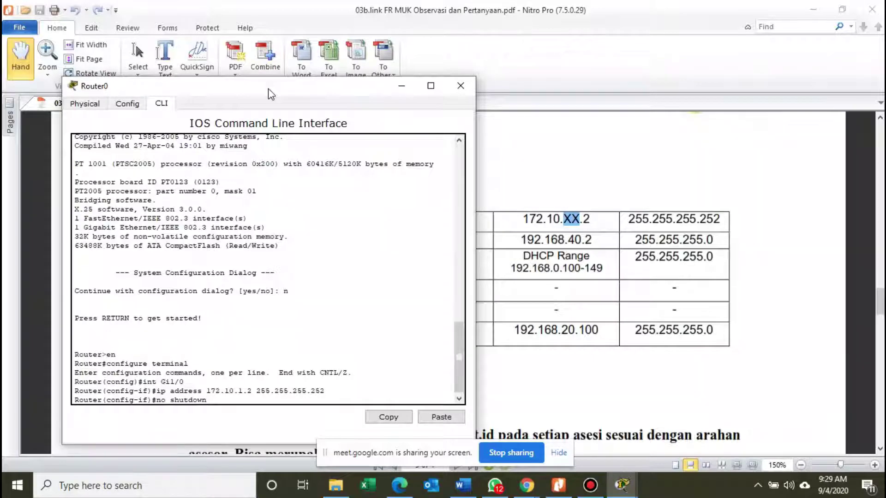
pyautogui.press('Return')
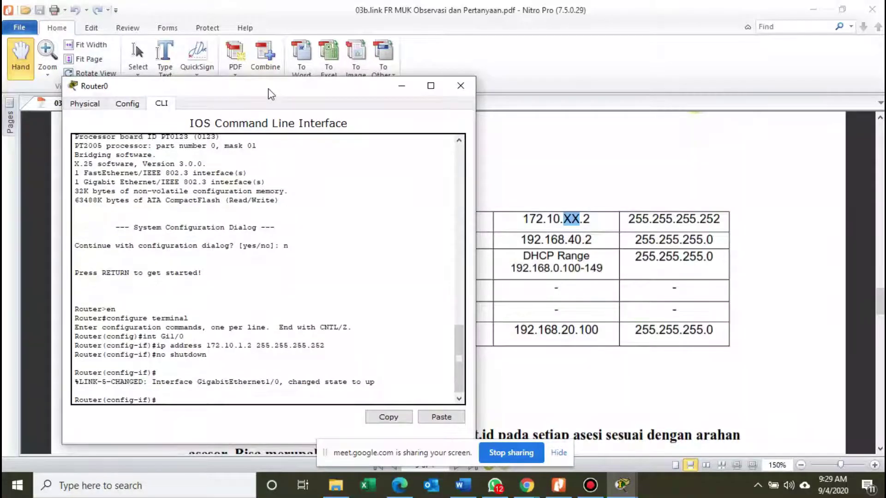
pyautogui.write('exit')
pyautogui.press('Return')
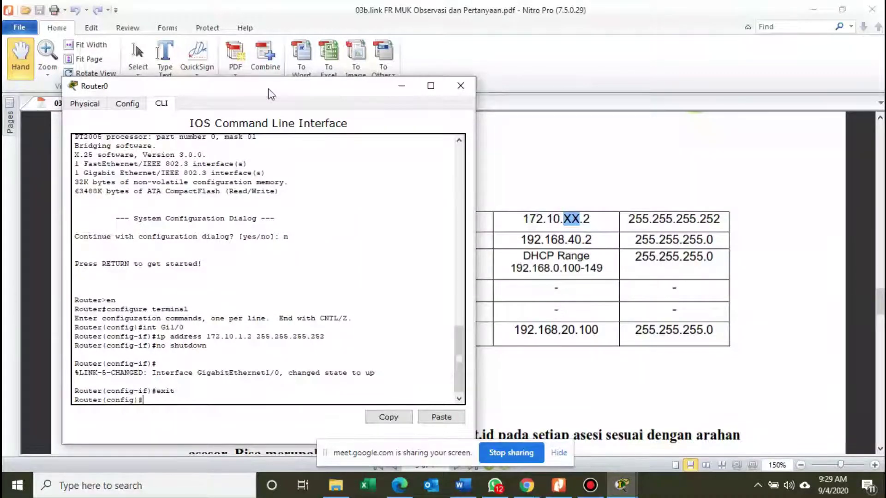
# Enable RIP and add networks 172.10.1.0, 192.168.10.0, 192.168.20.0 and 192.168.40.0.
pyautogui.write('router rip')
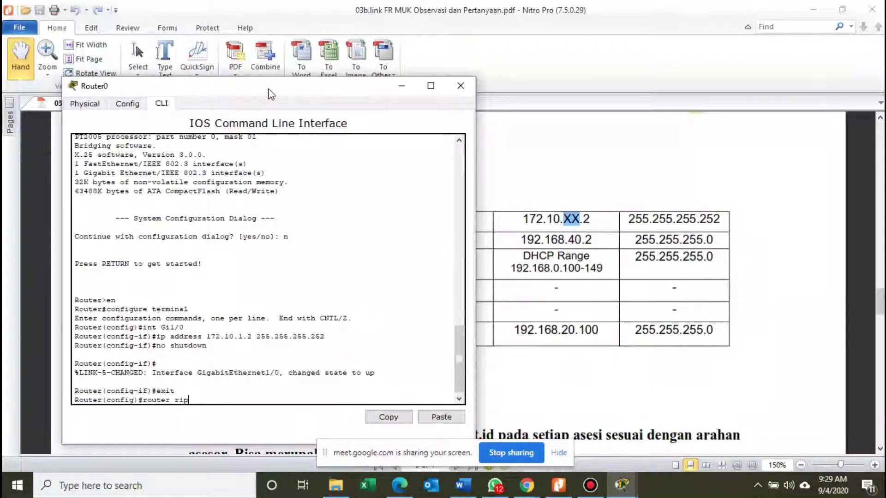
pyautogui.press('Return')
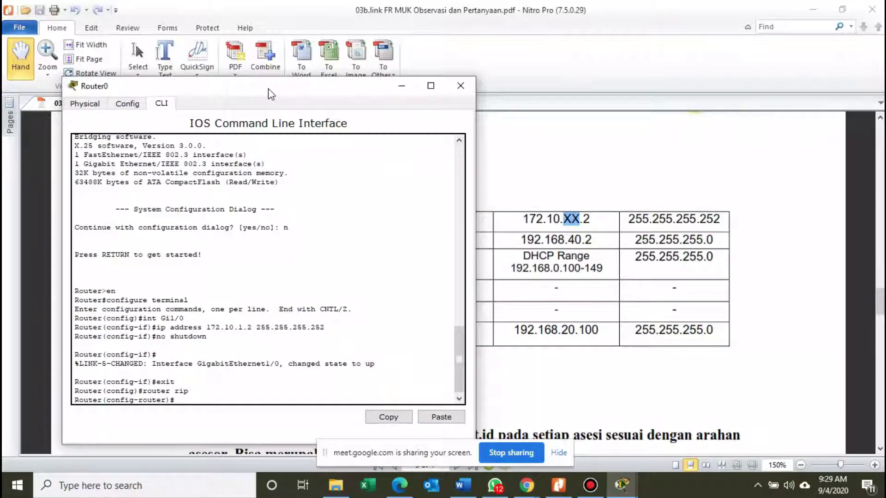
pyautogui.write('network')
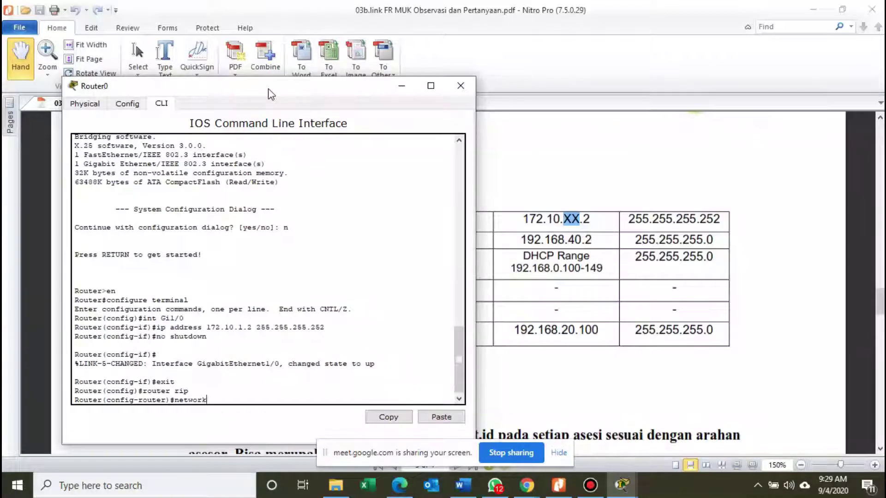
pyautogui.write(' 172.10.1.0')
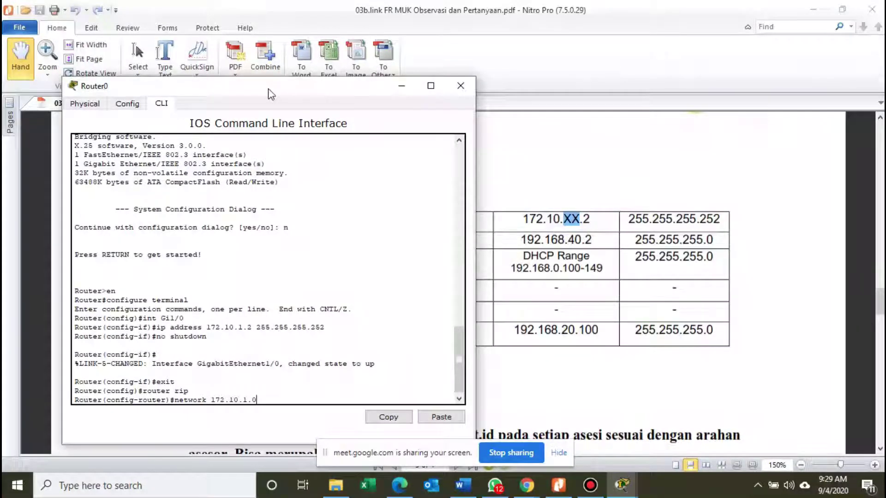
pyautogui.press('Return')
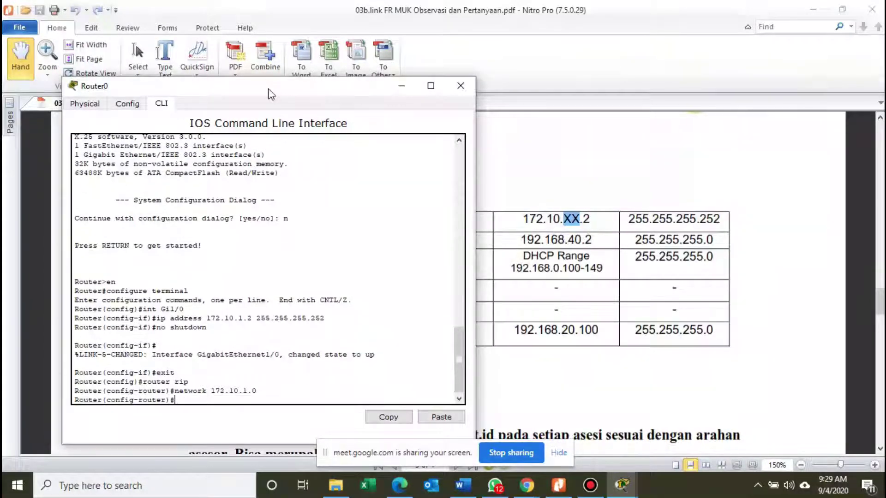
pyautogui.write('network 192.168')
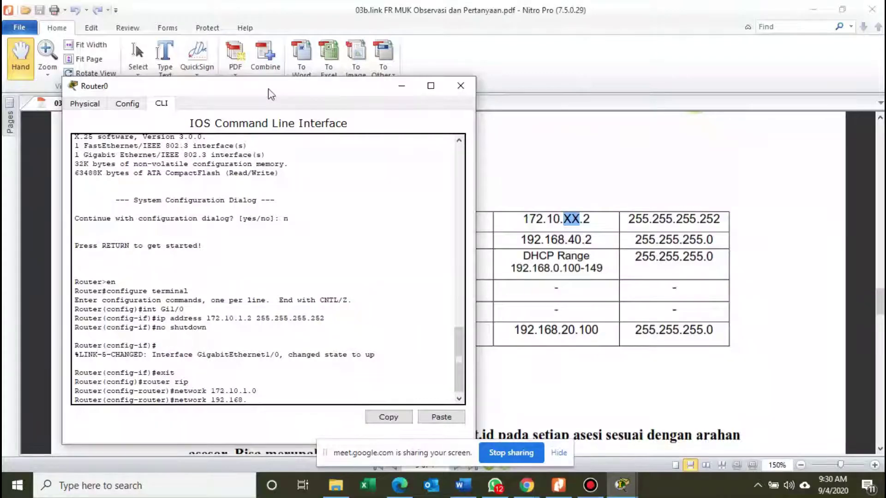
pyautogui.write('.10.0')
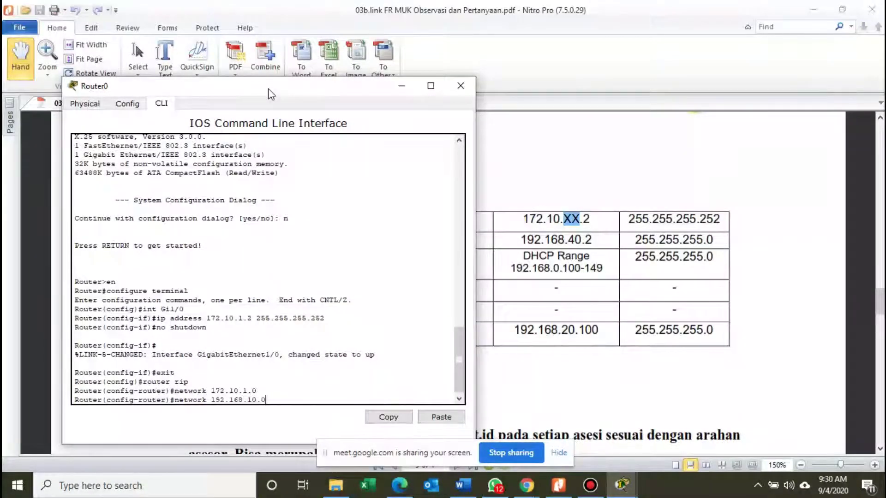
pyautogui.press('Return')
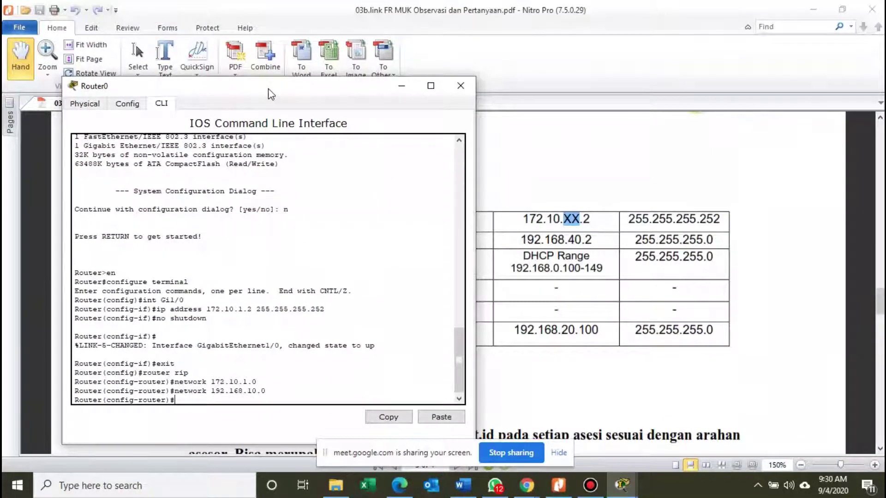
pyautogui.write('network')
pyautogui.write('192.168.20')
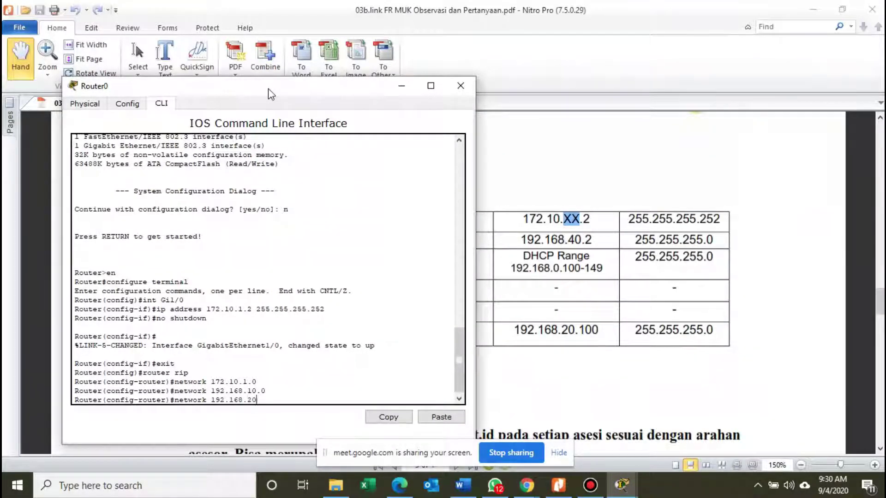
pyautogui.write('.0')
pyautogui.press('Return')
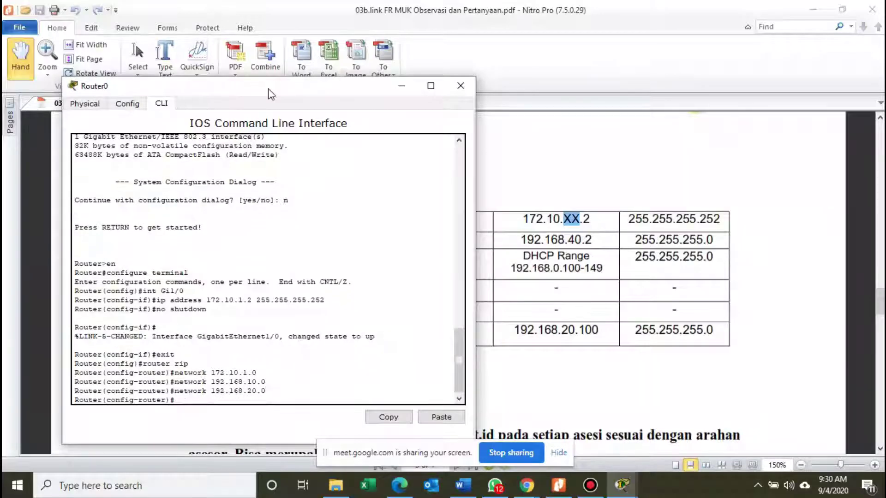
pyautogui.write('network 192.168.40.')
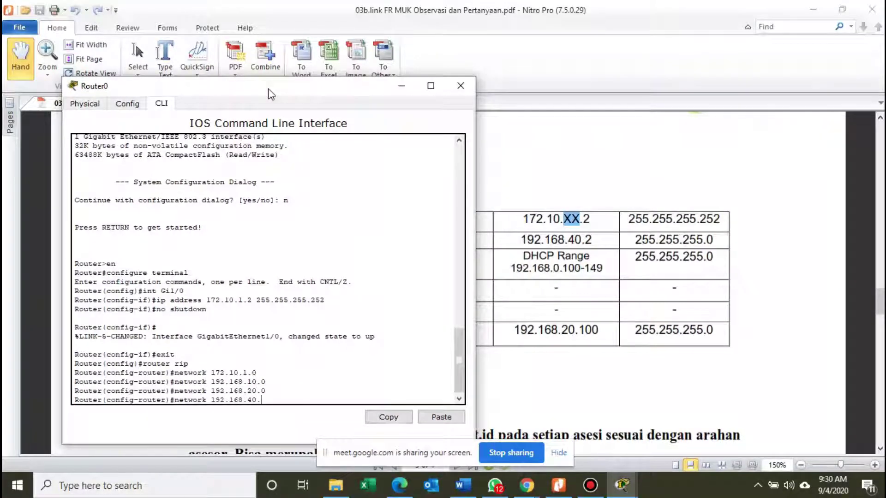
pyautogui.write('0')
pyautogui.press('Return')
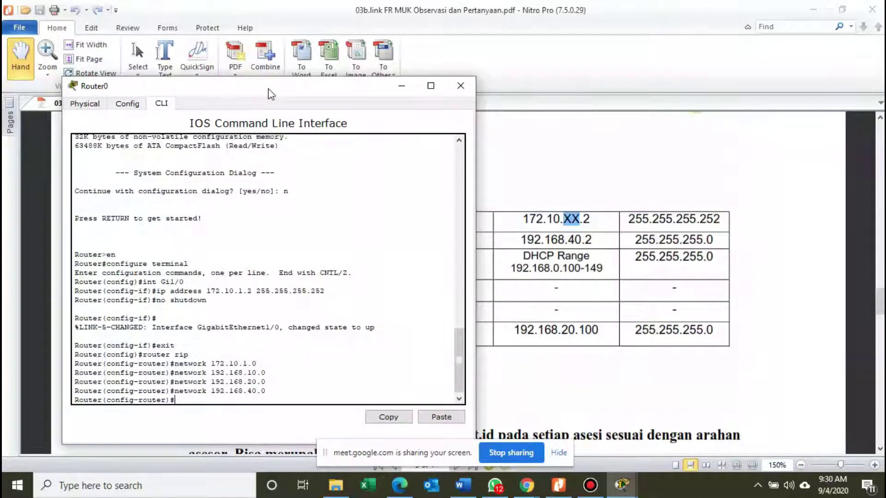
# Exit configuration mode and show Router0's Global Settings in the Config tab.
pyautogui.write('exit')
pyautogui.press('Return')
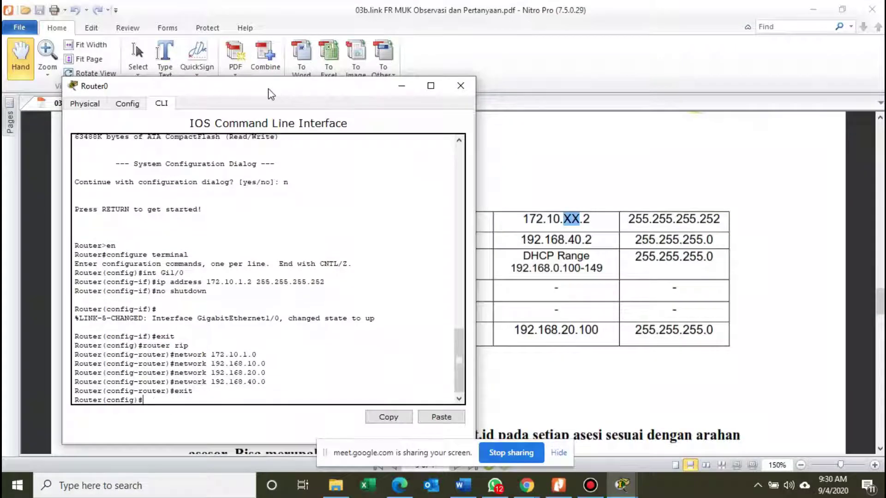
pyautogui.write('exit')
pyautogui.press('Return')
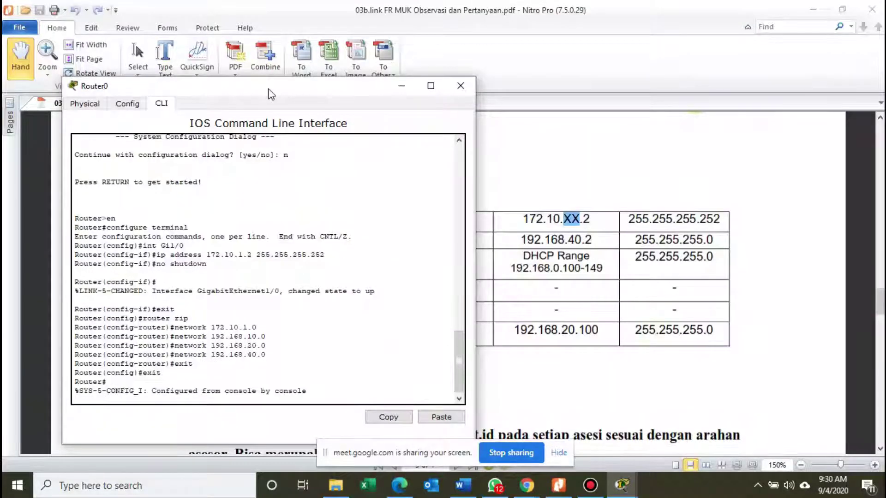
pyautogui.moveTo(269, 92); pyautogui.dragTo(337, 104)
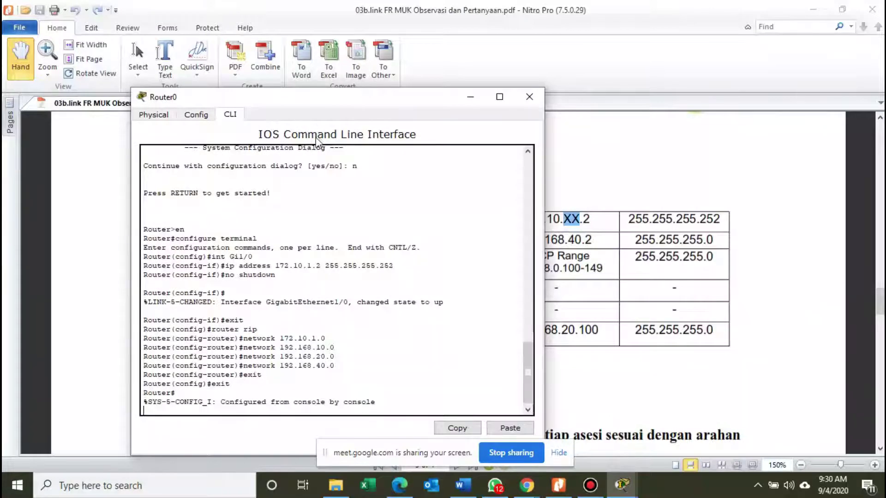
pyautogui.click(196, 115)
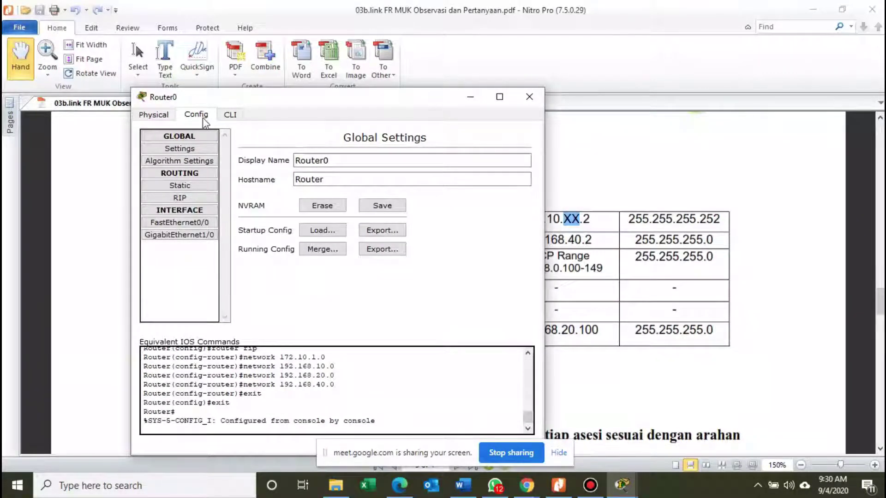
# Highlight the Gi1/0 ip address command and the four RIP network statements in the CLI.
pyautogui.click(243, 116)
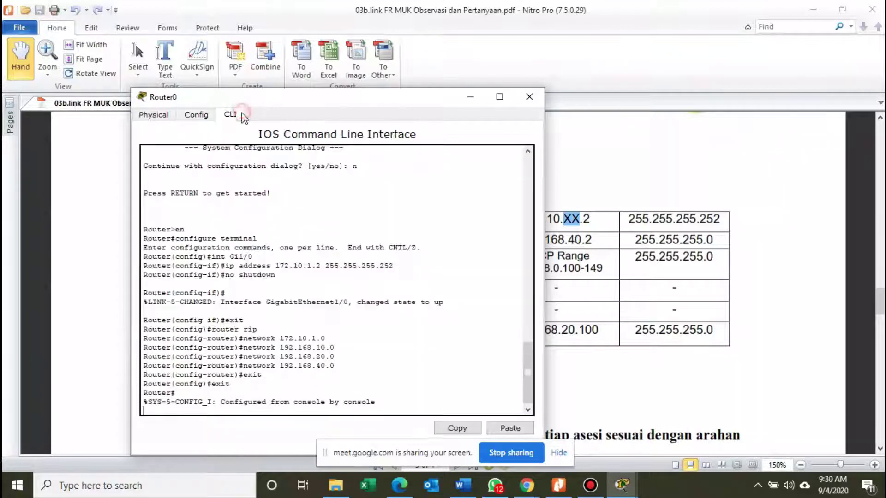
pyautogui.moveTo(243, 348); pyautogui.dragTo(344, 366)
pyautogui.click(319, 361)
pyautogui.moveTo(243, 347); pyautogui.dragTo(252, 339)
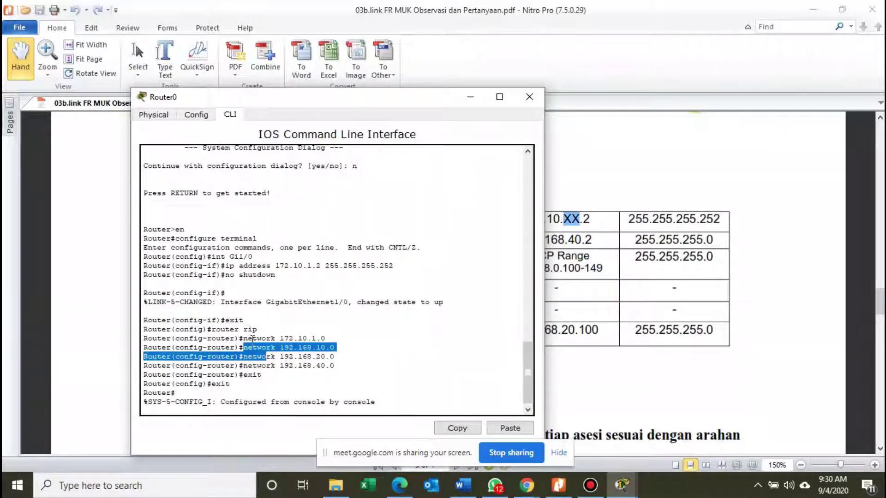
pyautogui.moveTo(239, 265); pyautogui.dragTo(391, 264)
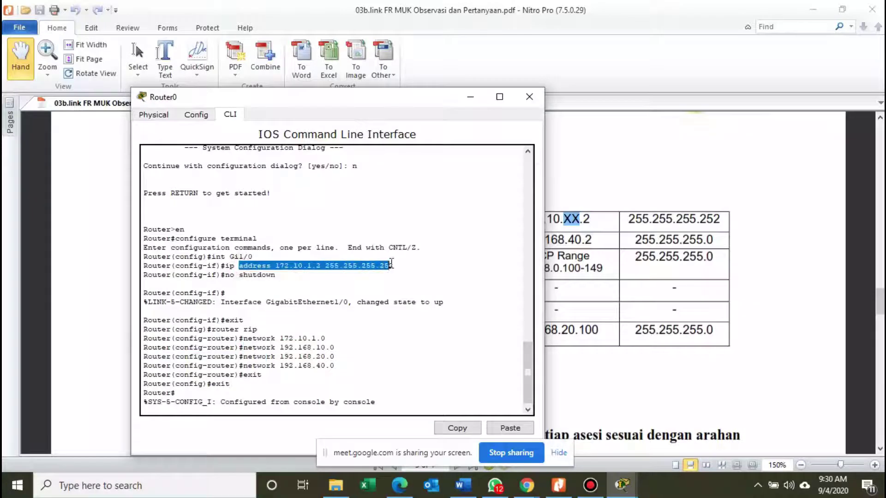
pyautogui.click(398, 260)
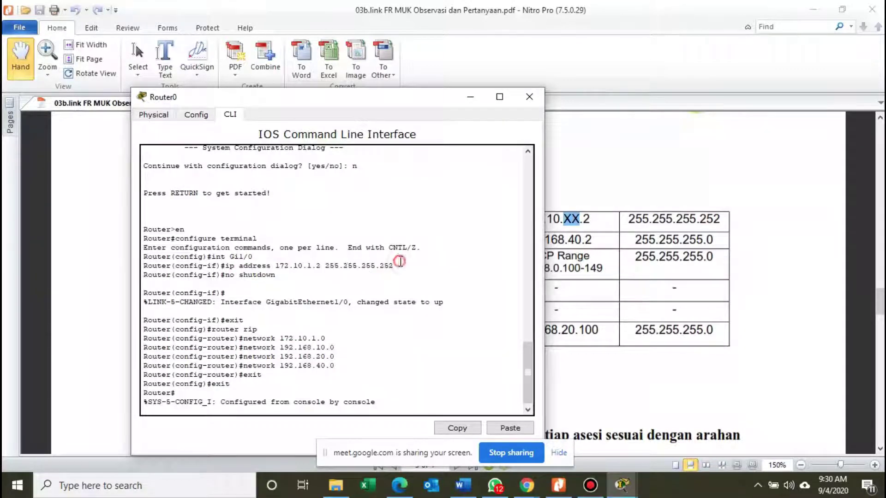
pyautogui.moveTo(234, 269); pyautogui.dragTo(405, 273)
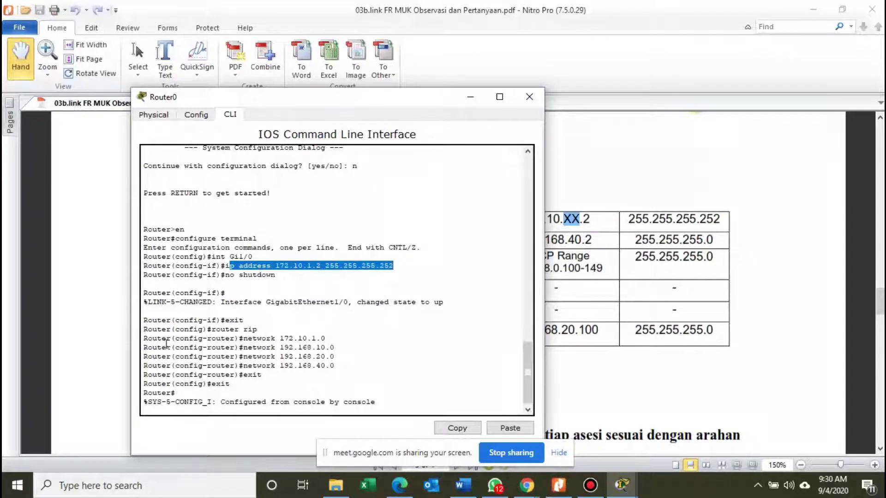
pyautogui.moveTo(146, 342); pyautogui.dragTo(357, 365)
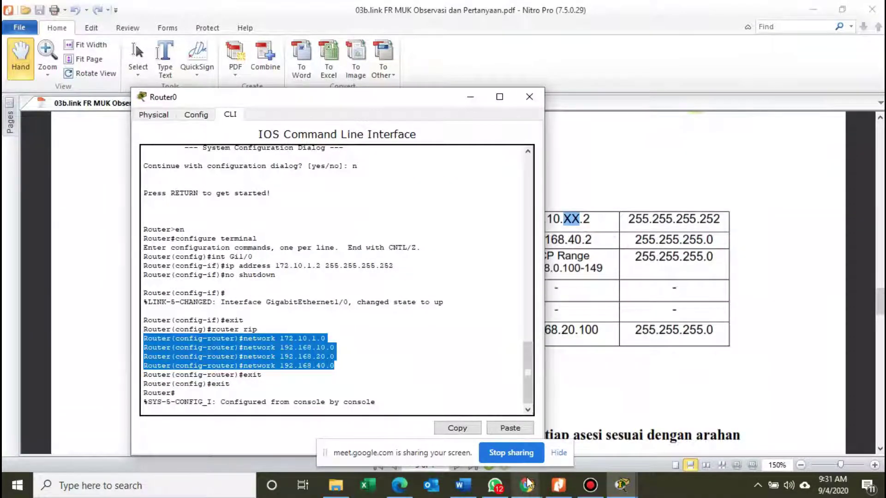
pyautogui.click(321, 360)
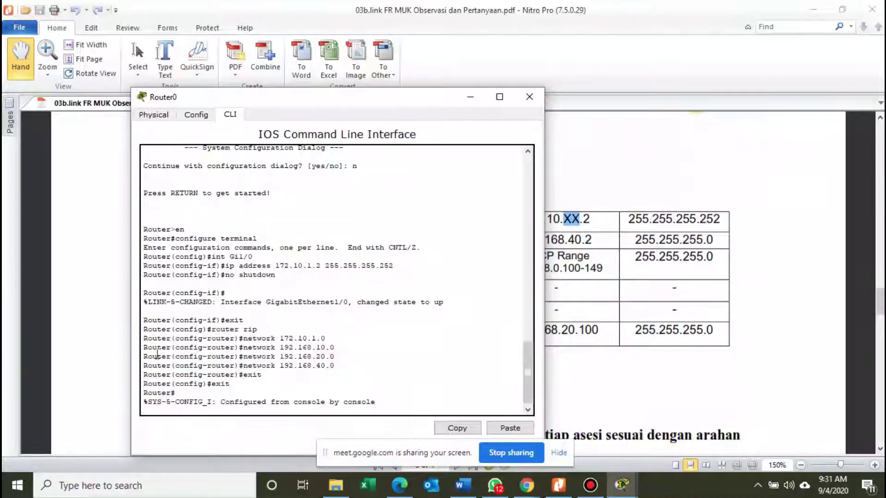
pyautogui.moveTo(276, 339); pyautogui.dragTo(324, 365)
pyautogui.click(352, 382)
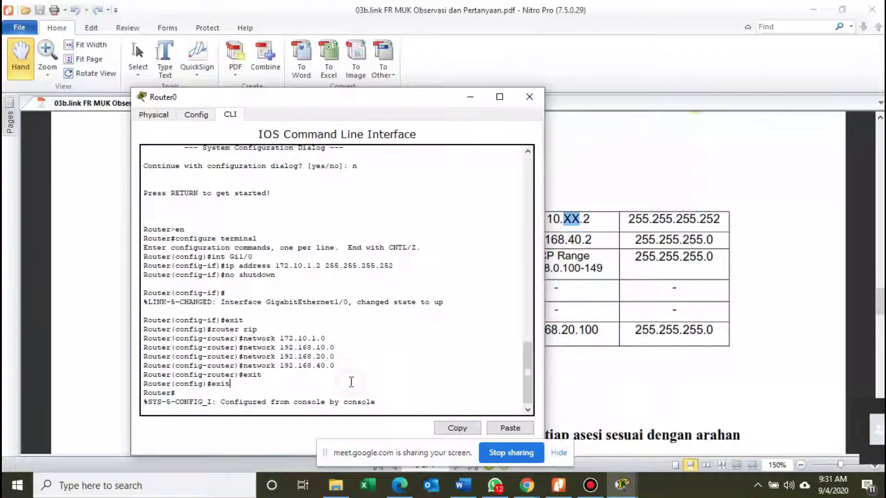
# Check the RIP network list under Config, then return to the Physical Device View.
pyautogui.click(206, 115)
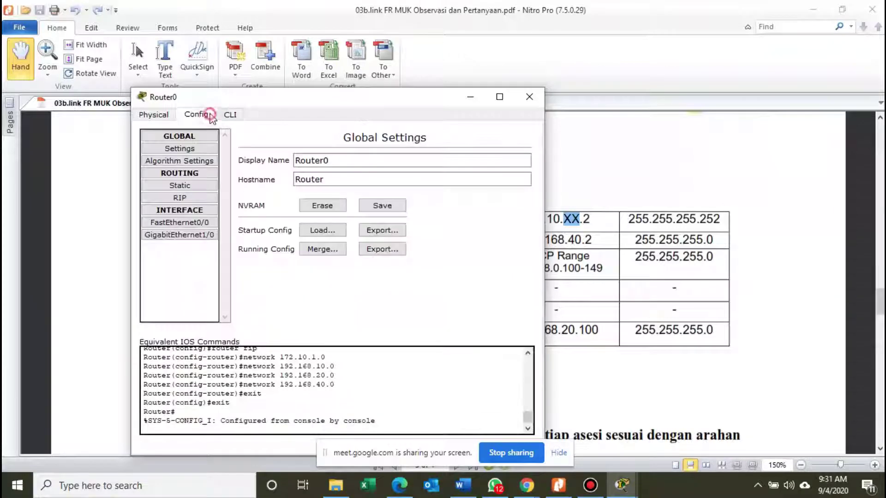
pyautogui.click(194, 197)
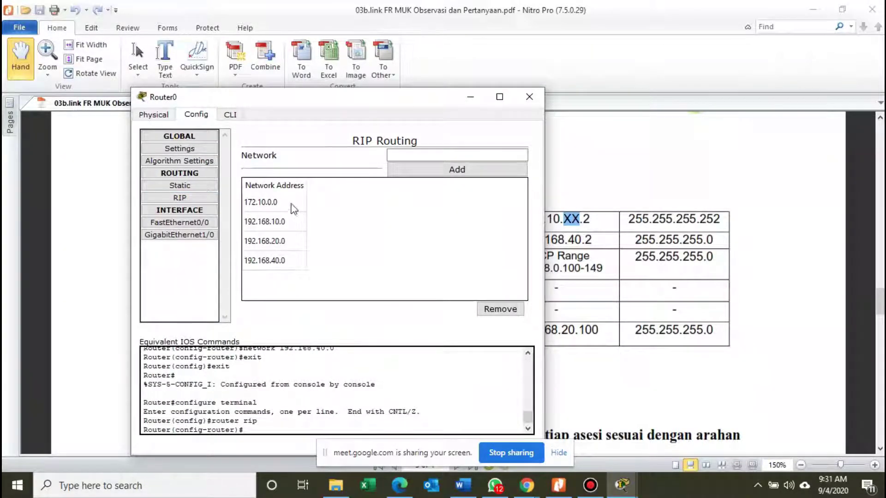
pyautogui.click(230, 119)
pyautogui.click(199, 115)
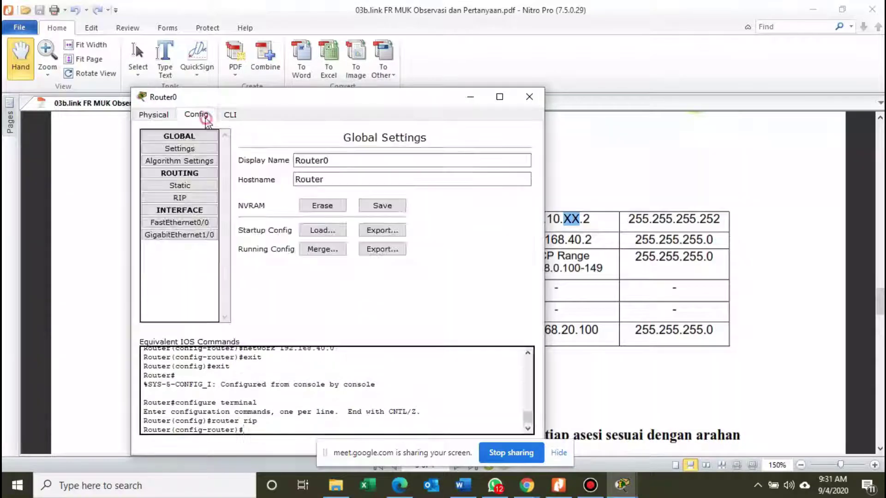
pyautogui.click(153, 114)
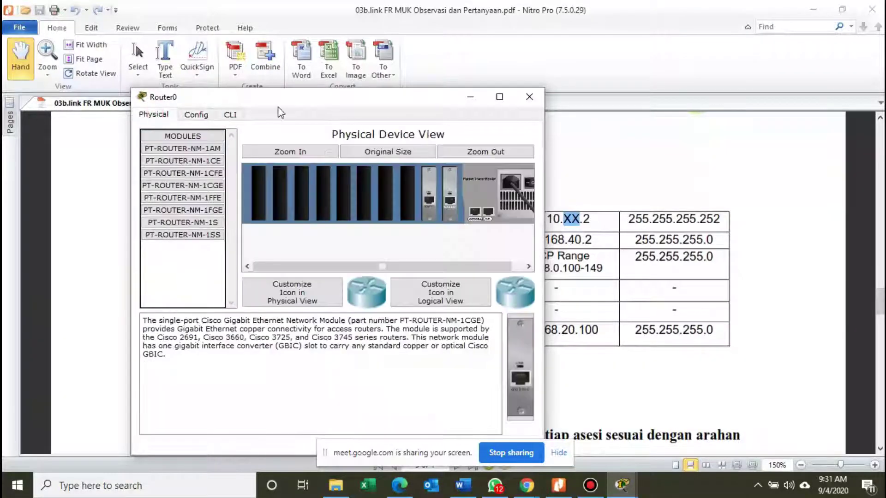
# Close Router0, return to the root floor plan, and place a Router-PT-Empty left of ISP/WAN.
pyautogui.click(529, 97)
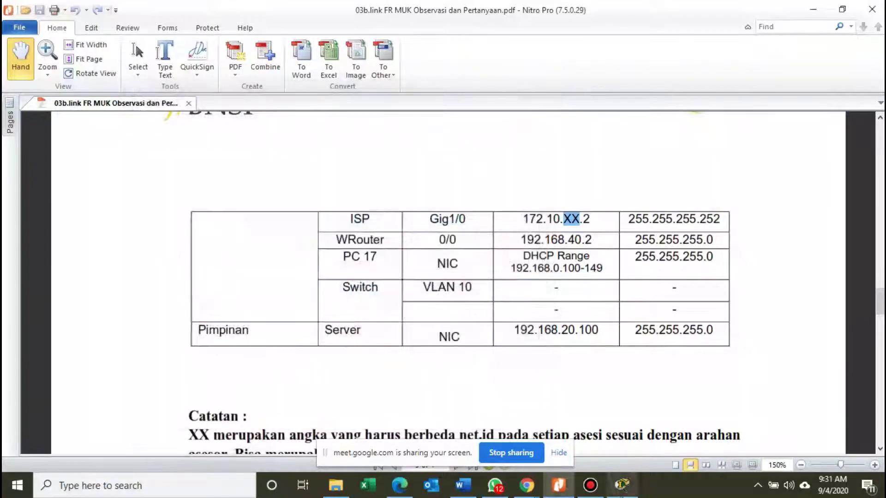
pyautogui.click(621, 486)
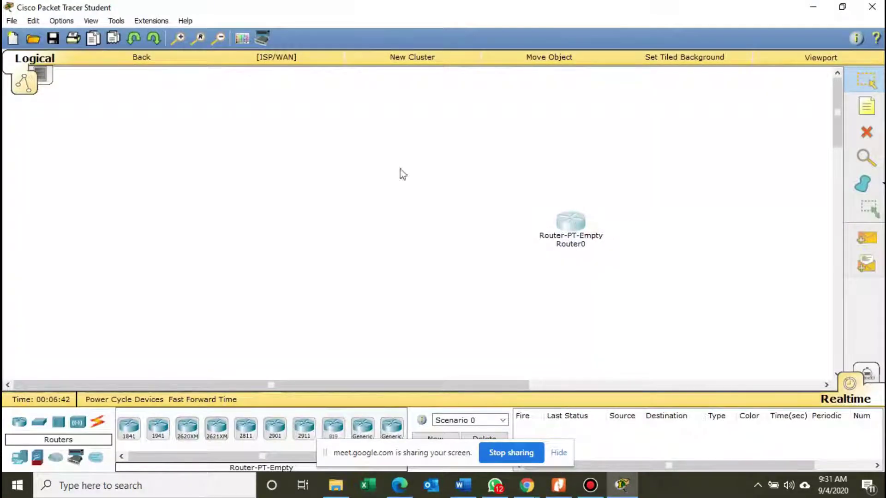
pyautogui.click(141, 57)
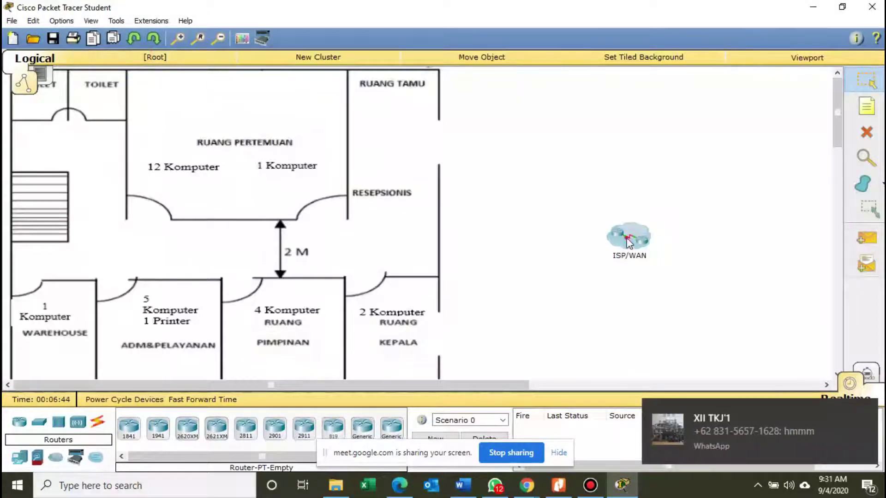
pyautogui.moveTo(628, 240); pyautogui.dragTo(617, 242)
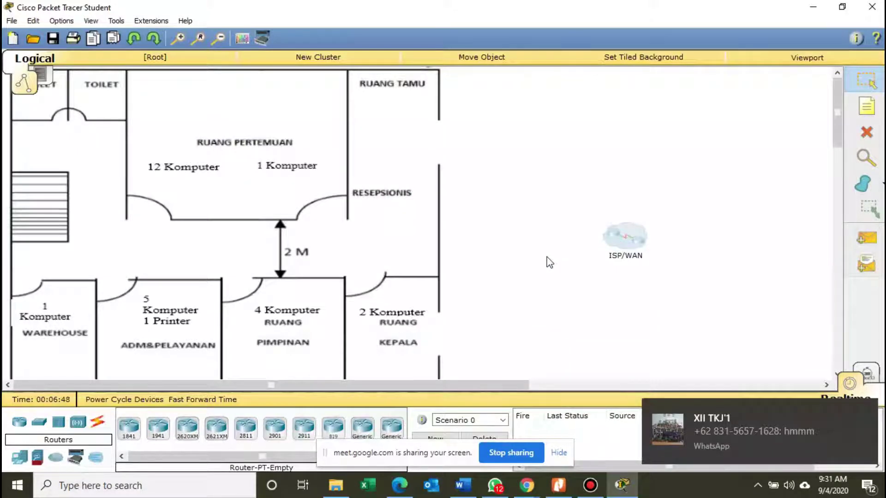
pyautogui.click(384, 425)
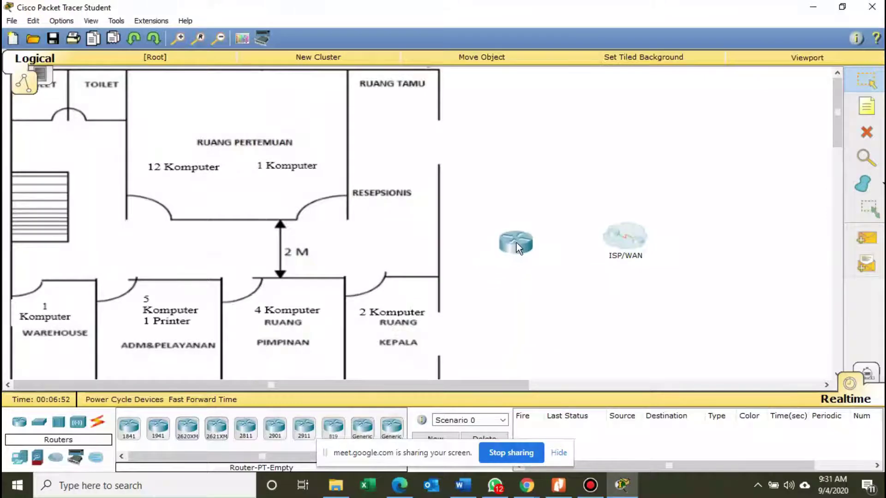
pyautogui.click(516, 242)
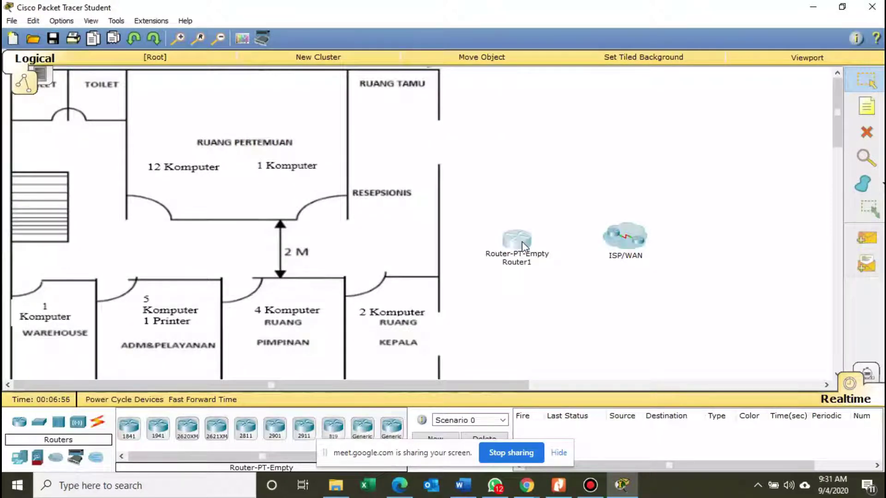
# Install NM-1CFE, NM-1CGE and NM-1CFE modules in Router1 and switch its power on.
pyautogui.click(522, 240)
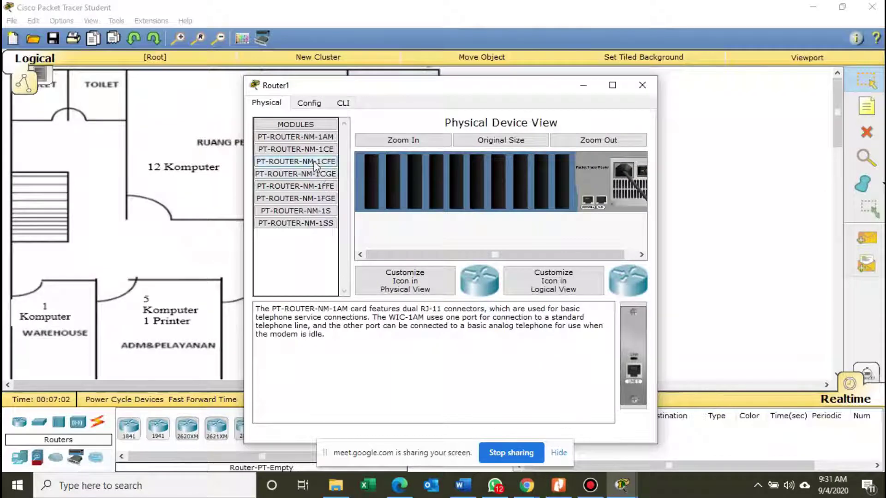
pyautogui.moveTo(314, 161); pyautogui.dragTo(558, 182)
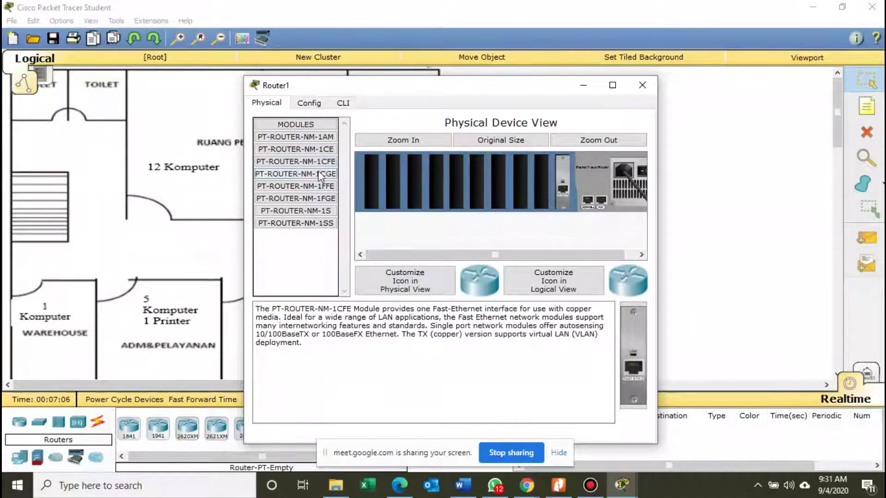
pyautogui.moveTo(315, 171); pyautogui.dragTo(541, 189)
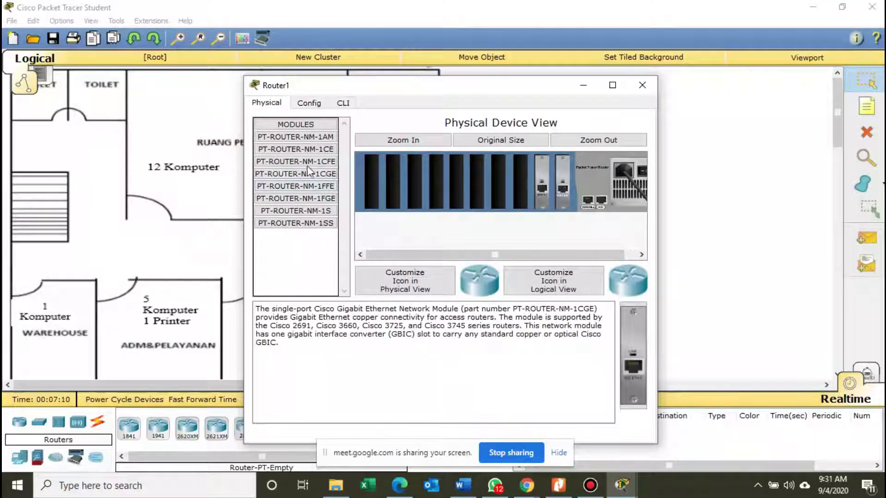
pyautogui.moveTo(305, 162); pyautogui.dragTo(519, 181)
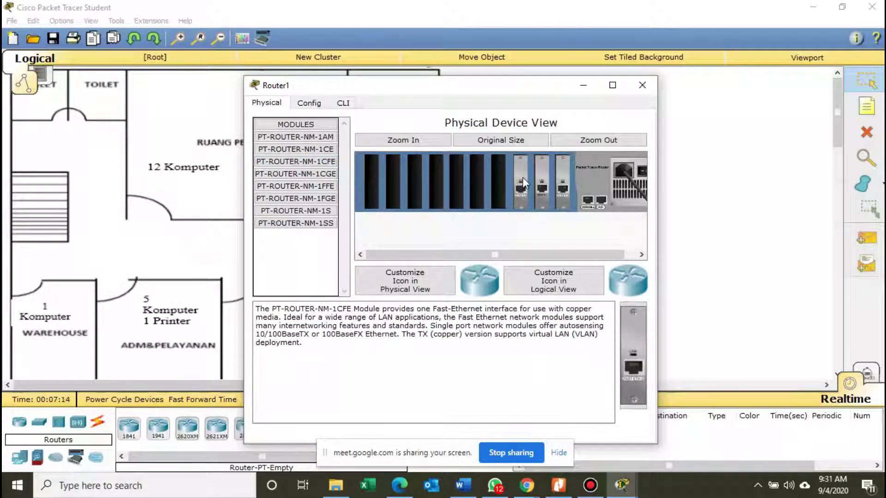
pyautogui.click(641, 174)
pyautogui.click(307, 107)
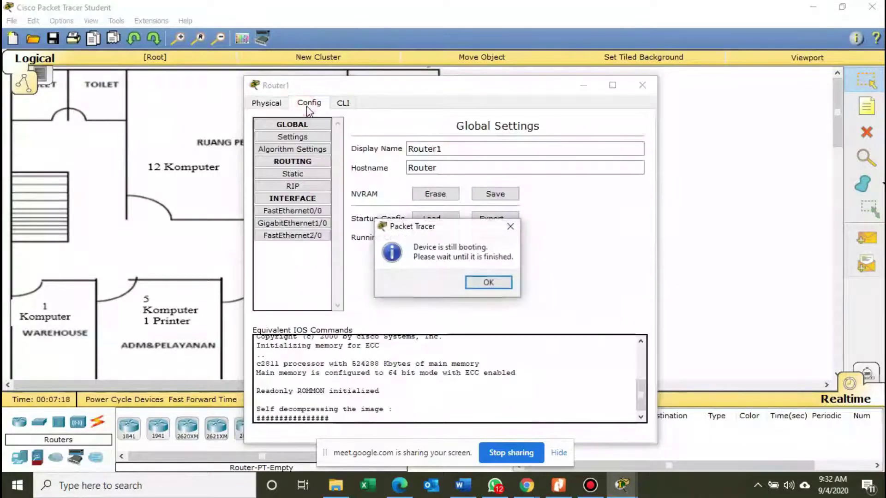
pyautogui.click(505, 282)
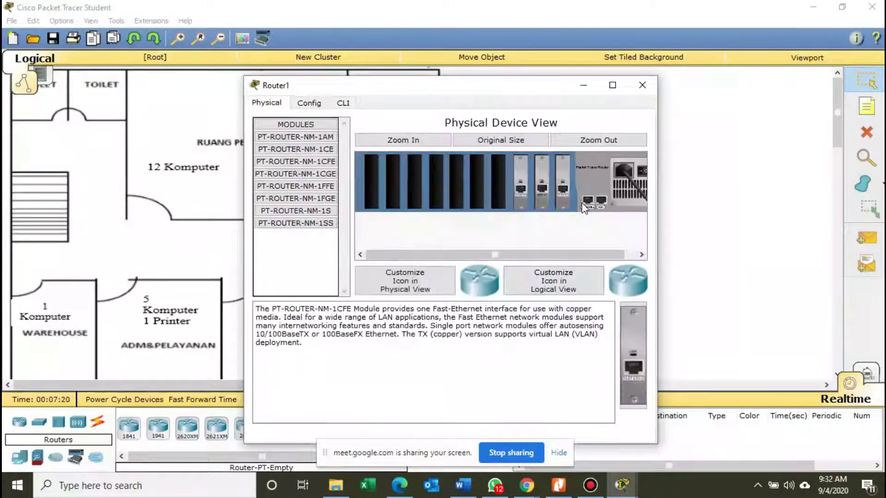
# Wait out Router1's boot, then get the Router> prompt in its CLI.
pyautogui.click(327, 103)
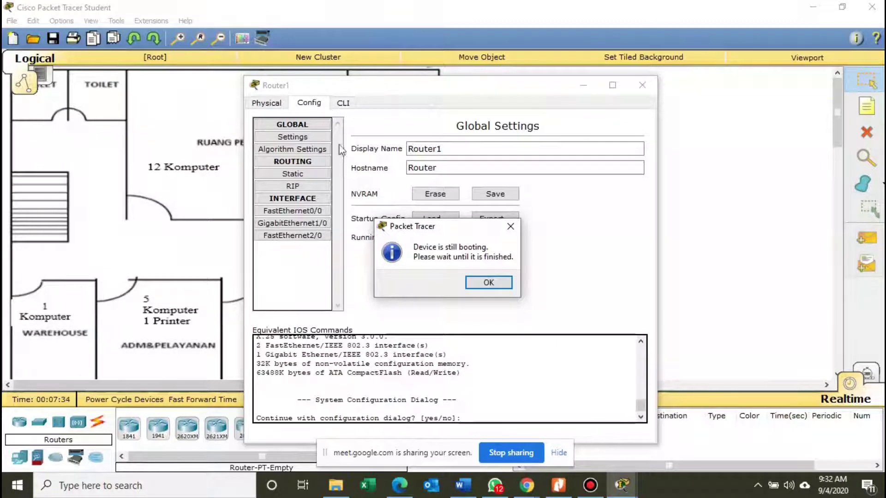
pyautogui.click(490, 282)
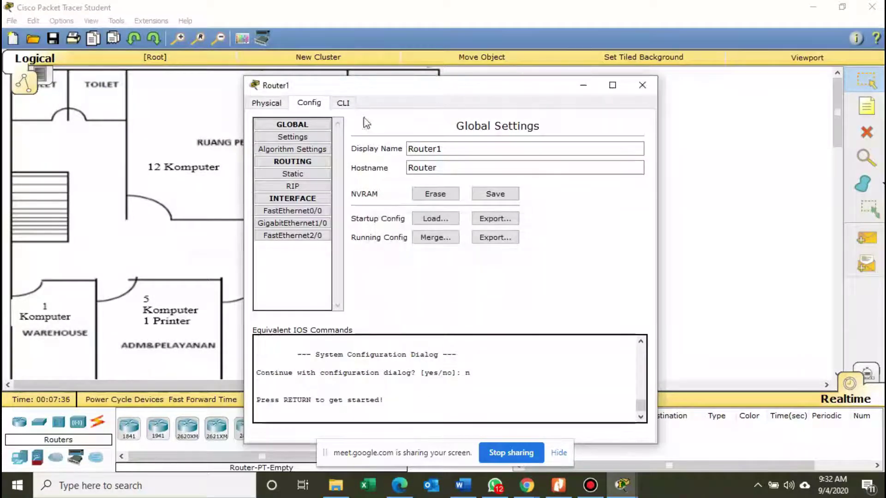
pyautogui.click(345, 104)
pyautogui.moveTo(377, 91); pyautogui.dragTo(568, 66)
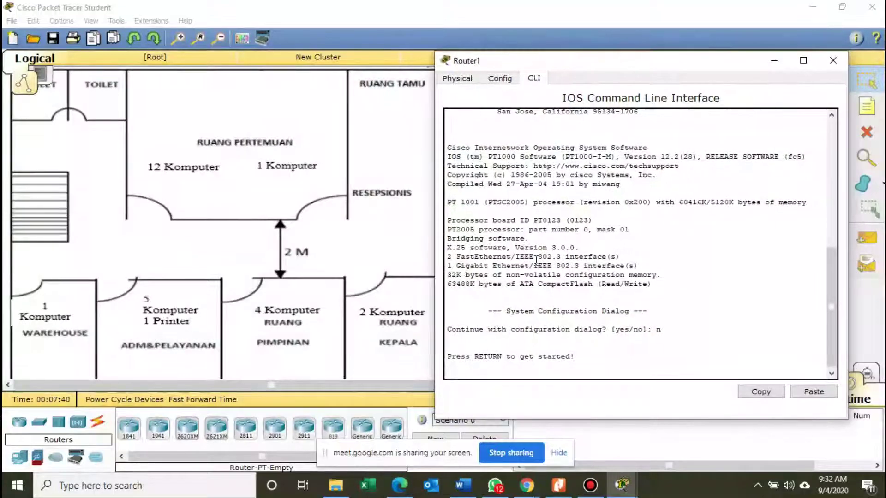
pyautogui.press('Return')
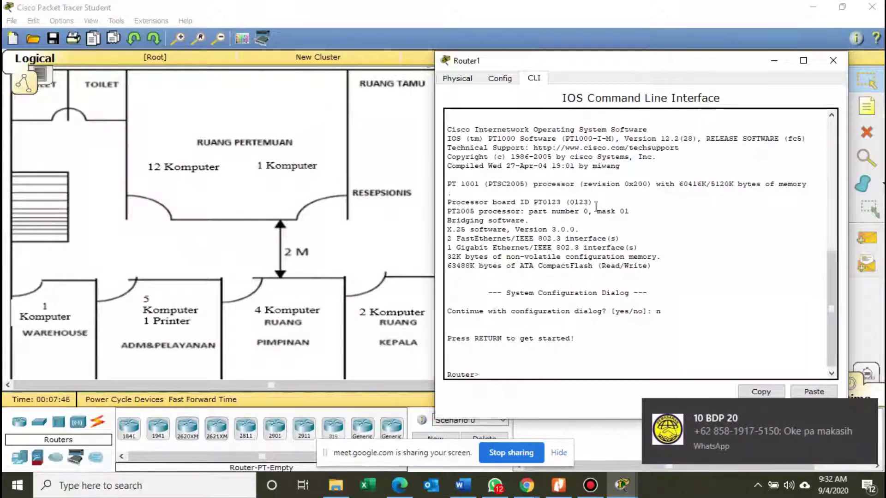
pyautogui.moveTo(639, 70); pyautogui.dragTo(298, 63)
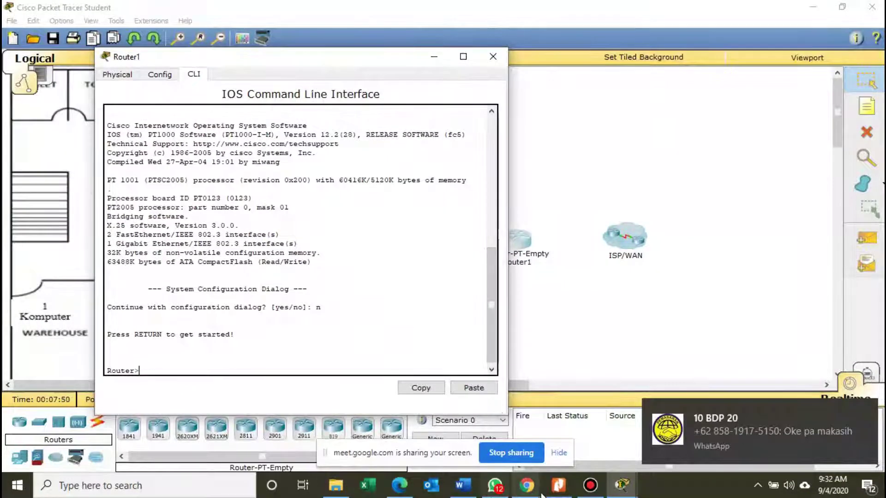
# Highlight Router 1's Gig1/0 row (172.10.XX.1, 255.255.255.252) in the PDF, then return to Router1's CLI.
pyautogui.click(558, 486)
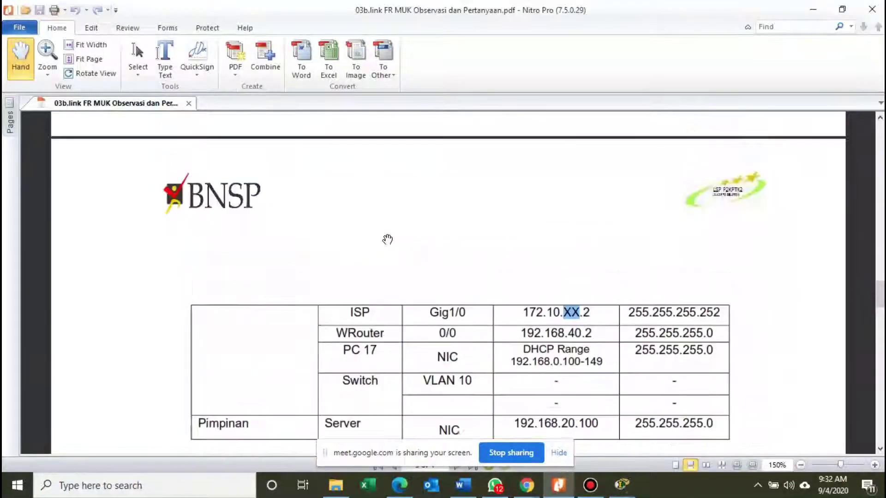
pyautogui.scroll(5, 388, 240)
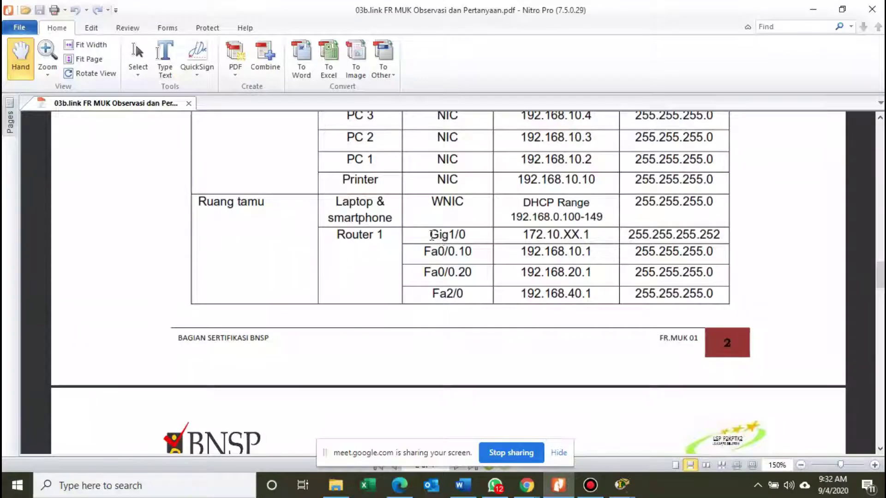
pyautogui.moveTo(430, 236); pyautogui.dragTo(718, 235)
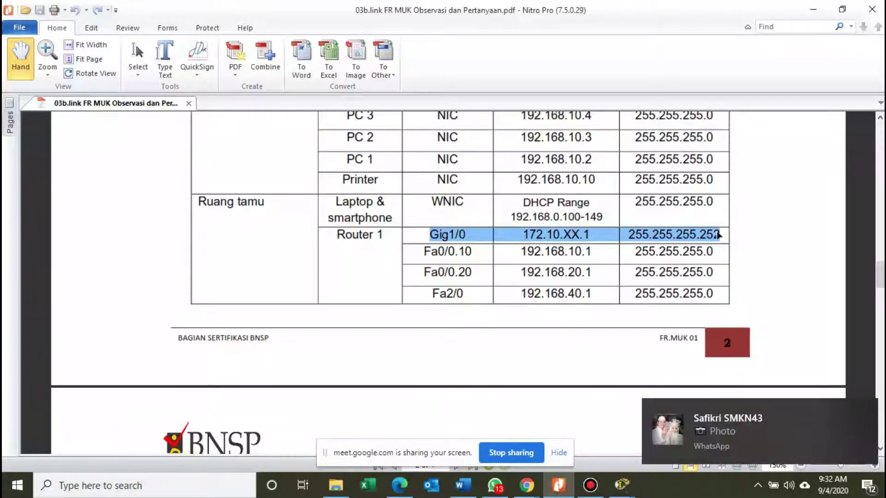
pyautogui.click(607, 234)
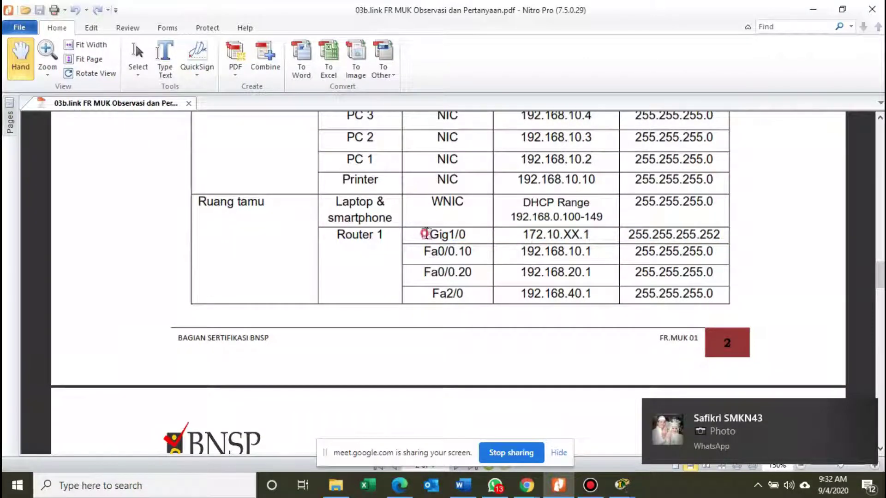
pyautogui.moveTo(425, 234); pyautogui.dragTo(681, 233)
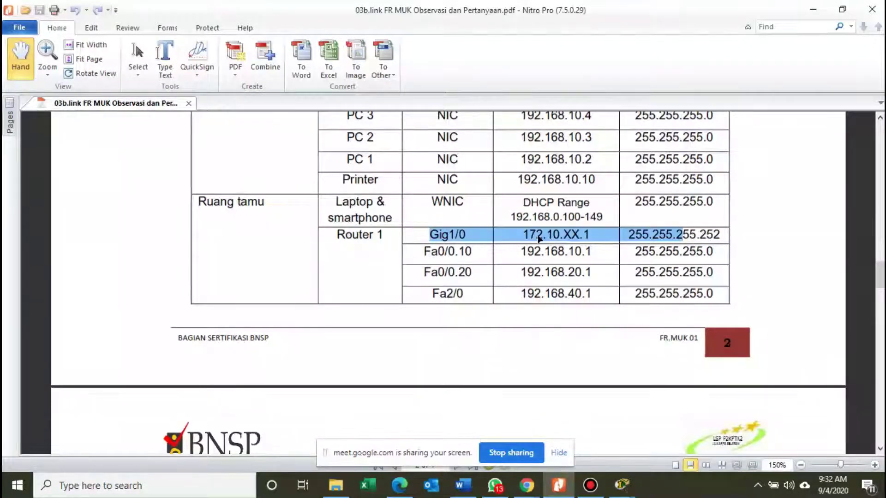
pyautogui.click(621, 487)
pyautogui.click(674, 433)
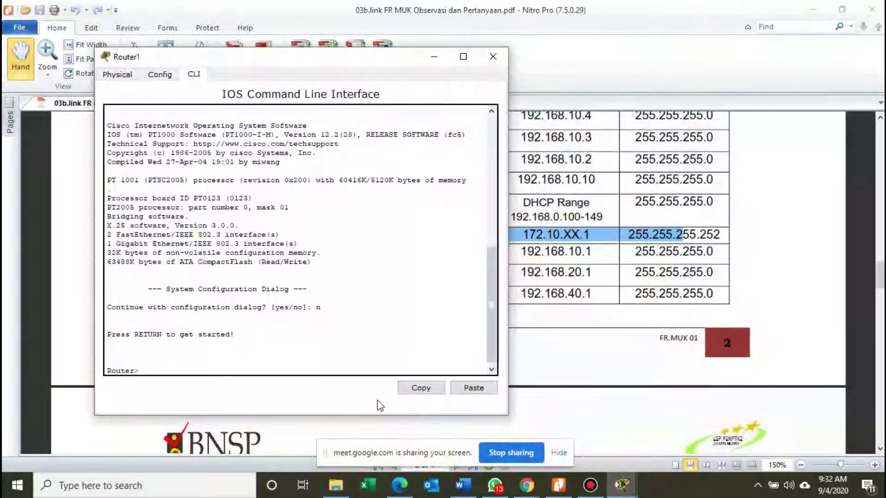
# On Router1, enter global configuration mode and select interface GigabitEthernet1/0.
pyautogui.press('Return')
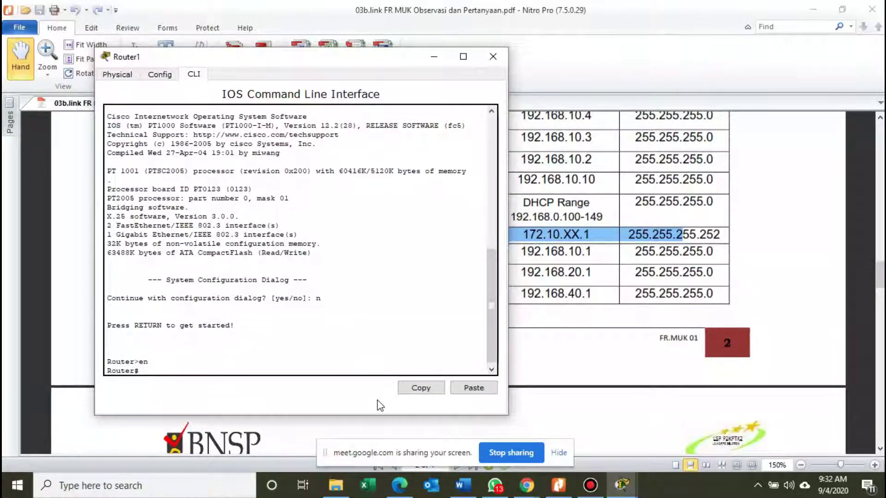
pyautogui.write('conf ')
pyautogui.write('tere')
pyautogui.write('minal')
pyautogui.press('Return')
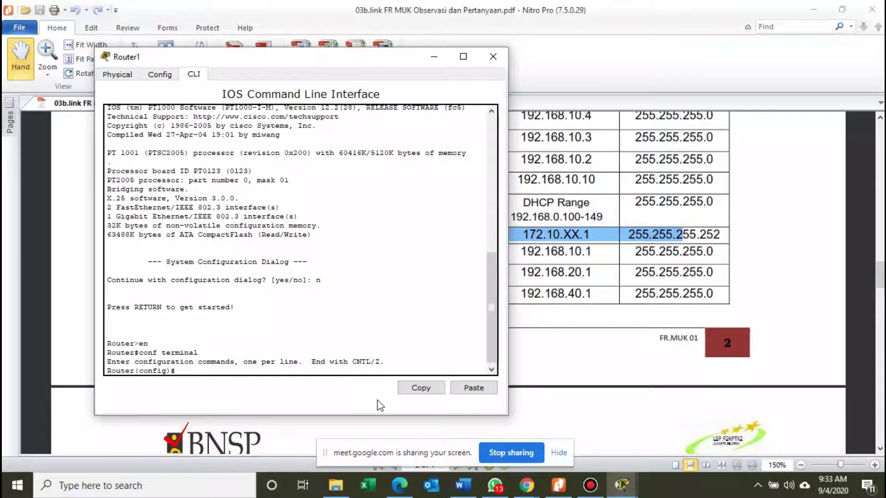
pyautogui.write('ip a')
pyautogui.press('BackSpace')
pyautogui.press('BackSpace')
pyautogui.write('int')
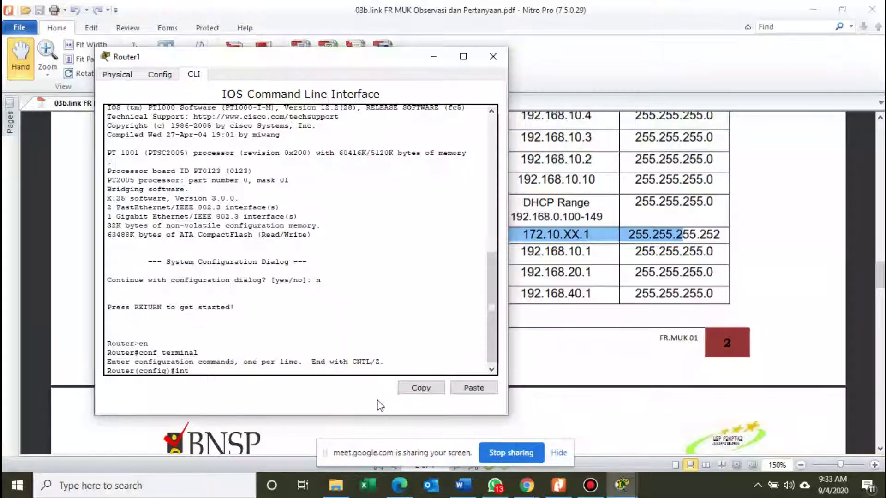
pyautogui.write('er Gi')
pyautogui.moveTo(295, 58); pyautogui.dragTo(606, 89)
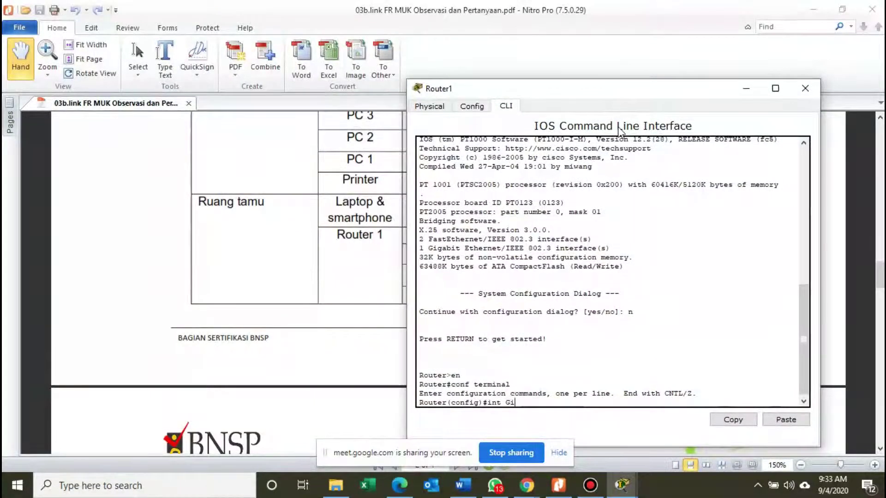
pyautogui.write('1/0')
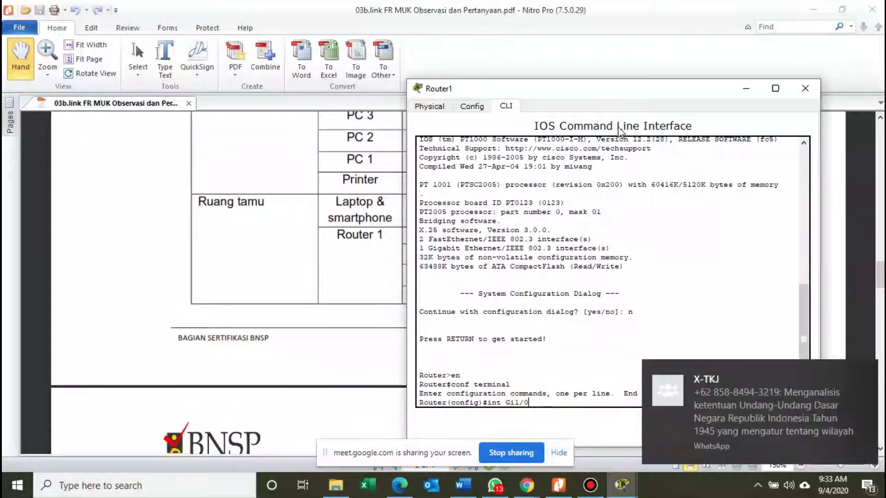
pyautogui.press('Return')
# Assign Gi1/0 172.10.1.1 255.255.255.252, enable it with no shutdown, exit, and minimize the console.
pyautogui.moveTo(570, 92); pyautogui.dragTo(249, 62)
pyautogui.write('ip')
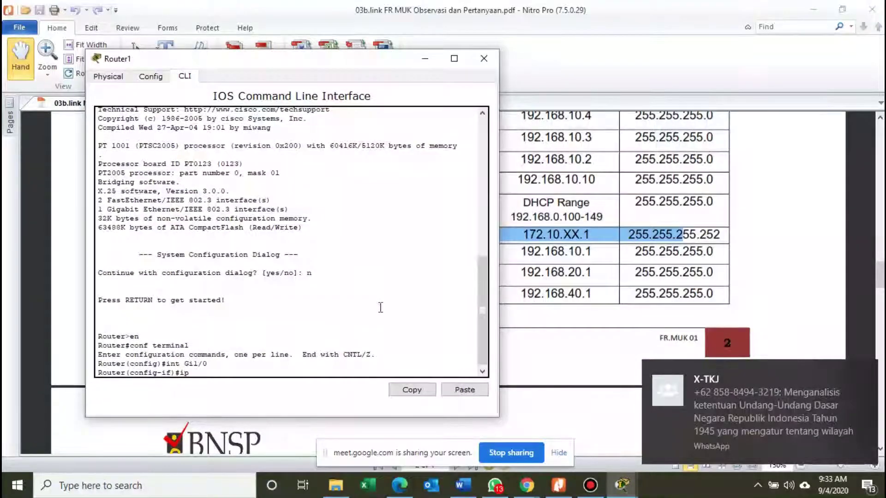
pyautogui.write(' address')
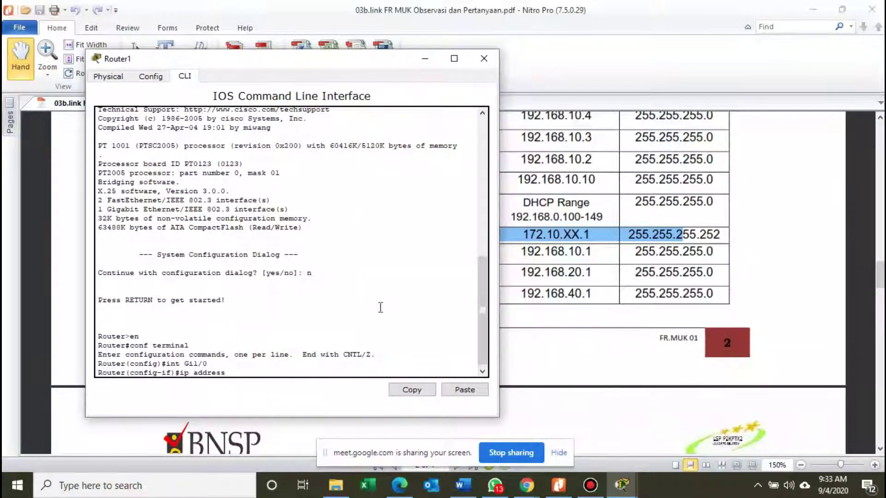
pyautogui.write(' 172')
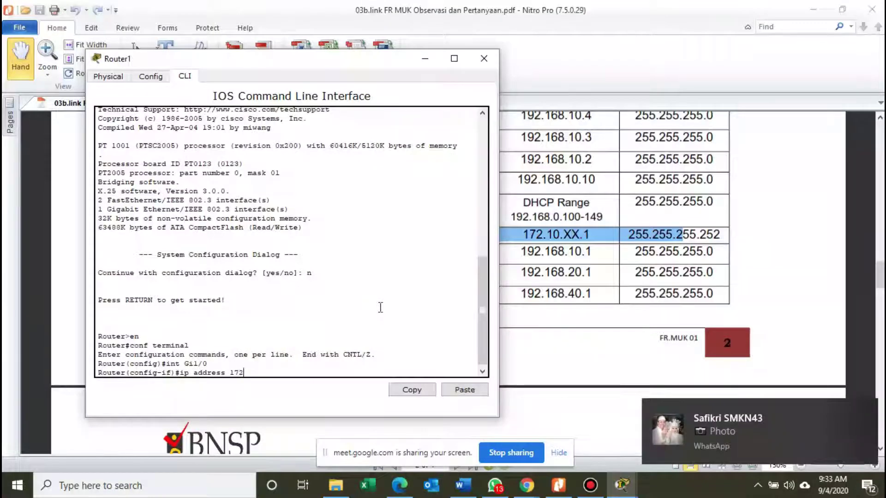
pyautogui.write('.10.1')
pyautogui.write('.1.')
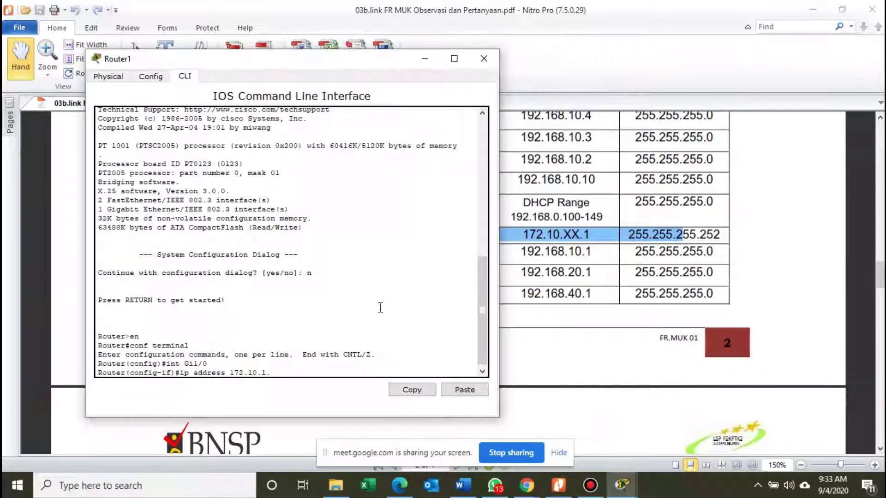
pyautogui.write('1 255.255.255.')
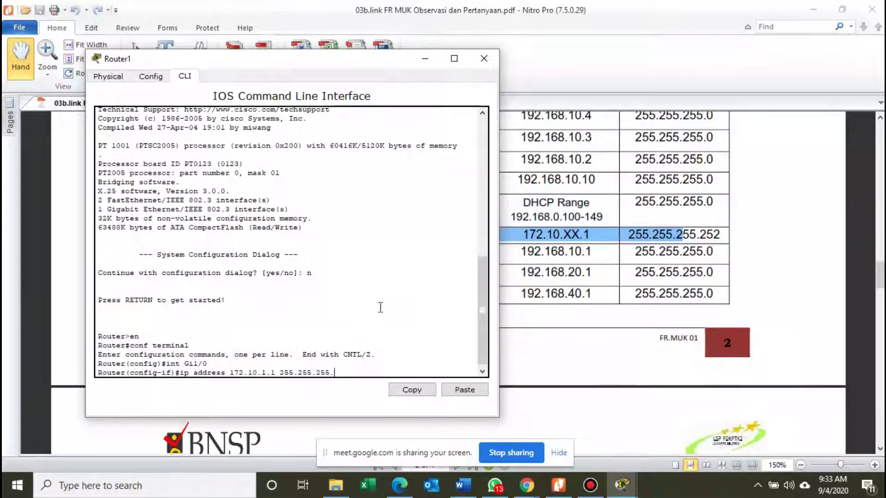
pyautogui.write('252')
pyautogui.press('Return')
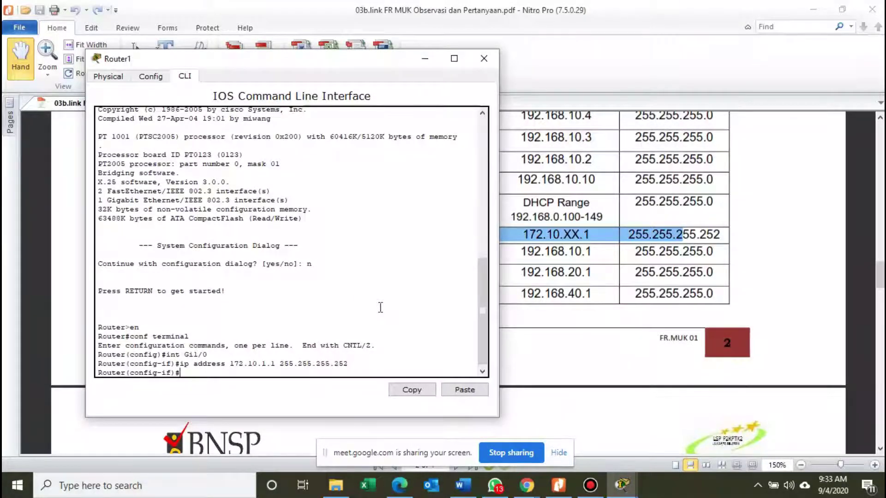
pyautogui.write('no sh')
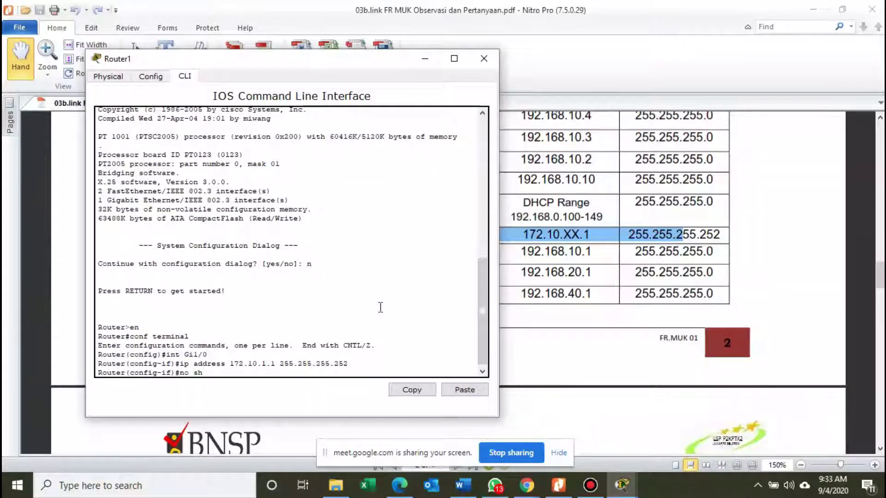
pyautogui.press('Return')
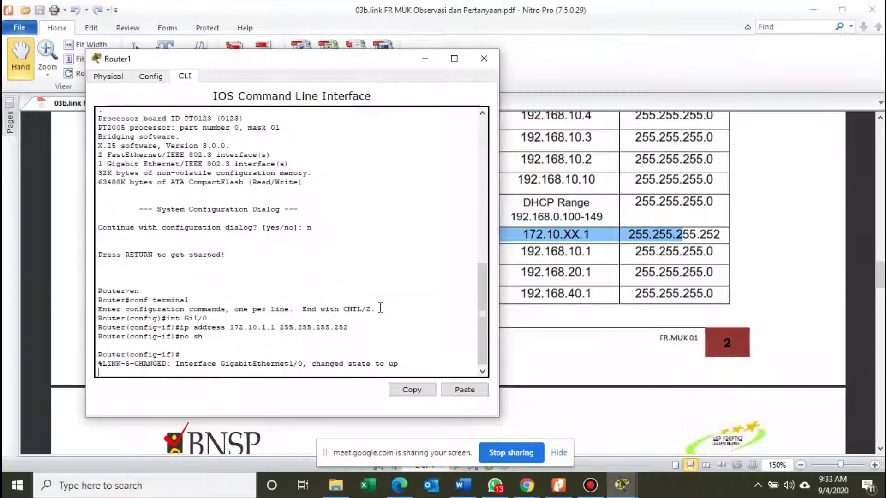
pyautogui.press('Return')
pyautogui.write('er(config-if)#e')
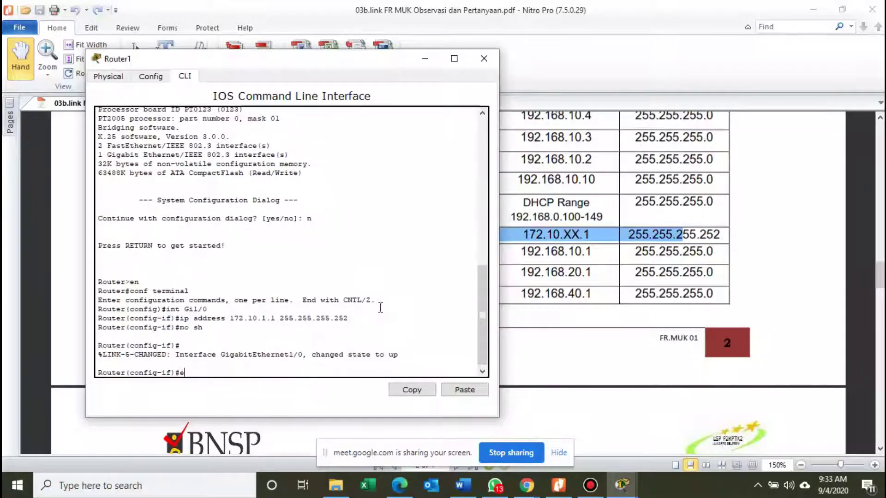
pyautogui.write('xit')
pyautogui.press('Return')
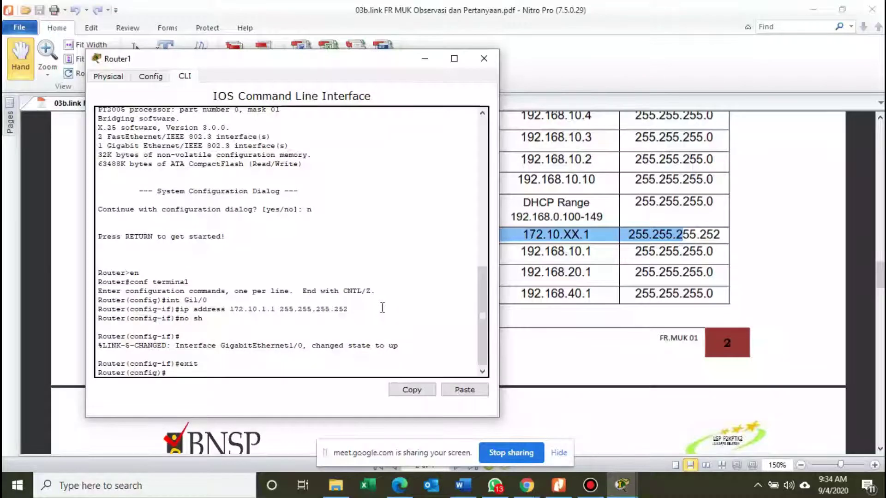
pyautogui.click(425, 60)
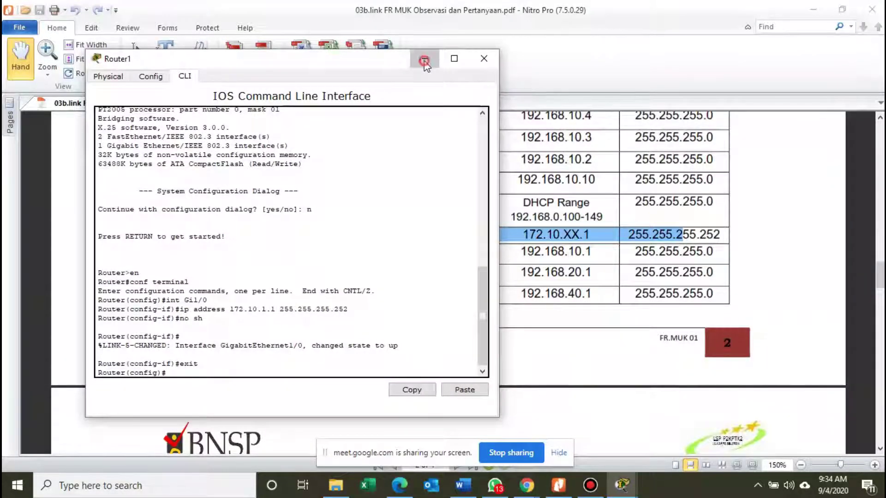
# Run a copper cross-over cable from Router1 Gig1/0 to Router0 Gig1/0 in the ISP/WAN cluster.
pyautogui.moveTo(621, 485)
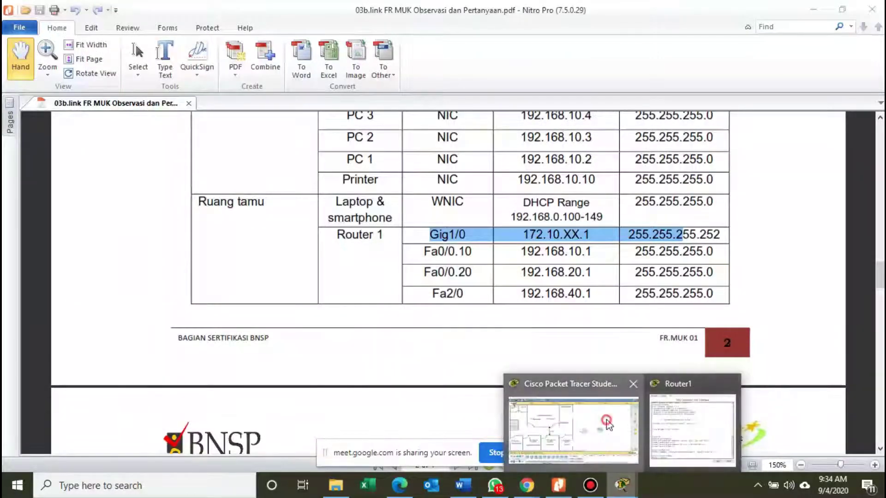
pyautogui.click(607, 423)
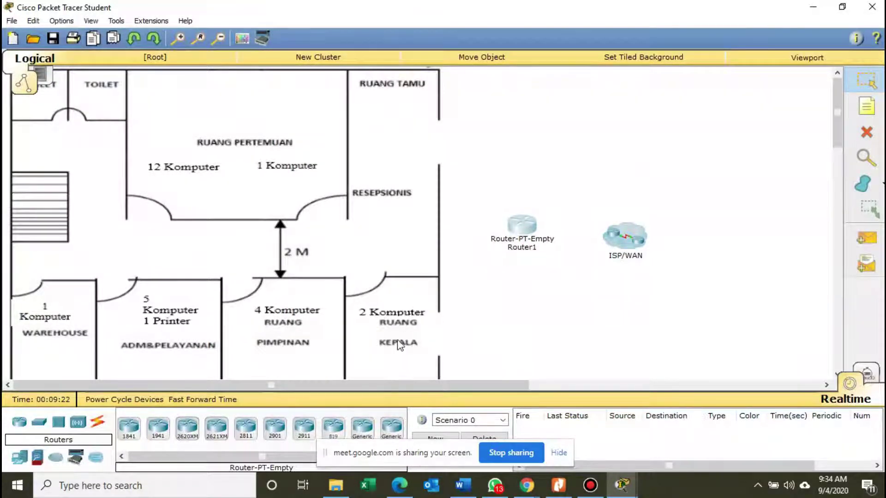
pyautogui.click(97, 424)
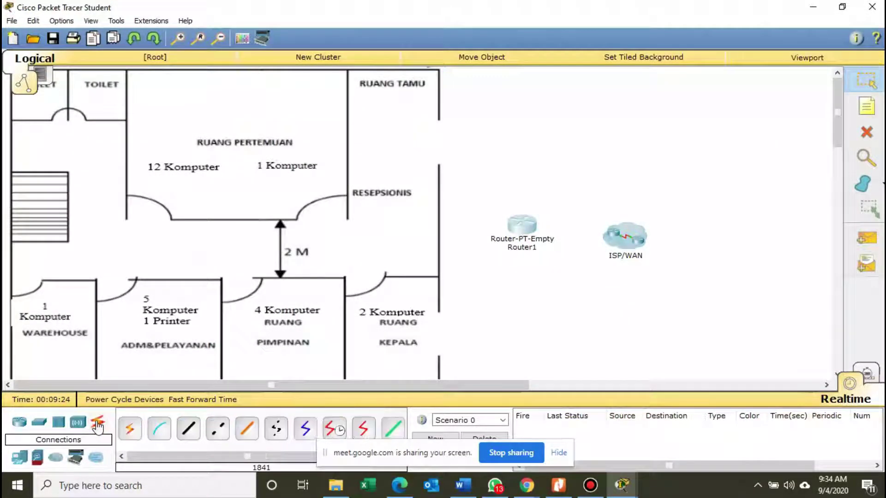
pyautogui.click(217, 432)
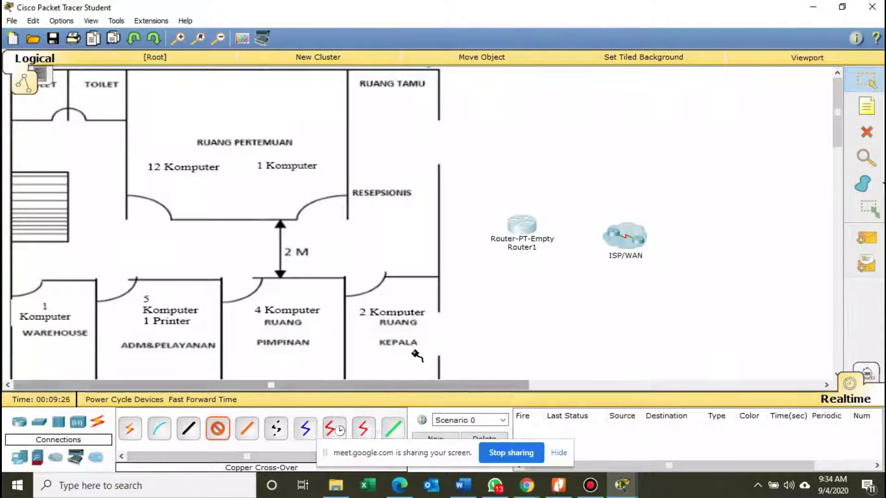
pyautogui.click(520, 228)
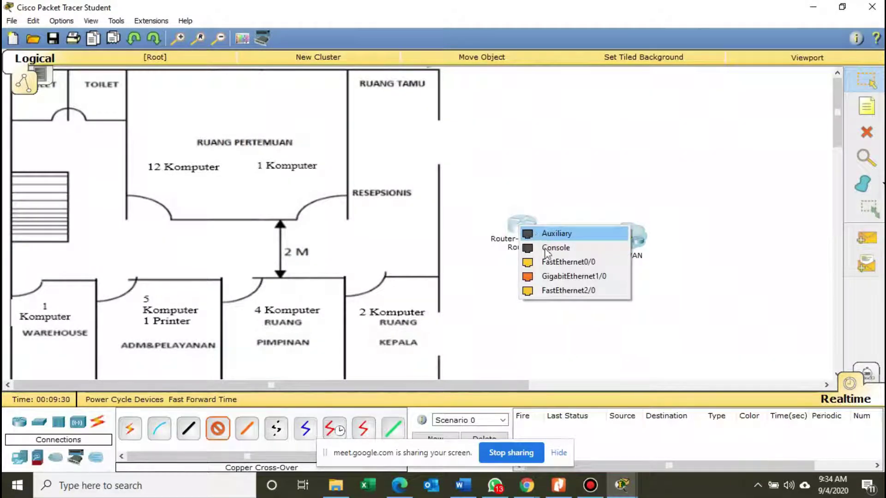
pyautogui.click(554, 282)
pyautogui.click(622, 239)
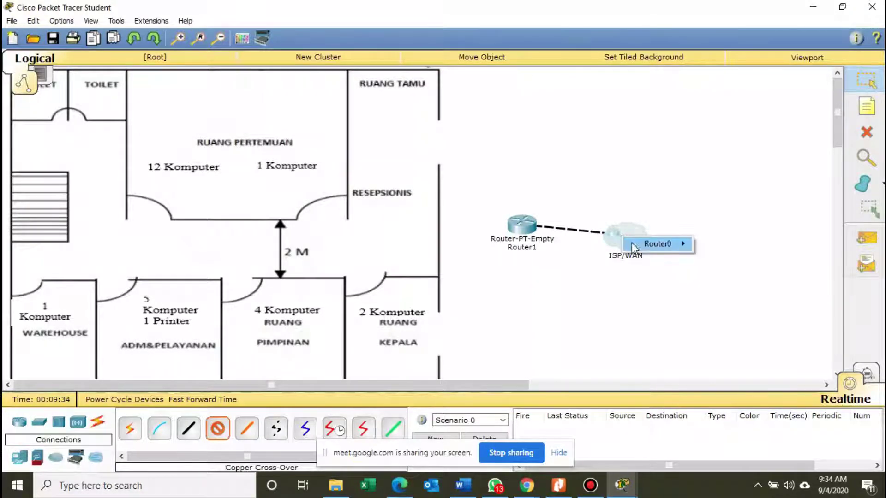
pyautogui.moveTo(680, 244)
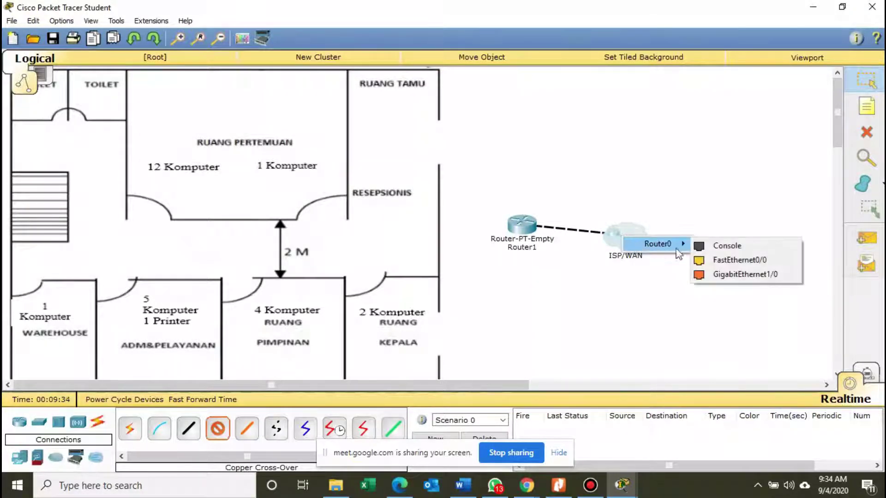
pyautogui.click(706, 275)
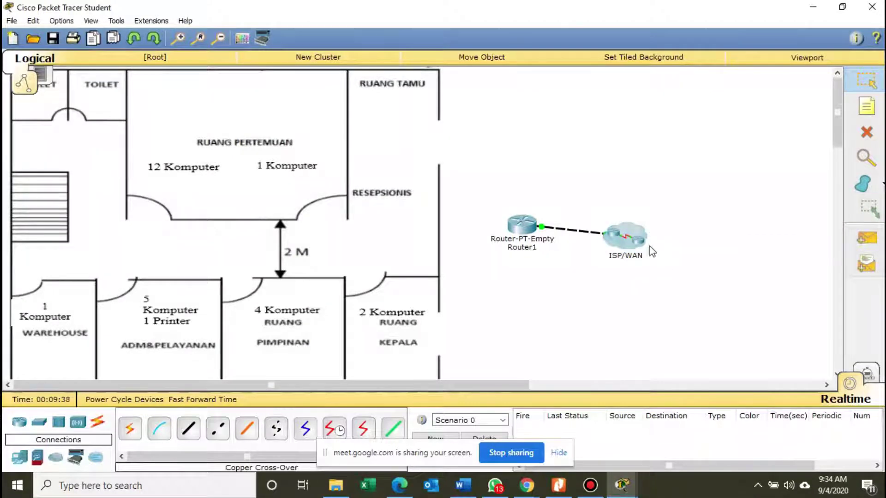
pyautogui.moveTo(650, 249); pyautogui.dragTo(691, 251)
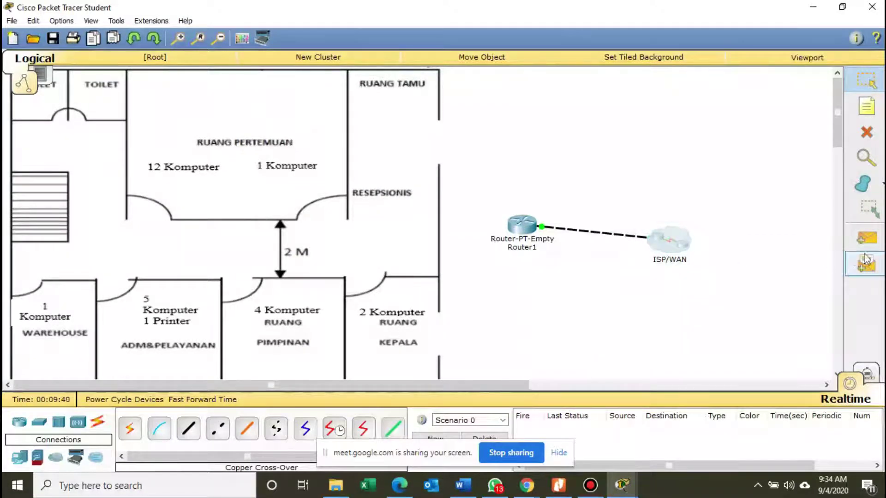
# Send simple PDU pings from Router1 to the ISP/WAN router until they succeed.
pyautogui.click(866, 237)
pyautogui.click(527, 226)
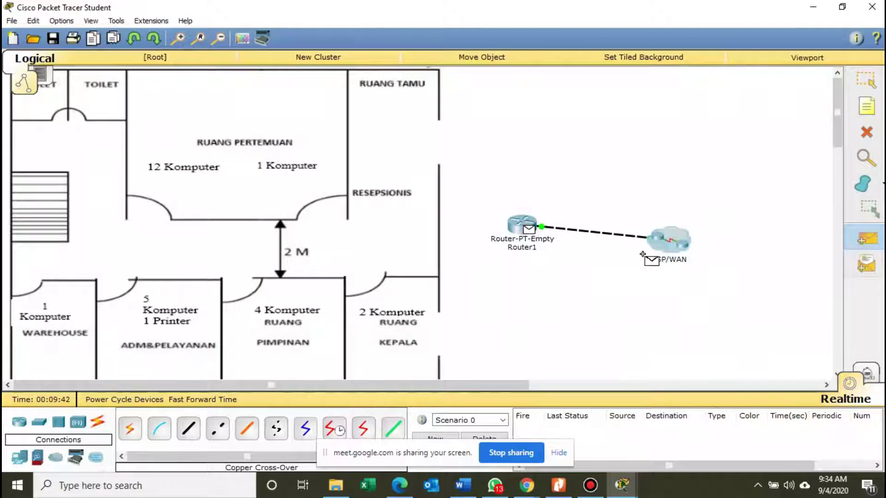
pyautogui.click(681, 258)
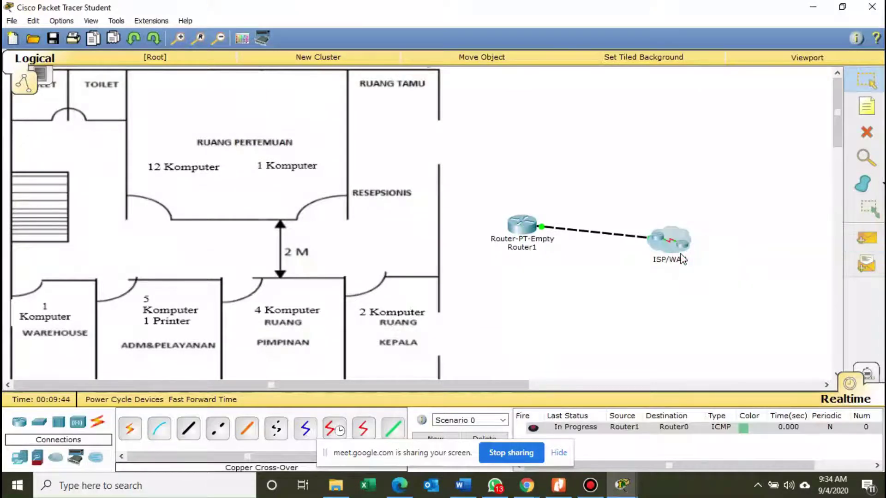
pyautogui.click(866, 237)
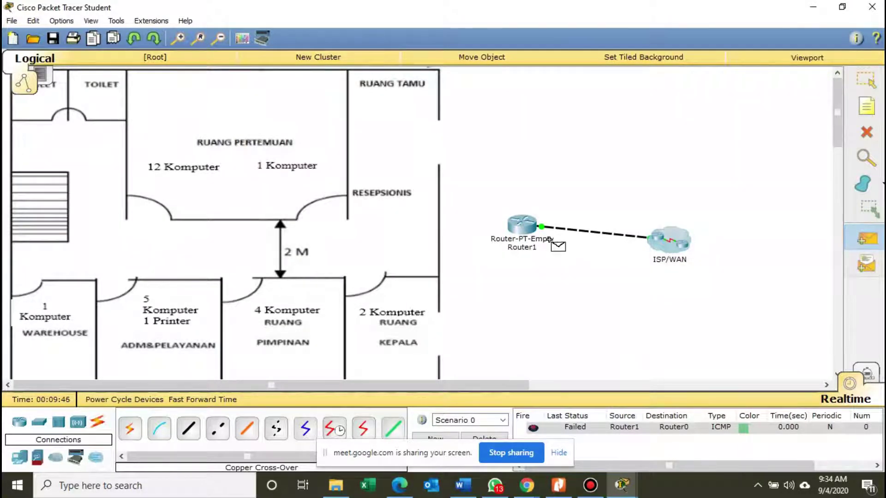
pyautogui.click(526, 225)
pyautogui.click(682, 256)
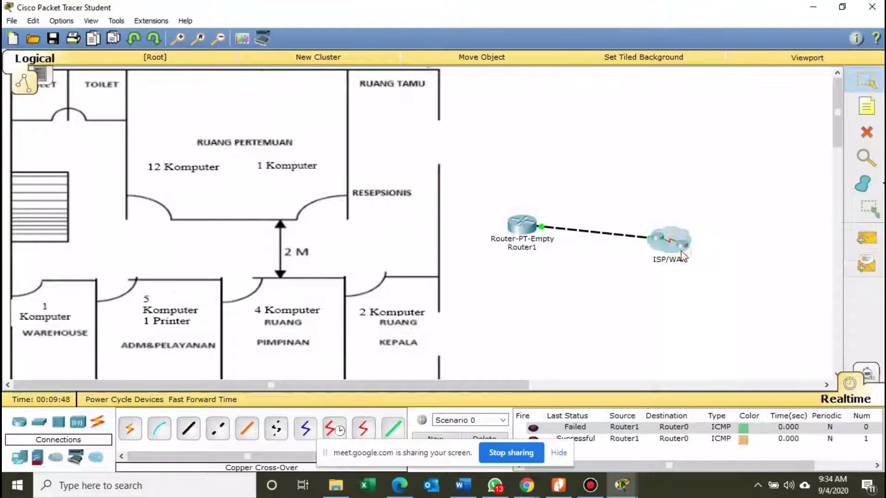
# Ping from Router0 back to Router1 to confirm the reverse direction succeeds.
pyautogui.click(865, 238)
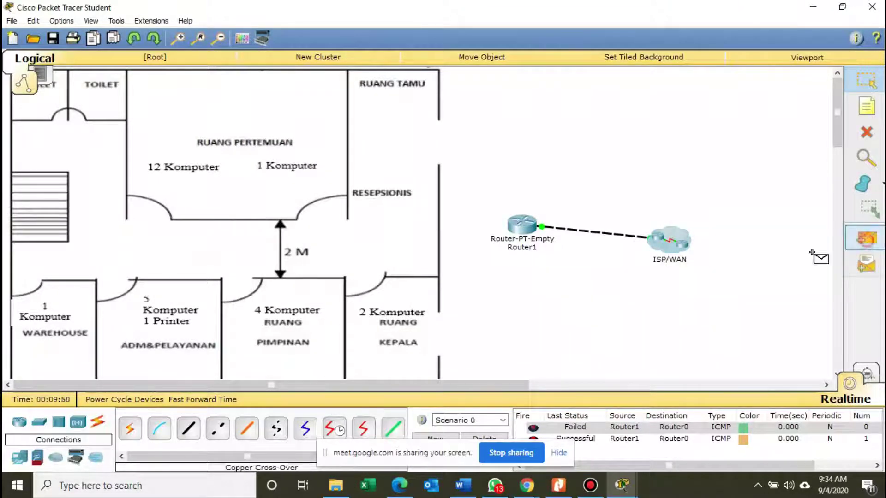
pyautogui.click(671, 246)
pyautogui.click(531, 223)
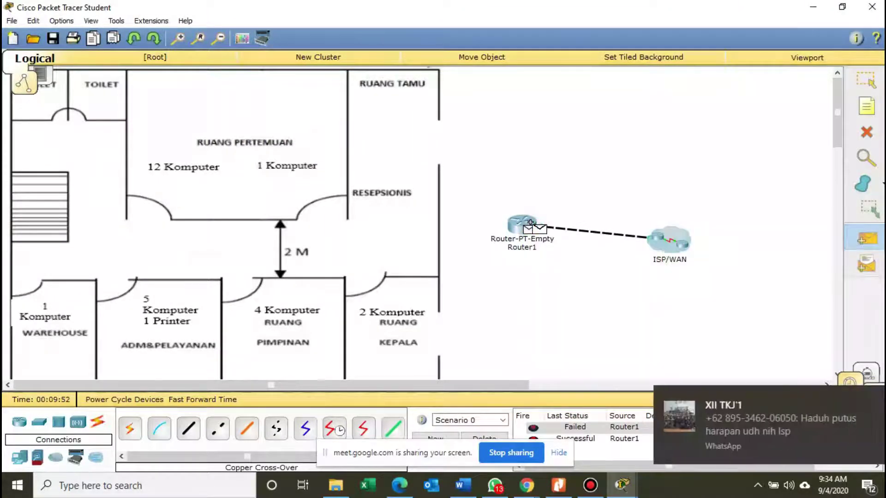
pyautogui.click(865, 396)
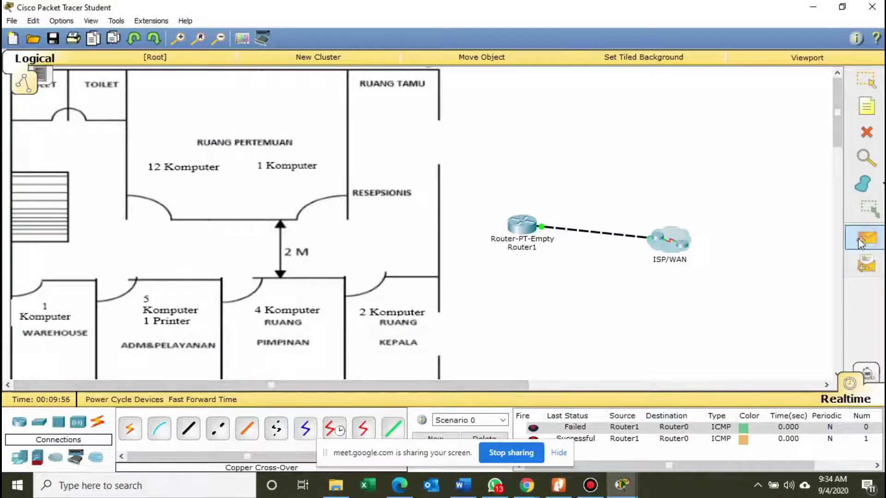
pyautogui.click(675, 245)
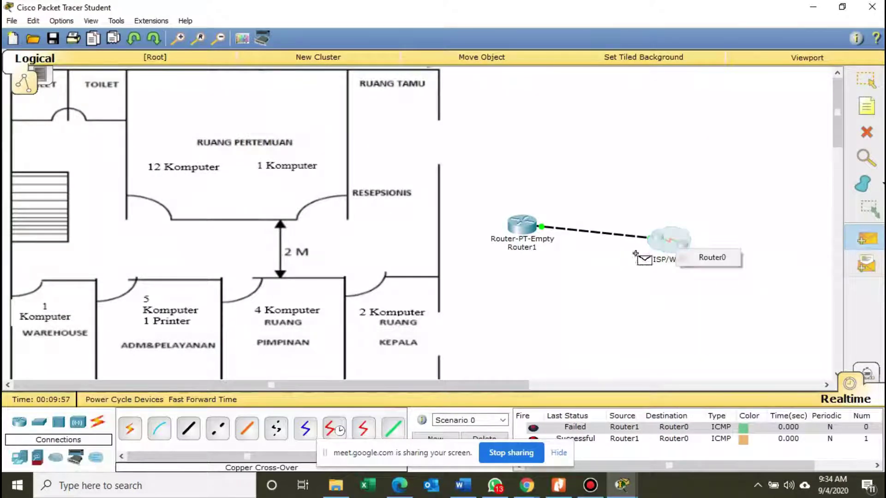
pyautogui.click(711, 258)
pyautogui.click(515, 224)
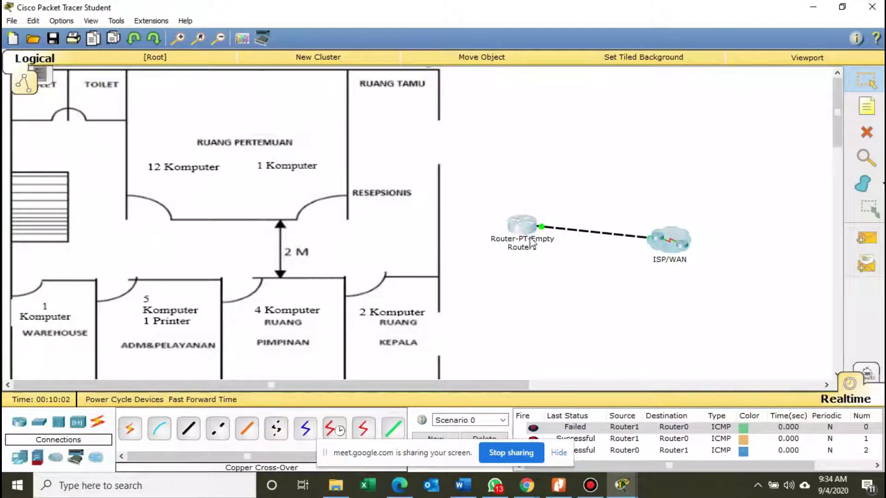
pyautogui.moveTo(531, 241); pyautogui.dragTo(536, 248)
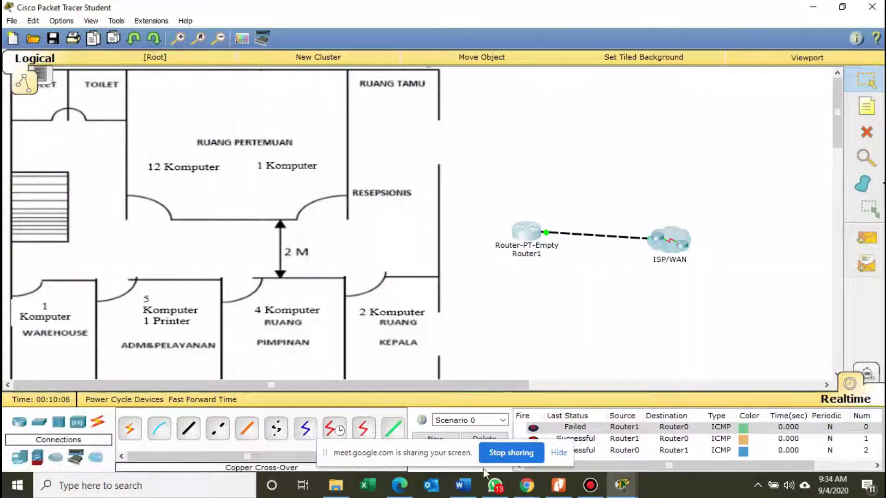
pyautogui.click(559, 485)
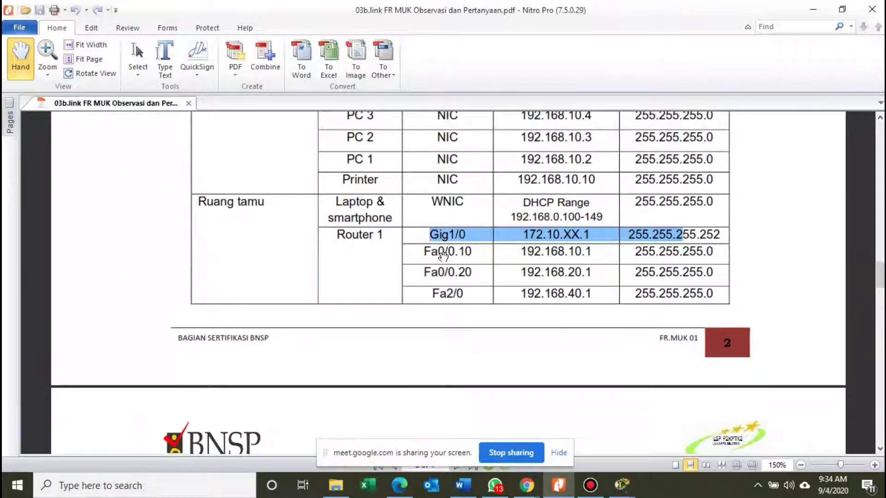
# Mark the subinterface number in the Fa0/0 rows of the table and bring Router1's CLI back.
pyautogui.moveTo(448, 252); pyautogui.dragTo(461, 280)
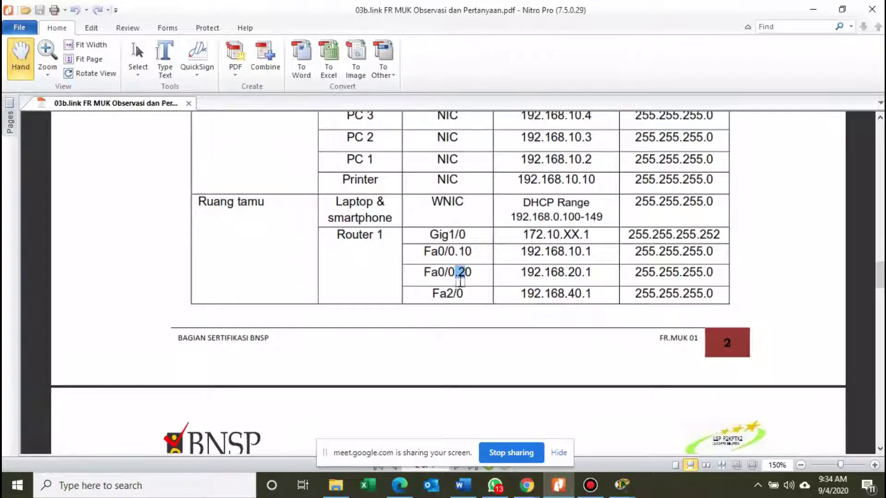
pyautogui.moveTo(621, 485)
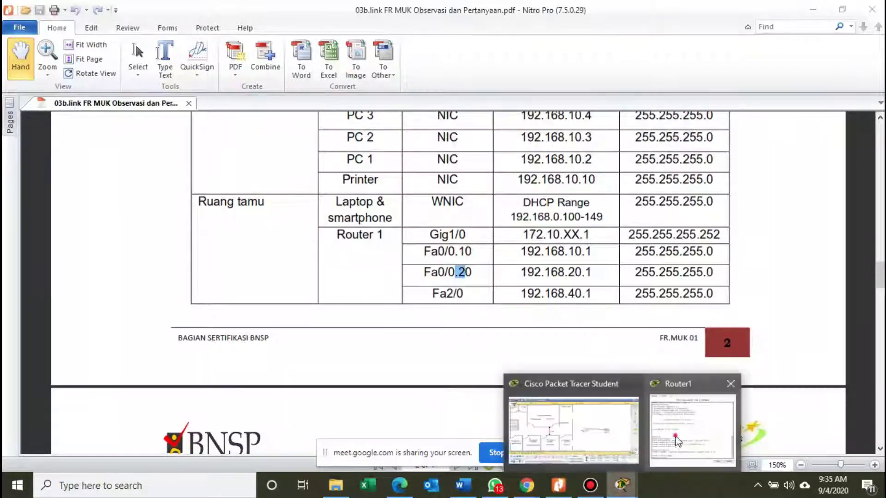
pyautogui.click(676, 441)
pyautogui.moveTo(377, 63); pyautogui.dragTo(772, 56)
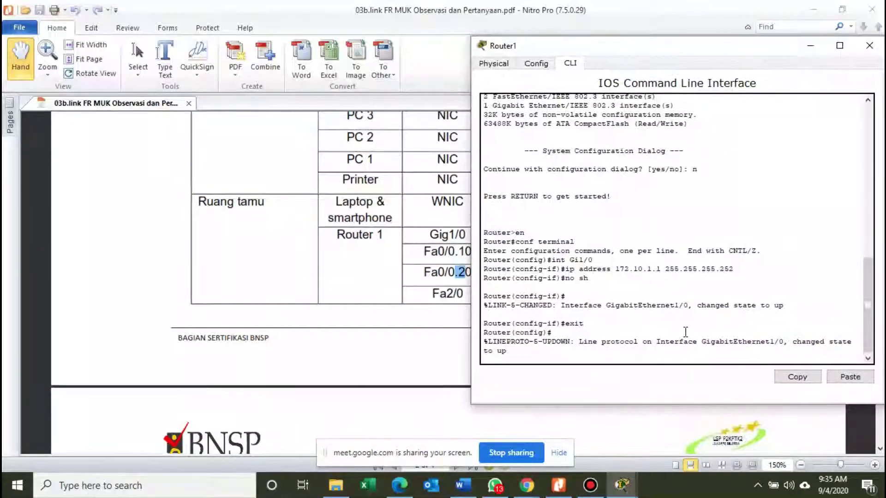
# Exit to Router#, then try 'int fa0/0' and 'interface fa0/0', both rejected as invalid input.
pyautogui.click(666, 351)
pyautogui.press('Return')
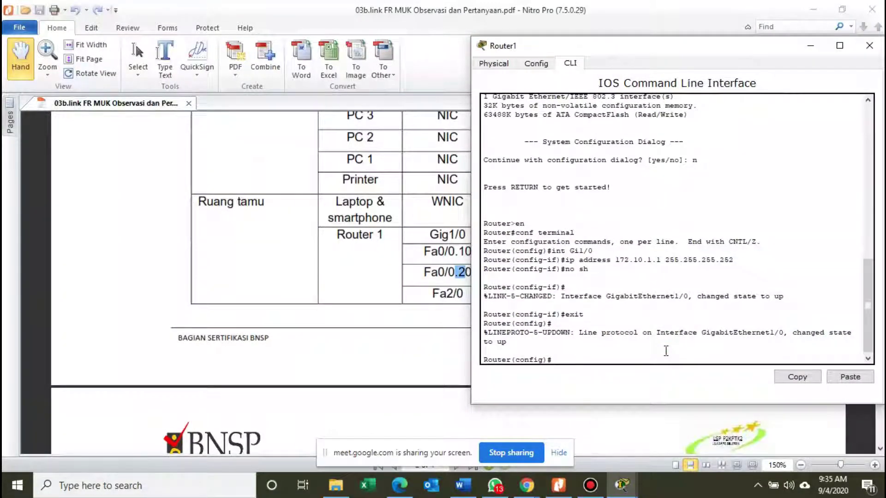
pyautogui.write('e')
pyautogui.write('xit')
pyautogui.press('Return')
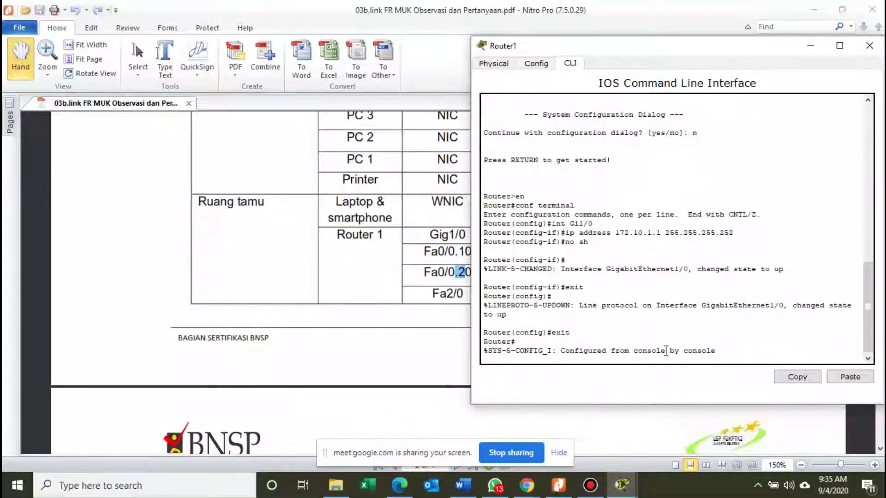
pyautogui.press('Return')
pyautogui.write('int')
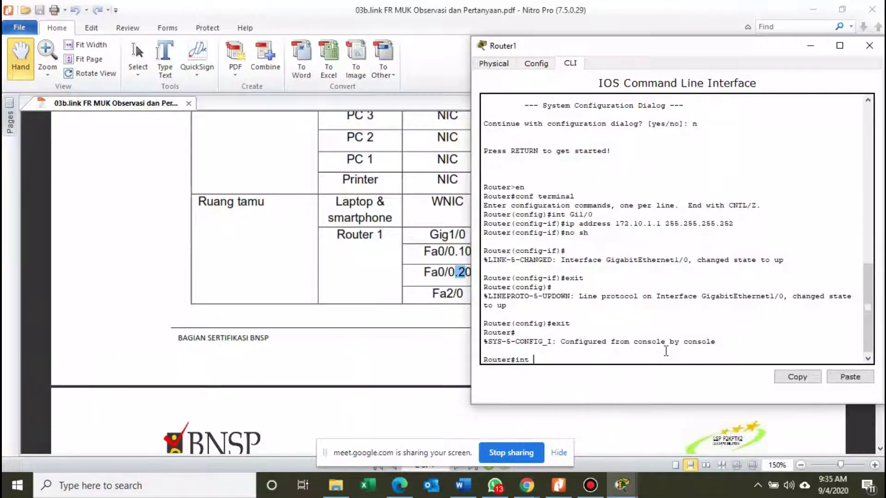
pyautogui.write(' fa0/0')
pyautogui.press('Return')
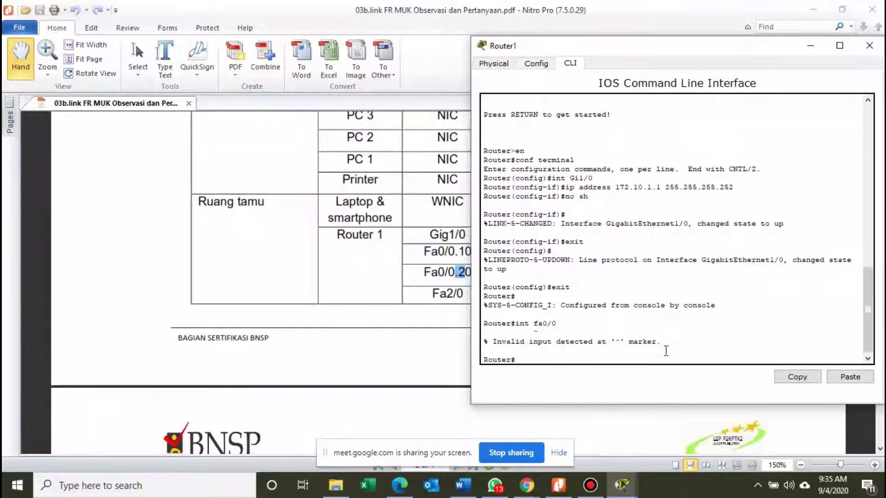
pyautogui.write('in')
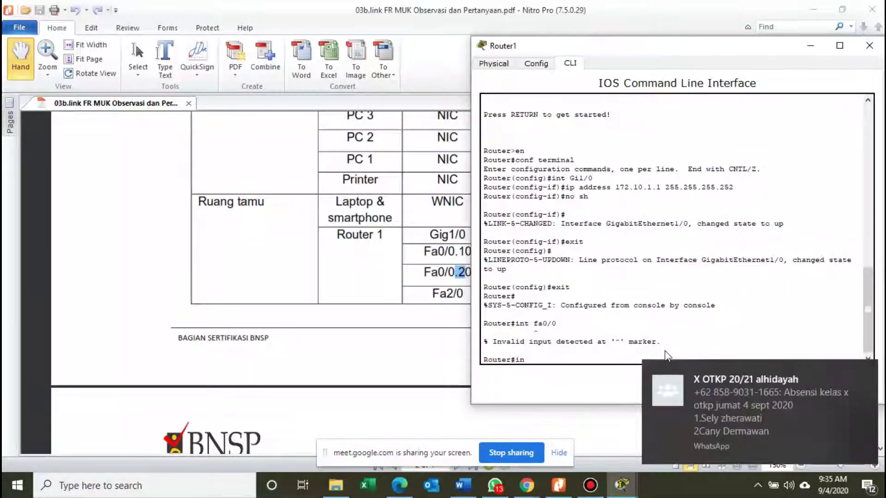
pyautogui.press('BackSpace')
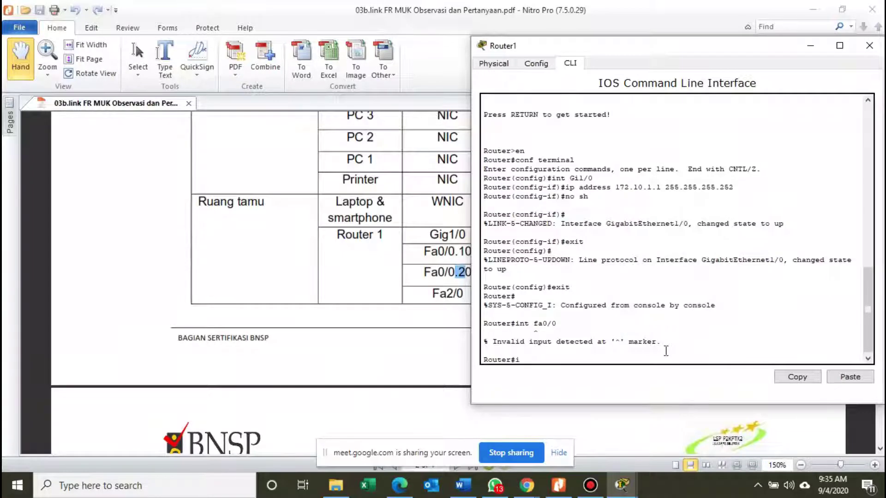
pyautogui.write('nterface fa0/0')
pyautogui.press('Return')
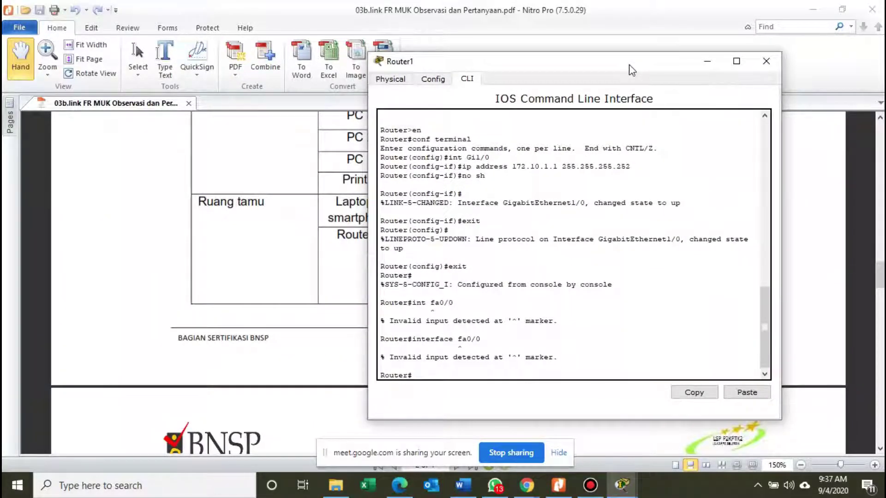
# Enter configure terminal, select fa0/0, and bring FastEthernet0/0 up with no shutdown.
pyautogui.write('configure terminal')
pyautogui.press('Return')
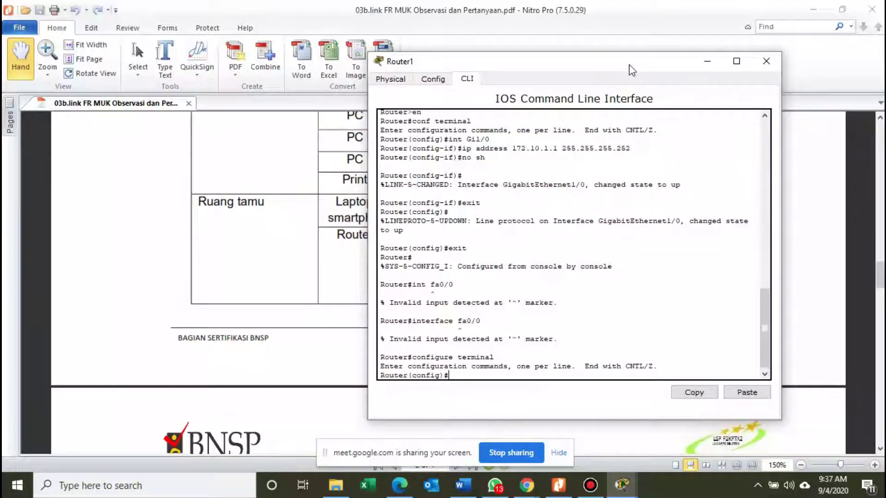
pyautogui.write('int fa0/0')
pyautogui.press('Return')
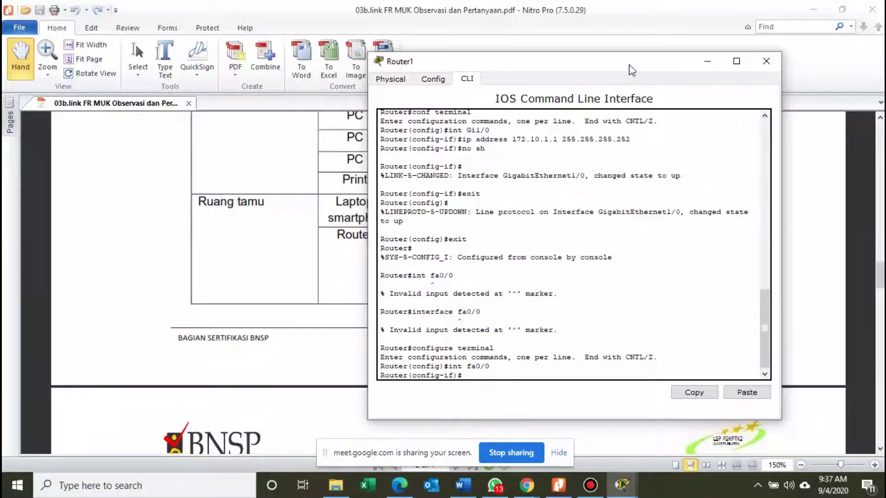
pyautogui.write('no sh')
pyautogui.press('Return')
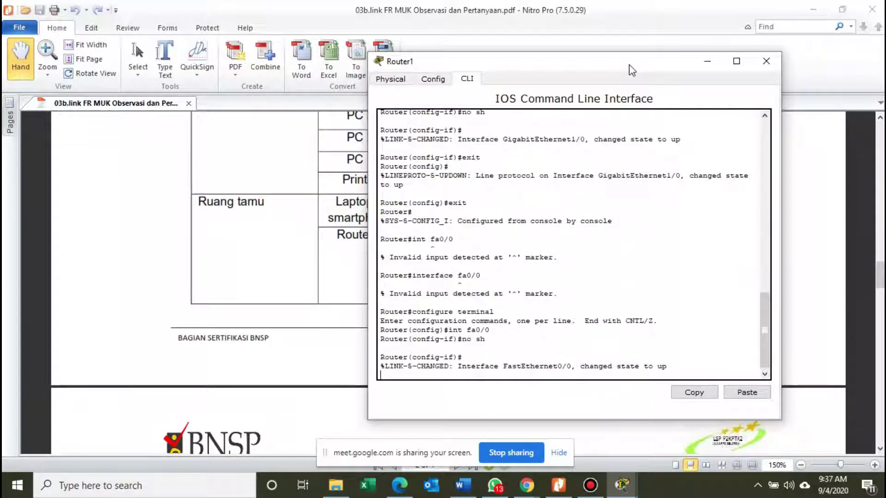
pyautogui.press('Return')
# Create subinterface fa0/0.10 and type 'encapsulation dot1Q' on it.
pyautogui.write('i')
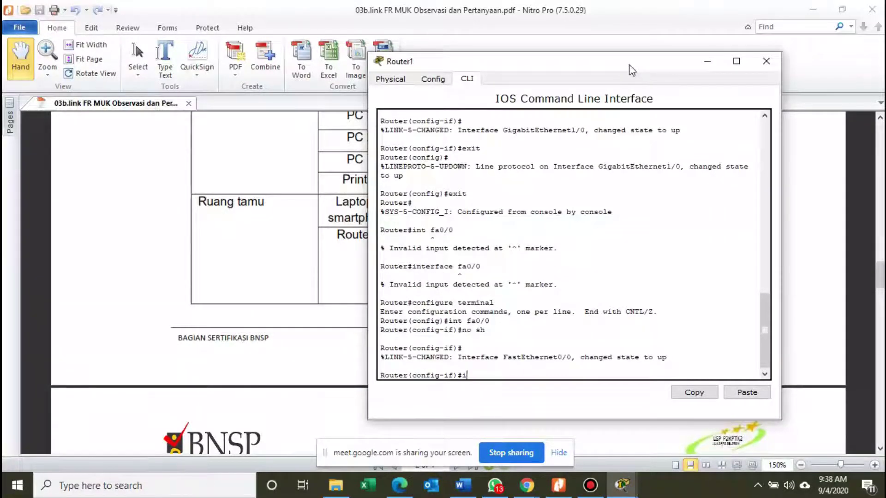
pyautogui.write('nt fa0/0.1')
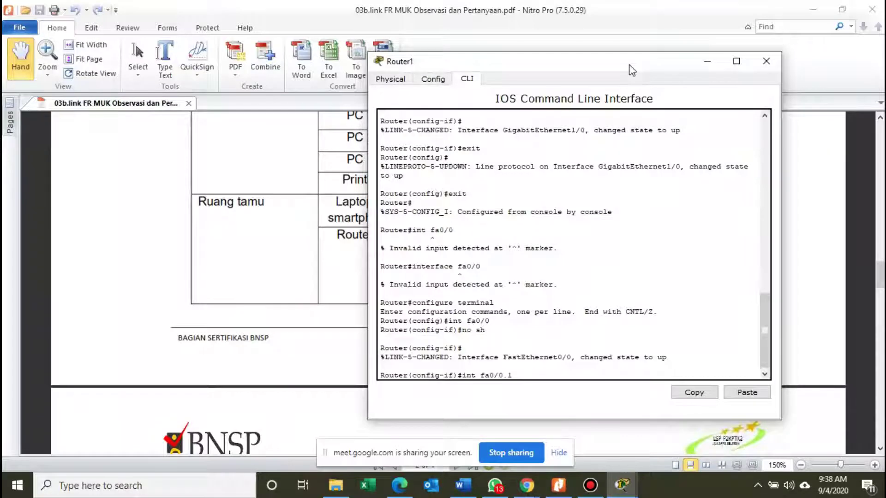
pyautogui.press('Return')
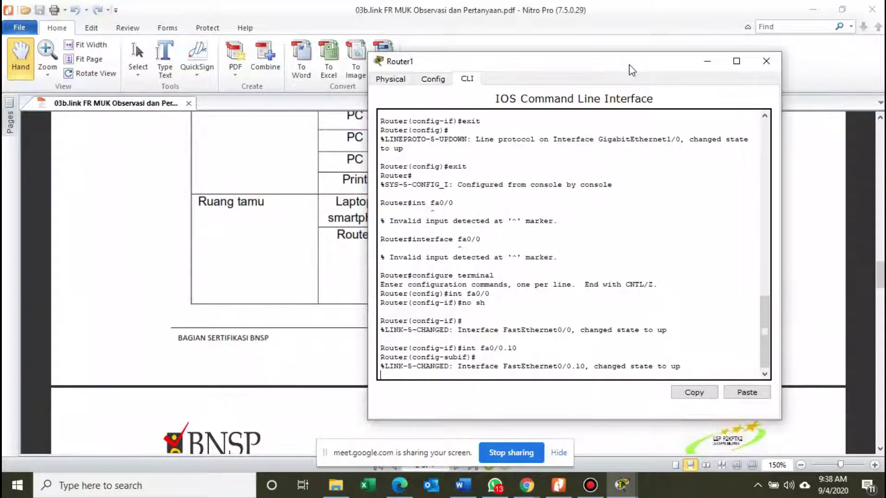
pyautogui.press('Return')
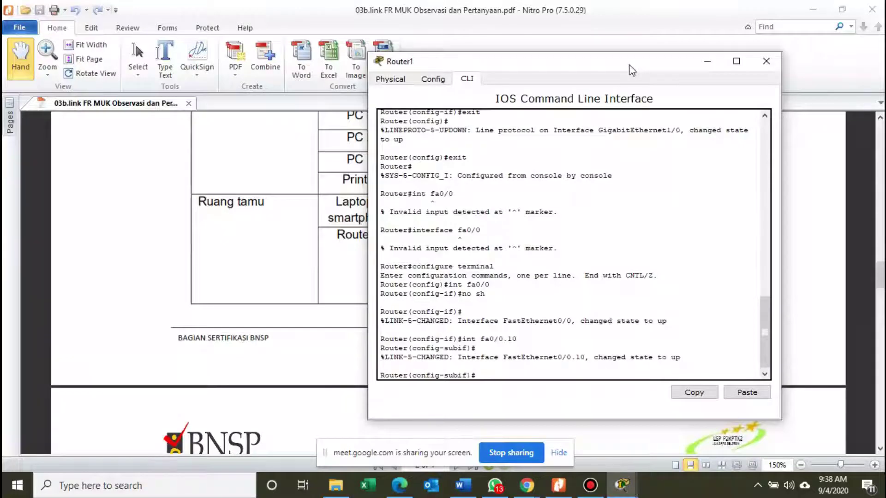
pyautogui.write('encapsua')
pyautogui.press('BackSpace')
pyautogui.press('BackSpace')
pyautogui.press('BackSpace')
pyautogui.write('sulation')
pyautogui.write('dot1Q 10')
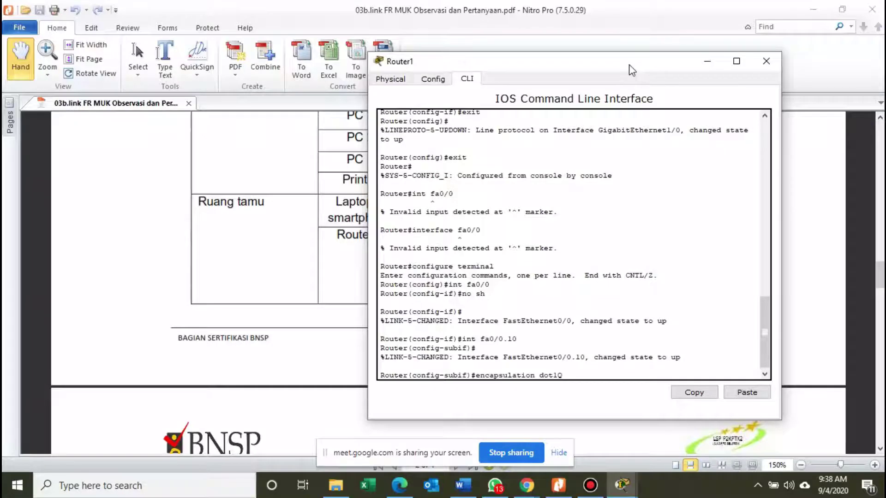
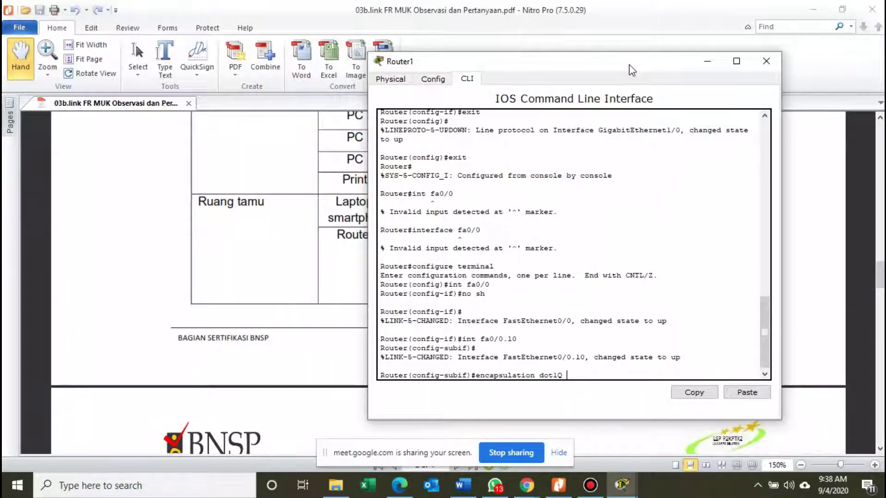
# Finish 'encapsulation dot1Q 10' on Fa0/0.10, then bring the addressing table PDF forward.
pyautogui.write('10')
pyautogui.press('Return')
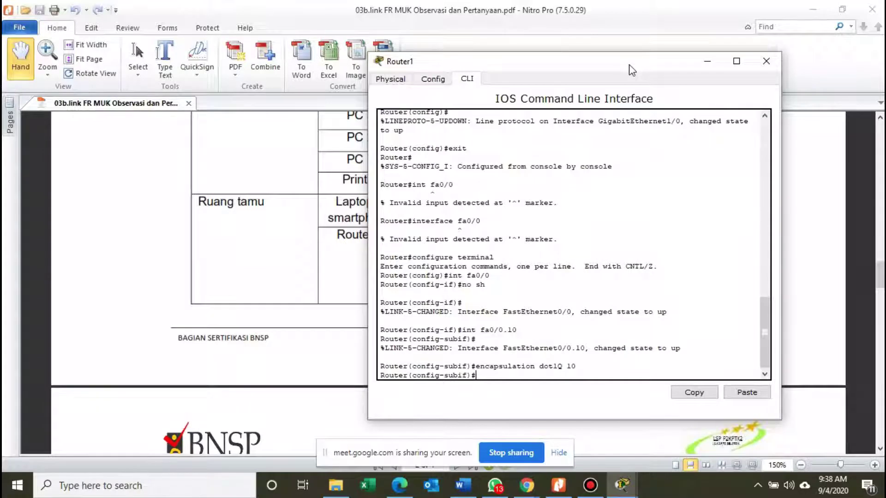
pyautogui.write('ip')
pyautogui.click(315, 264)
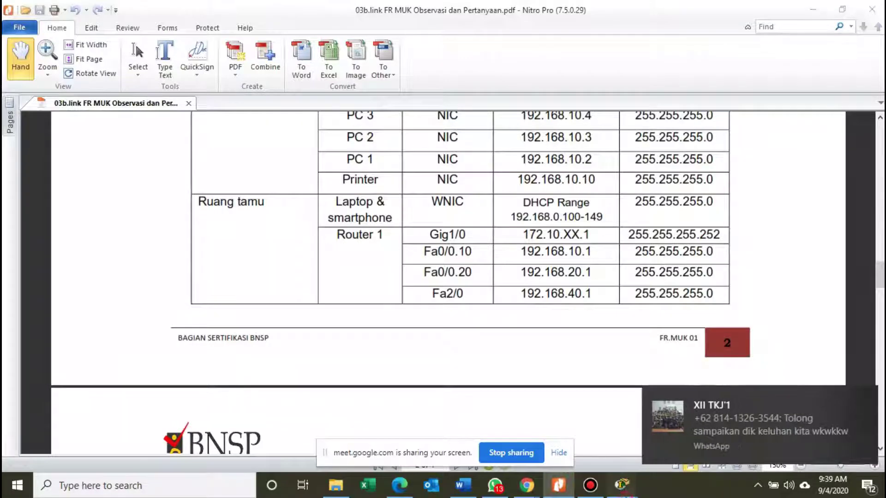
# Restore the Router1 console and give Fa0/0.10 the address 192.168.10.1 255.255.255.0.
pyautogui.click(856, 397)
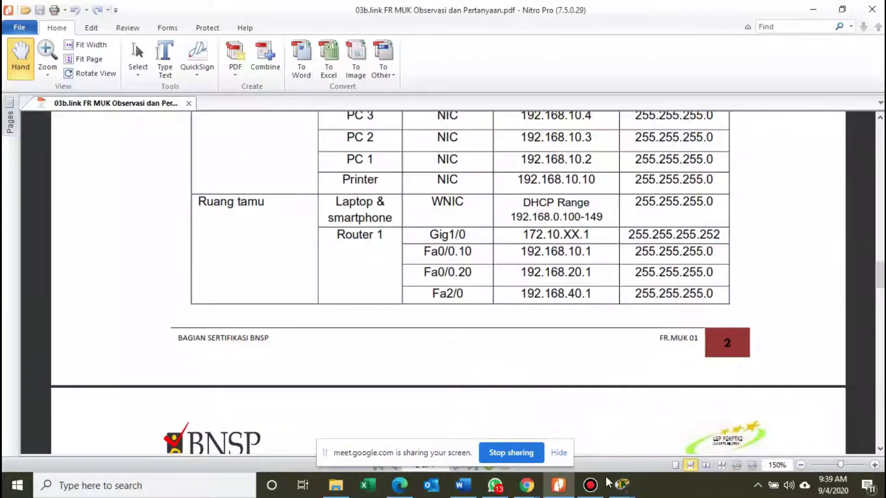
pyautogui.moveTo(621, 484)
pyautogui.click(666, 443)
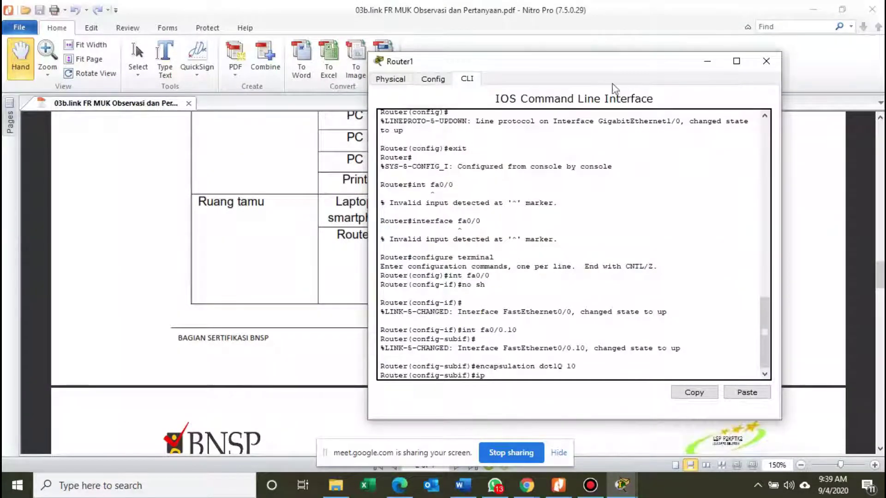
pyautogui.moveTo(517, 65); pyautogui.dragTo(255, 42)
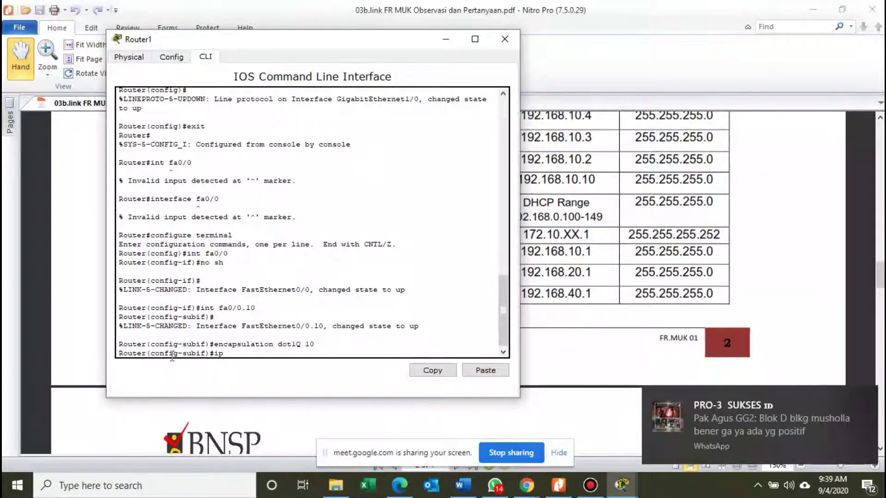
pyautogui.write('add')
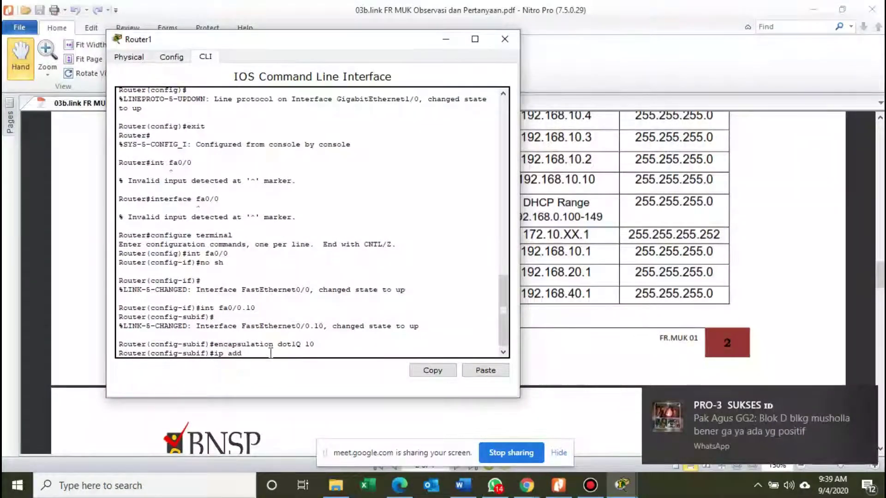
pyautogui.write('ress ')
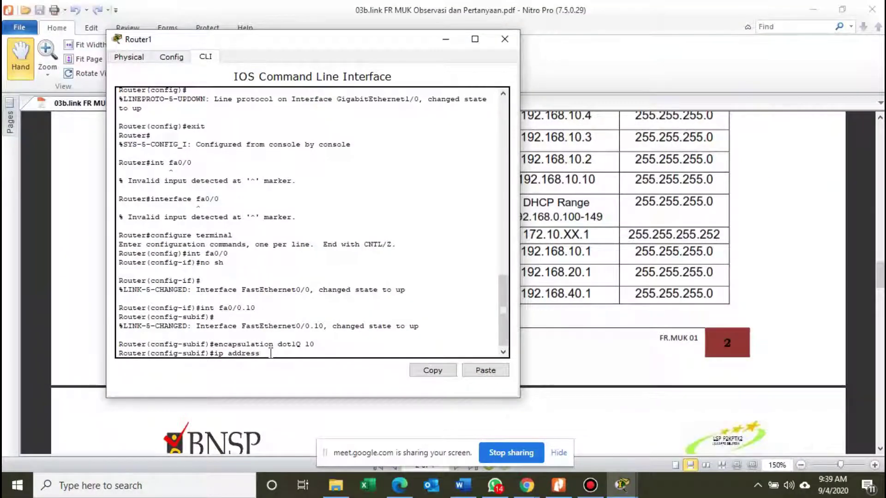
pyautogui.write('192.1')
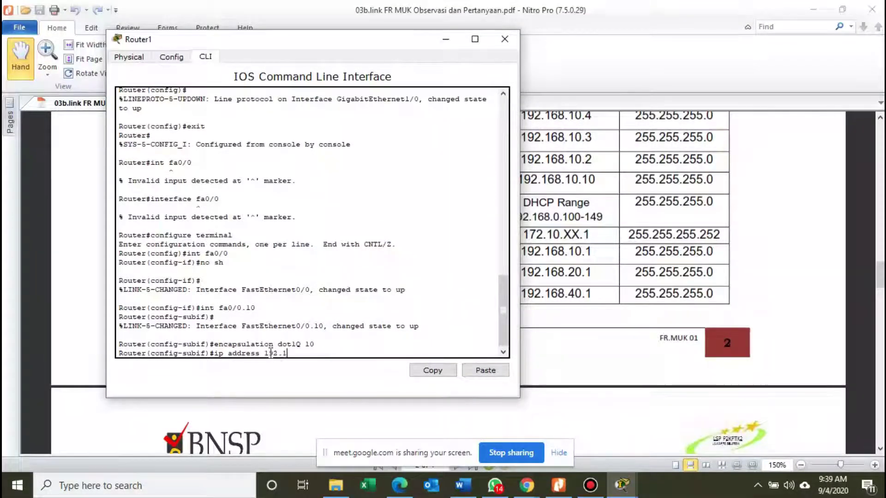
pyautogui.write('68.10.1')
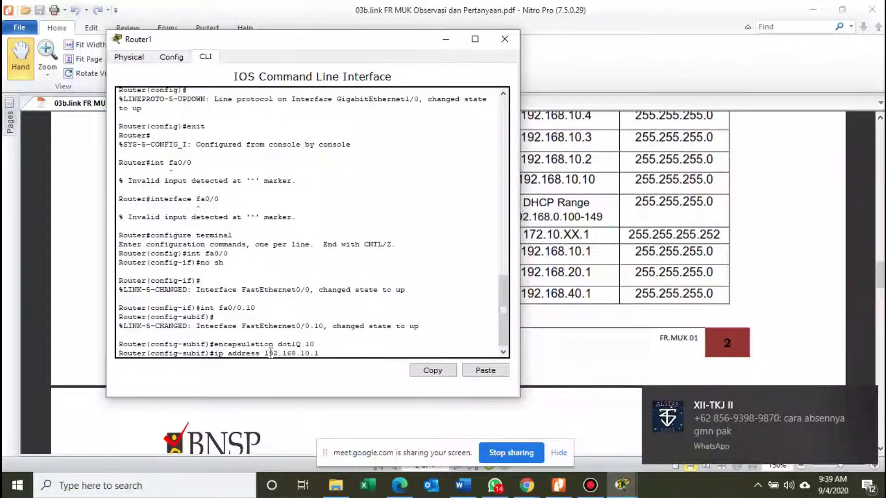
pyautogui.write(' 255.255.255')
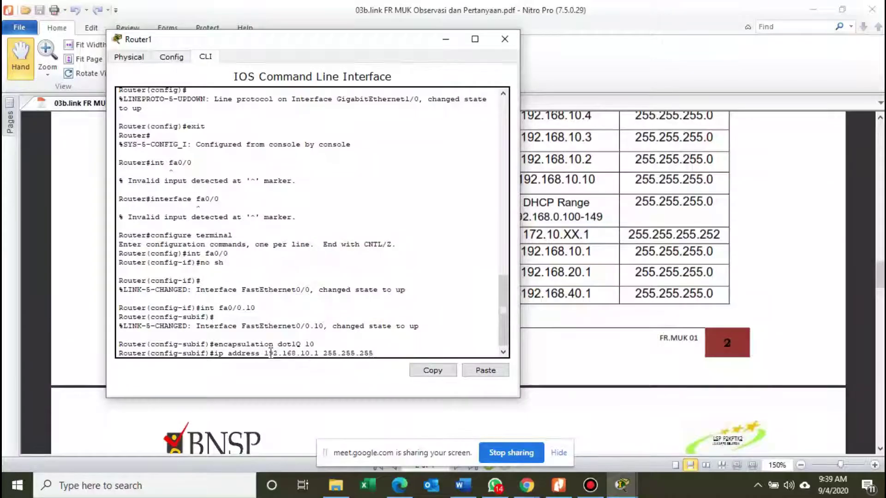
pyautogui.write('.25')
pyautogui.press('BackSpace')
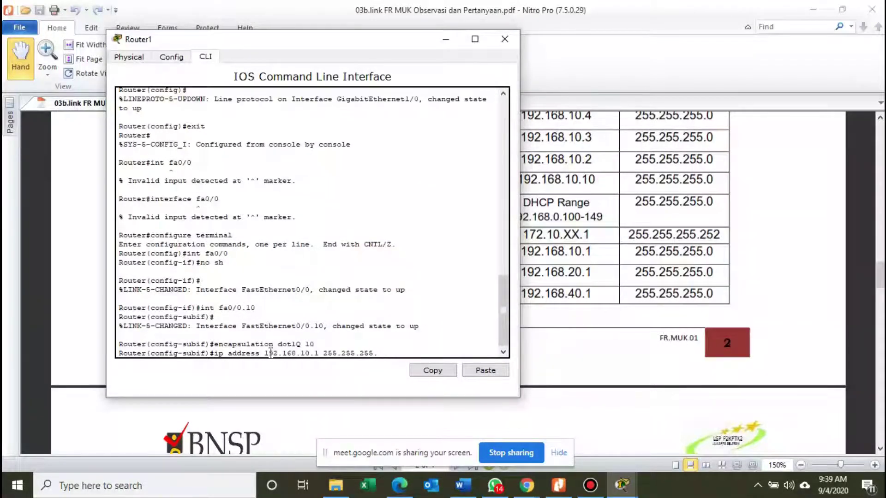
pyautogui.write('0')
pyautogui.press('Return')
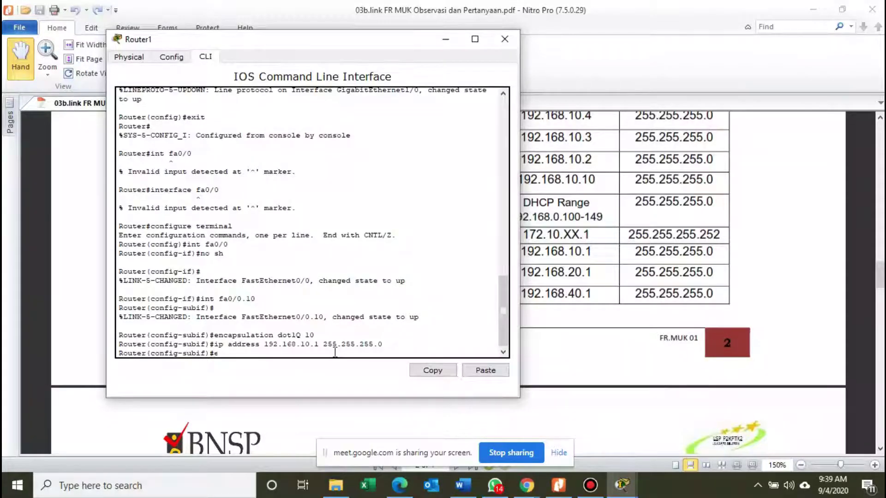
# Enter 'encapsulation dot1Q 20' on the subinterface.
pyautogui.write('ncapsul')
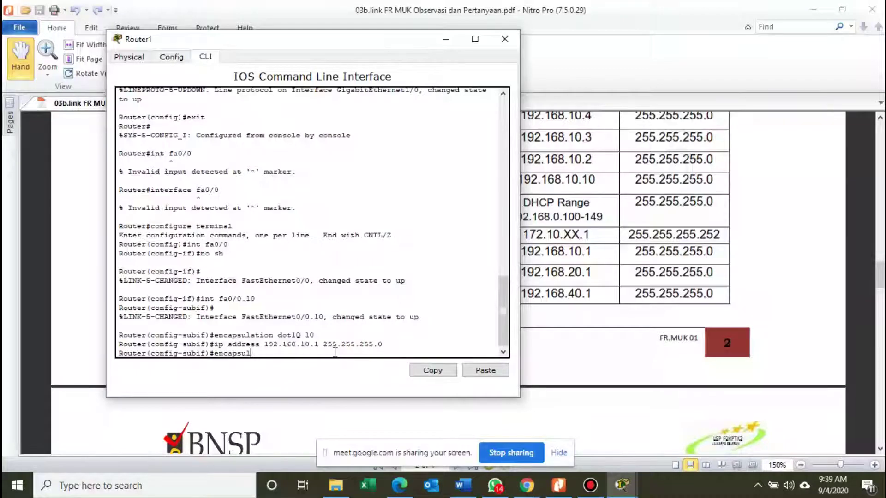
pyautogui.write('ation dot1')
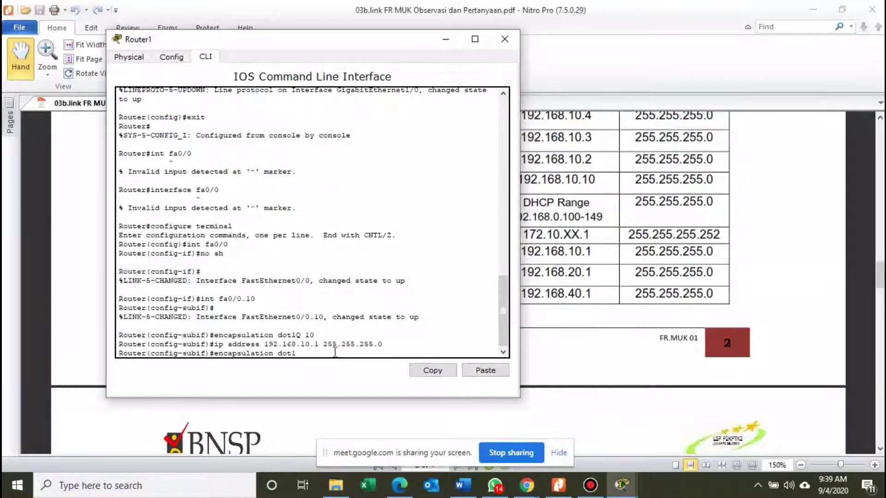
pyautogui.write('Q 20')
pyautogui.press('Return')
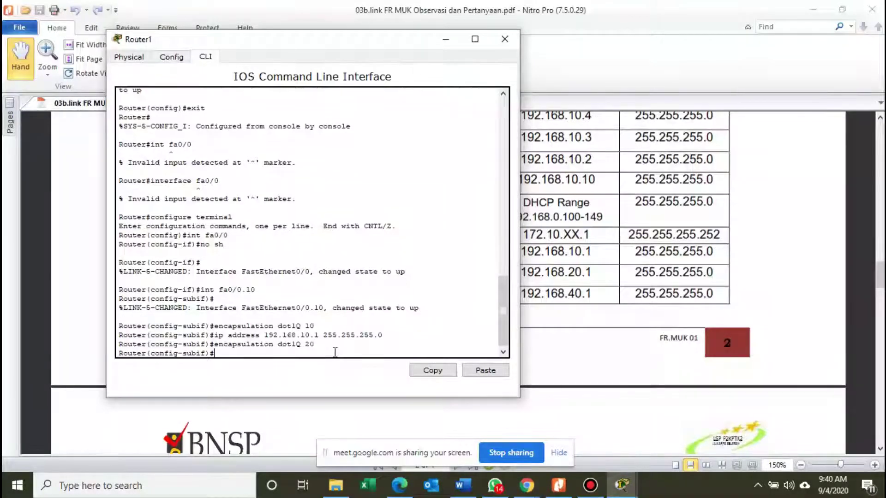
# Assign the subinterface ip address 192.168.20.1 255.255.255.0.
pyautogui.write('ip addre')
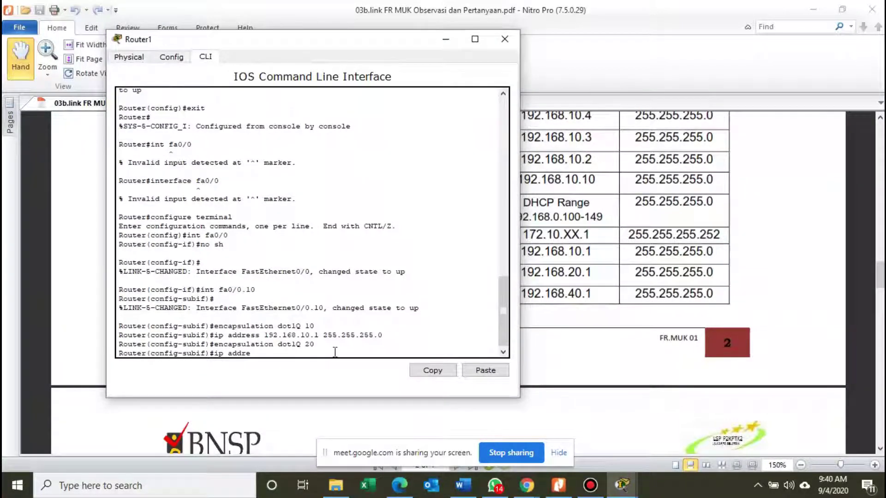
pyautogui.write('ss 192.168.')
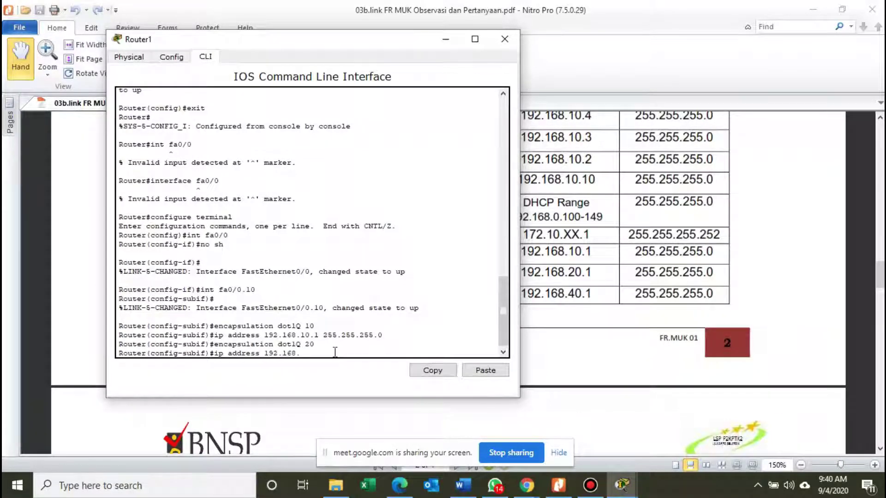
pyautogui.write('20.1')
pyautogui.write('255.255.255.0')
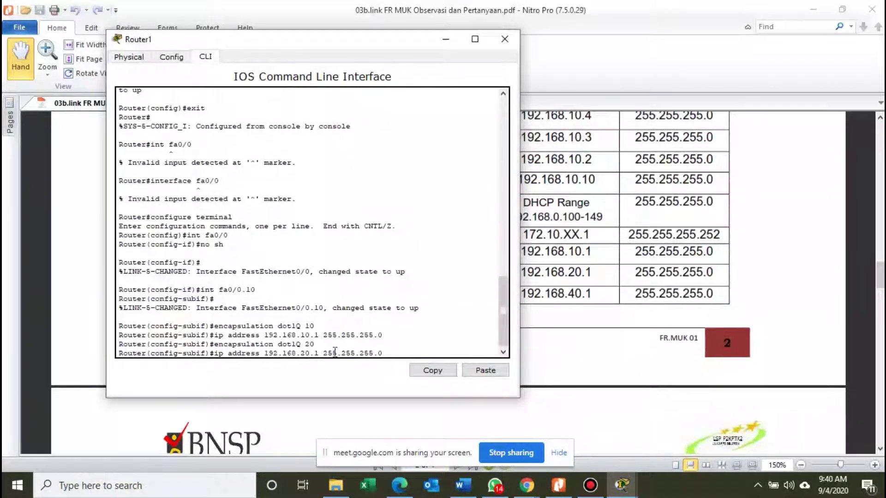
pyautogui.press('Return')
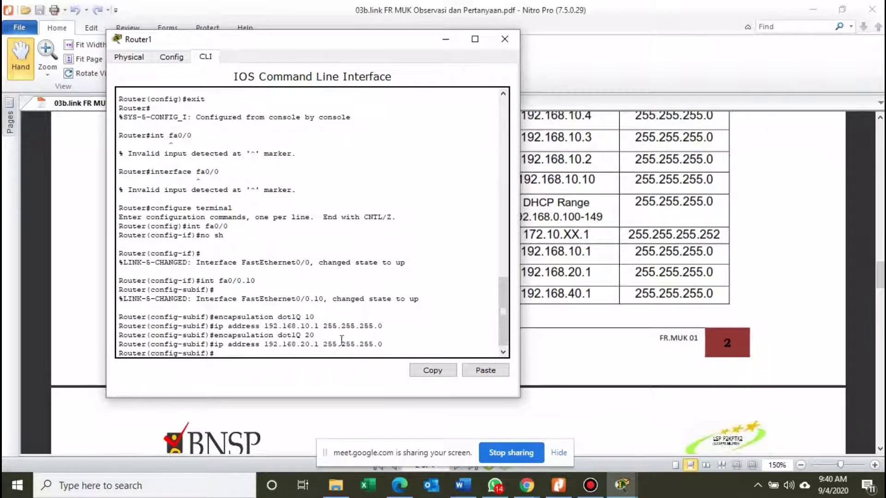
pyautogui.click(365, 345)
pyautogui.doubleClick(303, 344)
pyautogui.press('Return')
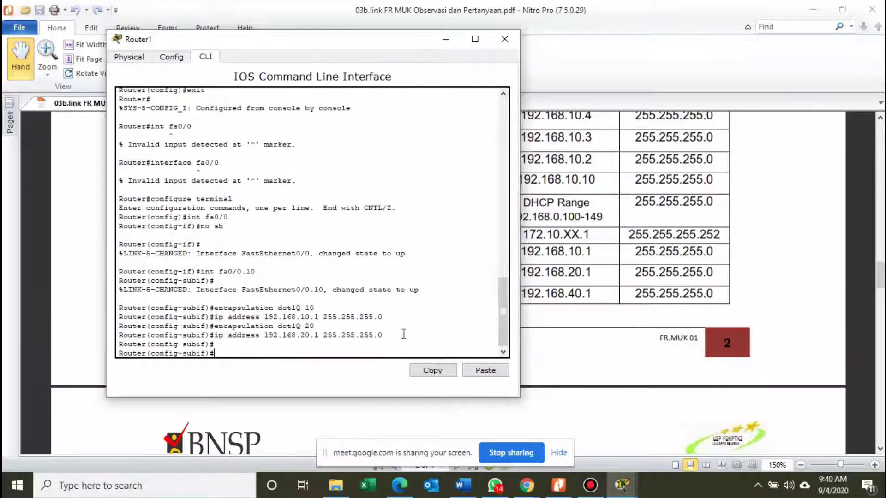
# Enable the subinterface with no sh, exit to global config, and retry no sh there.
pyautogui.write('no sh')
pyautogui.press('Return')
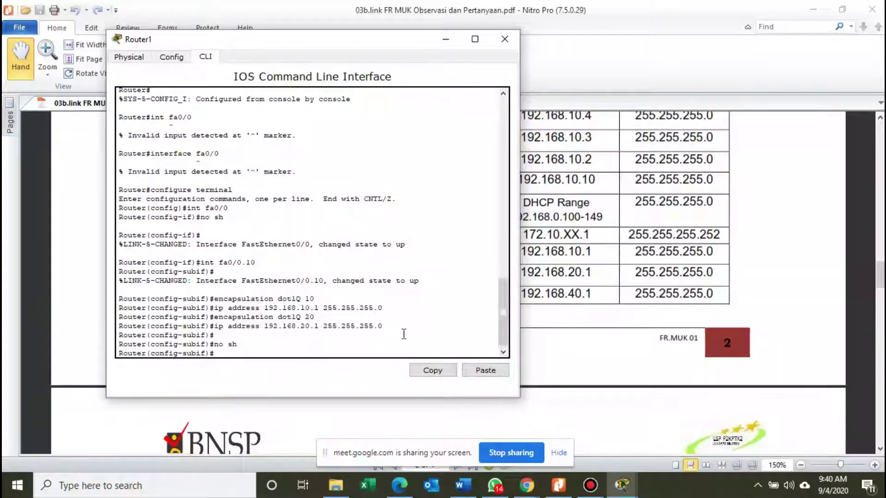
pyautogui.write('exit')
pyautogui.press('Return')
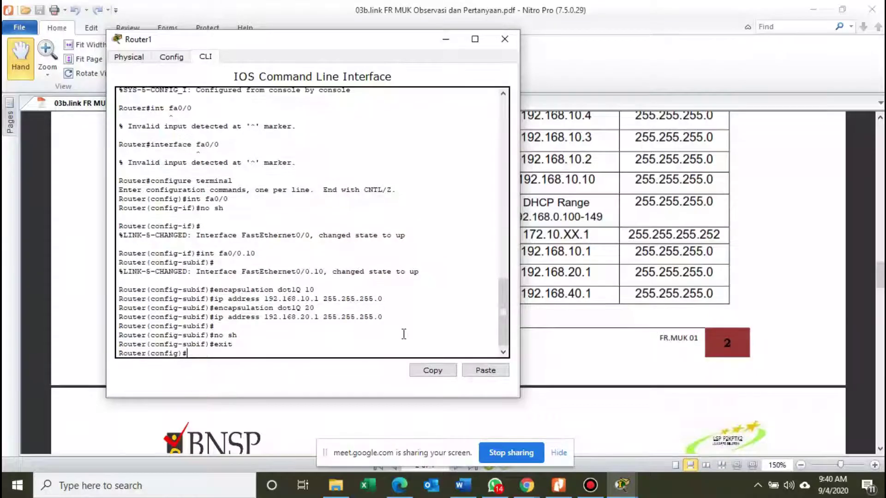
pyautogui.write('no sh')
pyautogui.press('Return')
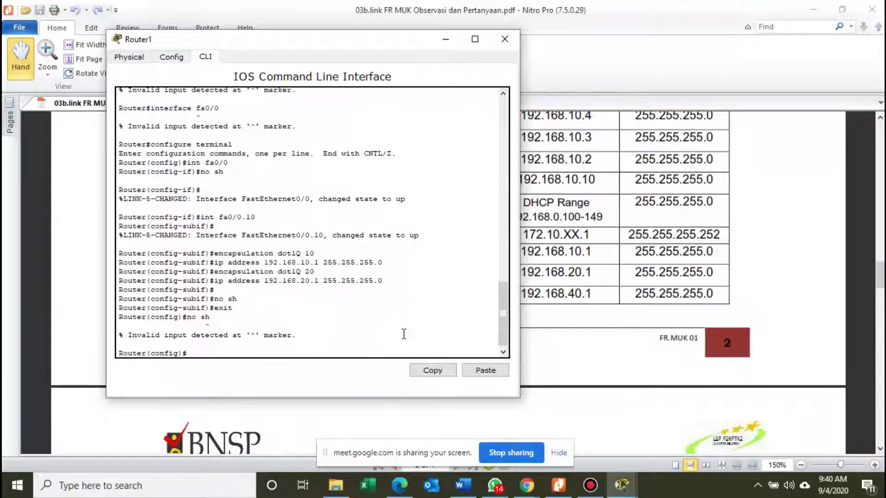
# Exit configuration mode and reposition the Router1 console beside the address table.
pyautogui.write('exit')
pyautogui.press('Return')
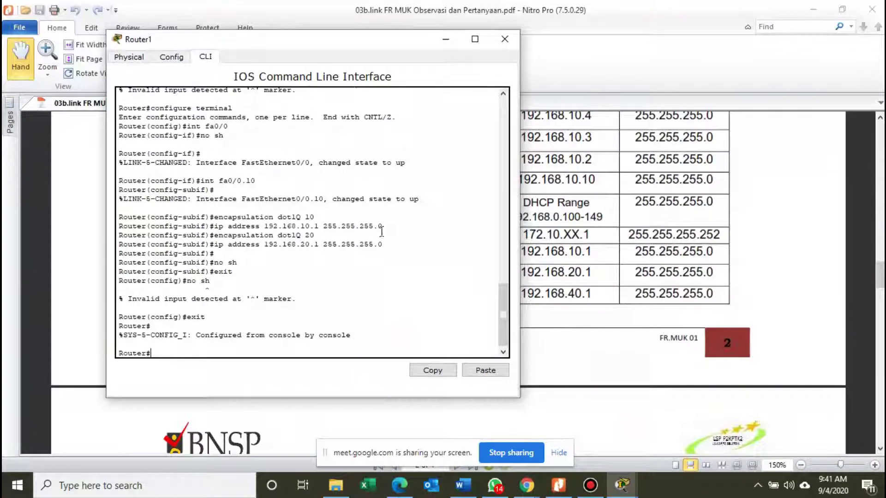
pyautogui.moveTo(349, 46); pyautogui.dragTo(313, 35)
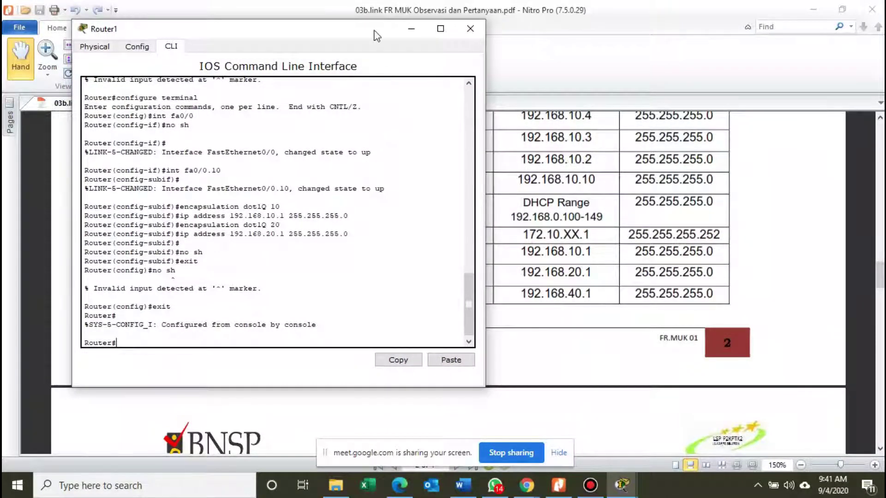
pyautogui.moveTo(377, 36); pyautogui.dragTo(629, 331)
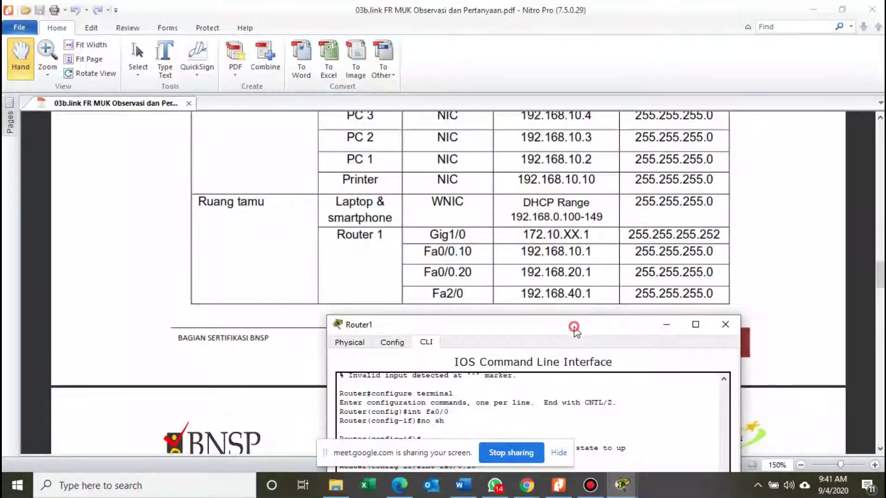
pyautogui.moveTo(573, 326); pyautogui.dragTo(346, 11)
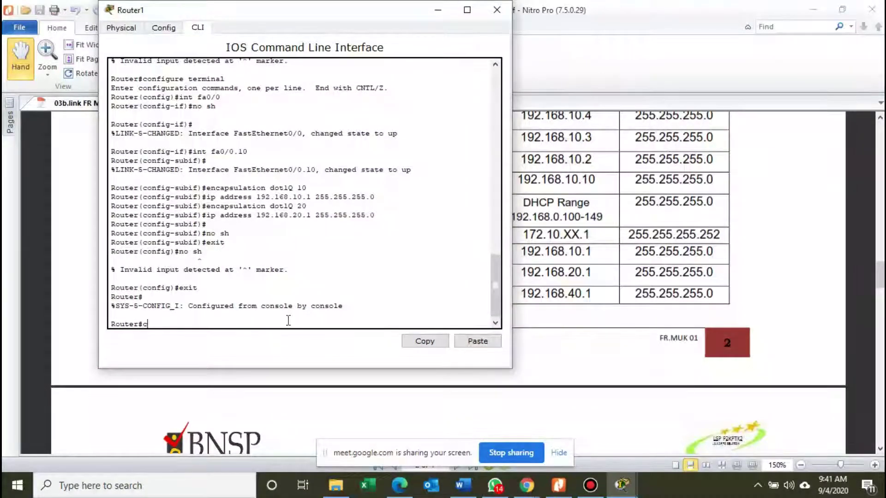
# Re-enter global configuration with 'configure terminal' and begin the 'int fa' command.
pyautogui.write('onfigu')
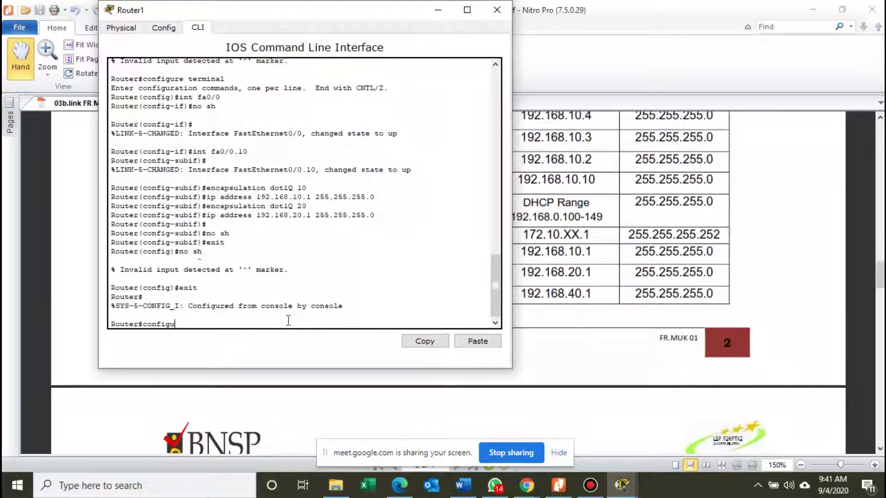
pyautogui.write('rasi')
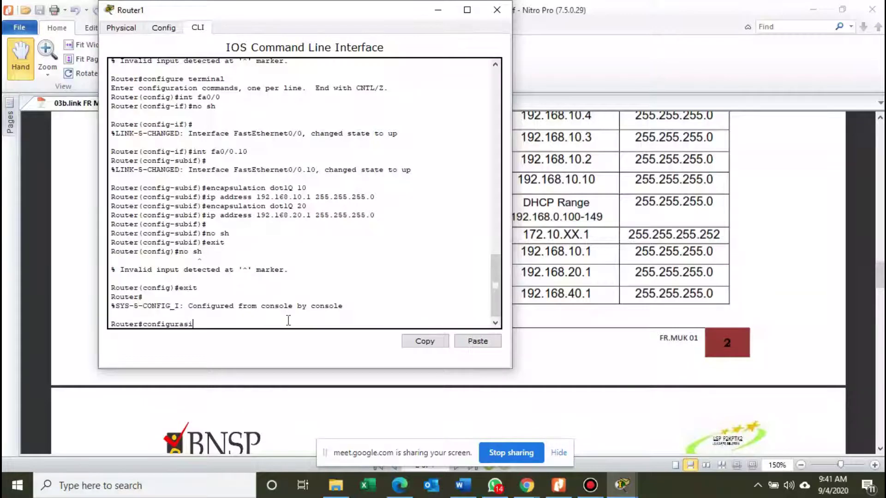
pyautogui.press('BackSpace')
pyautogui.press('BackSpace')
pyautogui.press('BackSpace')
pyautogui.press('BackSpace')
pyautogui.press('BackSpace')
pyautogui.press('BackSpace')
pyautogui.press('BackSpace')
pyautogui.write('terminal')
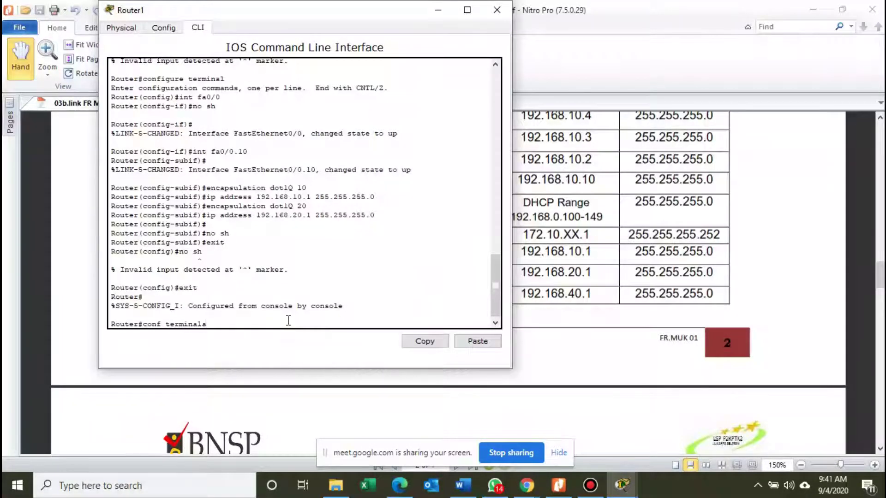
pyautogui.press('Return')
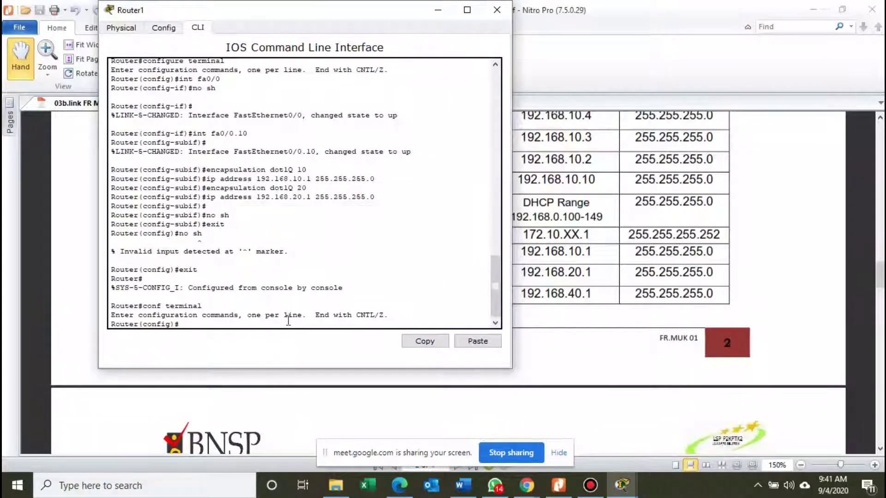
pyautogui.write('int fa')
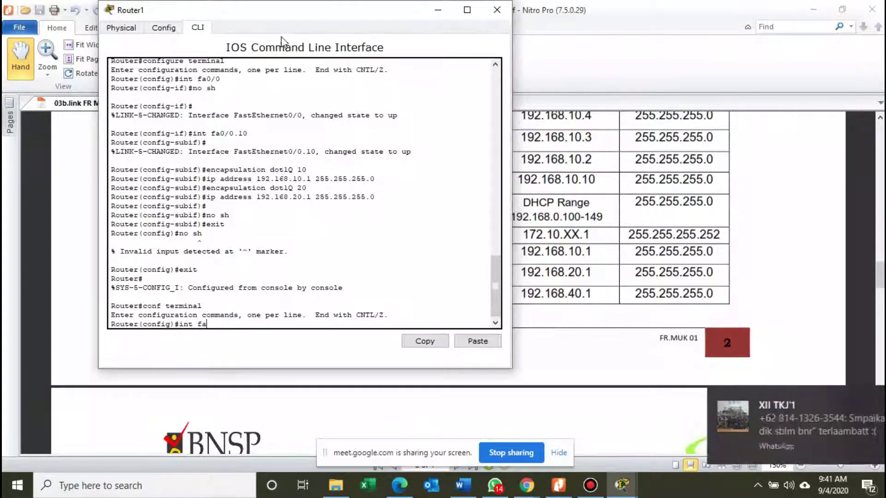
pyautogui.moveTo(296, 14); pyautogui.dragTo(272, 25)
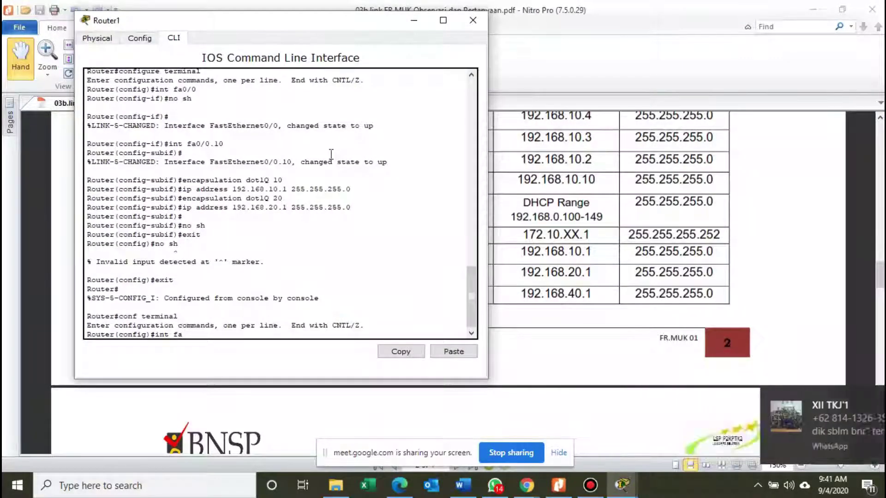
# Select FastEthernet2/0 and assign it 192.168.40.1 255.255.255.0.
pyautogui.write('2/0')
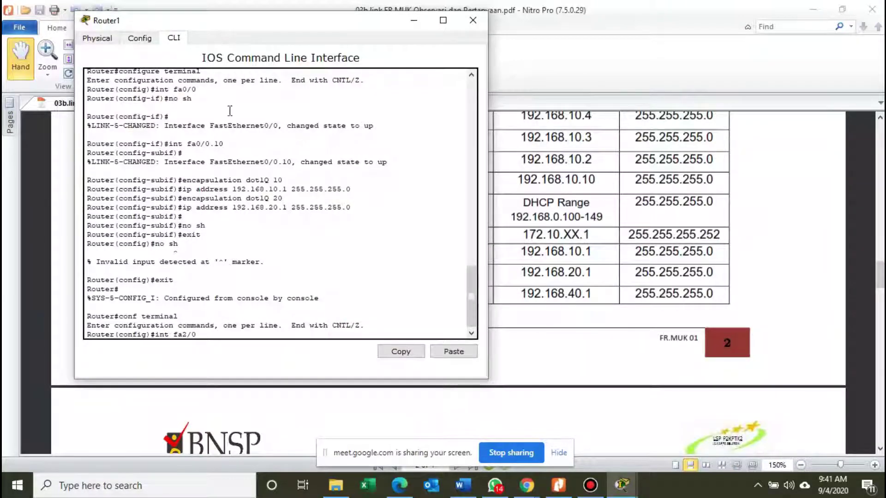
pyautogui.click(139, 38)
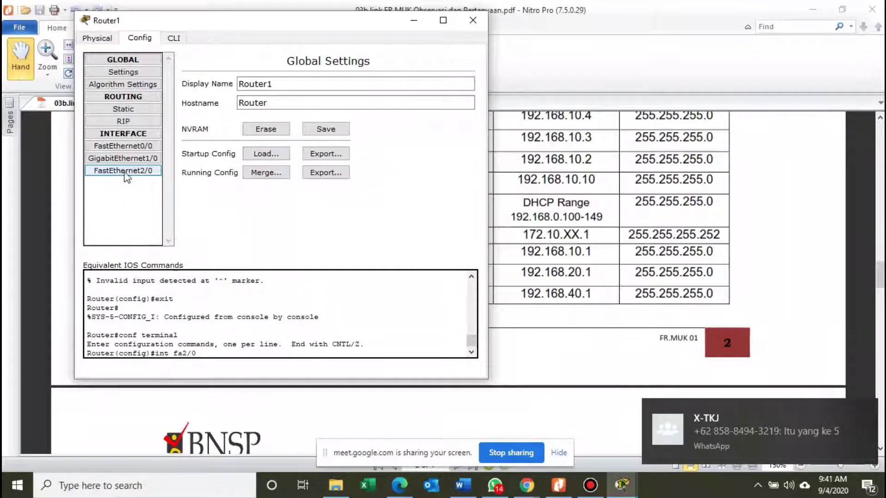
pyautogui.click(174, 37)
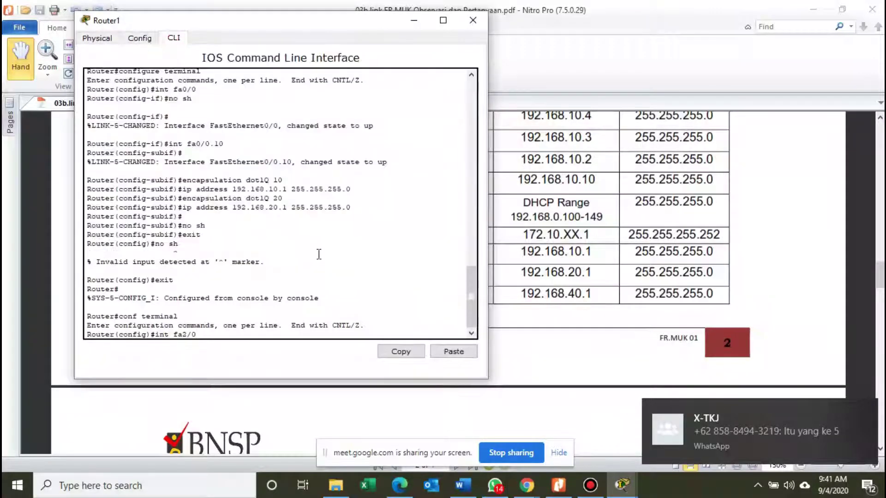
pyautogui.press('Return')
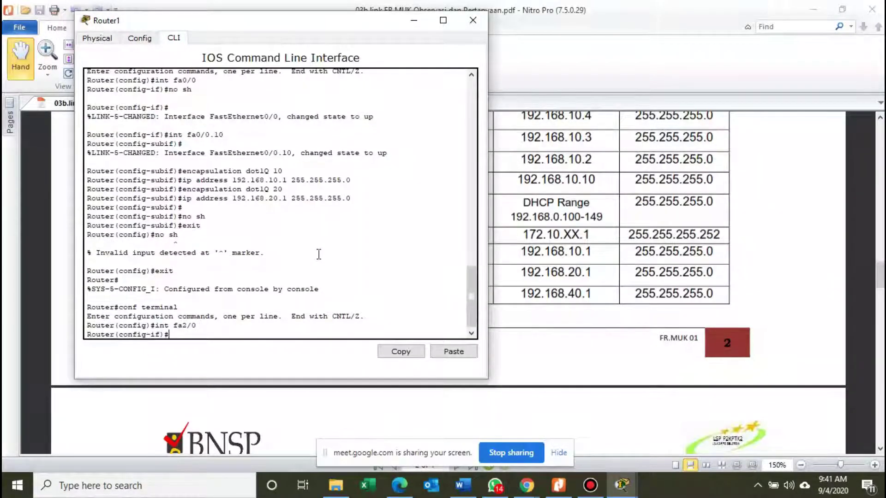
pyautogui.write('ip address ')
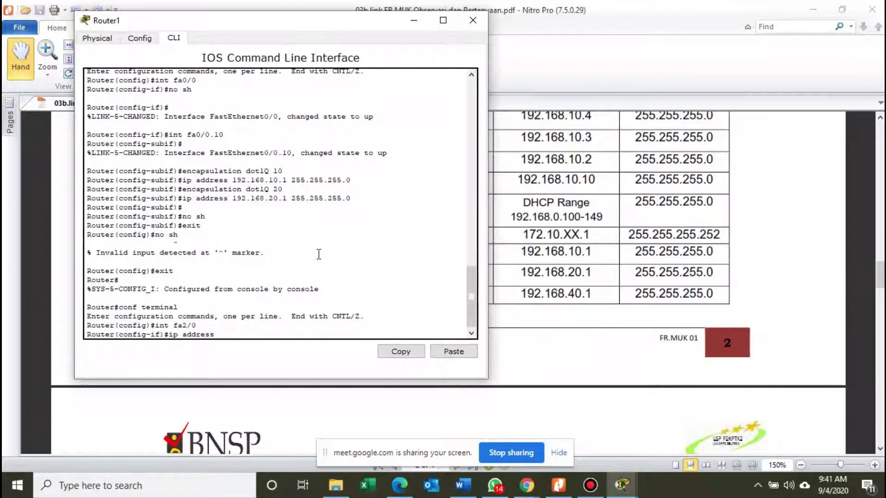
pyautogui.write('192')
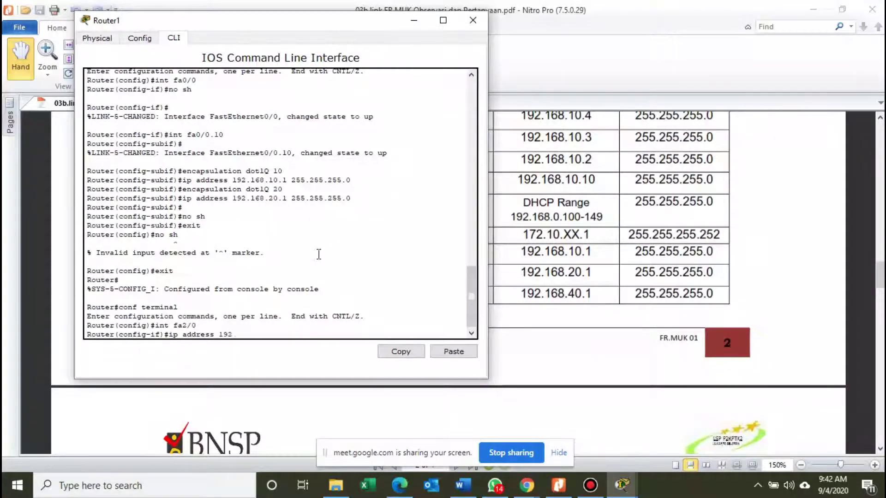
pyautogui.write('.168')
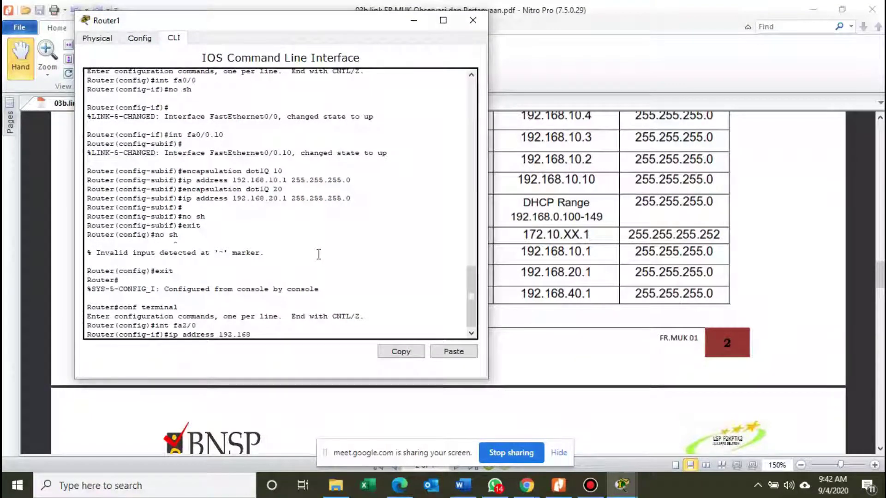
pyautogui.write('.40.1 255.255')
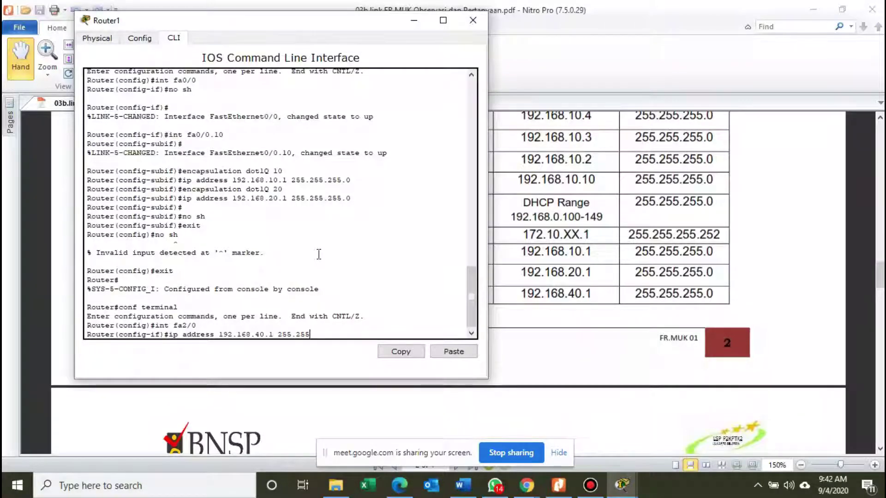
pyautogui.write('.255')
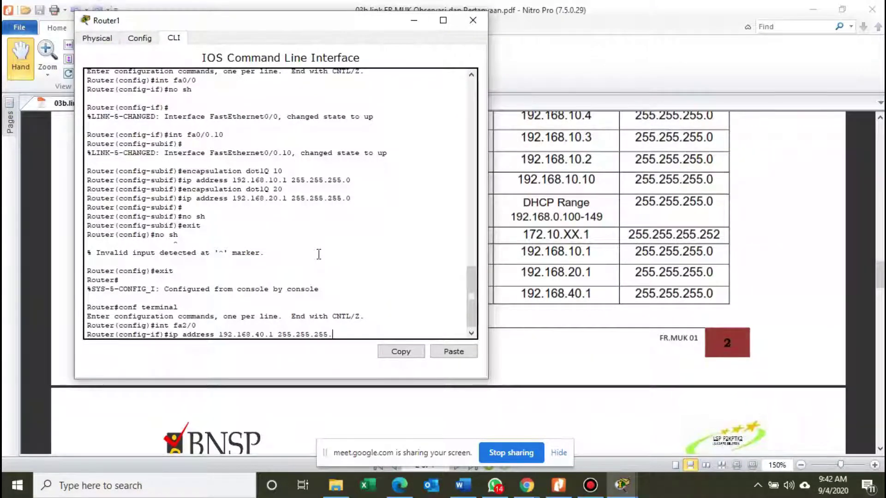
pyautogui.write('.0')
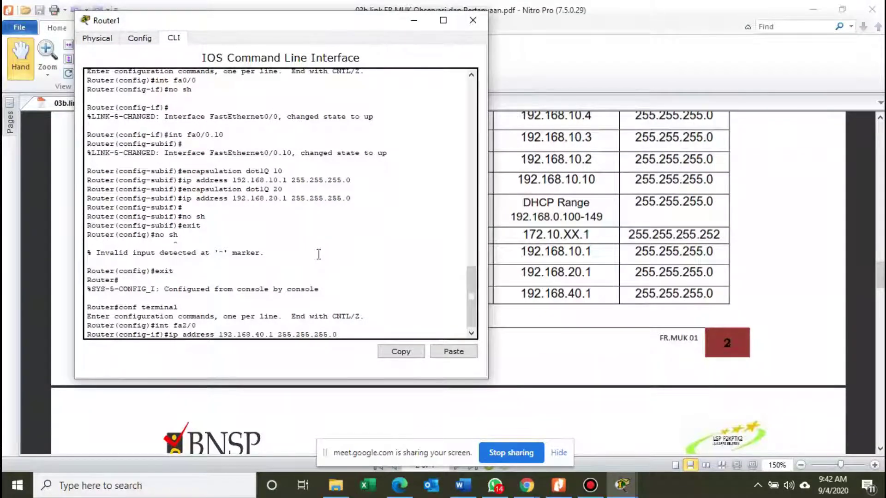
pyautogui.press('Return')
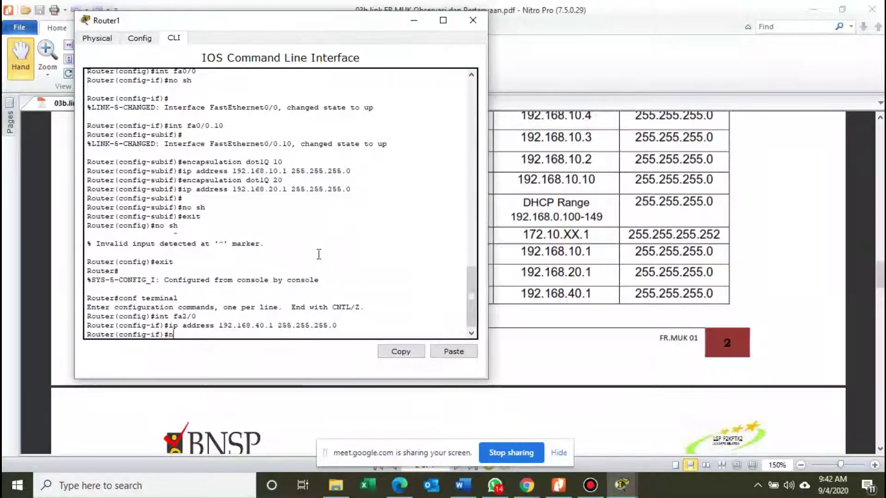
# Bring FastEthernet2/0 up with no shutdown and exit to global configuration.
pyautogui.write('no shutd')
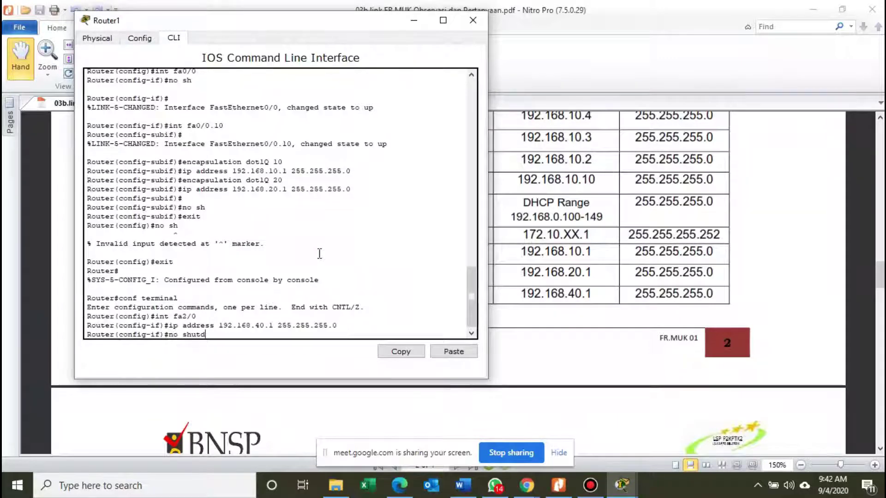
pyautogui.write('own')
pyautogui.press('Return')
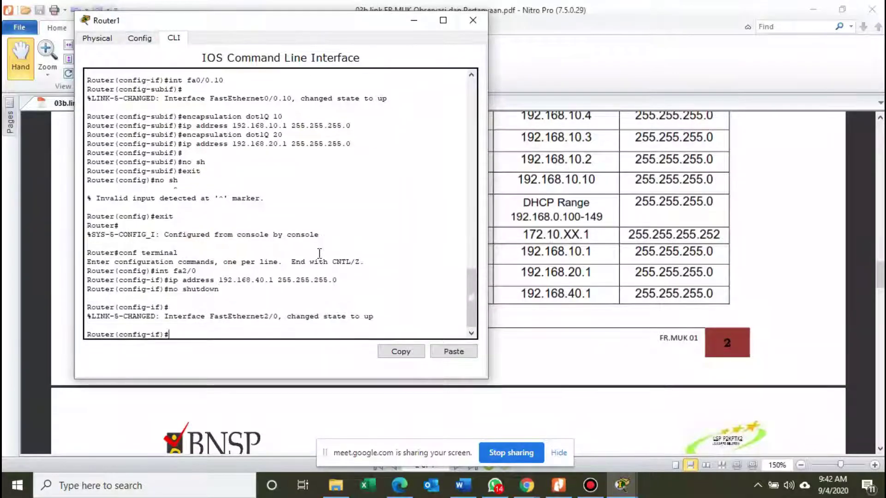
pyautogui.write('exit')
pyautogui.press('Return')
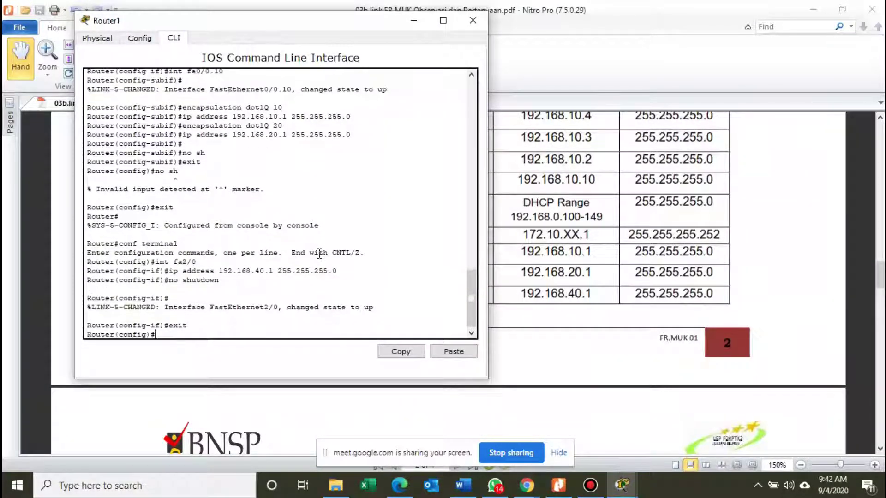
# Review FastEthernet0/0, GigabitEthernet1/0 and FastEthernet2/0 in the Config tab, then close Router1's window.
pyautogui.click(149, 38)
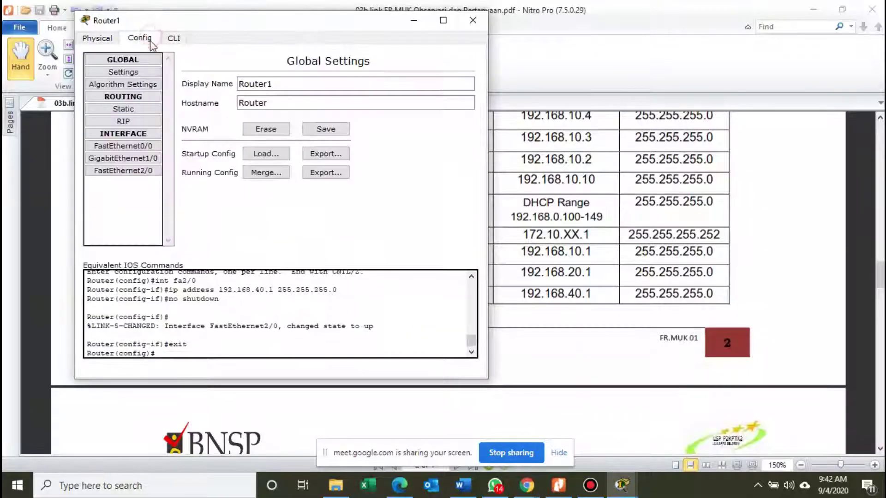
pyautogui.click(143, 146)
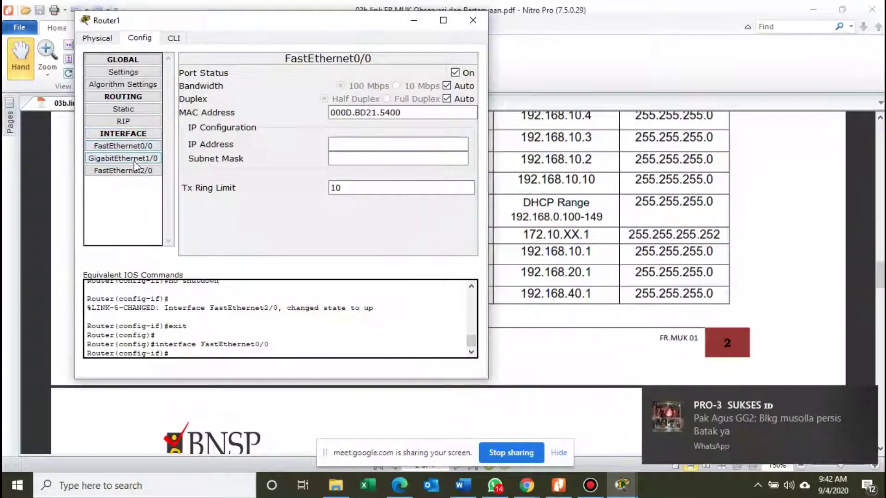
pyautogui.click(133, 159)
pyautogui.click(131, 171)
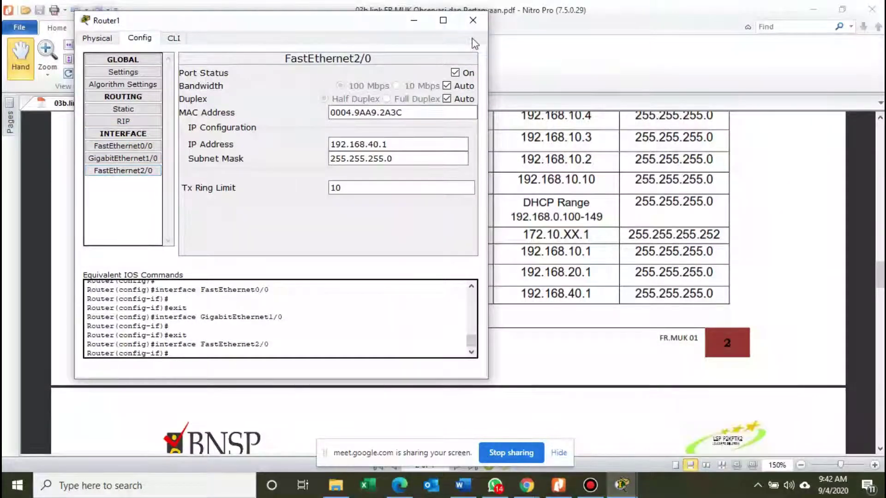
pyautogui.click(144, 146)
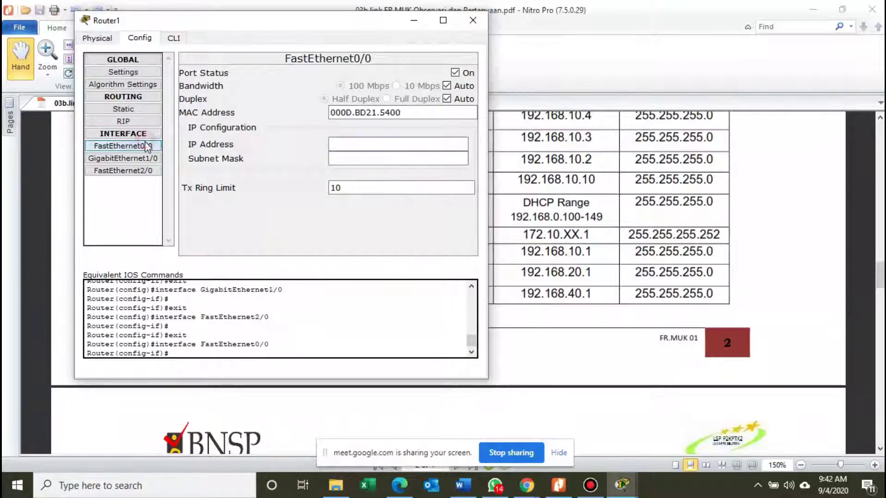
pyautogui.click(472, 21)
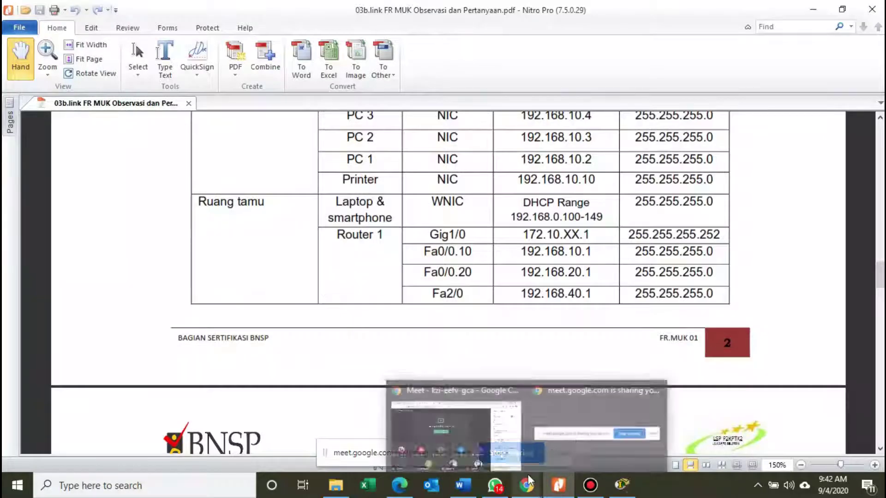
# Nudge Router1 slightly right, then scroll the PDF to page 4's network diagram.
pyautogui.click(623, 482)
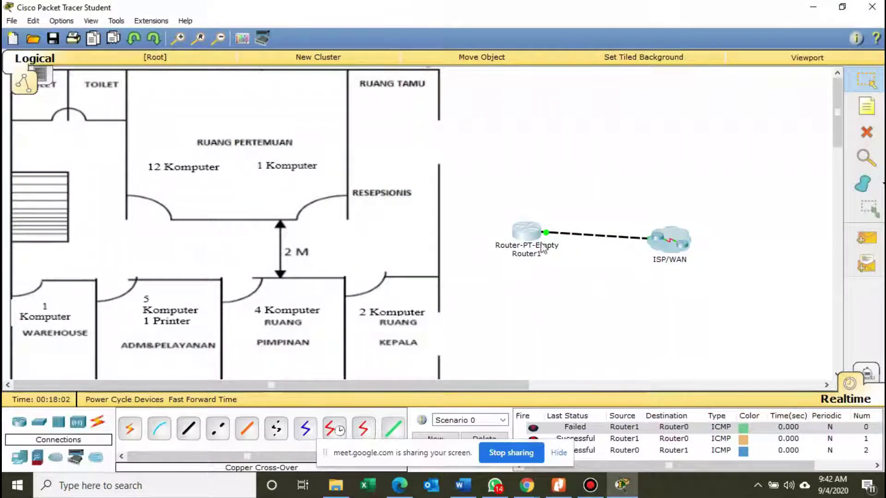
pyautogui.moveTo(538, 238); pyautogui.dragTo(558, 236)
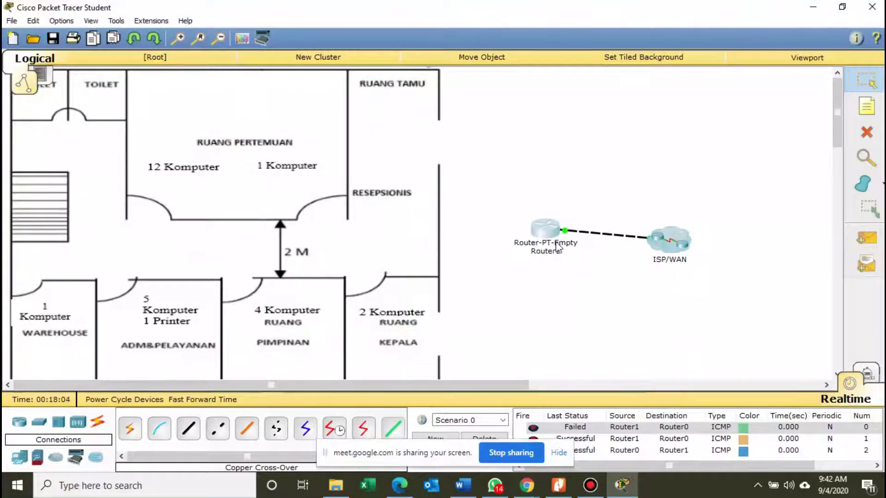
pyautogui.click(558, 485)
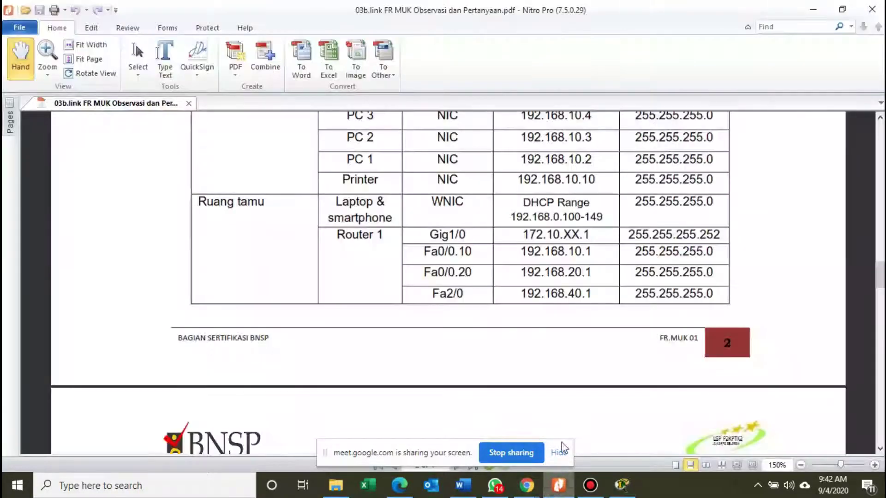
pyautogui.scroll(-3, 561, 274)
pyautogui.scroll(-10, 560, 274)
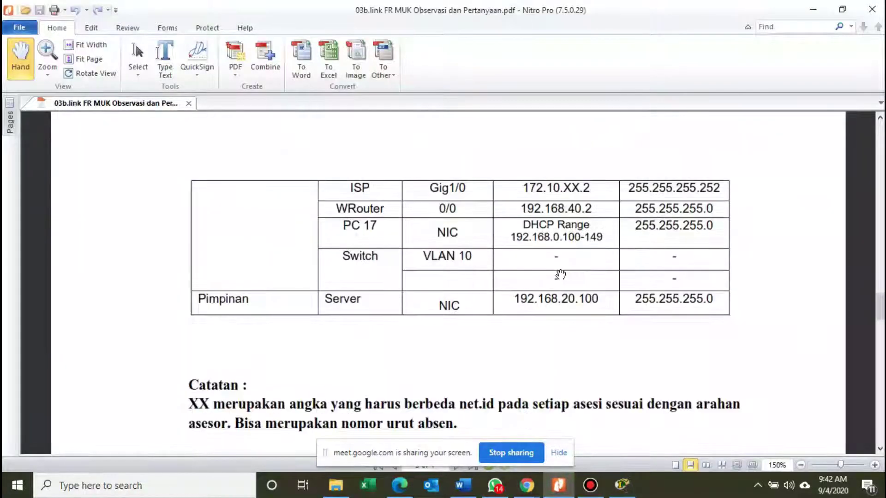
pyautogui.scroll(-1, 561, 273)
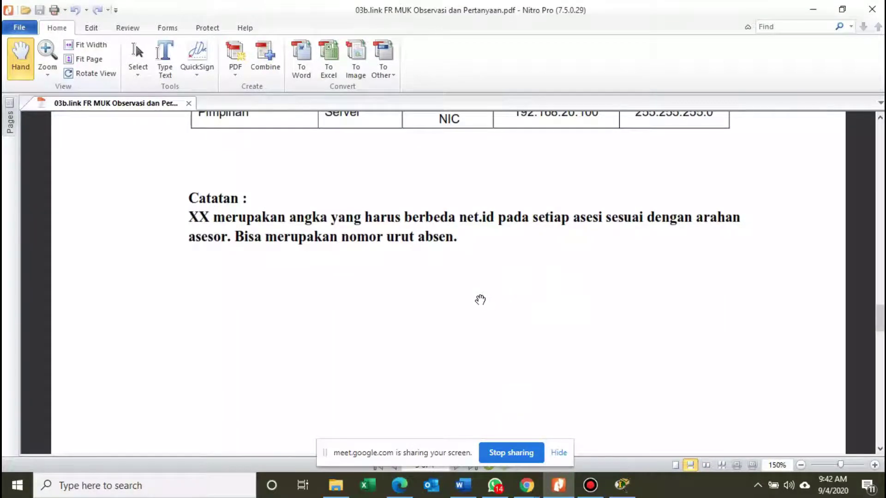
pyautogui.scroll(-4, 477, 307)
pyautogui.scroll(-1, 525, 319)
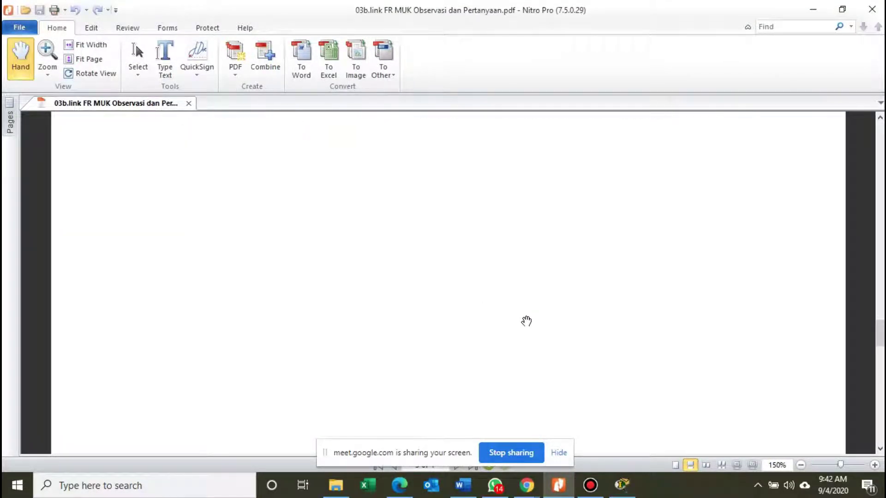
pyautogui.scroll(-4, 526, 318)
pyautogui.scroll(-20, 528, 318)
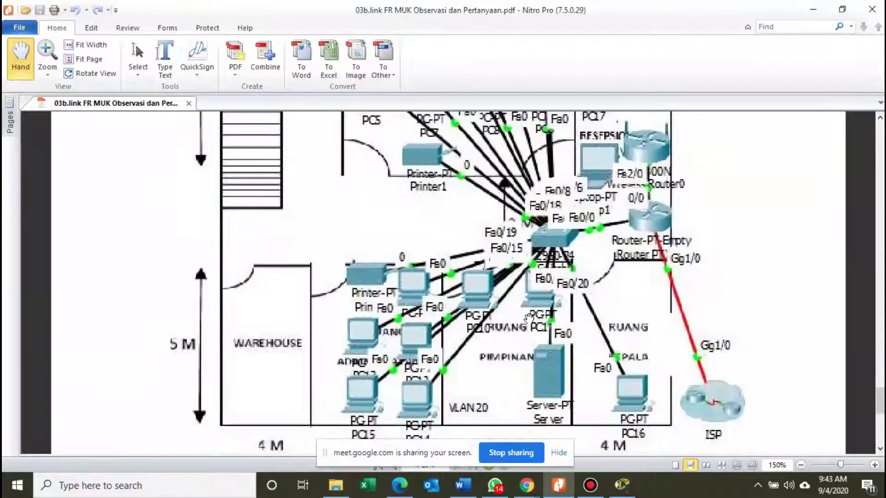
pyautogui.scroll(2, 531, 317)
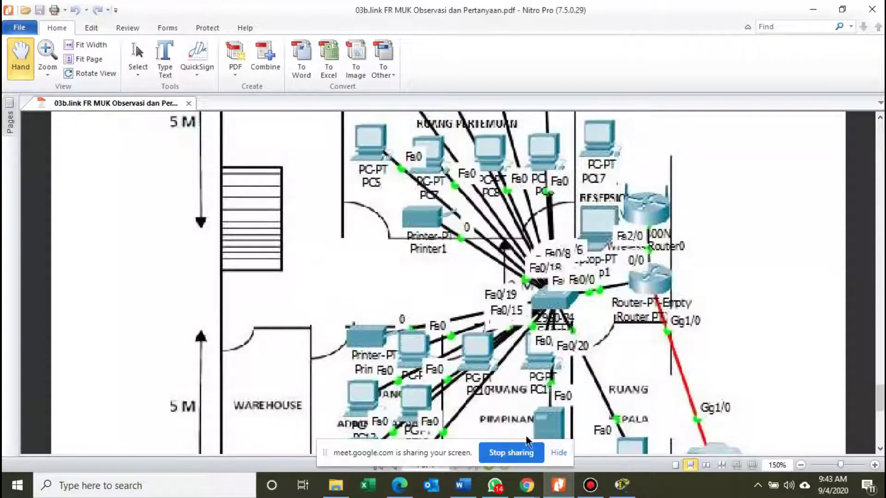
# Place a 2950-24 switch, Switch0, beside Router1 on the canvas.
pyautogui.click(621, 484)
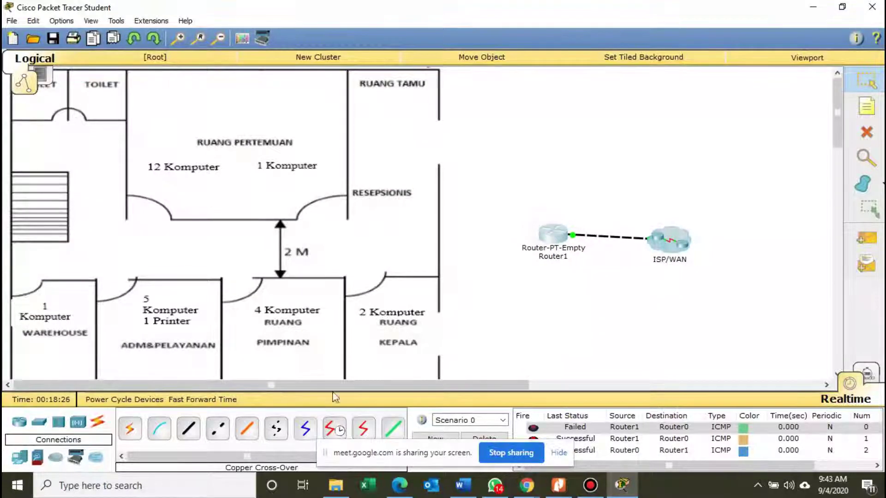
pyautogui.click(39, 421)
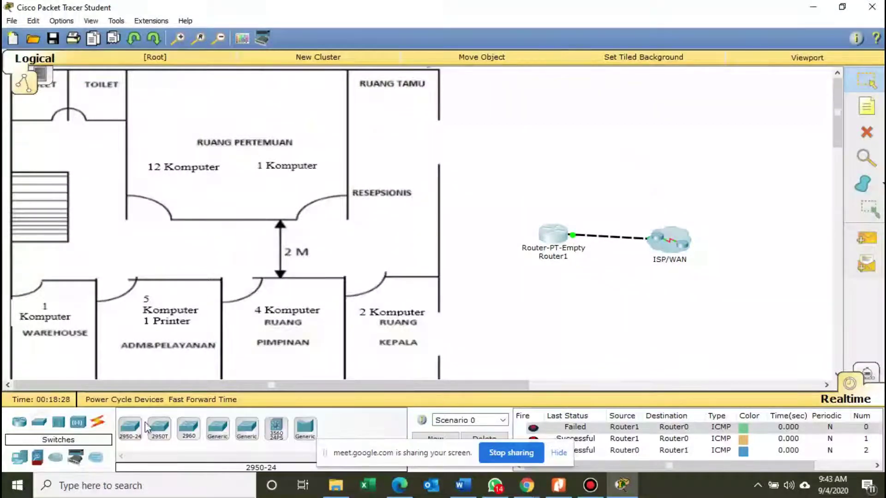
pyautogui.moveTo(147, 426); pyautogui.dragTo(479, 255)
pyautogui.moveTo(558, 243)
pyautogui.mouseDown()
pyautogui.moveTo(571, 255)
pyautogui.moveTo(566, 250)
pyautogui.mouseUp()
pyautogui.moveTo(480, 257); pyautogui.dragTo(480, 252)
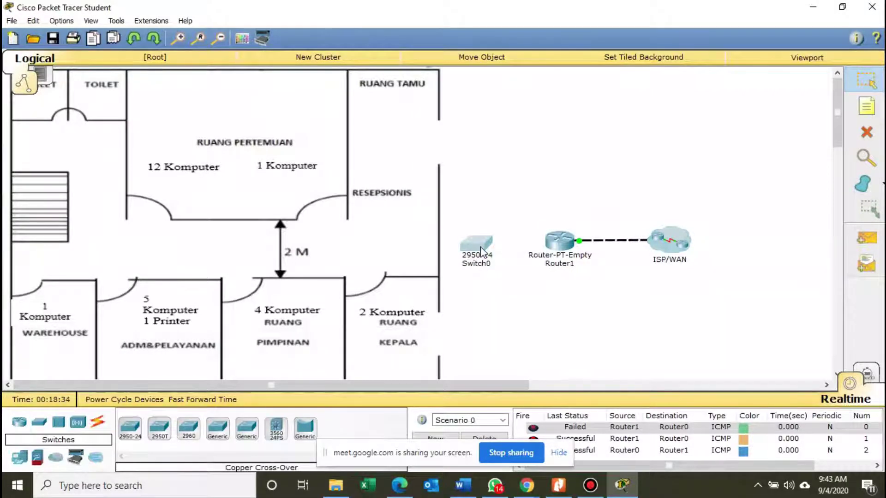
# Link Router1 FastEthernet0/0 to Switch0 FastEthernet0/24 with a copper straight-through cable.
pyautogui.click(99, 427)
pyautogui.click(188, 428)
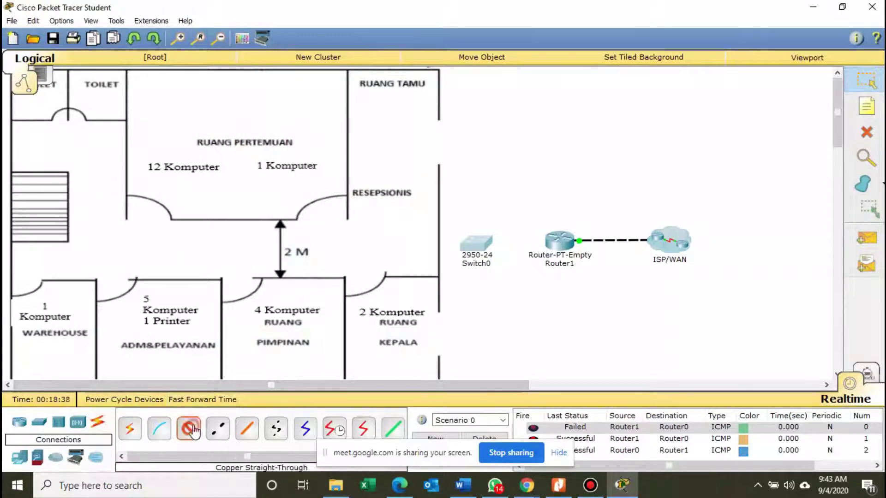
pyautogui.click(561, 244)
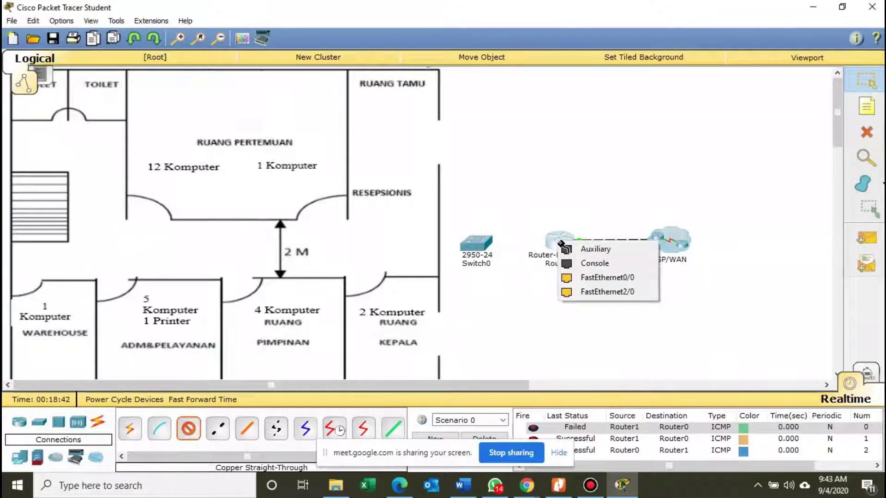
pyautogui.click(592, 276)
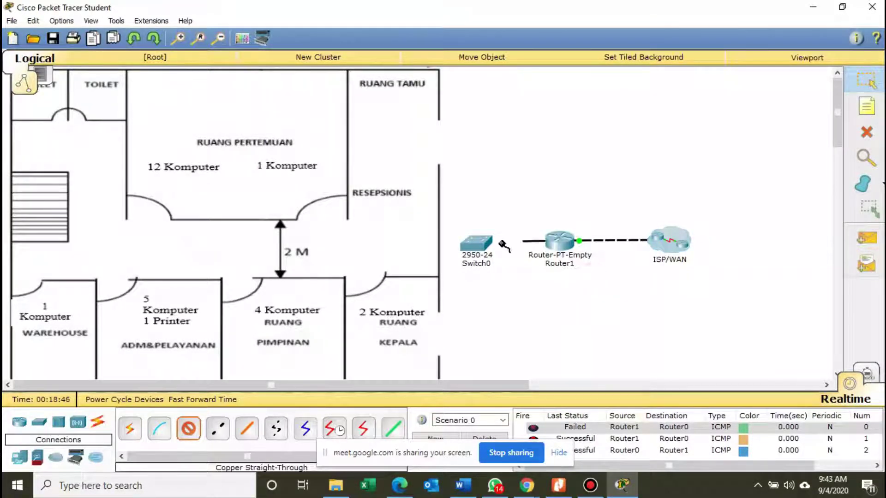
pyautogui.click(481, 243)
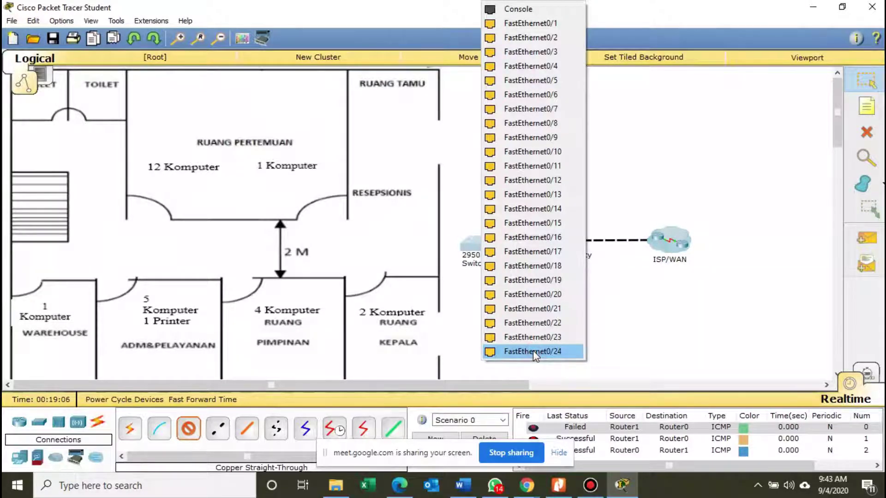
pyautogui.click(533, 351)
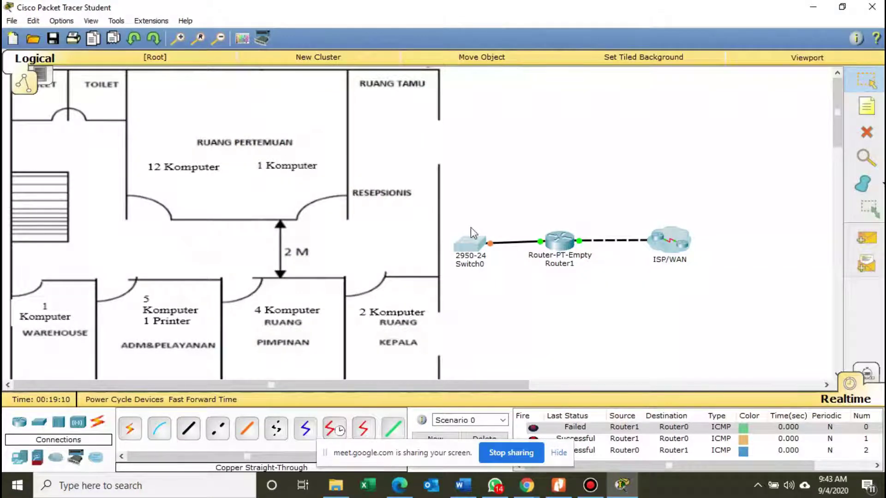
pyautogui.moveTo(479, 244); pyautogui.dragTo(475, 240)
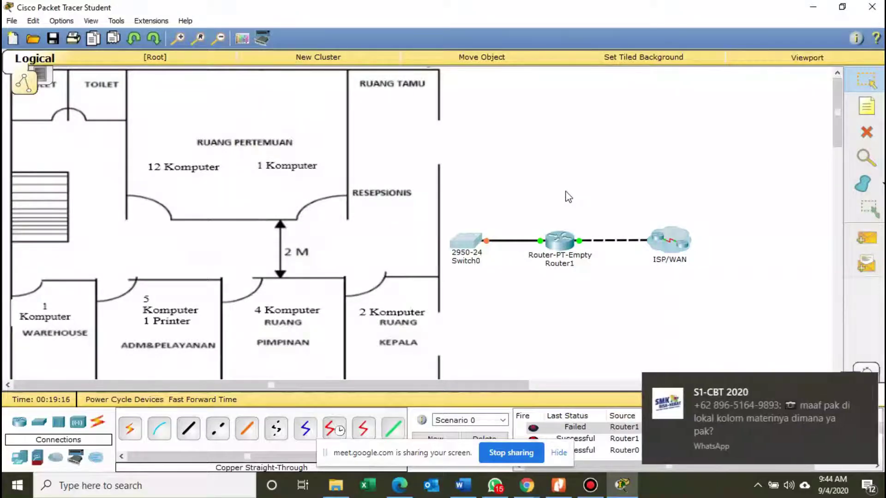
pyautogui.click(470, 251)
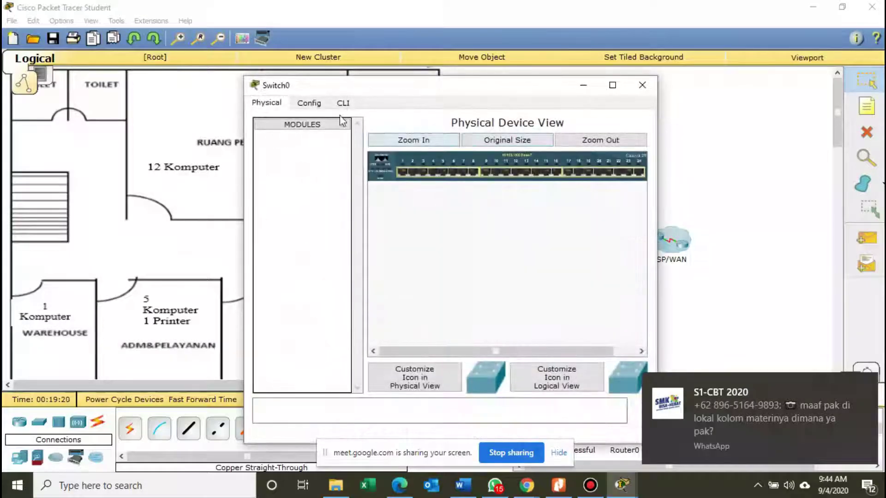
pyautogui.click(323, 107)
pyautogui.click(341, 104)
pyautogui.click(310, 104)
pyautogui.click(276, 104)
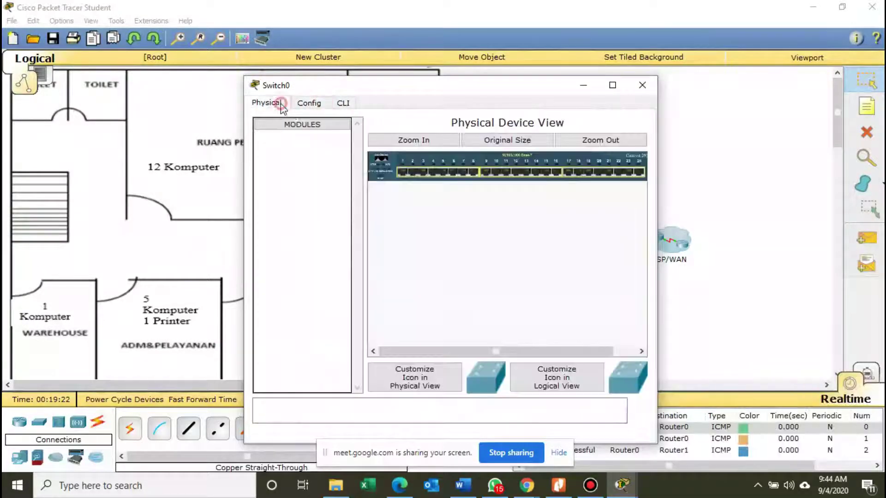
pyautogui.click(653, 86)
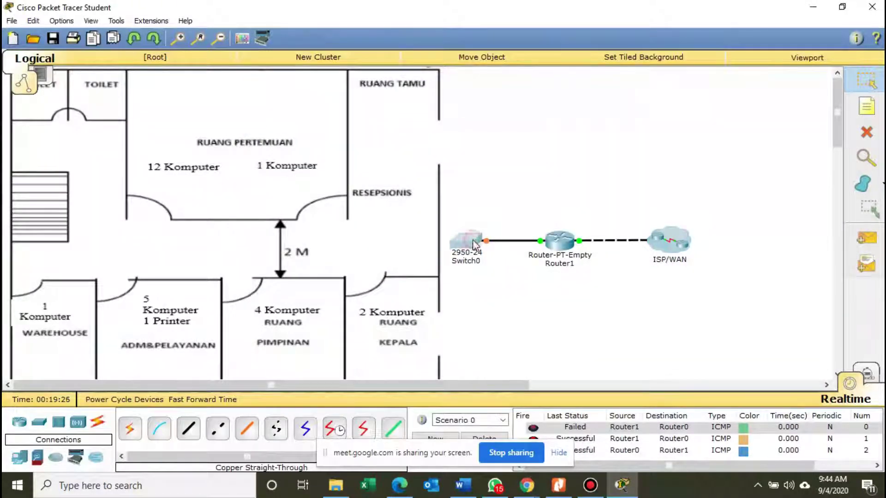
pyautogui.click(473, 246)
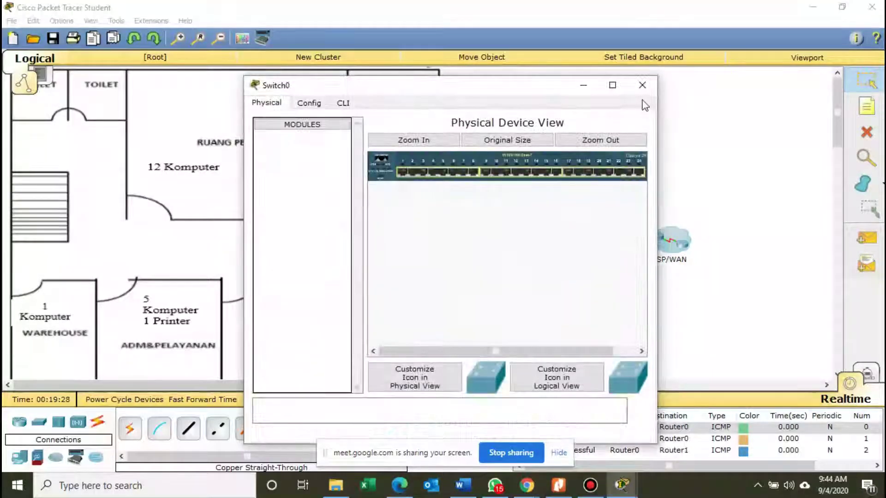
pyautogui.click(645, 88)
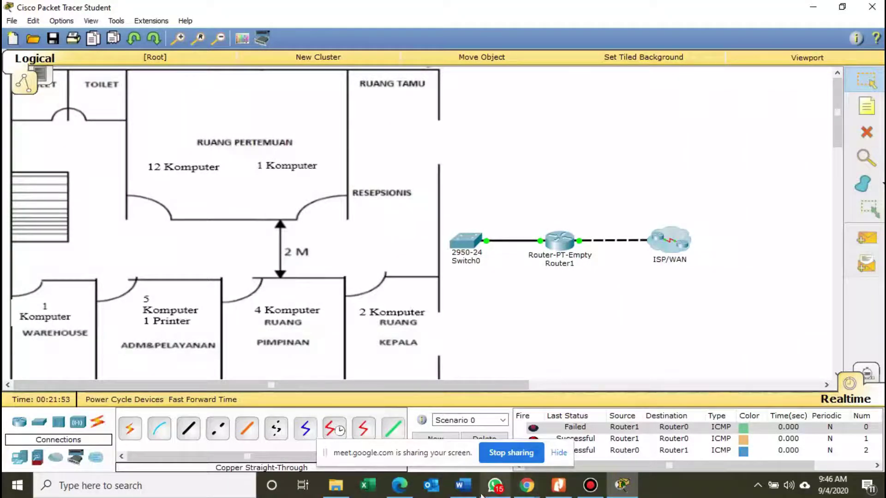
pyautogui.click(558, 485)
pyautogui.scroll(-2, 595, 304)
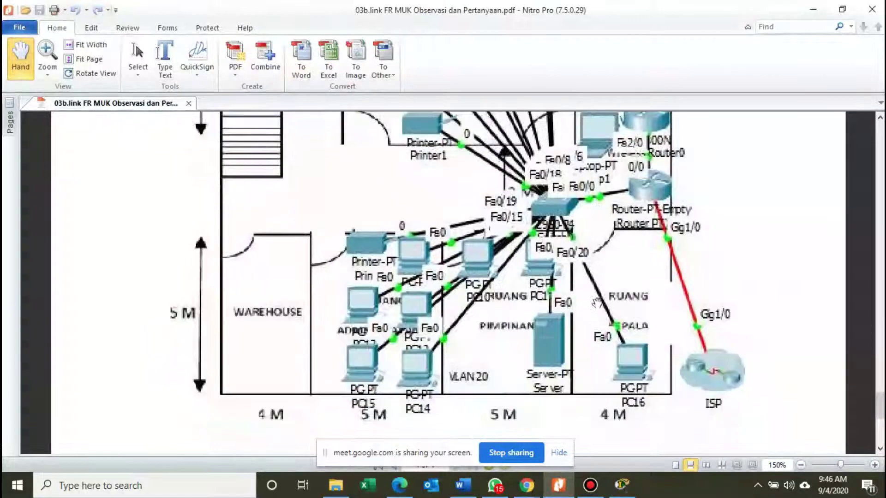
pyautogui.scroll(-1, 605, 316)
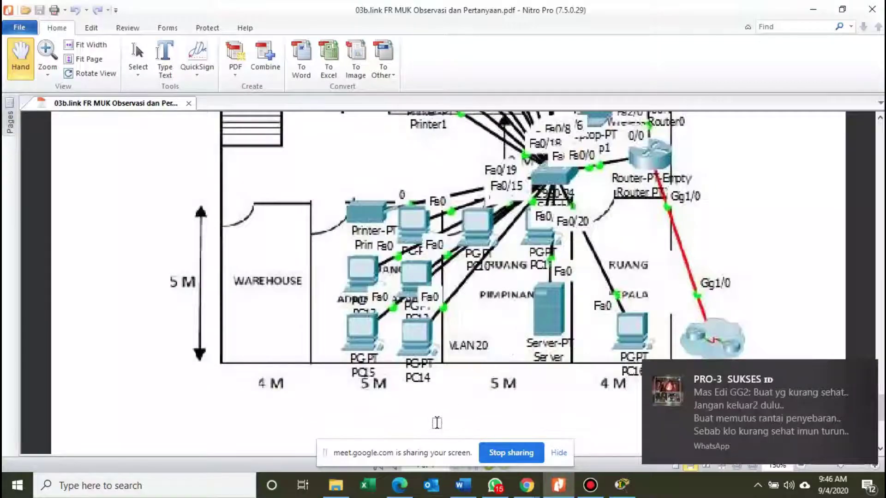
pyautogui.scroll(6, 539, 248)
pyautogui.scroll(18, 539, 247)
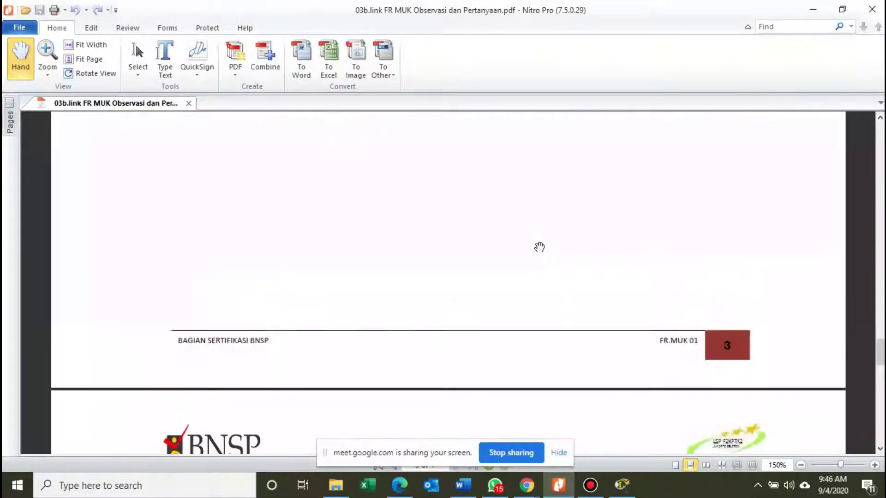
pyautogui.scroll(12, 539, 248)
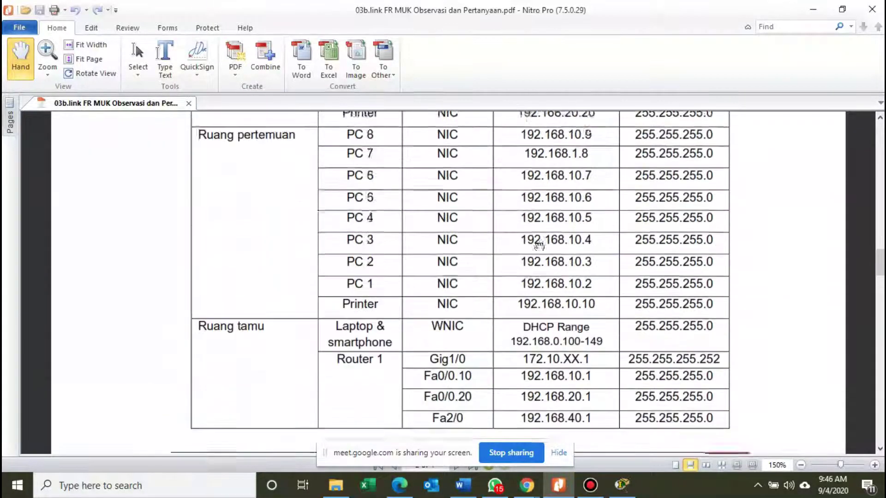
pyautogui.scroll(-2, 539, 247)
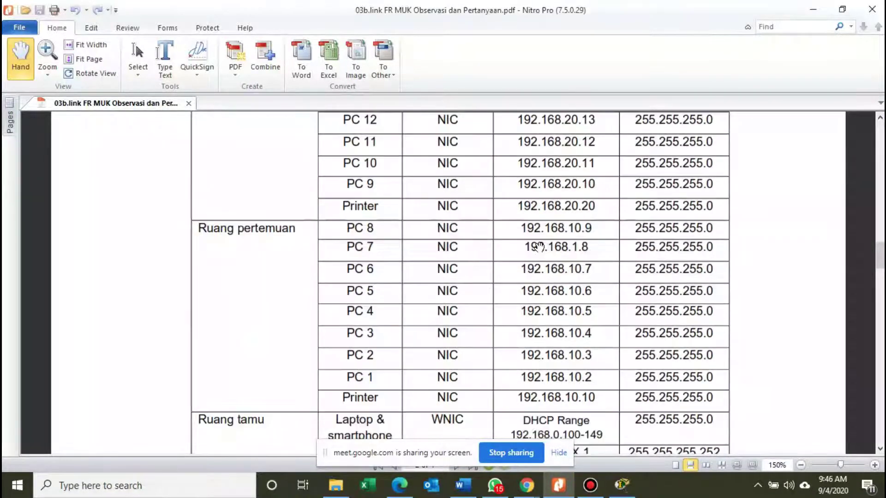
pyautogui.scroll(-2, 539, 247)
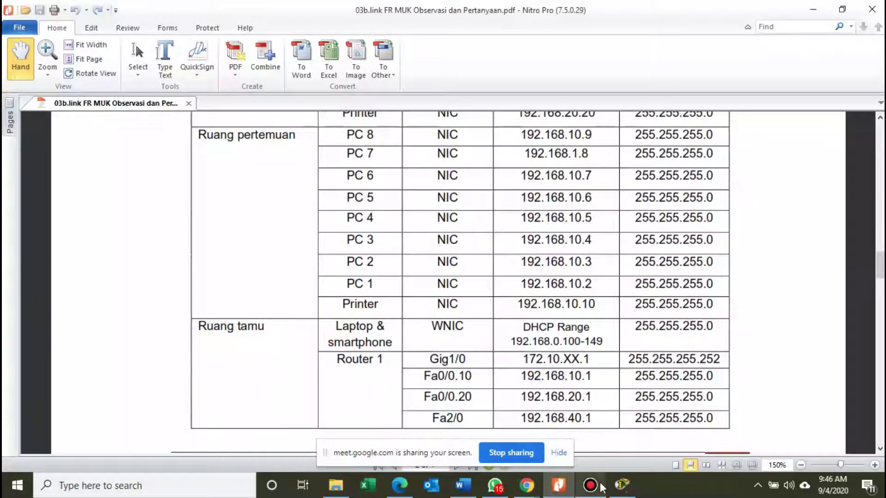
pyautogui.click(590, 406)
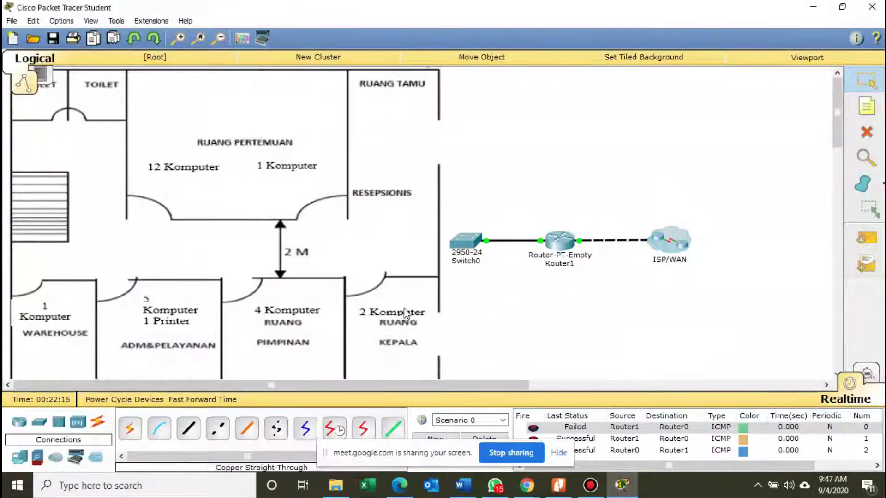
# Place generic PCs PC0 and PC1 in the KEPALA room, then bring up the PDF address table.
pyautogui.scroll(-2, 405, 314)
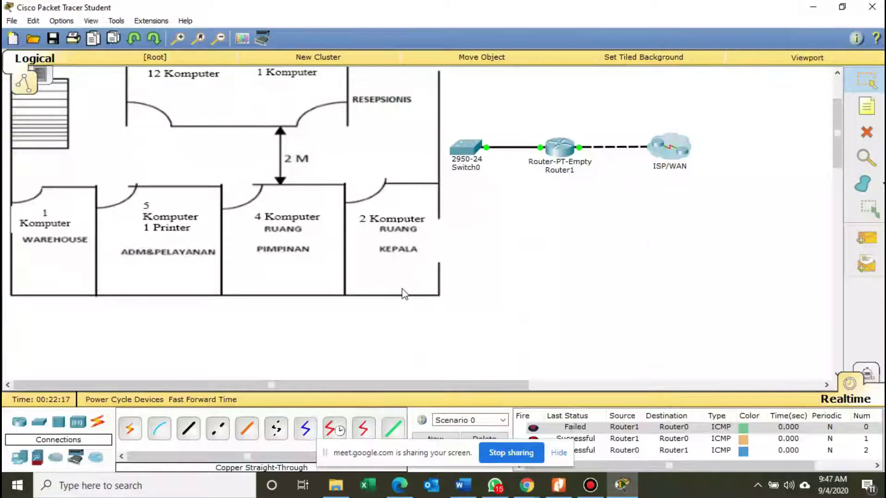
pyautogui.scroll(1, 404, 294)
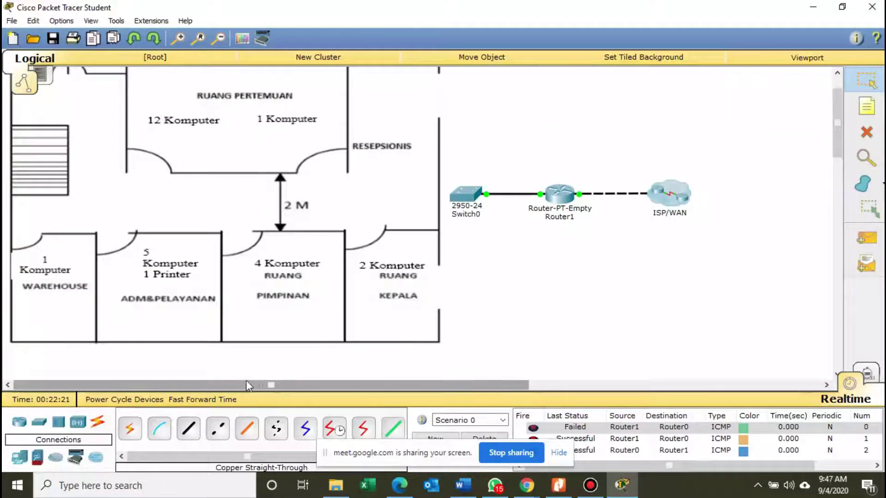
pyautogui.scroll(1, 507, 228)
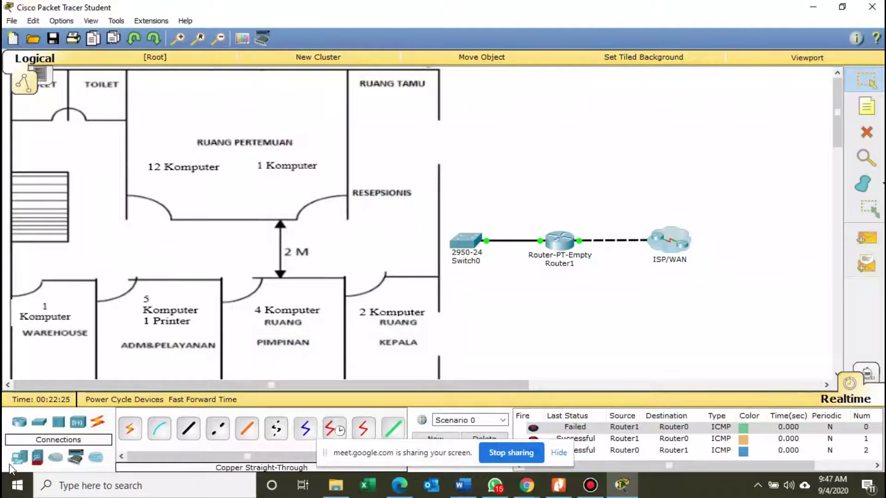
pyautogui.click(34, 460)
pyautogui.click(127, 436)
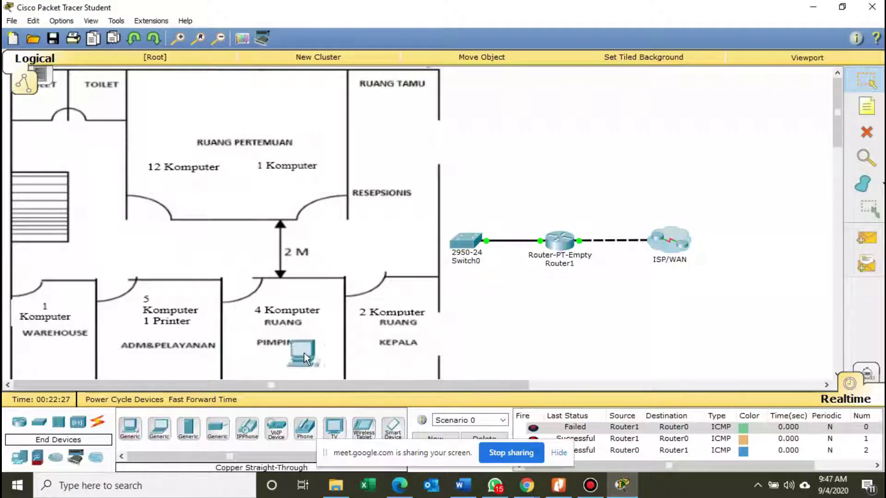
pyautogui.click(373, 324)
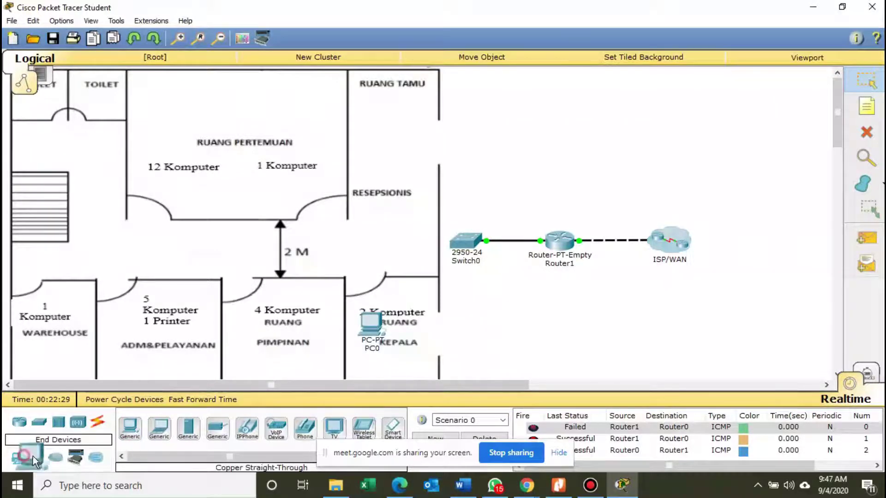
pyautogui.click(414, 329)
pyautogui.moveTo(382, 338); pyautogui.dragTo(406, 338)
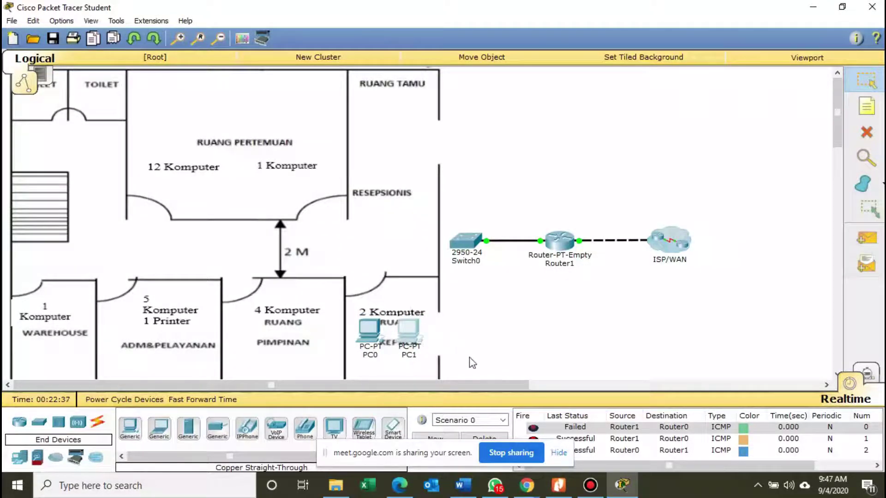
pyautogui.click(558, 484)
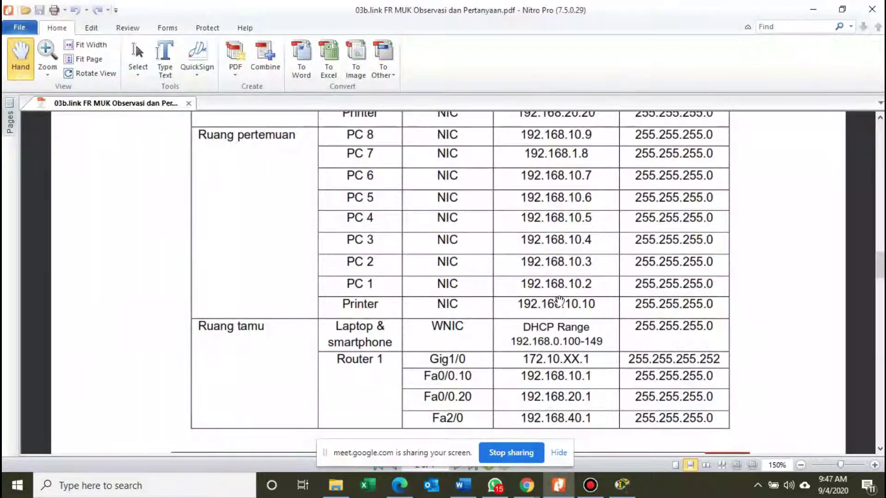
# Scroll the address table, highlight PC 16's .20 address, then return to the Packet Tracer topology.
pyautogui.scroll(1, 431, 291)
pyautogui.scroll(8, 430, 292)
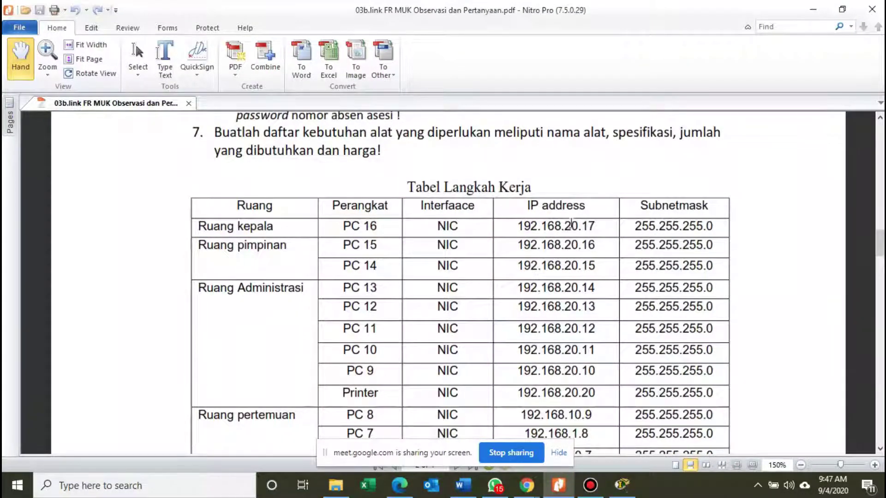
pyautogui.moveTo(562, 225)
pyautogui.mouseDown()
pyautogui.moveTo(595, 225)
pyautogui.moveTo(578, 226)
pyautogui.mouseUp()
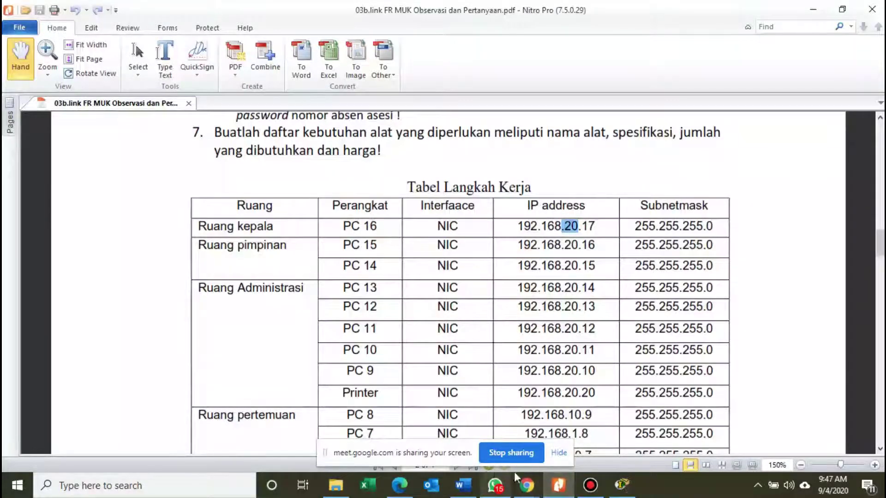
pyautogui.moveTo(625, 493)
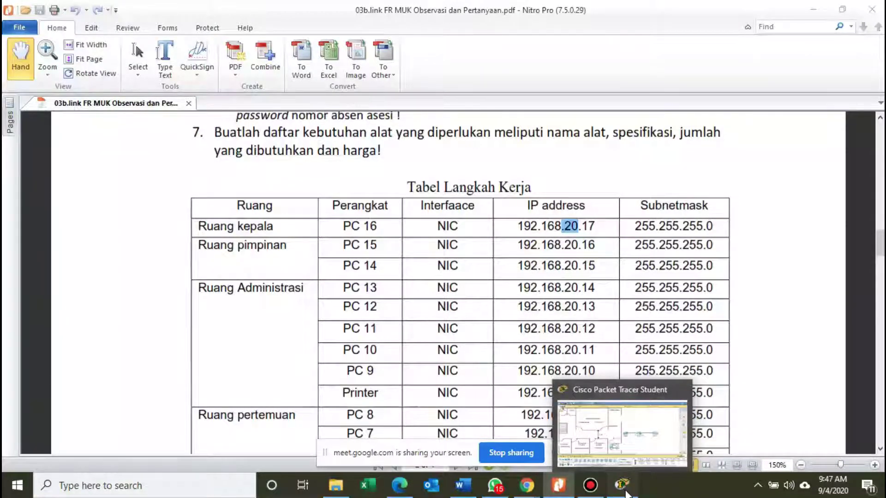
pyautogui.click(626, 494)
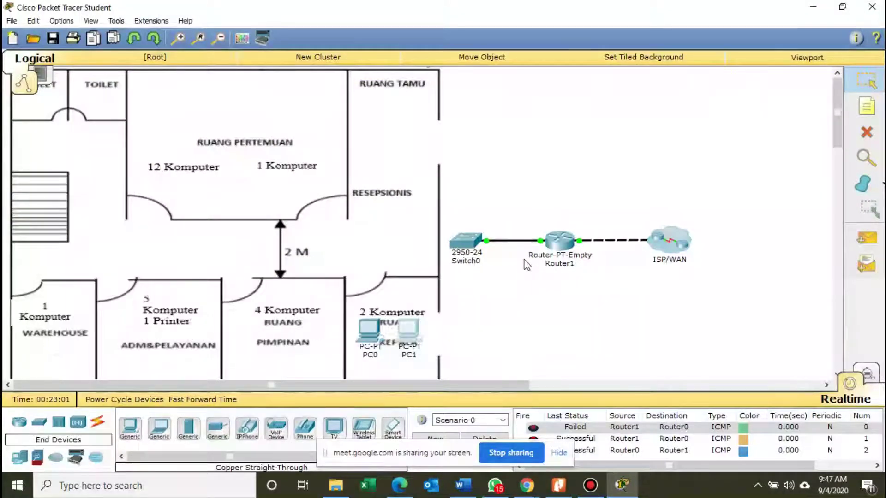
# Open Switch0's CLI, move its window aside, and bring up the Switch> prompt.
pyautogui.click(471, 248)
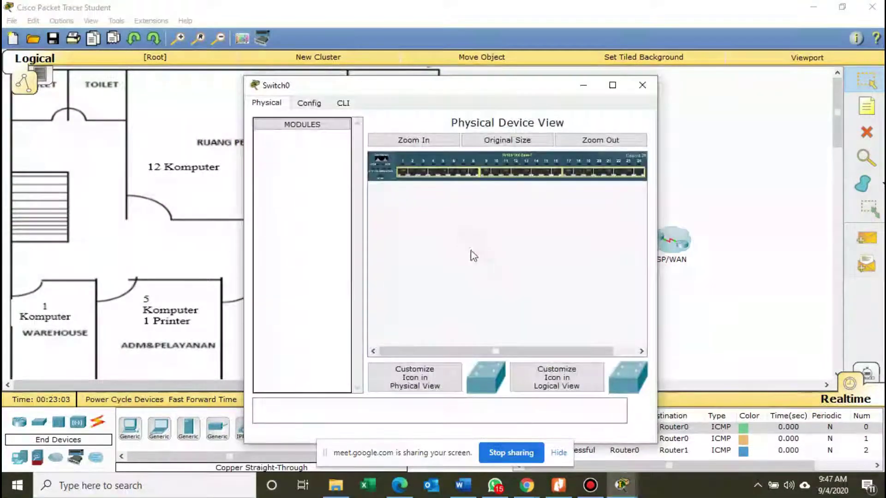
pyautogui.moveTo(468, 86); pyautogui.dragTo(566, 81)
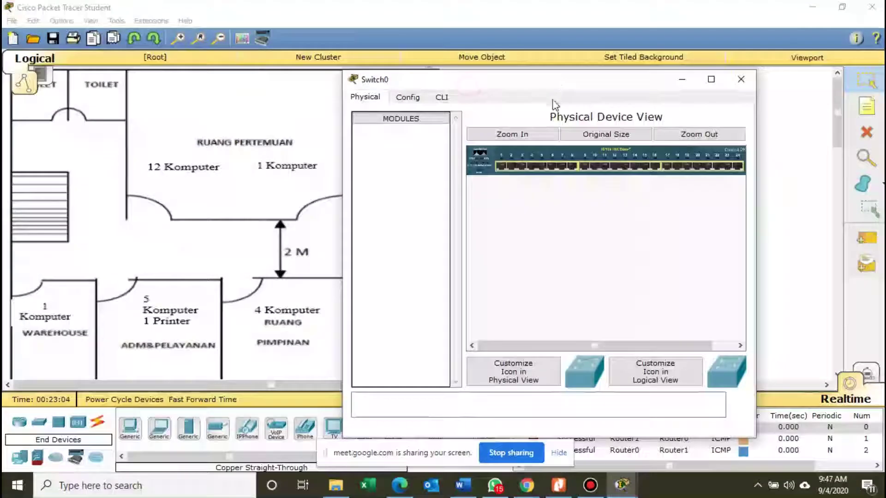
pyautogui.click(441, 98)
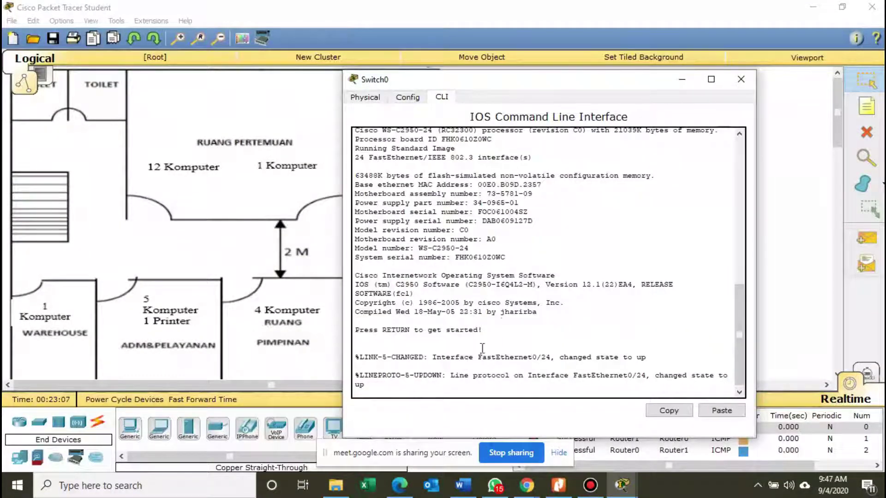
pyautogui.moveTo(545, 87); pyautogui.dragTo(641, 73)
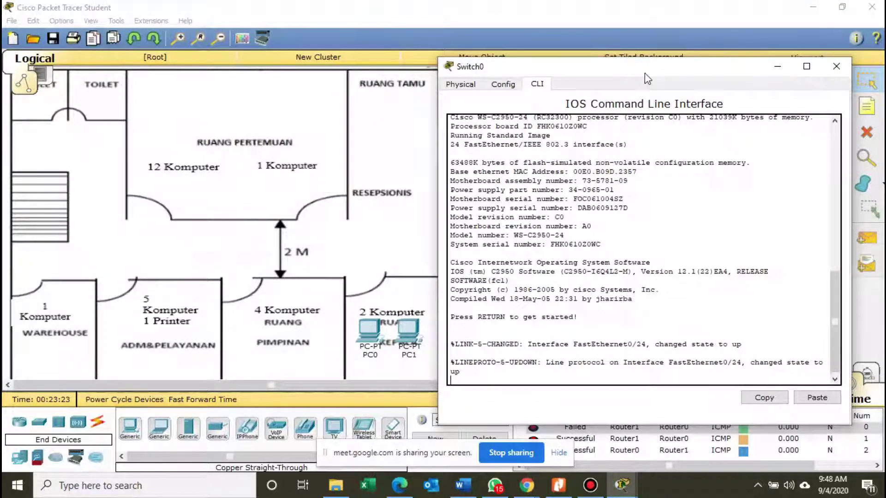
pyautogui.press('Return')
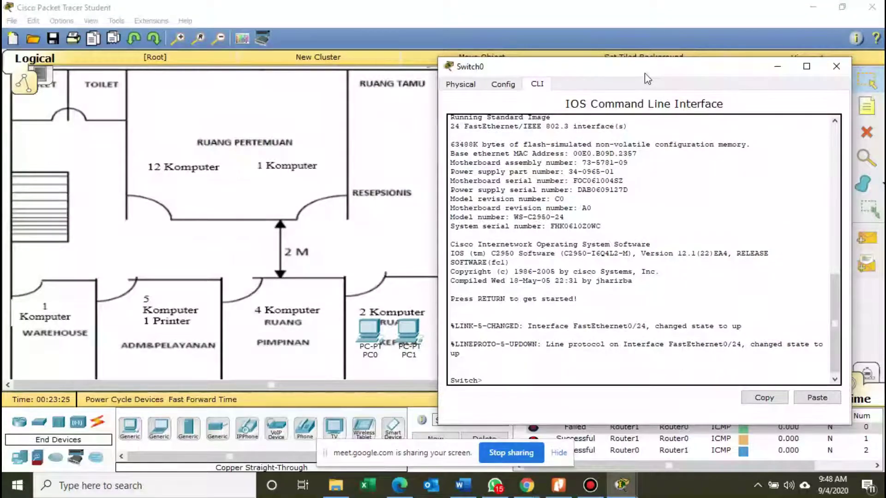
pyautogui.moveTo(645, 75); pyautogui.dragTo(581, 73)
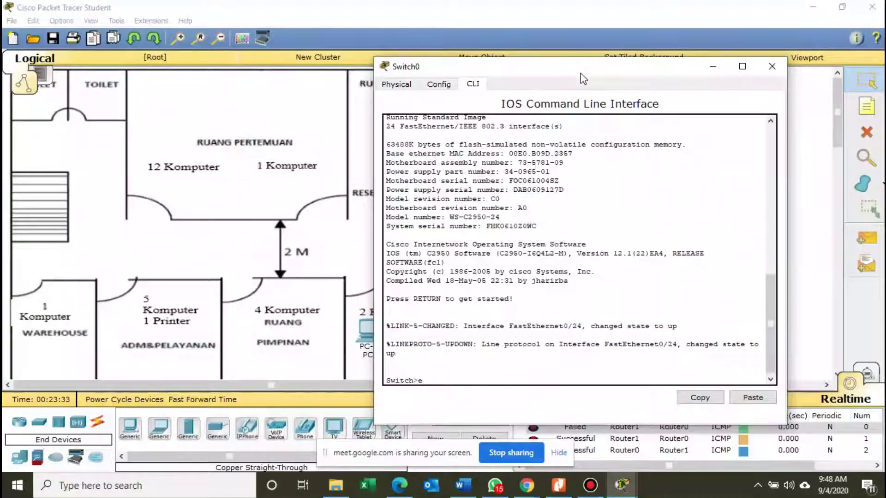
# Enter global configuration mode and create VLAN 10 with the name vlan.
pyautogui.write('n')
pyautogui.press('Return')
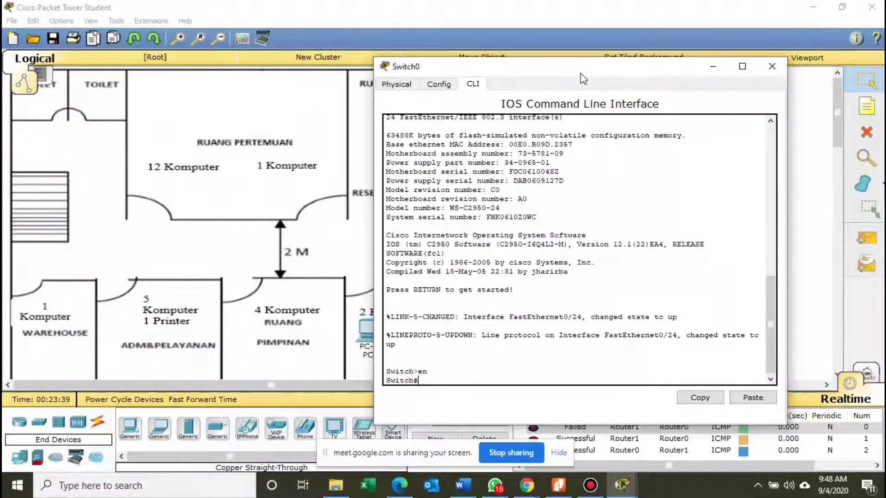
pyautogui.write('configure termina')
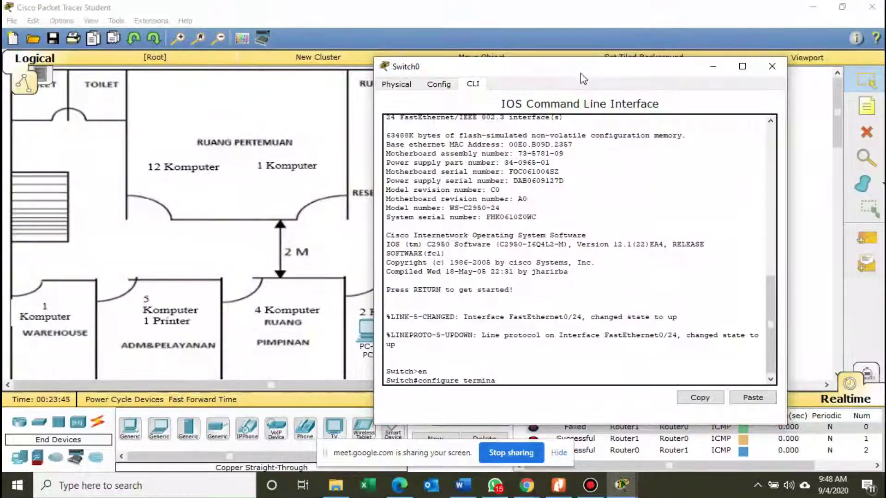
pyautogui.write('l')
pyautogui.press('Return')
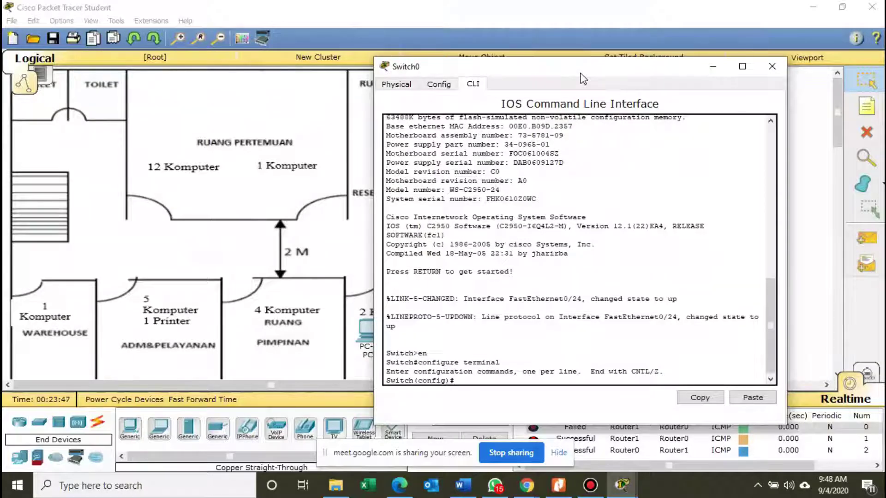
pyautogui.write('vlan 10')
pyautogui.press('Return')
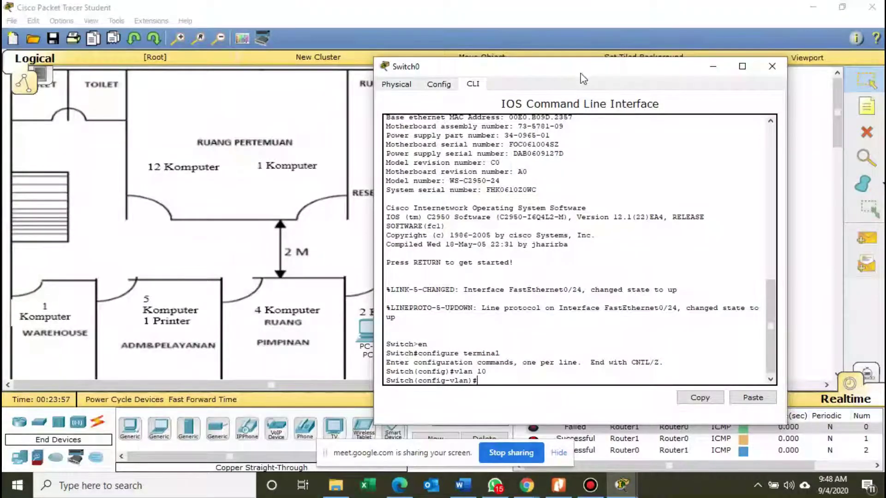
pyautogui.write('name v')
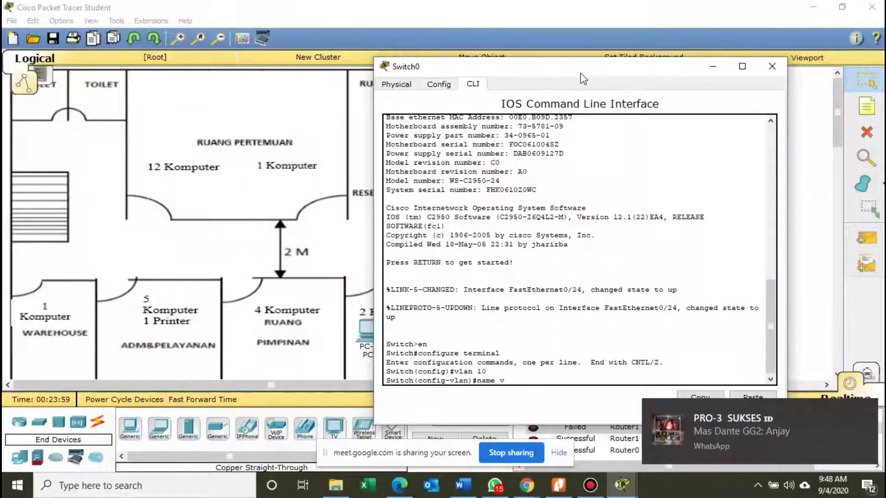
pyautogui.write('lan')
pyautogui.press('Return')
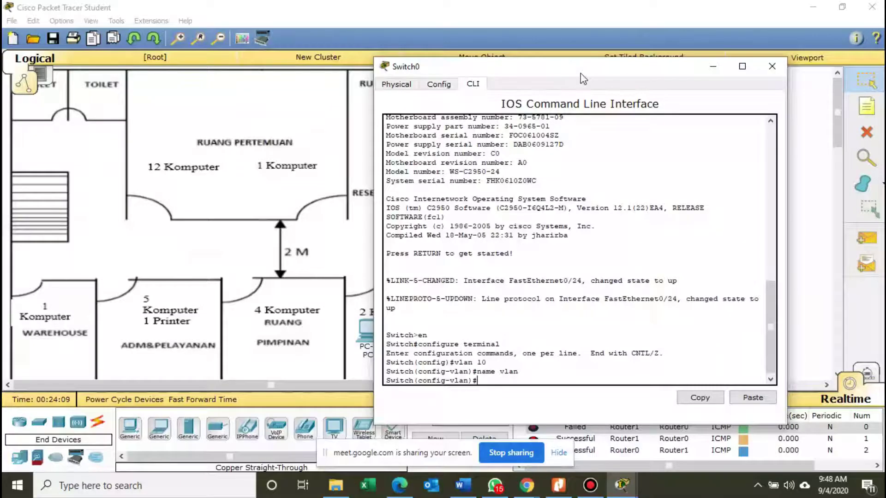
# Create VLAN 20 named vlan20.
pyautogui.write('vlan 20')
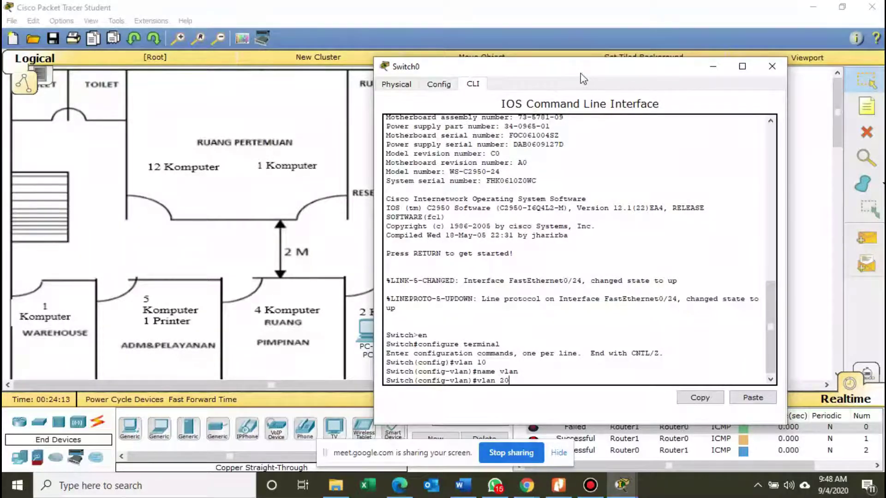
pyautogui.press('Return')
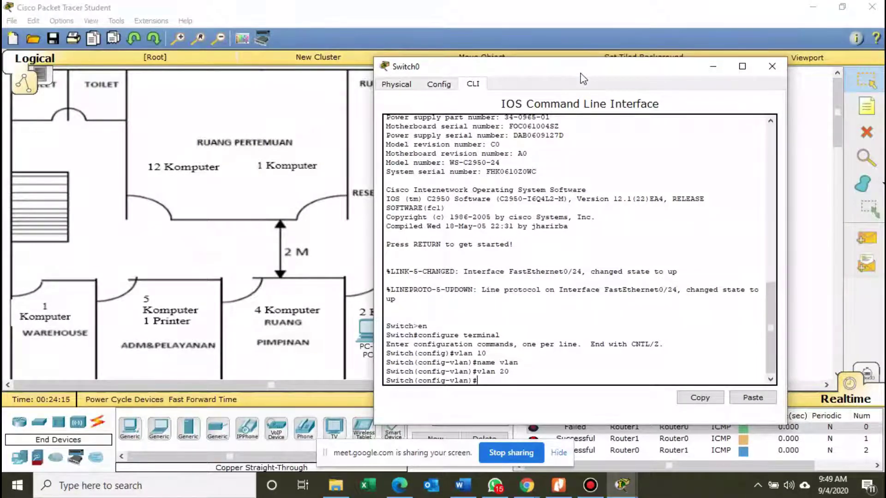
pyautogui.write('name')
pyautogui.write('vlan2')
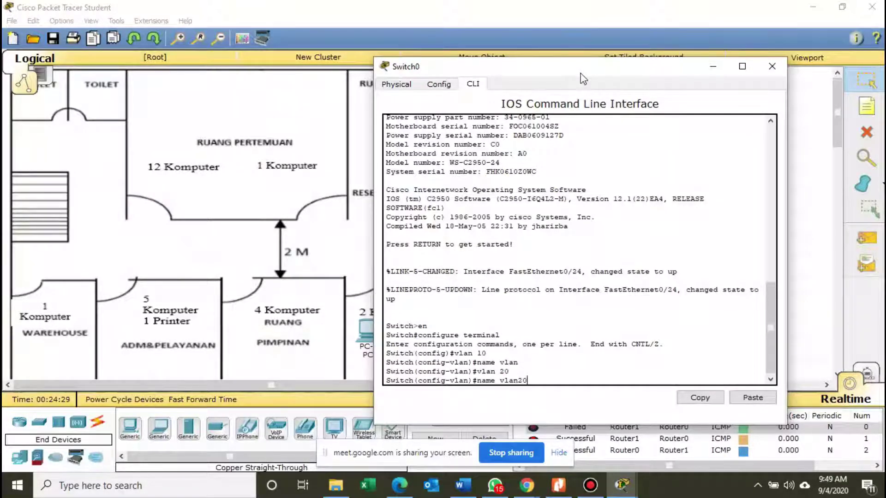
pyautogui.write('0')
pyautogui.press('Return')
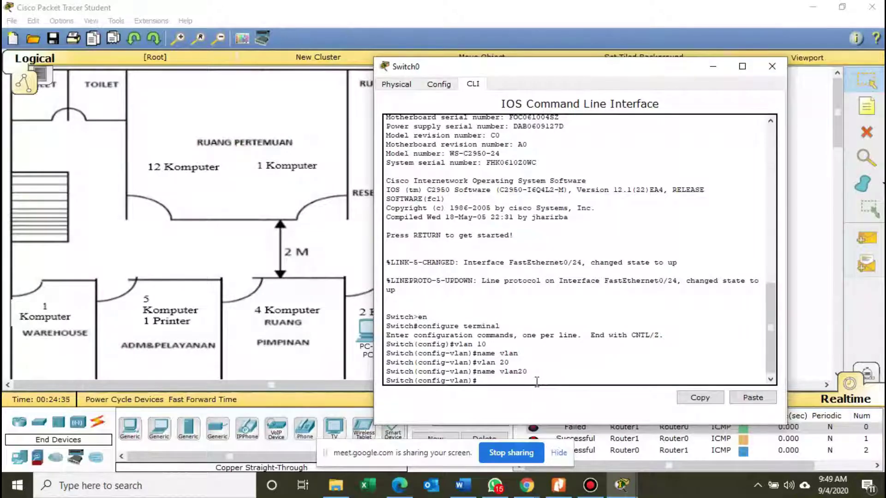
# Rename VLAN 10 to vlan10 and exit back to the Switch# prompt.
pyautogui.write('vlan 10')
pyautogui.press('Return')
pyautogui.write('name')
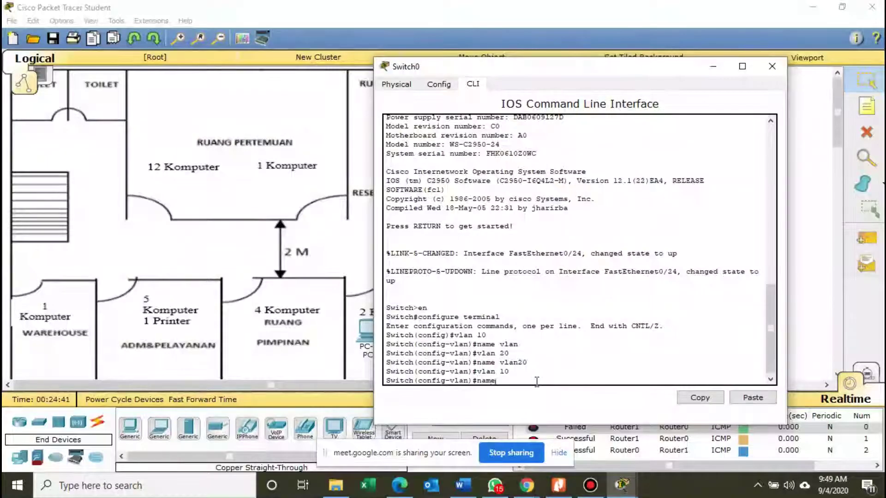
pyautogui.write(' bvlan10')
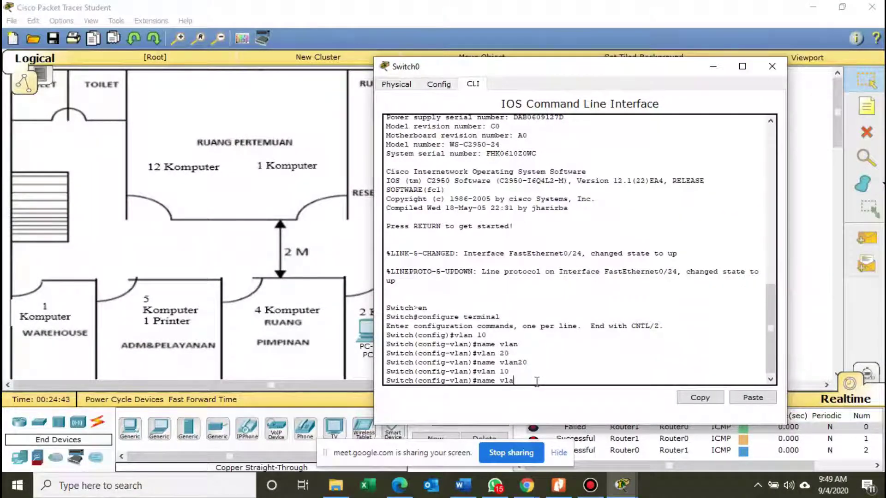
pyautogui.press('Return')
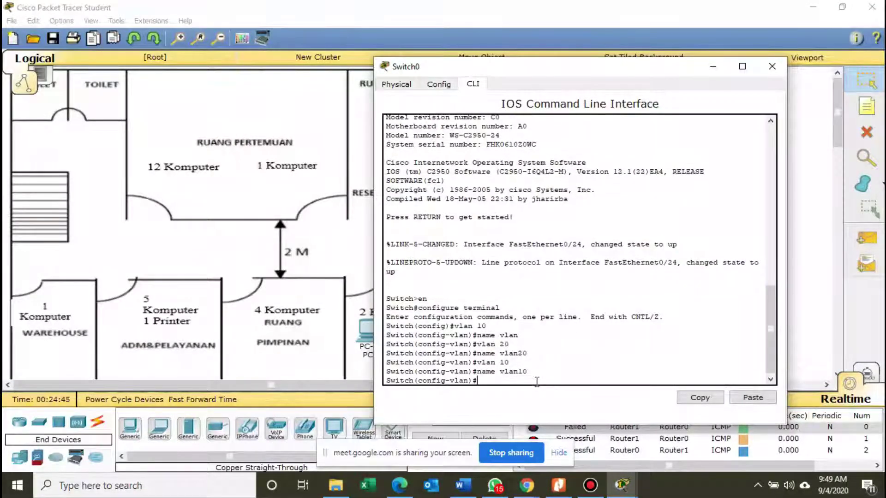
pyautogui.write('exit')
pyautogui.press('Return')
pyautogui.write('e')
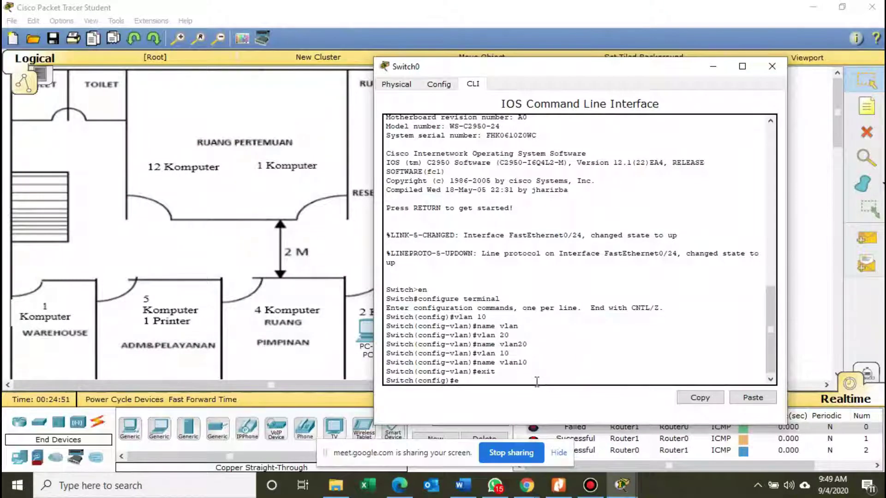
pyautogui.write('xit')
pyautogui.press('Return')
pyautogui.press('Return')
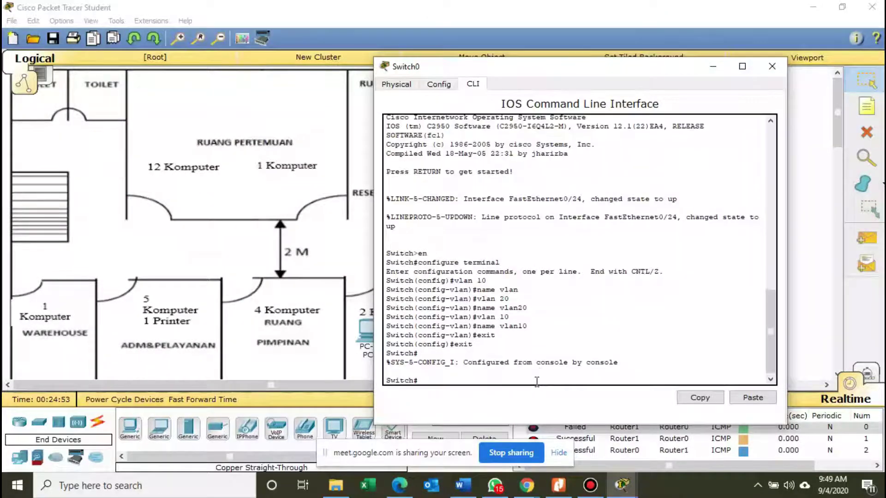
pyautogui.write('show')
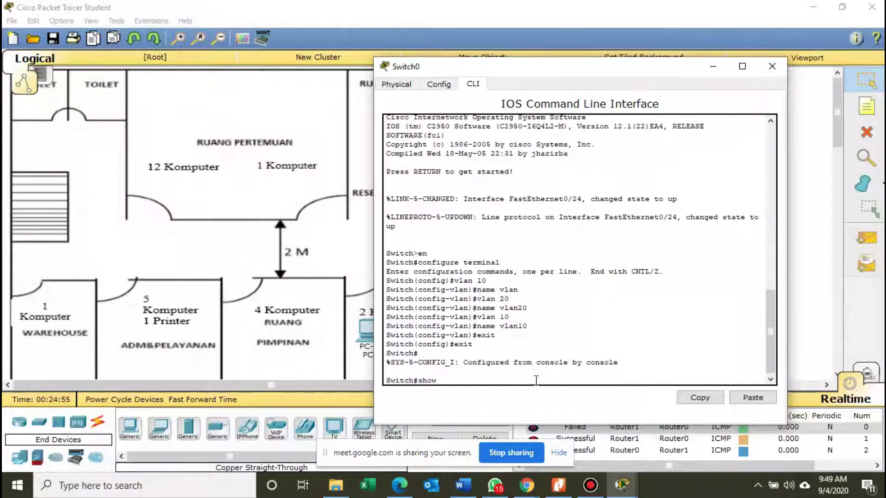
pyautogui.write(' vlan')
# Run show vlan, page through it to confirm vlan10 and vlan20 are active, then return to the workspace.
pyautogui.press('Return')
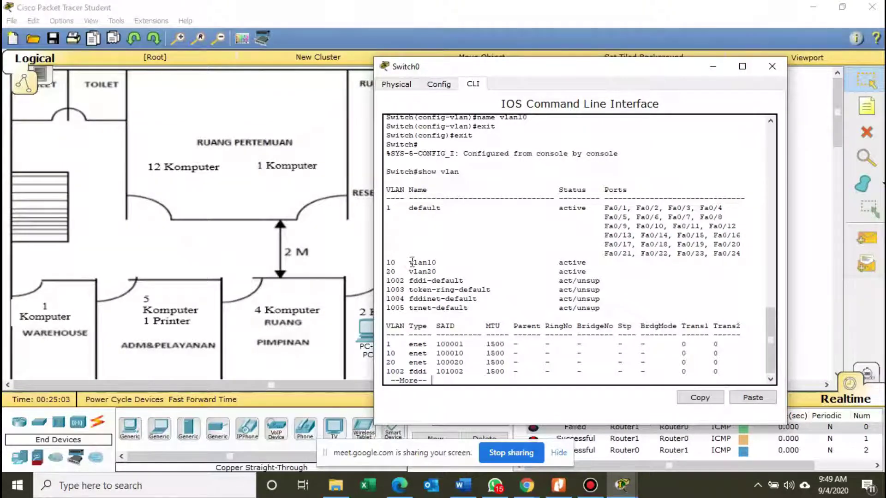
pyautogui.moveTo(413, 262); pyautogui.dragTo(432, 272)
pyautogui.click(392, 271)
pyautogui.moveTo(387, 280); pyautogui.dragTo(433, 273)
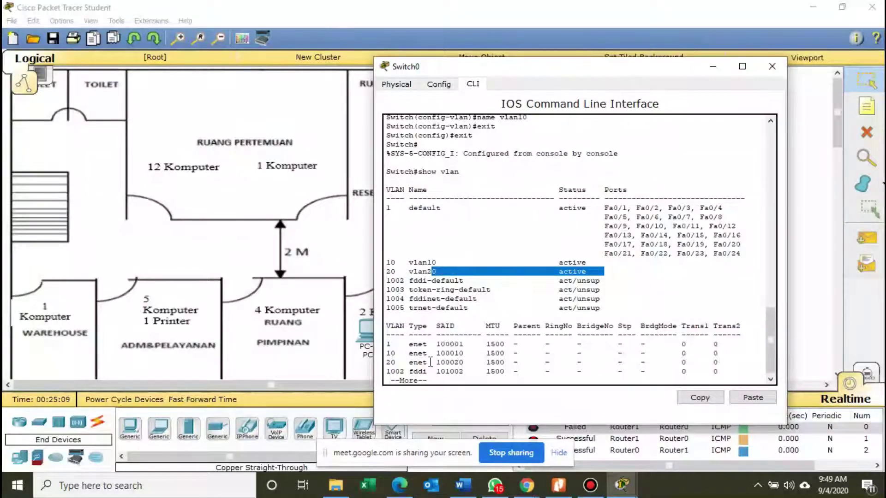
pyautogui.press('Return')
pyautogui.press('Return')
pyautogui.press('Return')
pyautogui.press('Return')
pyautogui.press('space')
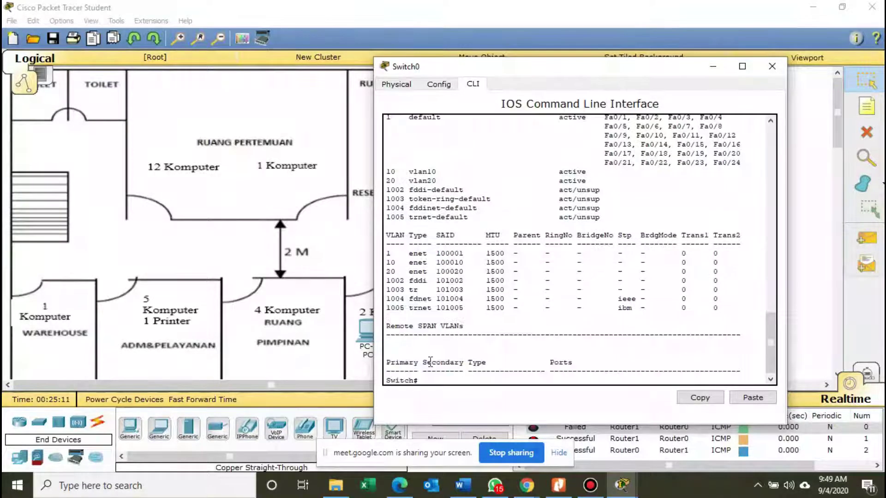
pyautogui.click(265, 112)
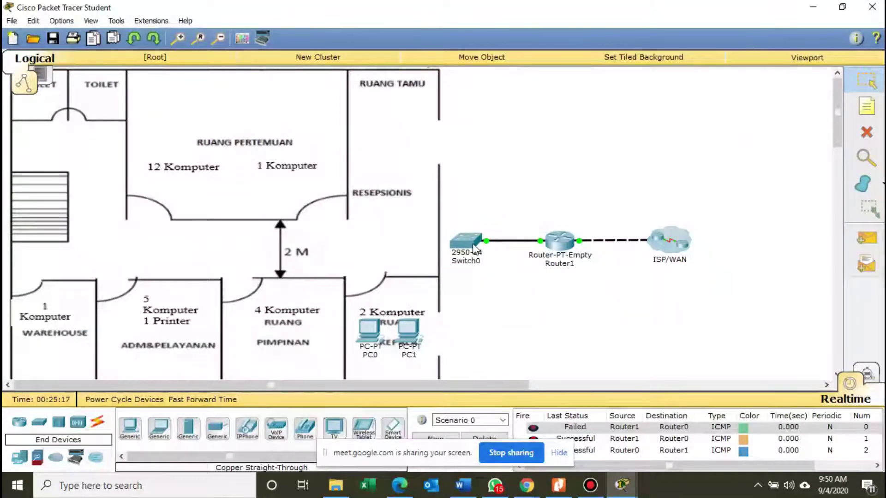
pyautogui.moveTo(474, 248)
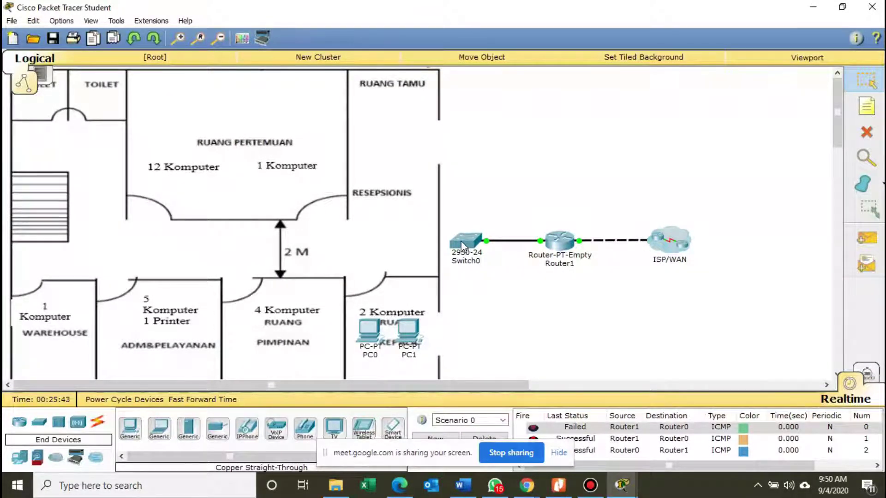
pyautogui.click(461, 244)
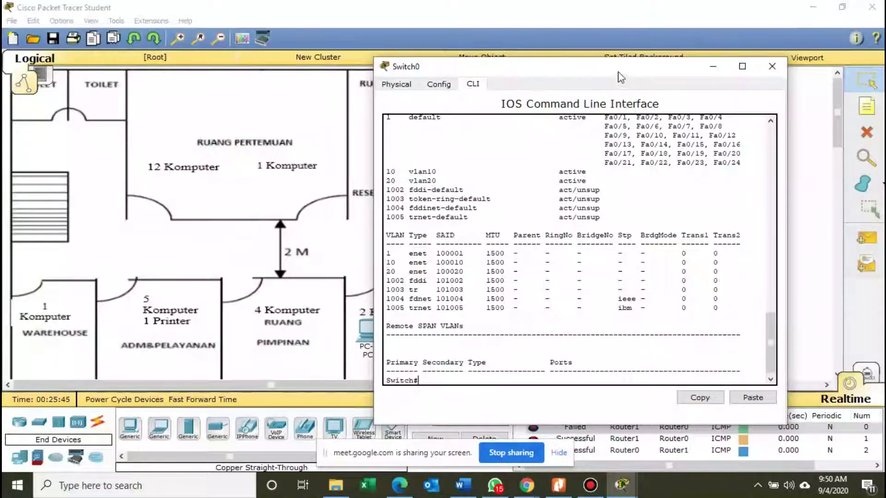
pyautogui.moveTo(621, 75); pyautogui.dragTo(616, 81)
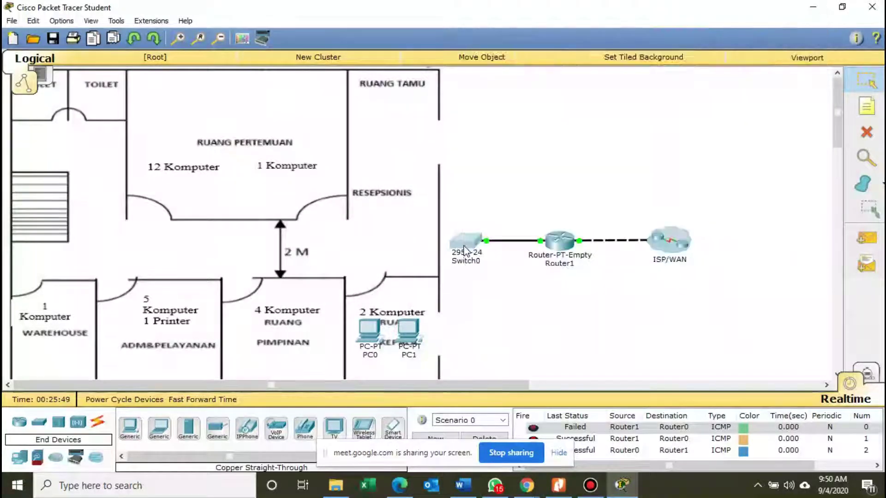
pyautogui.moveTo(468, 251)
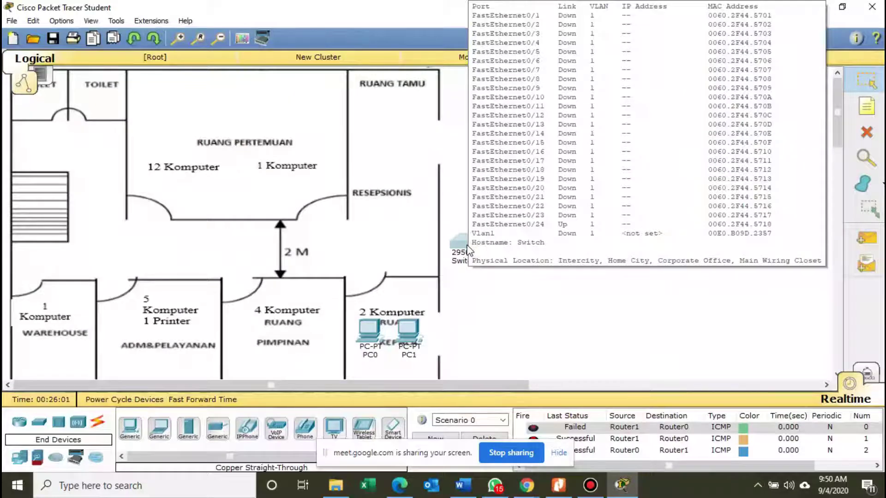
pyautogui.click(460, 246)
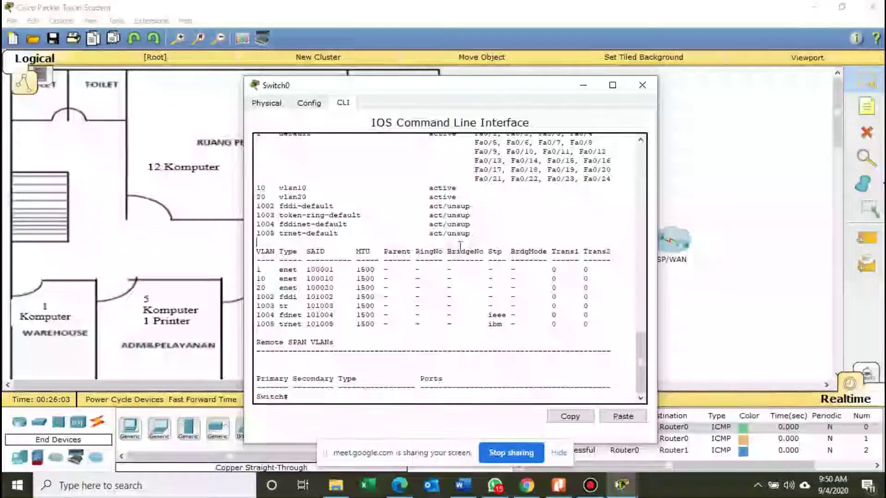
pyautogui.moveTo(639, 352); pyautogui.dragTo(640, 354)
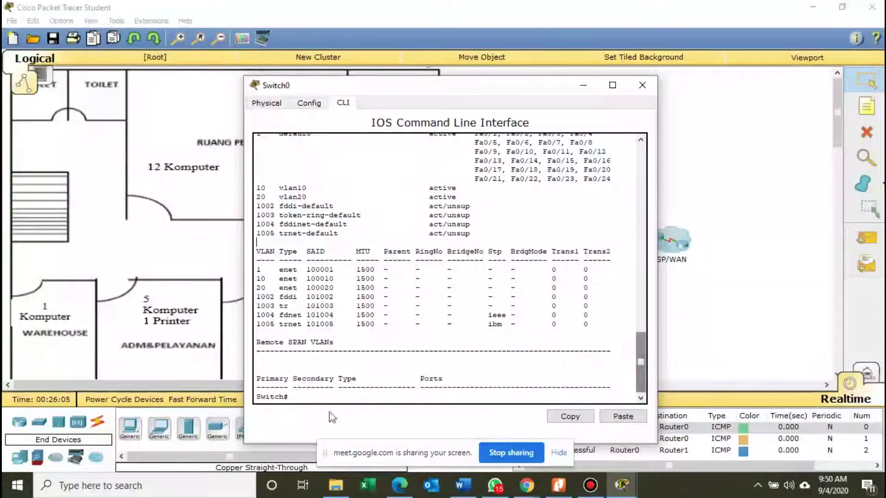
pyautogui.press('Return')
pyautogui.press('Return')
pyautogui.press('Return')
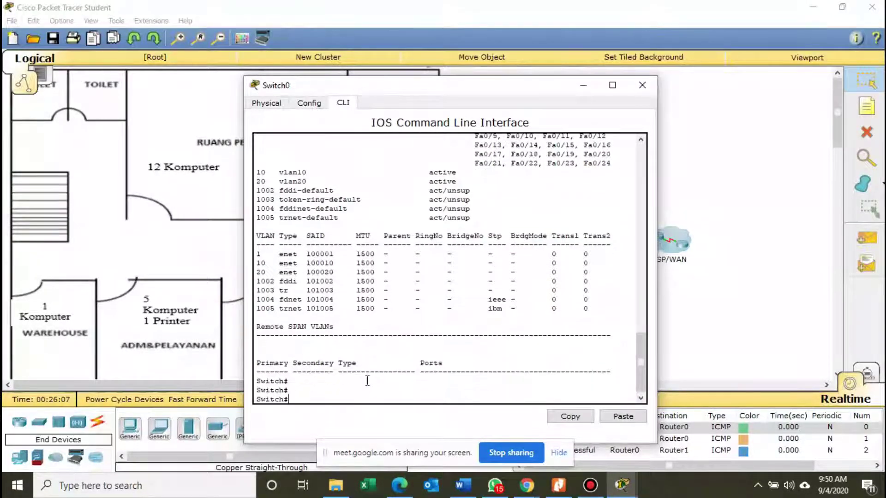
pyautogui.write('configur')
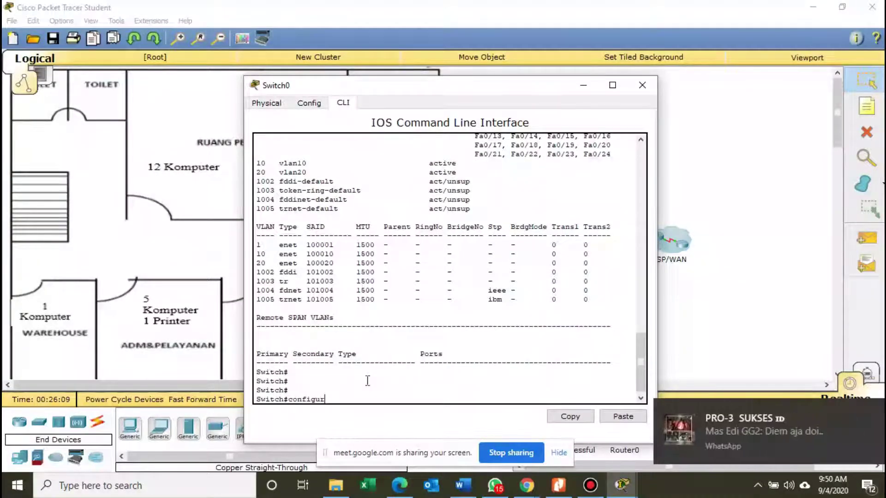
pyautogui.write('e terminal')
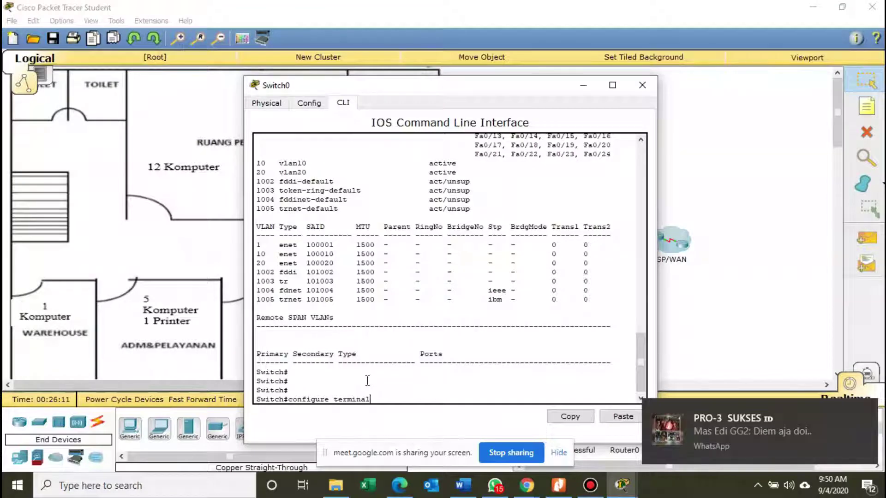
# In global configuration, set Fa0/1 with switchport access vlan 10 and exit the interface.
pyautogui.press('Return')
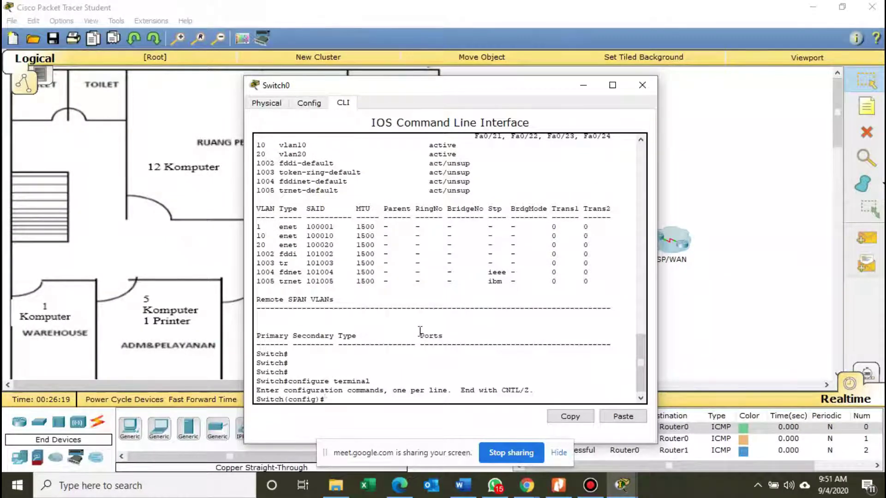
pyautogui.write('int fa0/1')
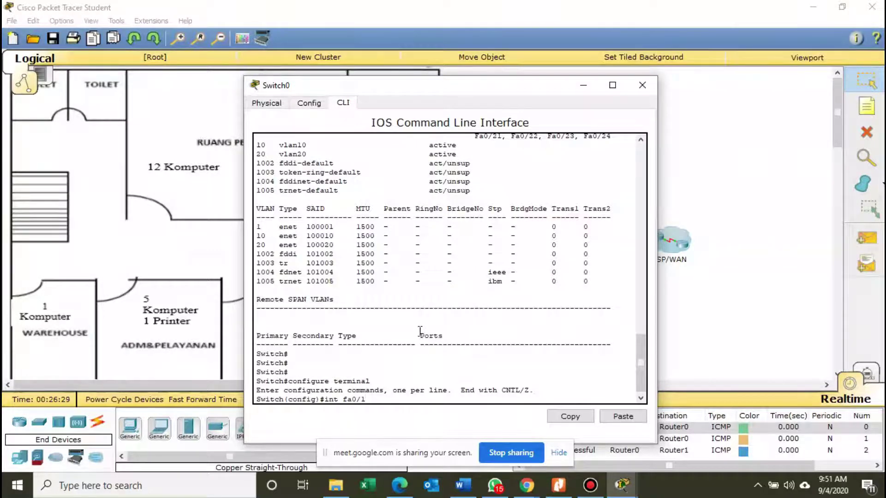
pyautogui.press('Return')
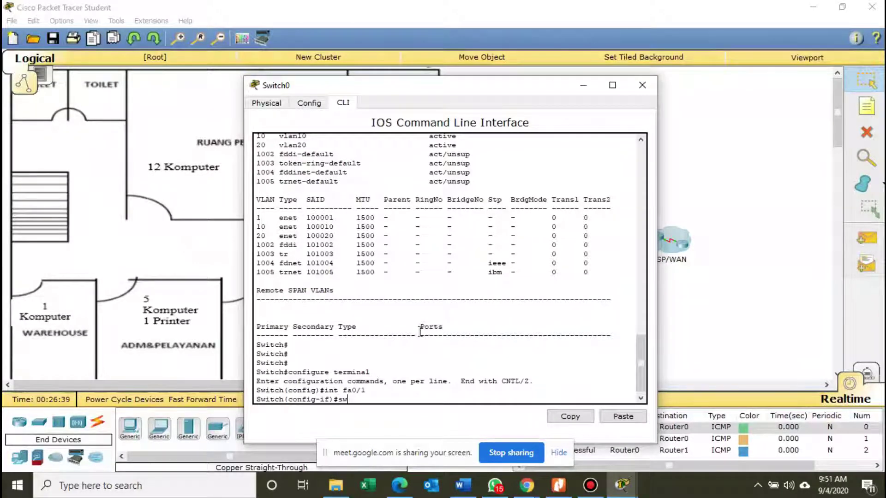
pyautogui.write('witchport')
pyautogui.write('ac')
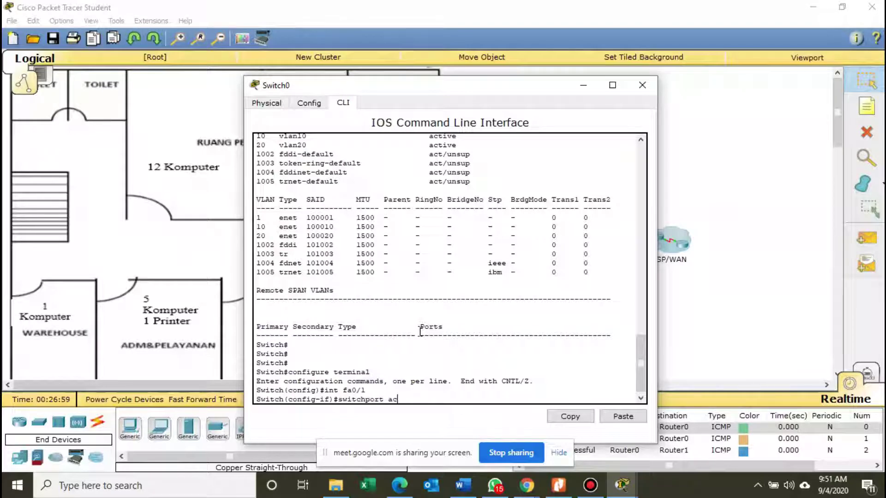
pyautogui.write('ce')
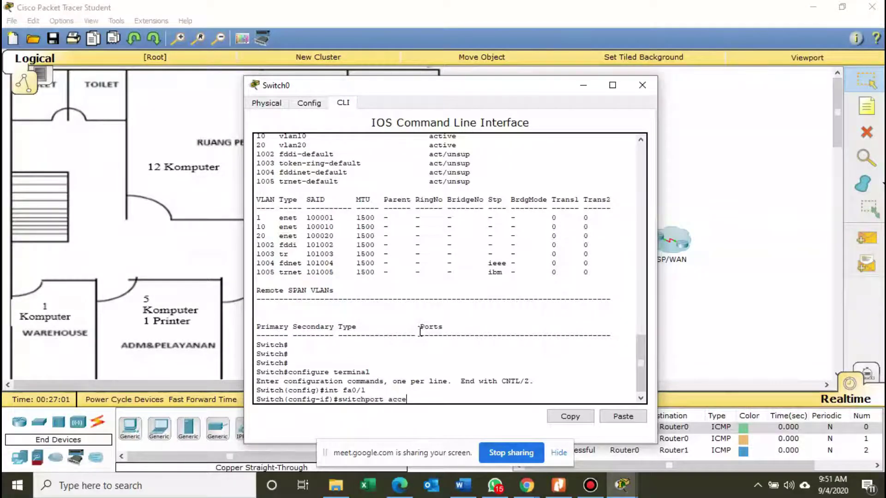
pyautogui.write('ss vlan 10')
pyautogui.press('Return')
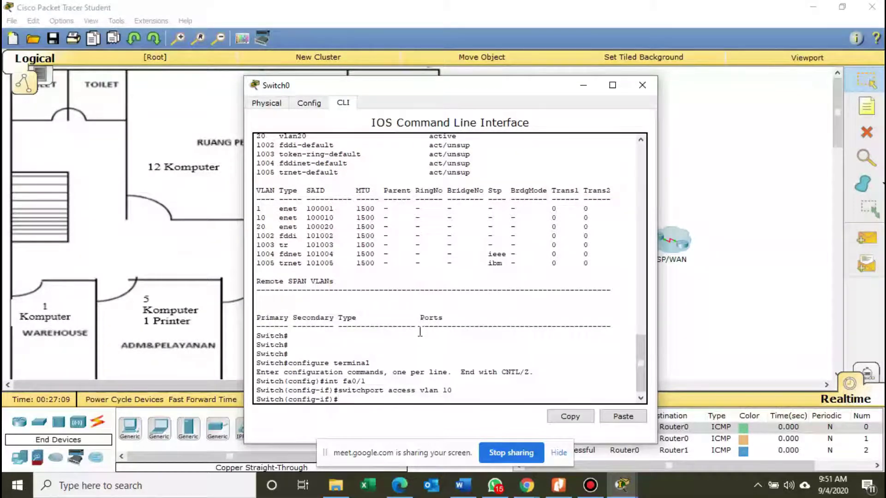
pyautogui.write('exit')
pyautogui.press('Return')
pyautogui.write('in')
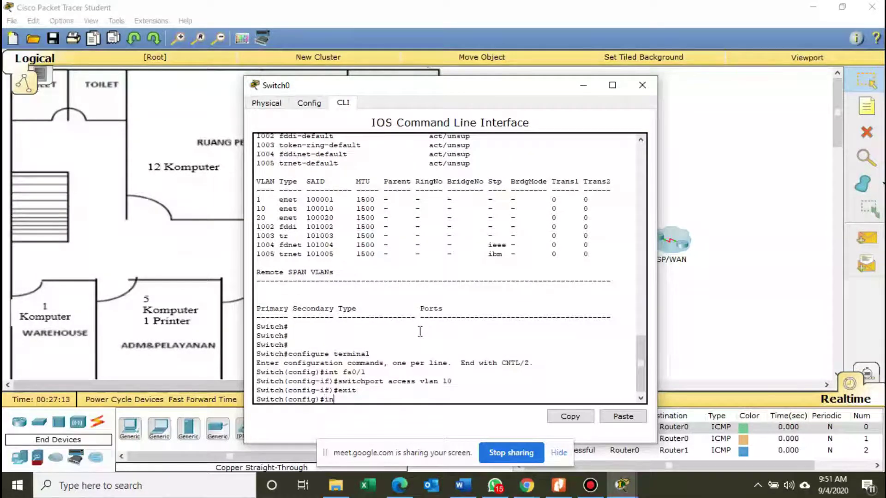
pyautogui.write('t fa0/2')
# Make Fa0/2 an access port on VLAN 10, fixing the typo in the command.
pyautogui.press('Return')
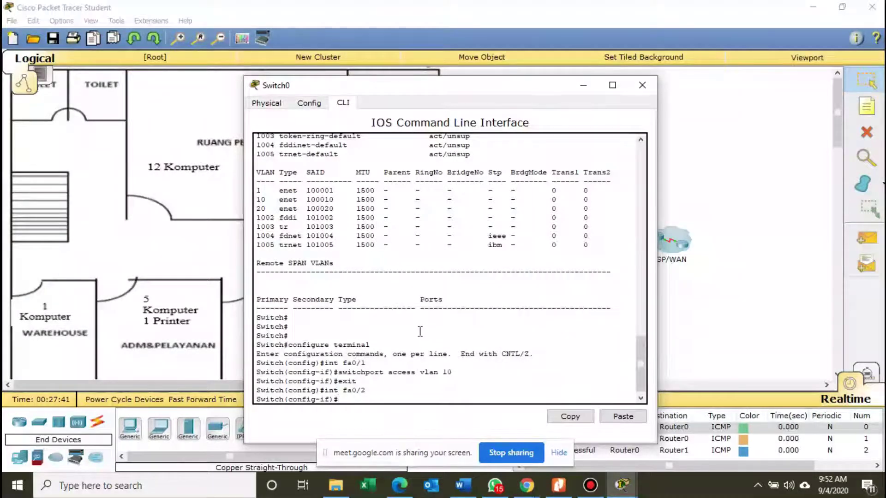
pyautogui.write('switc')
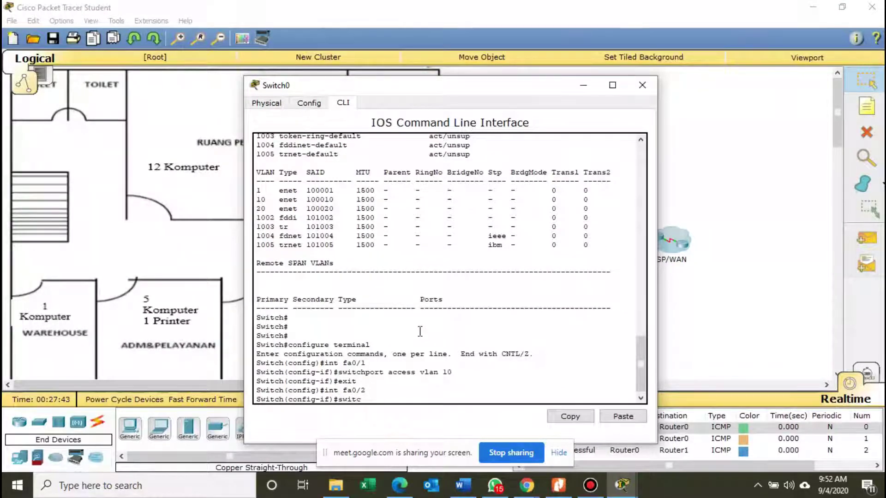
pyautogui.write('hport acces ')
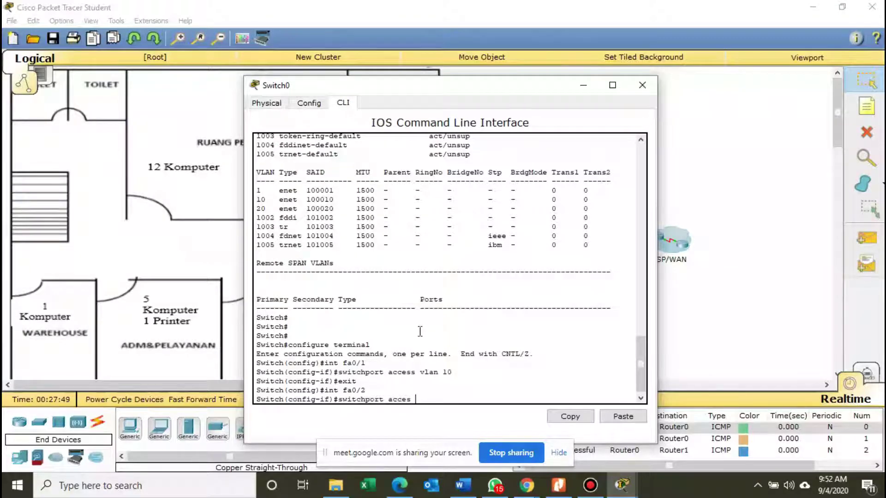
pyautogui.write('vlan 10')
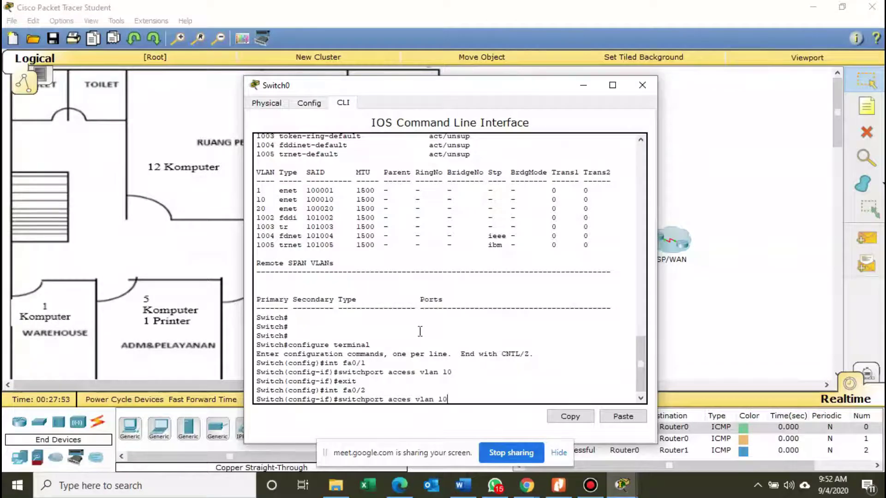
pyautogui.press('Return')
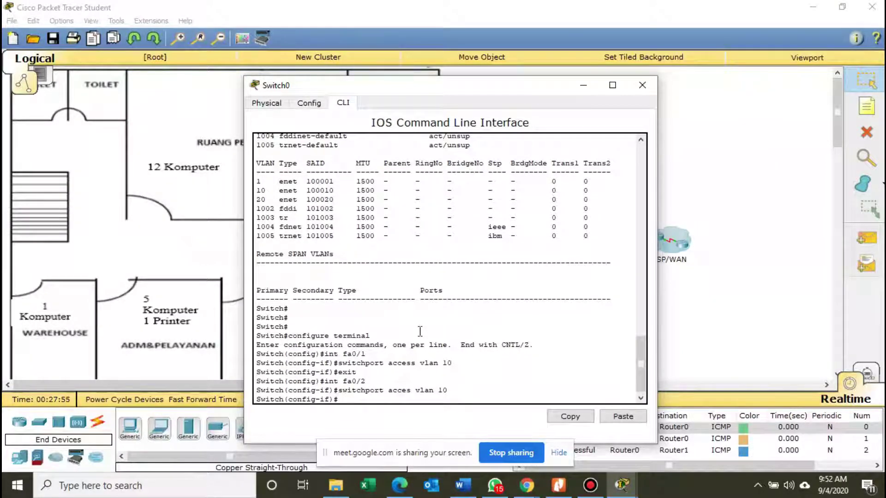
pyautogui.write('exit')
pyautogui.press('Return')
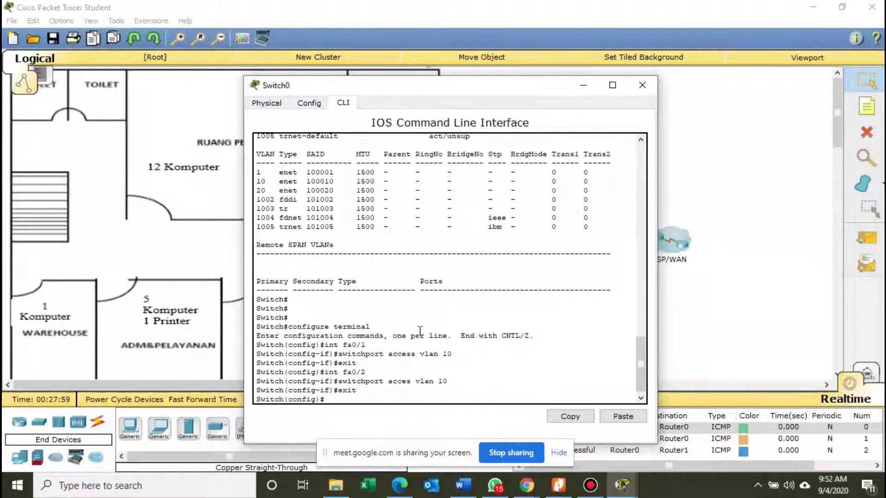
# Make Fa0/3 an access port on VLAN 10.
pyautogui.write('int fa0')
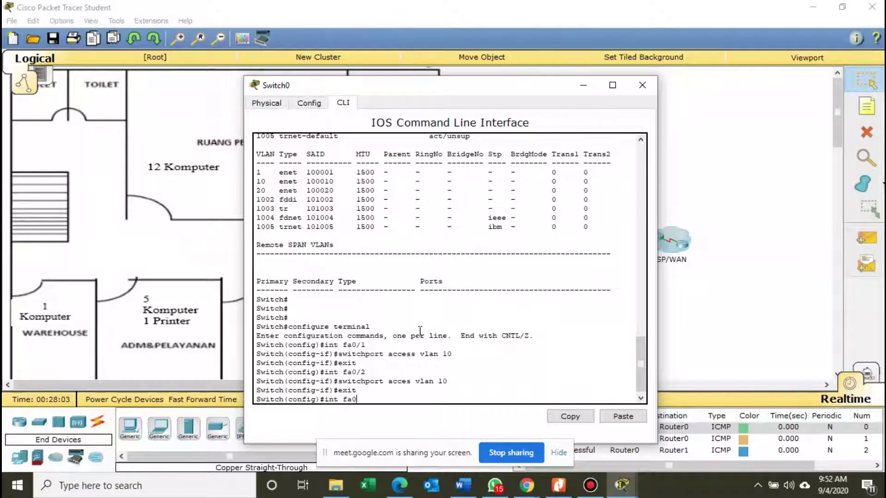
pyautogui.write('/3')
pyautogui.press('Return')
pyautogui.write('switc')
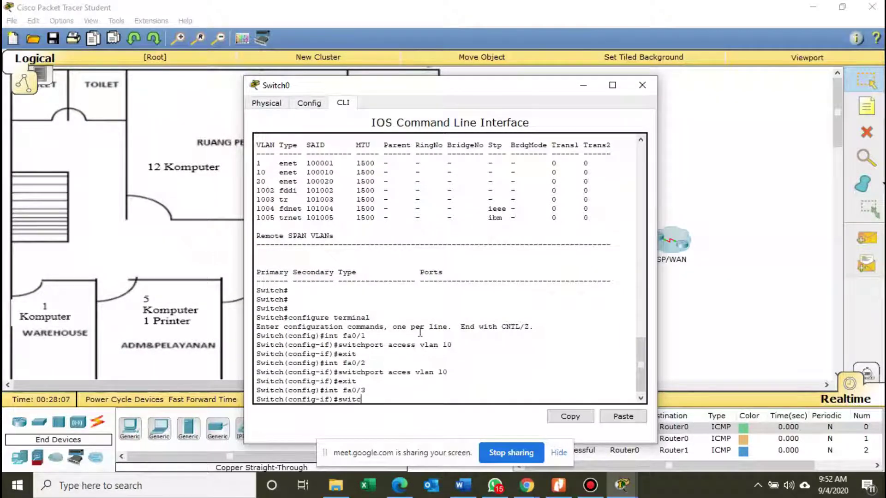
pyautogui.write('hpor')
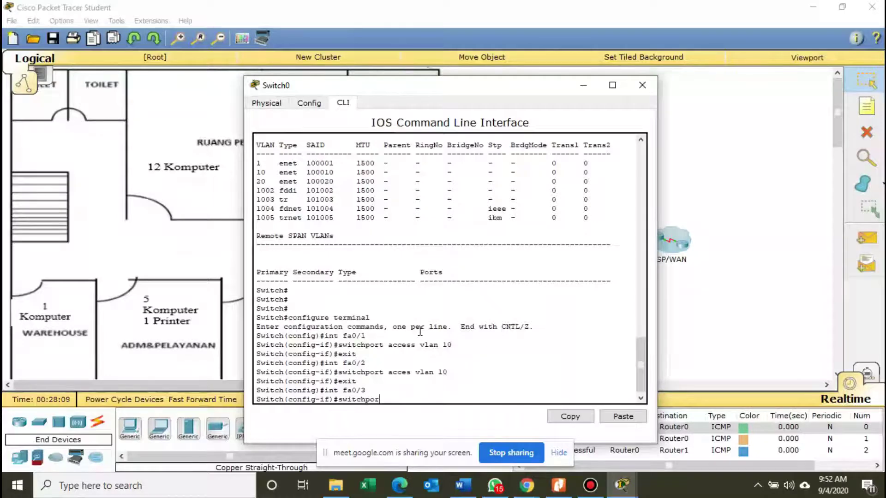
pyautogui.write('t acces ')
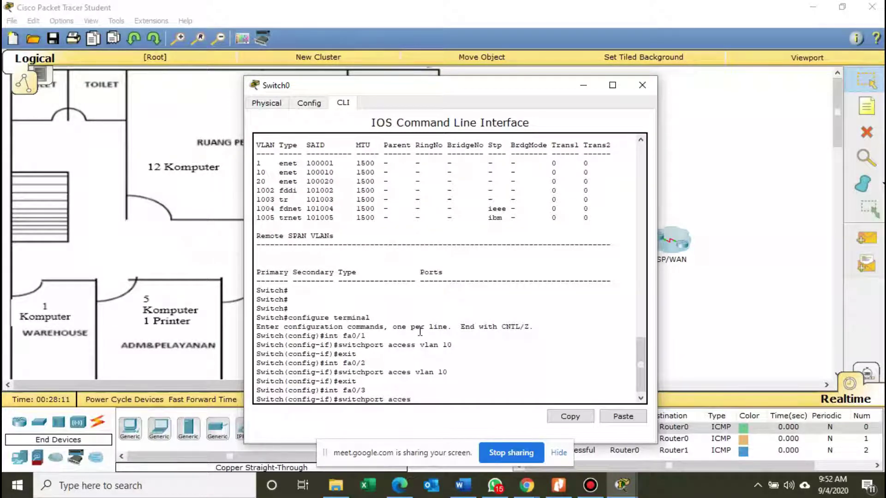
pyautogui.write('vlan ')
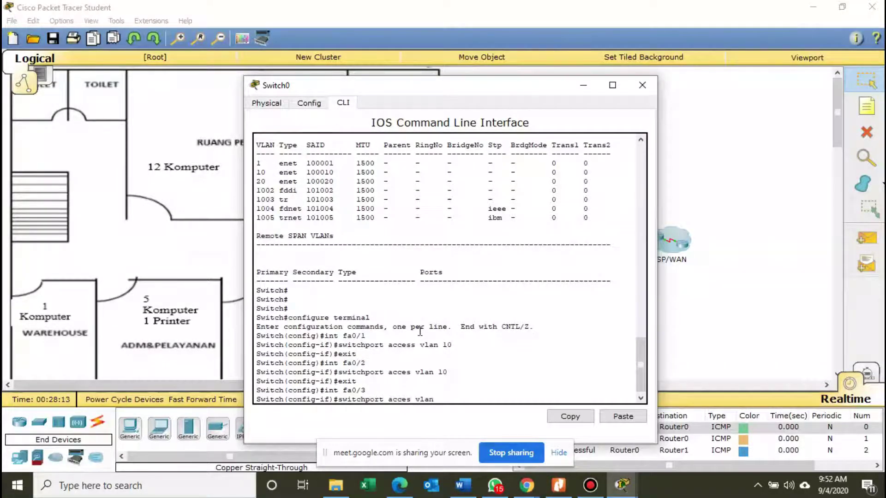
pyautogui.write('10')
pyautogui.press('Return')
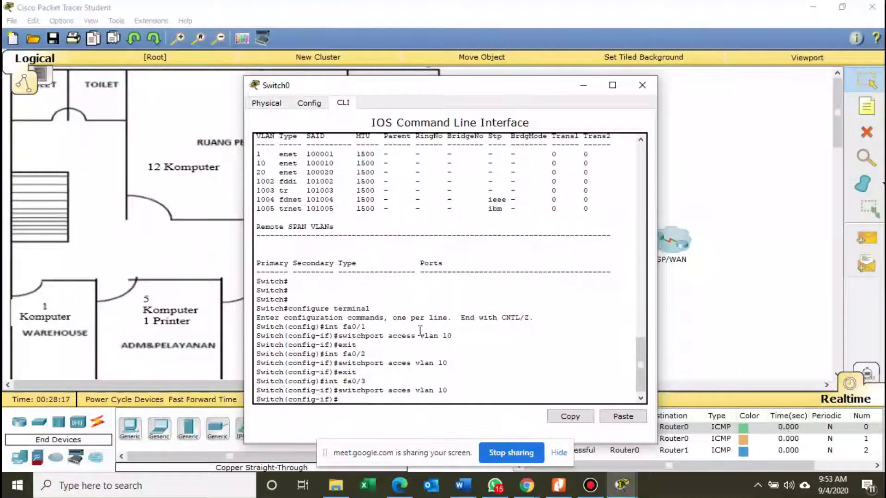
pyautogui.write('exit')
pyautogui.press('Return')
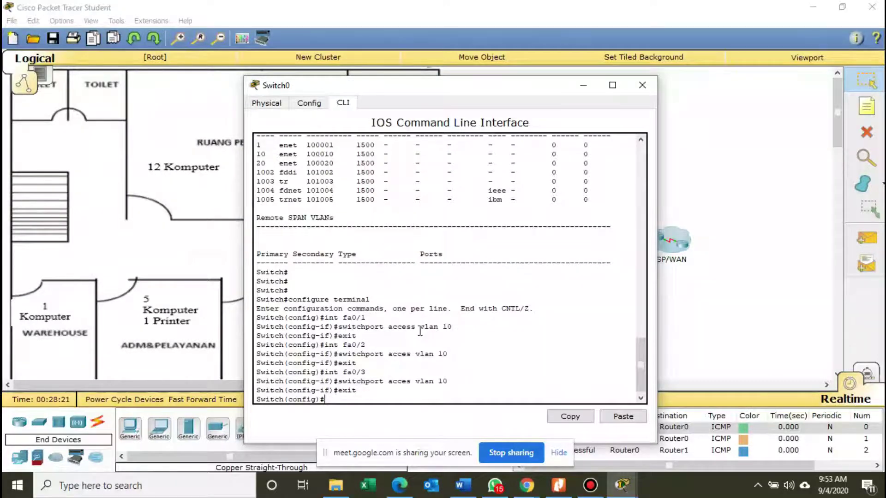
# Make Fa0/4 an access port on VLAN 10.
pyautogui.write('int')
pyautogui.write('fa0/4')
pyautogui.press('Return')
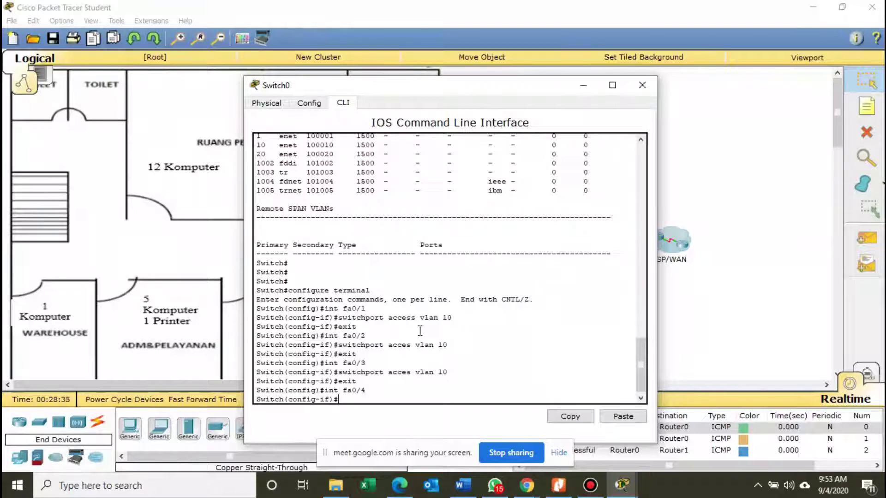
pyautogui.write('switchport acc')
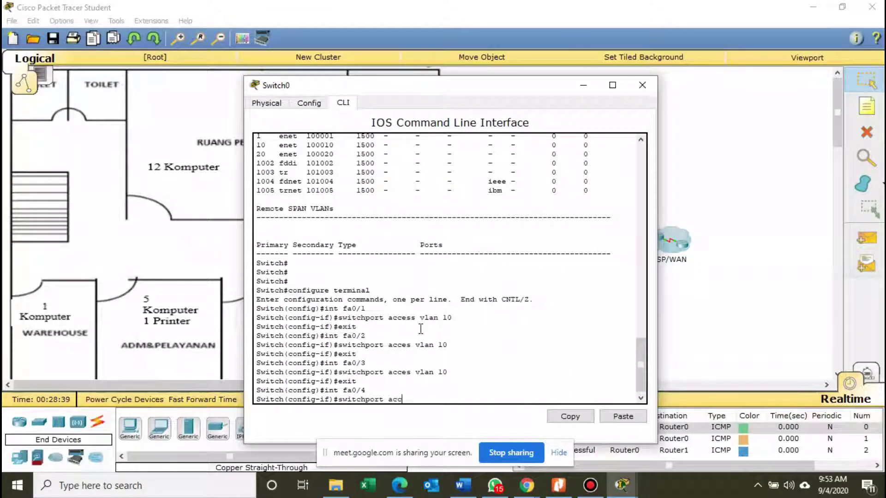
pyautogui.write('es vlan 10')
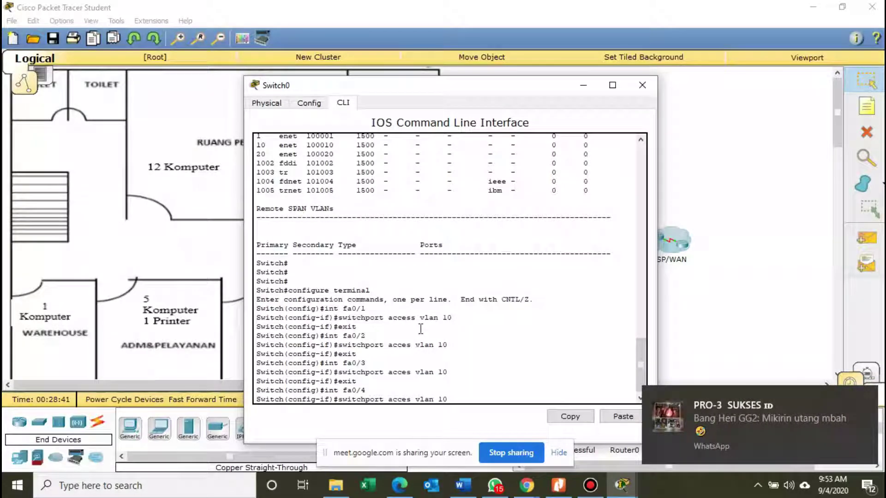
pyautogui.press('Return')
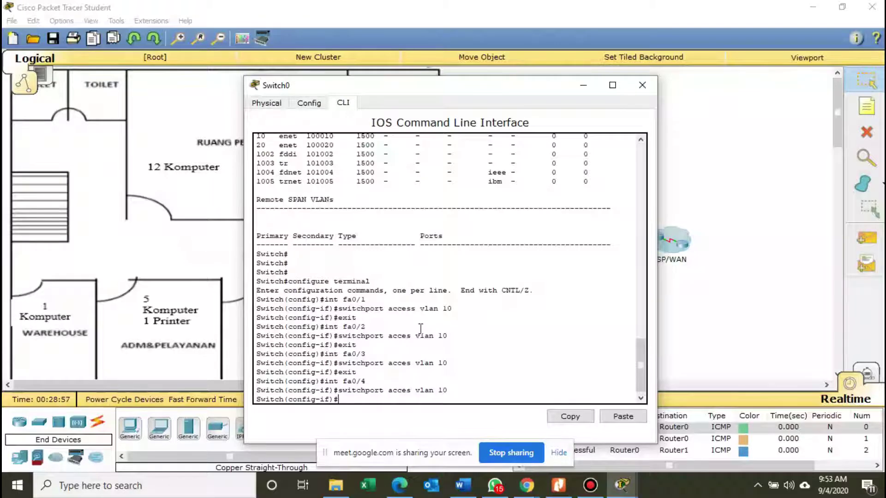
pyautogui.write('exit')
pyautogui.press('Return')
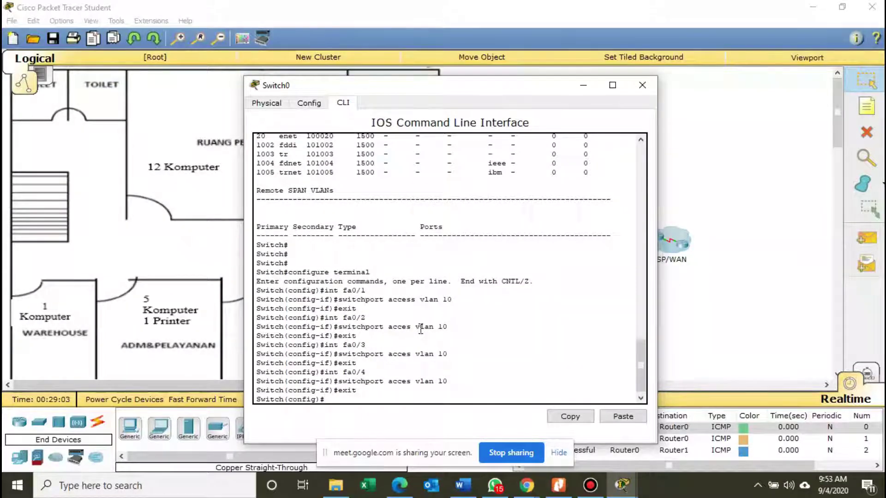
# Make Fa0/5 an access port on VLAN 10.
pyautogui.write('int fa')
pyautogui.write('0/5')
pyautogui.press('Return')
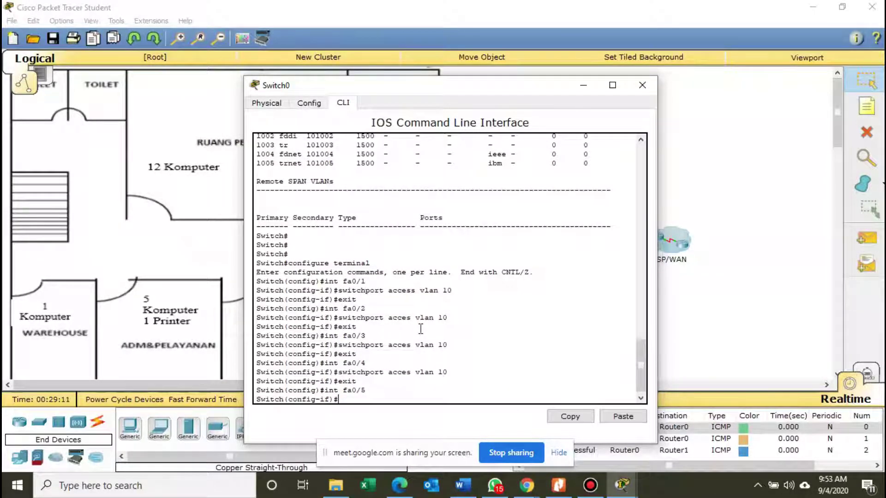
pyautogui.write('switchpo')
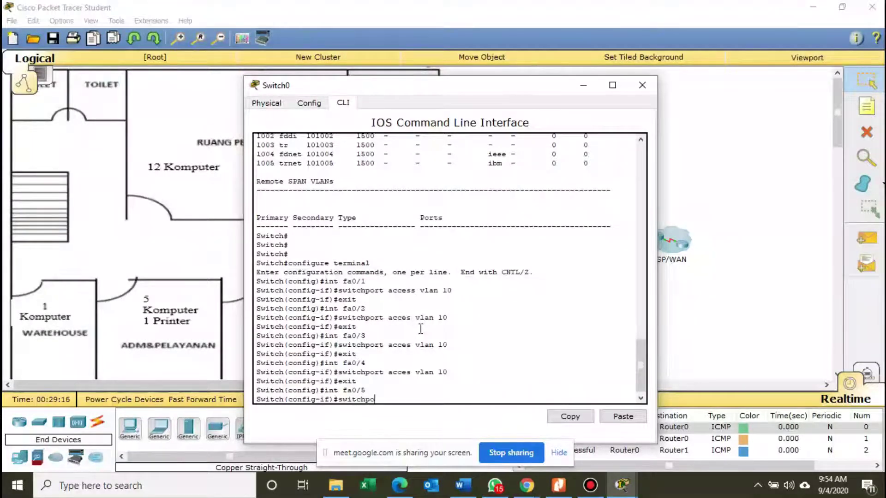
pyautogui.write('rt acces vlan 10')
pyautogui.press('Return')
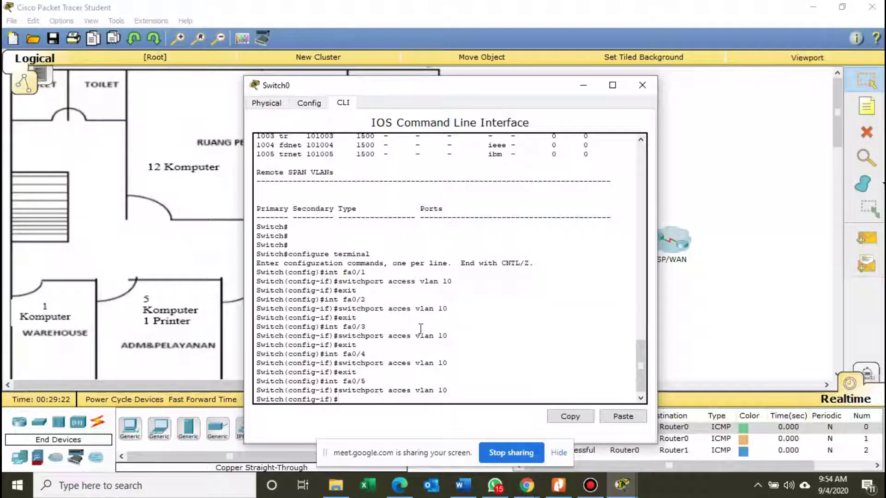
pyautogui.write('exit')
pyautogui.press('Return')
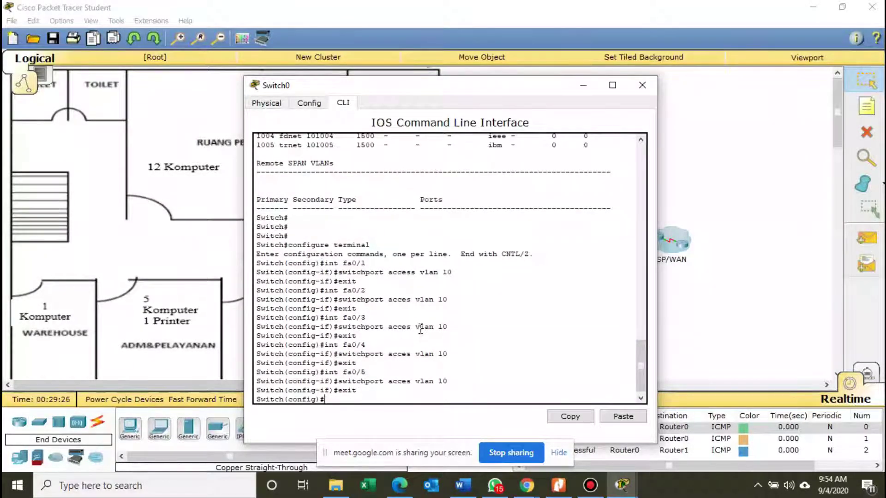
# Assign Fa0/6 to access VLAN 10, retyping the rejected misspelled switchport command.
pyautogui.write('int fa0/6')
pyautogui.press('Return')
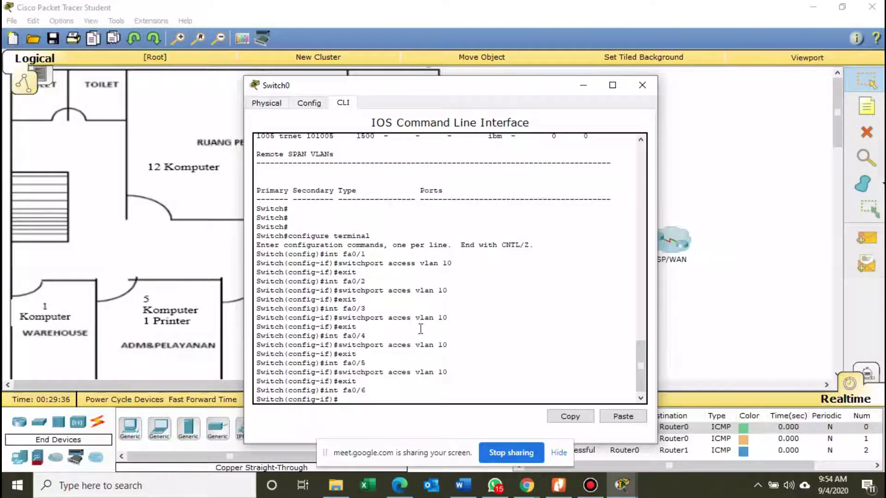
pyautogui.write('switcpp')
pyautogui.press('BackSpace')
pyautogui.write('ort')
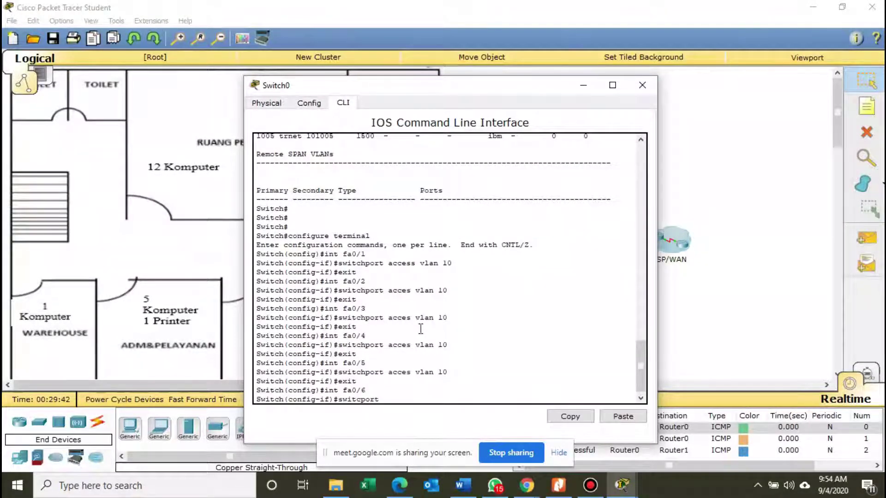
pyautogui.write(' acces vlan 10')
pyautogui.press('Return')
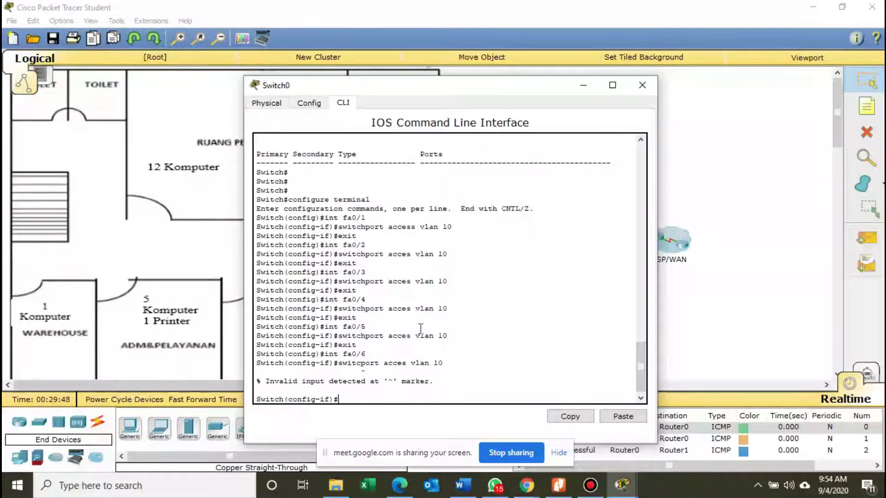
pyautogui.write('sw')
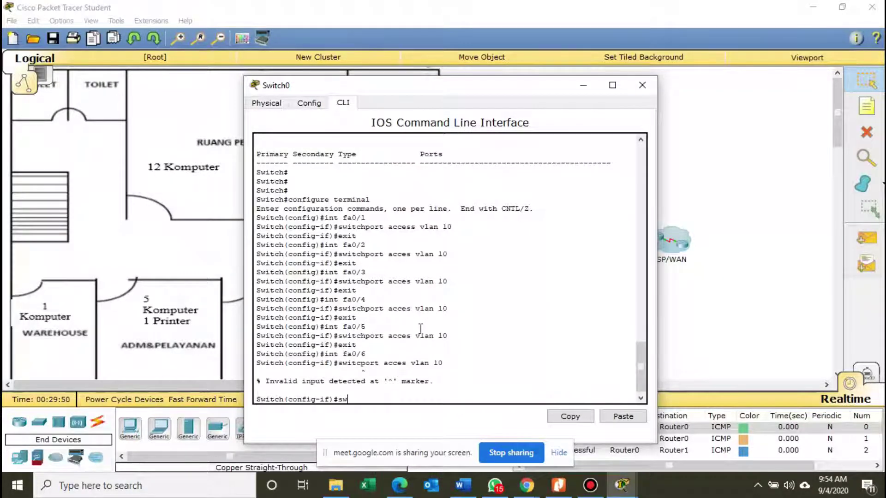
pyautogui.write('itchport')
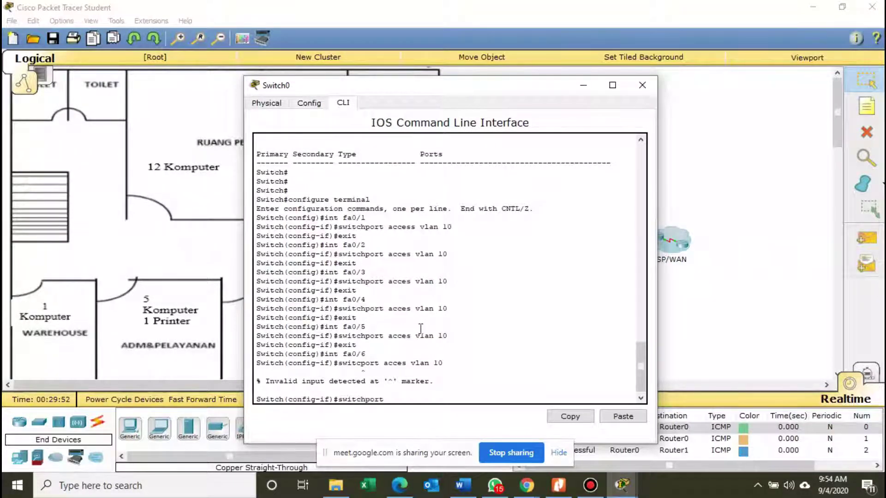
pyautogui.write(' access vlan 10')
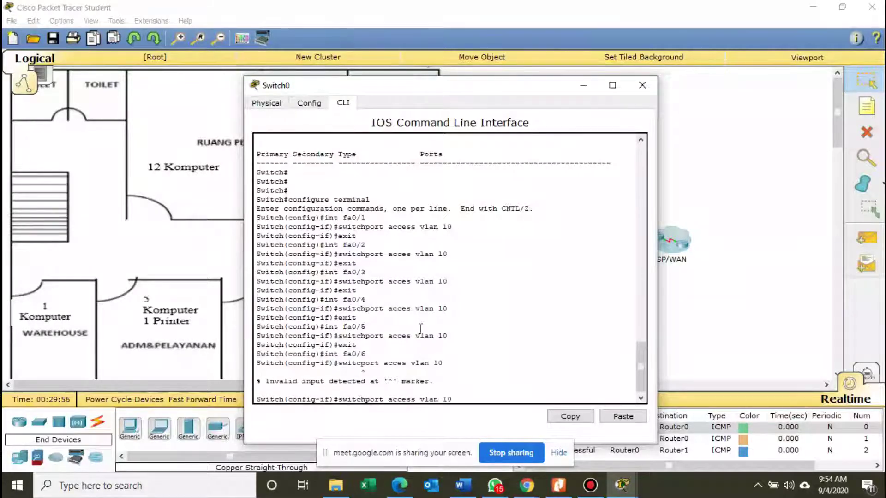
pyautogui.press('Return')
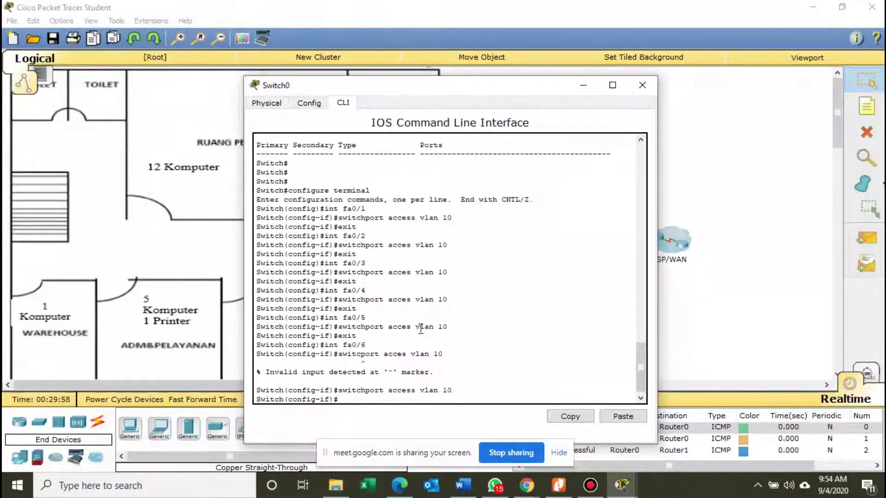
pyautogui.write('exit')
pyautogui.press('Return')
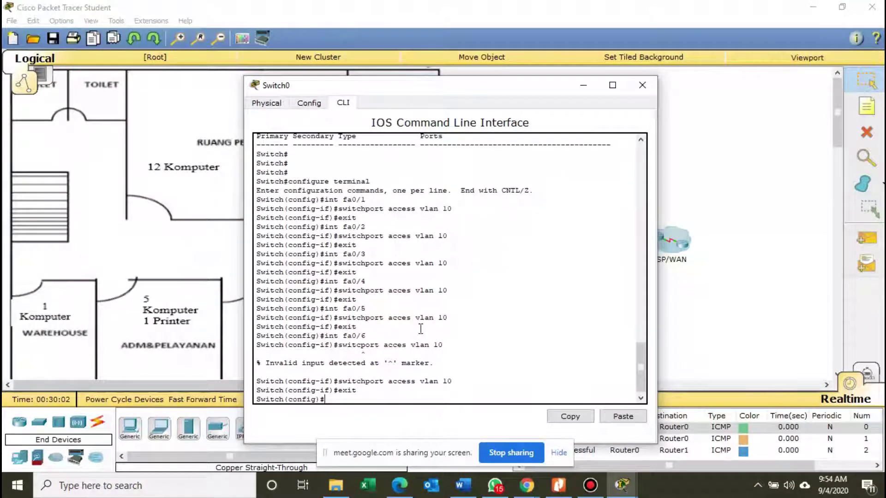
# Make Fa0/7 and Fa0/8 access ports on VLAN 10.
pyautogui.write('in')
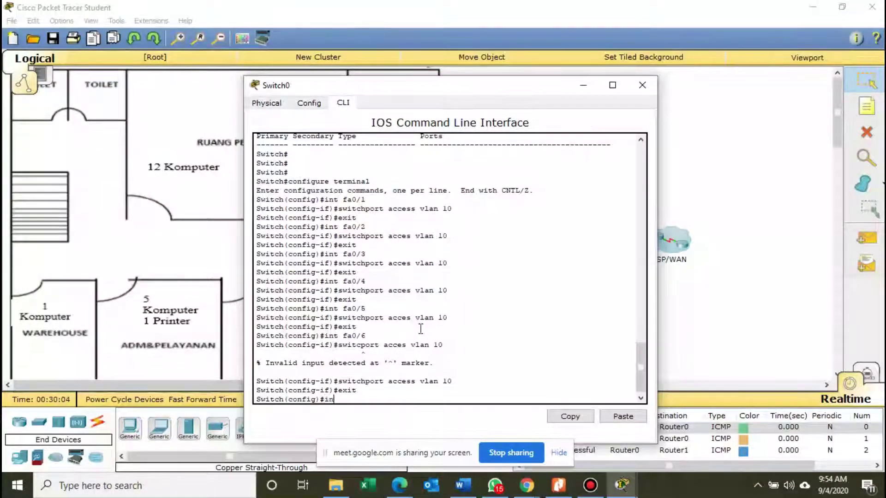
pyautogui.write('t fa')
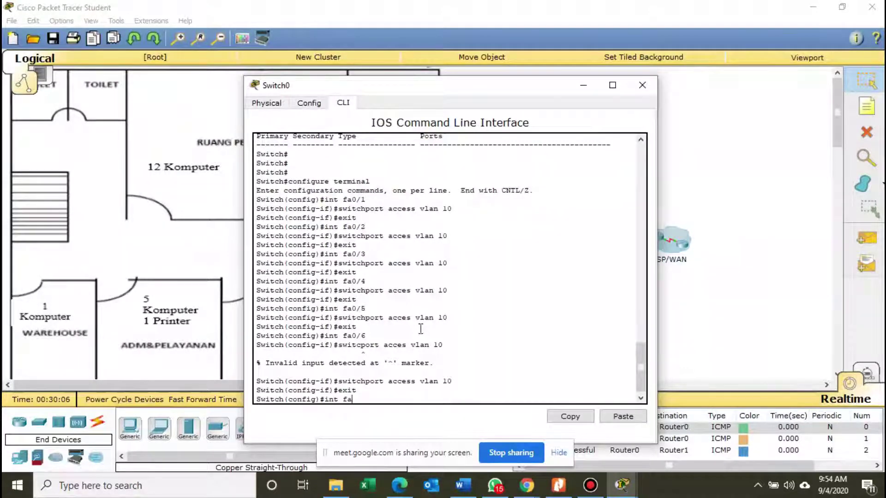
pyautogui.write('0/7')
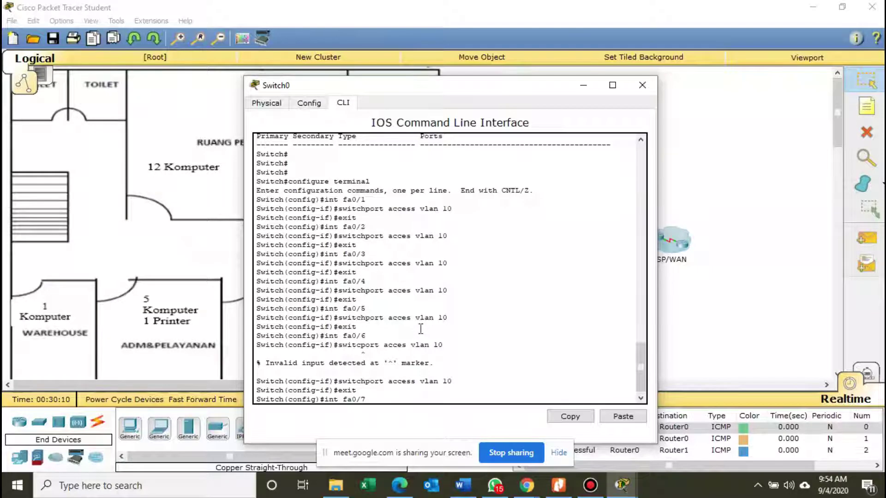
pyautogui.press('Return')
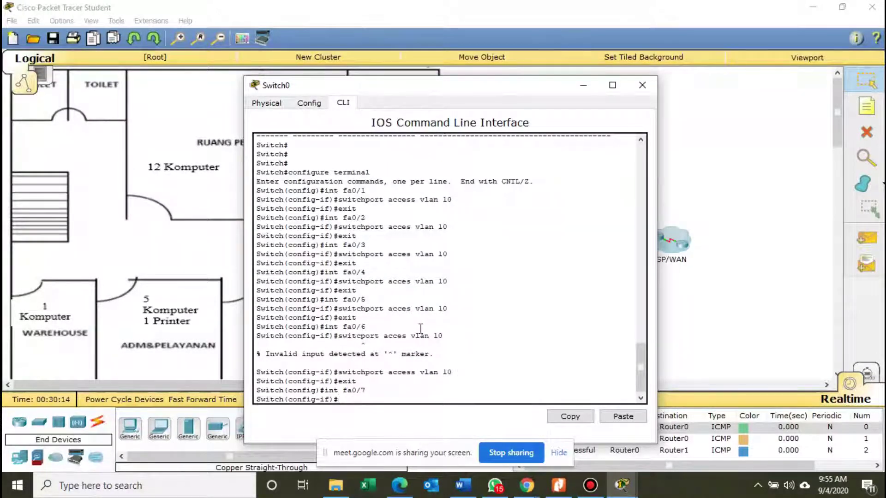
pyautogui.write('switchport acces vlan')
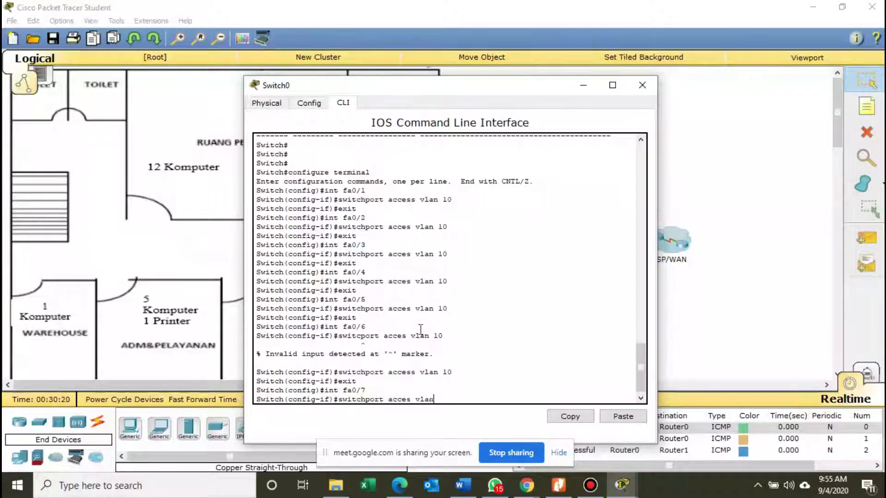
pyautogui.write(' 10')
pyautogui.press('Return')
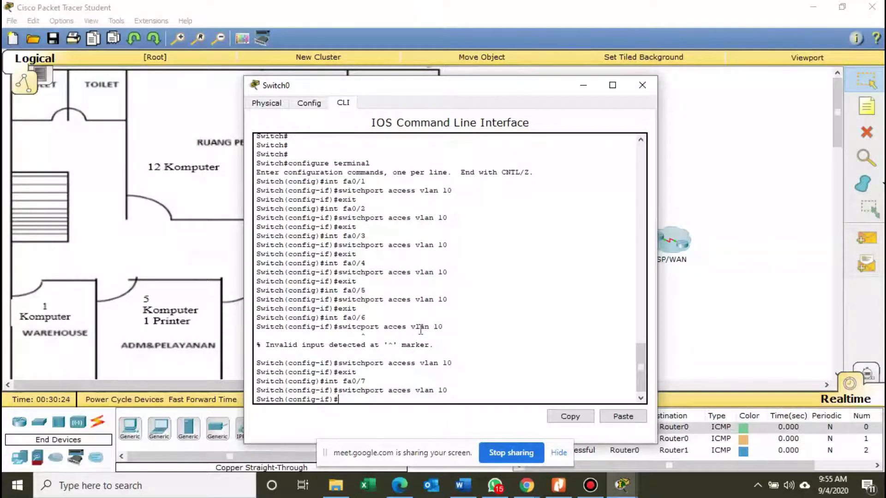
pyautogui.write('exit')
pyautogui.press('Return')
pyautogui.write('int')
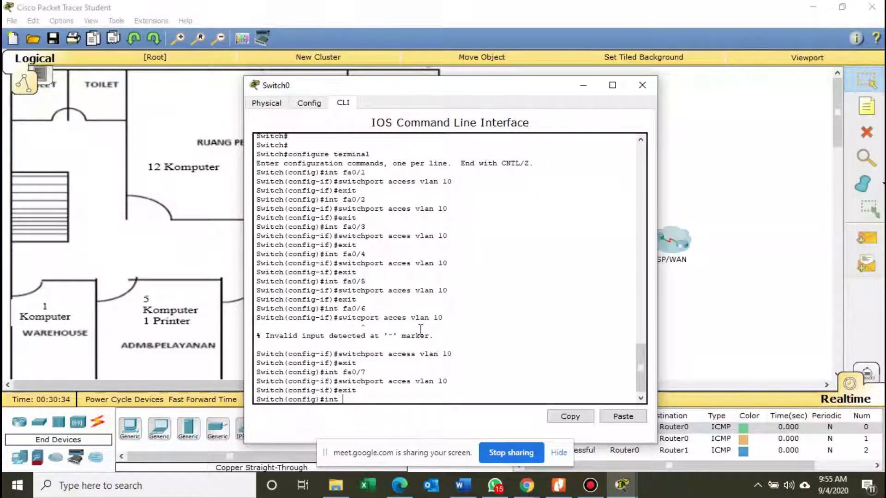
pyautogui.write(' fa0/8')
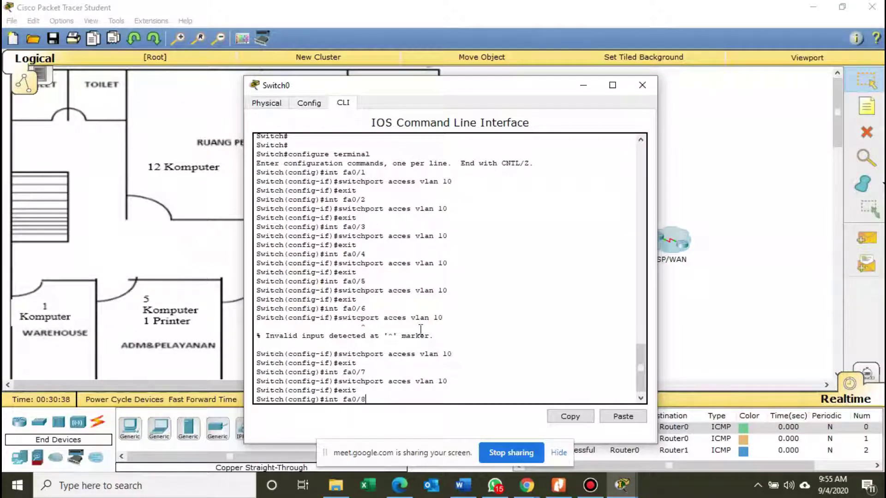
pyautogui.press('Return')
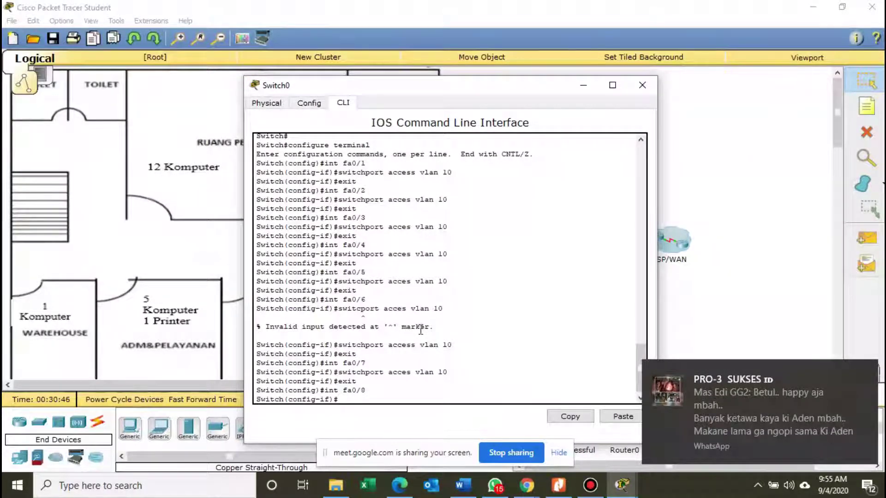
pyautogui.write('swit')
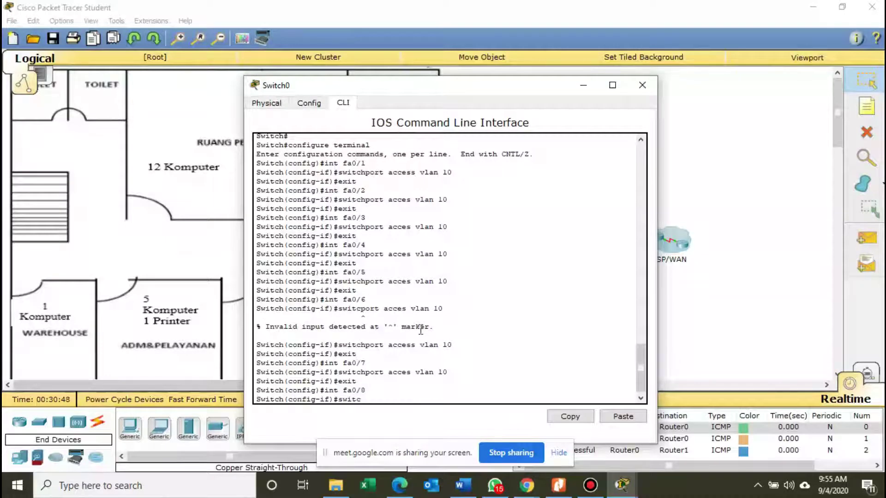
pyautogui.write('chport acc')
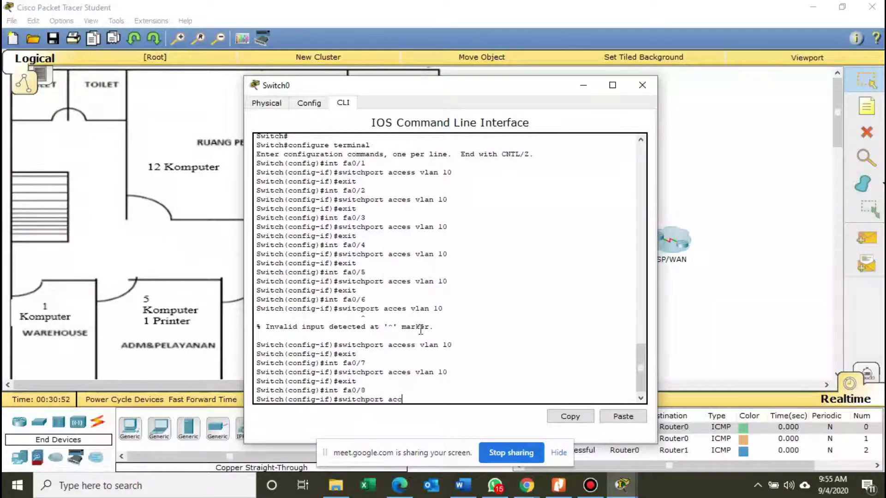
pyautogui.write('es vlan 10')
pyautogui.press('Return')
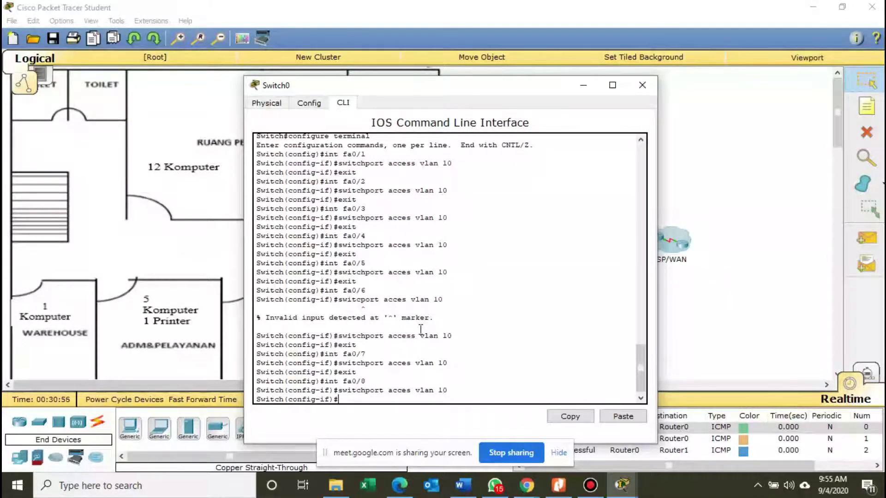
pyautogui.write('exit')
pyautogui.press('Return')
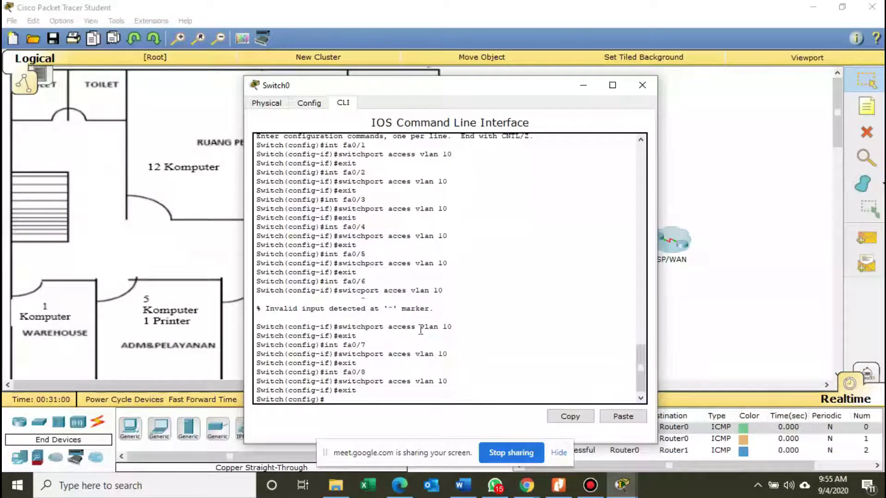
# Make Fa0/9 and Fa0/10 access ports on VLAN 10.
pyautogui.write('int fa')
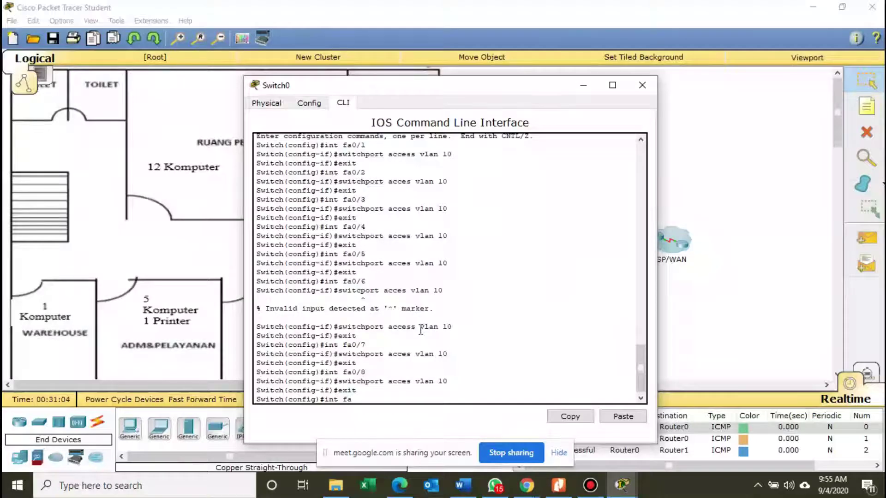
pyautogui.write('0/9')
pyautogui.press('Return')
pyautogui.write('switc')
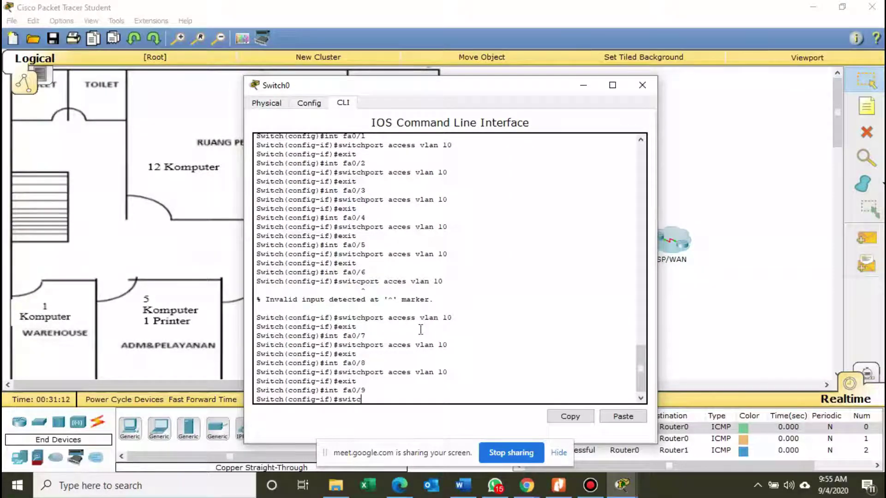
pyautogui.write('hp')
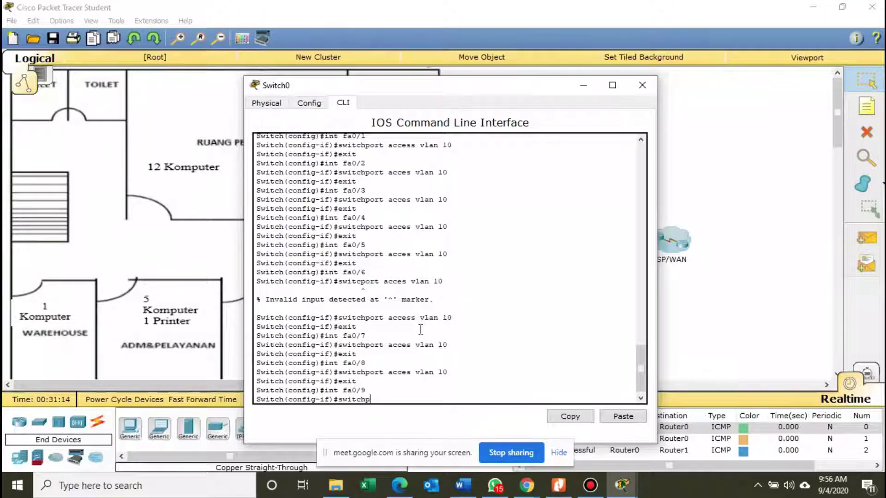
pyautogui.write('ort acces vlan 10')
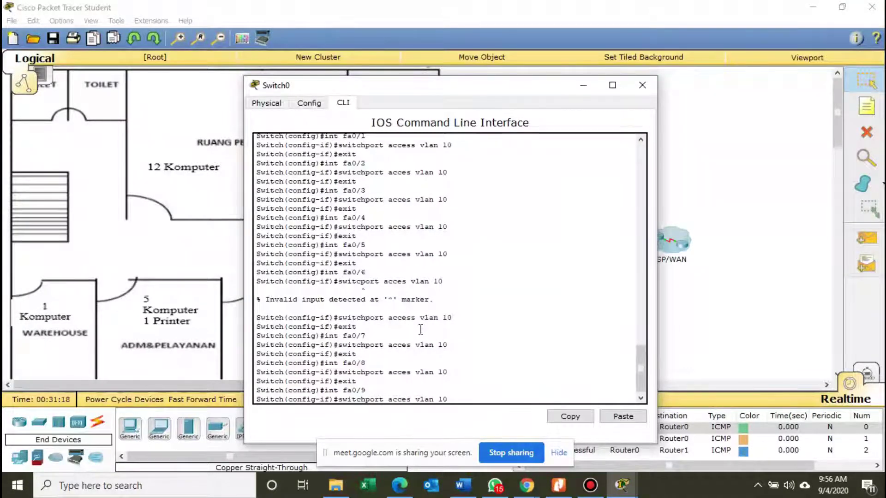
pyautogui.press('Return')
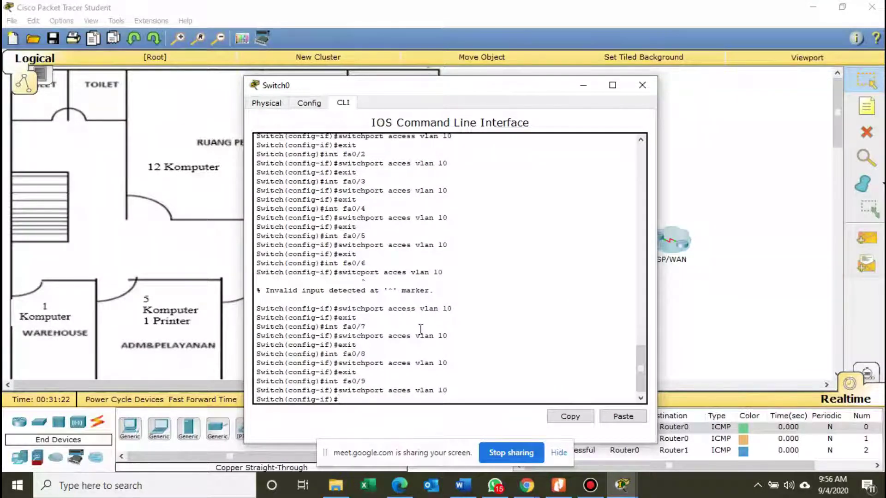
pyautogui.write('exit')
pyautogui.press('Return')
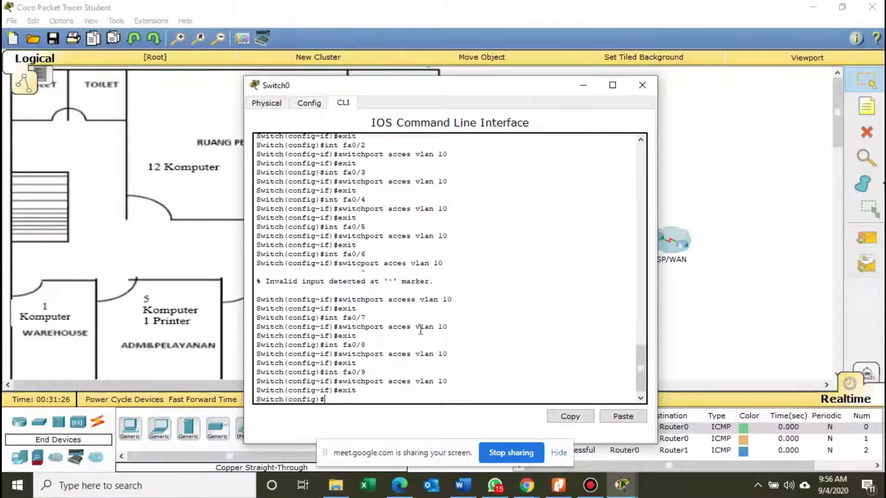
pyautogui.write('int fa')
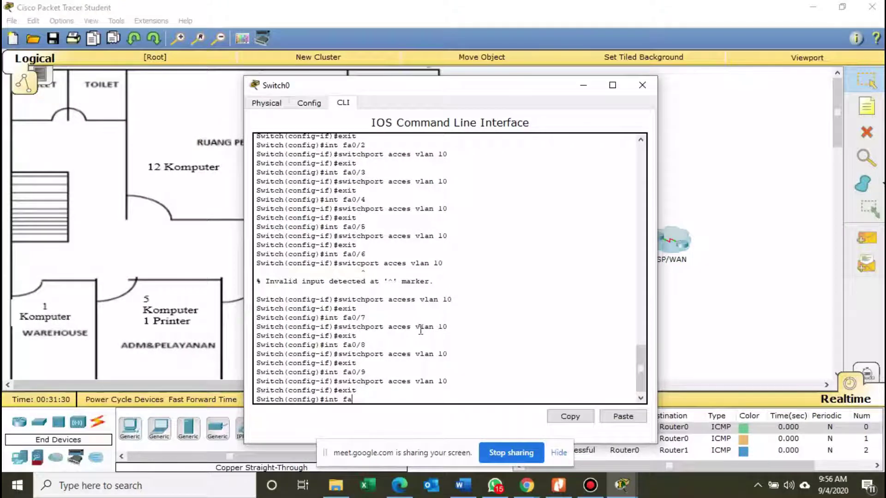
pyautogui.write('0/10')
pyautogui.press('Return')
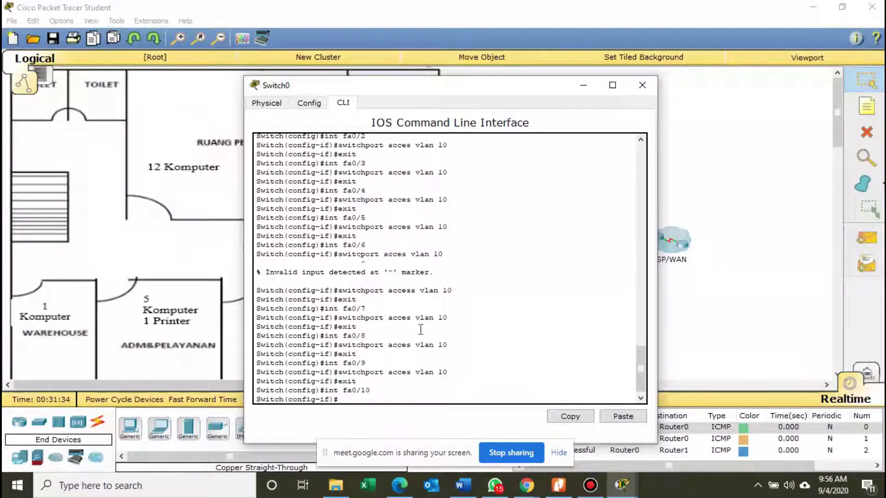
pyautogui.write('switchport acces vl')
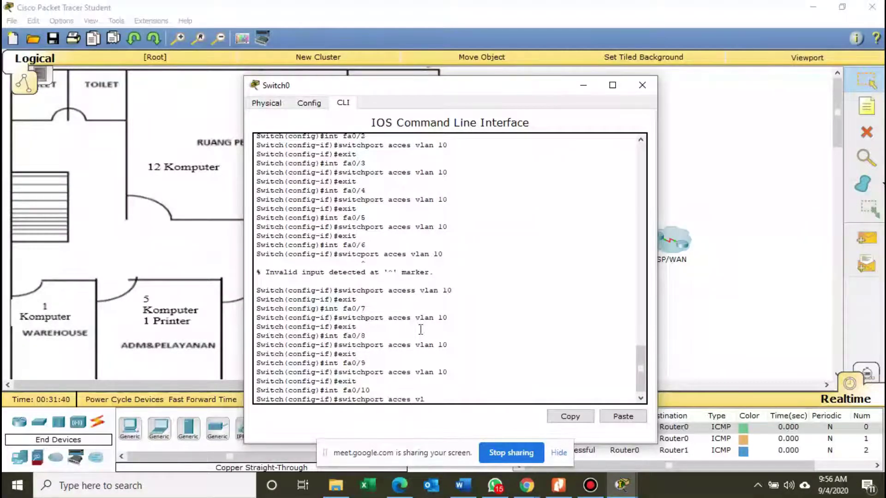
pyautogui.write('an 10')
pyautogui.press('Return')
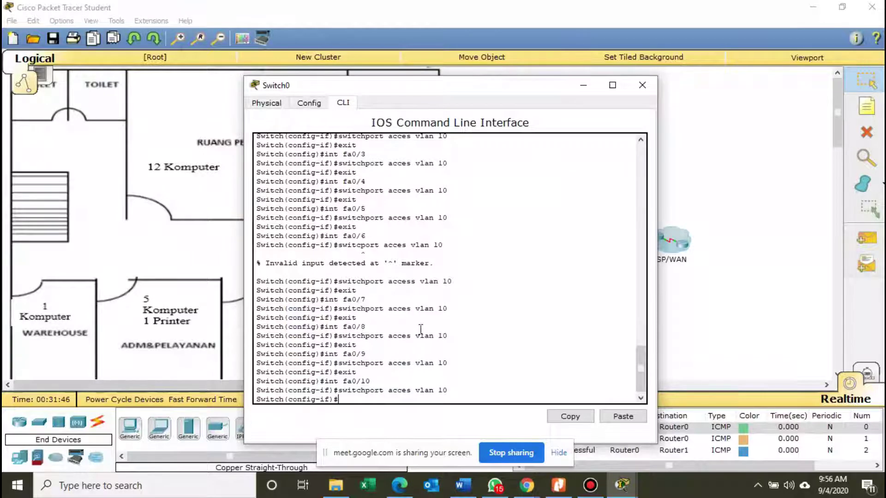
pyautogui.write('exit')
pyautogui.press('Return')
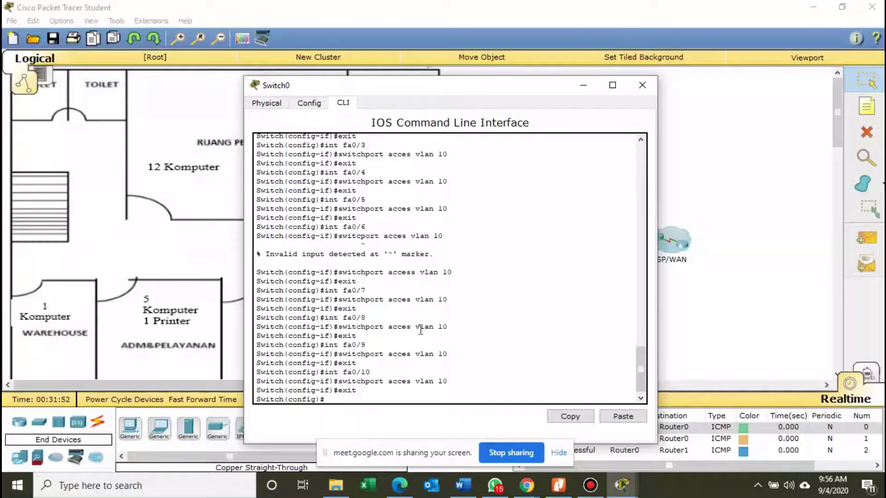
# Make Fa0/11 an access port on VLAN 10 and leave configuration mode.
pyautogui.write('int fa0/')
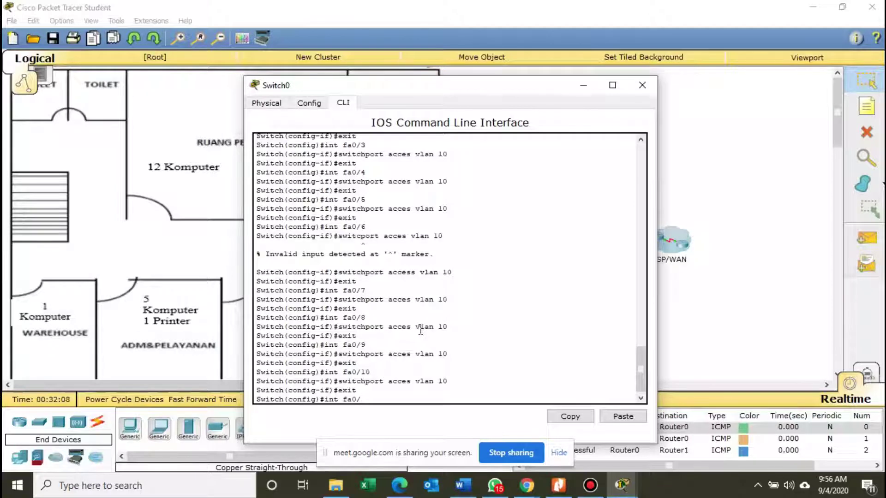
pyautogui.write('11')
pyautogui.press('Return')
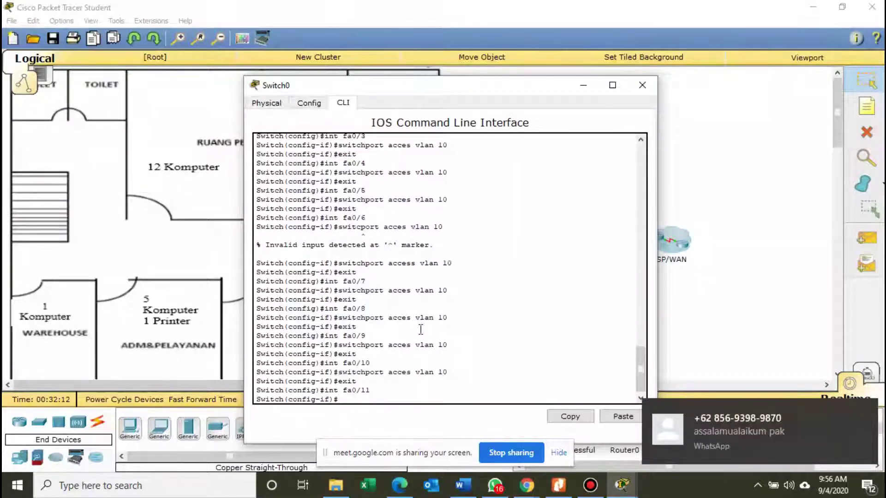
pyautogui.write('swit')
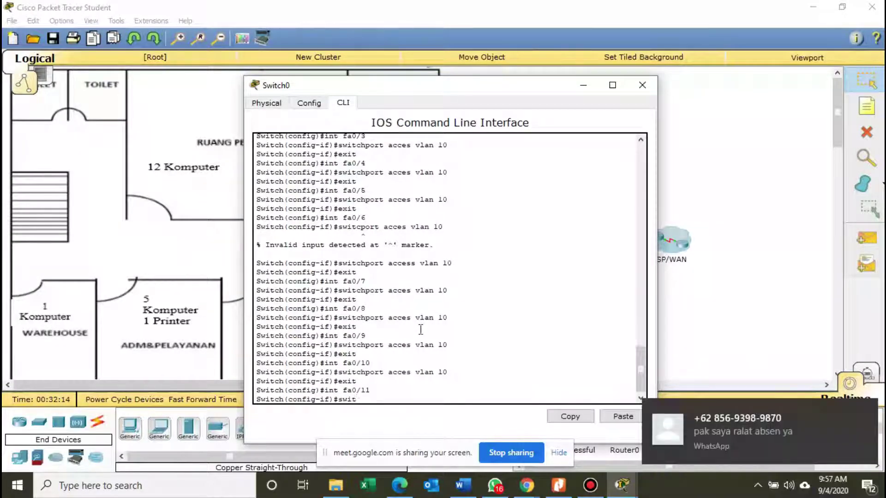
pyautogui.write('chport acces')
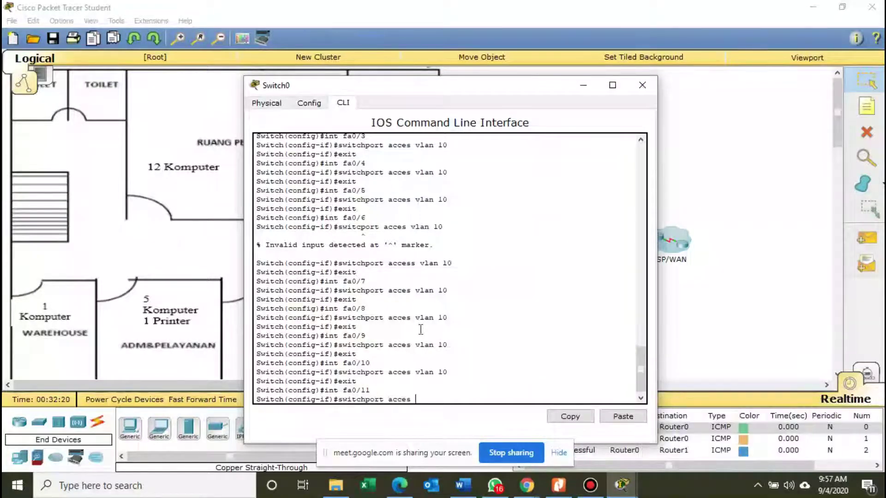
pyautogui.write(' vlan 10')
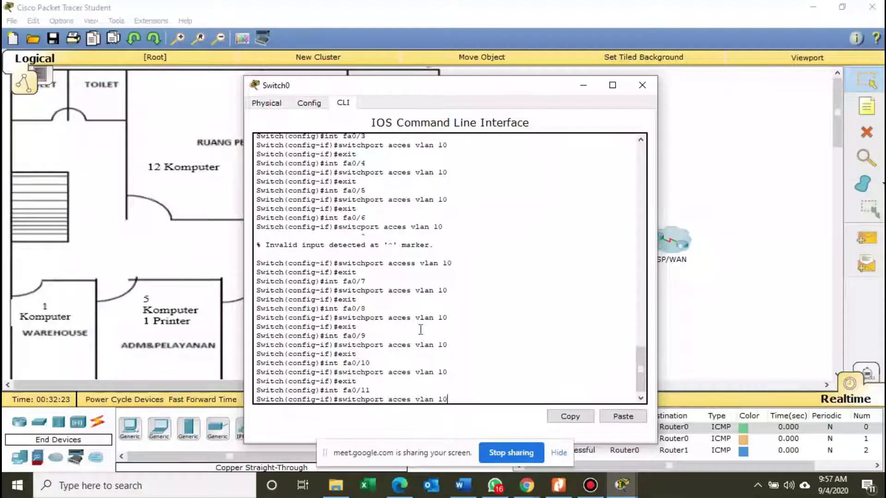
pyautogui.press('Return')
pyautogui.write('exit')
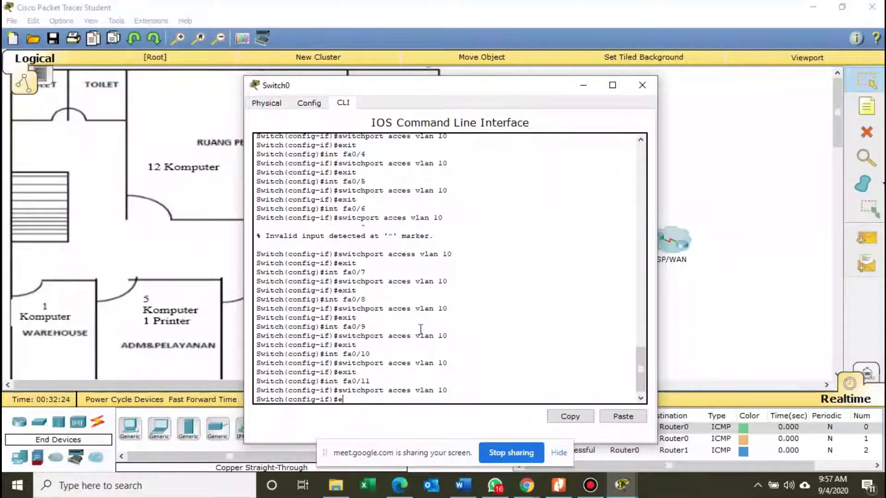
pyautogui.press('Return')
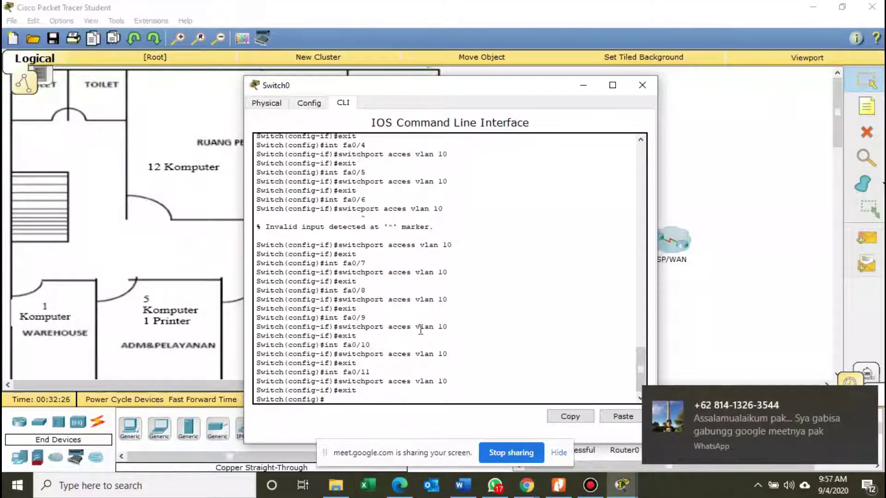
pyautogui.write('exit')
# Run show vlan from privileged mode and highlight the vlan10 and vlan20 rows.
pyautogui.press('Return')
pyautogui.press('Return')
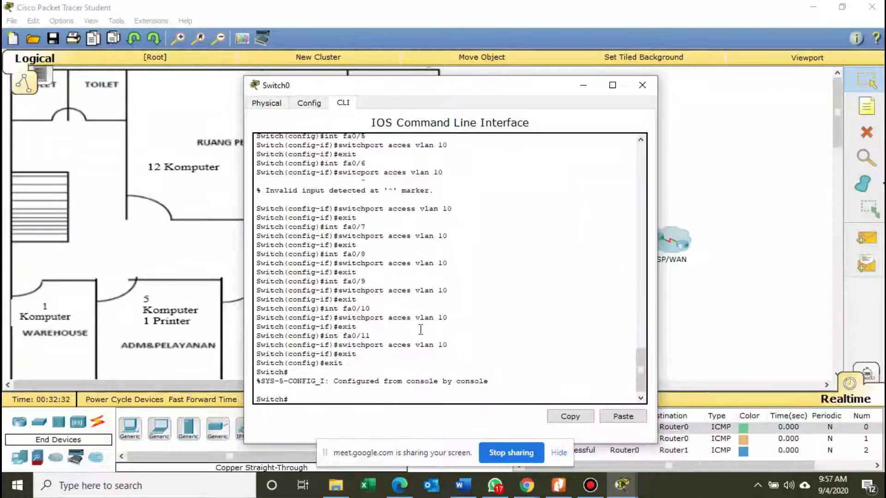
pyautogui.write('show vlan')
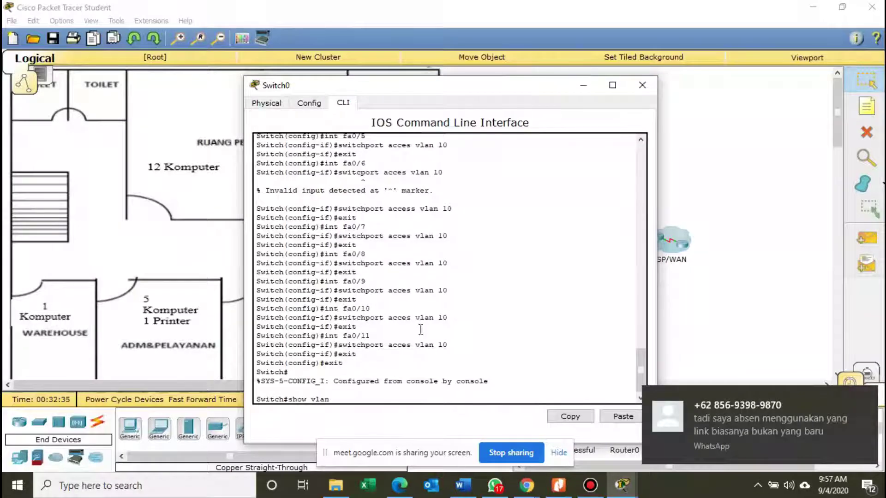
pyautogui.press('Return')
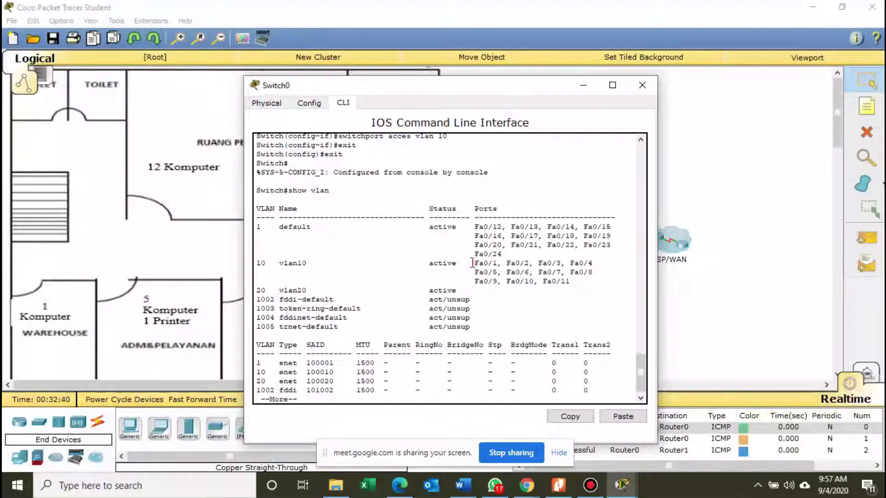
pyautogui.moveTo(472, 263); pyautogui.dragTo(578, 283)
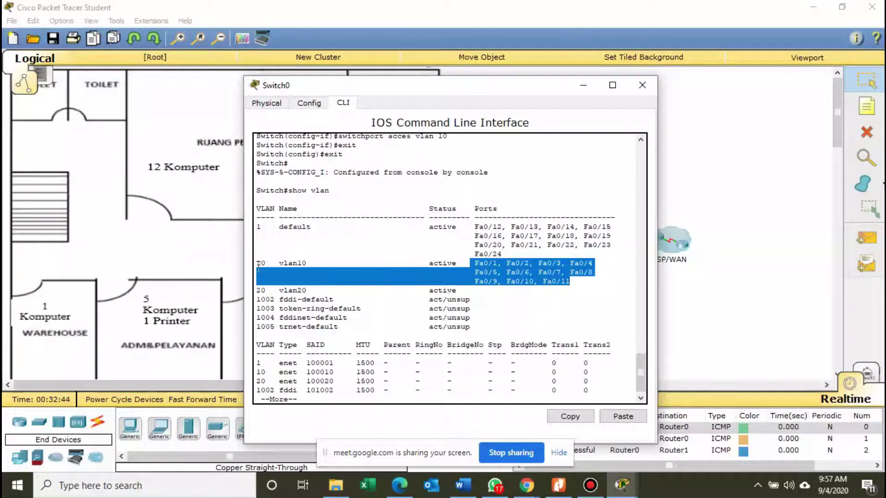
pyautogui.moveTo(257, 263); pyautogui.dragTo(580, 283)
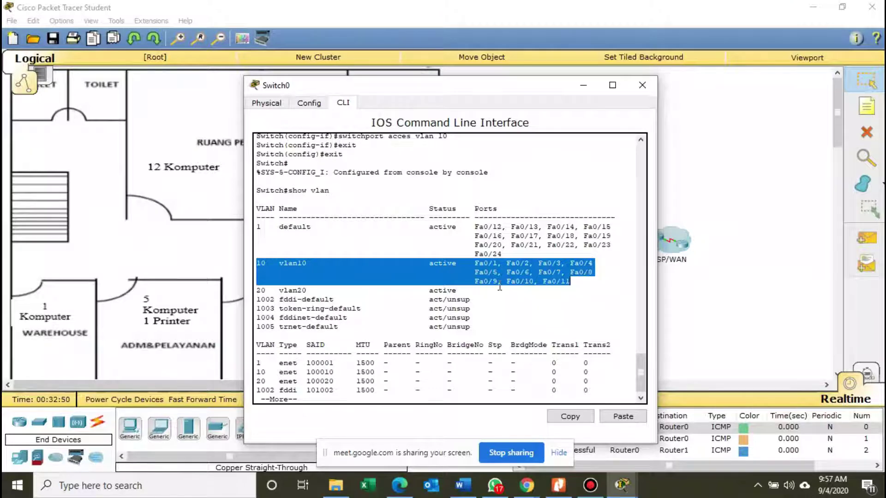
pyautogui.click(529, 267)
pyautogui.moveTo(257, 290); pyautogui.dragTo(463, 285)
# Reopen the Switch0 console and page to the end of the VLAN listing.
pyautogui.click(583, 85)
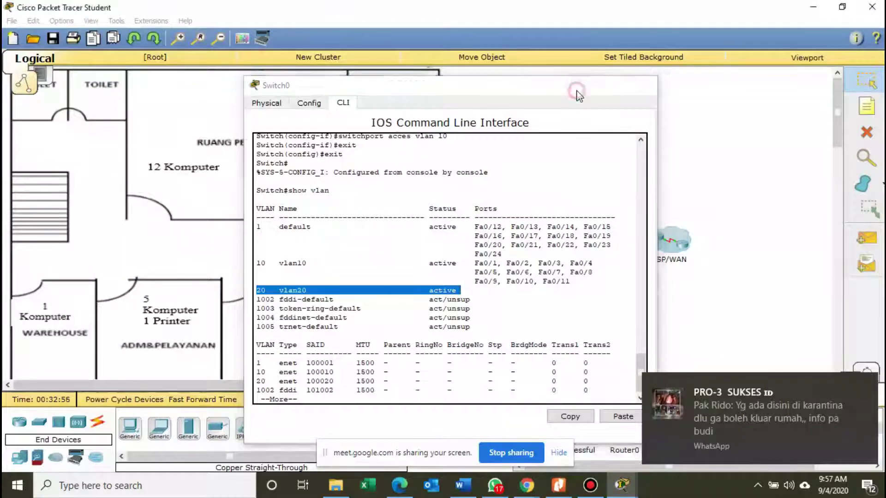
pyautogui.moveTo(469, 249)
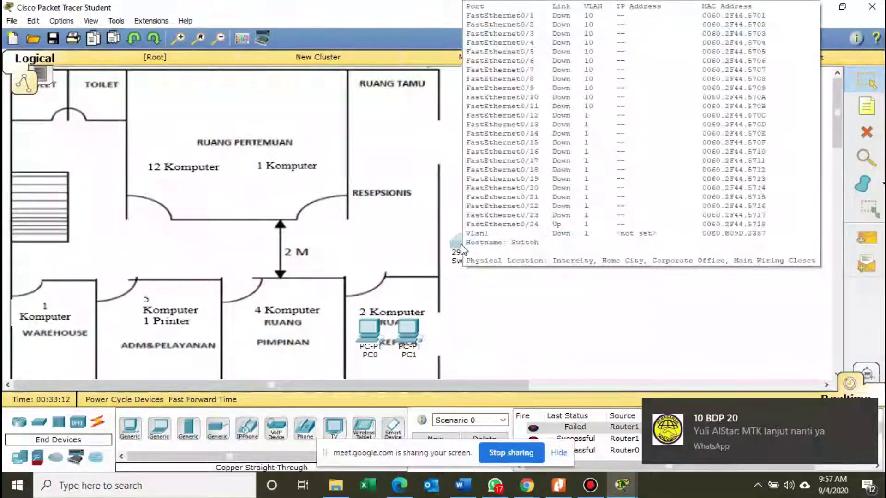
pyautogui.click(457, 247)
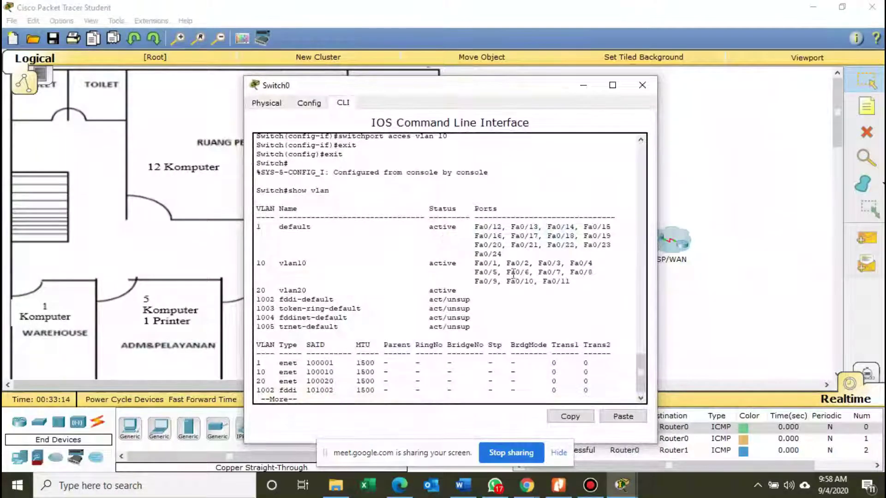
pyautogui.moveTo(640, 367); pyautogui.dragTo(648, 395)
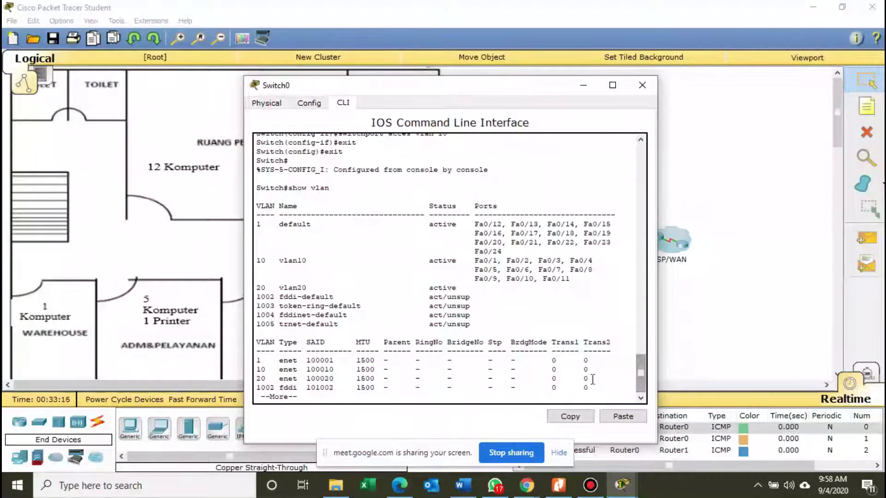
pyautogui.press('Return')
pyautogui.press('Return')
pyautogui.press('Return')
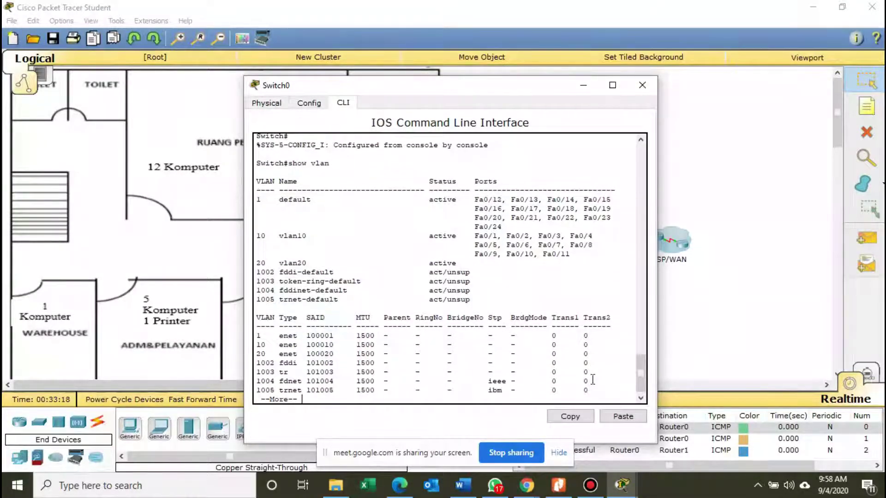
pyautogui.press('space')
pyautogui.press('Return')
pyautogui.press('Return')
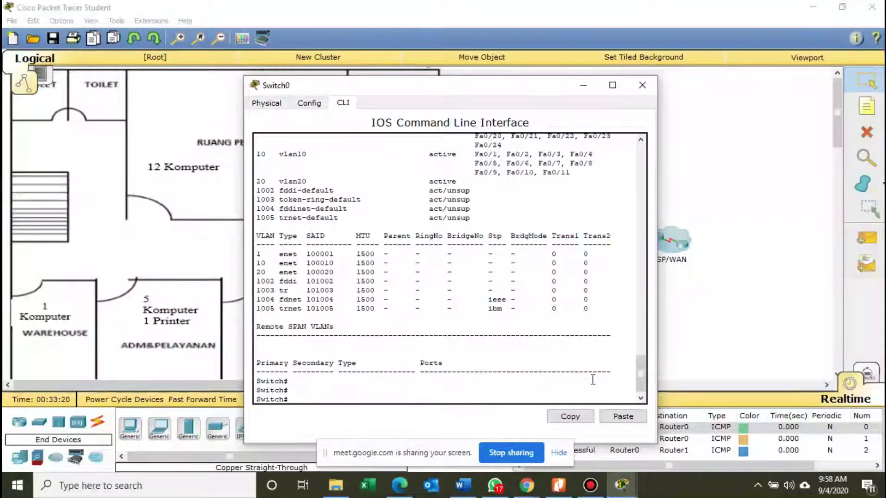
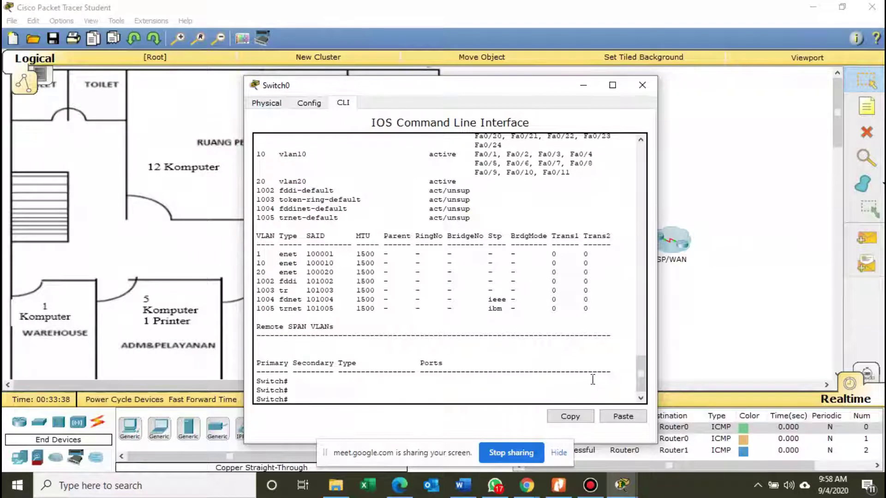
# Type 'configure terminal' at Switch0's Switch# prompt.
pyautogui.write('configu')
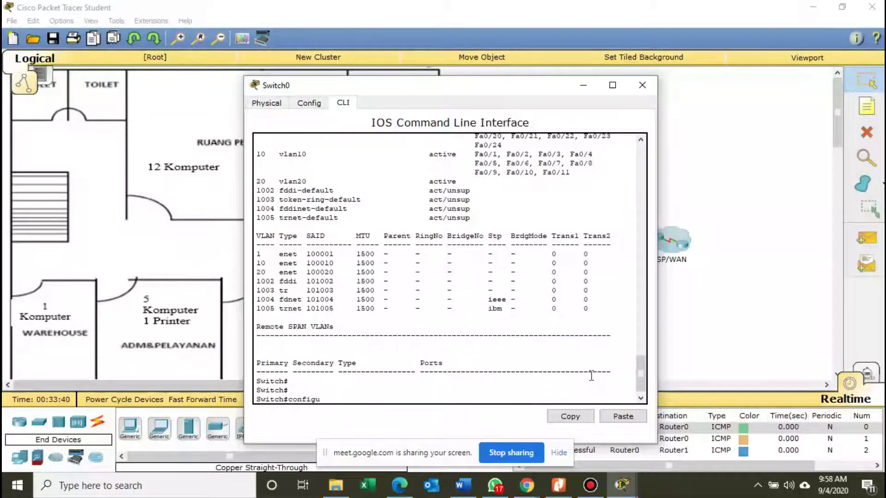
pyautogui.write('re terminal')
# Enter global configuration and make Fa0/12 an access port on VLAN 20.
pyautogui.press('Return')
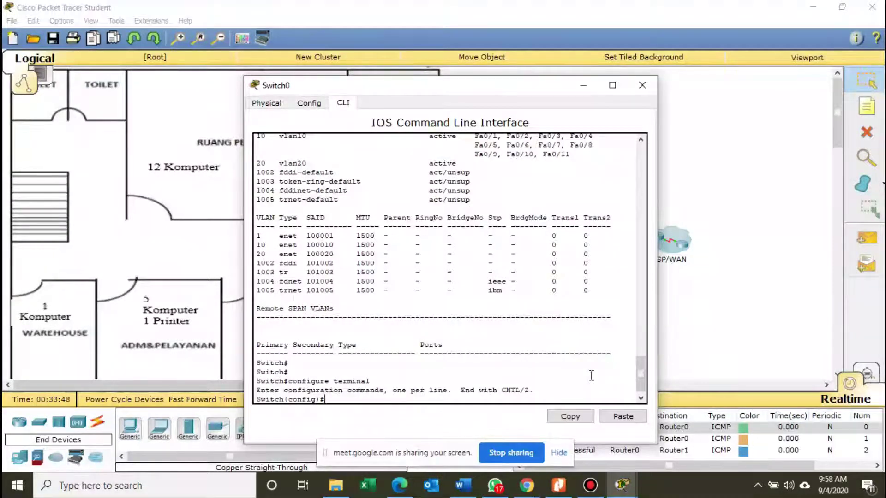
pyautogui.write('int fa0')
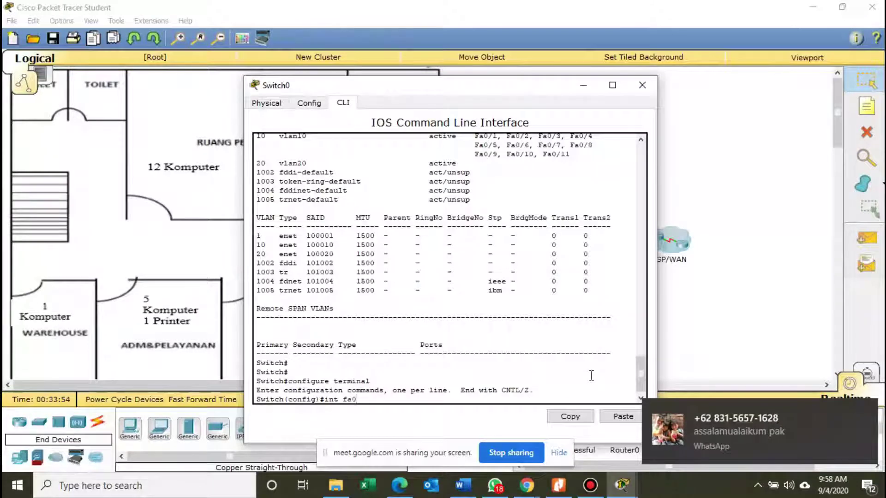
pyautogui.write('/')
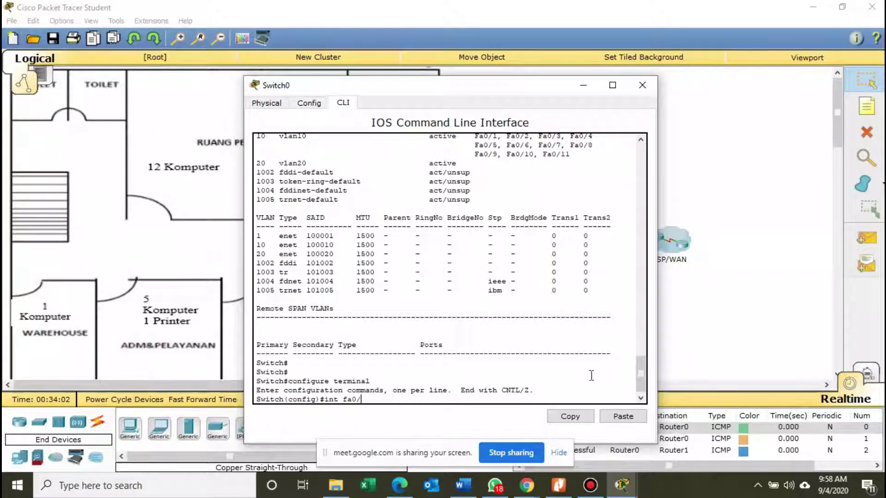
pyautogui.write('12')
pyautogui.press('Return')
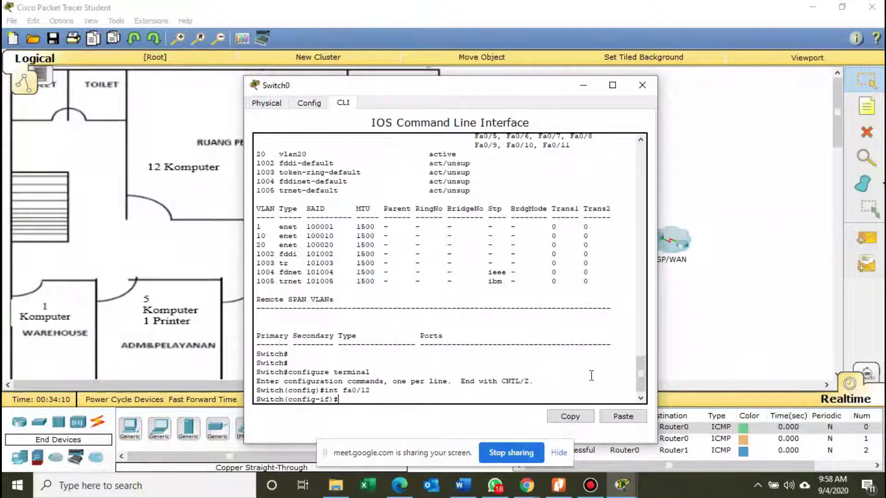
pyautogui.write('switchport')
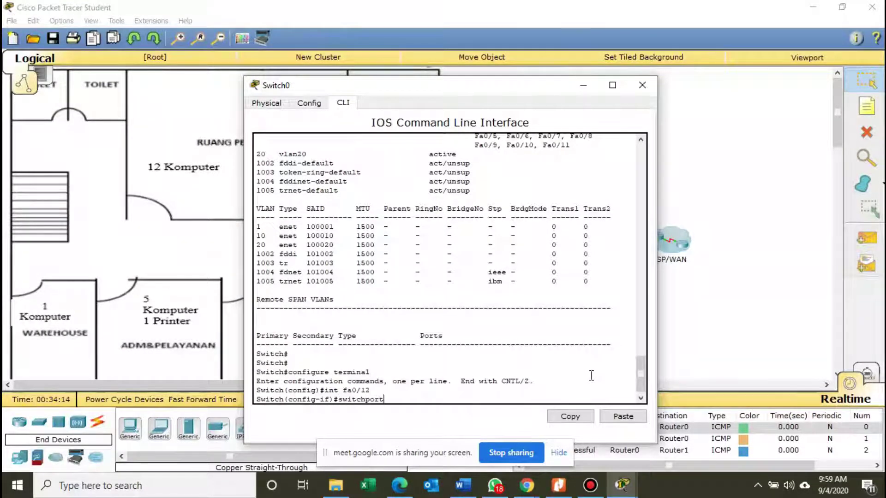
pyautogui.write(' acces vlan 20')
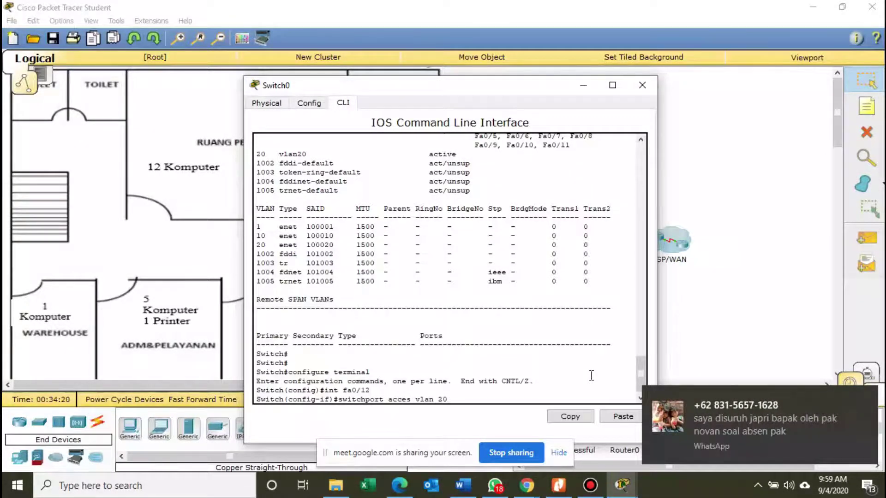
pyautogui.press('Return')
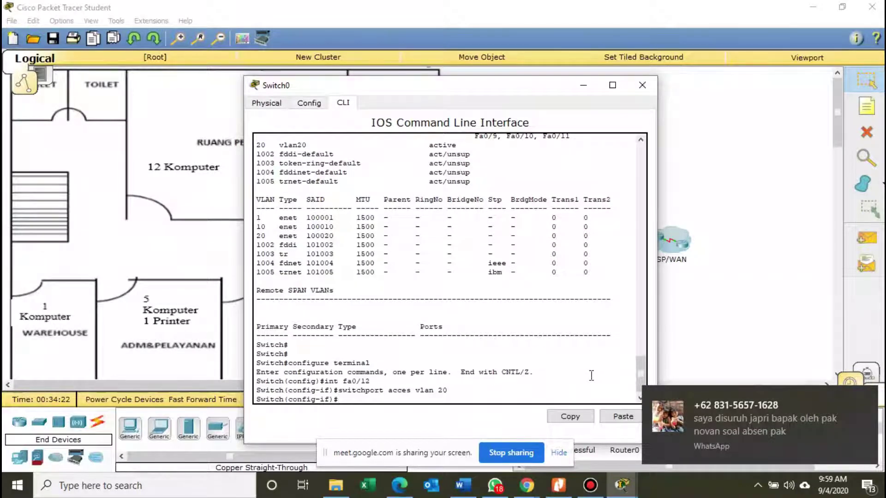
pyautogui.write('e')
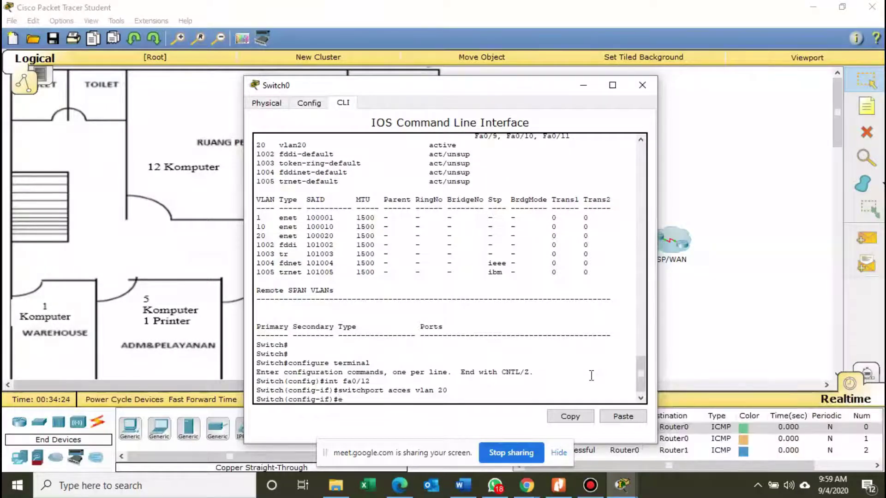
pyautogui.write('xit')
pyautogui.press('Return')
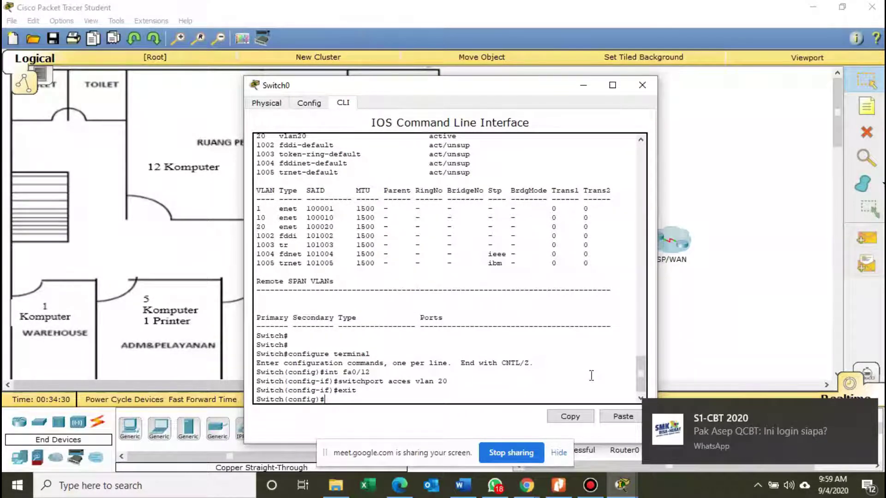
# Assign Fa0/13 and Fa0/14 to access VLAN 20, exiting each interface.
pyautogui.write('int')
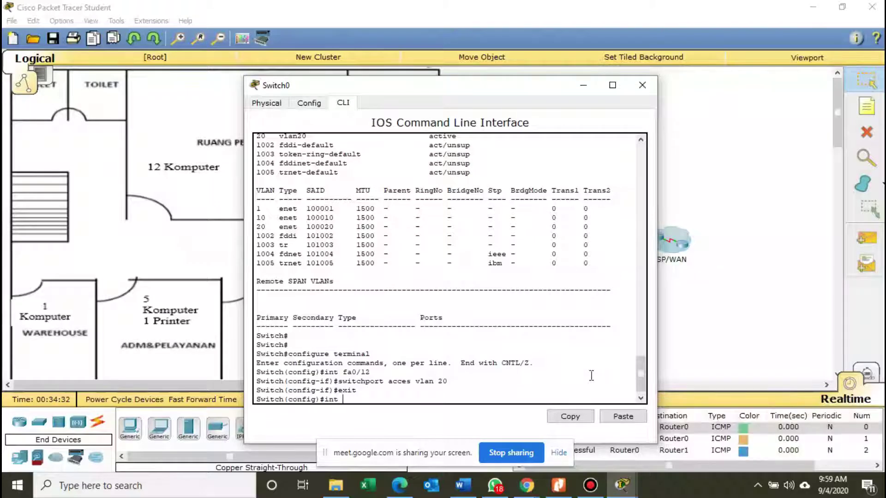
pyautogui.write(' fa0/13')
pyautogui.press('Return')
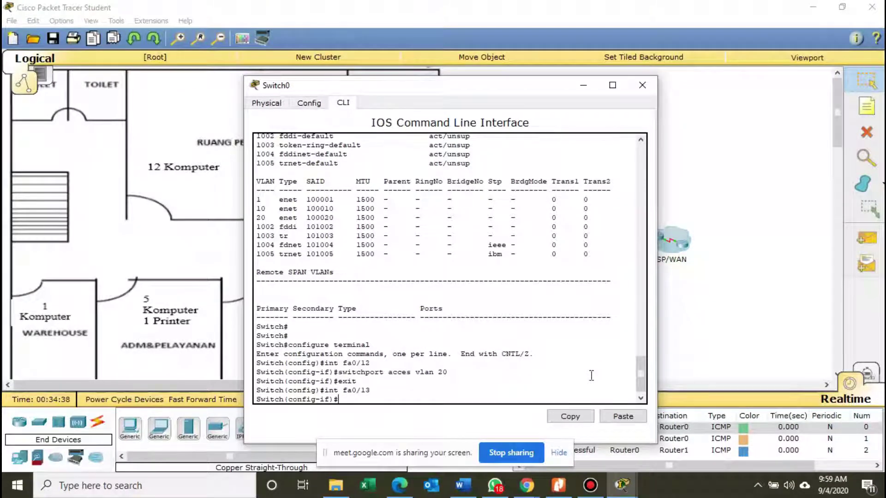
pyautogui.write('switchpor')
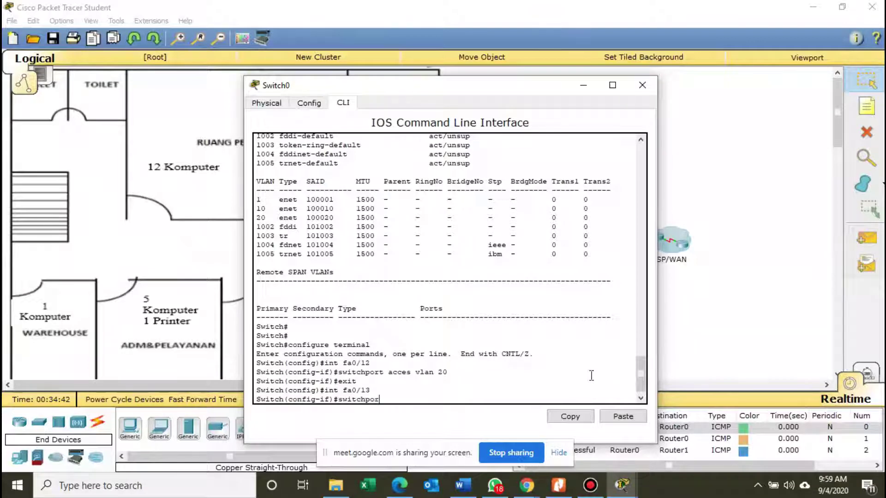
pyautogui.write('t acces  vlan')
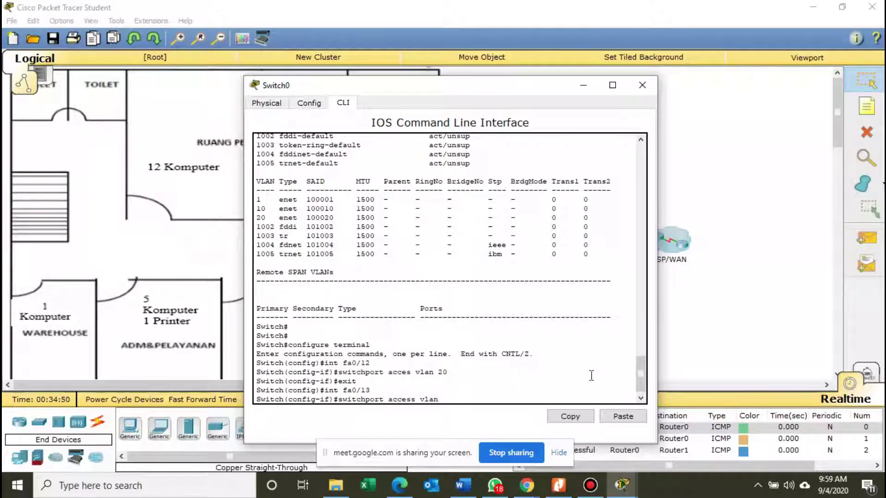
pyautogui.write(' 20')
pyautogui.press('Return')
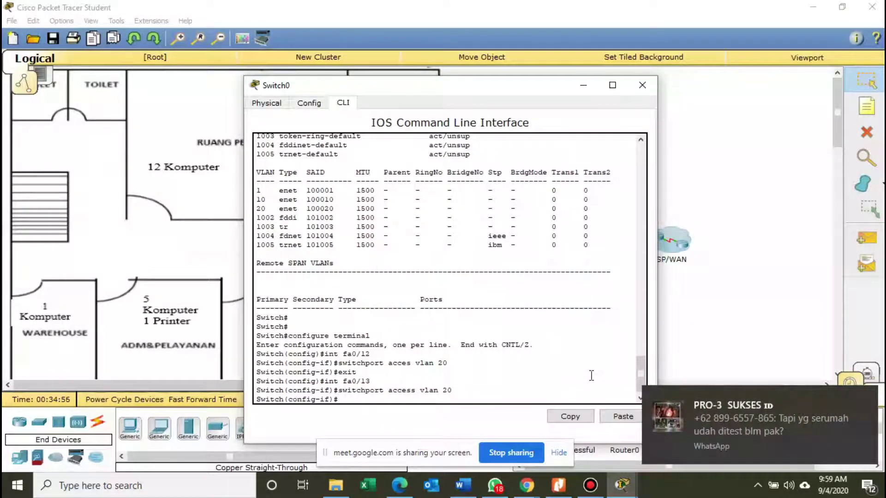
pyautogui.write('exit')
pyautogui.press('Return')
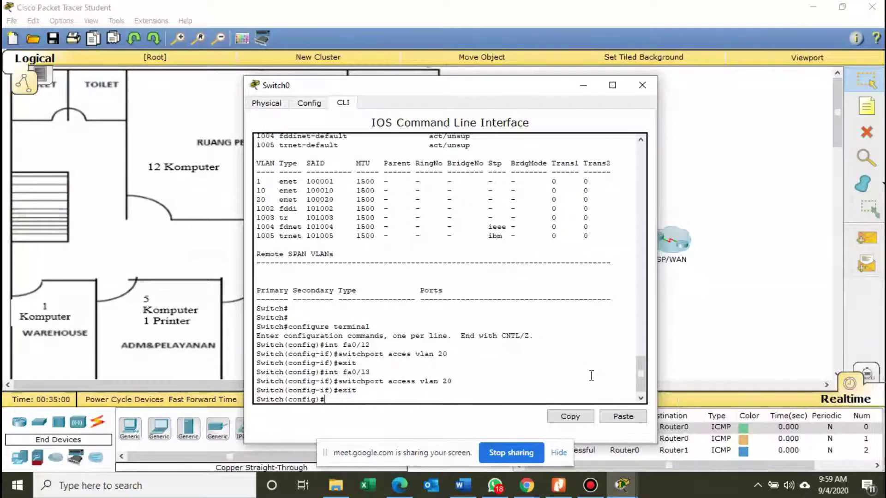
pyautogui.write('int fa0/14')
pyautogui.press('Return')
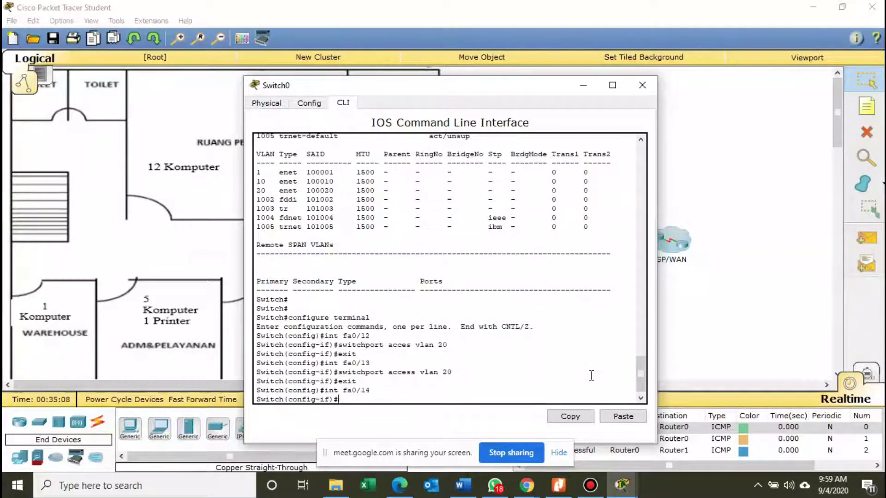
pyautogui.write('switchport acces vlan')
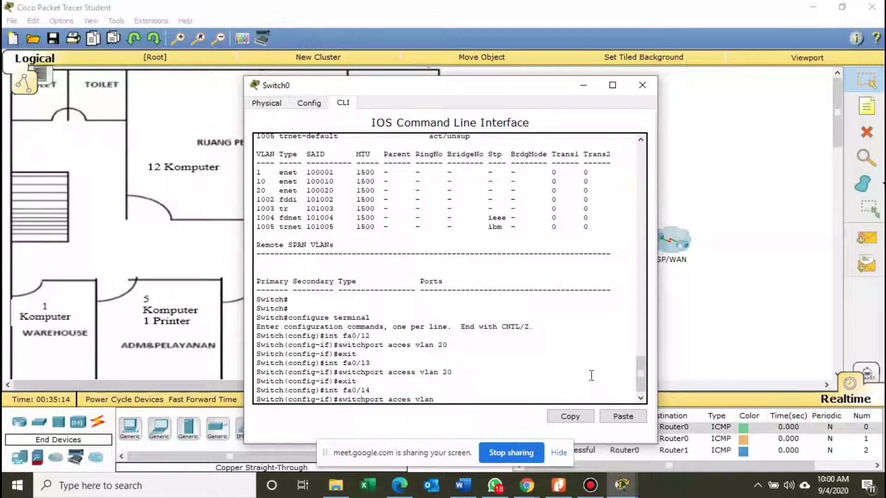
pyautogui.write(' 20')
pyautogui.press('Return')
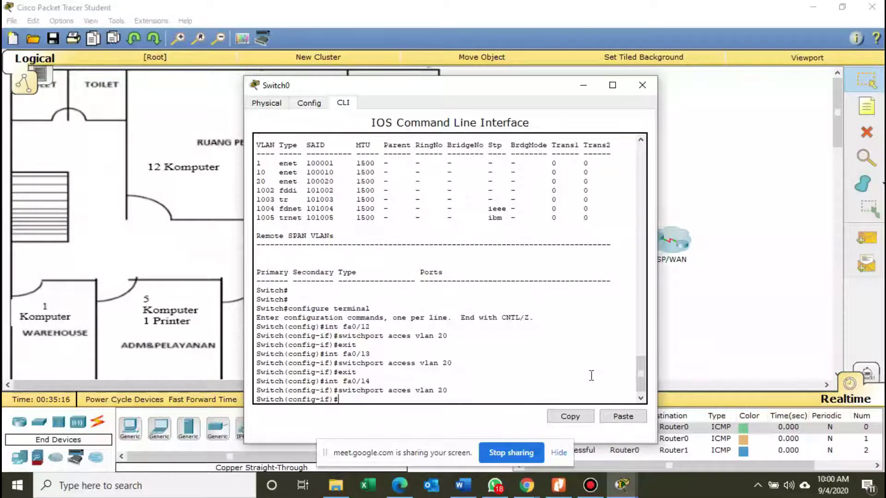
pyautogui.write('exit')
pyautogui.press('Return')
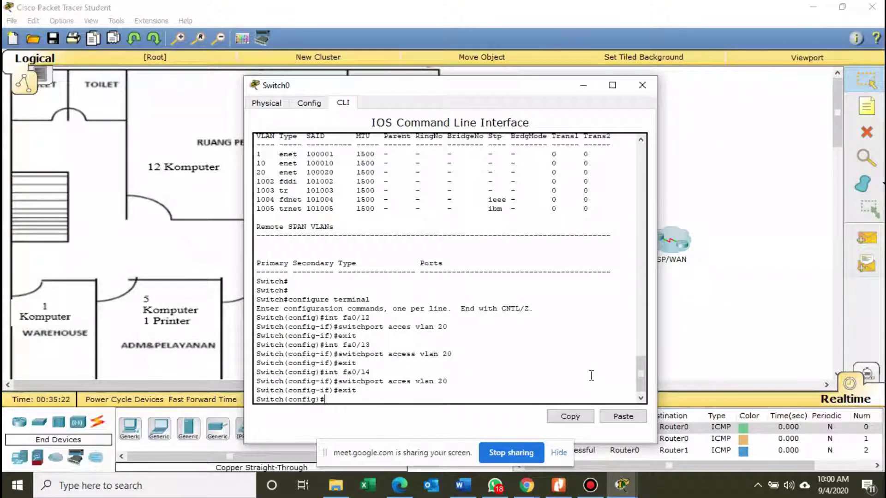
# Put Fa0/15 in access VLAN 20 and start typing the port 16 interface command.
pyautogui.write('int fa')
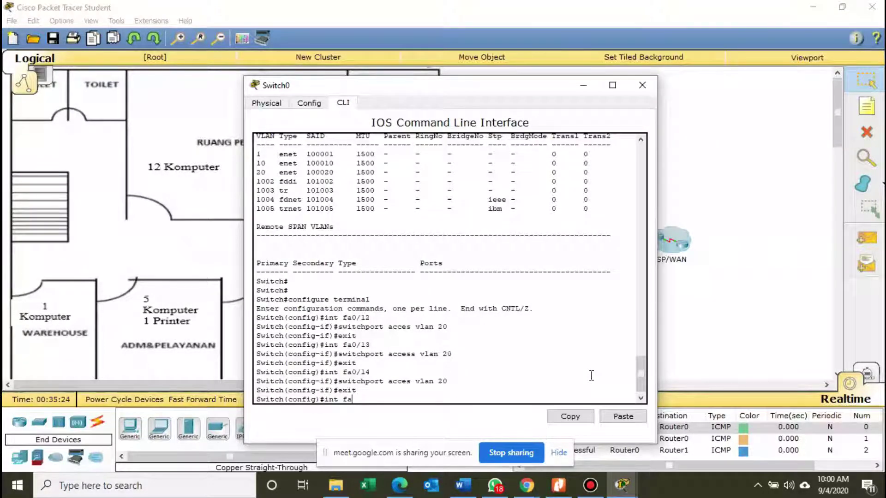
pyautogui.write('0/15')
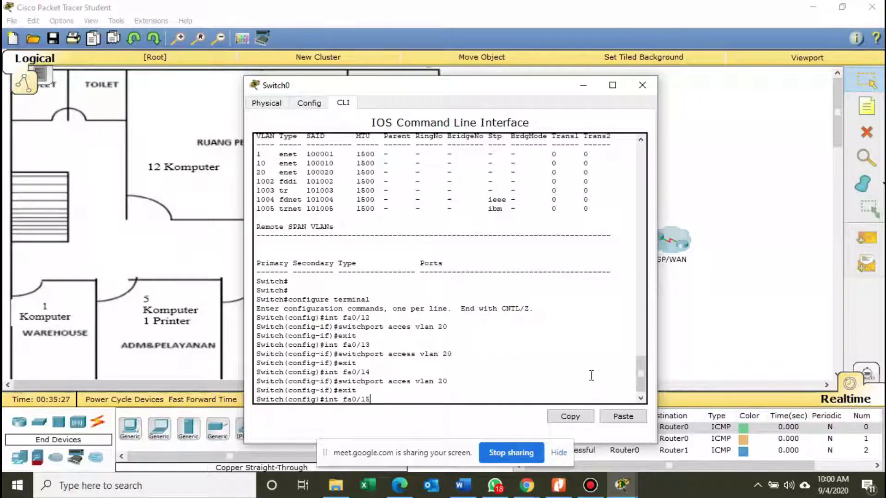
pyautogui.press('Return')
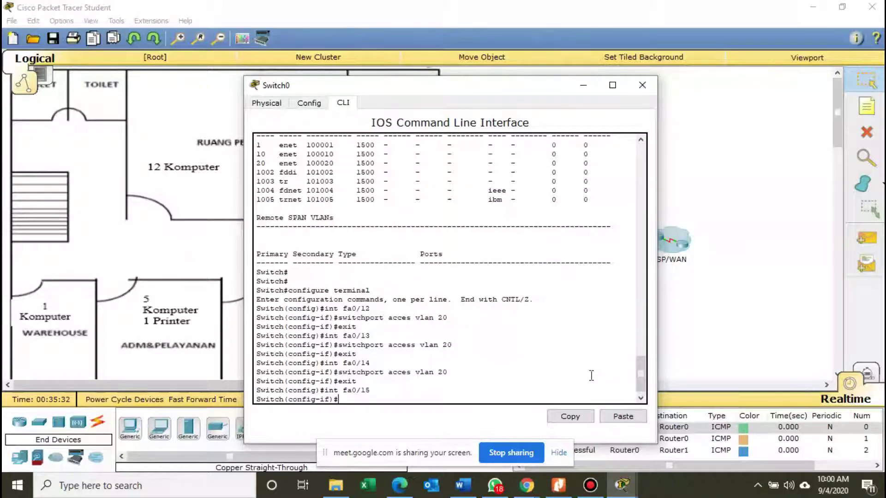
pyautogui.write('switchport')
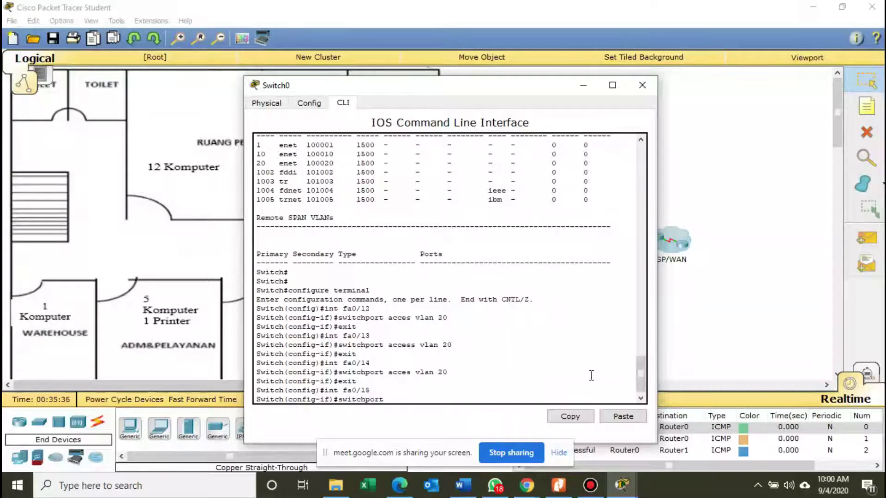
pyautogui.write(' access v')
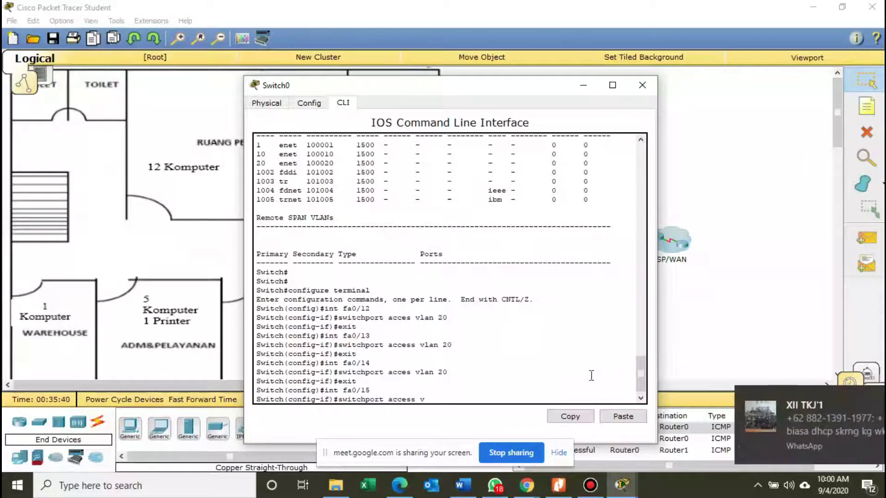
pyautogui.write('lan 2')
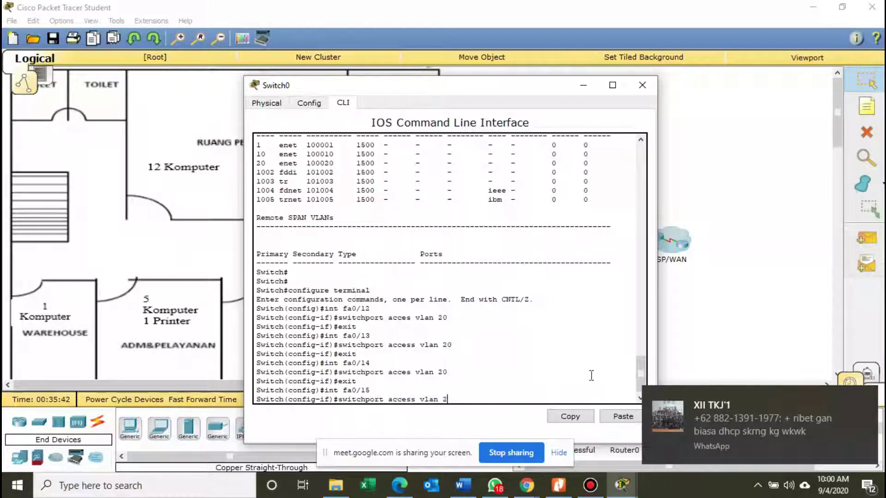
pyautogui.write('0')
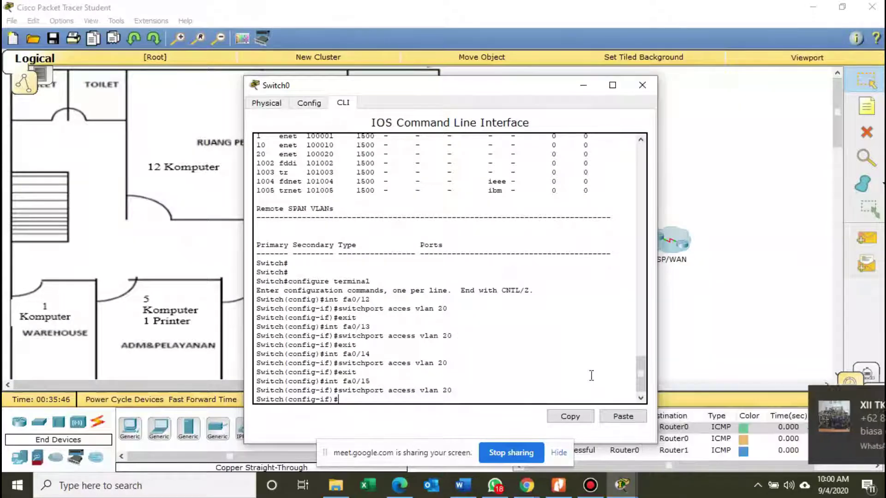
pyautogui.write('exit')
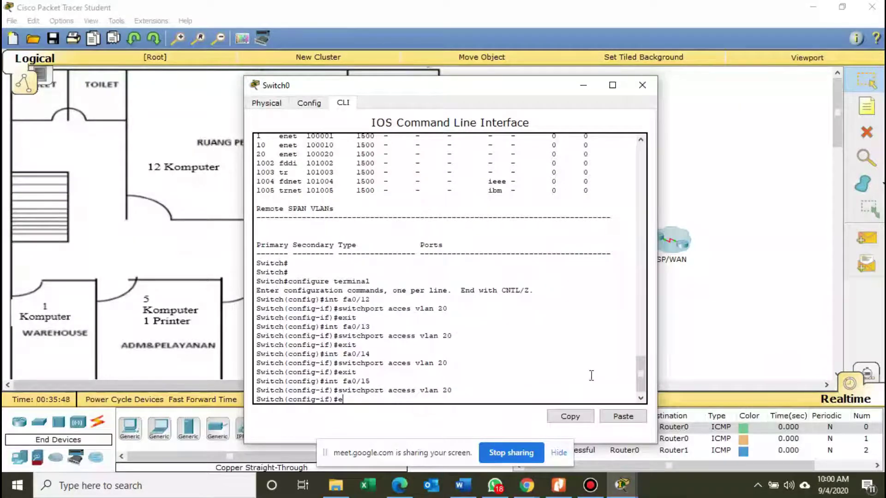
pyautogui.press('Return')
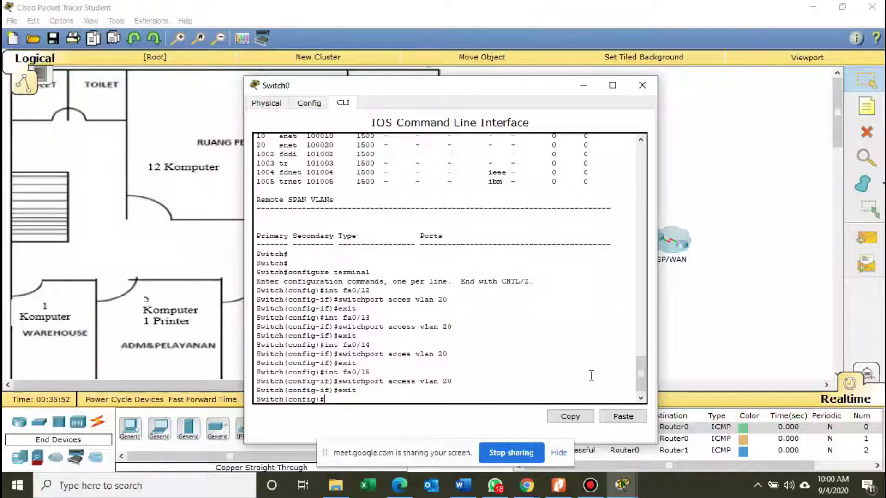
pyautogui.write('int fa')
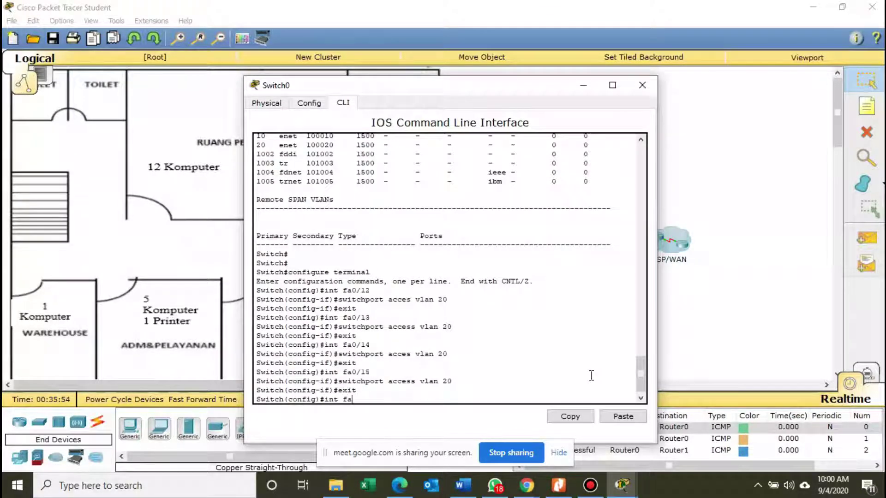
pyautogui.write('/016')
# After the rejected 'fa/016' and 'fa/16' attempts, put Fa0/16 into access VLAN 20.
pyautogui.press('Return')
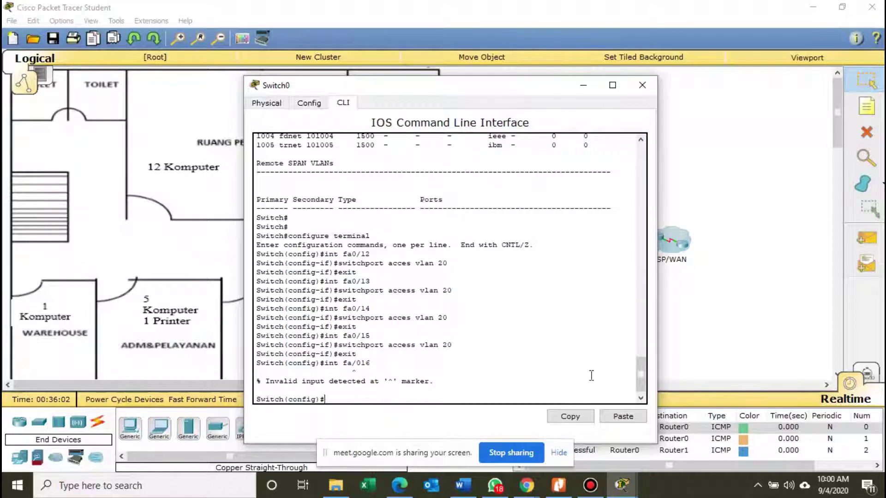
pyautogui.write('int fa/16')
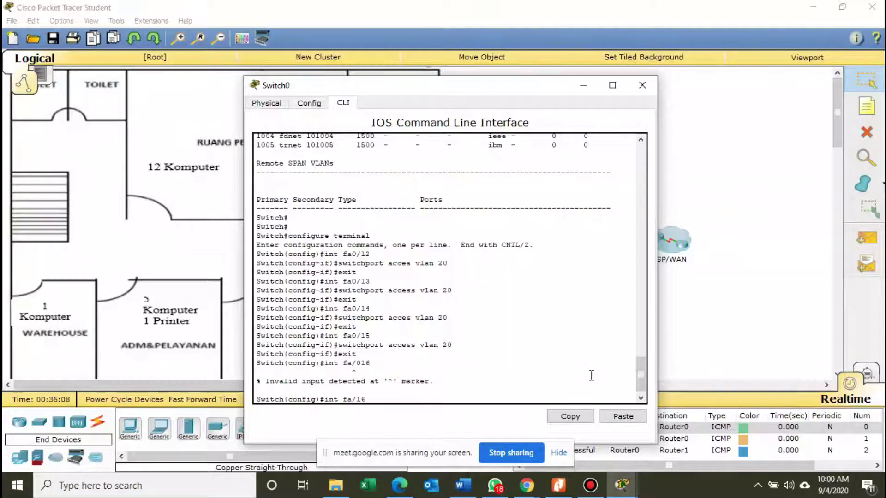
pyautogui.press('Return')
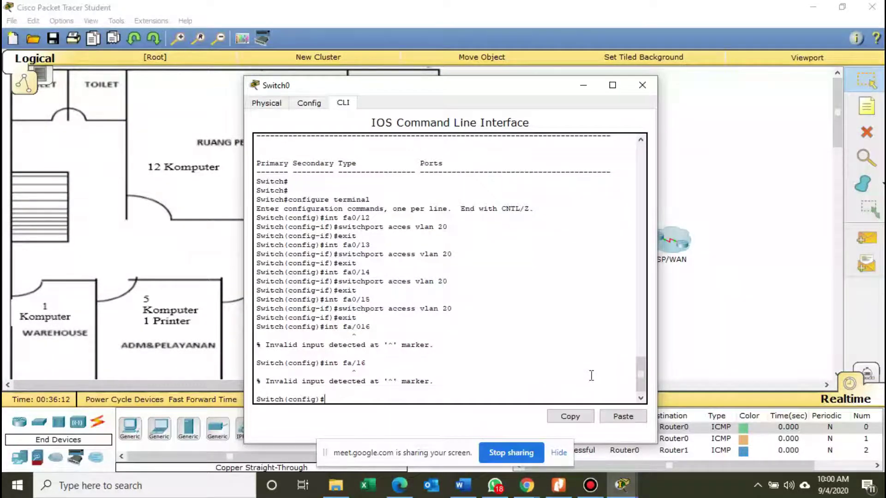
pyautogui.write('int fa0/16')
pyautogui.press('Return')
pyautogui.write('switchport')
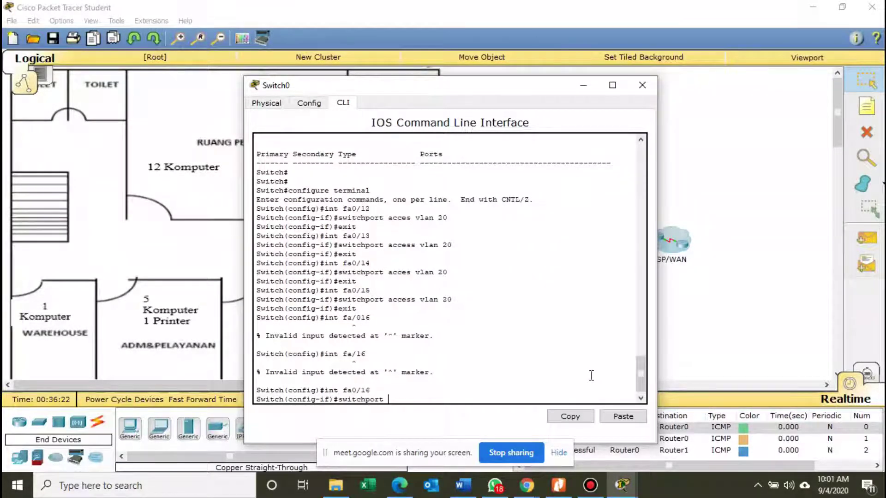
pyautogui.write(' access vlan')
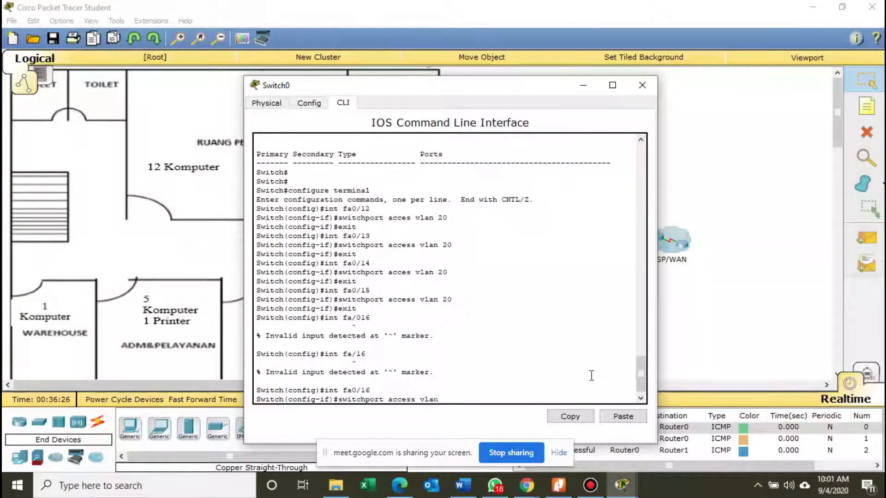
pyautogui.write(' 20')
pyautogui.press('Return')
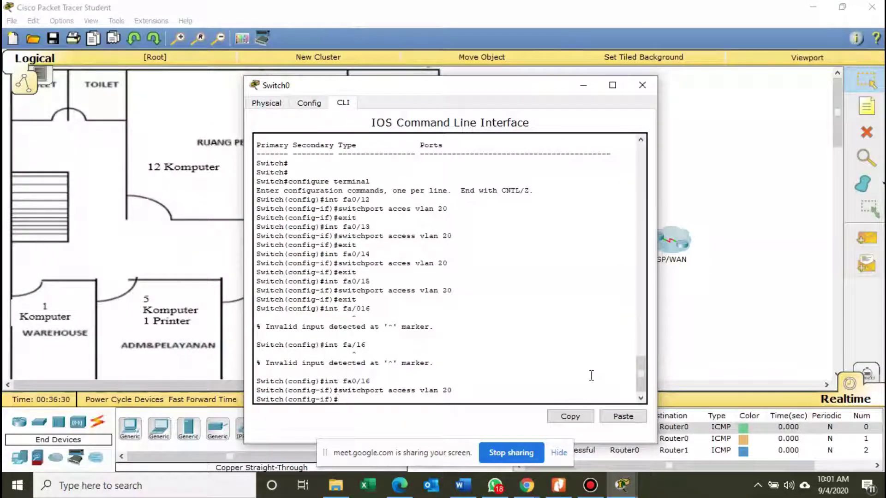
pyautogui.write('exit')
pyautogui.press('Return')
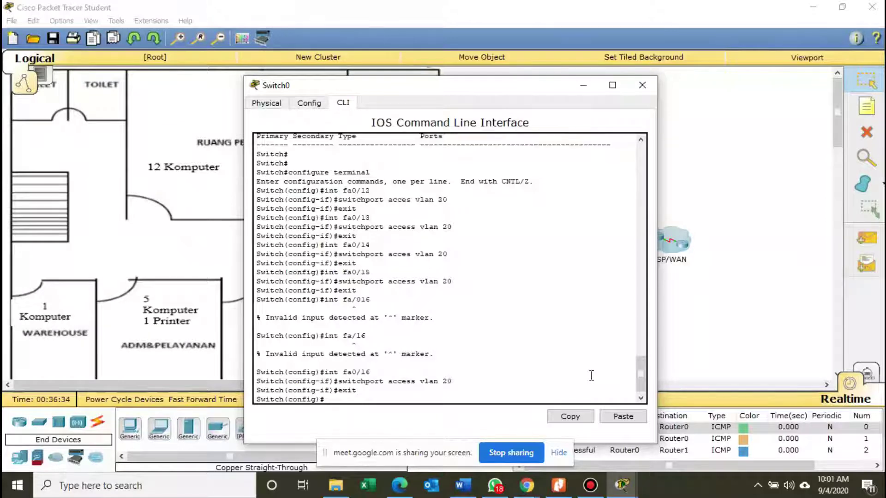
# Assign Fa0/17 to access VLAN 20.
pyautogui.write('int fa0/17')
pyautogui.press('Return')
pyautogui.write('s')
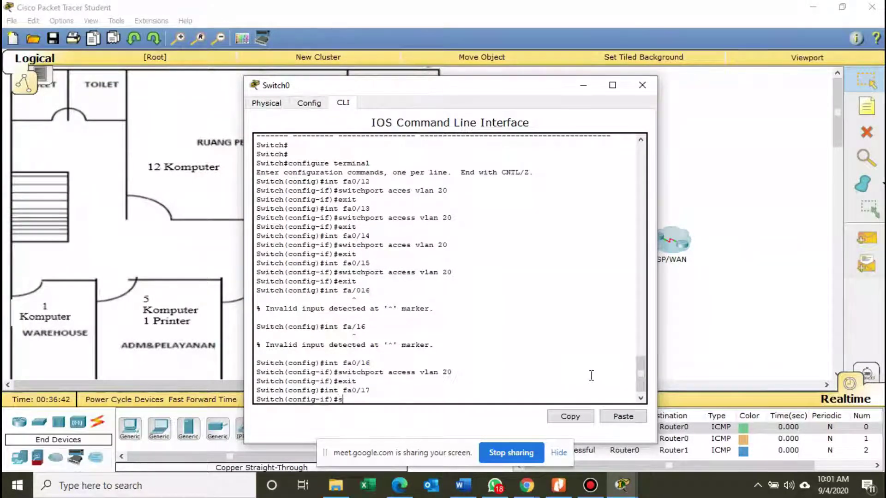
pyautogui.write('witchport a')
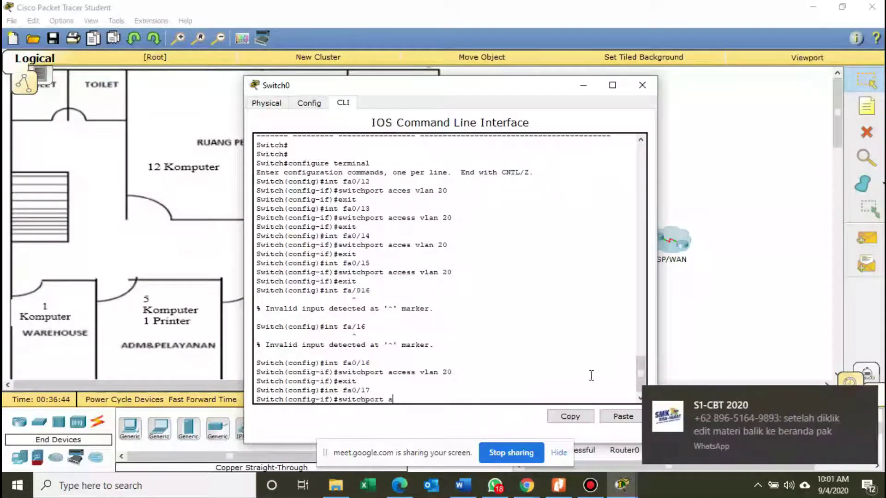
pyautogui.write('ccess vlan 20')
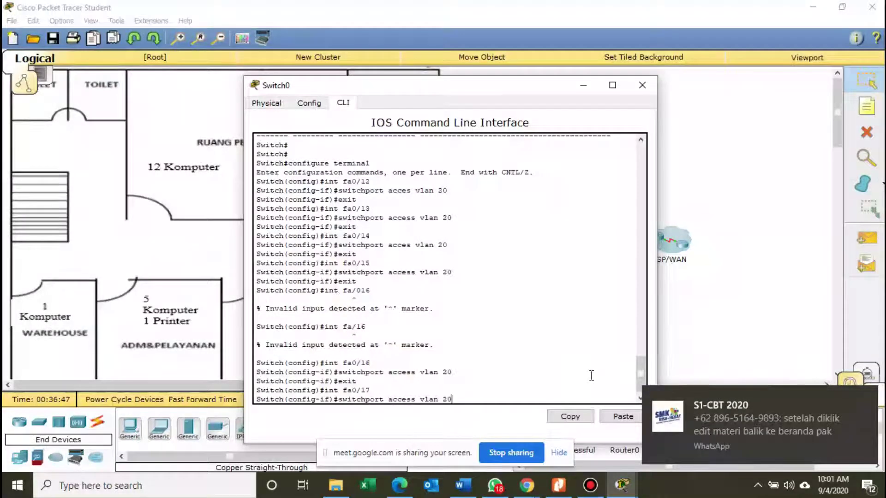
pyautogui.press('Return')
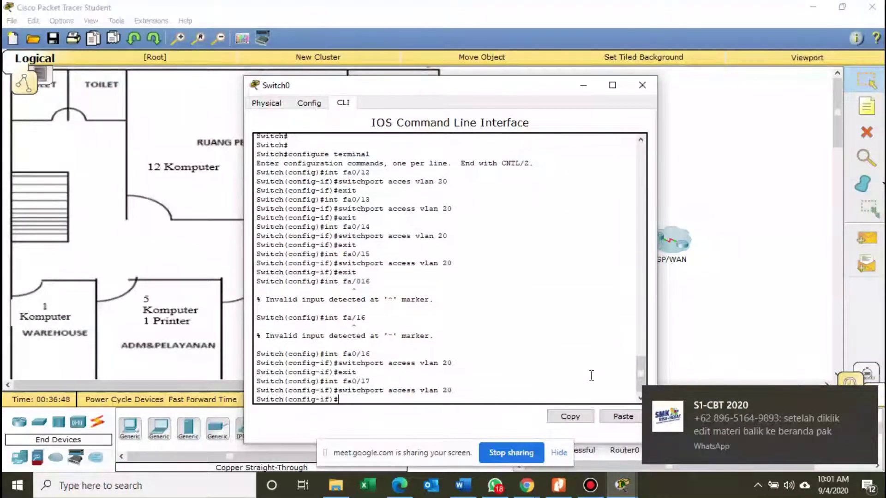
pyautogui.write('exit')
pyautogui.press('Return')
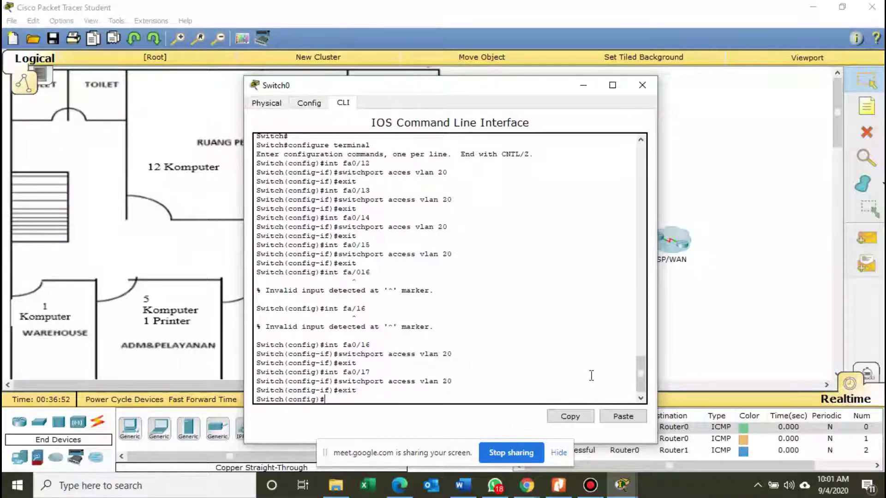
# Assign Fa0/18 to access VLAN 20, fixing the misspelled switchport access command.
pyautogui.write('int fa')
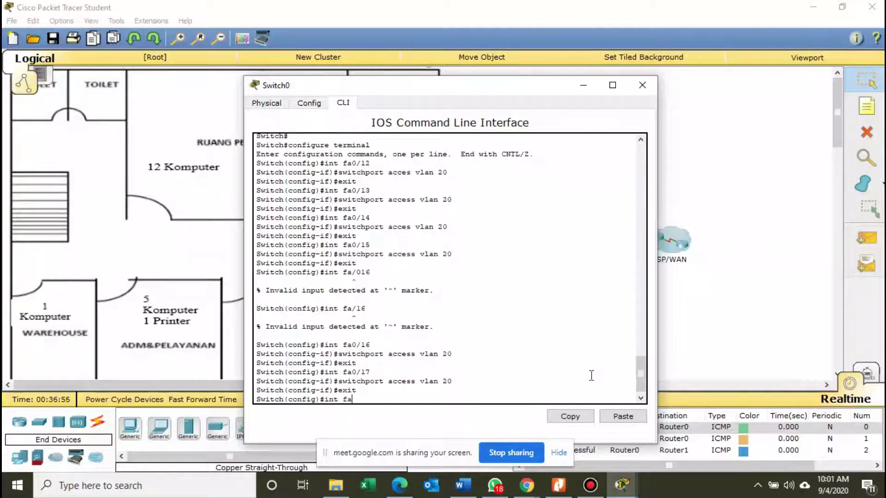
pyautogui.write('0')
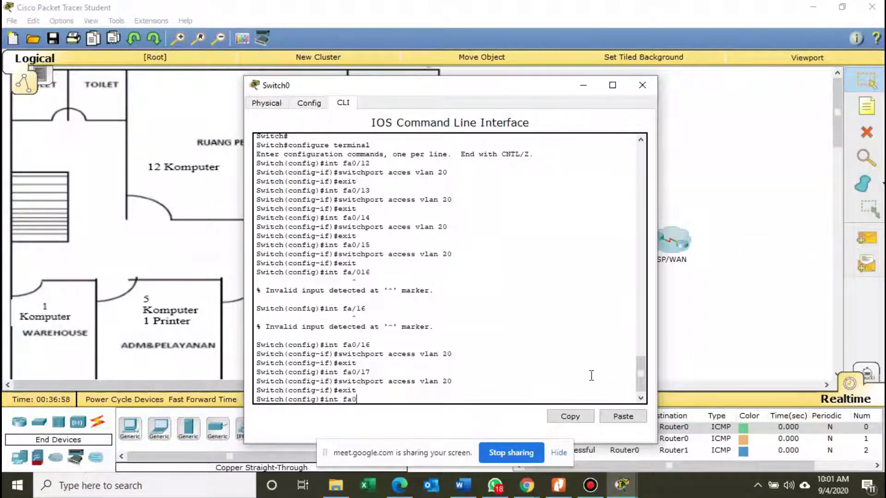
pyautogui.write('/18')
pyautogui.press('Return')
pyautogui.write('swi')
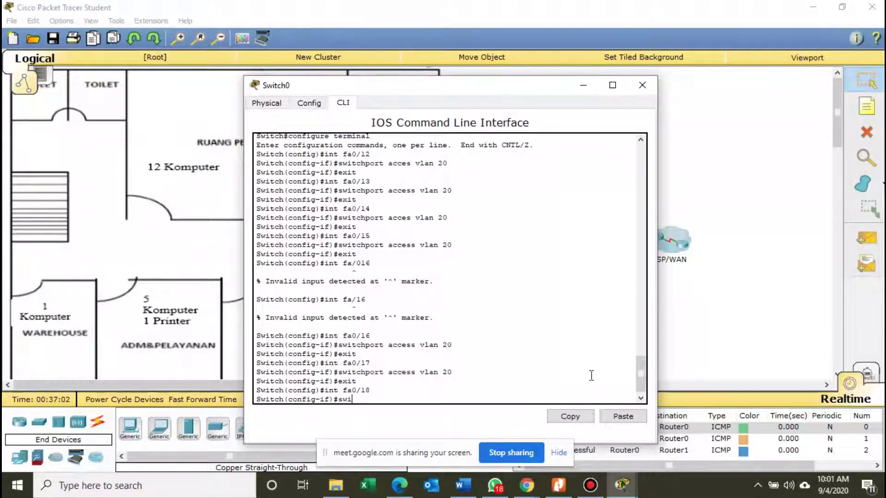
pyautogui.write('tcport acces vlan 20')
pyautogui.press('Return')
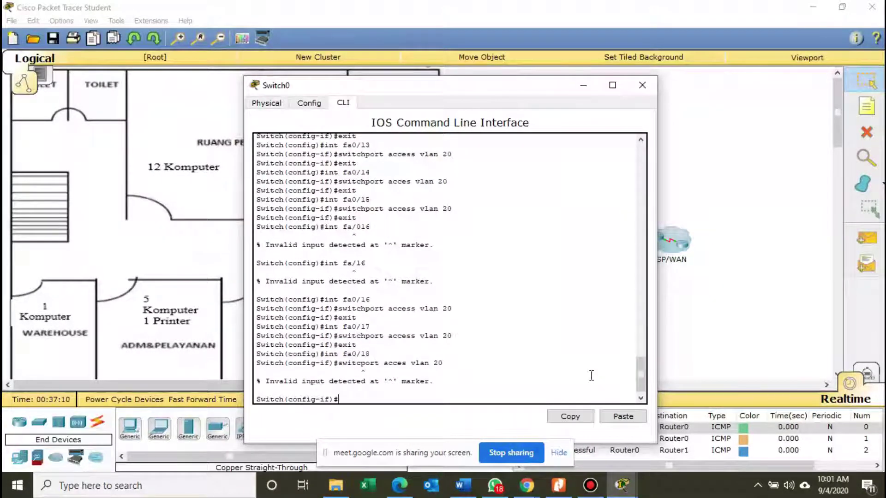
pyautogui.press('Up')
pyautogui.press('Left')
pyautogui.press('Left')
pyautogui.press('Left')
pyautogui.press('Left')
pyautogui.press('Left')
pyautogui.press('Left')
pyautogui.press('Left')
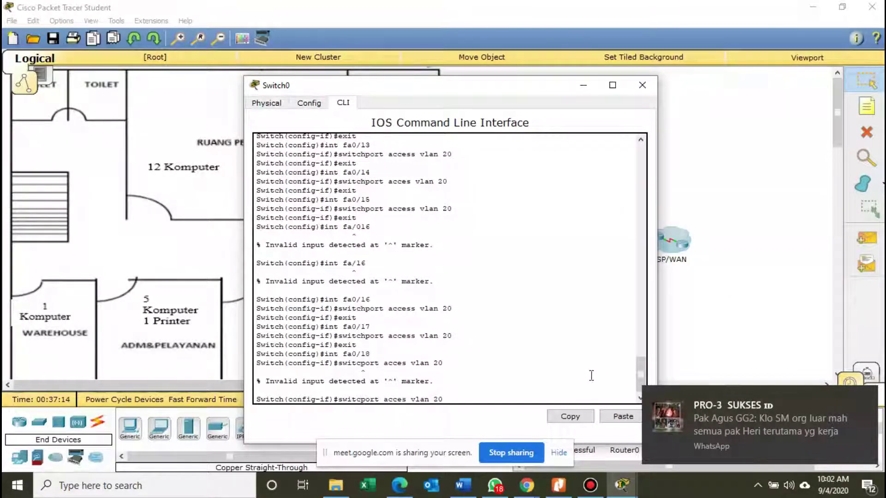
pyautogui.press('Left')
pyautogui.press('Left')
pyautogui.press('Left')
pyautogui.press('Left')
pyautogui.press('Left')
pyautogui.press('Left')
pyautogui.press('Left')
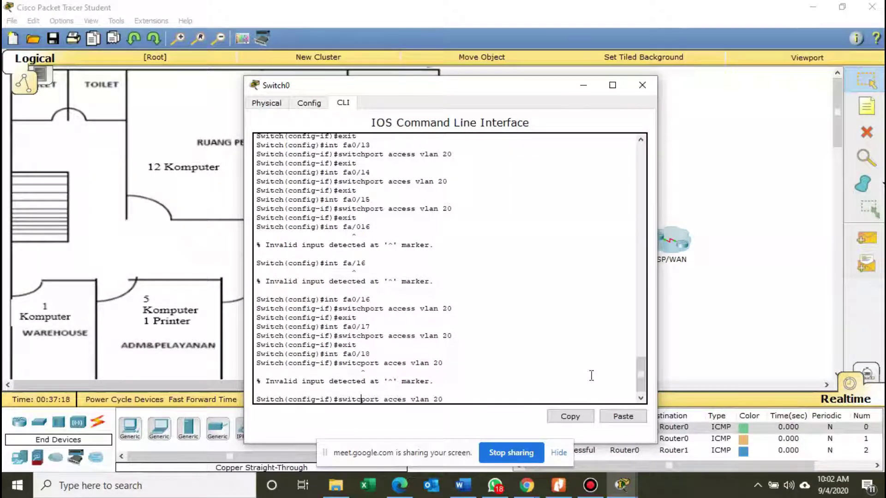
pyautogui.write('h')
pyautogui.press('Right')
pyautogui.press('Right')
pyautogui.press('Right')
pyautogui.press('Right')
pyautogui.press('Right')
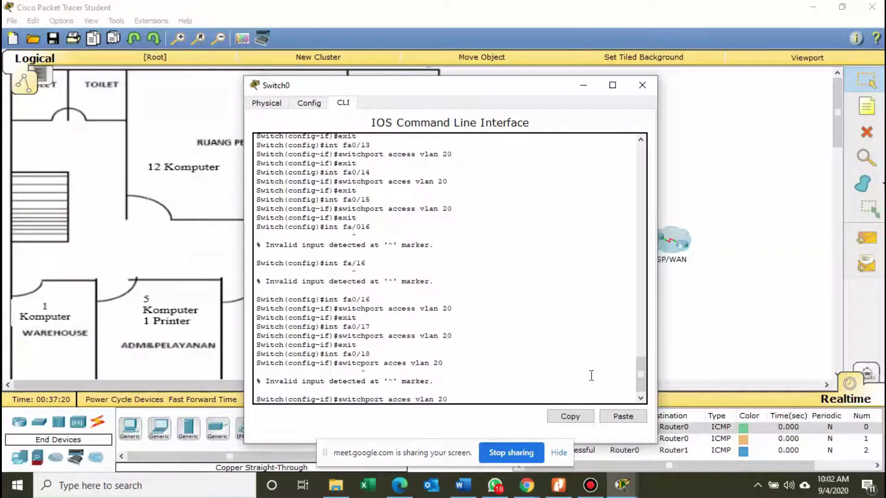
pyautogui.write('s')
pyautogui.press('Right')
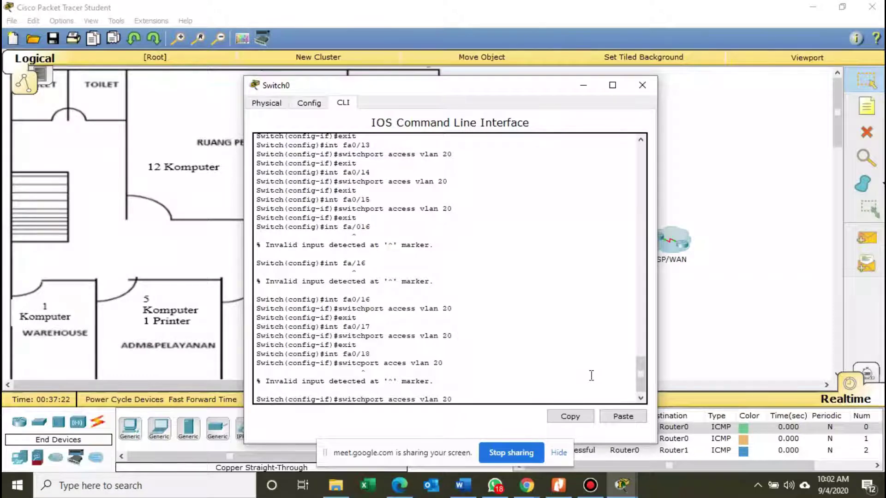
pyautogui.press('Return')
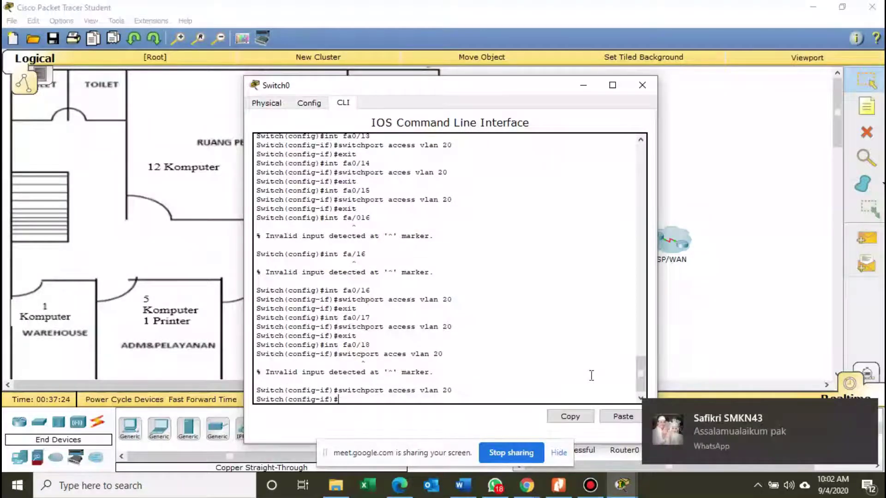
pyautogui.write('exit')
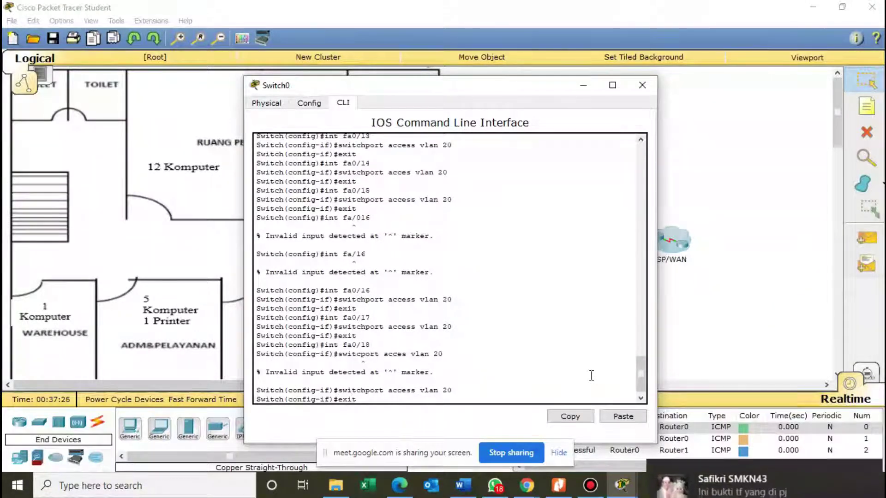
pyautogui.press('Return')
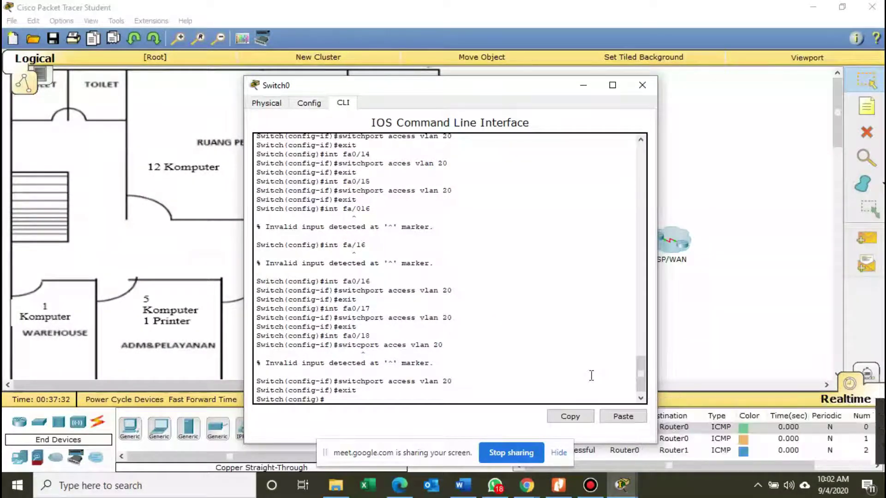
# Assign Fa0/19 to access VLAN 20 and enter interface Fa0/20.
pyautogui.write('in')
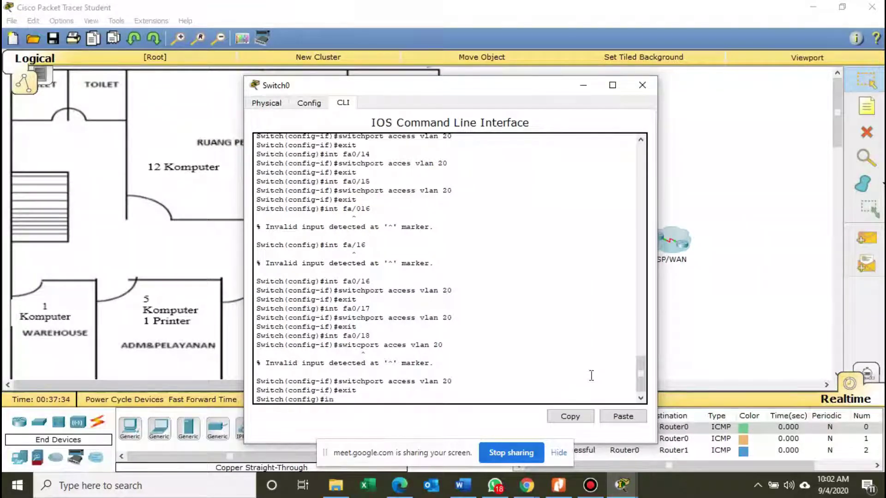
pyautogui.write('t')
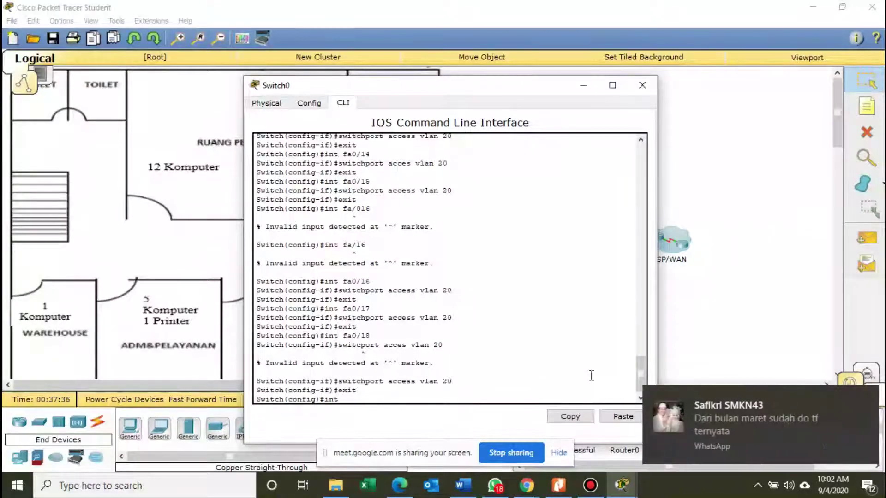
pyautogui.write(' fa0')
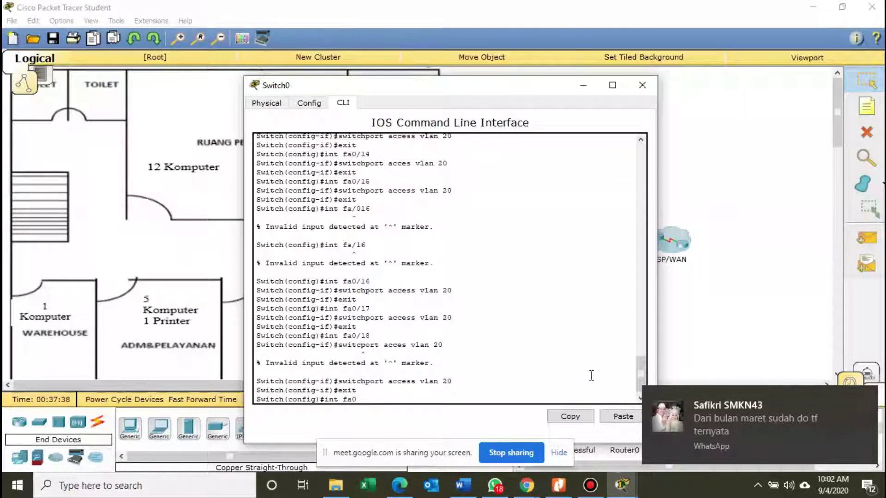
pyautogui.write('/')
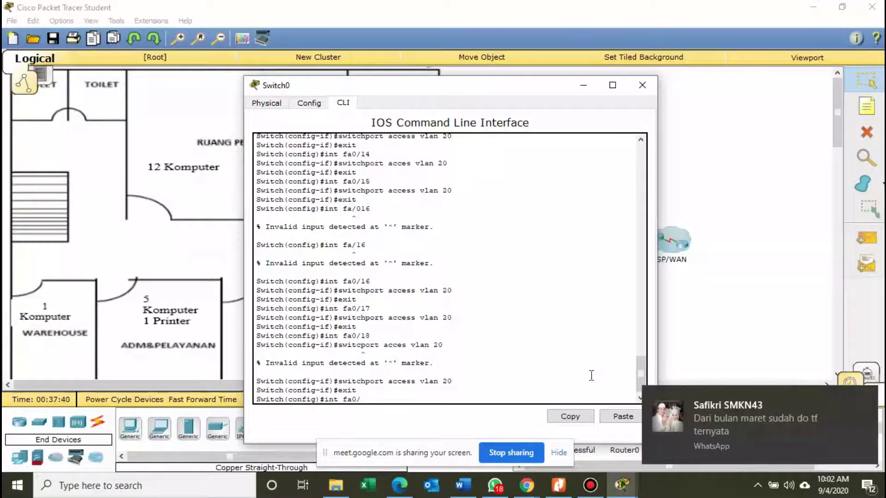
pyautogui.write('19')
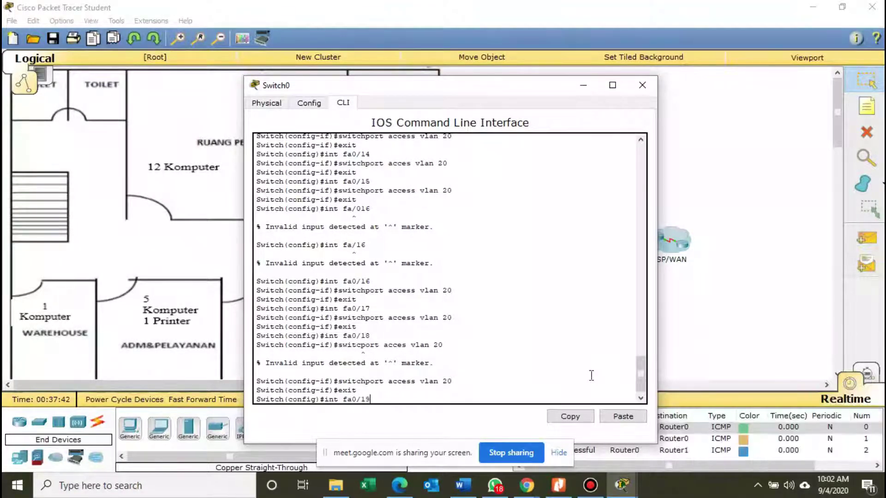
pyautogui.press('Return')
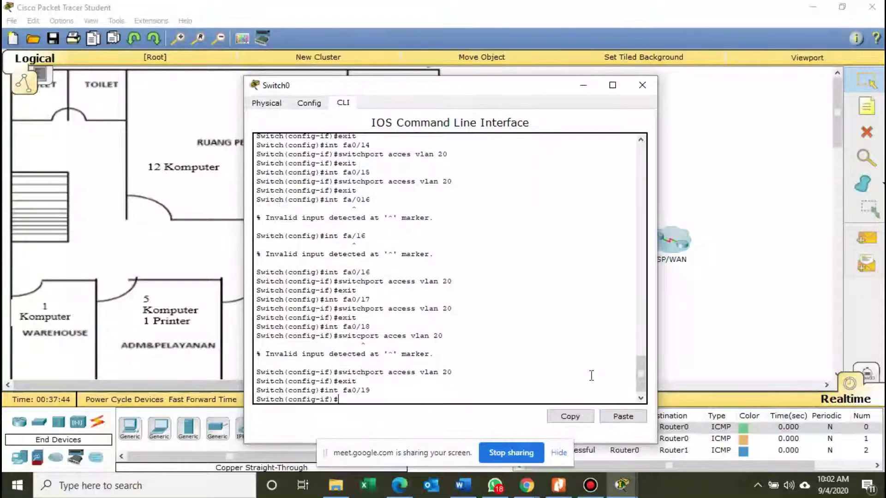
pyautogui.write('switchport')
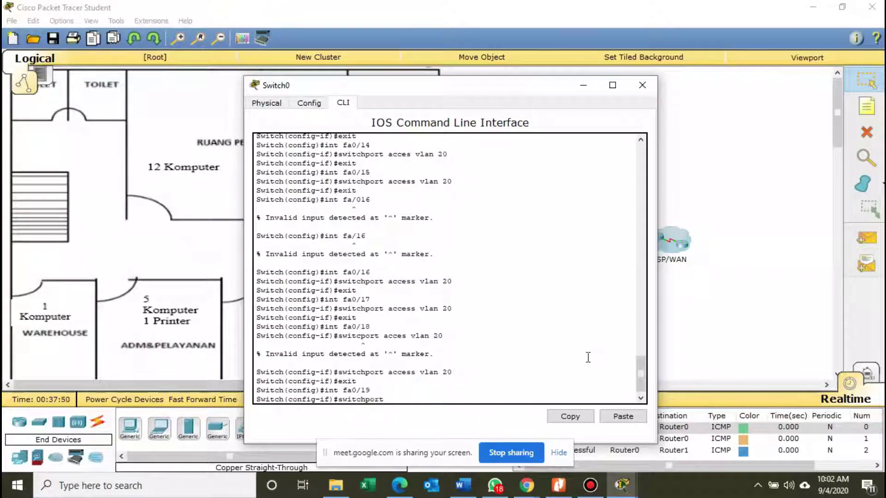
pyautogui.write(' acces vlan')
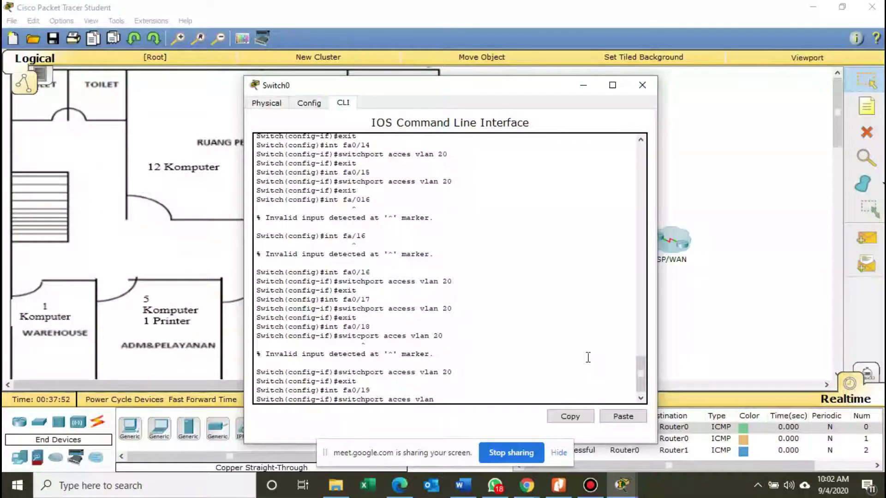
pyautogui.write(' 20')
pyautogui.press('Return')
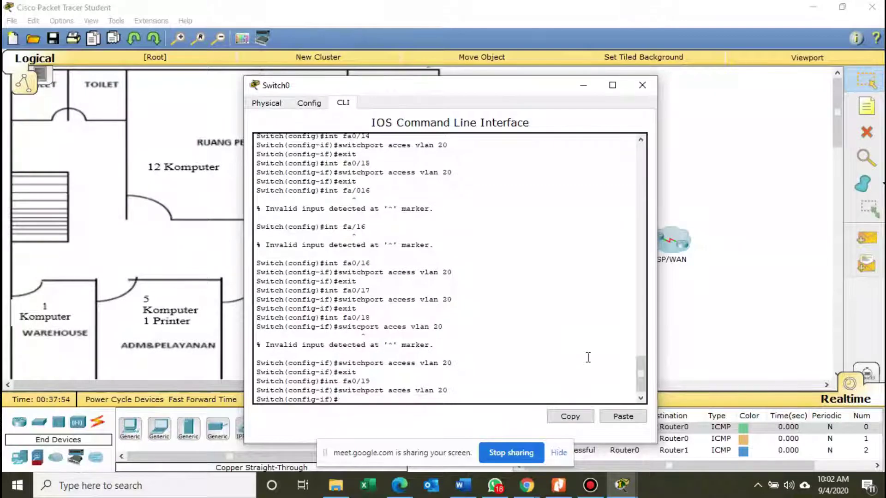
pyautogui.write('exit')
pyautogui.press('Return')
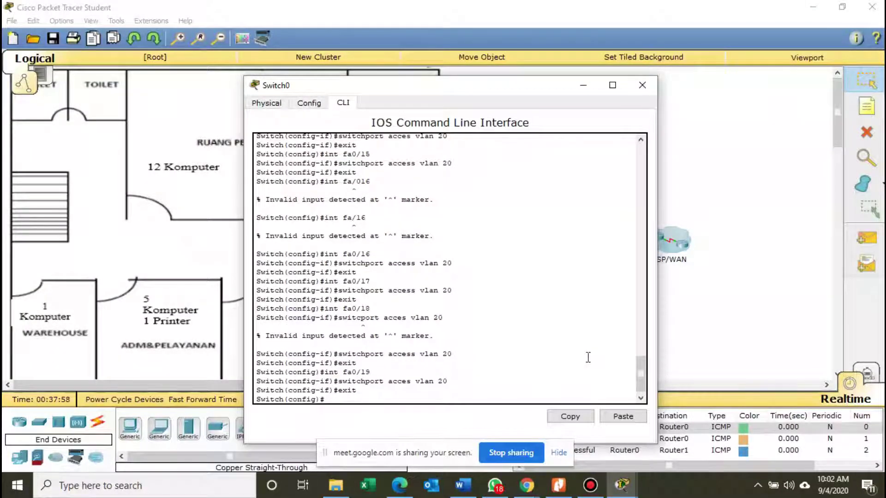
pyautogui.write('int fa')
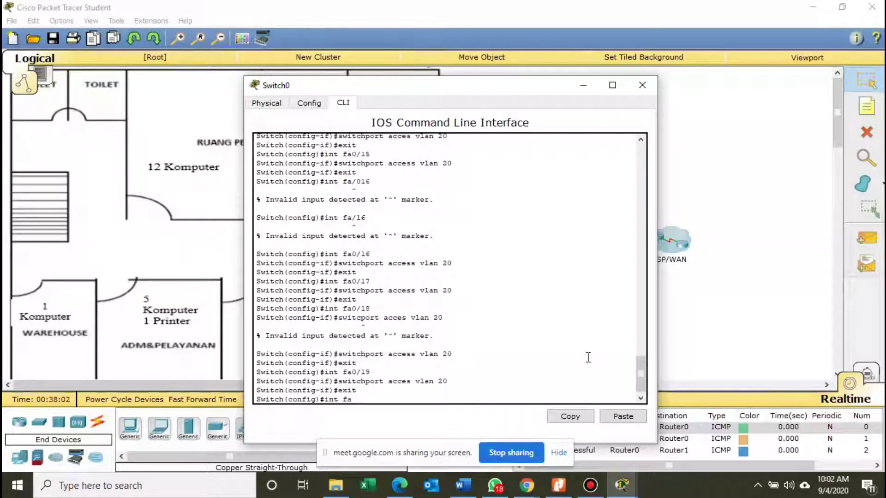
pyautogui.write('0/20')
pyautogui.press('Return')
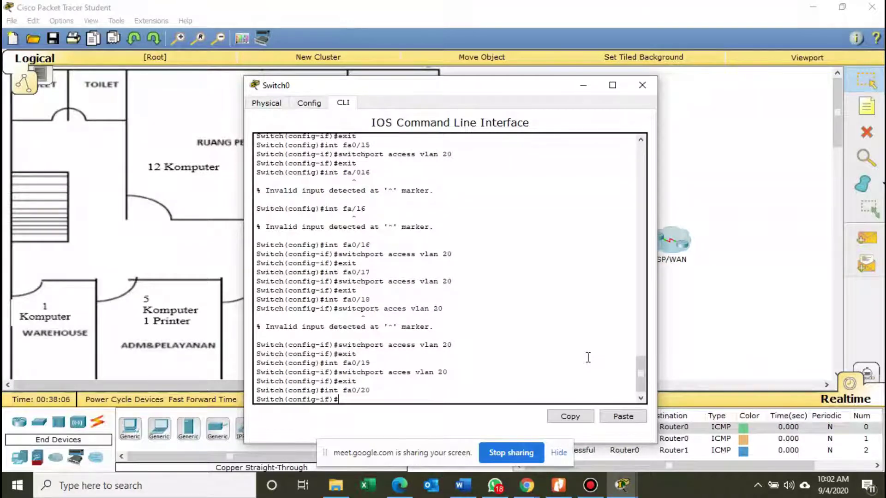
# Put Fa0/20 and Fa0/21 into access VLAN 20.
pyautogui.write('switchport acces vlan')
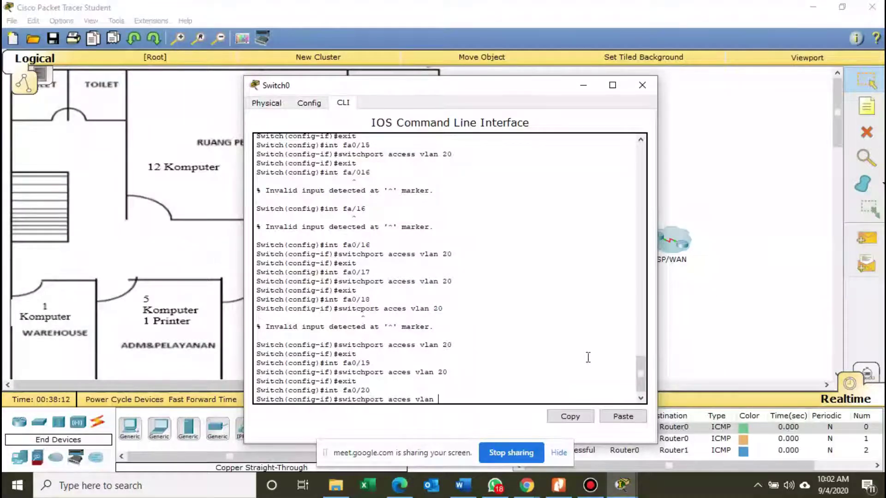
pyautogui.write(' 20')
pyautogui.press('Return')
pyautogui.write('exit')
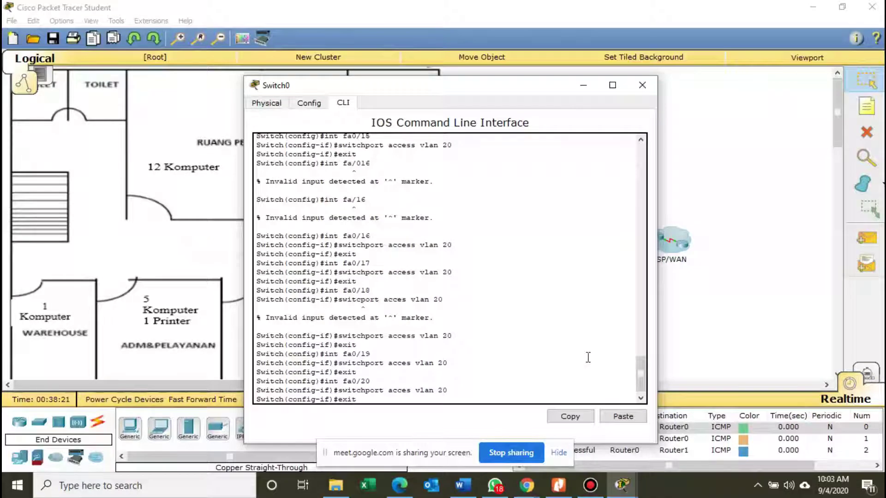
pyautogui.press('Return')
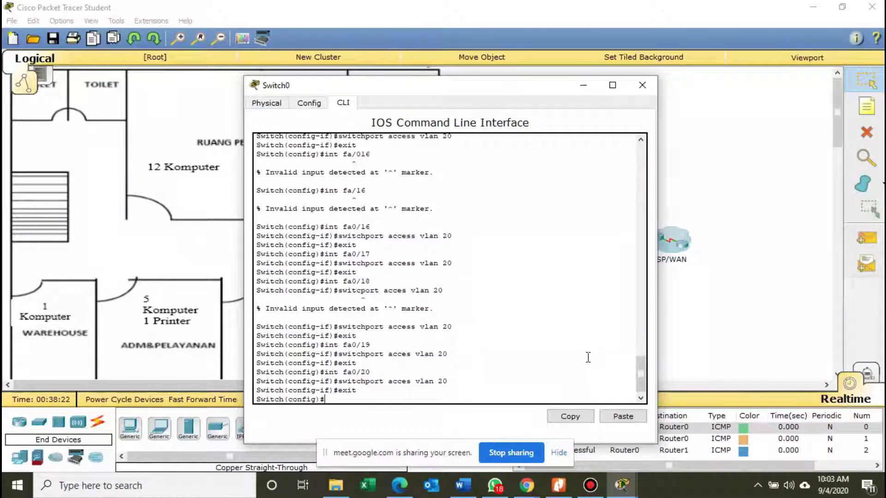
pyautogui.write('int fa0/21')
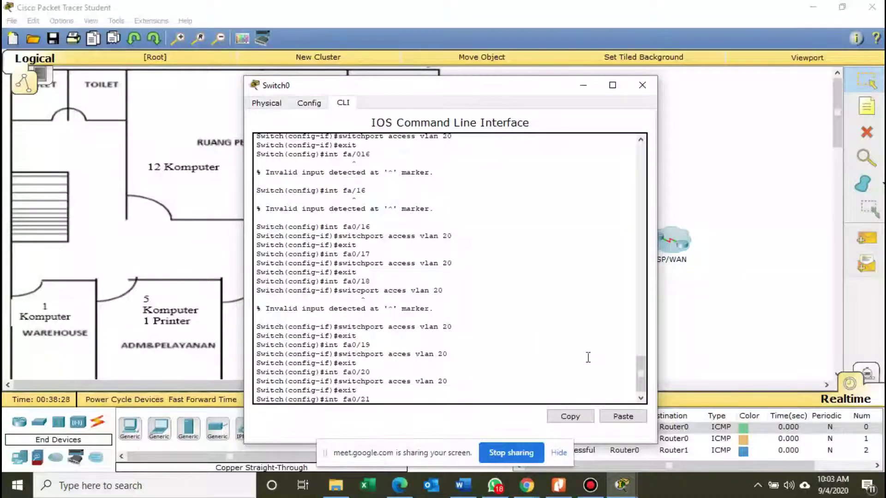
pyautogui.press('Return')
pyautogui.write('sw')
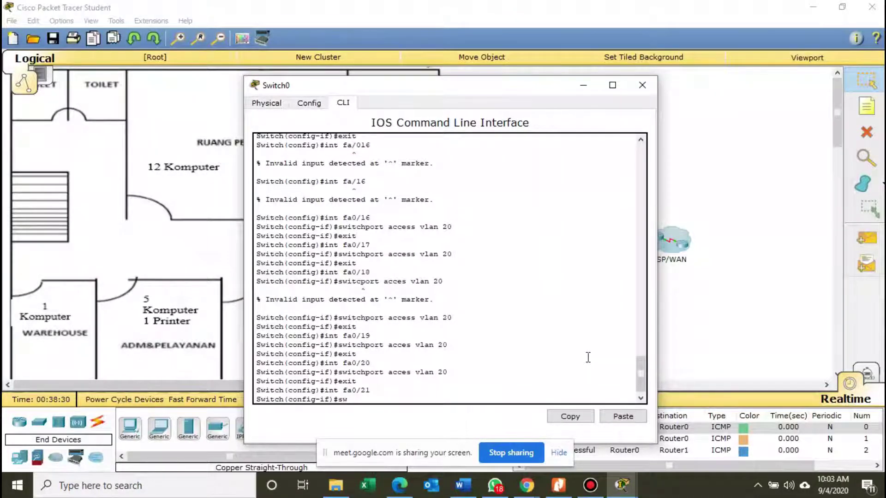
pyautogui.write('itchport access')
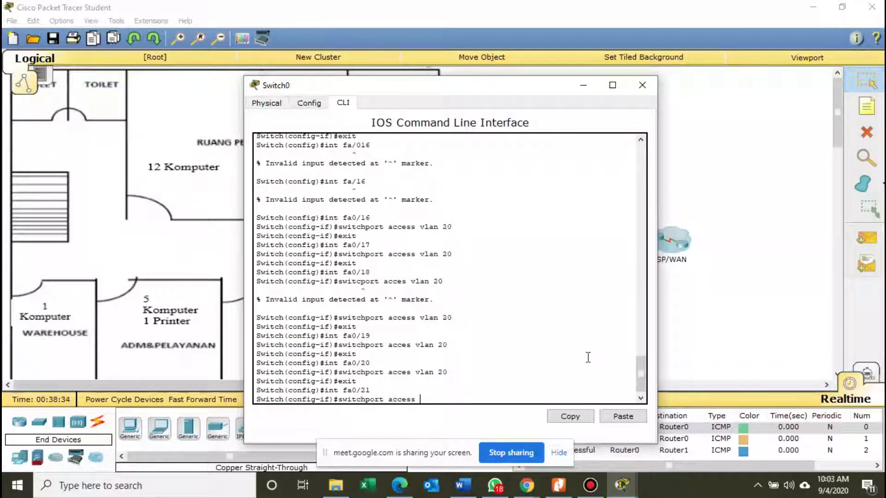
pyautogui.write(' vlan 20')
pyautogui.press('Return')
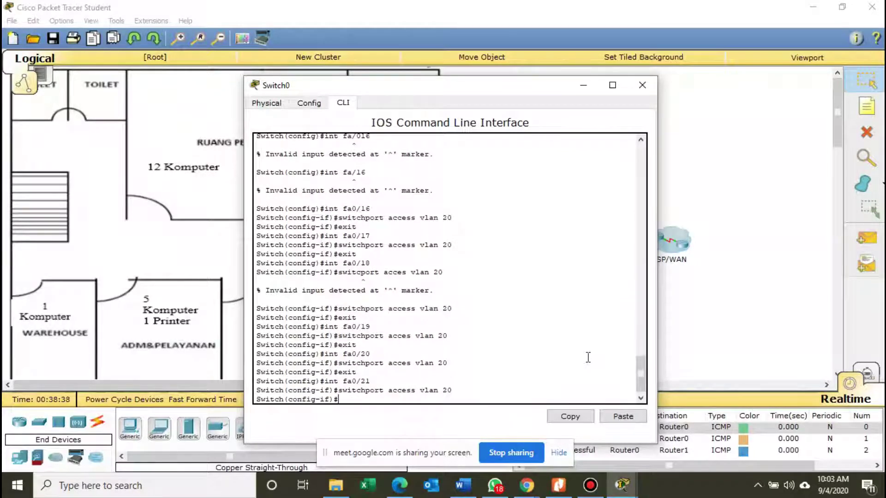
pyautogui.write('exit')
pyautogui.press('Return')
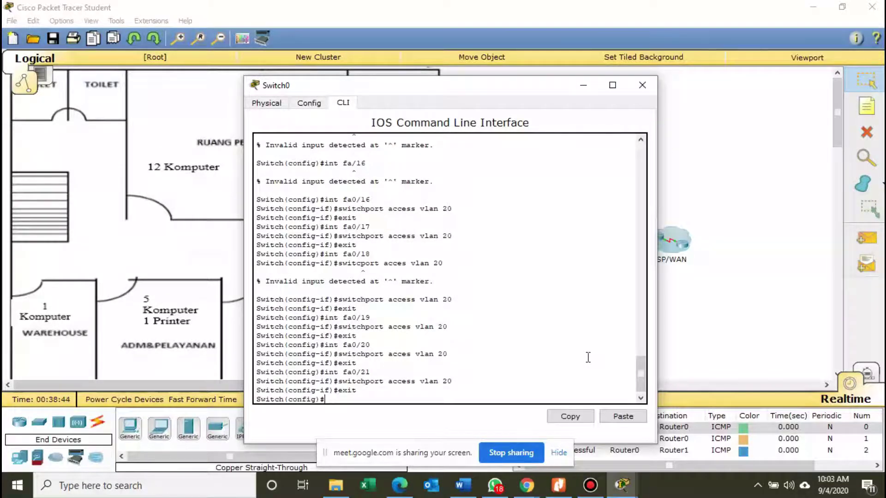
# Put Fa0/22 into access VLAN 20 and return to privileged EXEC.
pyautogui.write('in')
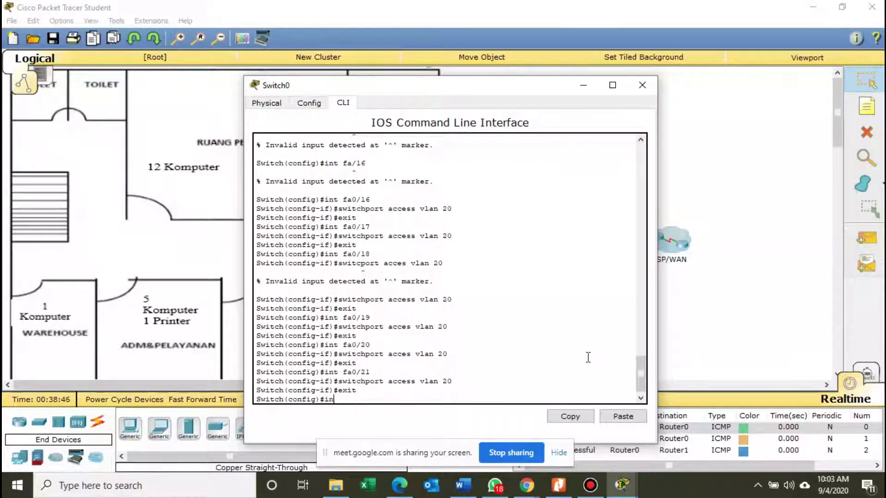
pyautogui.write('t fa0/22')
pyautogui.press('Return')
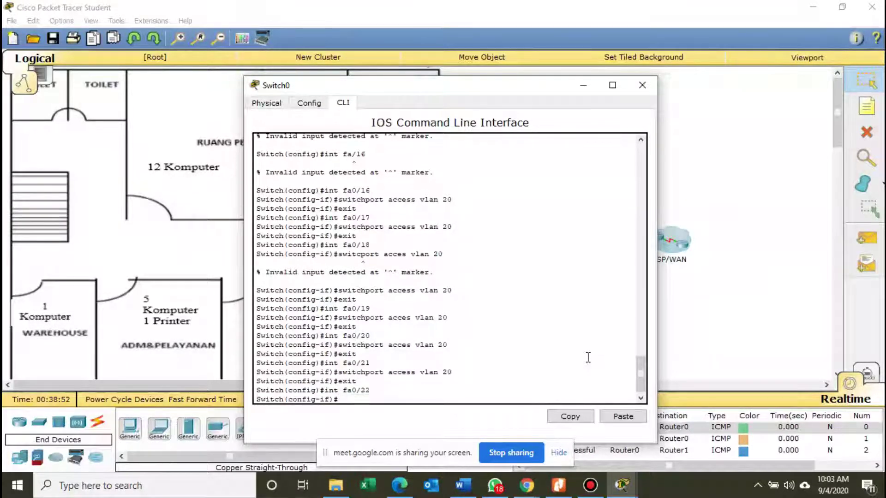
pyautogui.write('switchport access vlan 20')
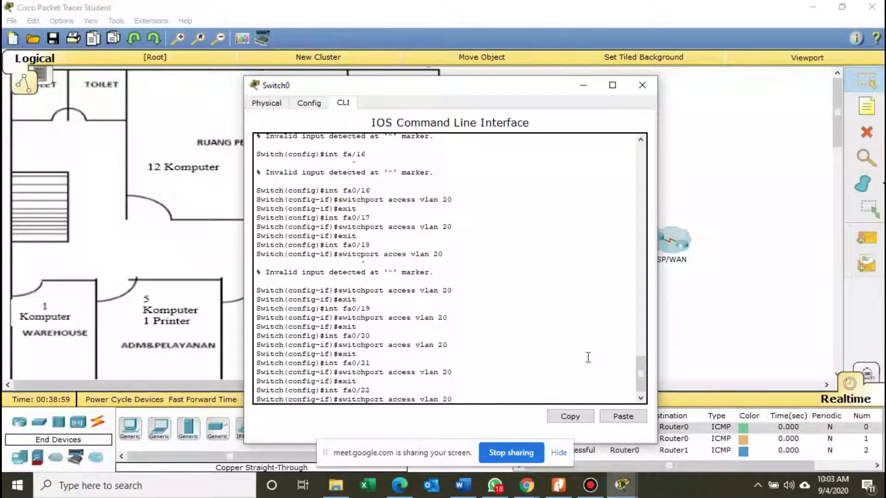
pyautogui.press('Return')
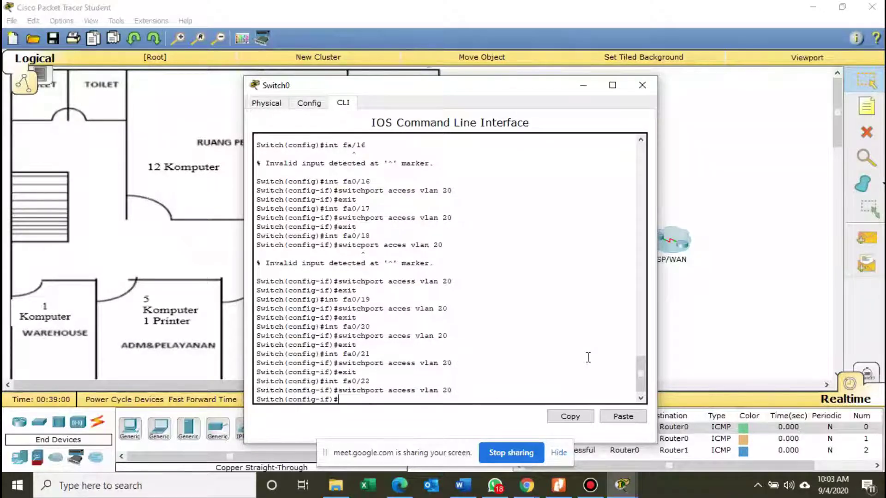
pyautogui.write('exit')
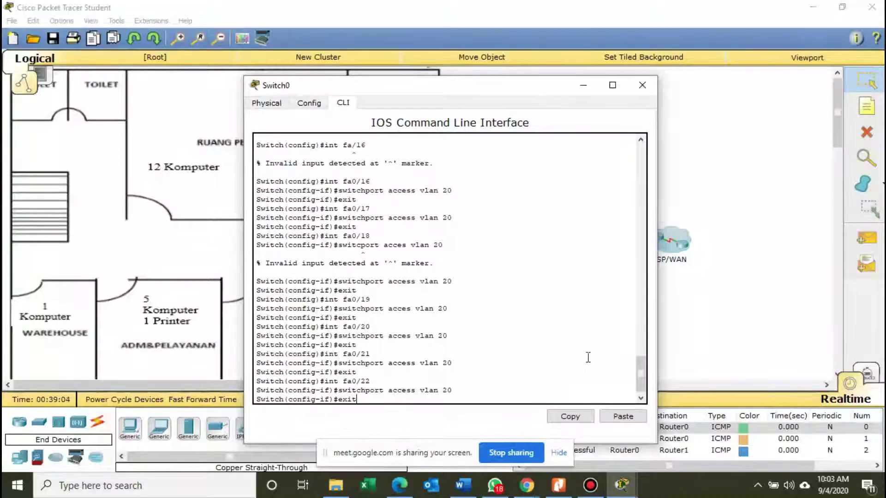
pyautogui.press('Return')
pyautogui.write('xi')
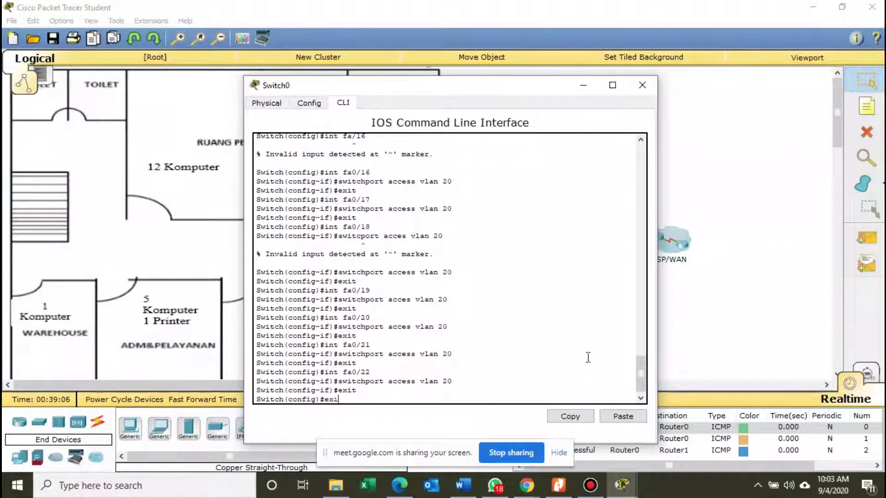
pyautogui.write('t')
pyautogui.press('Return')
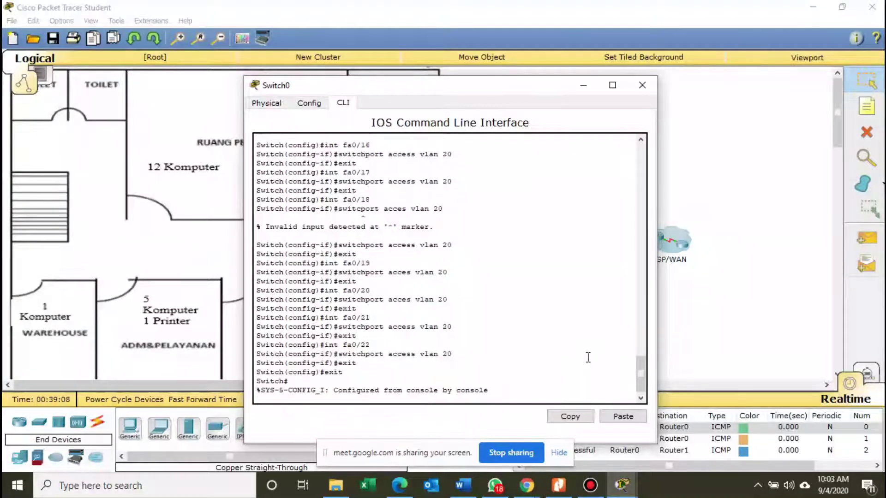
# Run show vlan to verify vlan20 lists Fa0/12–Fa0/22, then close Switch0's window.
pyautogui.press('Return')
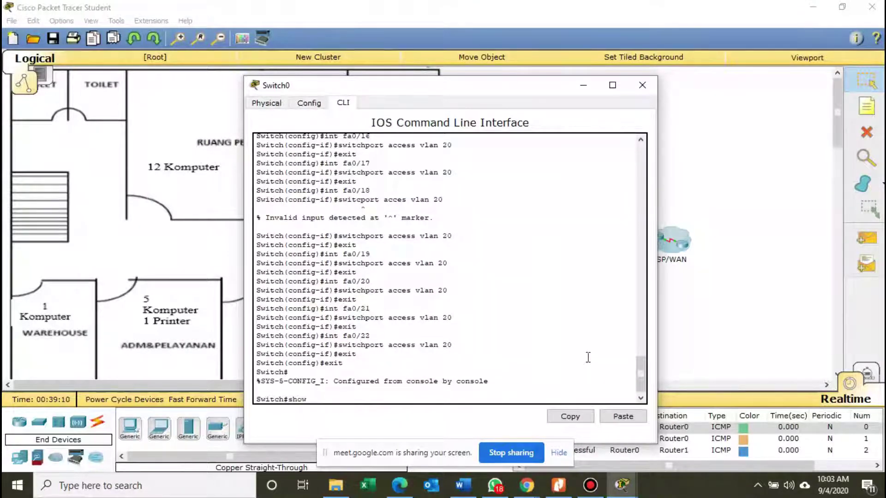
pyautogui.write('show vlan')
pyautogui.press('Return')
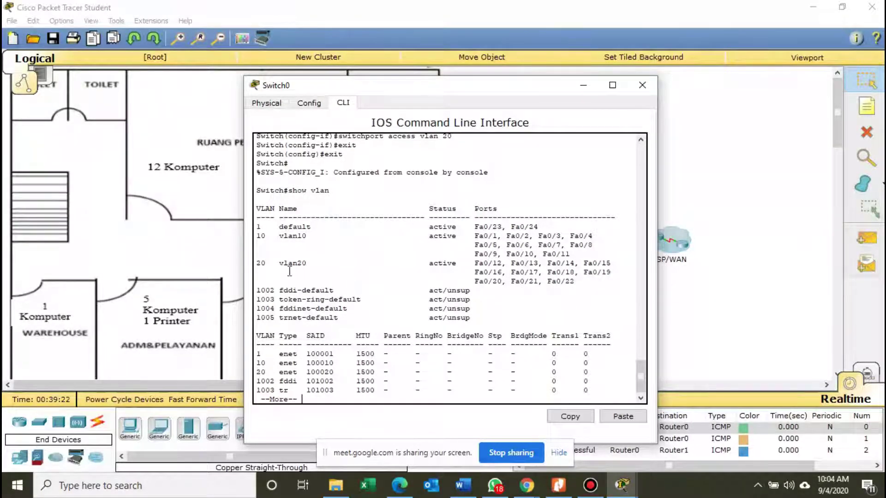
pyautogui.moveTo(257, 264); pyautogui.dragTo(581, 279)
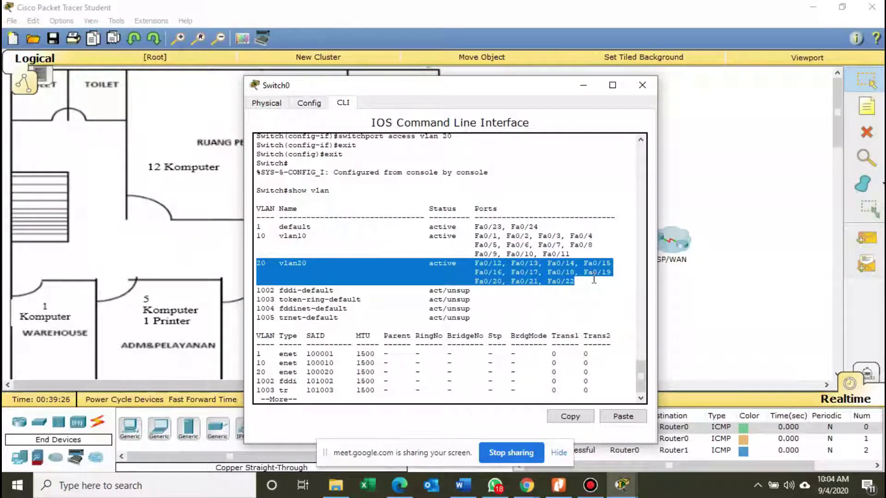
pyautogui.click(640, 84)
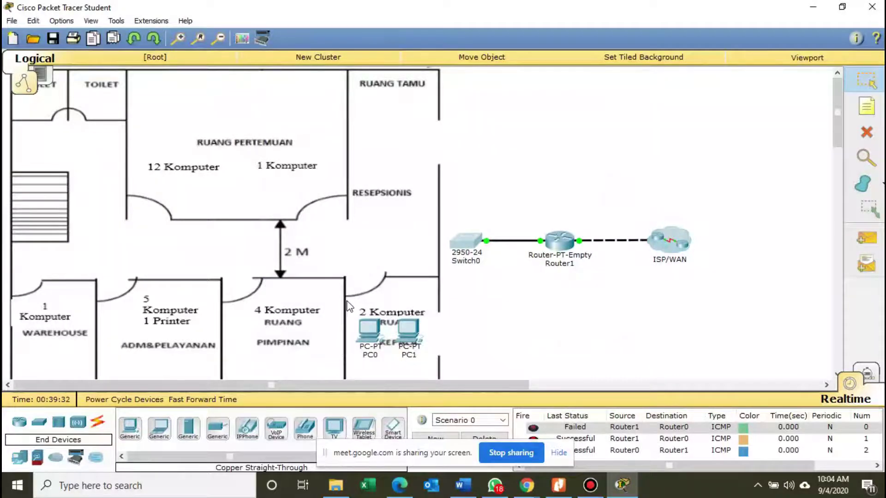
pyautogui.click(569, 493)
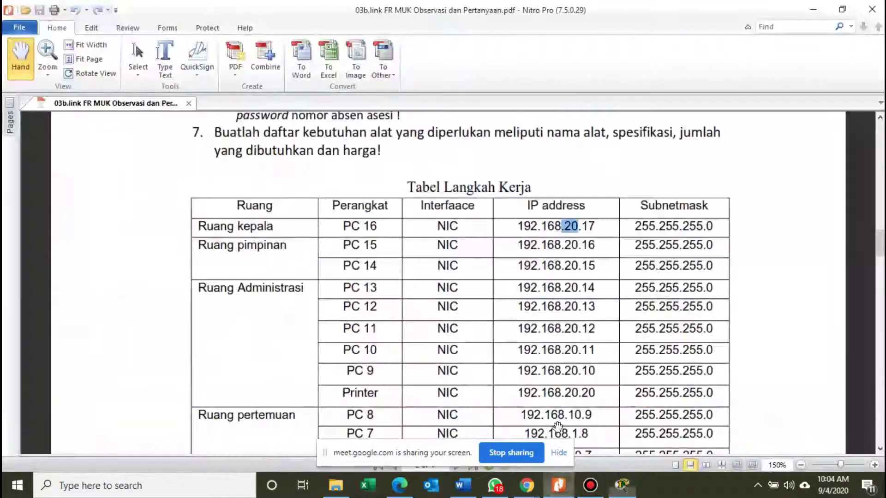
pyautogui.scroll(-3, 470, 265)
pyautogui.scroll(-3, 470, 267)
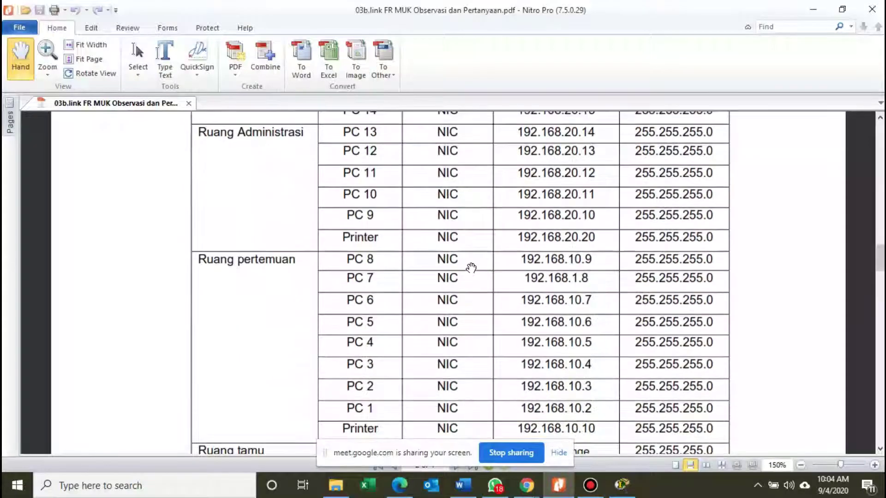
pyautogui.scroll(-1, 463, 258)
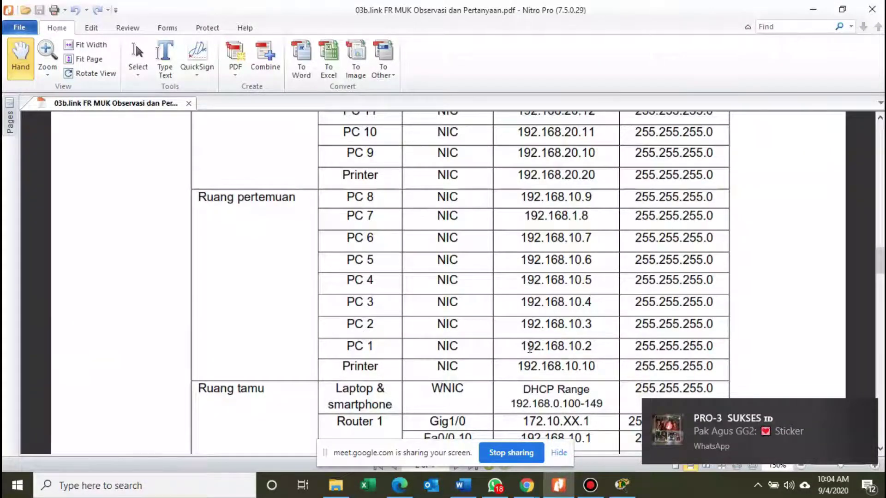
pyautogui.moveTo(528, 346); pyautogui.dragTo(702, 346)
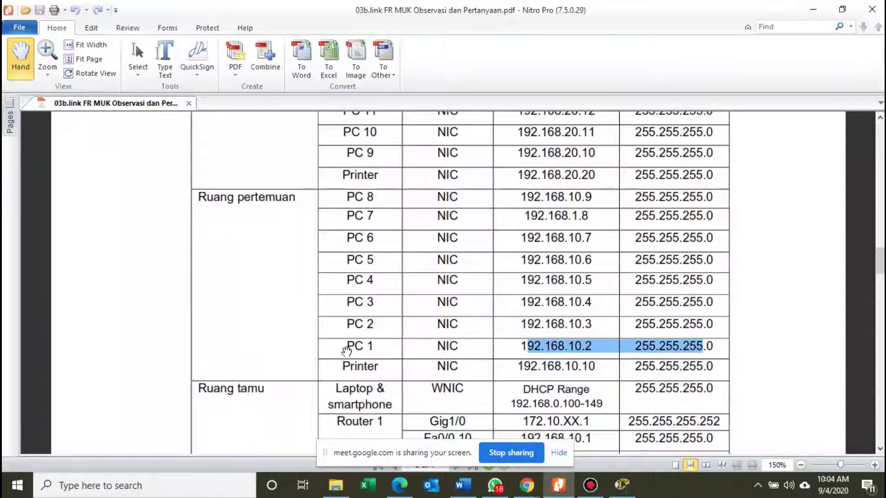
pyautogui.moveTo(501, 344); pyautogui.dragTo(498, 329)
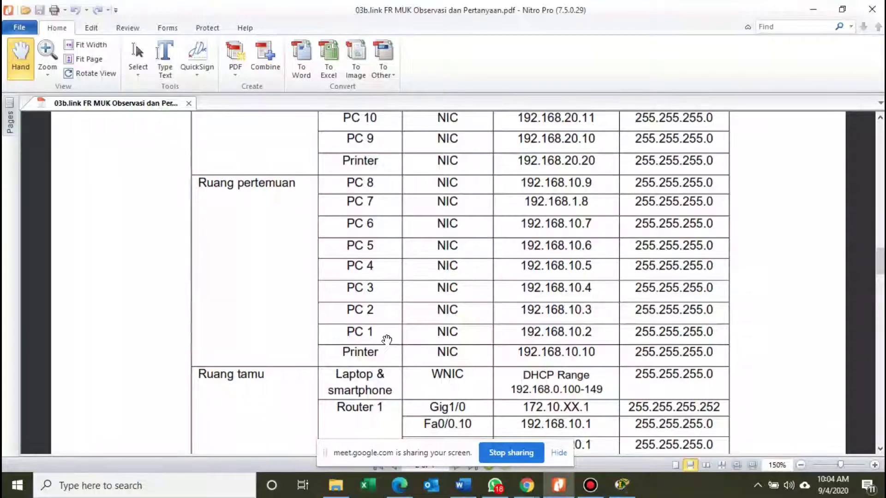
pyautogui.click(621, 485)
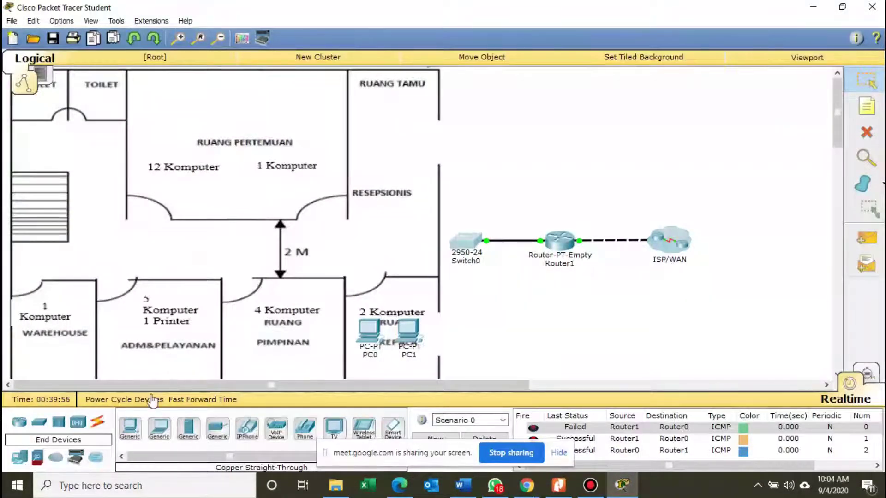
# Place generic PCs PC2, PC3 and PC4 in the meeting room.
pyautogui.click(130, 427)
pyautogui.click(153, 89)
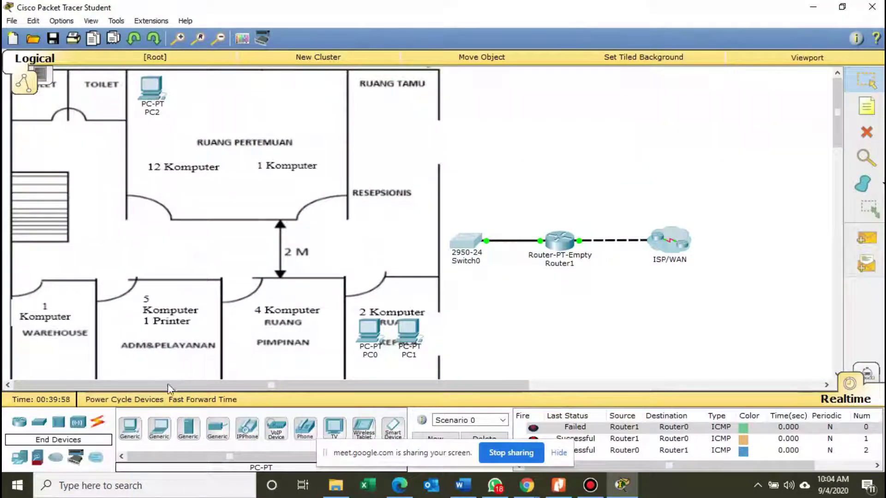
pyautogui.click(196, 89)
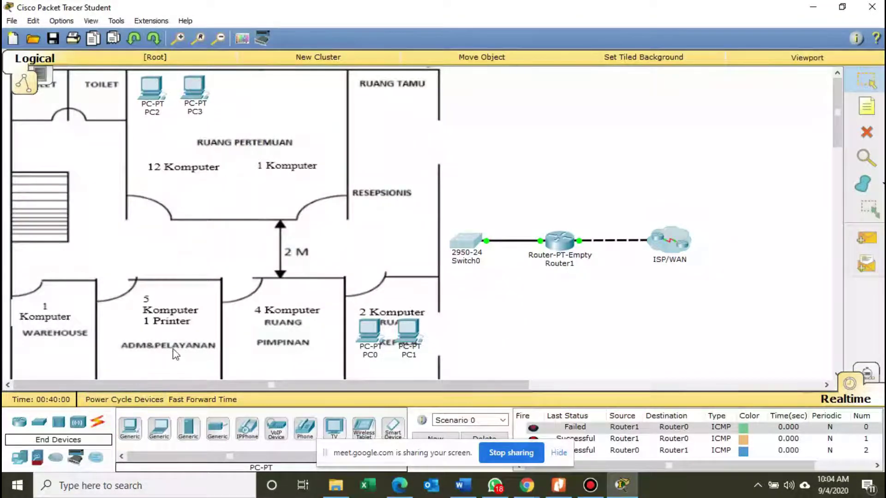
pyautogui.click(129, 426)
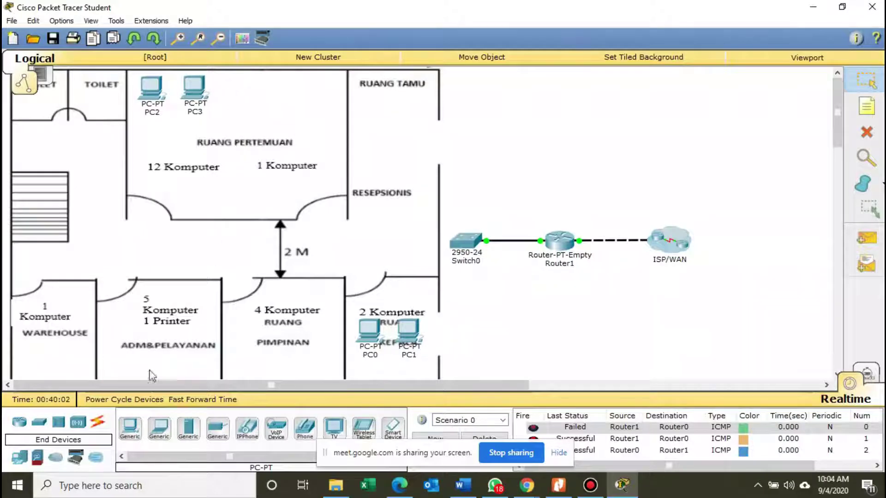
pyautogui.click(129, 427)
pyautogui.click(233, 90)
pyautogui.click(234, 93)
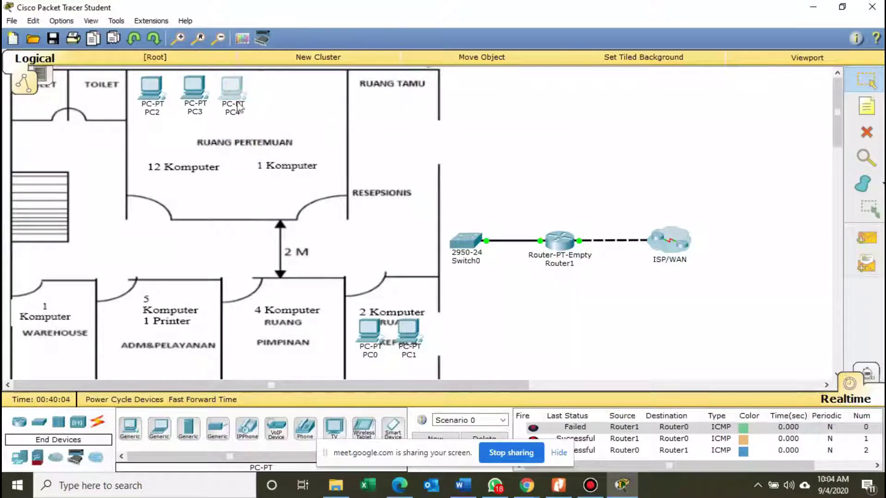
pyautogui.click(642, 85)
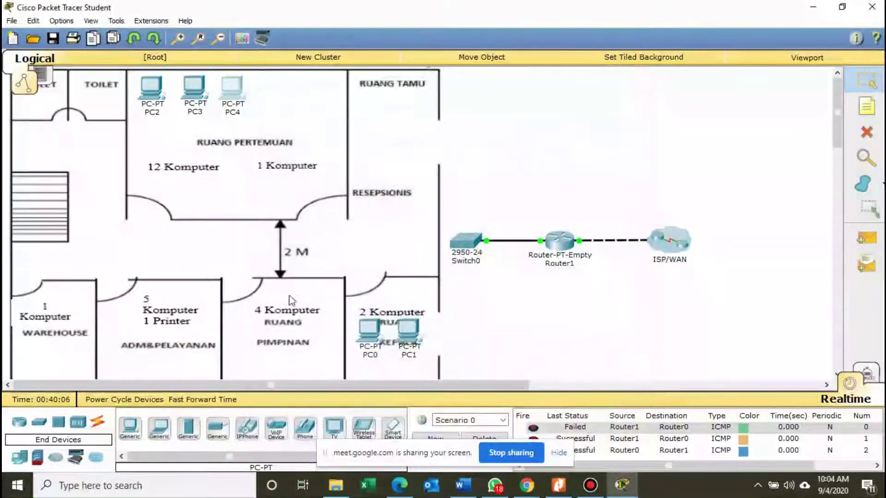
# Place PC5 through PC8 in the meeting room and bring up the address table PDF.
pyautogui.click(130, 427)
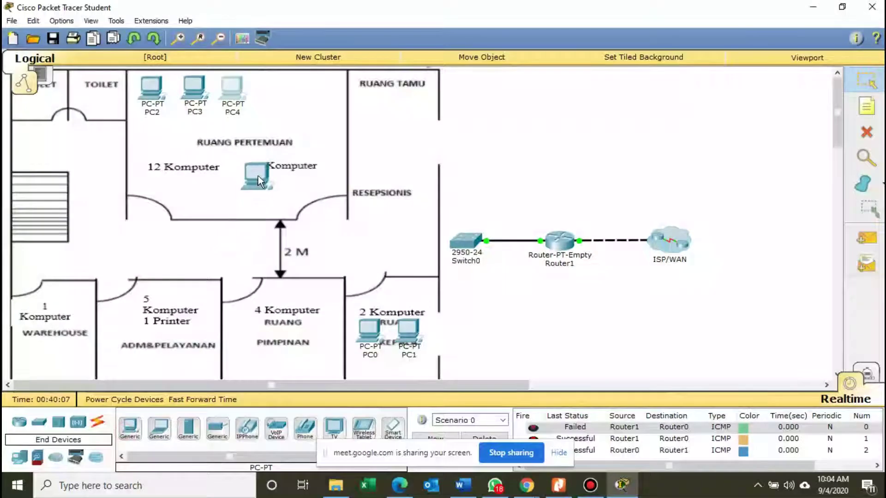
pyautogui.click(276, 101)
pyautogui.click(130, 426)
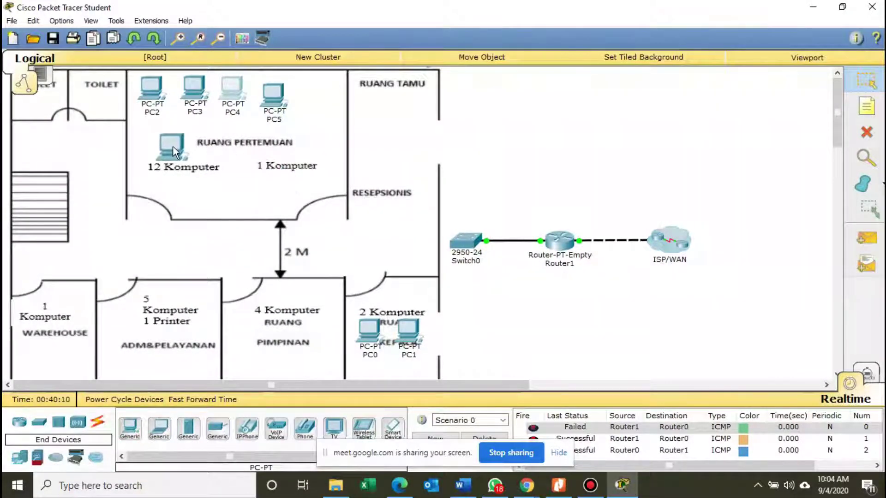
pyautogui.click(164, 146)
pyautogui.click(130, 426)
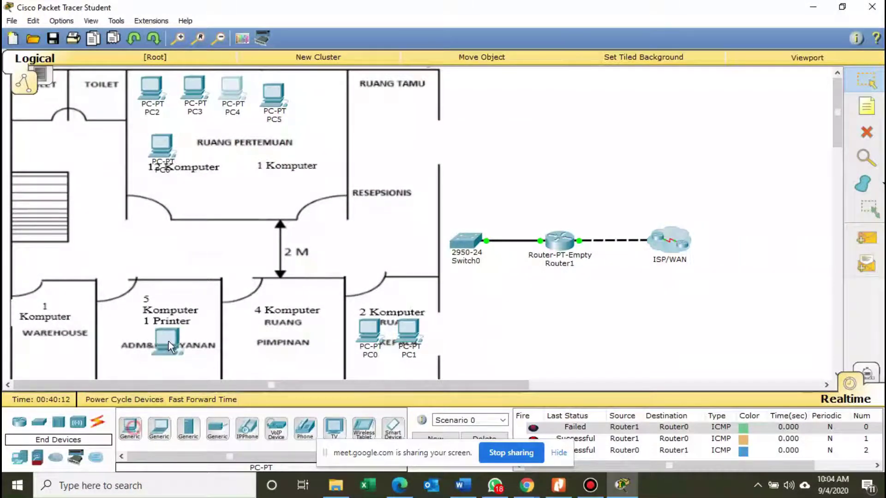
pyautogui.click(198, 154)
pyautogui.click(130, 427)
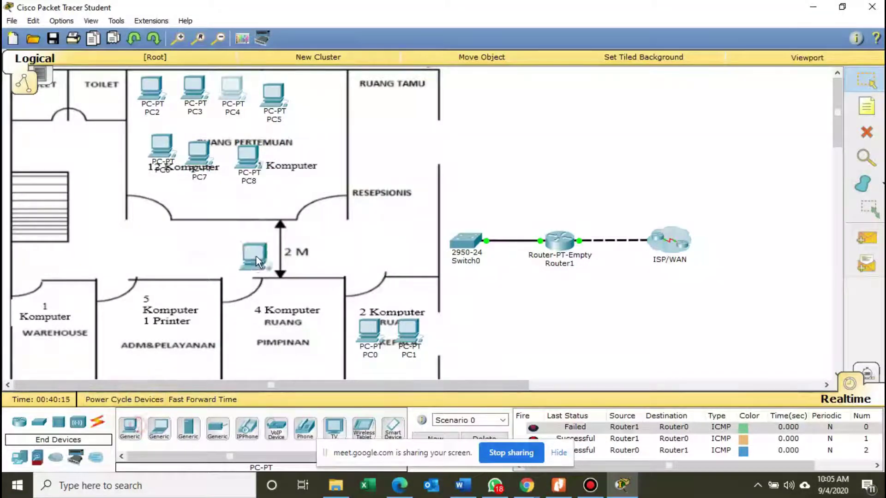
pyautogui.click(253, 158)
pyautogui.click(558, 485)
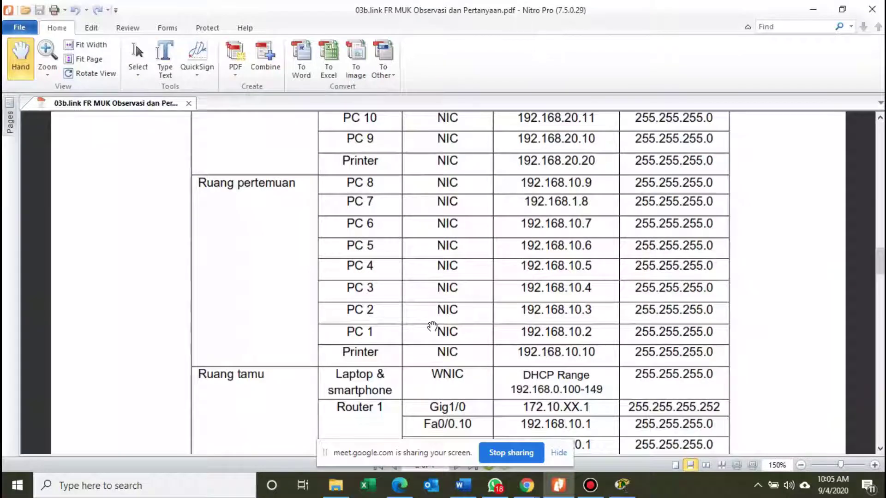
# Rename PC2's display name to 'PC 1'.
pyautogui.click(621, 485)
pyautogui.moveTo(153, 95); pyautogui.dragTo(158, 99)
pyautogui.click(157, 99)
pyautogui.press('Escape')
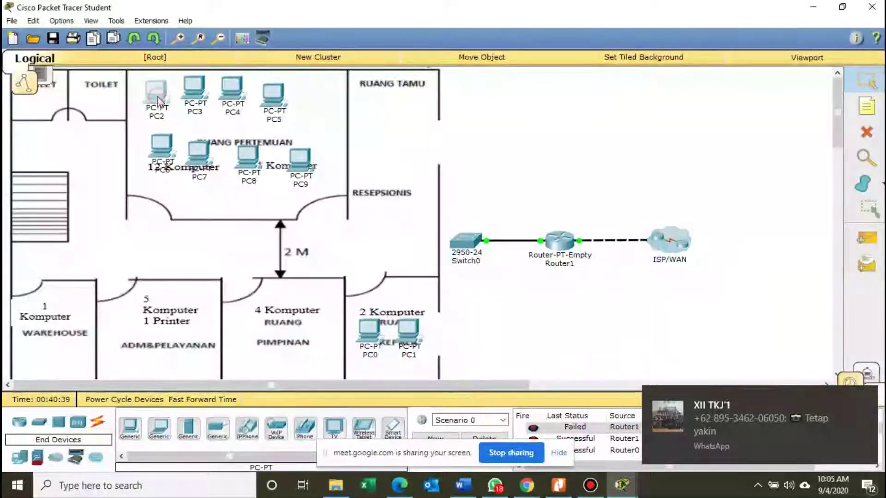
pyautogui.click(157, 101)
pyautogui.click(307, 104)
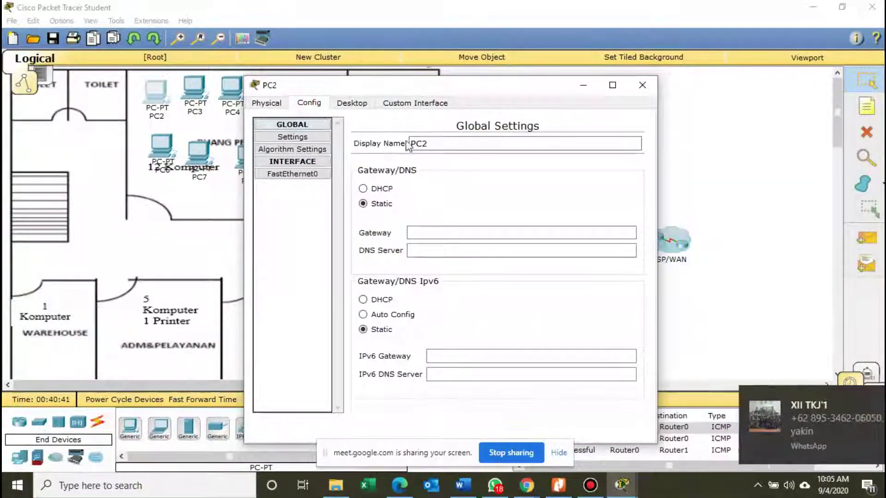
pyautogui.moveTo(445, 142); pyautogui.dragTo(387, 139)
pyautogui.write('PC 1')
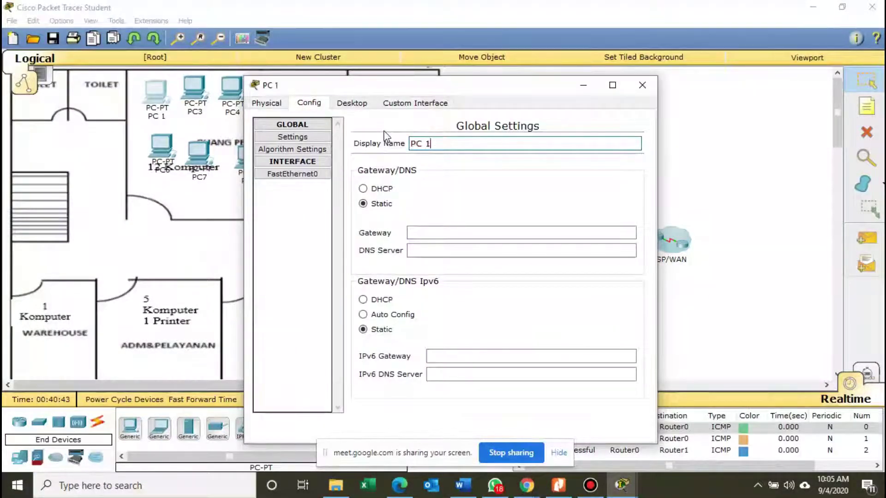
# Give PC 1 IP 192.168.10.2, mask 255.255.255.0 and gateway 192.168.10.1.
pyautogui.click(362, 104)
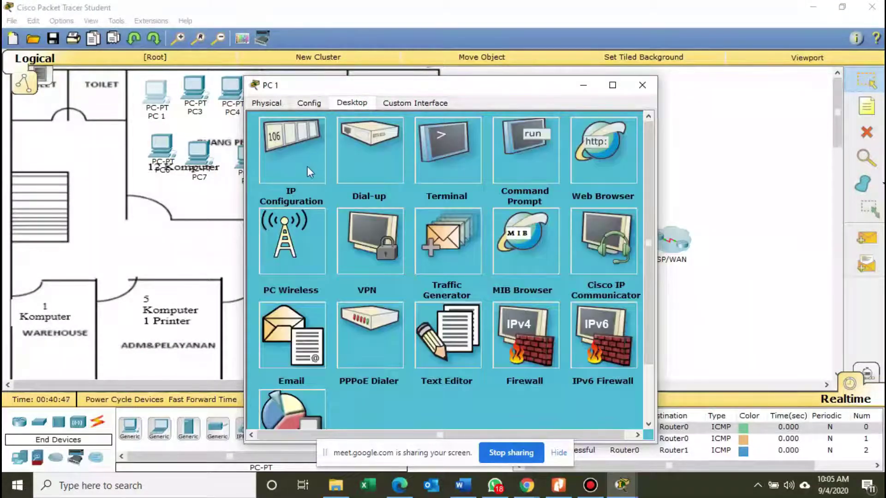
pyautogui.click(306, 167)
pyautogui.click(362, 178)
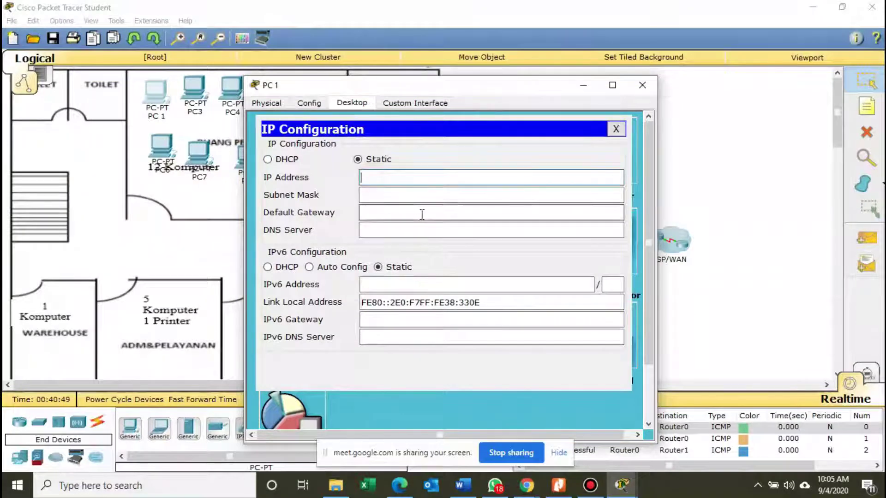
pyautogui.write('192.168')
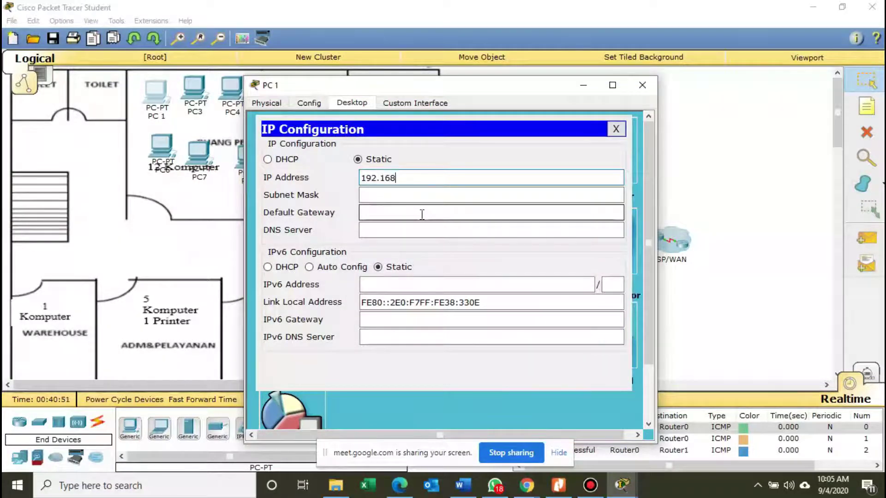
pyautogui.write('.10.2')
pyautogui.click(422, 195)
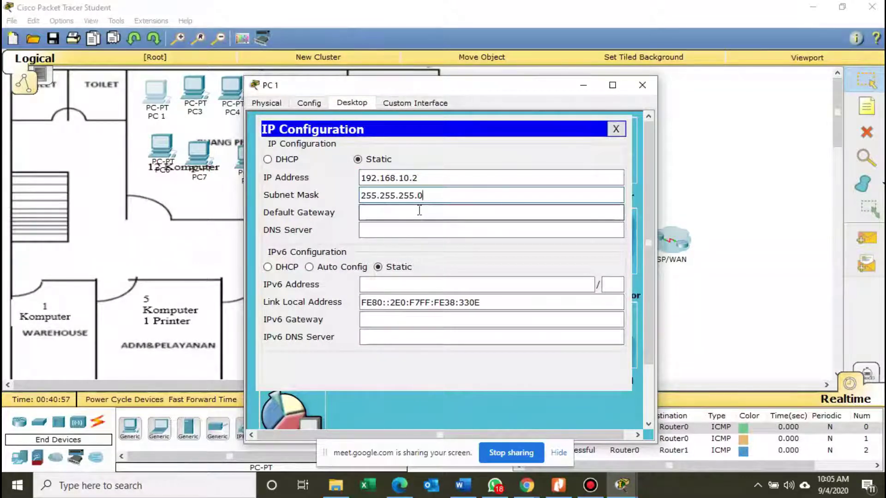
pyautogui.click(419, 210)
pyautogui.write('192')
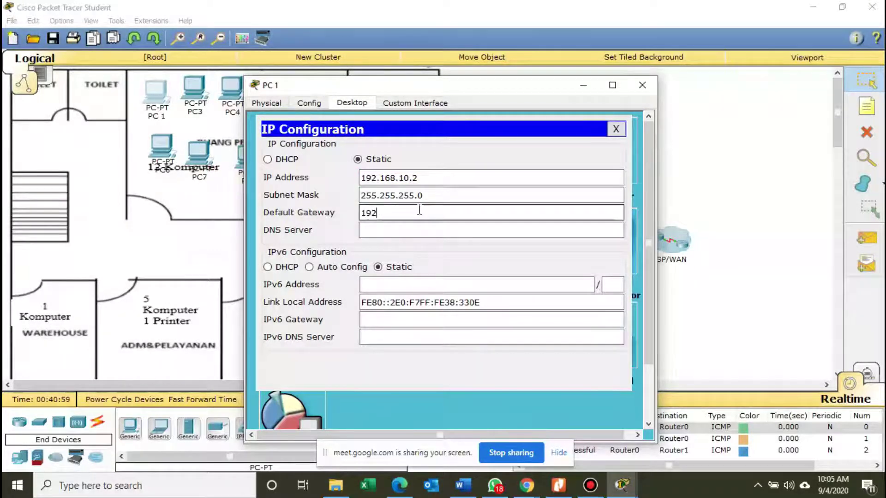
pyautogui.write('.168.10.1')
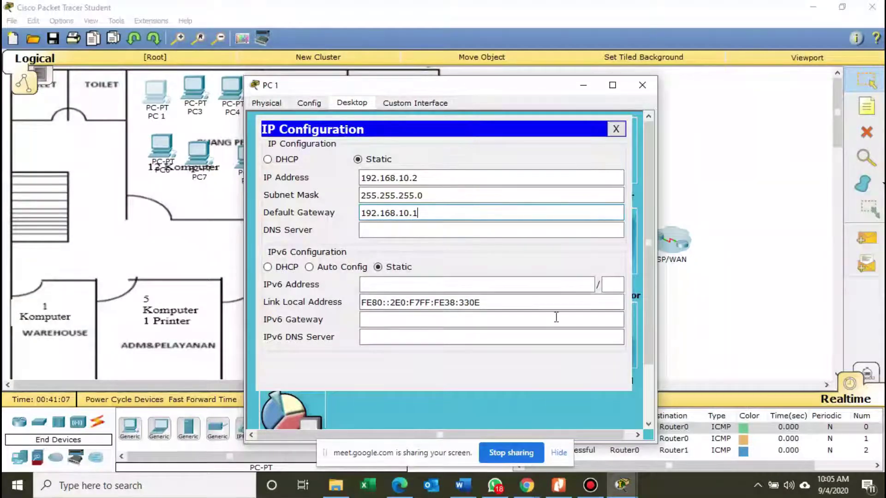
pyautogui.click(616, 129)
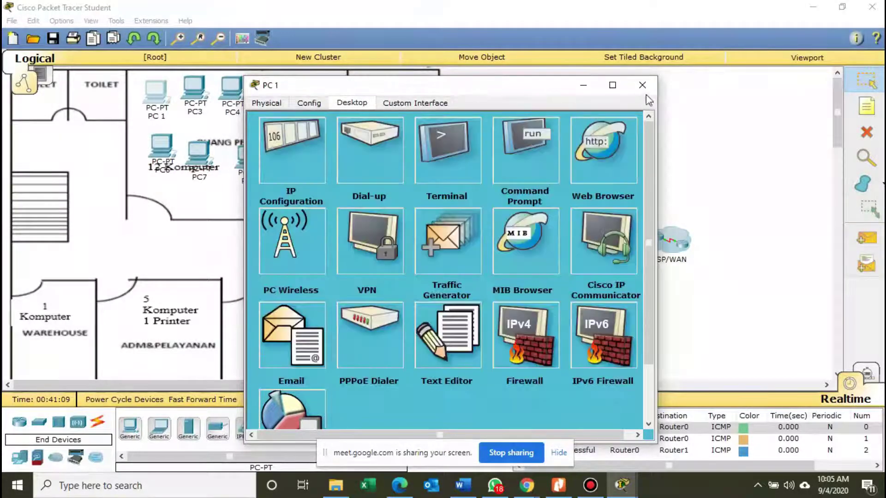
pyautogui.click(642, 85)
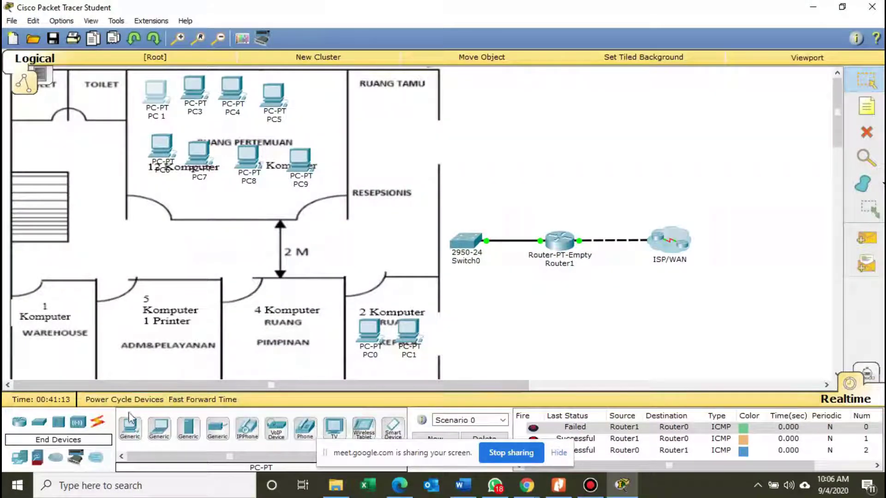
# Cable PC 1's FastEthernet0 to Switch0's FastEthernet0/1 with a copper straight-through link.
pyautogui.click(98, 422)
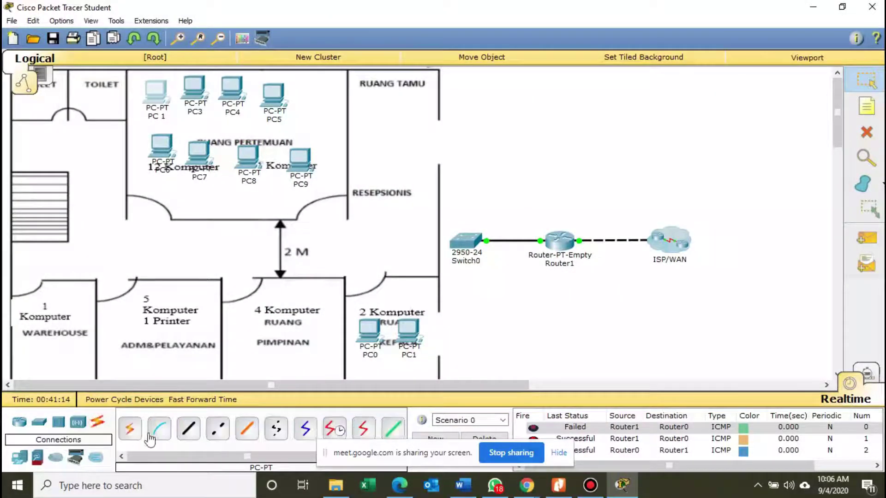
pyautogui.click(189, 428)
pyautogui.click(168, 104)
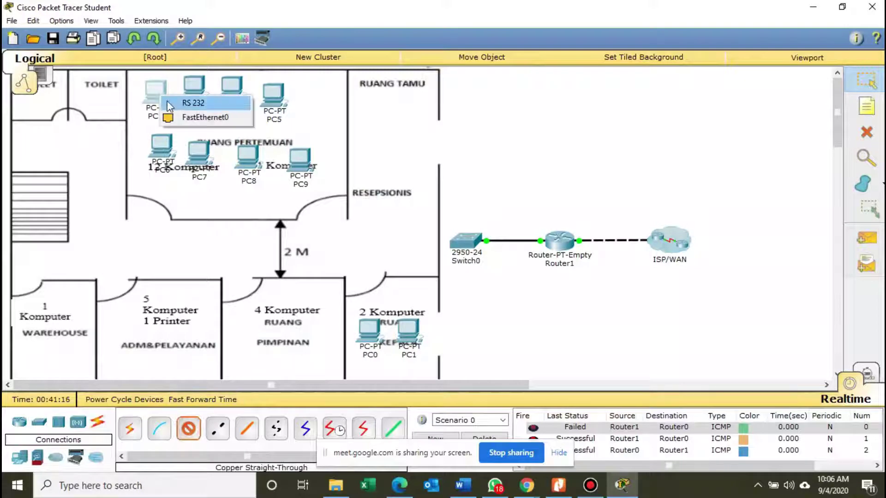
pyautogui.click(185, 117)
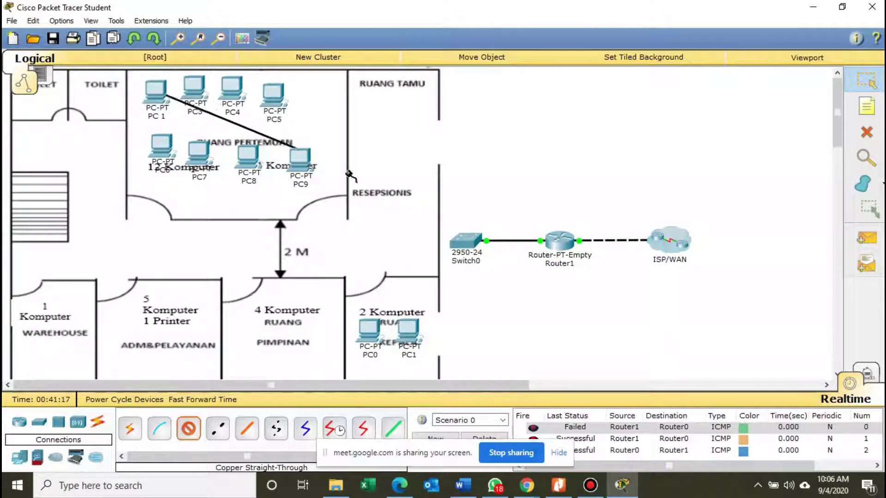
pyautogui.click(465, 242)
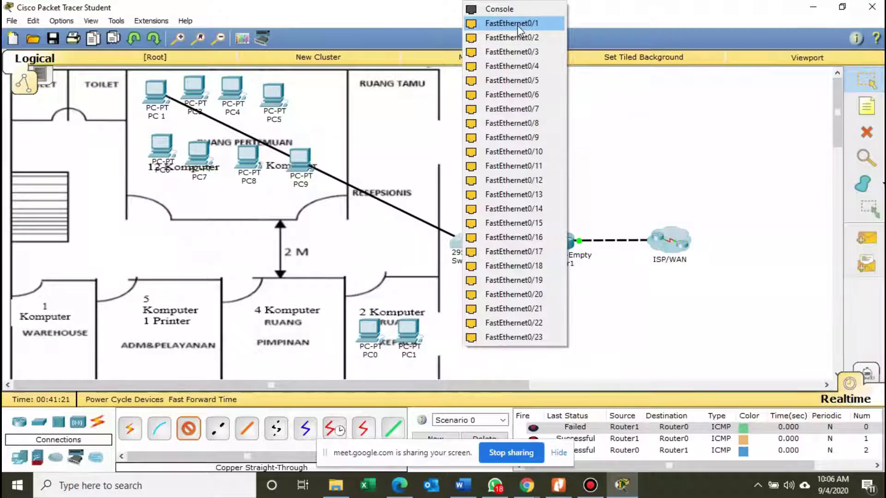
pyautogui.click(518, 24)
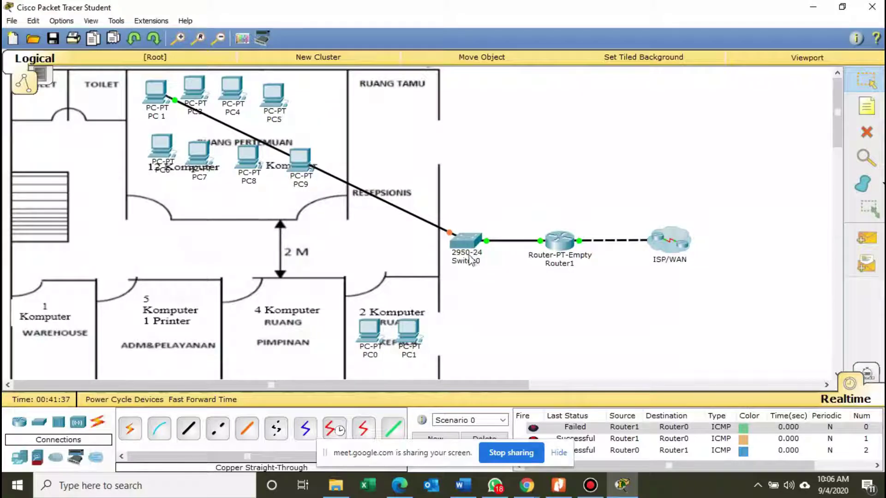
# Glance at the Word notes and address table PDF, then nudge PC3 slightly lower.
pyautogui.click(465, 488)
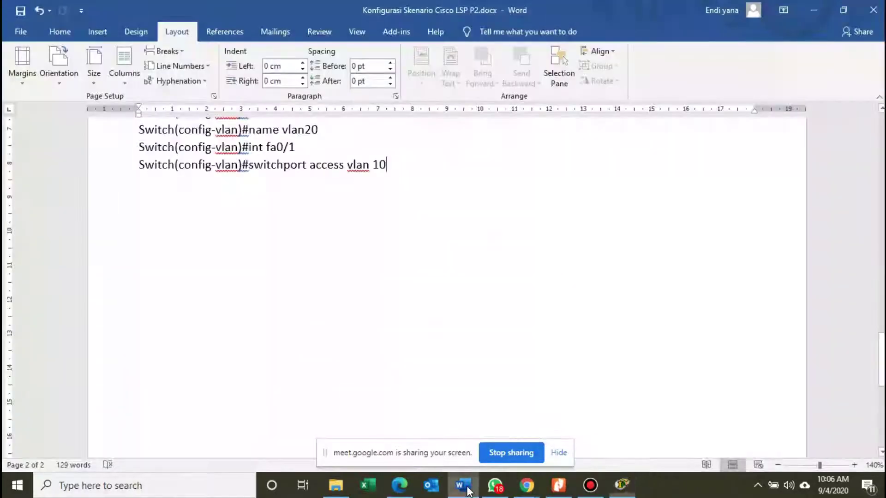
pyautogui.click(467, 490)
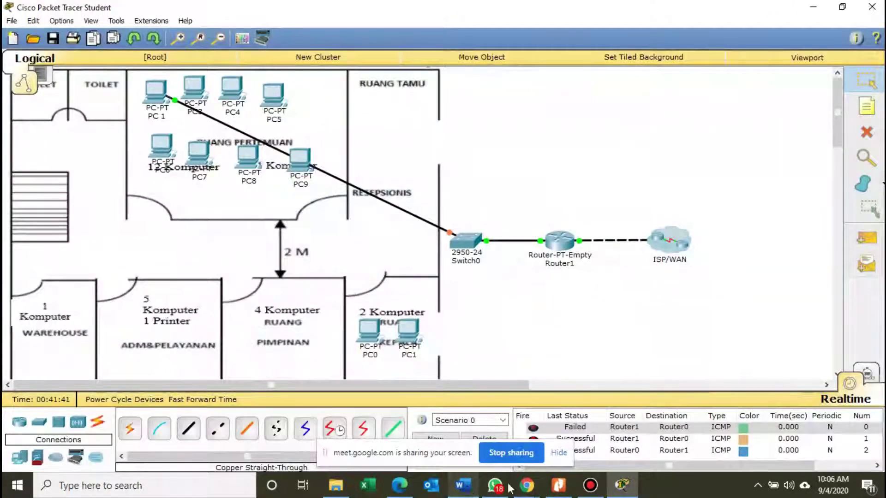
pyautogui.click(558, 488)
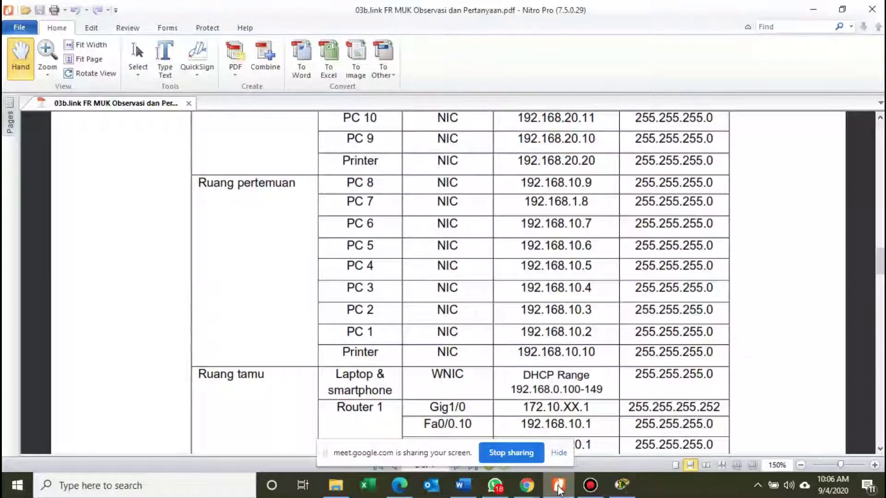
pyautogui.click(559, 490)
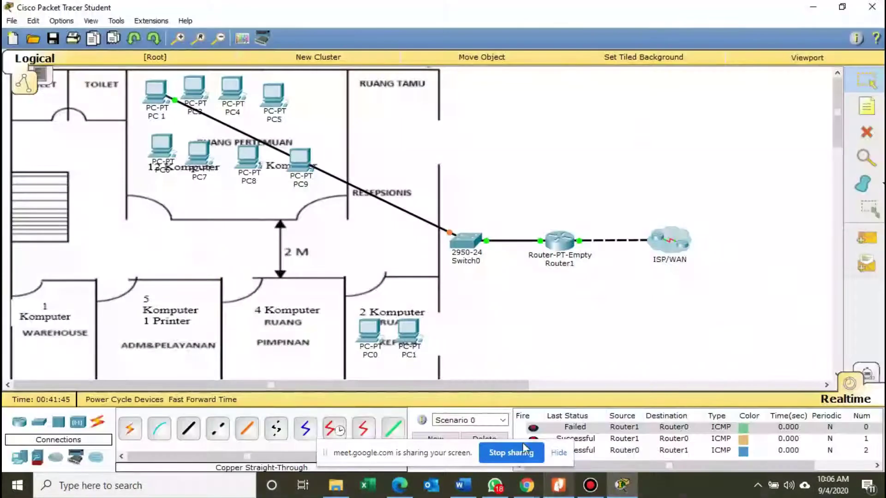
pyautogui.moveTo(204, 99); pyautogui.dragTo(205, 101)
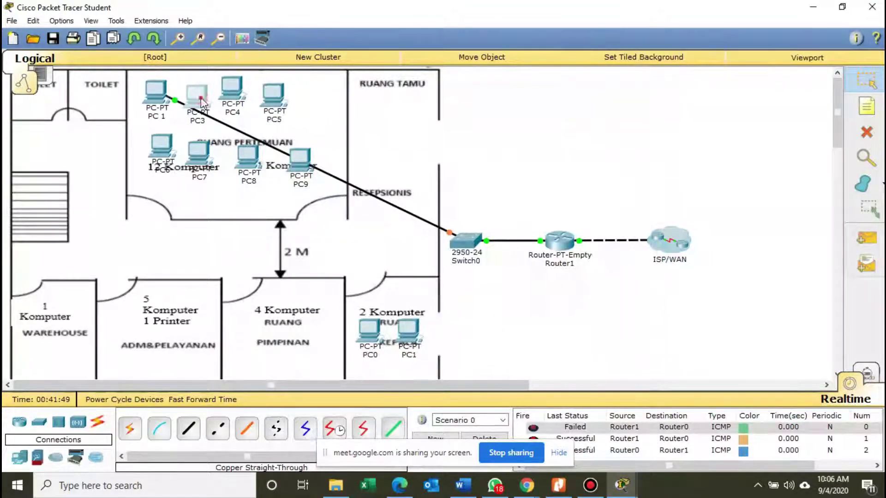
# Rename PC3's display name to PC 2.
pyautogui.click(203, 99)
pyautogui.click(309, 103)
pyautogui.click(443, 144)
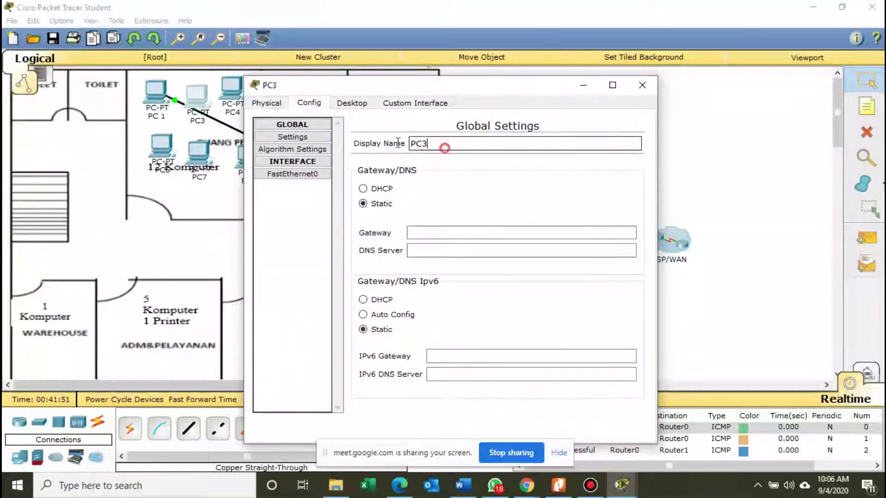
pyautogui.moveTo(442, 144); pyautogui.dragTo(379, 147)
pyautogui.write('Pc')
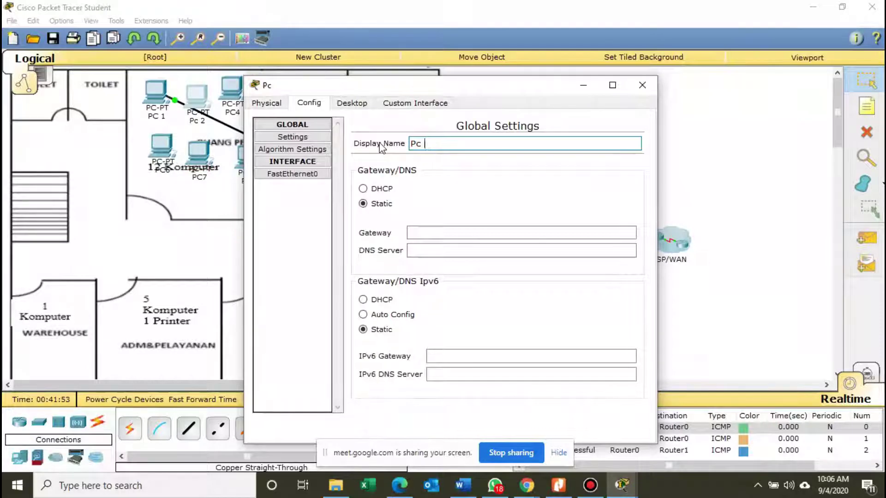
pyautogui.write('C 2')
# Give PC 2 IP 192.168.10.3, mask 255.255.255.0 and gateway 192.168.10.1.
pyautogui.click(351, 103)
pyautogui.click(306, 154)
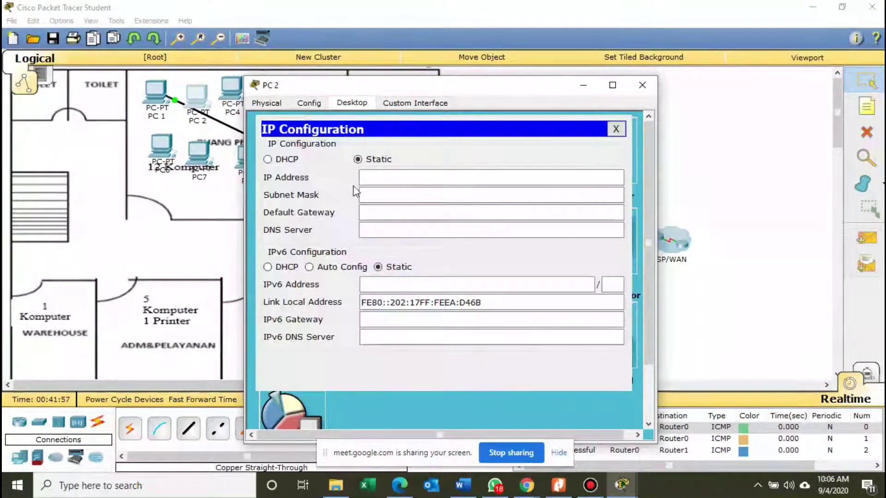
pyautogui.click(387, 179)
pyautogui.write('192.1')
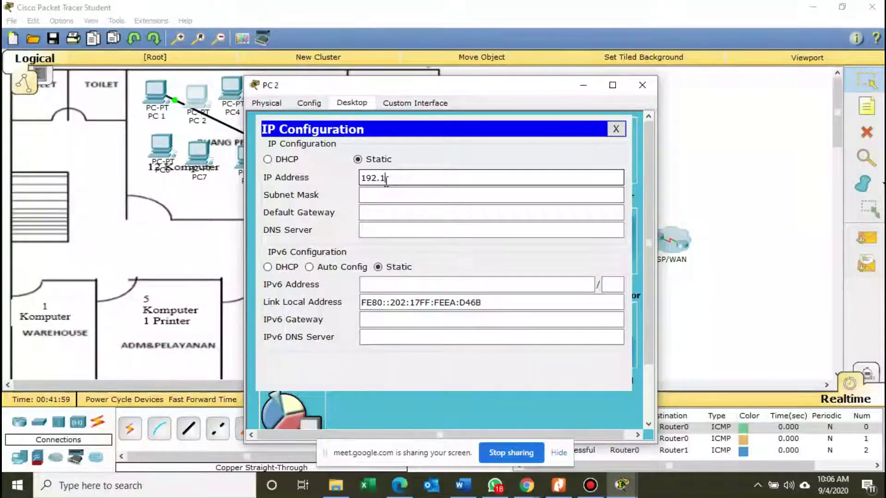
pyautogui.write('68.10.3')
pyautogui.press('Tab')
pyautogui.press('Tab')
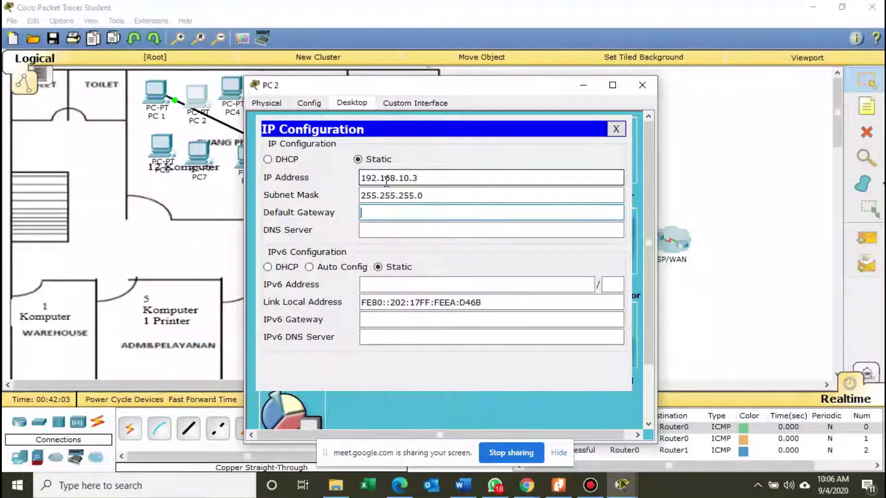
pyautogui.write('192.')
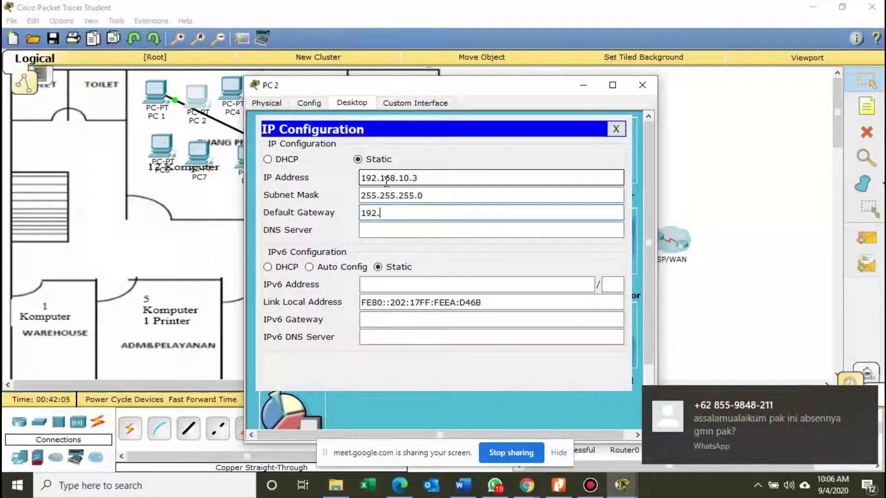
pyautogui.write('168.10.1')
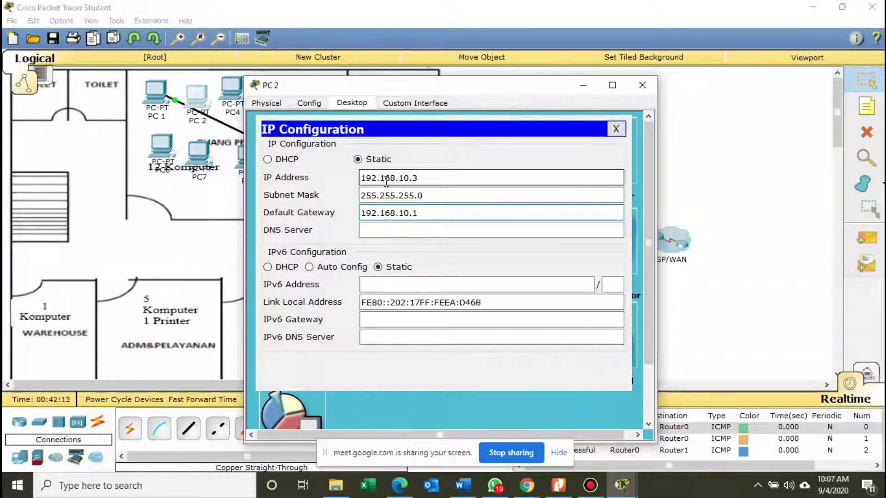
pyautogui.click(618, 130)
pyautogui.click(642, 84)
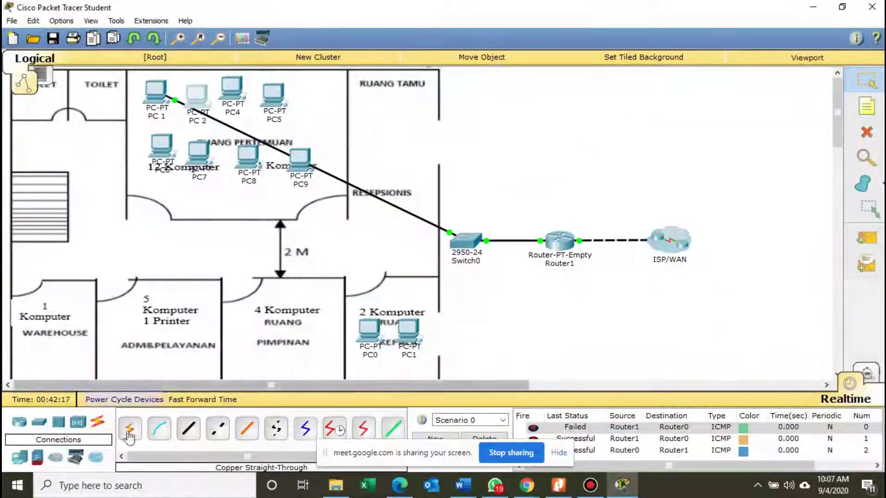
# Run a copper straight-through cable from PC 2's FastEthernet0 to a Switch0 FastEthernet port.
pyautogui.click(188, 428)
pyautogui.click(198, 97)
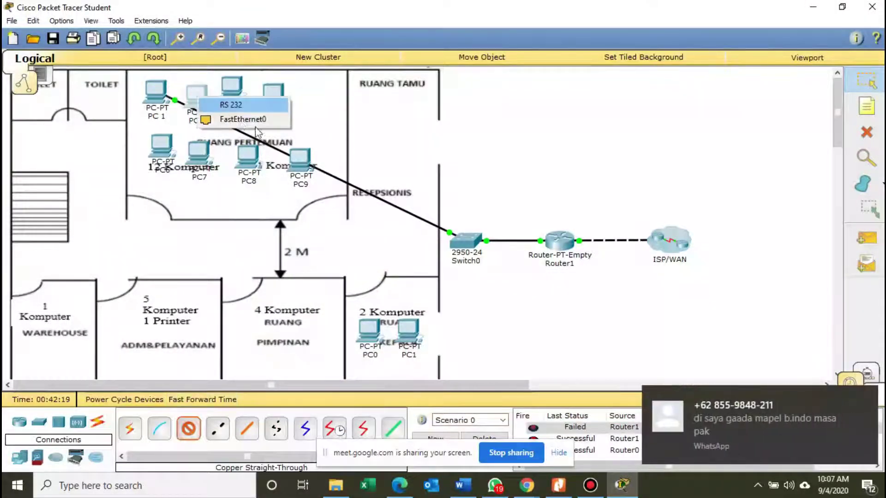
pyautogui.click(251, 121)
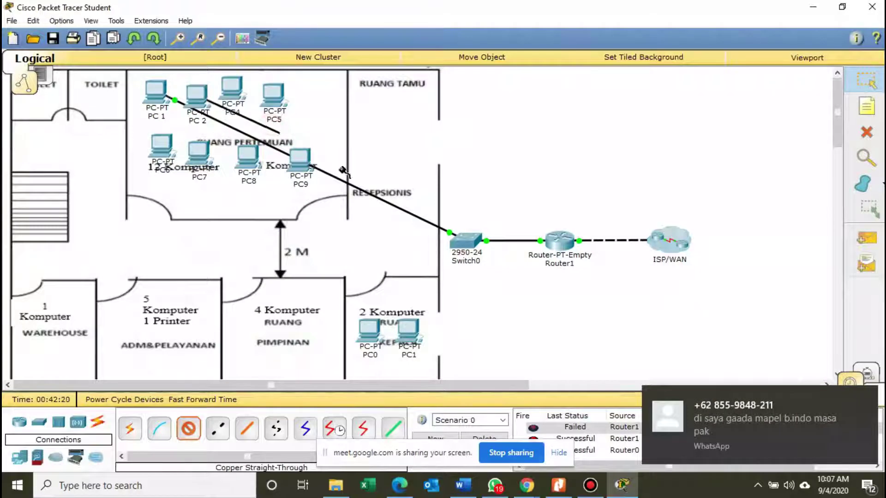
pyautogui.click(467, 242)
pyautogui.click(491, 23)
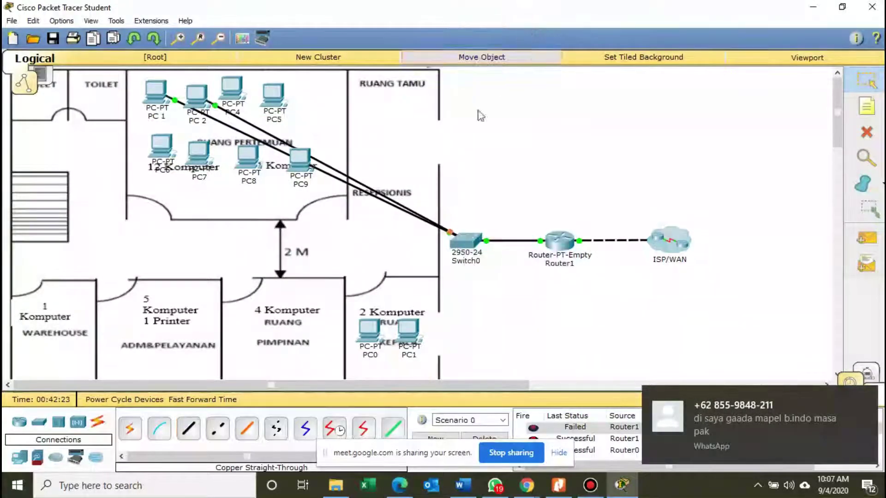
# Nudge PC 2 slightly up and left, then begin a simple ping from PC 1.
pyautogui.moveTo(206, 90); pyautogui.dragTo(202, 88)
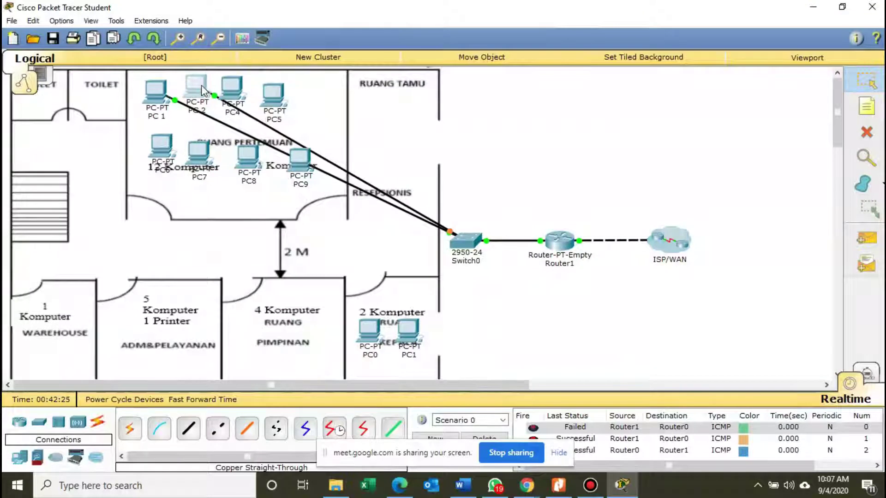
pyautogui.click(865, 238)
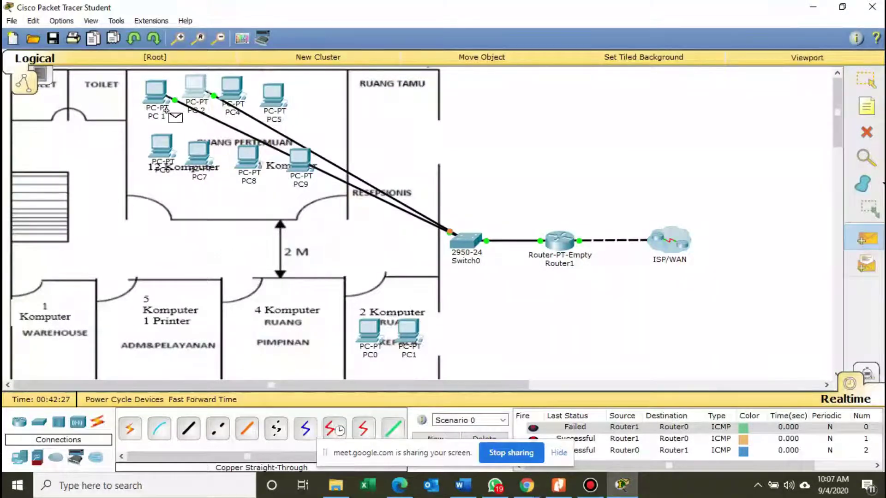
pyautogui.click(158, 96)
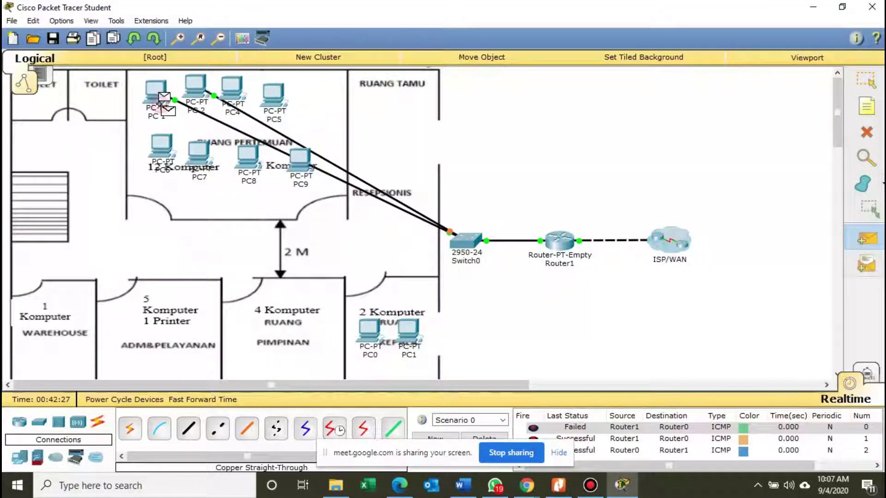
# Ping Router1 from PC 1, clear the earlier results, and ping it again.
pyautogui.click(559, 241)
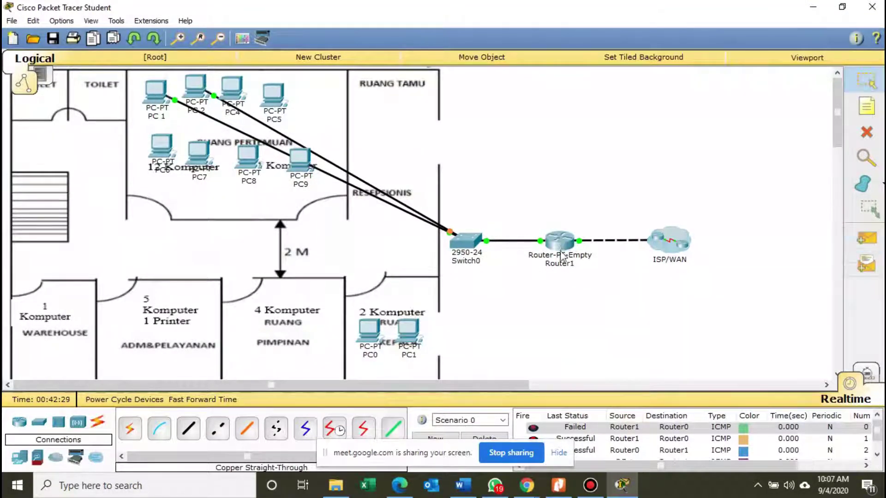
pyautogui.click(483, 438)
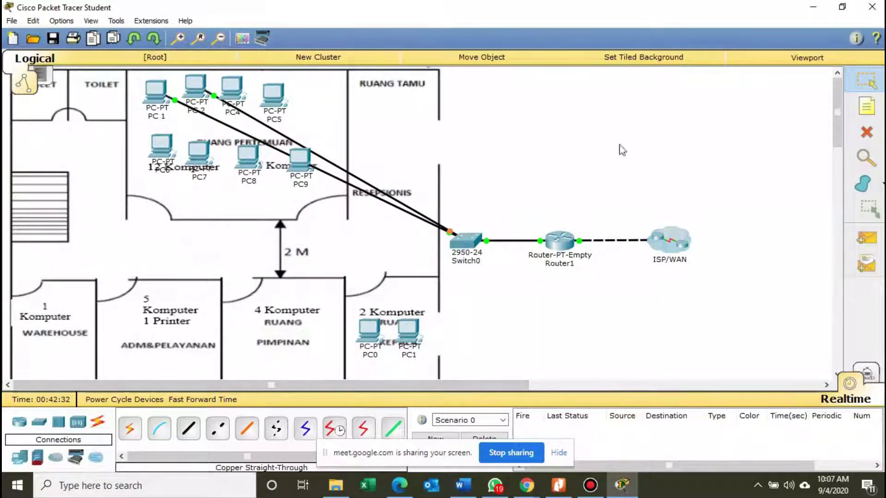
pyautogui.click(866, 237)
pyautogui.click(156, 97)
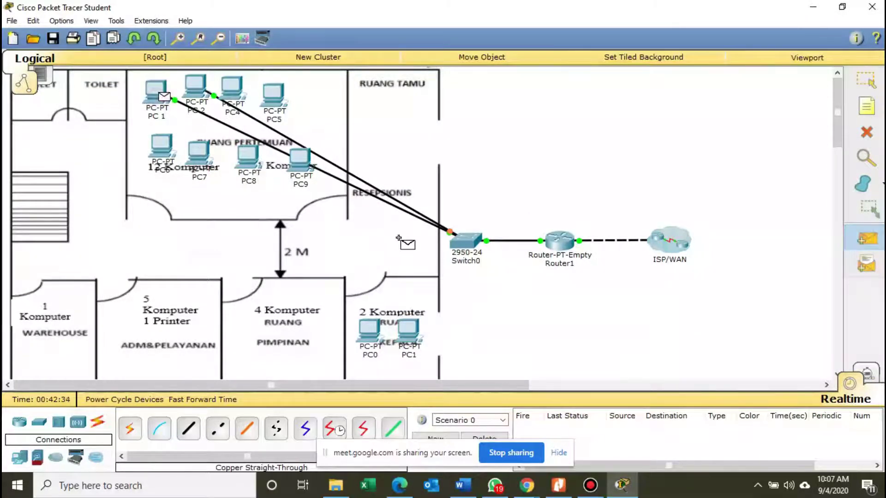
pyautogui.click(560, 239)
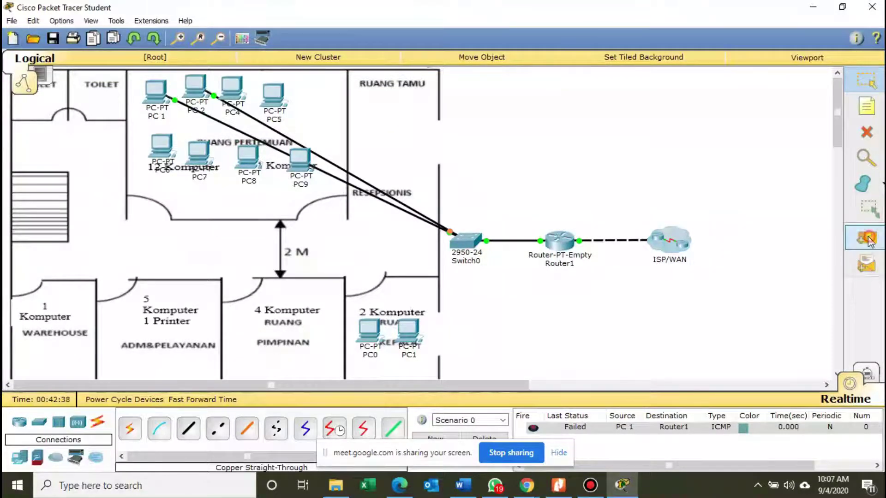
# Send two more PC 1-to-Router1 pings and check their failed status.
pyautogui.click(866, 237)
pyautogui.click(158, 98)
pyautogui.click(559, 247)
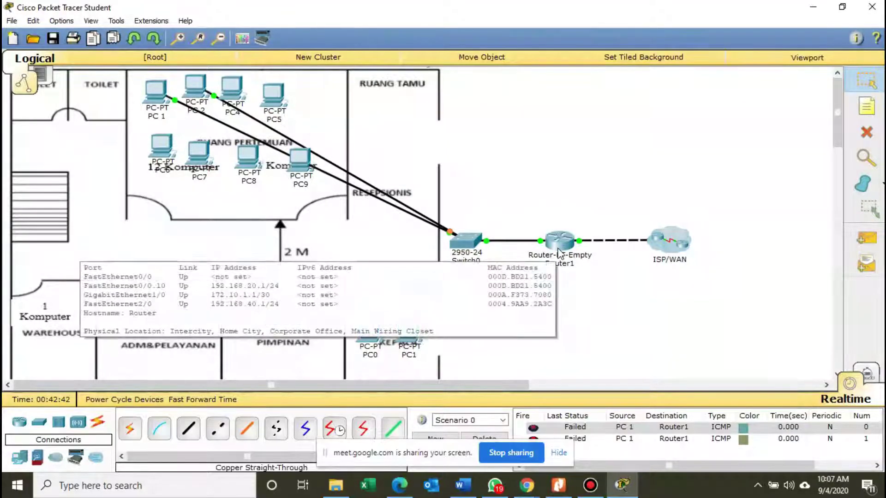
pyautogui.click(866, 238)
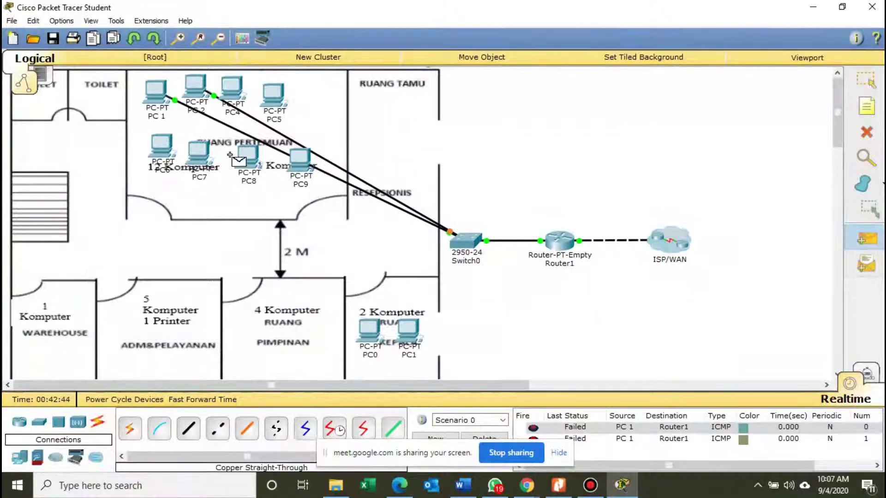
pyautogui.click(158, 98)
pyautogui.click(564, 244)
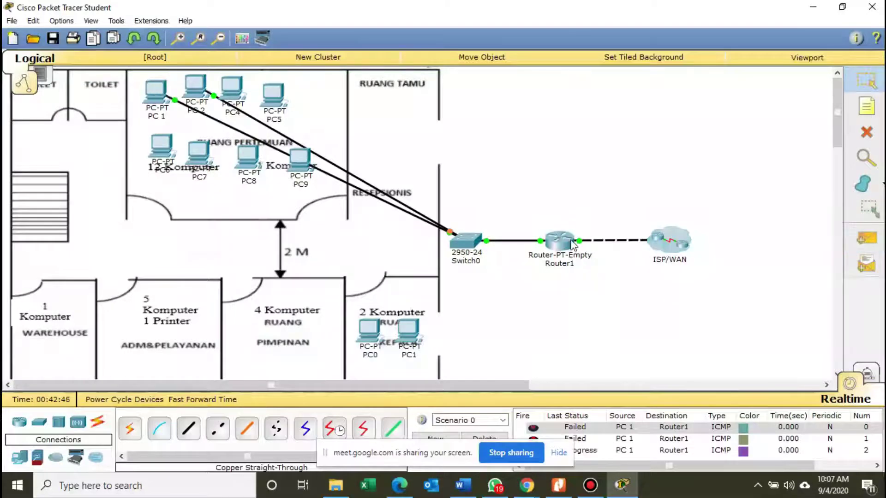
pyautogui.moveTo(572, 244)
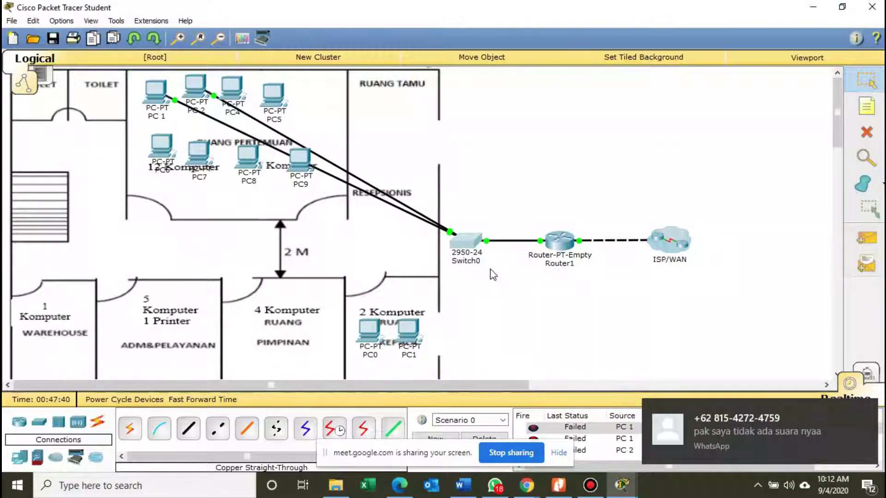
# Clear the failed results and resend the PC 1-to-Router1 ping until it succeeds.
pyautogui.click(864, 238)
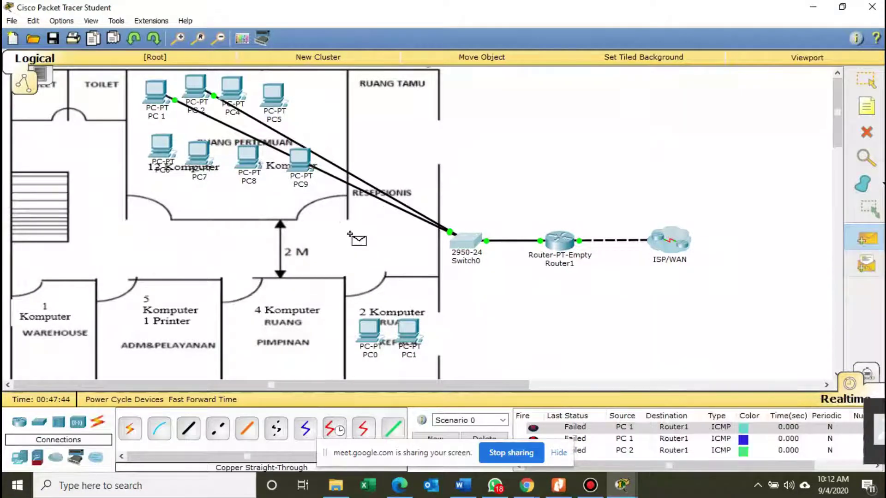
pyautogui.click(161, 95)
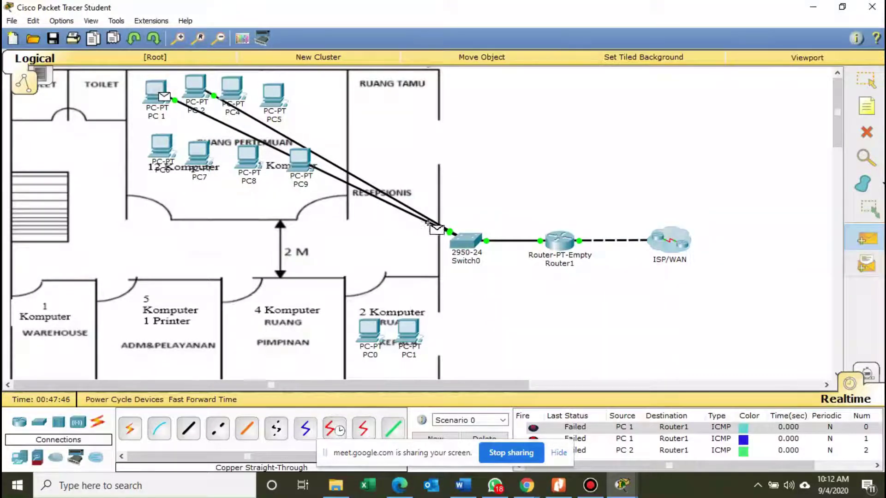
pyautogui.click(559, 242)
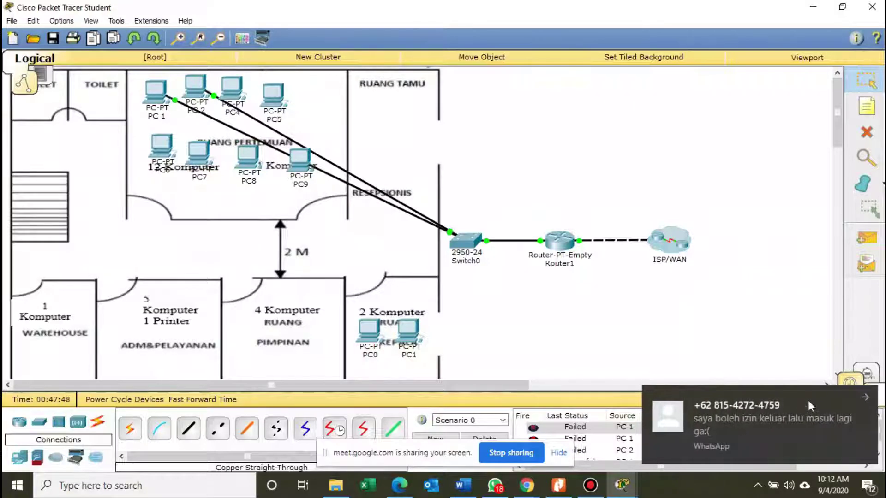
pyautogui.click(861, 400)
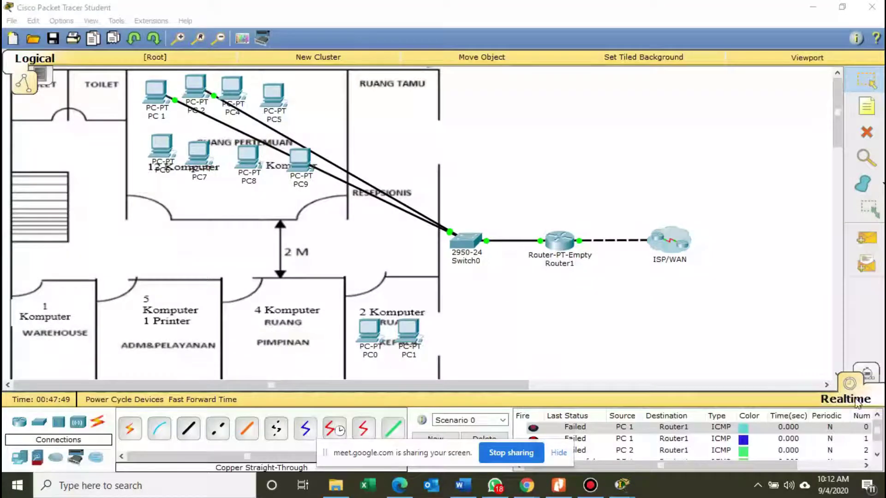
pyautogui.click(483, 438)
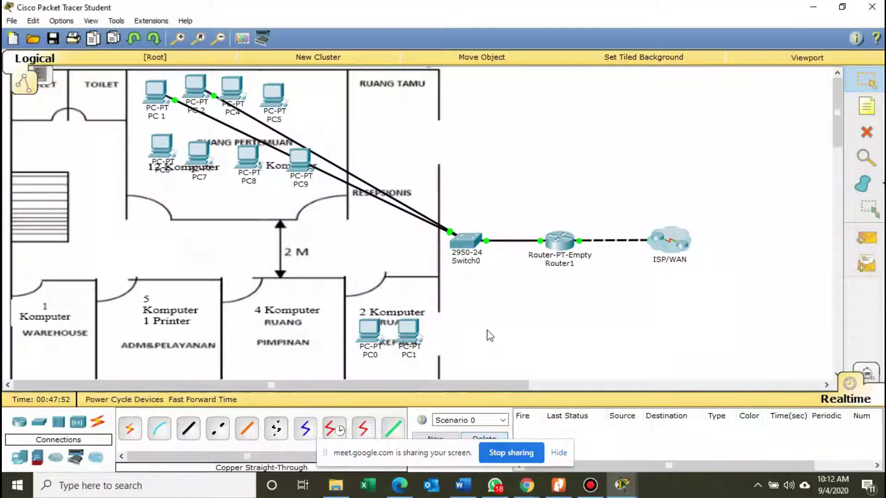
pyautogui.click(865, 238)
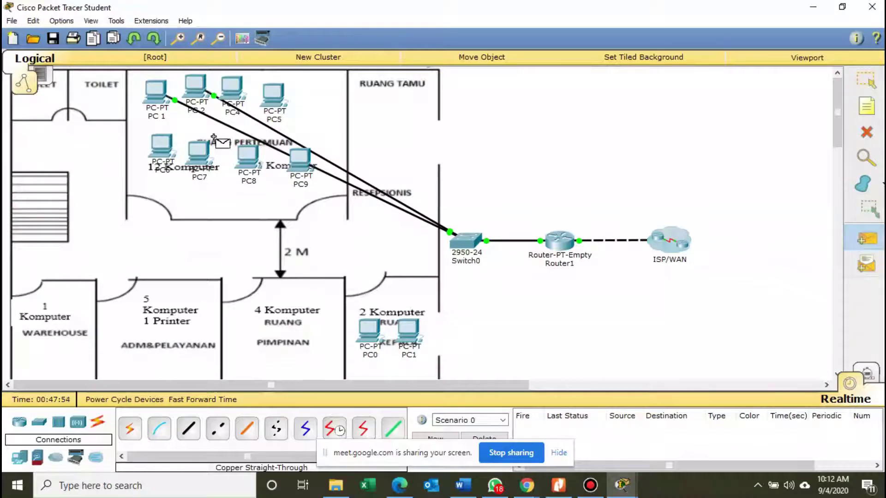
pyautogui.click(157, 103)
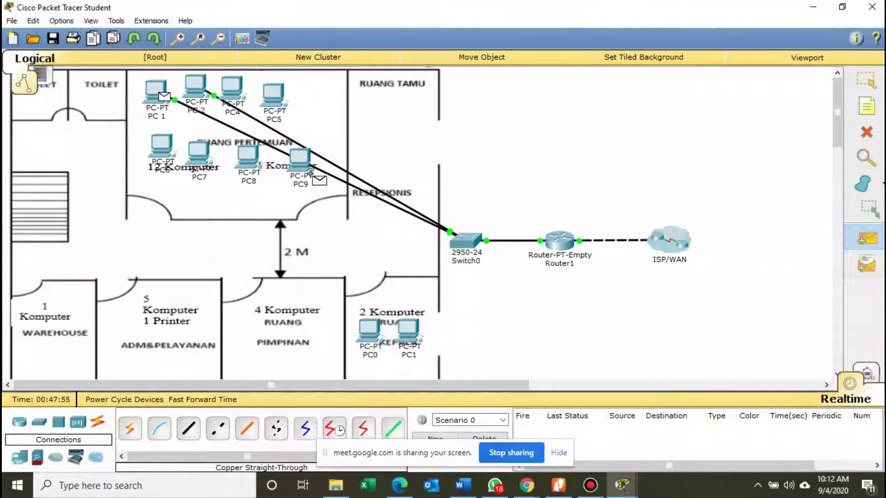
pyautogui.click(447, 246)
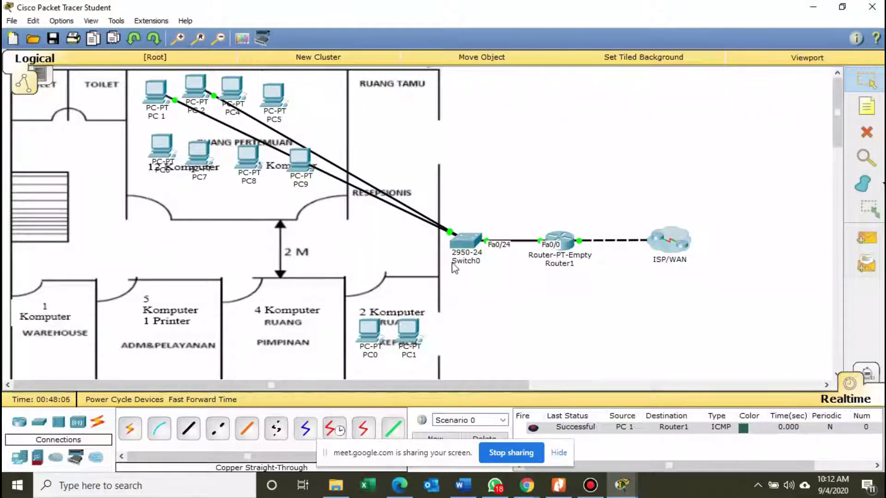
pyautogui.moveTo(475, 247)
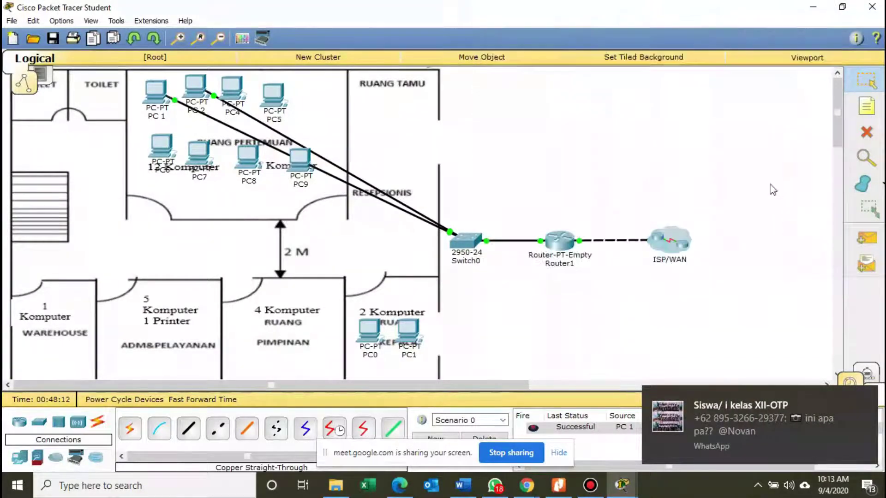
# Send successful pings from PC 2 to Router1 and from PC 2 to PC 1.
pyautogui.click(858, 243)
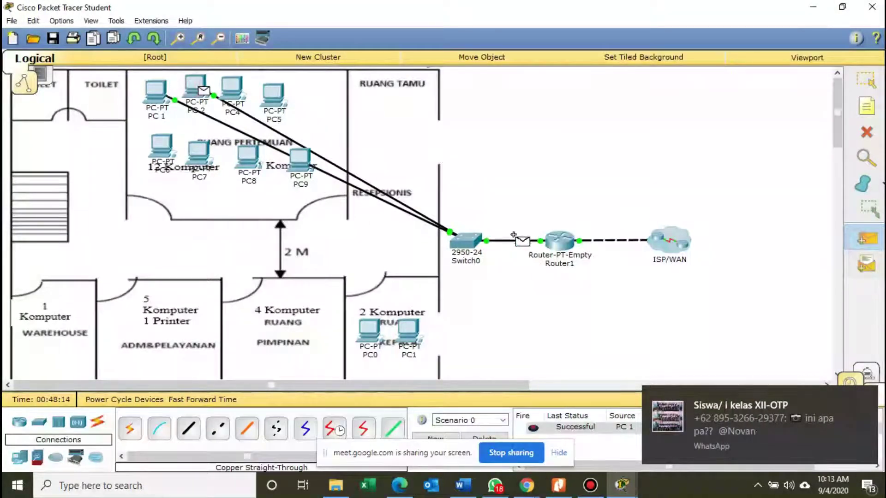
pyautogui.click(553, 238)
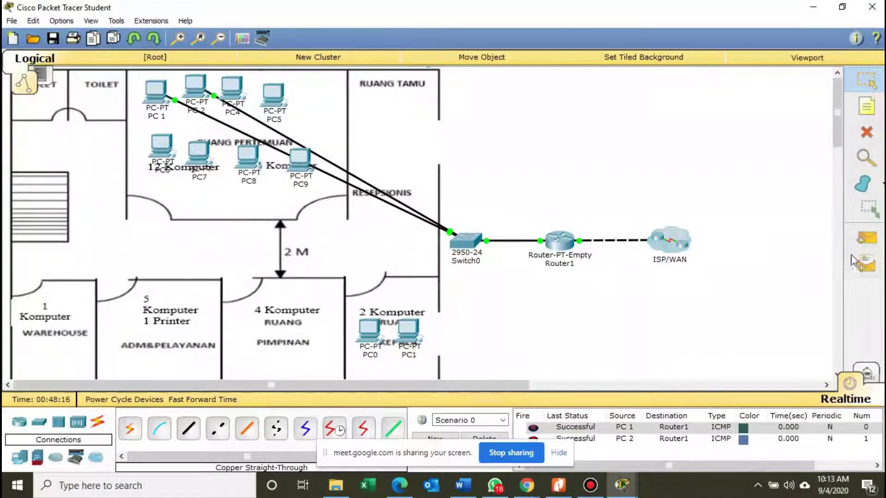
pyautogui.click(859, 243)
pyautogui.click(196, 92)
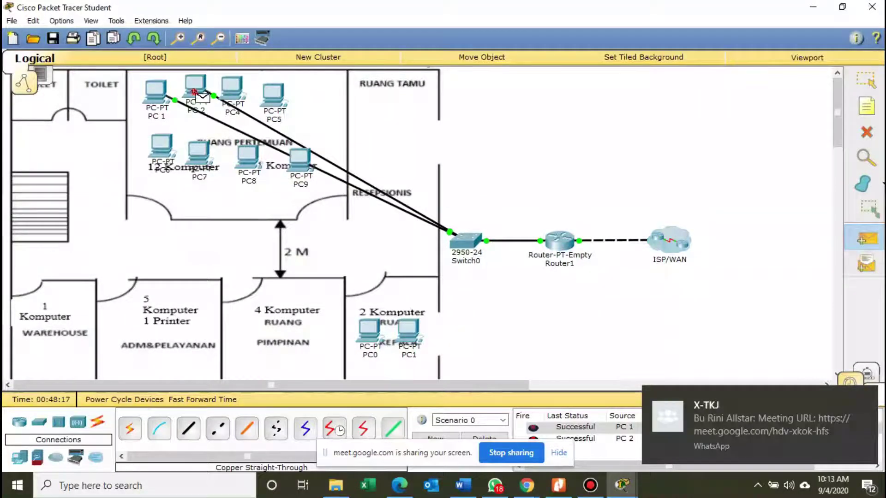
pyautogui.click(157, 93)
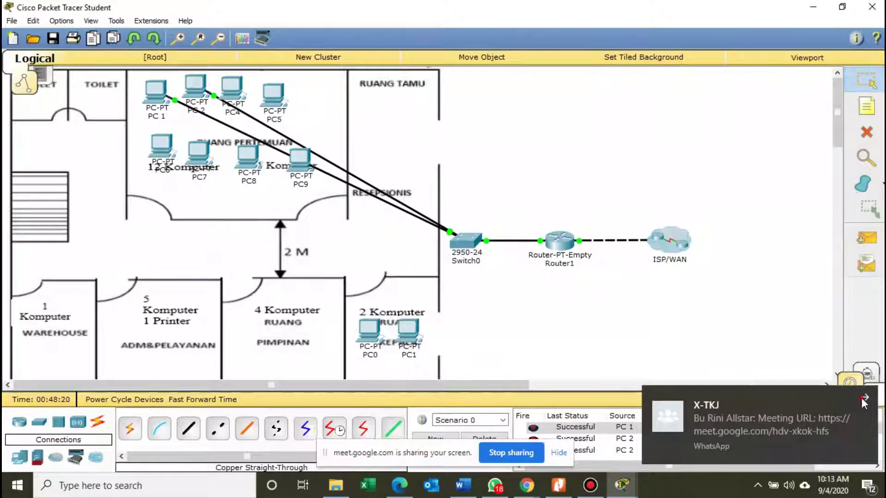
pyautogui.click(861, 397)
pyautogui.moveTo(563, 242)
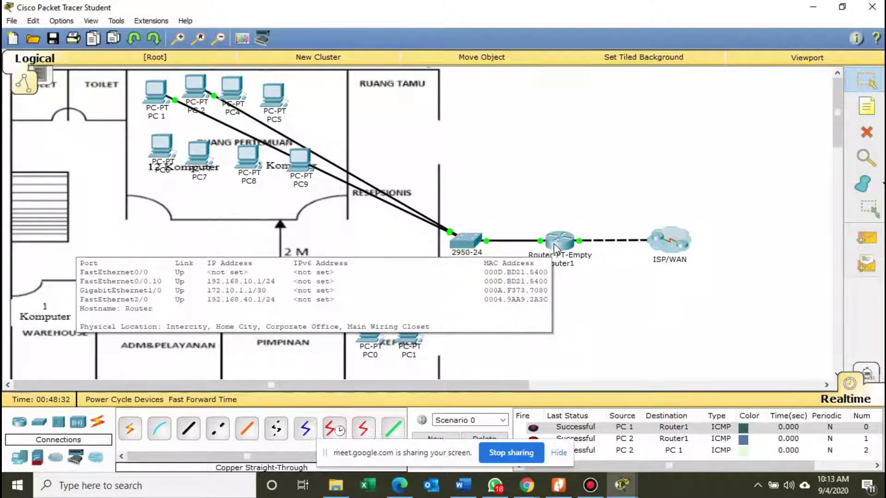
# In Router1's CLI, enter interface configuration for fa0/0.
pyautogui.click(553, 248)
pyautogui.moveTo(402, 90); pyautogui.dragTo(573, 62)
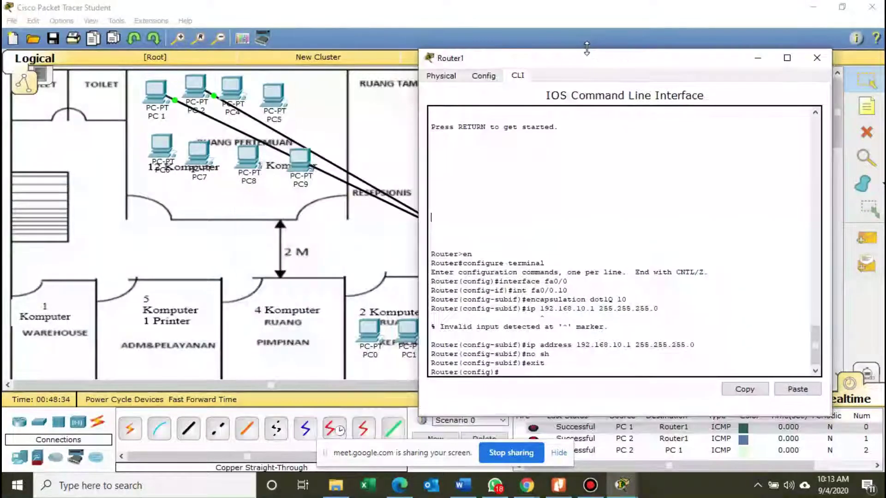
pyautogui.press('Return')
pyautogui.press('Return')
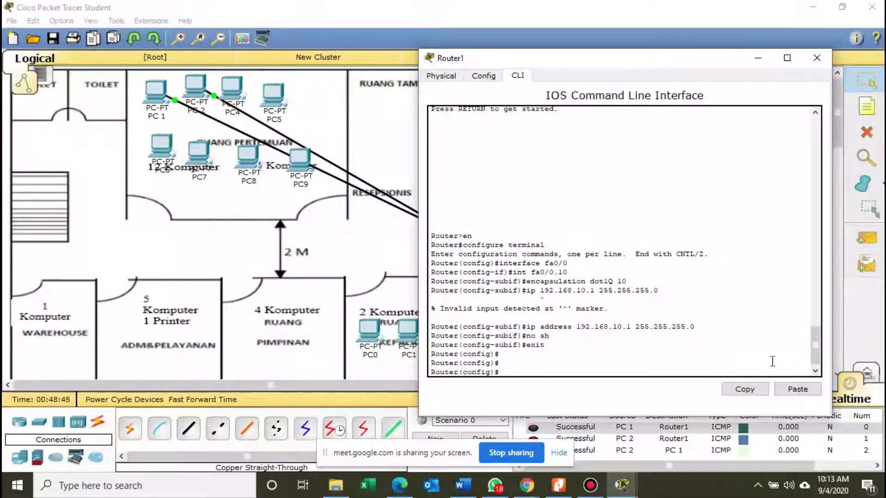
pyautogui.moveTo(458, 372); pyautogui.dragTo(494, 371)
pyautogui.click(503, 372)
pyautogui.write('inter')
pyautogui.press('BackSpace')
pyautogui.write('fa0/0')
pyautogui.press('Return')
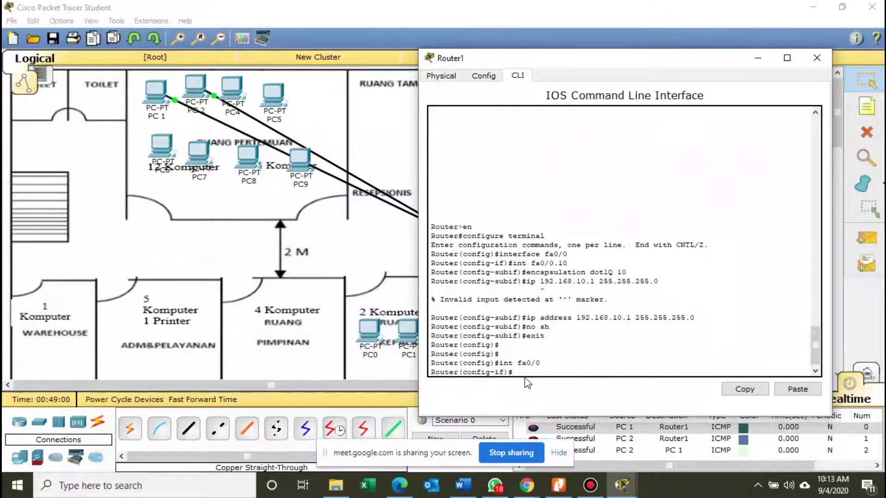
# Create subinterface fa0/0.20 with encapsulation dot1Q 20 and IP 192.168.20.1 255.255.255.0.
pyautogui.write('int fa0/0.')
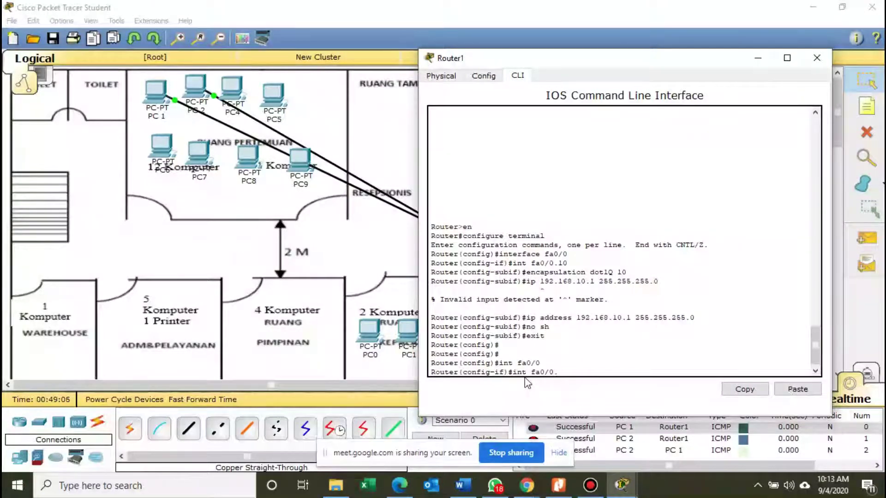
pyautogui.write('20')
pyautogui.press('Return')
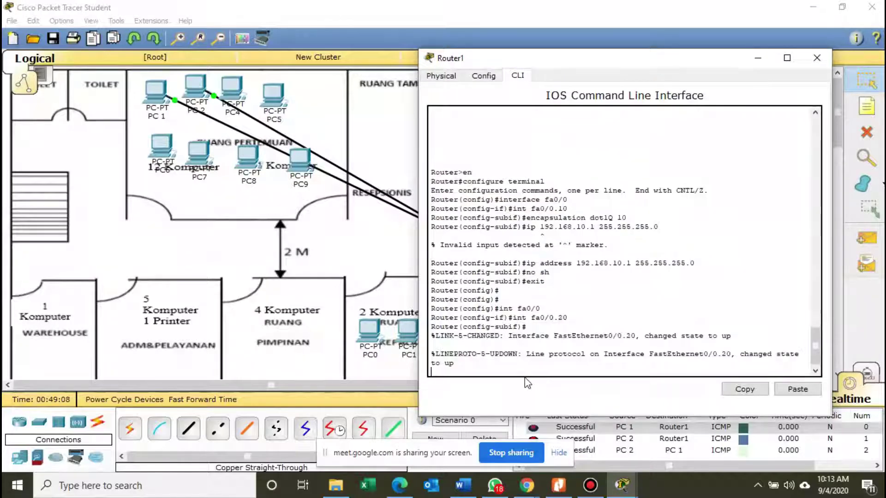
pyautogui.press('Return')
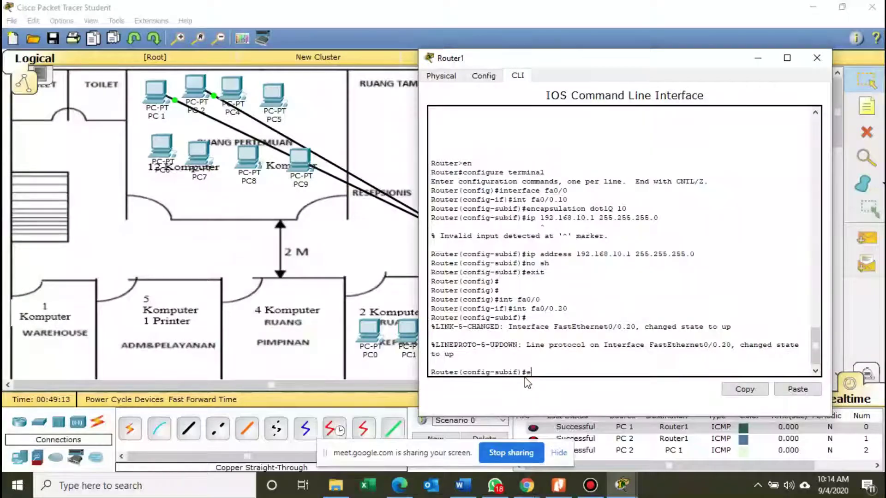
pyautogui.write('nca')
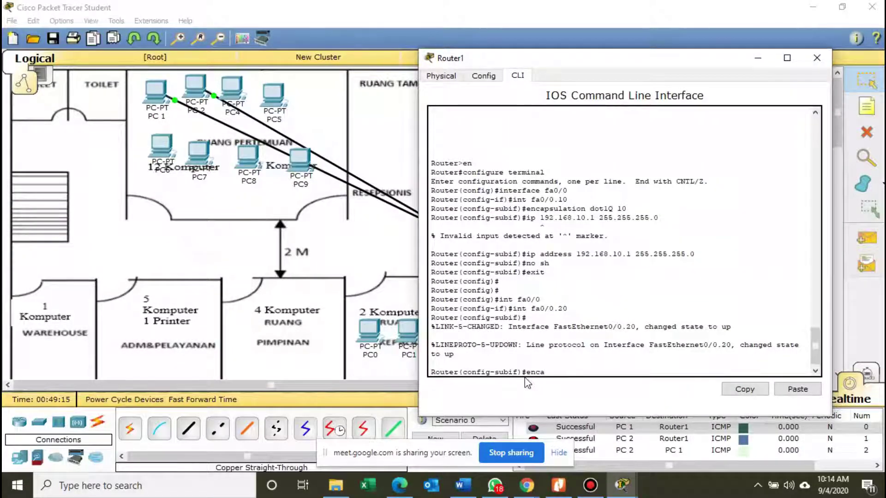
pyautogui.write('psulati')
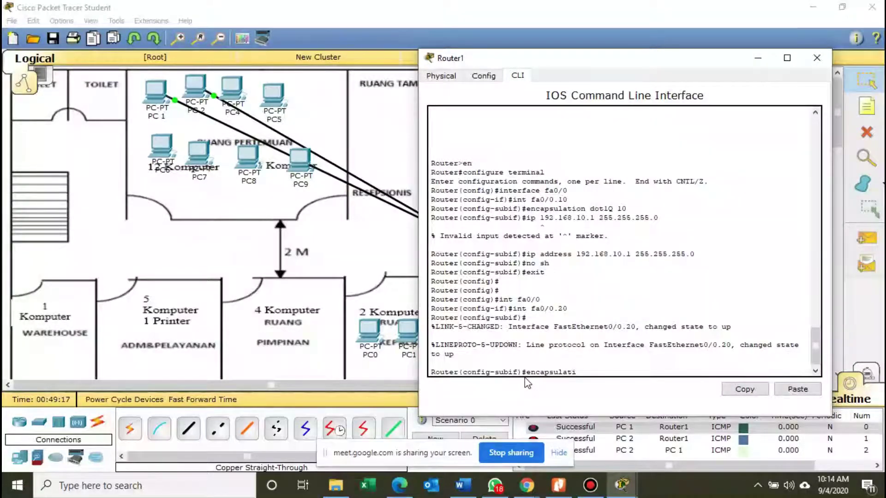
pyautogui.write('on dot1Q 20')
pyautogui.press('Return')
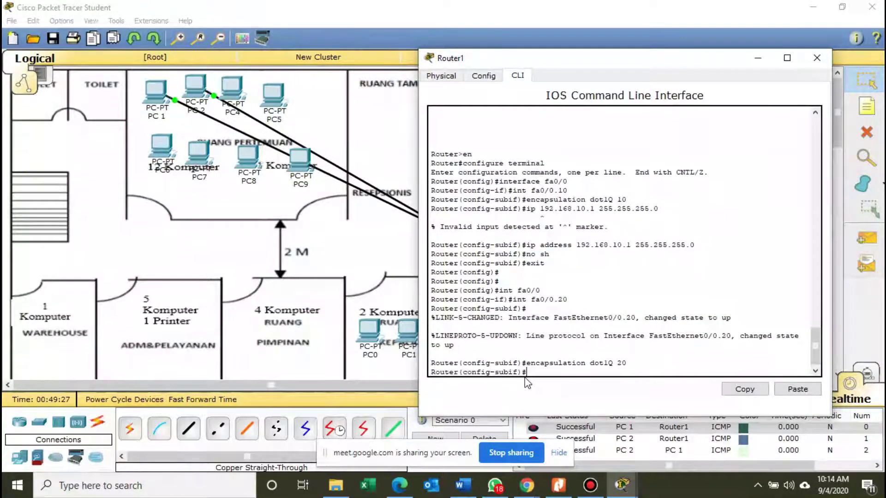
pyautogui.write('ip address 192.168')
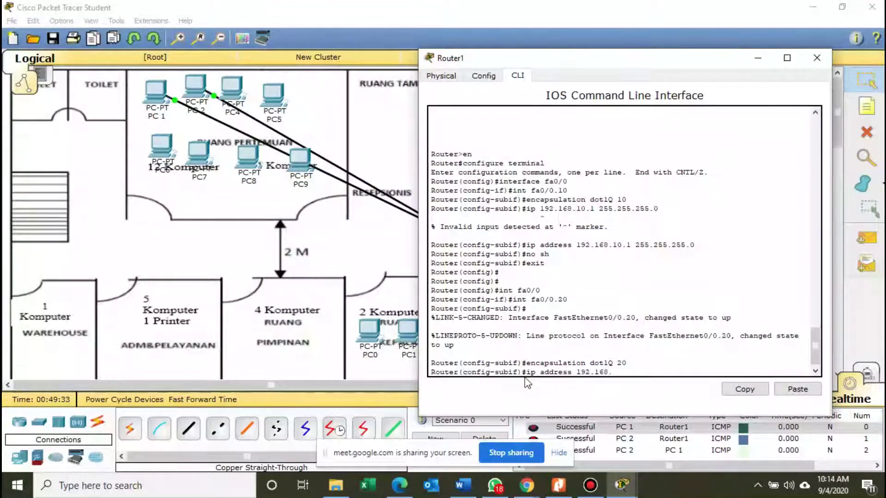
pyautogui.write('.20.1 255.255.255')
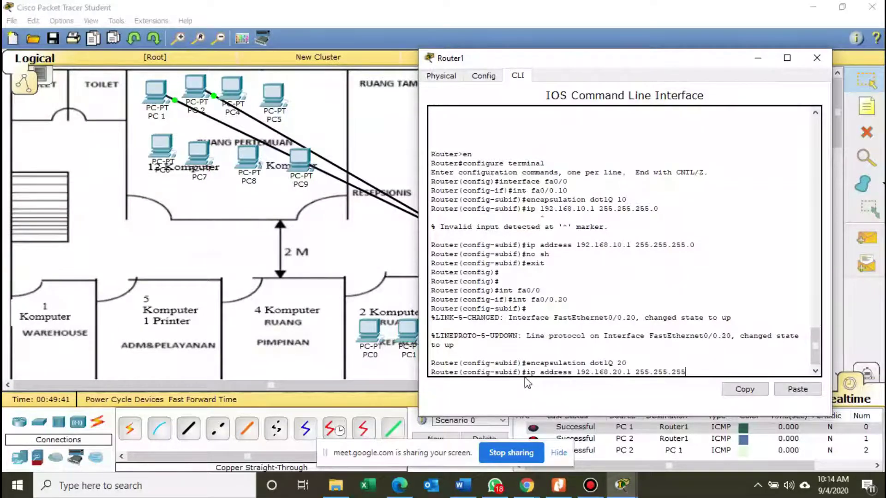
pyautogui.write('.0')
pyautogui.press('Return')
# Exit configuration mode and view FastEthernet0/0 in Router1's Config tab.
pyautogui.write('er(config-subif)#e')
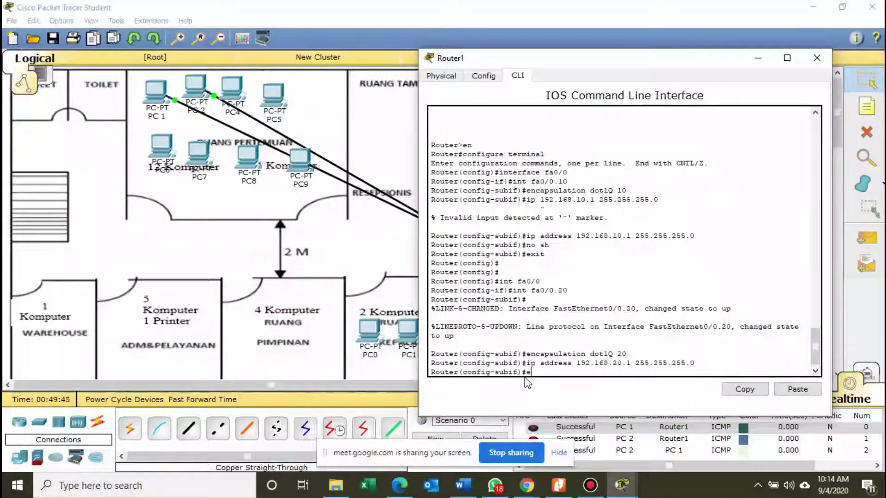
pyautogui.write('xit')
pyautogui.press('Return')
pyautogui.write('exit')
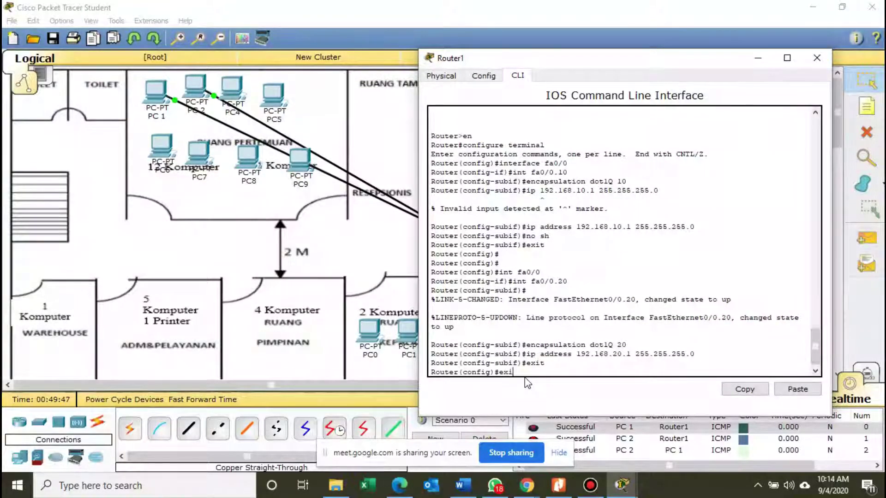
pyautogui.press('Return')
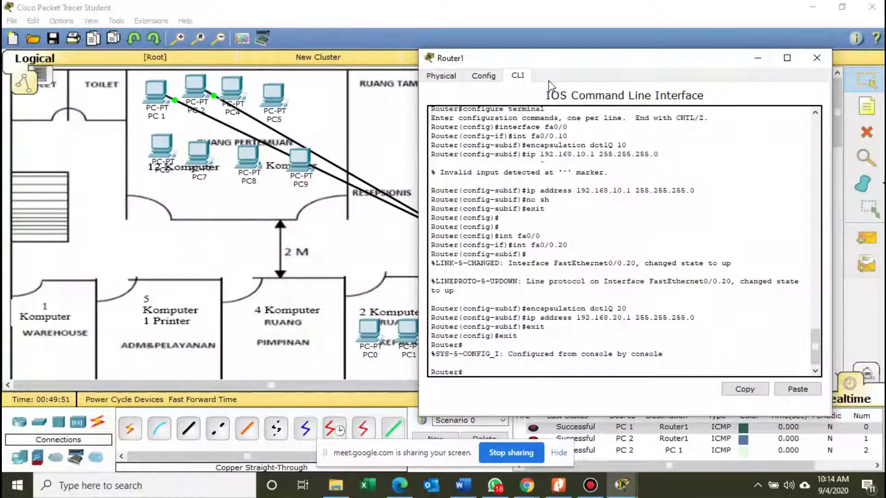
pyautogui.click(493, 74)
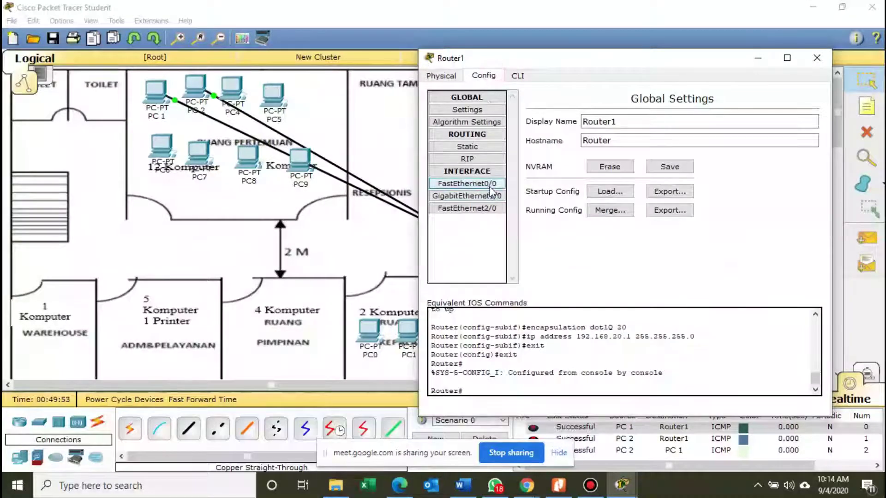
pyautogui.click(490, 187)
# Close Router1's window, check its addresses, and briefly open then minimize the Bandicam folder.
pyautogui.click(757, 57)
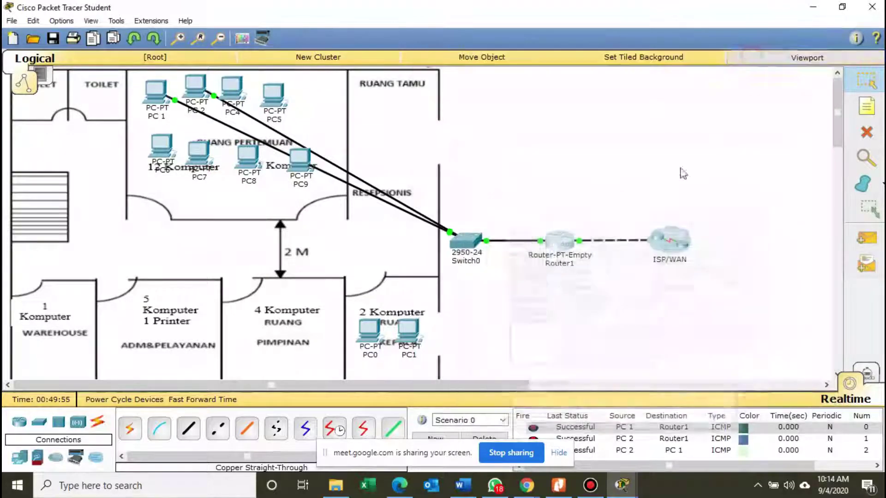
pyautogui.moveTo(558, 244)
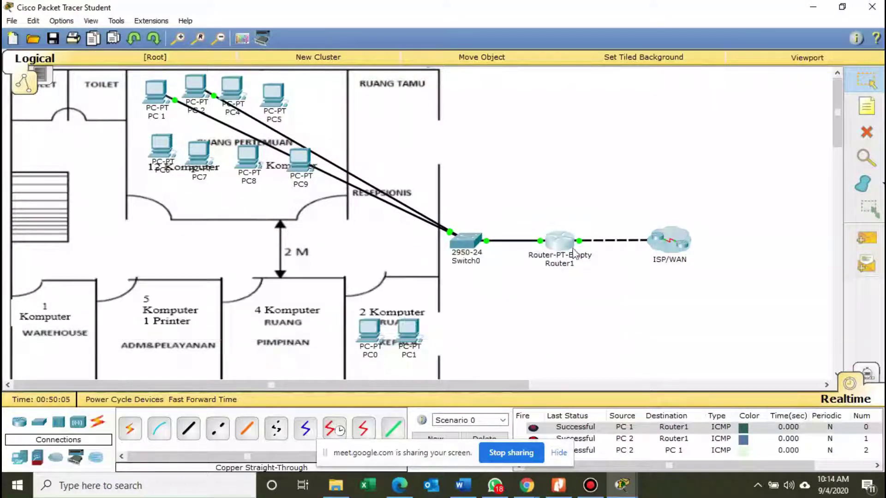
pyautogui.moveTo(563, 239)
pyautogui.click(336, 486)
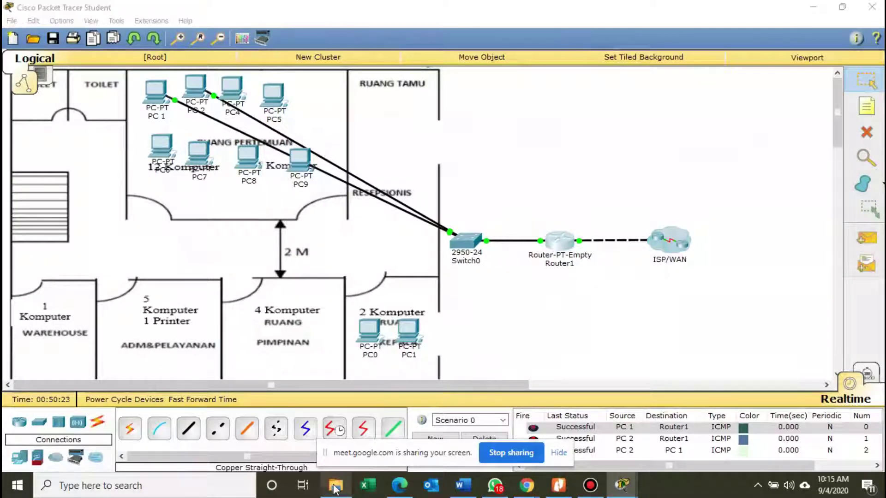
pyautogui.click(807, 9)
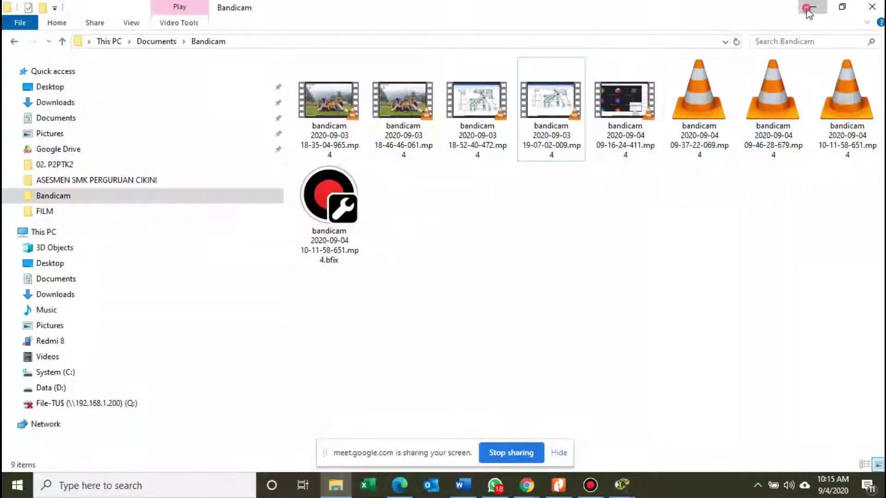
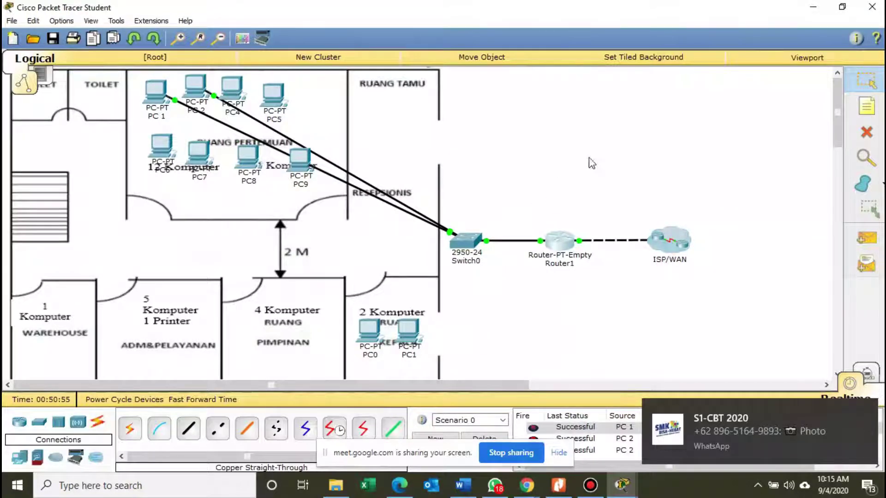
# Switch to the Nitro Pro worksheet showing the Ruang pertemuan IP address table.
pyautogui.moveTo(257, 96)
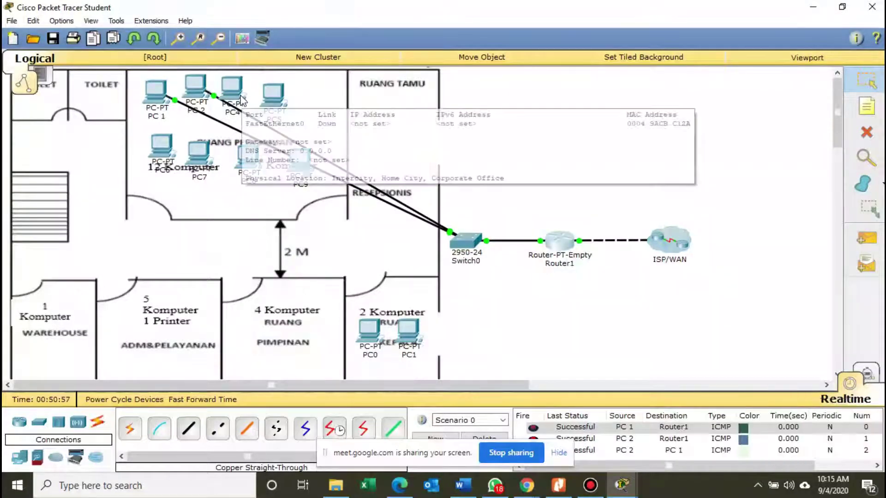
pyautogui.moveTo(230, 101); pyautogui.dragTo(235, 100)
pyautogui.hotkey('alt', 'Tab')
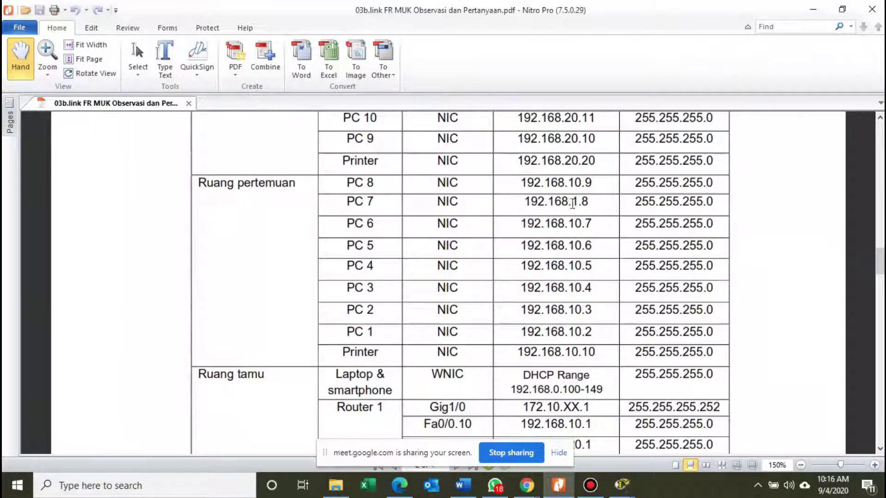
# Check PC 7's 192.168.1.8 entry in the Ruang pertemuan table, then return to Packet Tracer.
pyautogui.moveTo(572, 204)
pyautogui.mouseDown()
pyautogui.moveTo(596, 203)
pyautogui.moveTo(574, 203)
pyautogui.mouseUp()
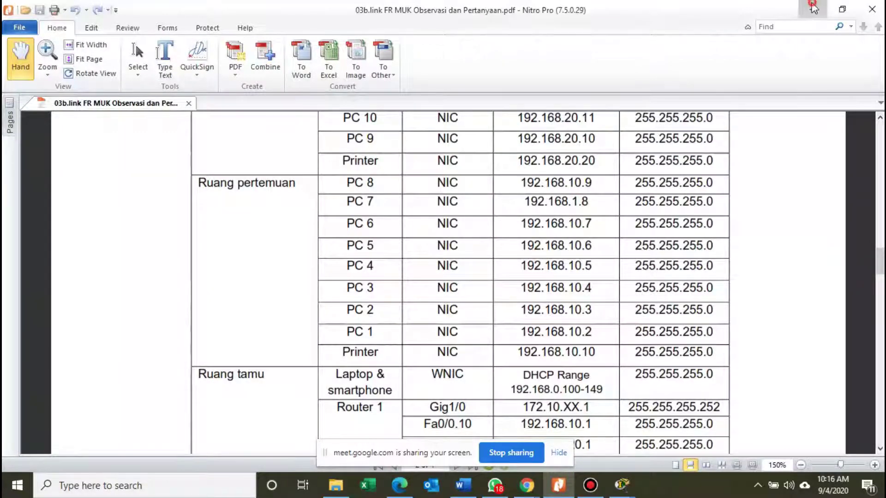
pyautogui.hotkey('alt', 'Tab')
# Rename PC3's display name to 'PC 3'.
pyautogui.click(239, 96)
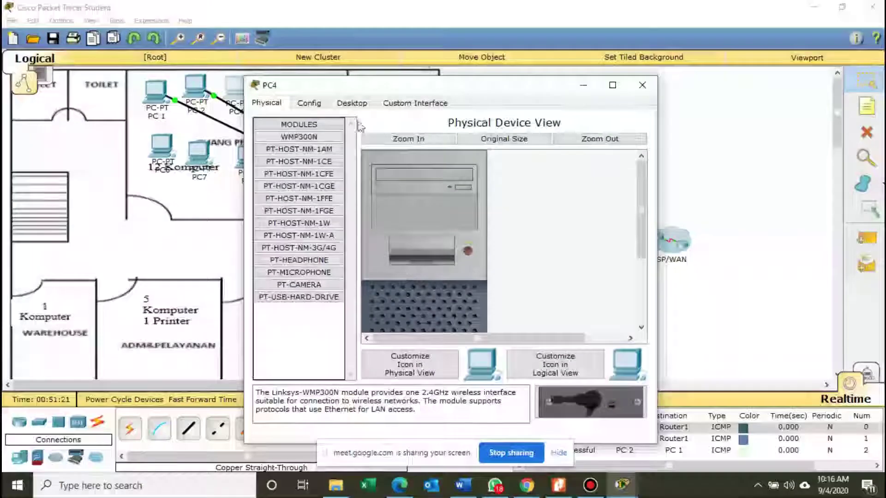
pyautogui.click(308, 105)
pyautogui.moveTo(462, 91); pyautogui.dragTo(534, 88)
pyautogui.click(518, 143)
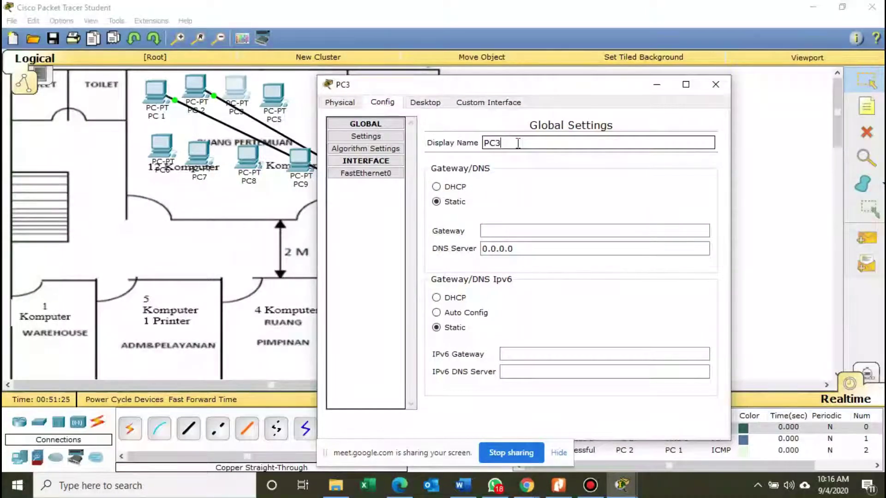
pyautogui.press('BackSpace')
pyautogui.write('3')
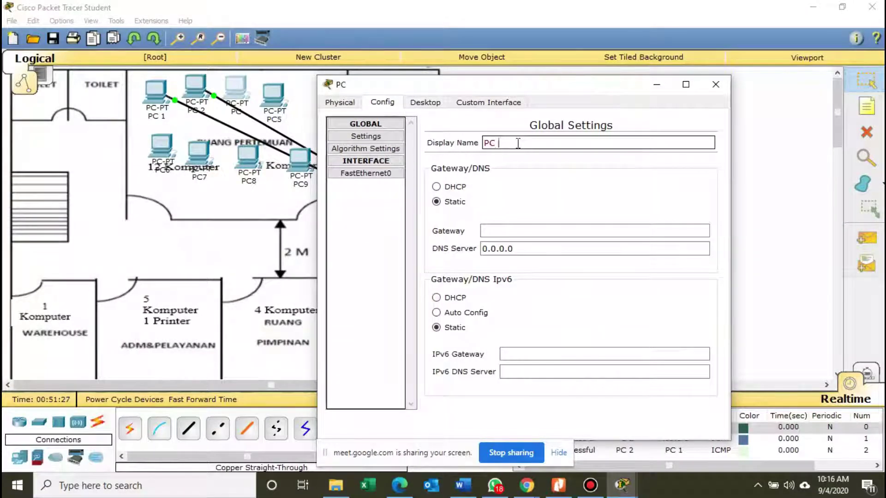
# Give PC 3 IP 192.168.10.4, mask 255.255.255.0 and gateway 192.168.10.1.
pyautogui.click(425, 103)
pyautogui.click(364, 148)
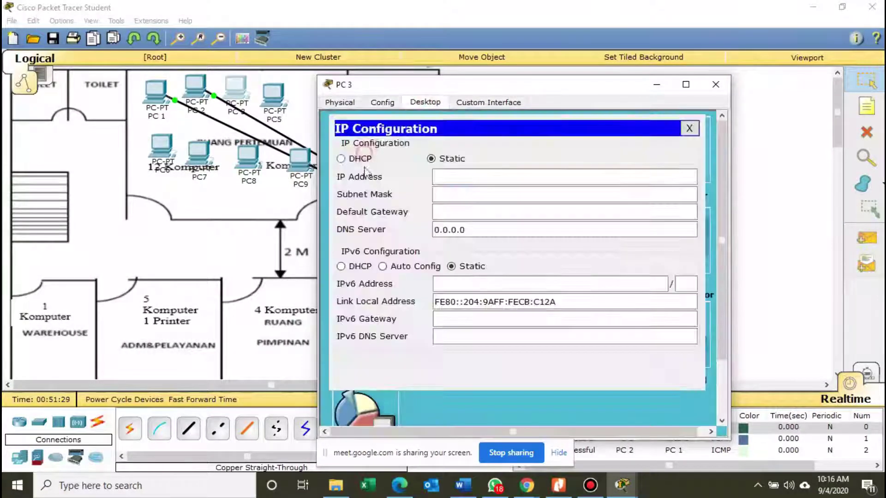
pyautogui.click(475, 177)
pyautogui.write('192.1')
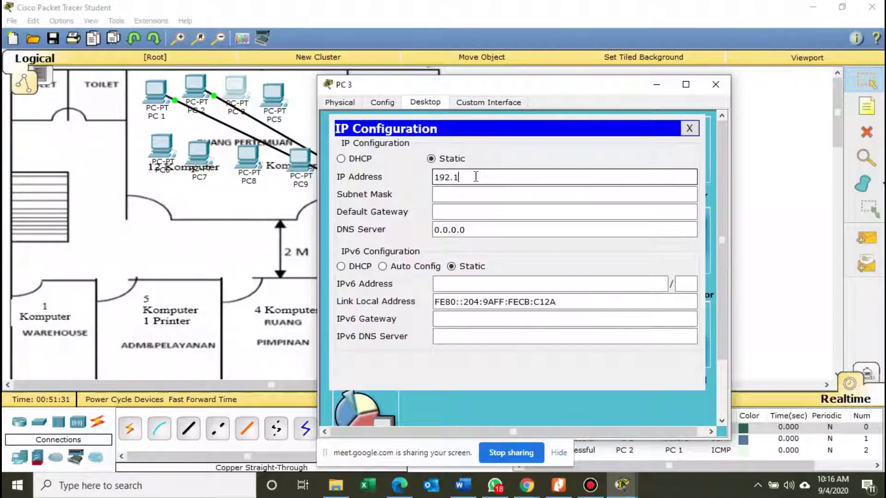
pyautogui.write('68.10.')
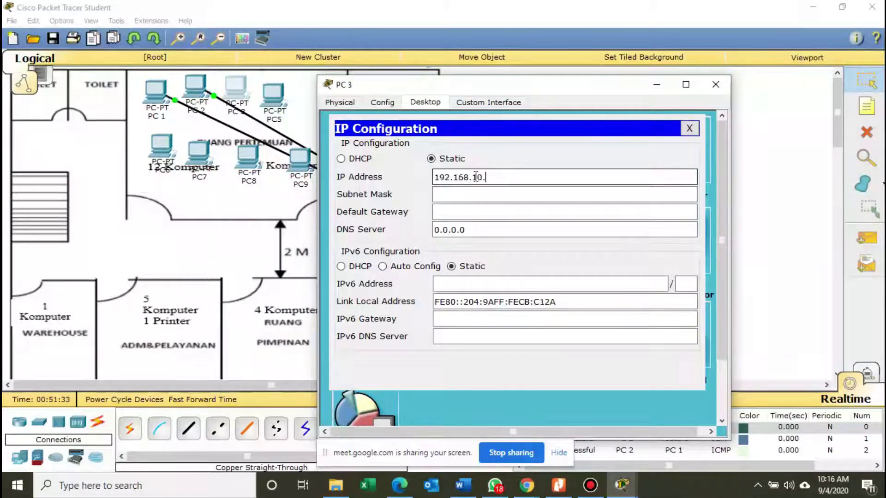
pyautogui.write('4')
pyautogui.click(478, 193)
pyautogui.click(470, 210)
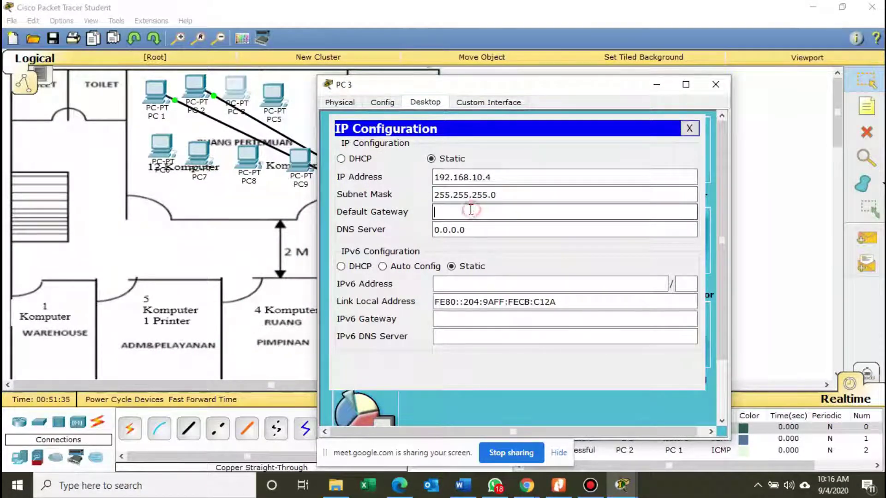
pyautogui.write('192.168')
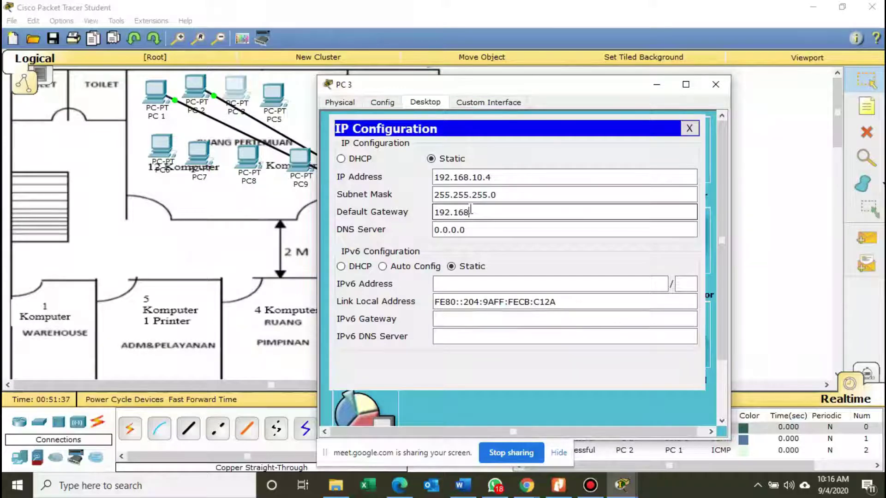
pyautogui.write('.10.1')
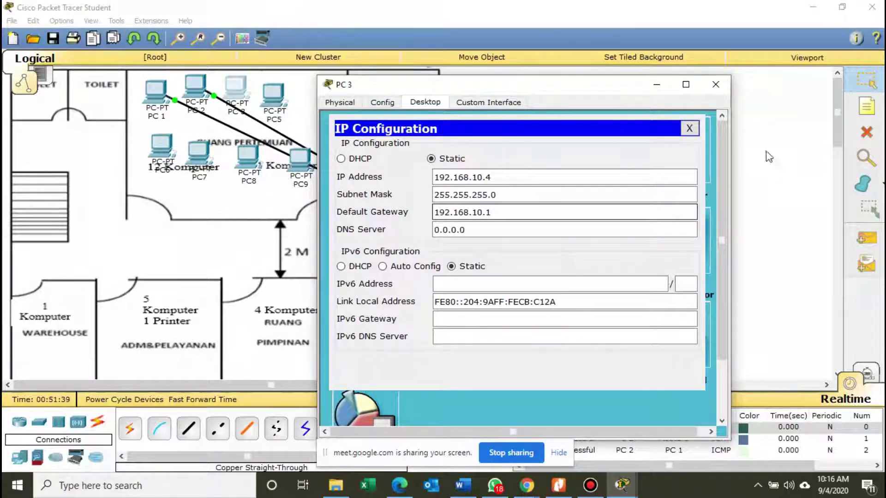
pyautogui.click(689, 128)
pyautogui.click(719, 91)
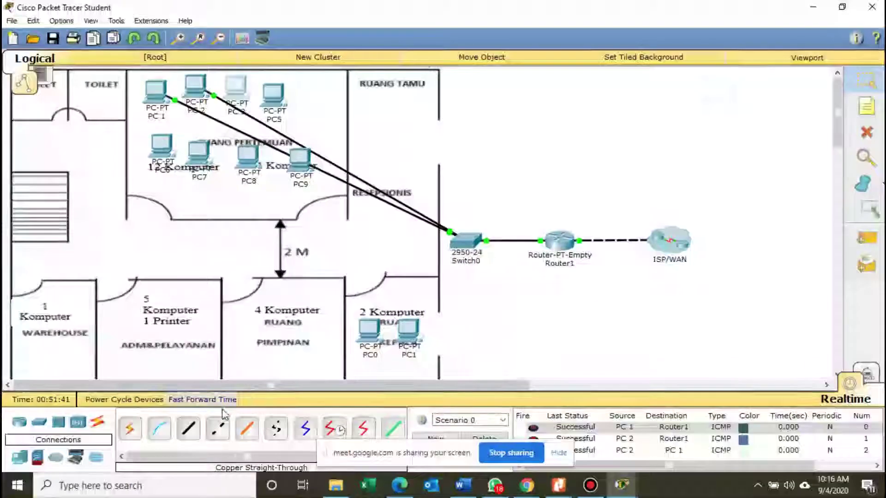
# Cable PC 3's FastEthernet0 to Switch0 port Fa0/3 with copper straight-through.
pyautogui.click(188, 428)
pyautogui.click(232, 98)
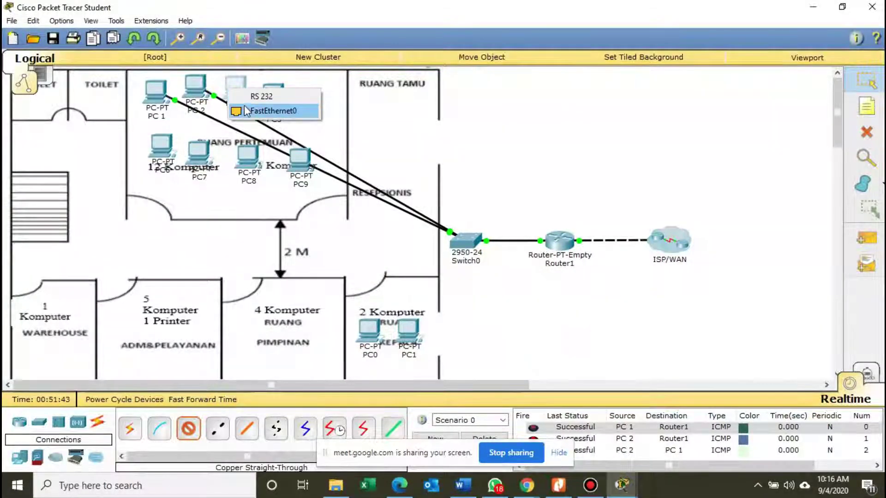
pyautogui.click(272, 111)
pyautogui.click(460, 239)
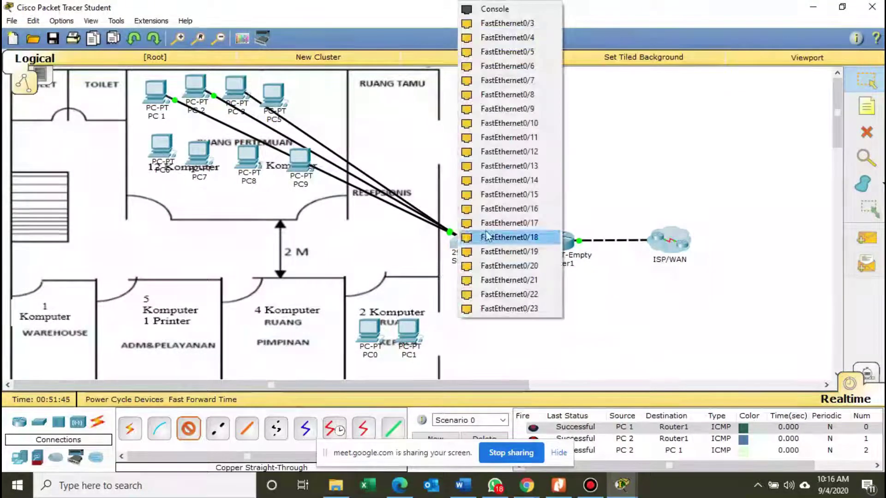
pyautogui.click(510, 26)
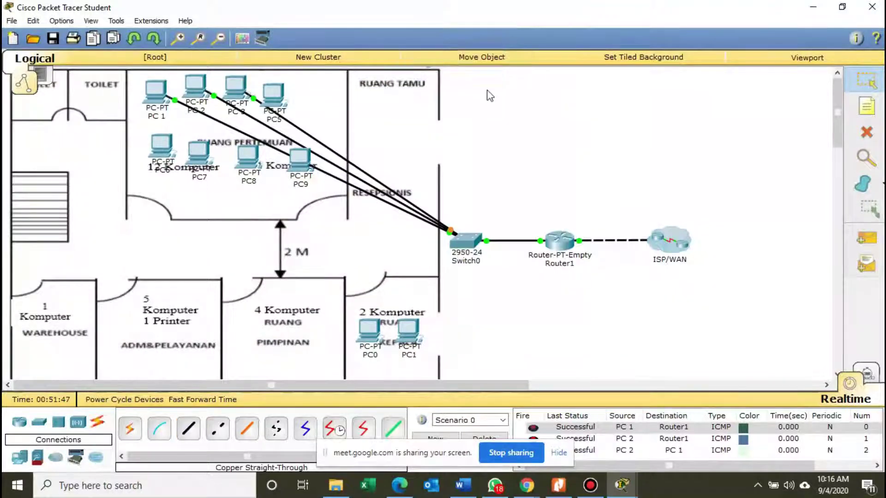
pyautogui.click(280, 96)
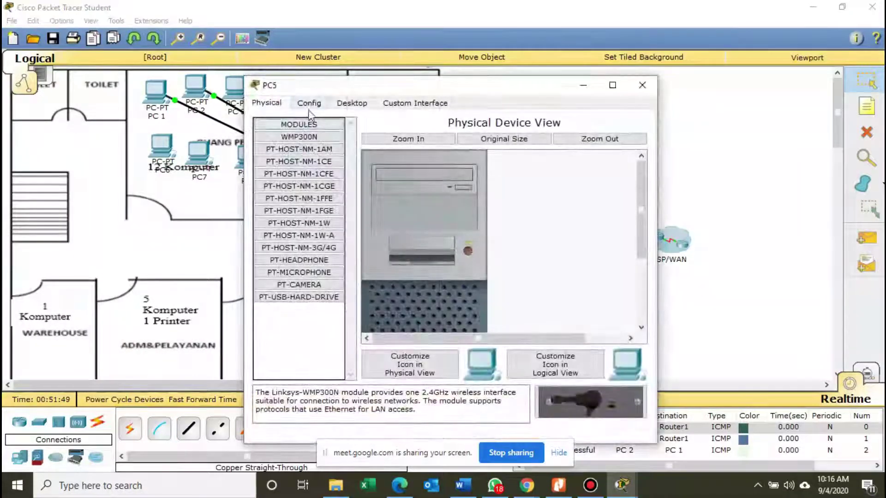
# Rename PC5's display name to 'PC 4'.
pyautogui.click(308, 104)
pyautogui.moveTo(479, 93); pyautogui.dragTo(606, 96)
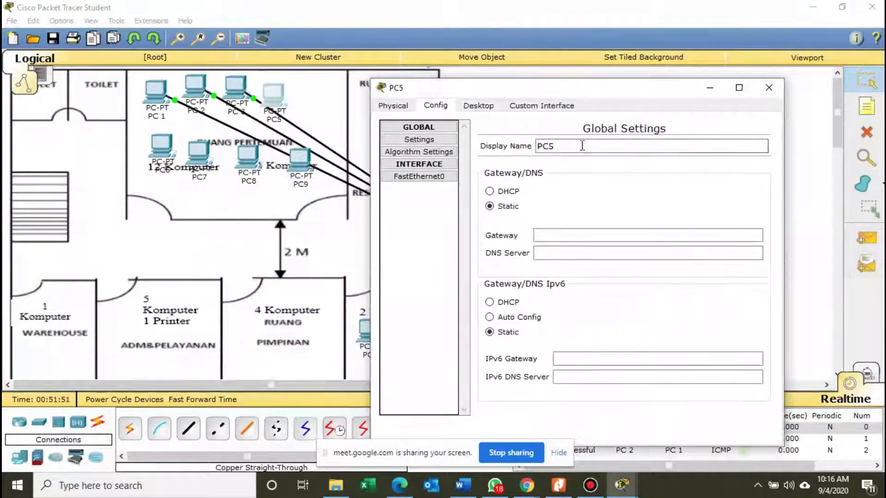
pyautogui.click(575, 146)
pyautogui.press('BackSpace')
pyautogui.write('4')
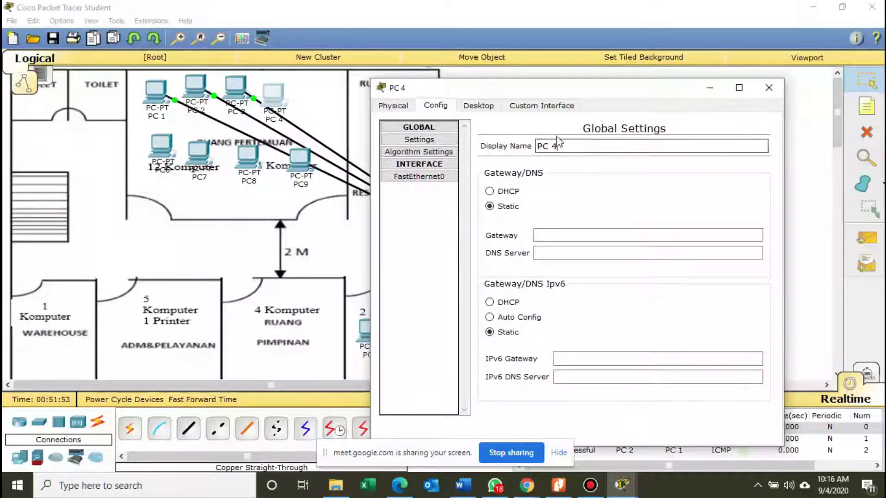
# Give PC 4 IP 192.168.10.5, mask 255.255.255.0 and gateway 192.168.10.1.
pyautogui.click(471, 106)
pyautogui.click(429, 182)
pyautogui.click(518, 180)
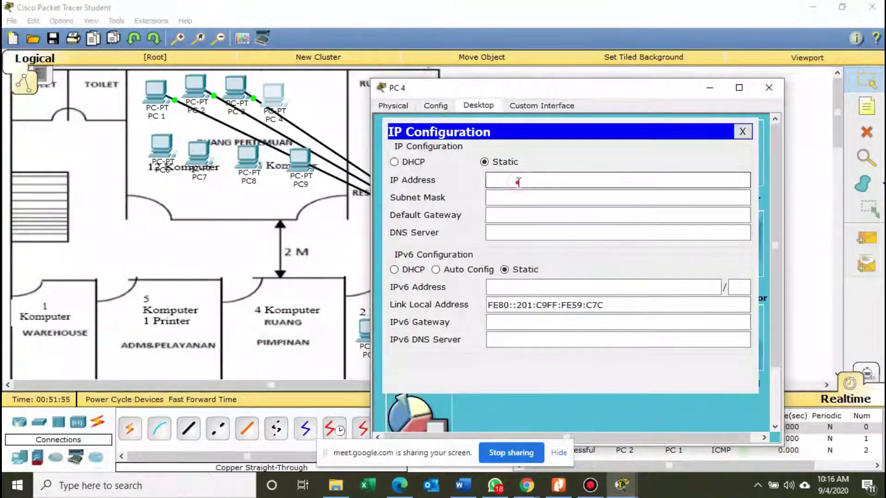
pyautogui.write('192.168')
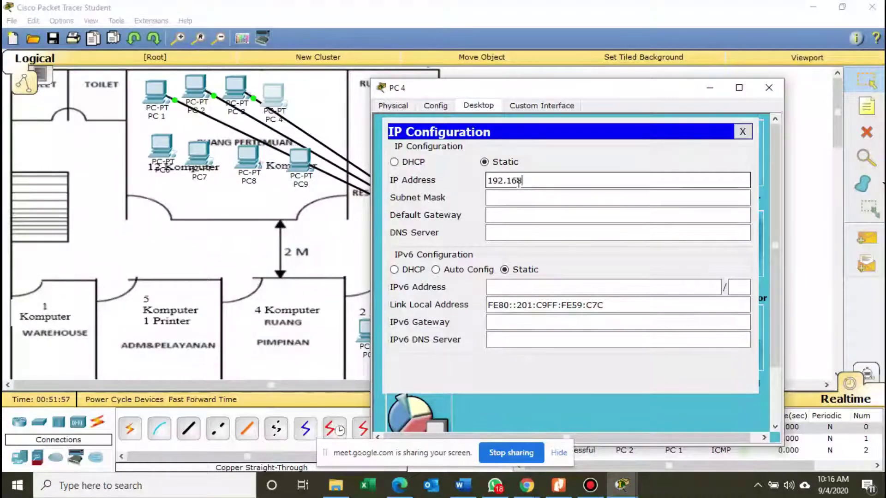
pyautogui.write('.10.5')
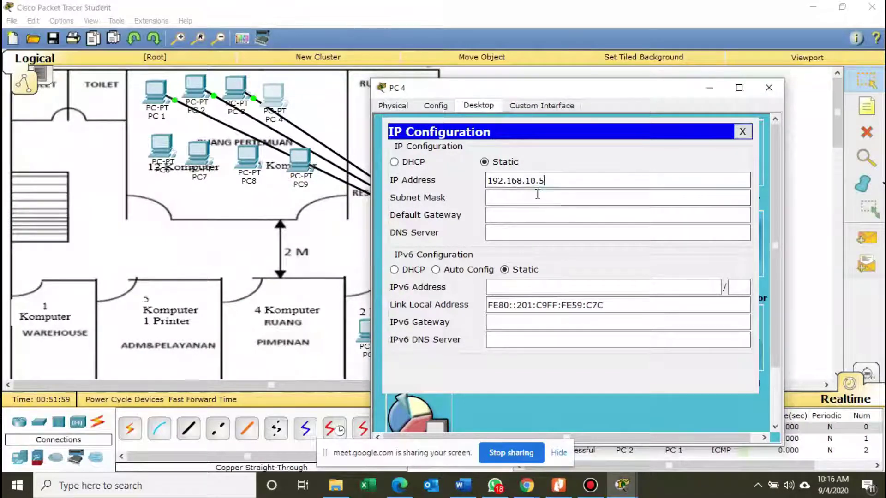
pyautogui.click(535, 198)
pyautogui.click(534, 214)
pyautogui.write('192.1')
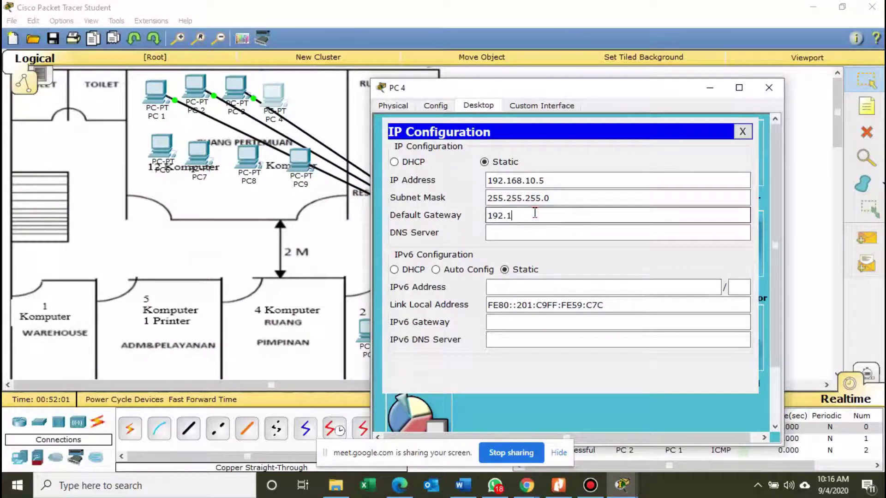
pyautogui.write('68.10.1')
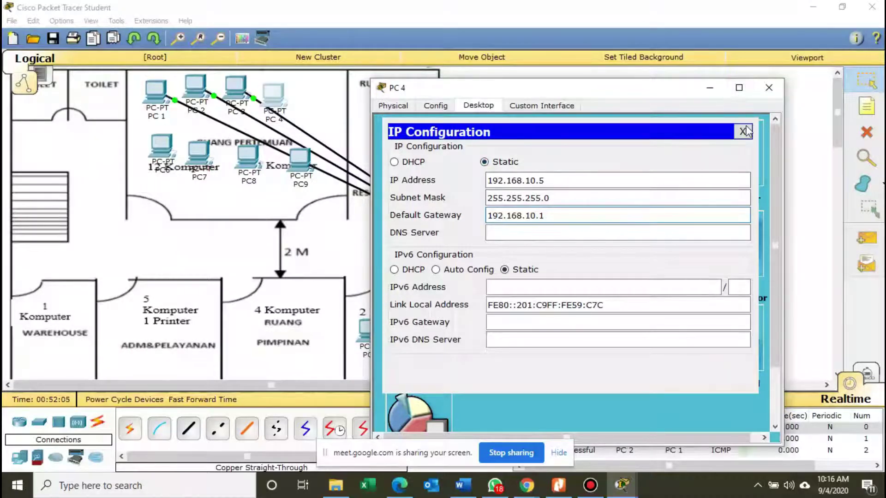
pyautogui.click(768, 88)
# Cable PC 4's FastEthernet0 to Switch0 port Fa0/4 with copper straight-through.
pyautogui.click(190, 430)
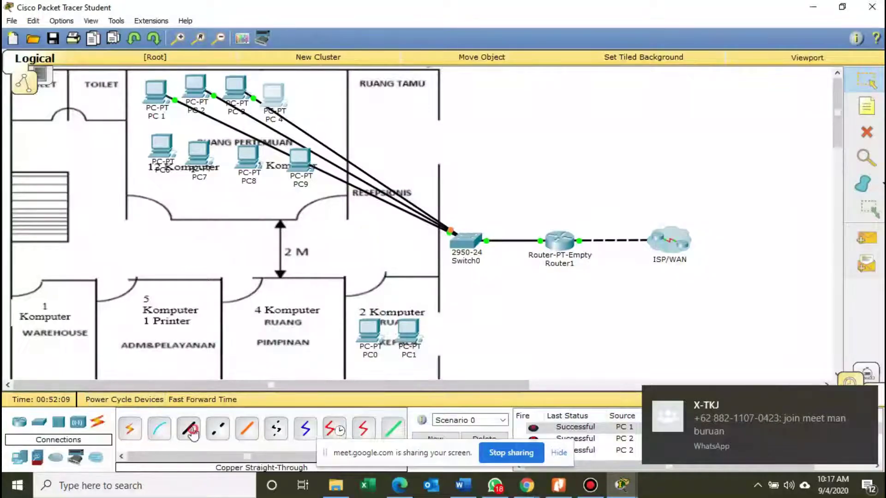
pyautogui.click(282, 99)
pyautogui.click(297, 119)
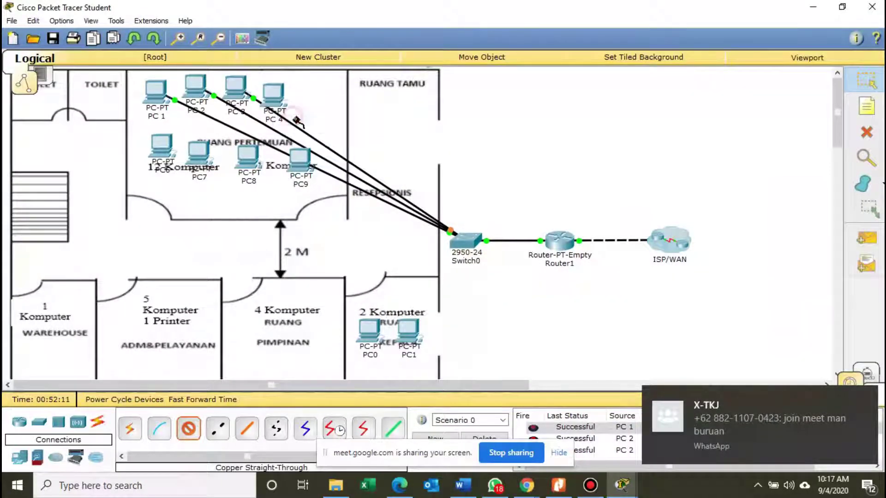
pyautogui.click(465, 240)
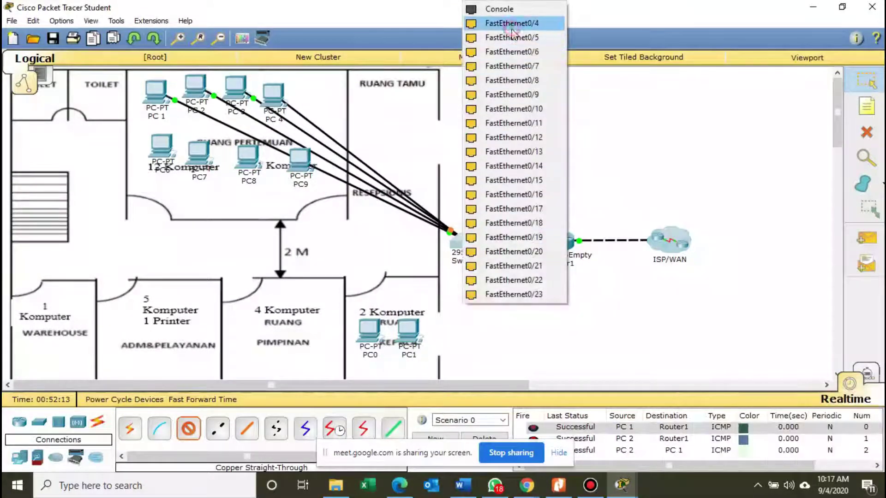
pyautogui.click(511, 26)
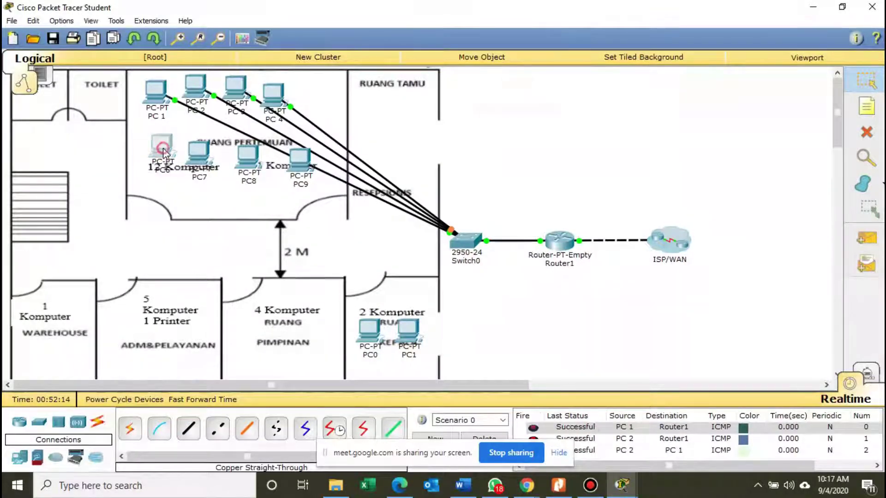
pyautogui.click(162, 146)
# Rename PC6's display name to 'PC 5'.
pyautogui.click(324, 103)
pyautogui.moveTo(353, 88); pyautogui.dragTo(461, 98)
pyautogui.click(554, 155)
pyautogui.press('BackSpace')
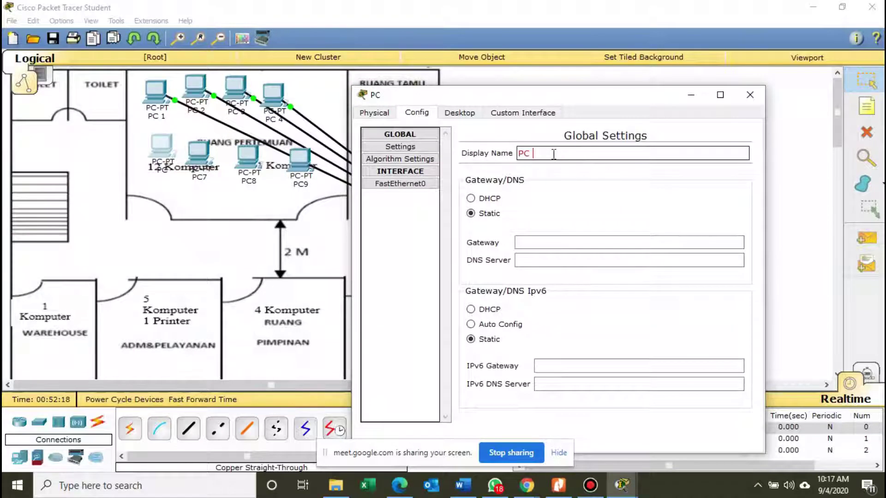
pyautogui.write('5')
# Give PC 5 IP 192.168.10.6, mask 255.255.255.0 and gateway 192.168.10.1.
pyautogui.click(460, 113)
pyautogui.click(418, 169)
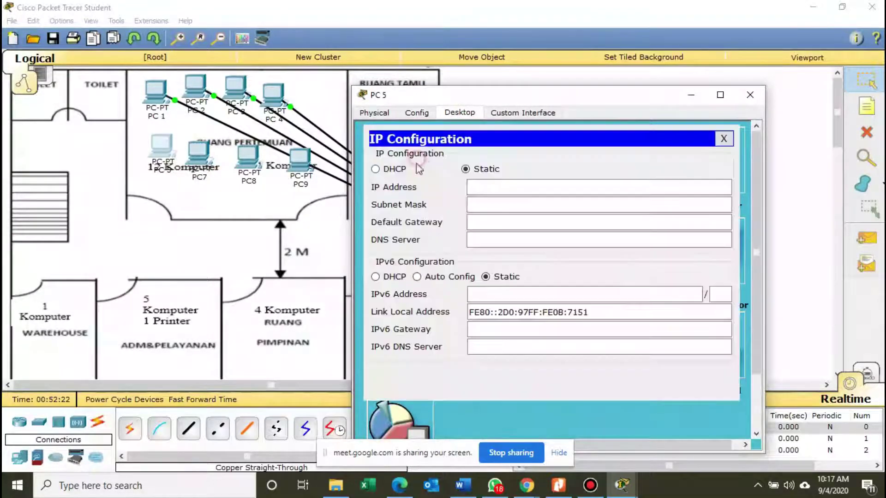
pyautogui.moveTo(498, 95); pyautogui.dragTo(556, 109)
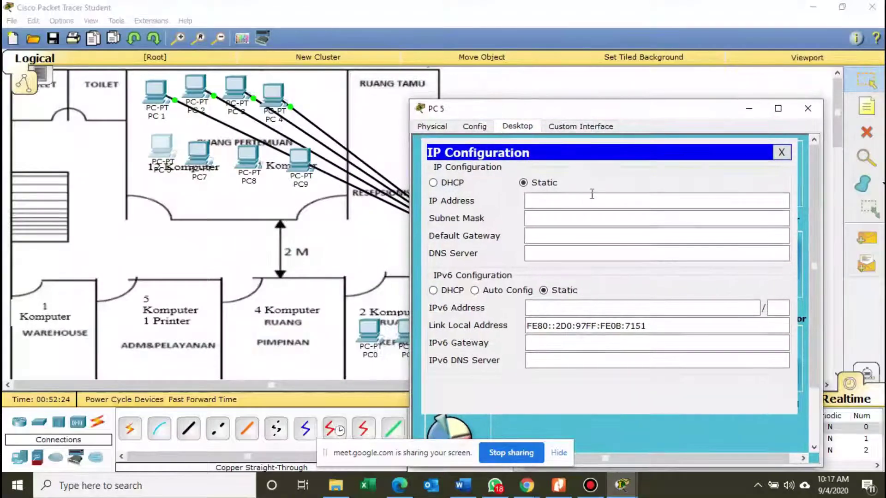
pyautogui.click(590, 195)
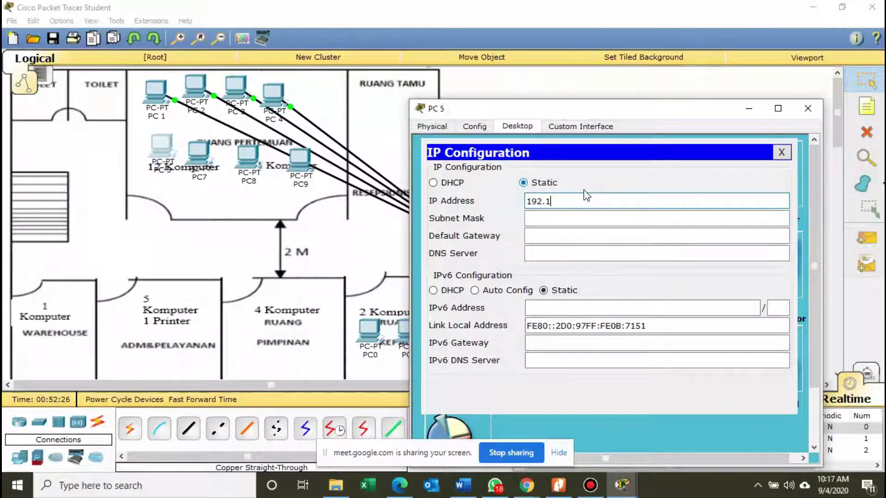
pyautogui.write('192.168.10.6')
pyautogui.press('Tab')
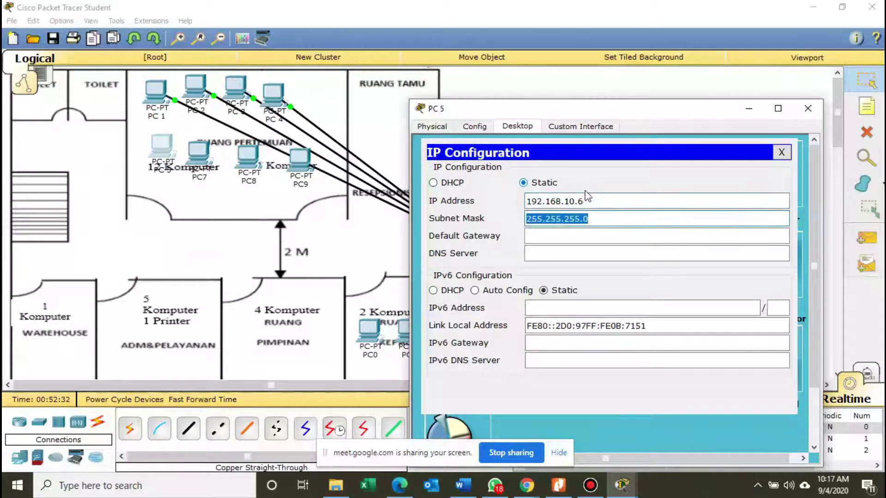
pyautogui.click(608, 233)
pyautogui.write('192.1')
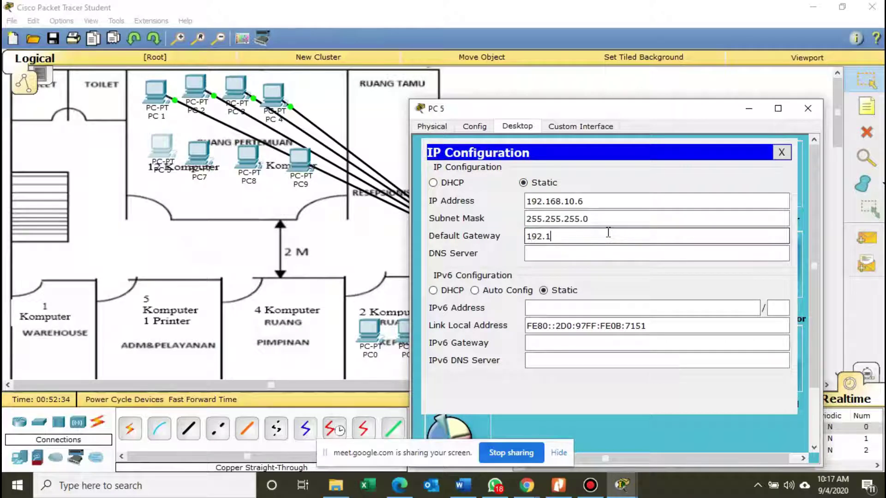
pyautogui.write('68.10.1')
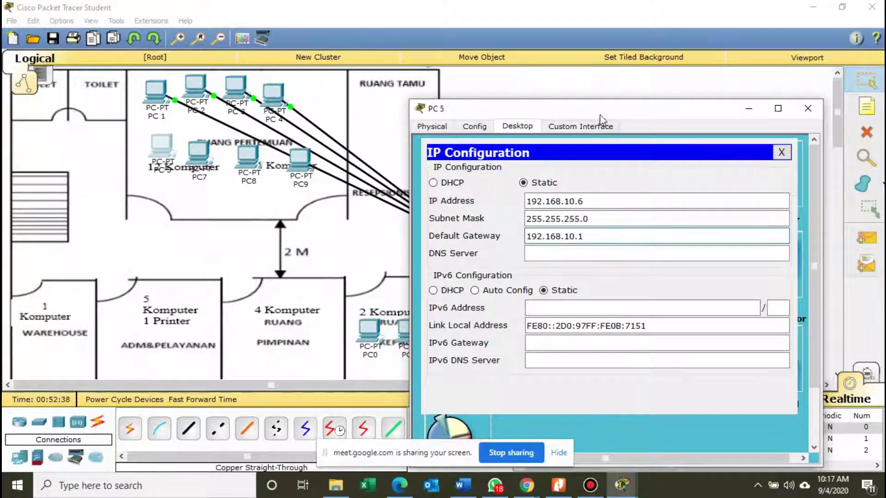
pyautogui.moveTo(588, 106); pyautogui.dragTo(524, 31)
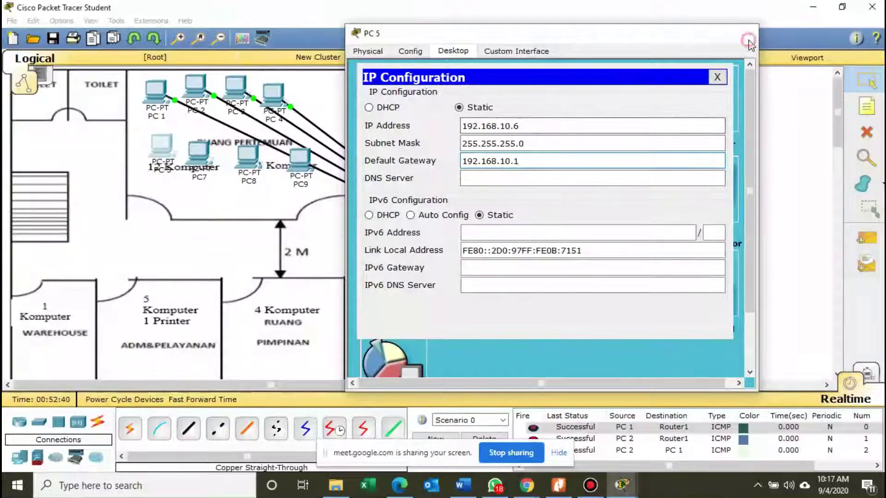
pyautogui.click(743, 32)
# Cable PC 5's FastEthernet0 to a free Switch0 port with copper straight-through.
pyautogui.click(193, 421)
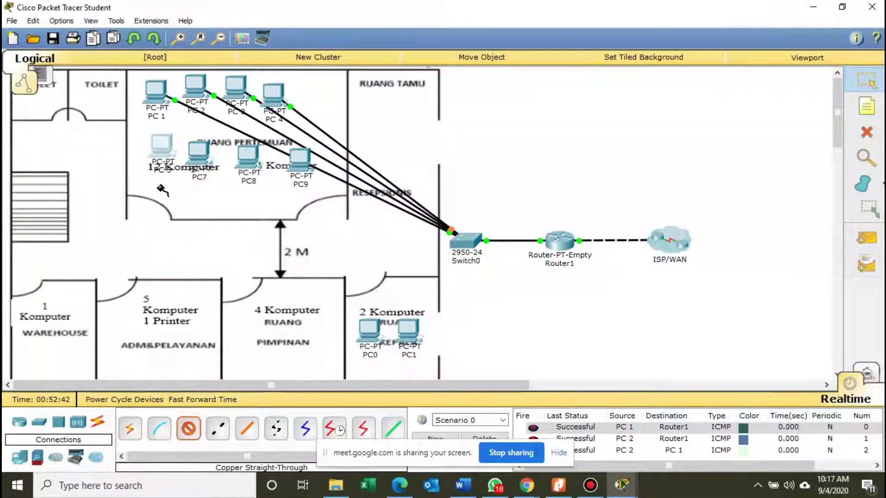
pyautogui.click(163, 152)
pyautogui.click(206, 173)
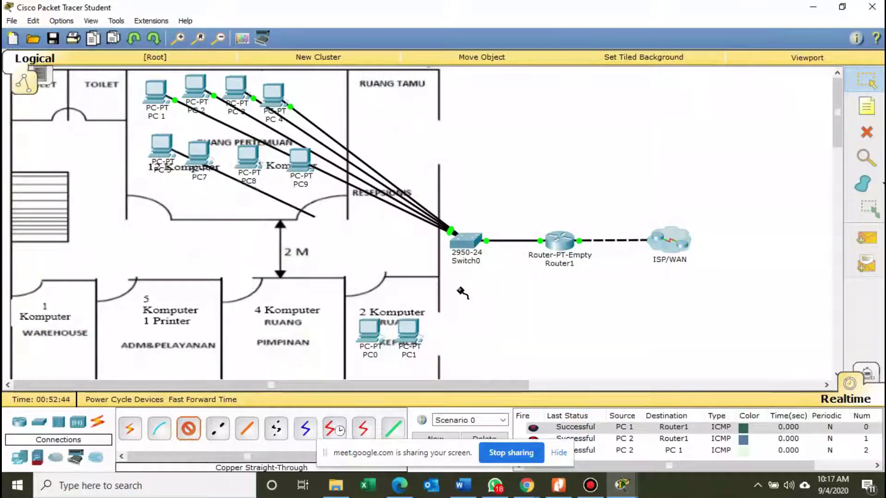
pyautogui.click(463, 238)
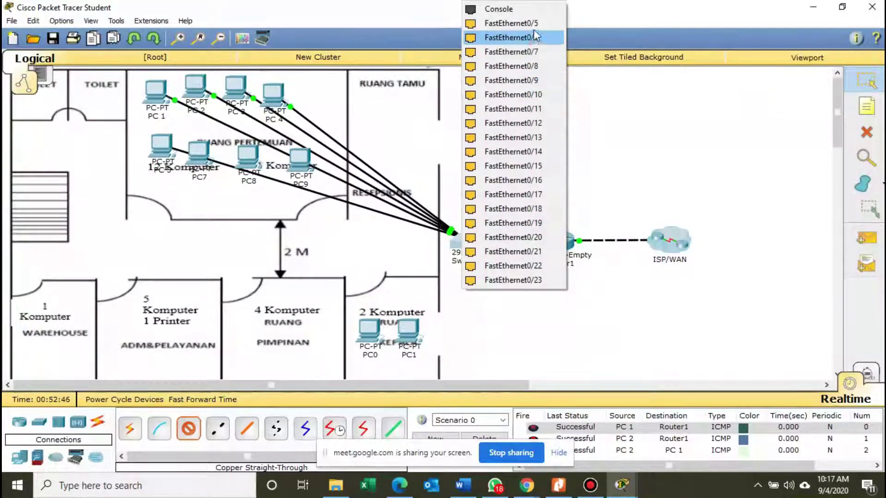
pyautogui.click(511, 23)
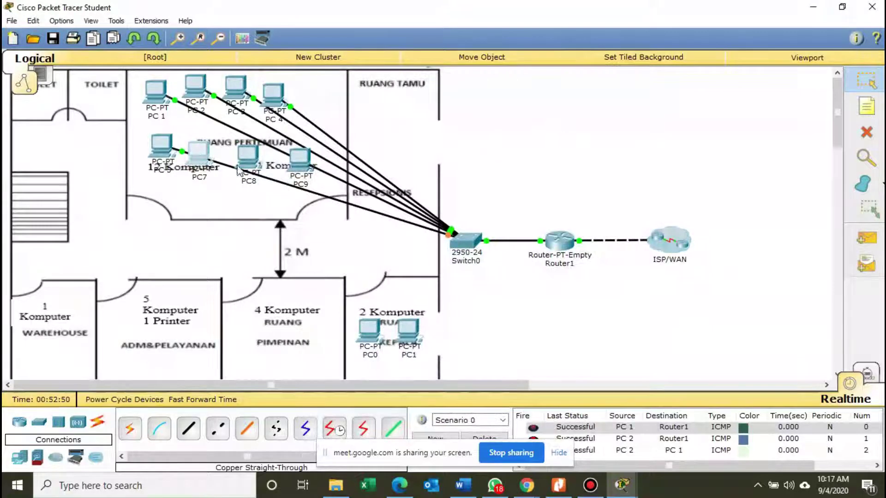
pyautogui.click(198, 152)
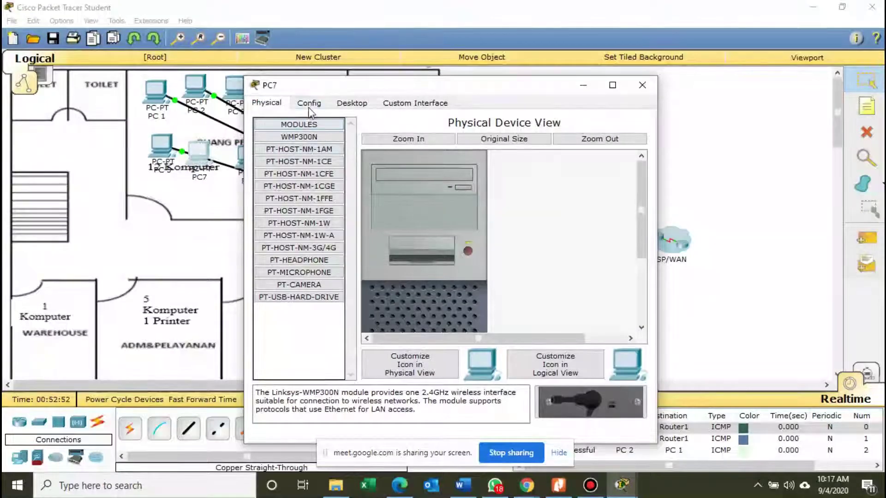
# Rename PC7's display name to 'PC 6'.
pyautogui.click(308, 103)
pyautogui.click(455, 142)
pyautogui.moveTo(442, 84); pyautogui.dragTo(567, 102)
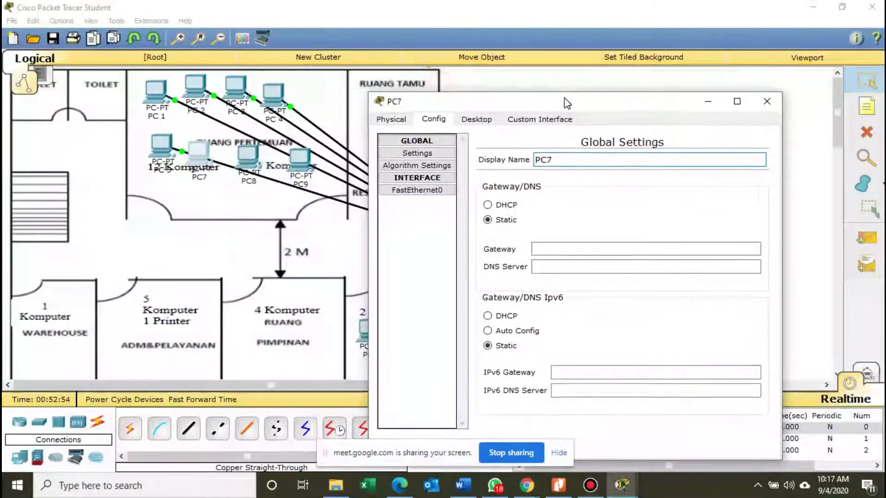
pyautogui.click(573, 153)
pyautogui.write('6')
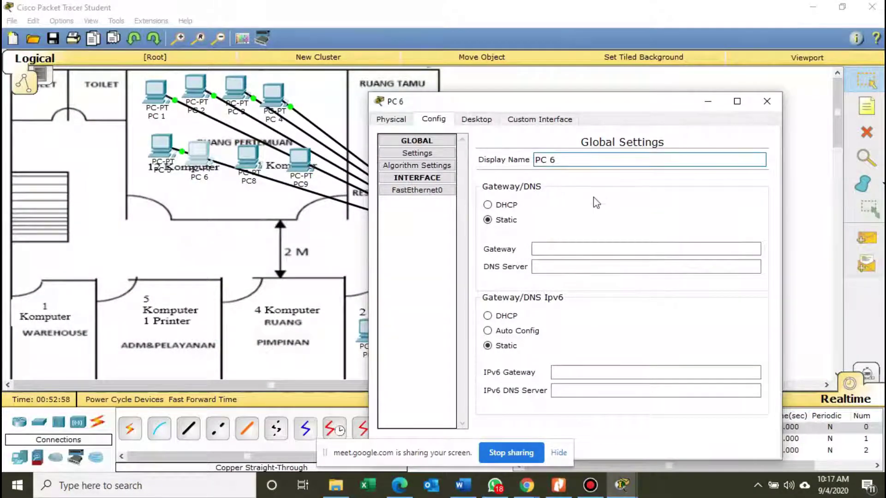
# Give PC 6 IP 192.168.10.7, mask 255.255.255.0 and gateway 192.168.10.1.
pyautogui.click(469, 121)
pyautogui.click(443, 178)
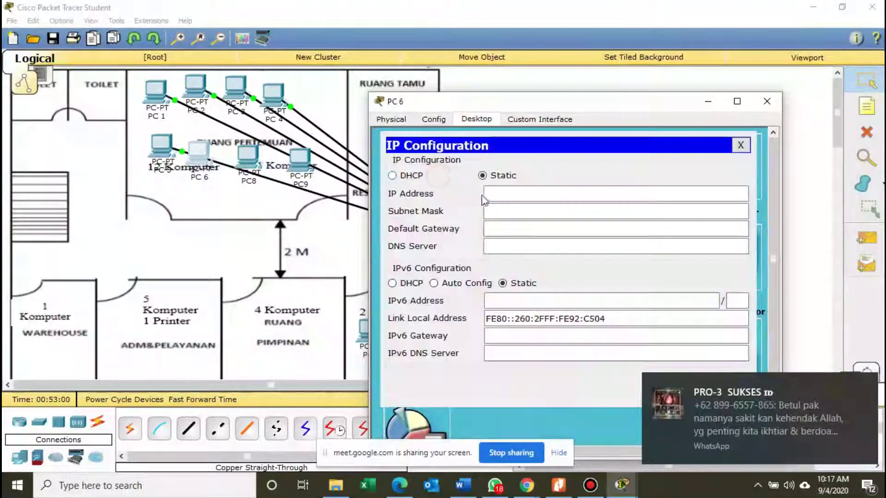
pyautogui.click(496, 196)
pyautogui.write('192.1')
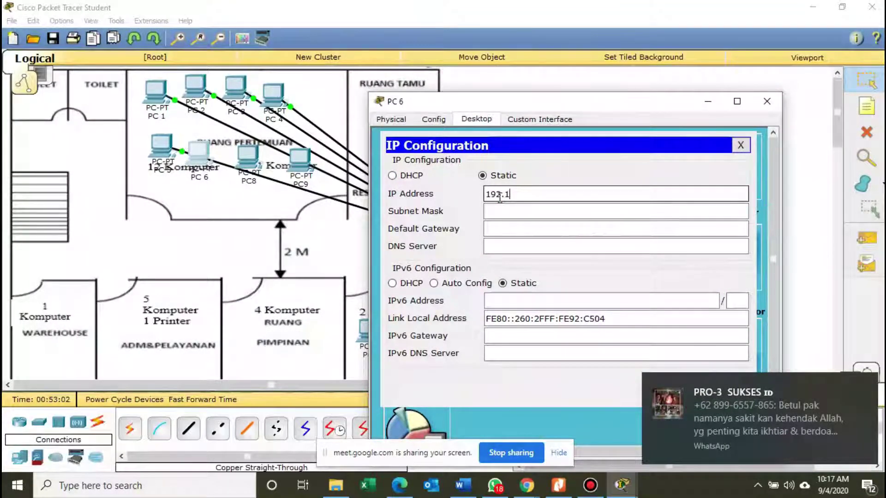
pyautogui.write('68.10.7')
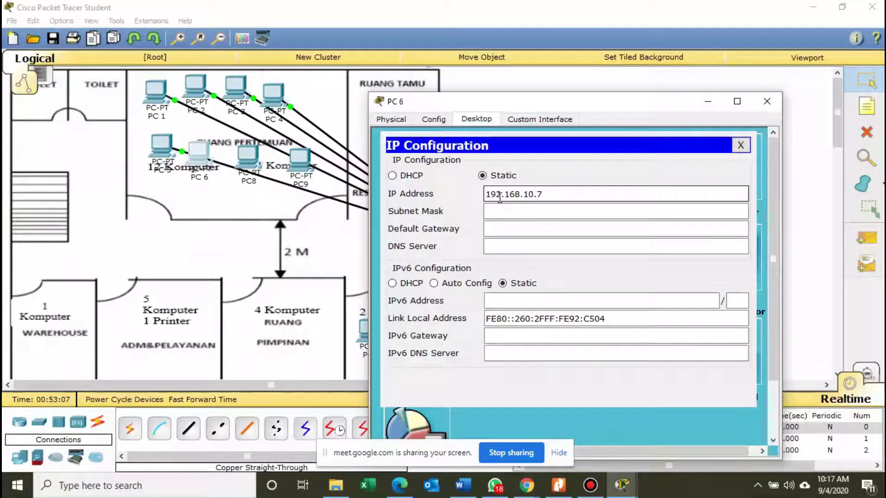
pyautogui.click(509, 210)
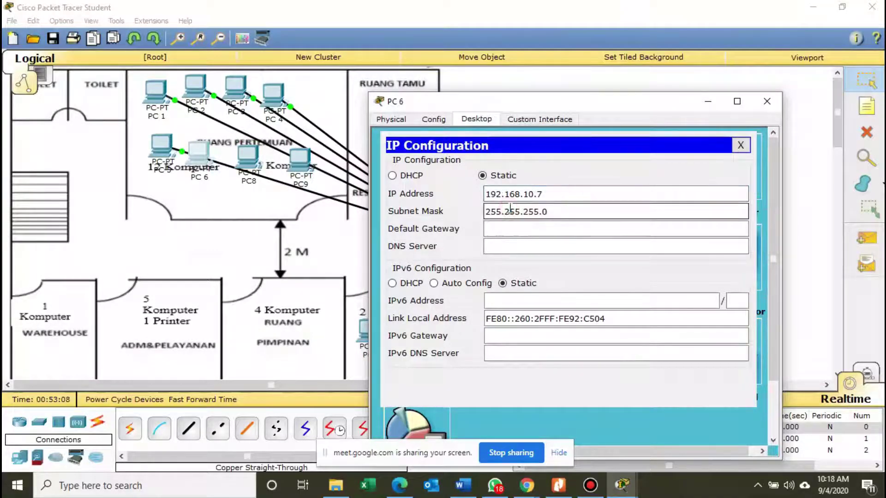
pyautogui.click(533, 229)
pyautogui.write('192.')
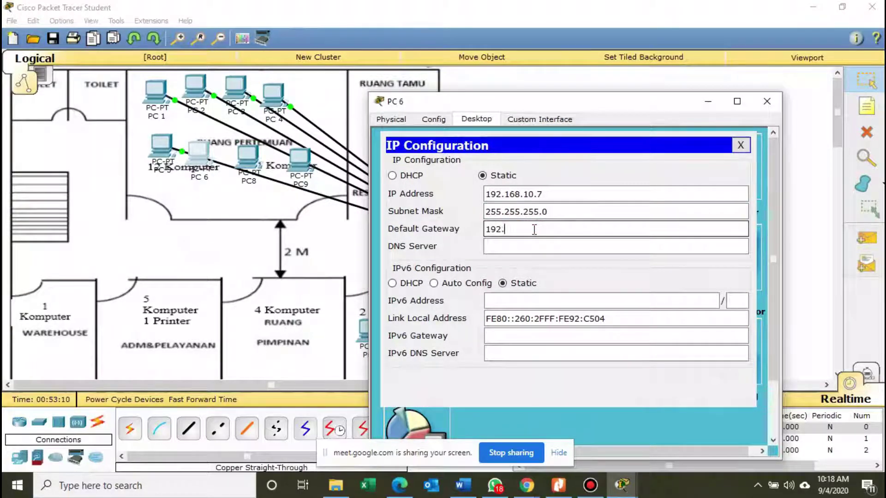
pyautogui.write('168.10.1')
pyautogui.click(766, 101)
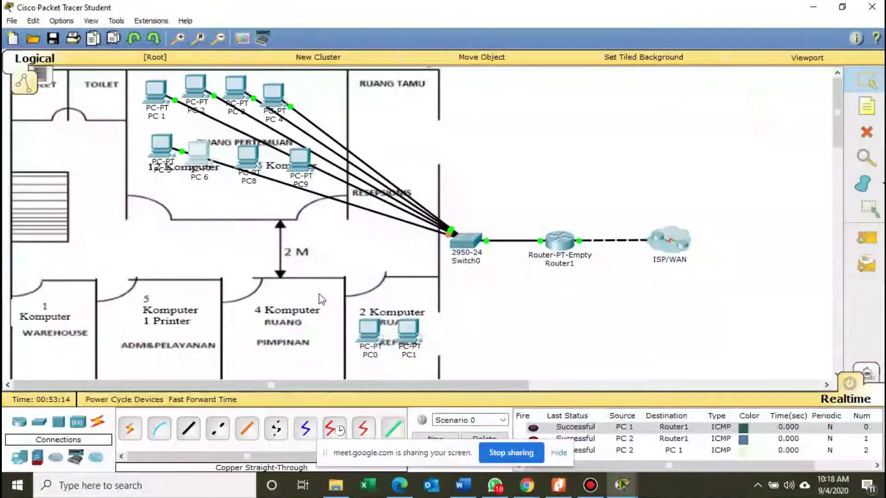
# Cable PC 6's FastEthernet0 to a free Switch0 port with copper straight-through.
pyautogui.click(188, 429)
pyautogui.click(198, 150)
pyautogui.click(253, 169)
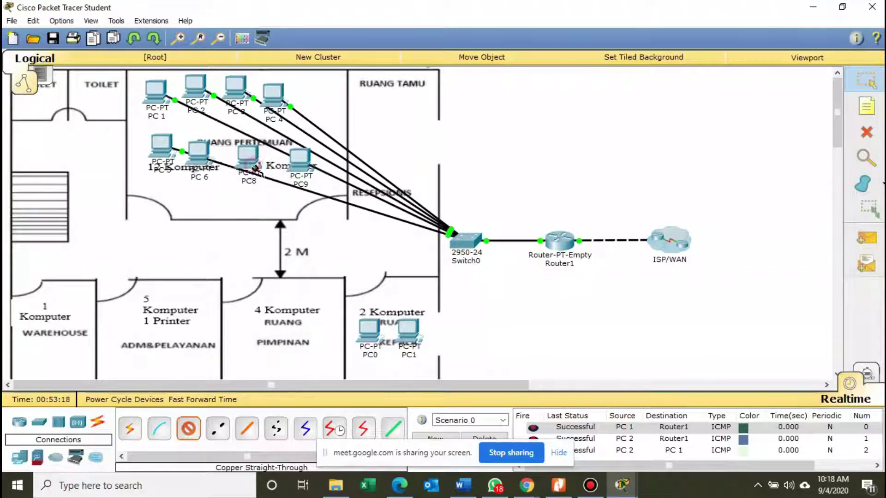
pyautogui.click(465, 239)
pyautogui.click(515, 24)
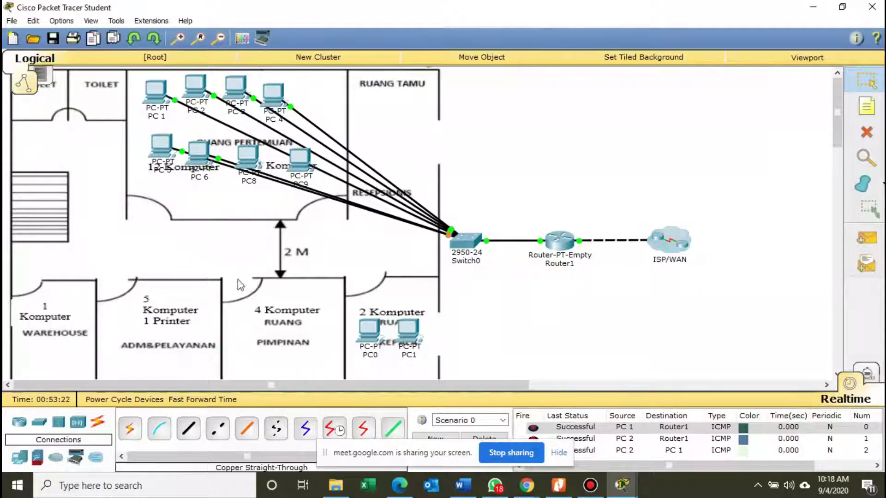
# Rename PC8's display name to 'PC 7'.
pyautogui.click(245, 171)
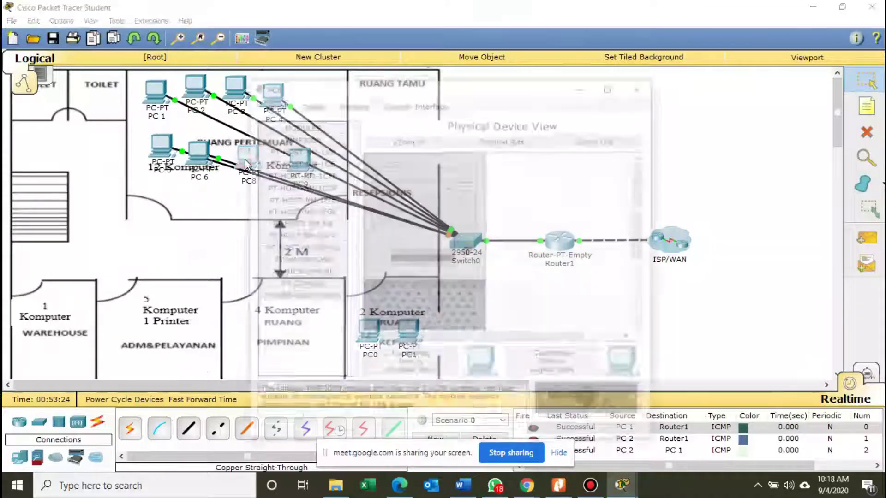
pyautogui.moveTo(346, 87); pyautogui.dragTo(455, 127)
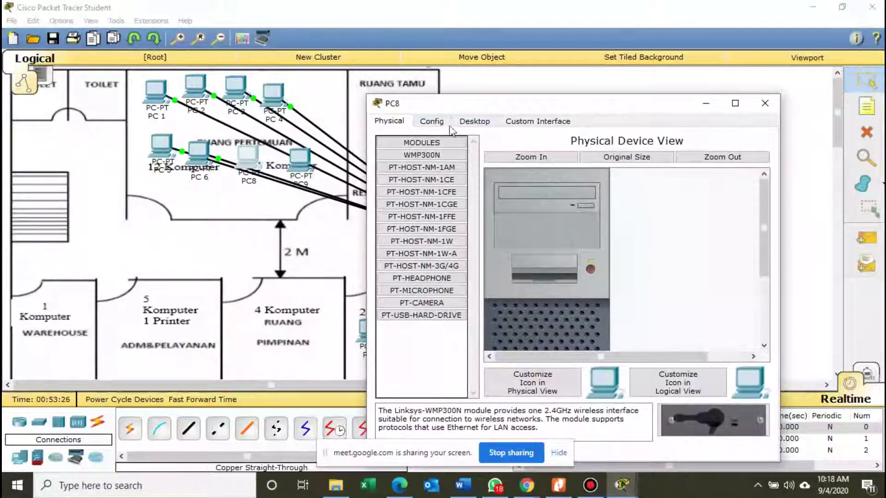
pyautogui.click(431, 121)
pyautogui.click(574, 162)
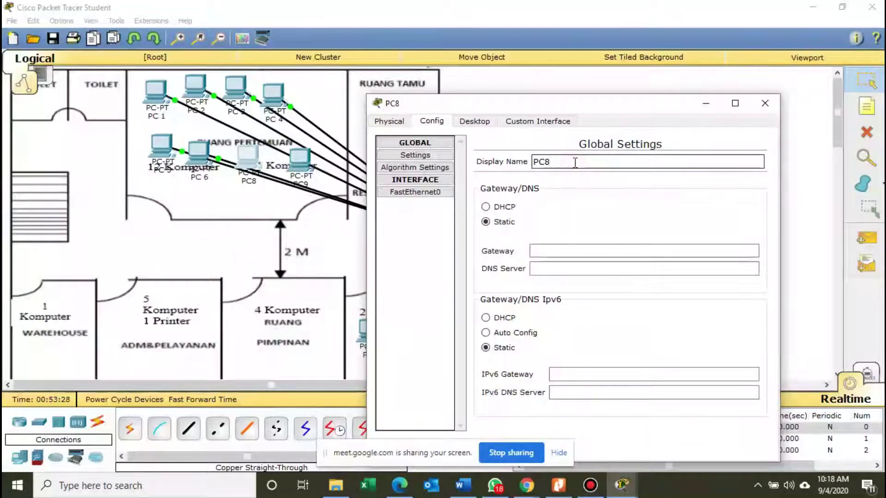
pyautogui.press('BackSpace')
pyautogui.write('7')
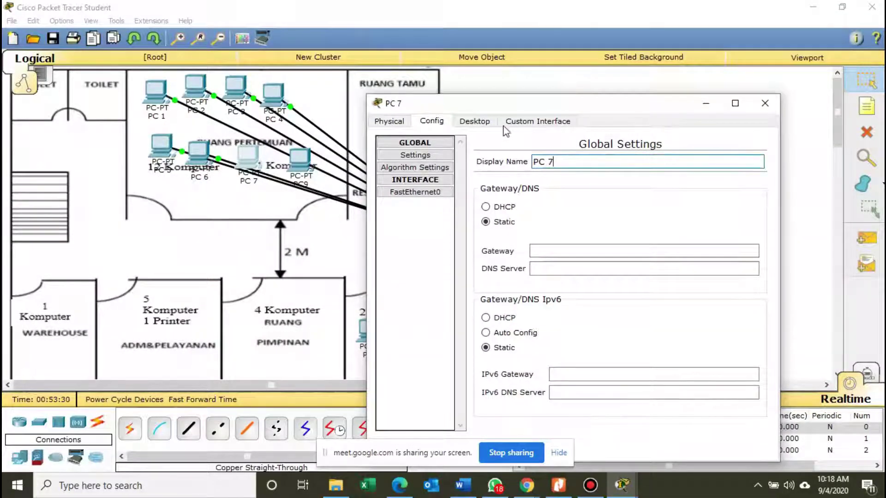
# Give PC 7 IP 192.168.10.8, mask 255.255.255.0 and gateway 192.168.10.1.
pyautogui.moveTo(501, 104); pyautogui.dragTo(514, 73)
pyautogui.click(490, 90)
pyautogui.click(430, 151)
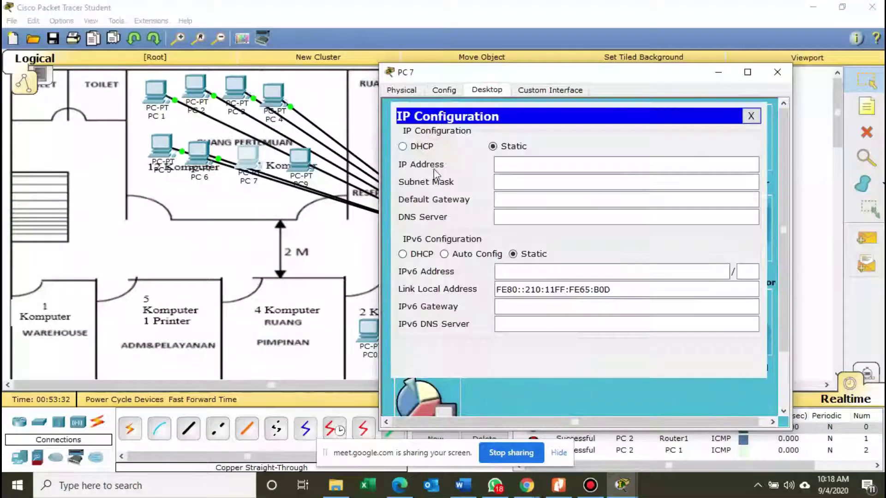
pyautogui.write('19')
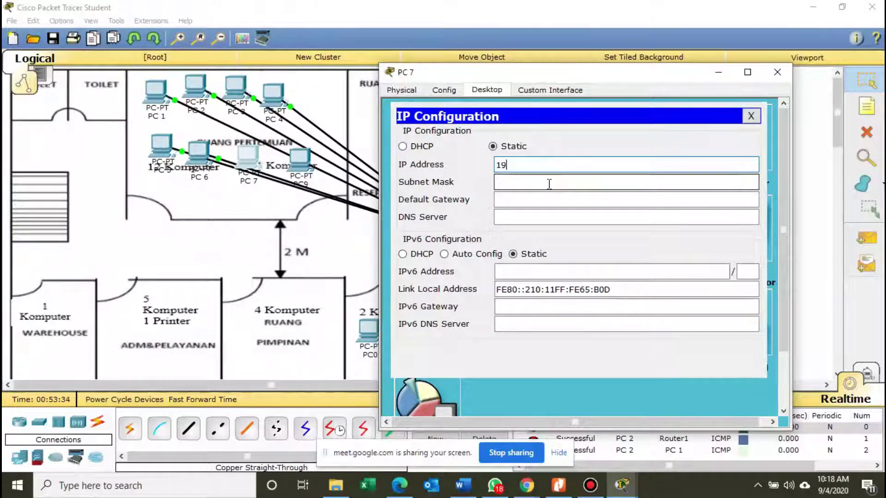
pyautogui.write('2.168.1')
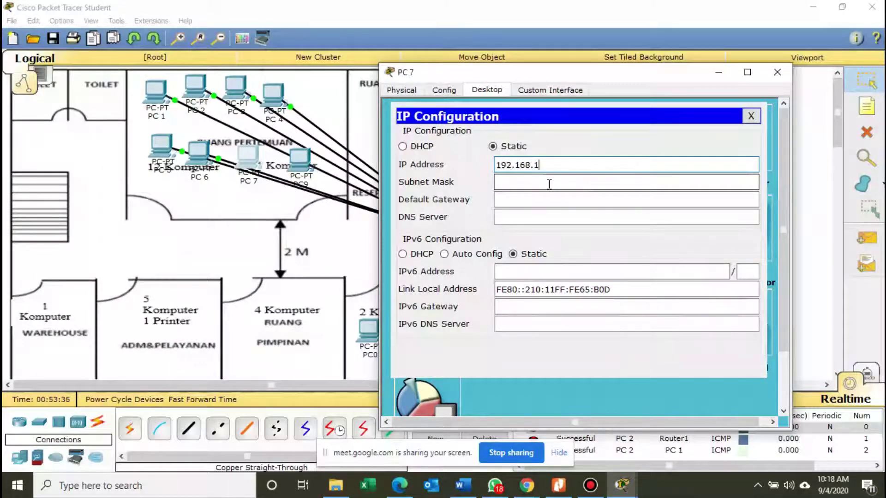
pyautogui.write('0.8')
pyautogui.press('Tab')
pyautogui.press('Tab')
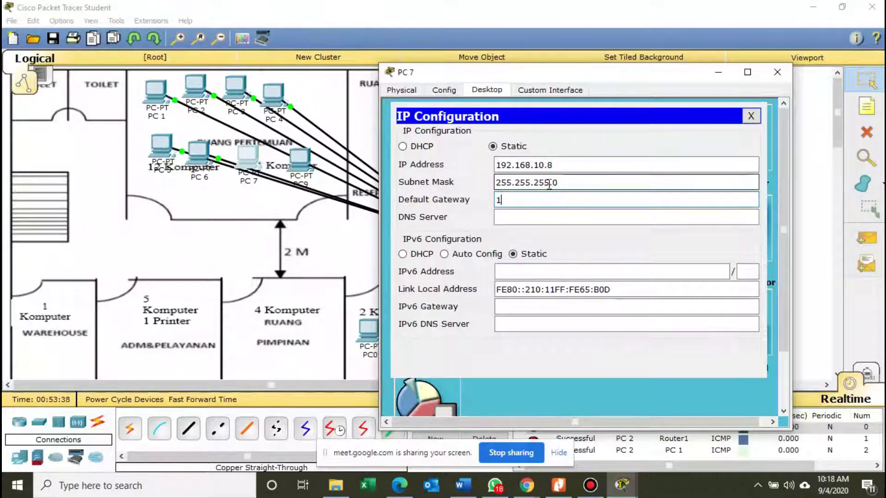
pyautogui.write('192.168.1')
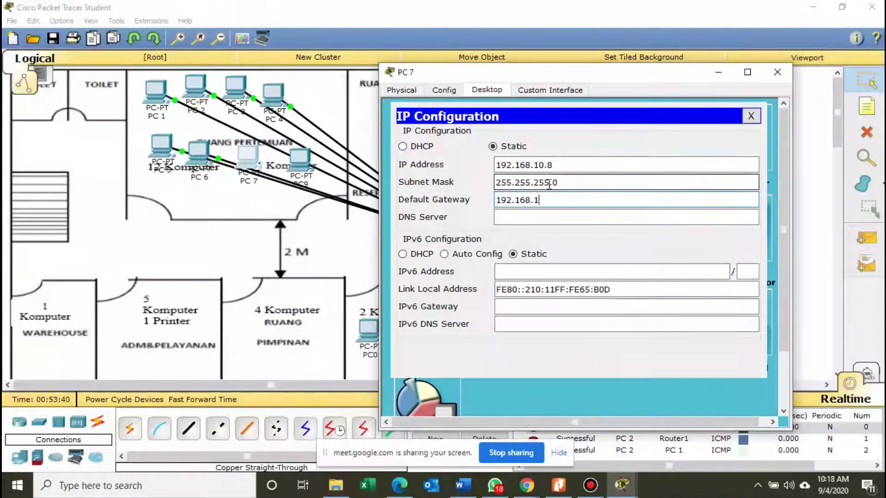
pyautogui.write('0.1')
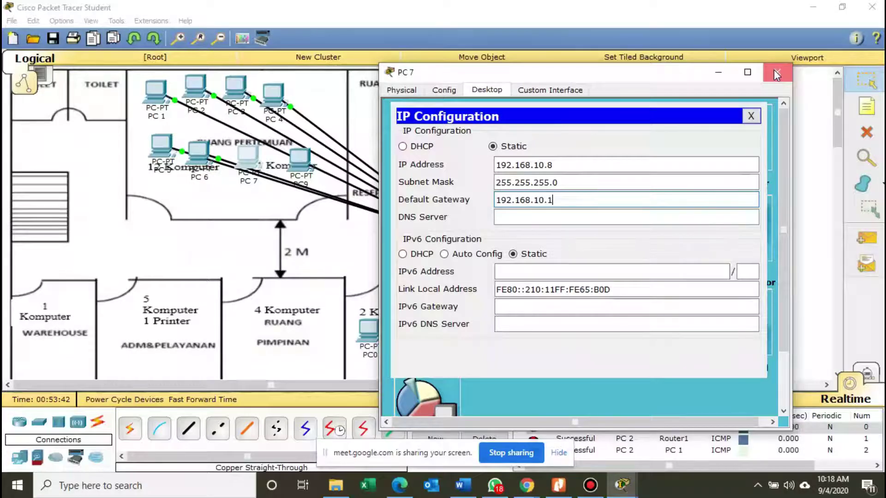
pyautogui.click(773, 70)
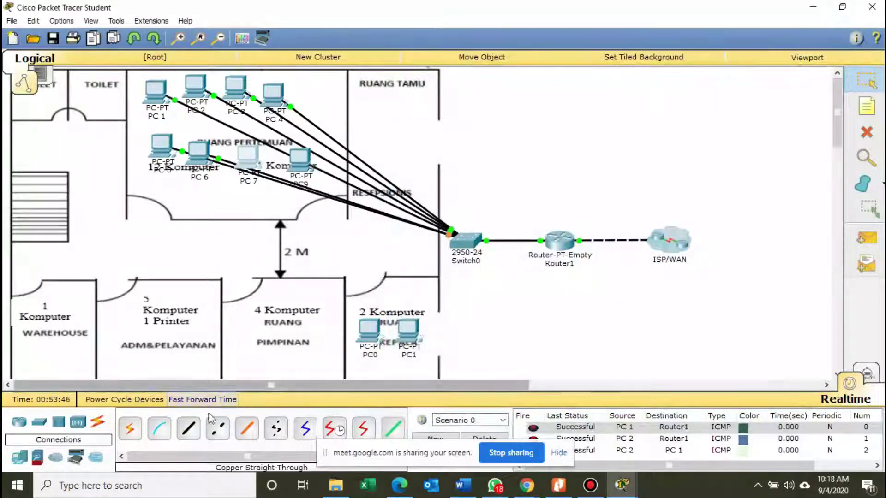
# Cable PC 7's FastEthernet0 to a free Switch0 port with copper straight-through.
pyautogui.click(188, 429)
pyautogui.click(248, 162)
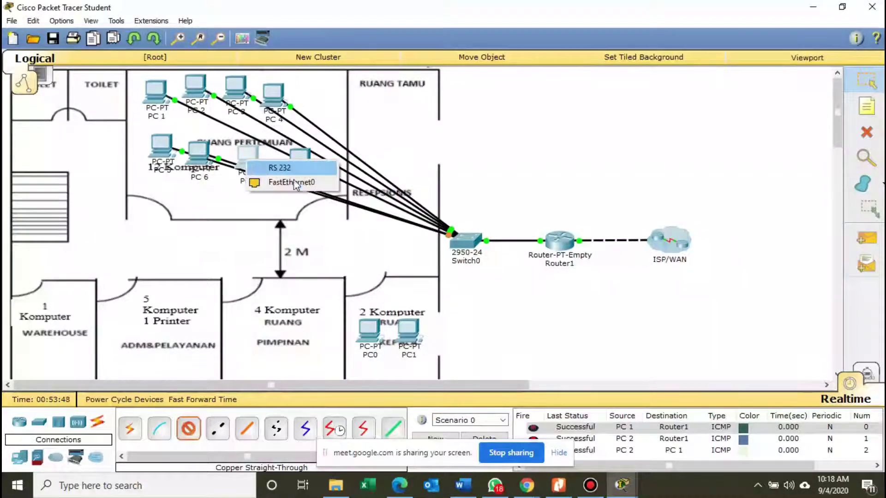
pyautogui.click(295, 181)
pyautogui.click(471, 247)
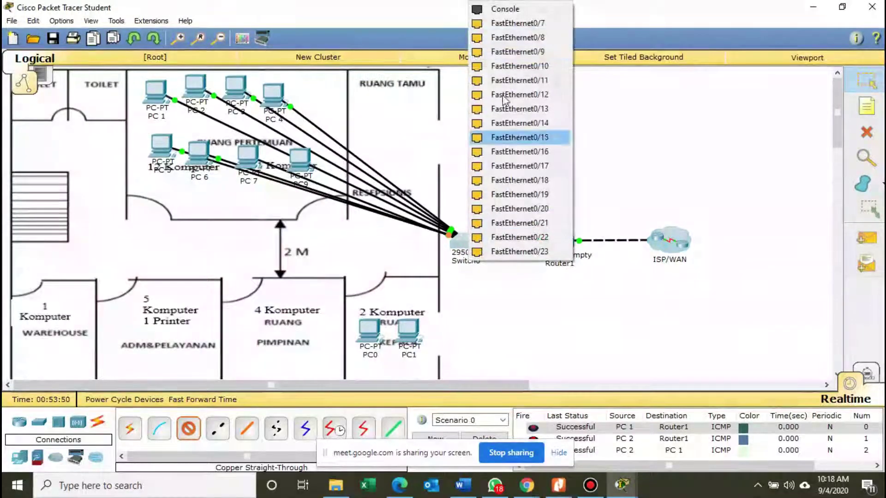
pyautogui.click(515, 27)
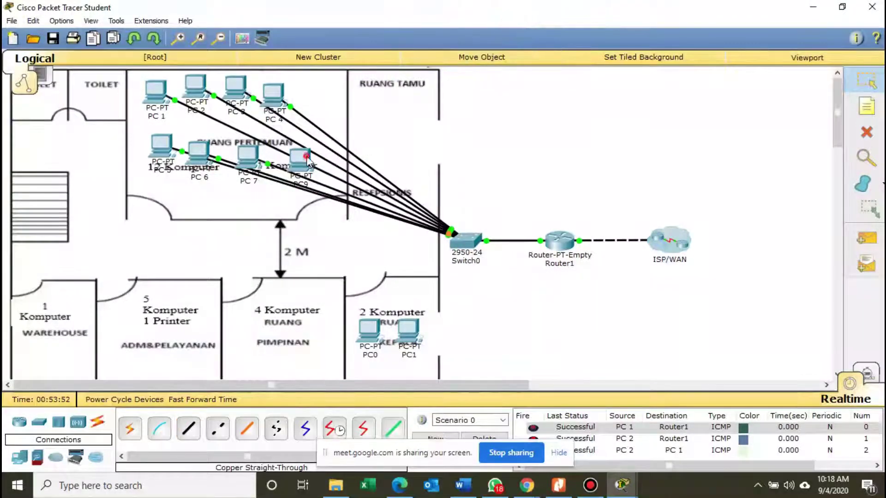
pyautogui.click(307, 159)
# Admit the waiting participant into the Google Meet call, then minimize it.
pyautogui.moveTo(528, 484)
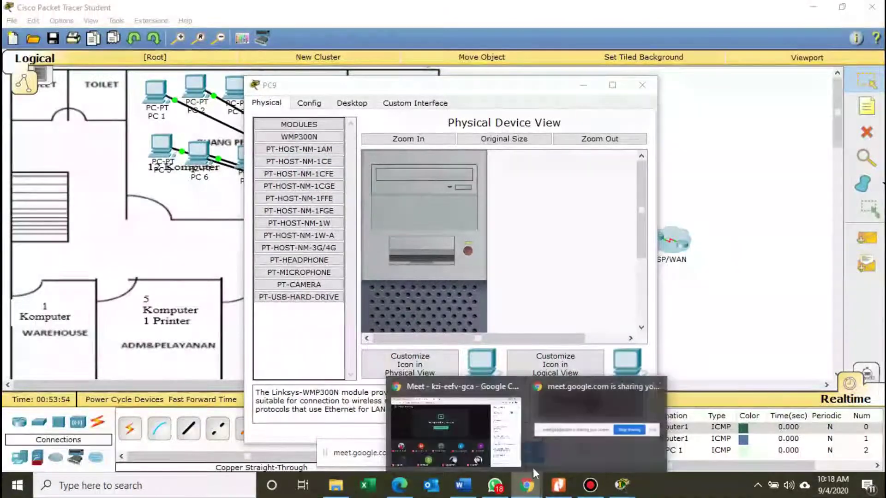
pyautogui.click(505, 432)
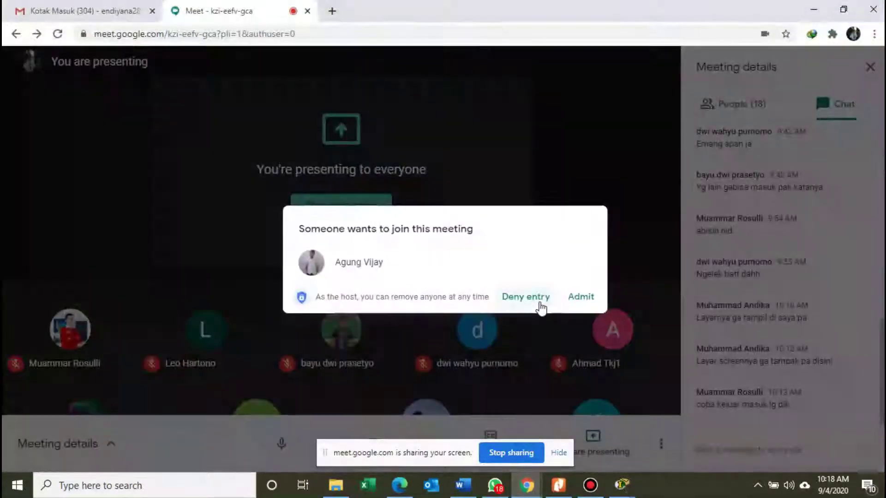
pyautogui.click(575, 298)
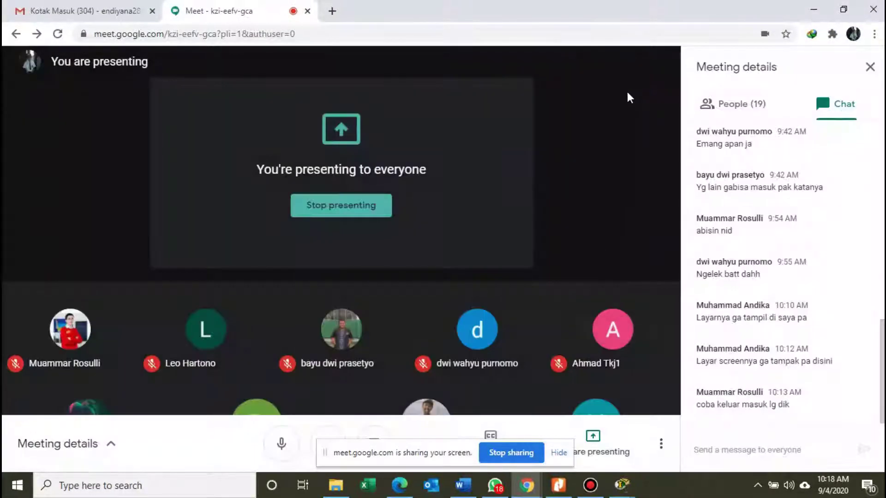
pyautogui.click(814, 9)
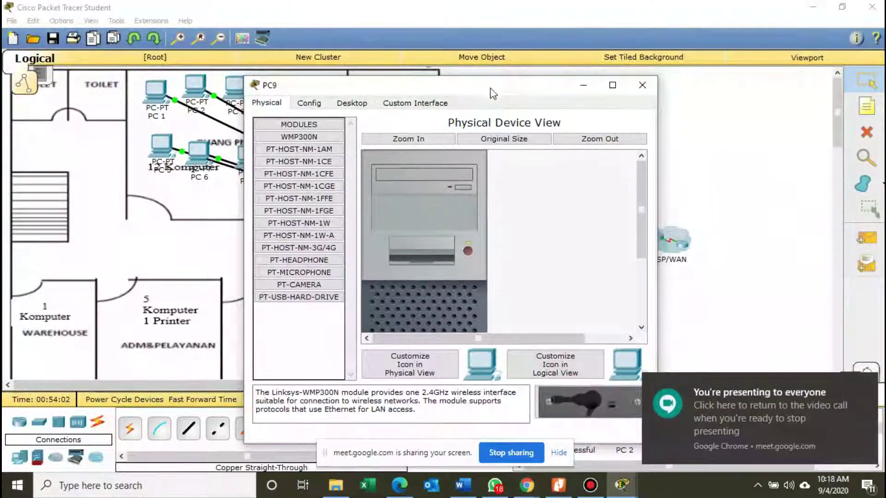
# Rename PC9's display name to 'PC 8'.
pyautogui.moveTo(491, 89); pyautogui.dragTo(583, 73)
pyautogui.click(401, 83)
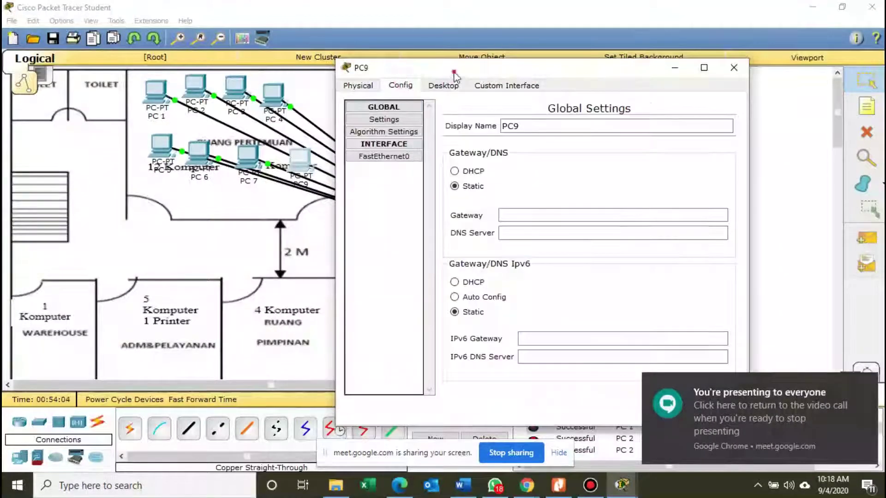
pyautogui.moveTo(447, 69); pyautogui.dragTo(476, 71)
pyautogui.click(557, 136)
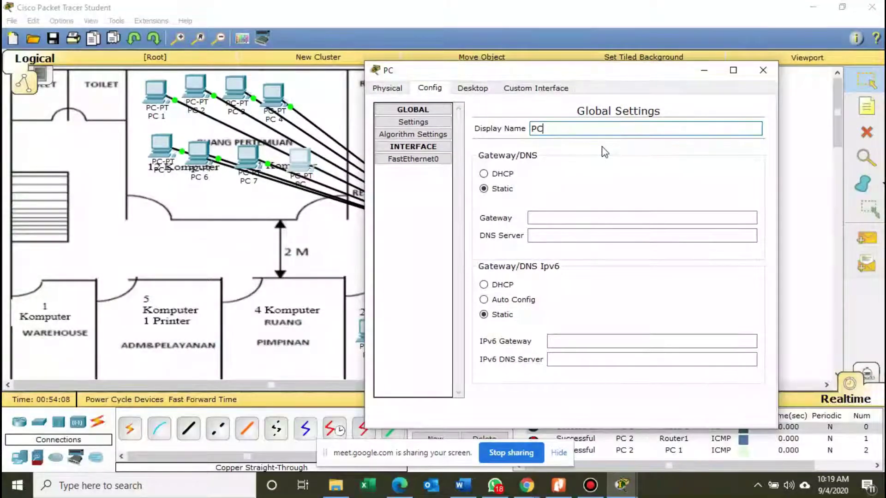
pyautogui.write('8')
# Give PC 8 IP 192.168.10.10, mask 255.255.255.0 and gateway 192.168.10.1.
pyautogui.click(474, 88)
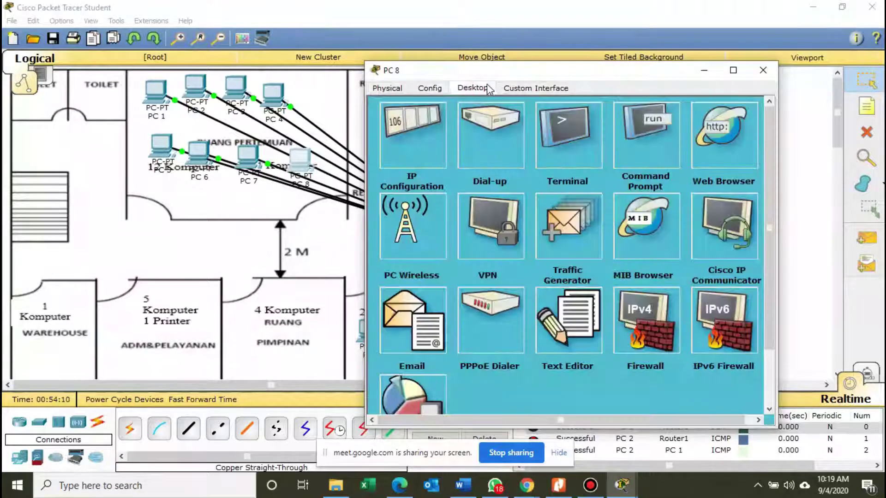
pyautogui.click(398, 146)
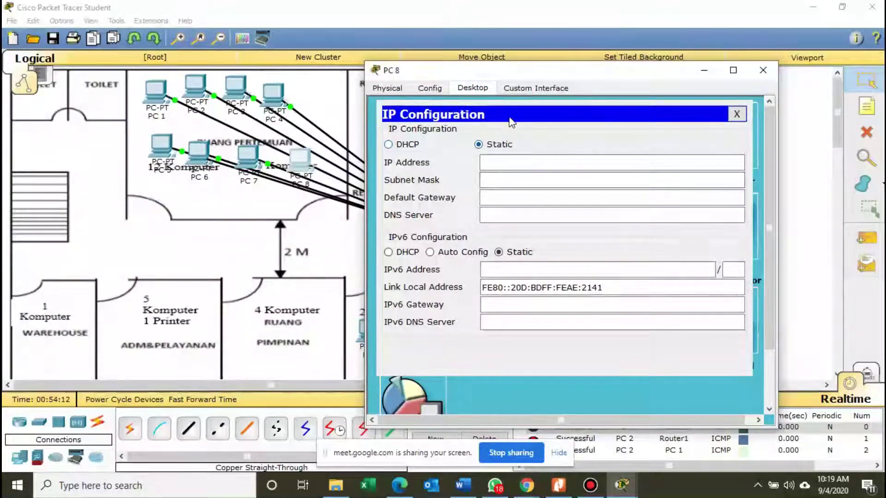
pyautogui.click(508, 158)
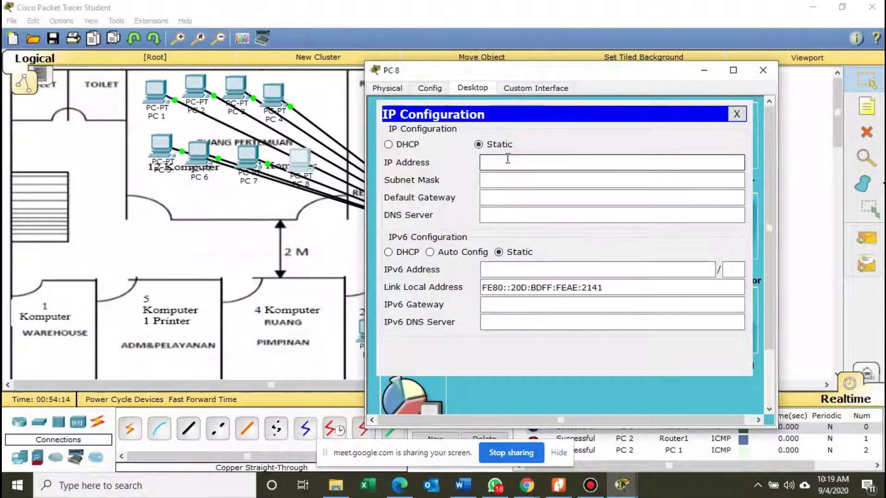
pyautogui.click(504, 222)
pyautogui.write('192.1')
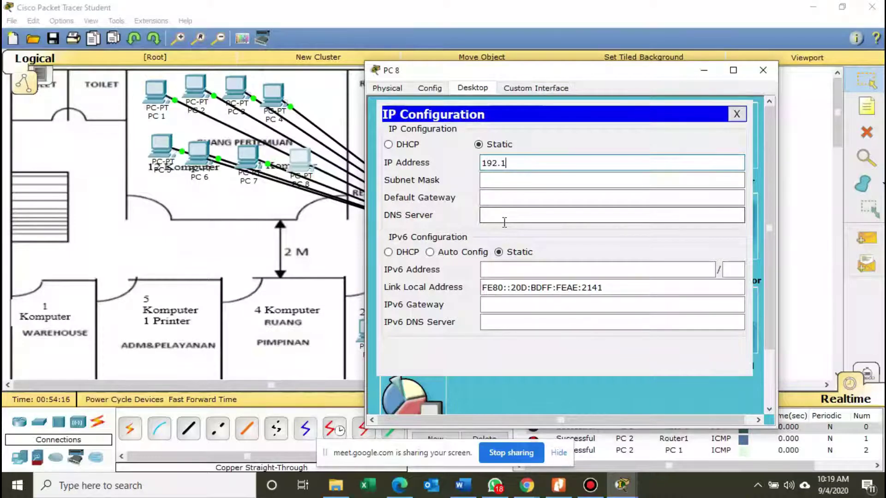
pyautogui.write('68.10.10')
pyautogui.press('Tab')
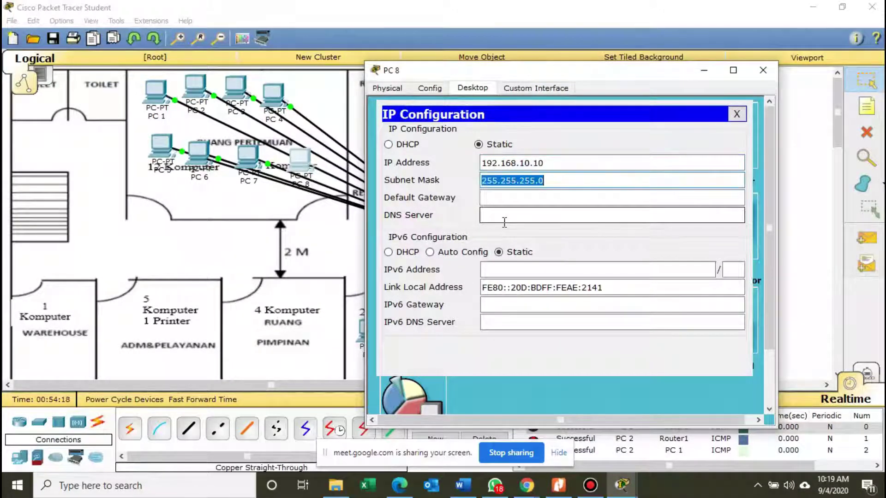
pyautogui.click(510, 200)
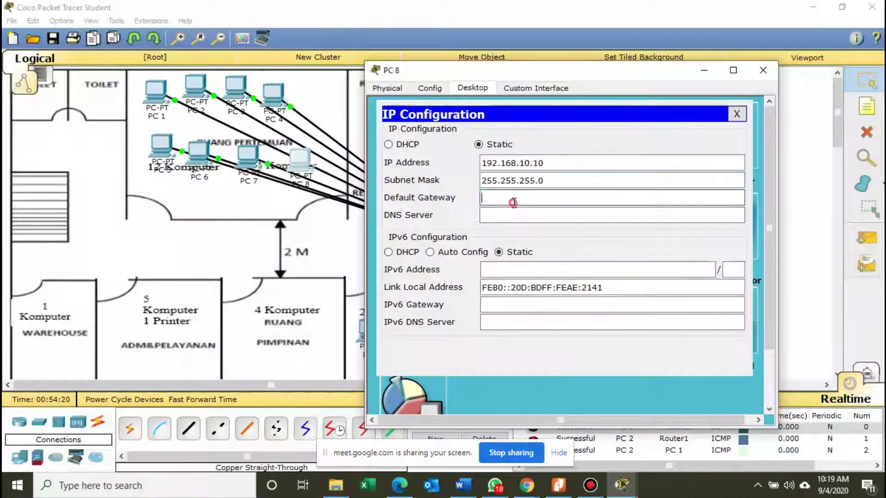
pyautogui.write('192.168.')
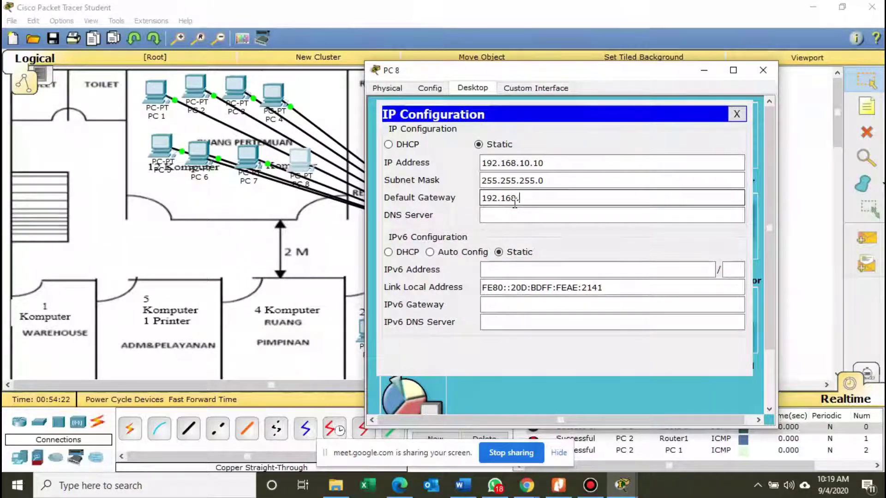
pyautogui.write('10.1')
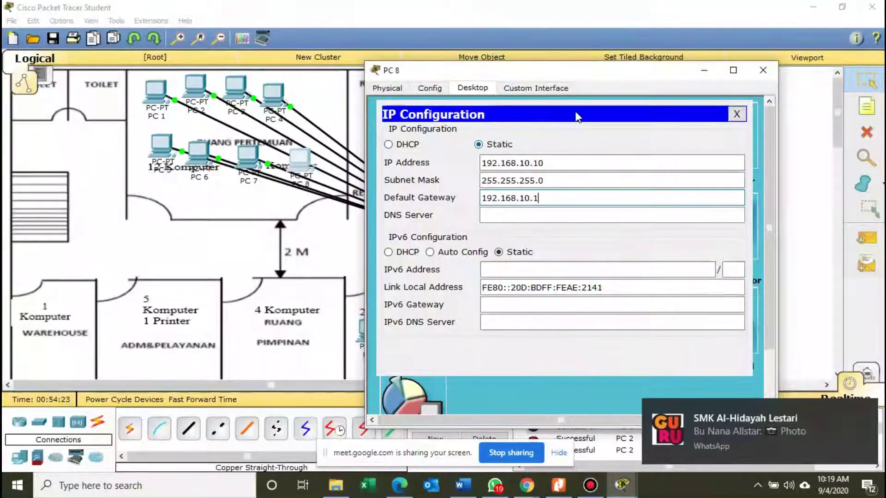
pyautogui.moveTo(577, 70); pyautogui.dragTo(544, 61)
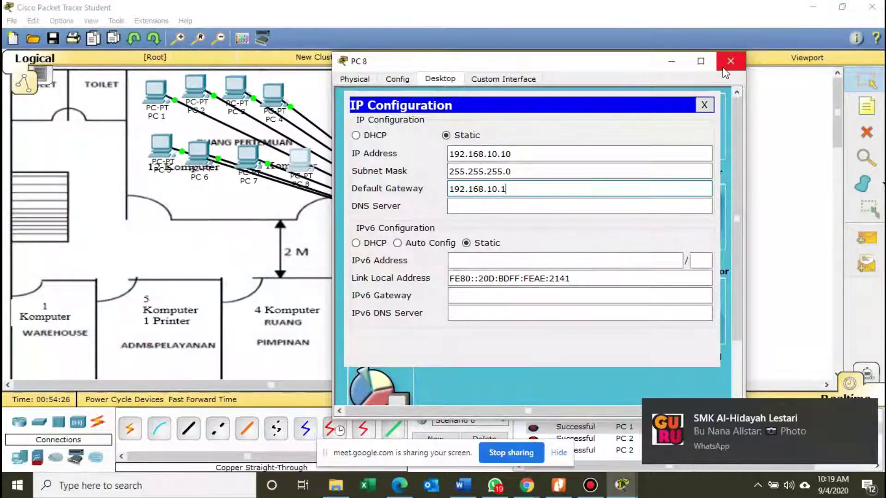
pyautogui.click(728, 62)
# Cable PC 8's FastEthernet0 to the first free Switch0 port with copper straight-through.
pyautogui.click(189, 429)
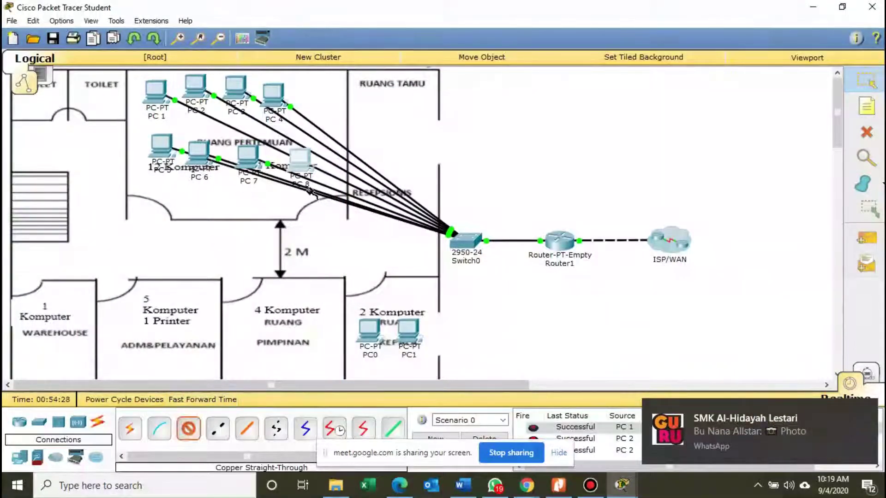
pyautogui.click(300, 162)
pyautogui.click(357, 184)
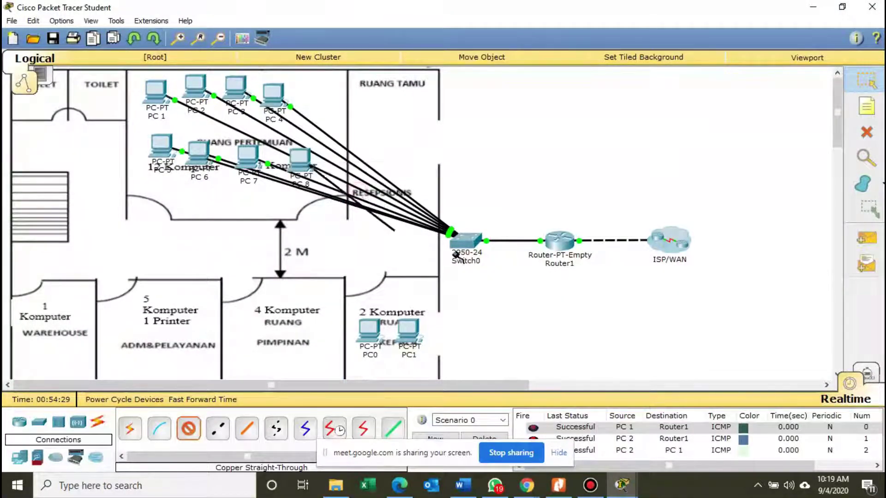
pyautogui.click(455, 254)
pyautogui.click(491, 261)
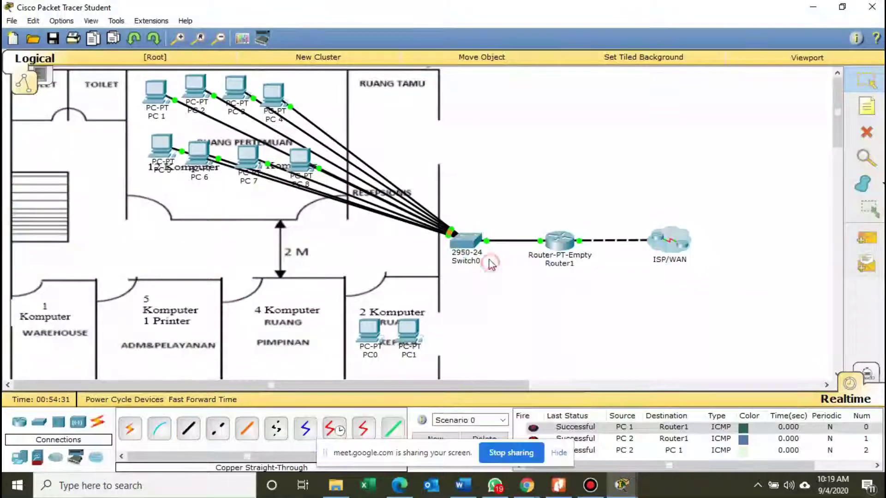
pyautogui.click(558, 485)
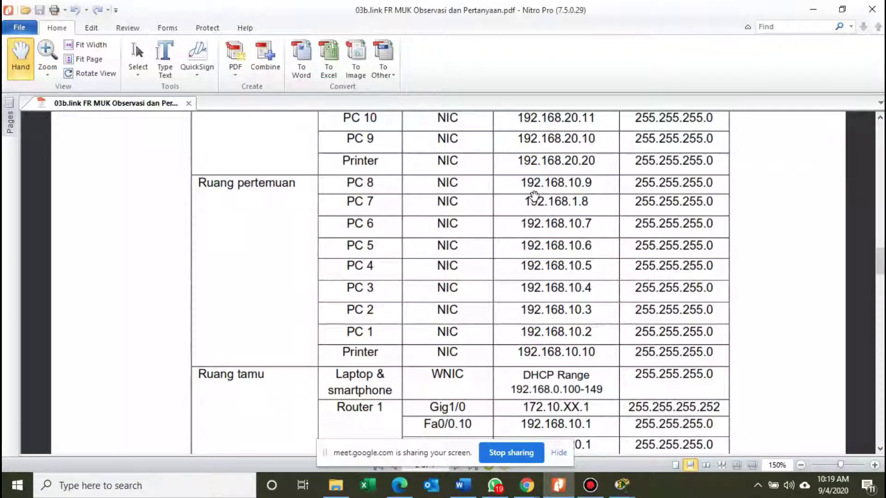
# Review the worksheet's address table, then minimize Nitro Pro to return to Packet Tracer.
pyautogui.click(815, 10)
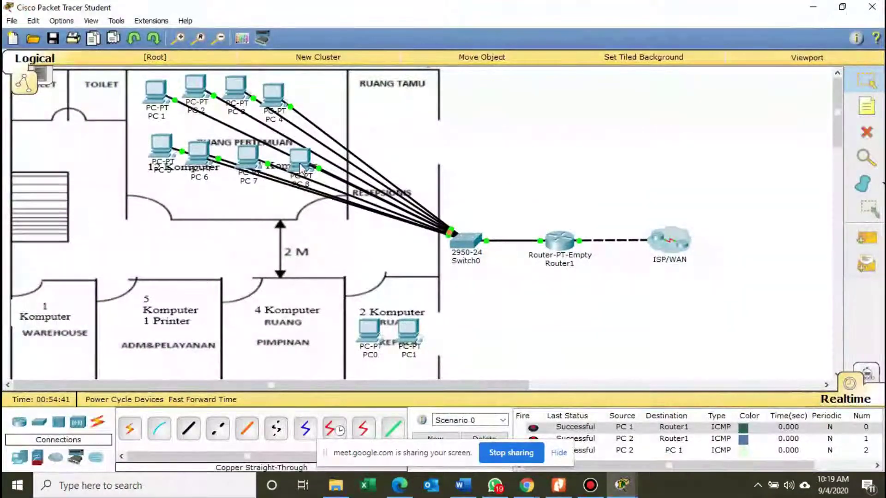
# Compare PC 7's 192.168.10.8 and PC 8's addresses against the worksheet, setting PC 8 to 192.168.10.9.
pyautogui.click(300, 167)
pyautogui.click(297, 157)
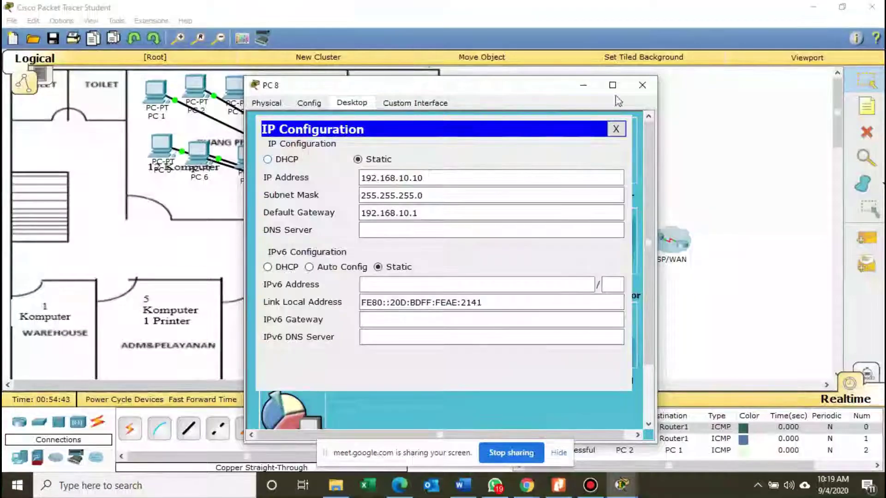
pyautogui.click(642, 85)
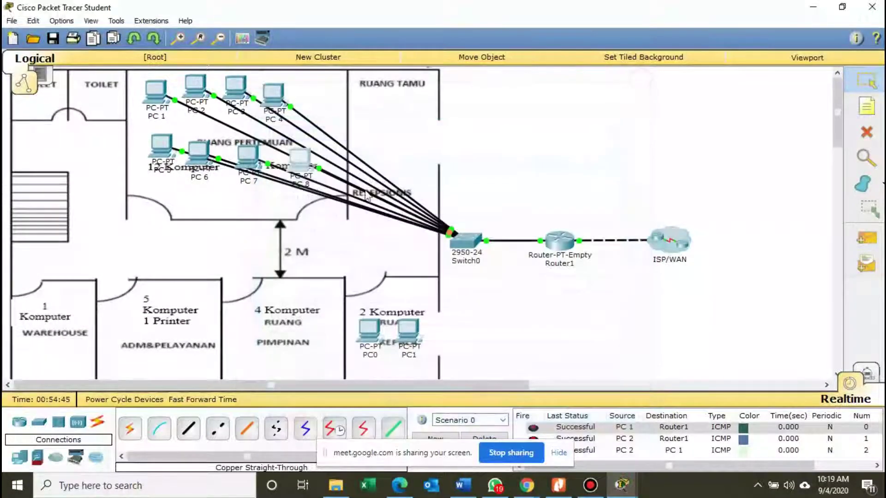
pyautogui.click(251, 164)
pyautogui.click(304, 164)
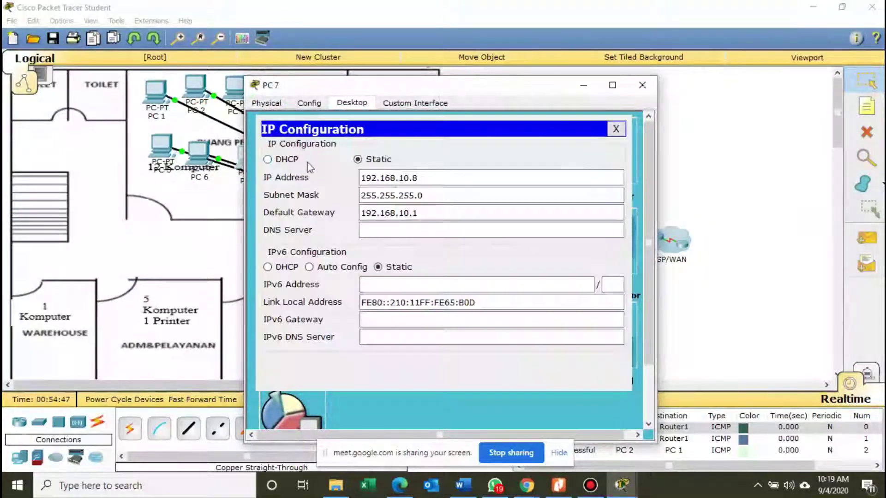
pyautogui.click(642, 85)
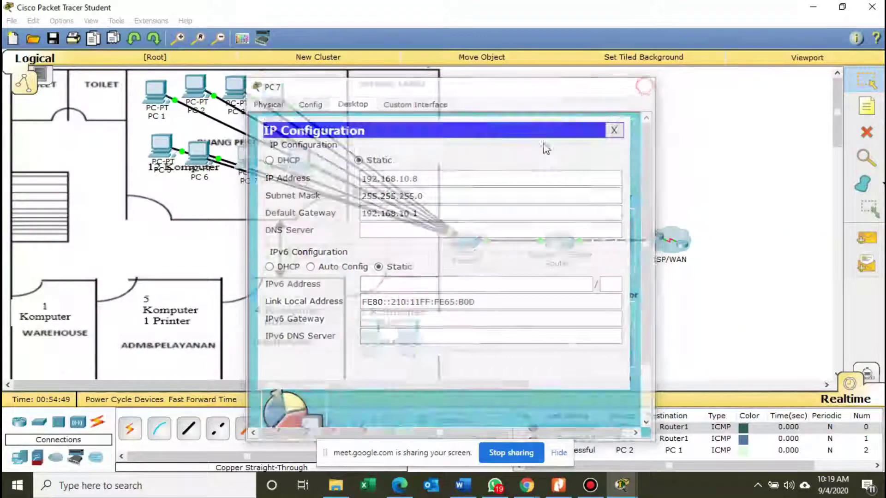
pyautogui.click(301, 167)
pyautogui.click(325, 147)
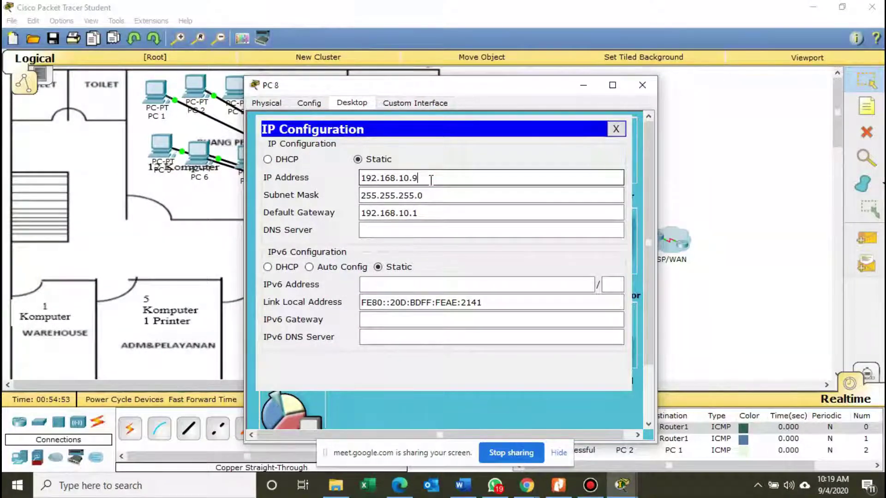
pyautogui.click(642, 85)
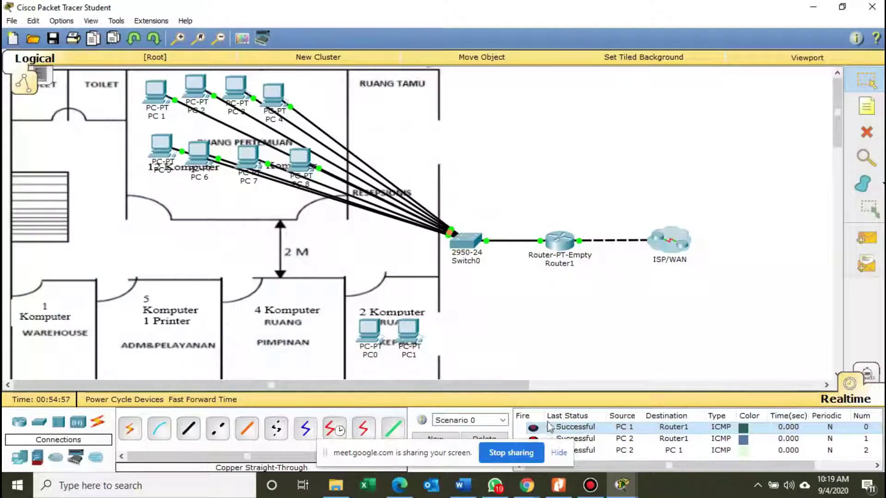
pyautogui.click(558, 484)
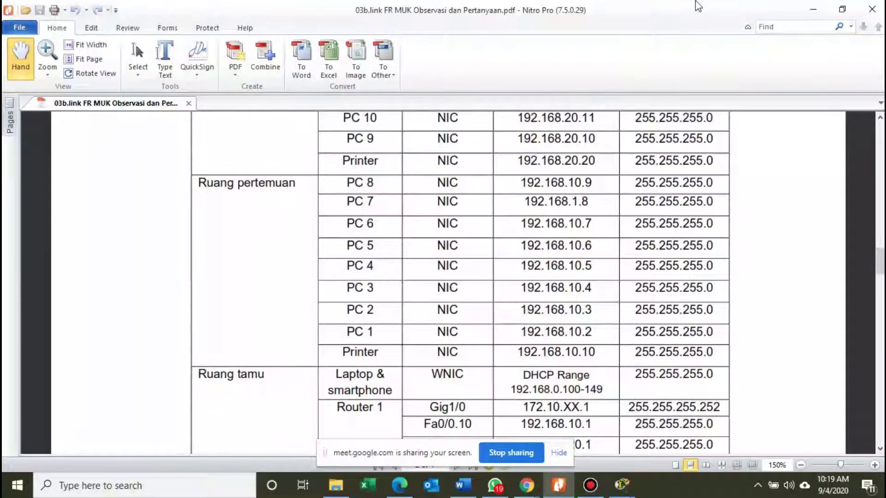
pyautogui.click(814, 10)
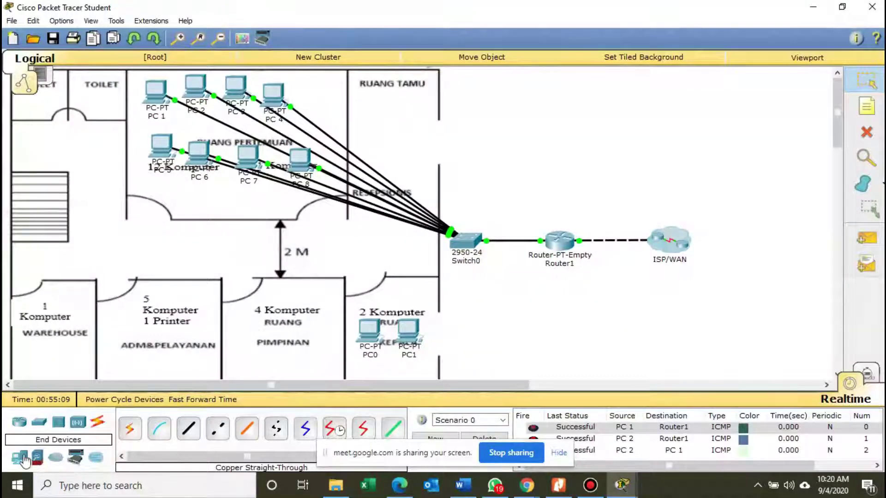
# Place a new Printer-PT, Printer0, in the meeting room below PC 6.
pyautogui.click(21, 458)
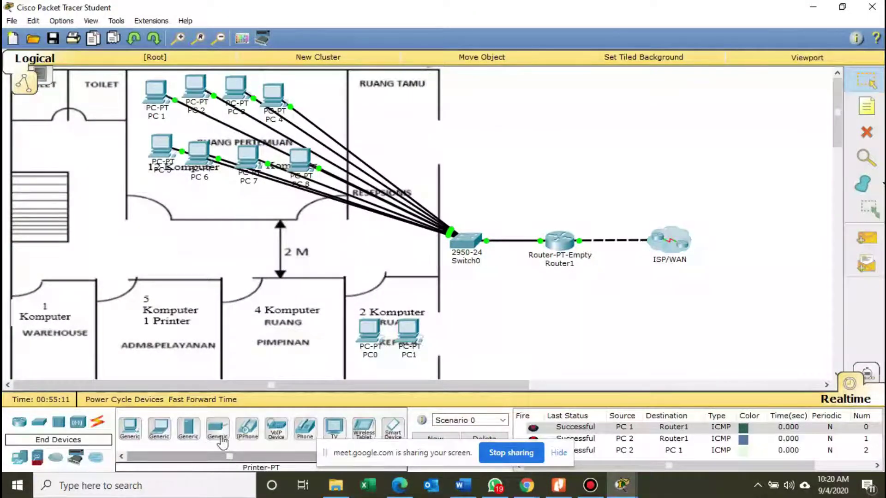
pyautogui.moveTo(221, 438); pyautogui.dragTo(220, 203)
pyautogui.doubleClick(214, 205)
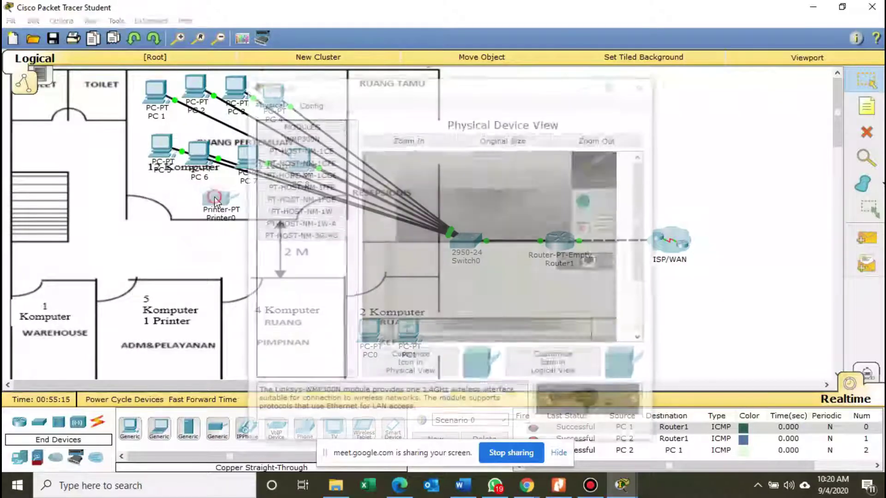
pyautogui.click(223, 200)
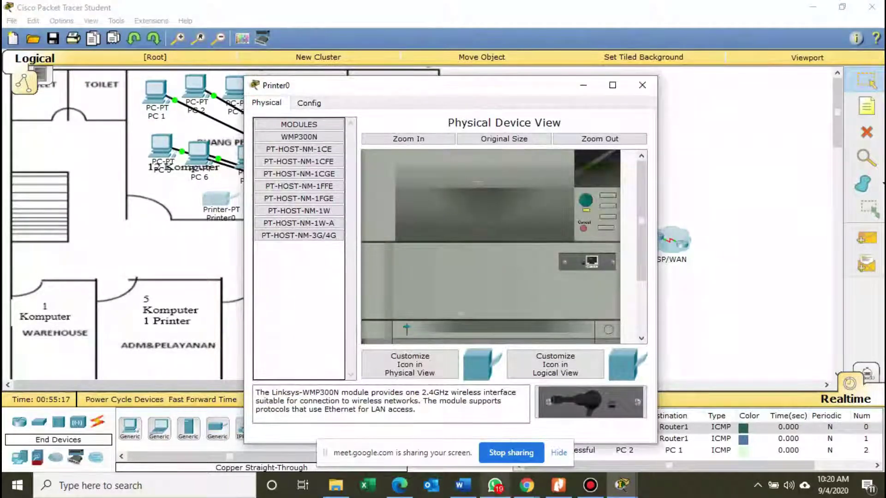
pyautogui.click(556, 487)
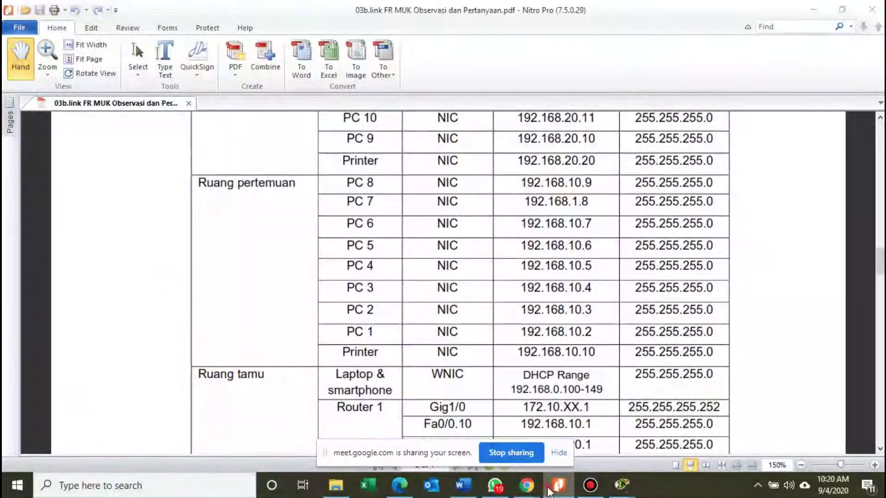
pyautogui.click(550, 488)
# Give Printer0's FastEthernet0 static IP 192.168.10.10 with mask 255.255.255.0.
pyautogui.moveTo(372, 94); pyautogui.dragTo(431, 86)
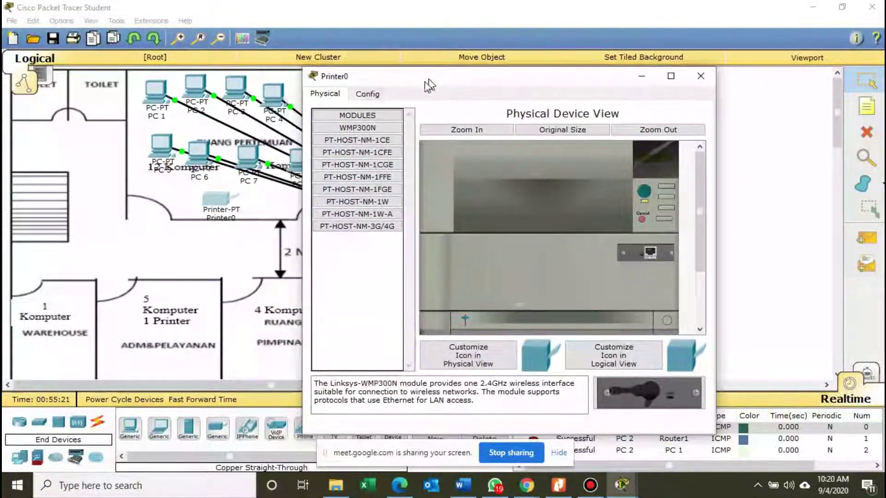
pyautogui.click(367, 94)
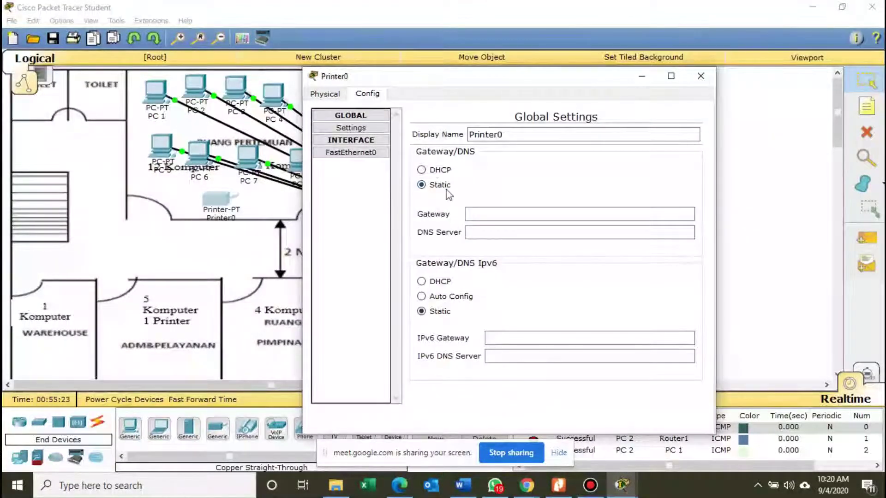
pyautogui.click(365, 153)
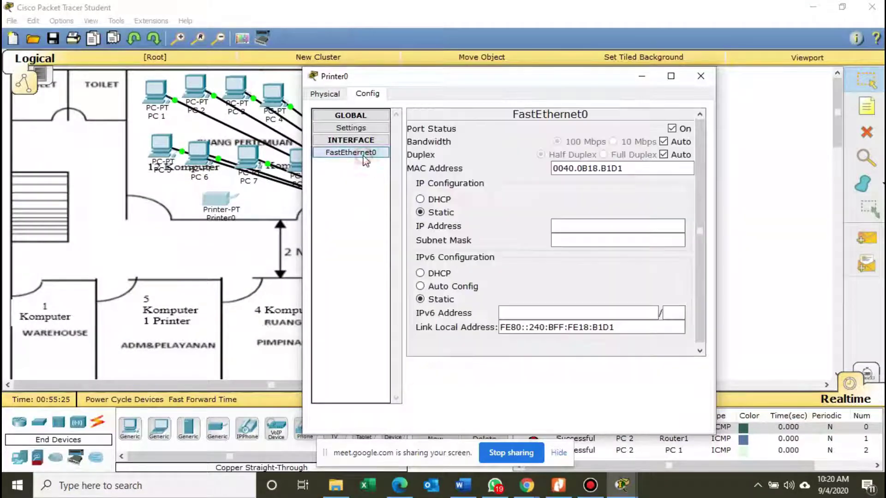
pyautogui.click(572, 225)
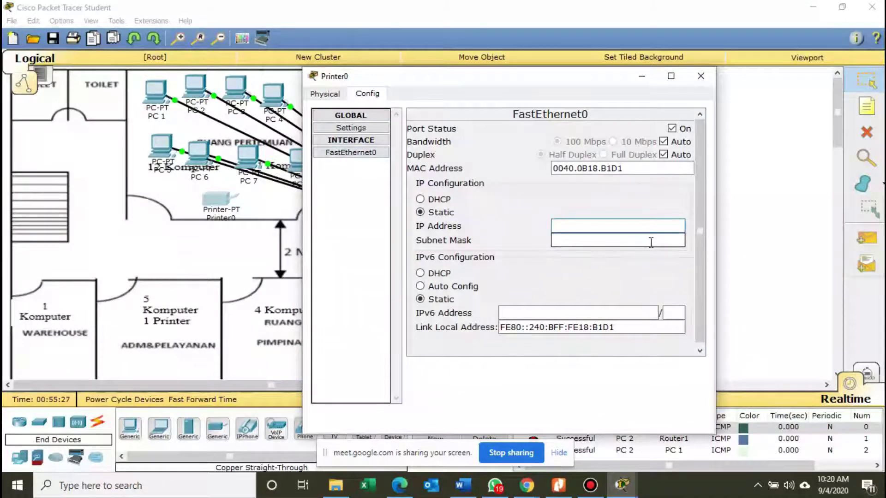
pyautogui.write('192.168.10.10')
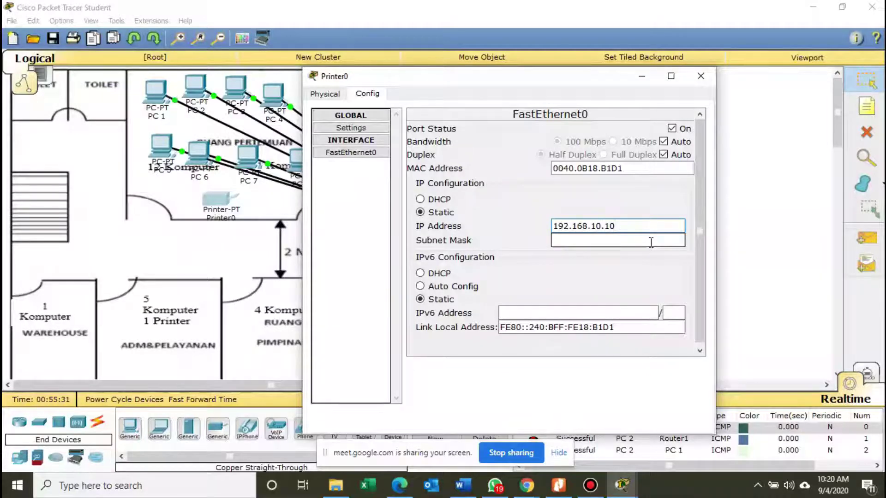
pyautogui.click(650, 242)
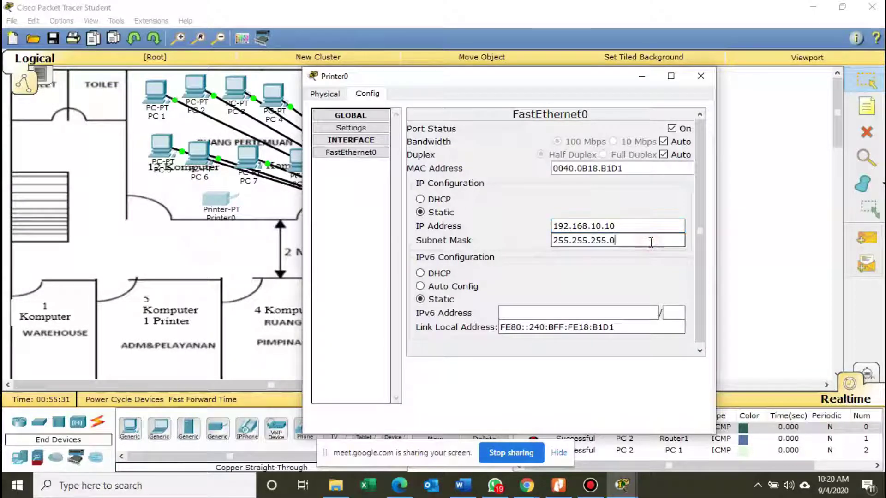
pyautogui.click(701, 76)
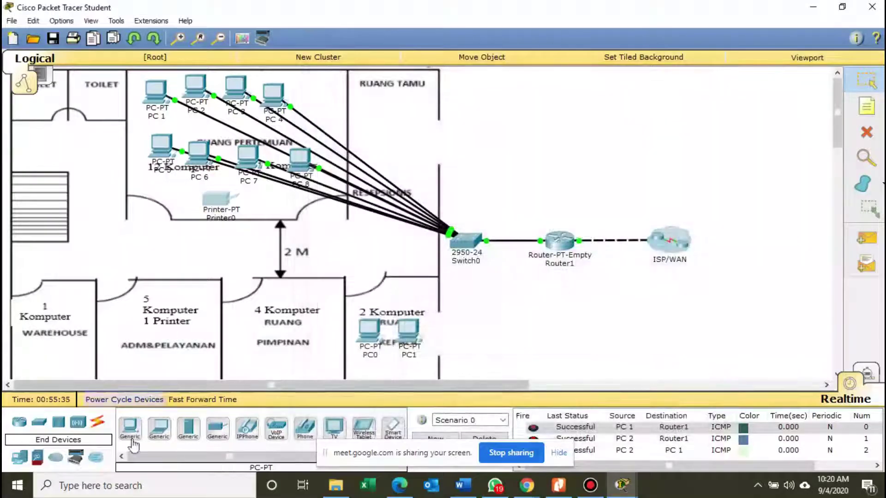
# Cable Printer0's FastEthernet0 to Switch0 FastEthernet0/9 with copper straight-through.
pyautogui.click(97, 422)
pyautogui.click(188, 428)
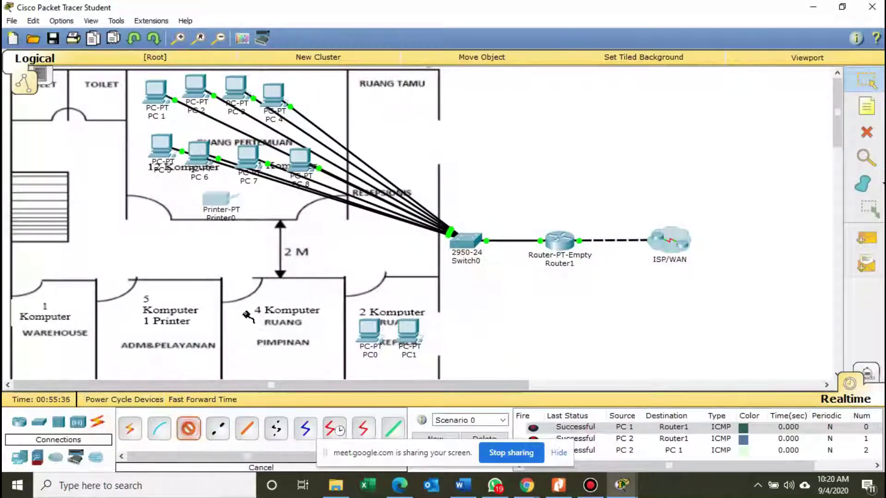
pyautogui.click(217, 197)
pyautogui.click(249, 201)
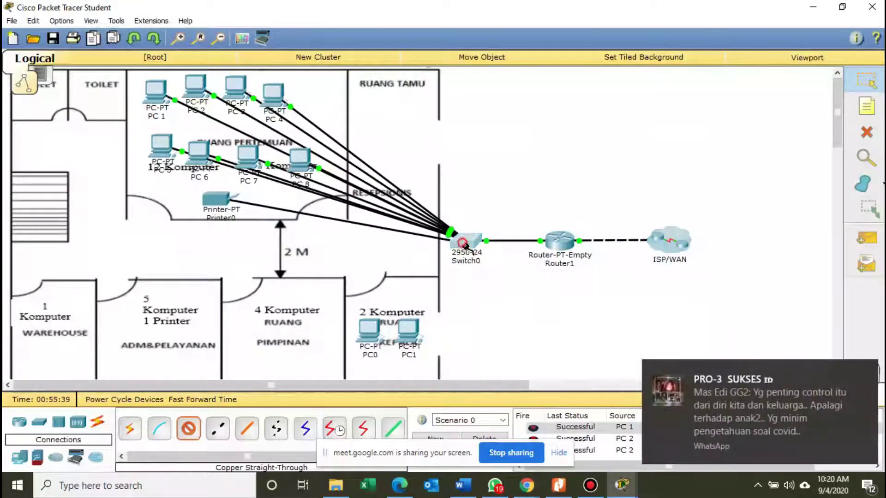
pyautogui.click(463, 241)
pyautogui.click(502, 266)
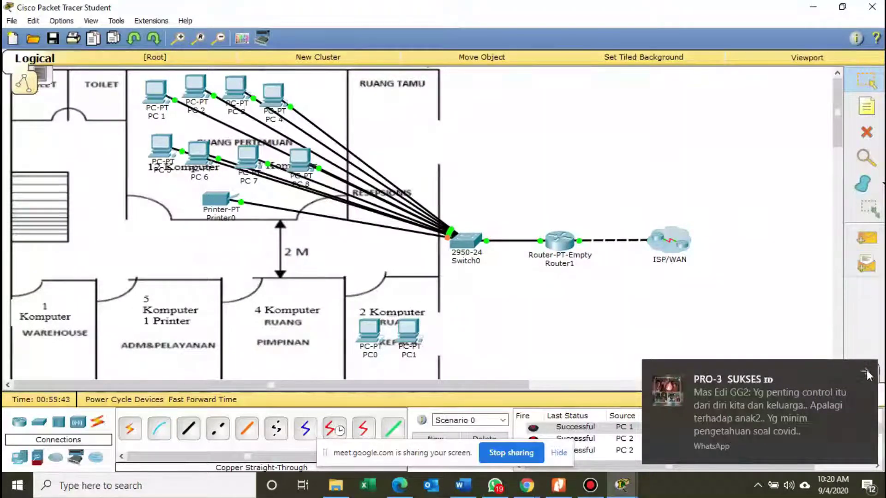
# Clear old PDUs and send test pings from PC 5 to PC 1 and from PC 2 to PC 7.
pyautogui.click(502, 438)
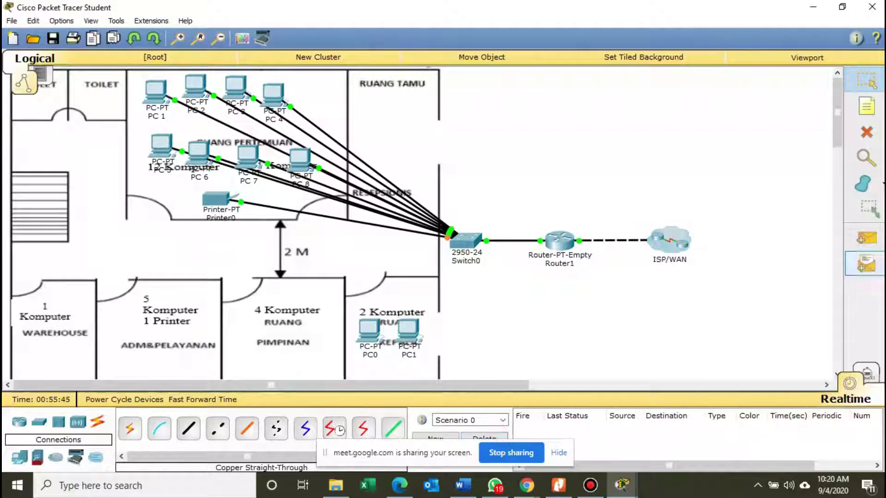
pyautogui.click(867, 238)
pyautogui.click(150, 147)
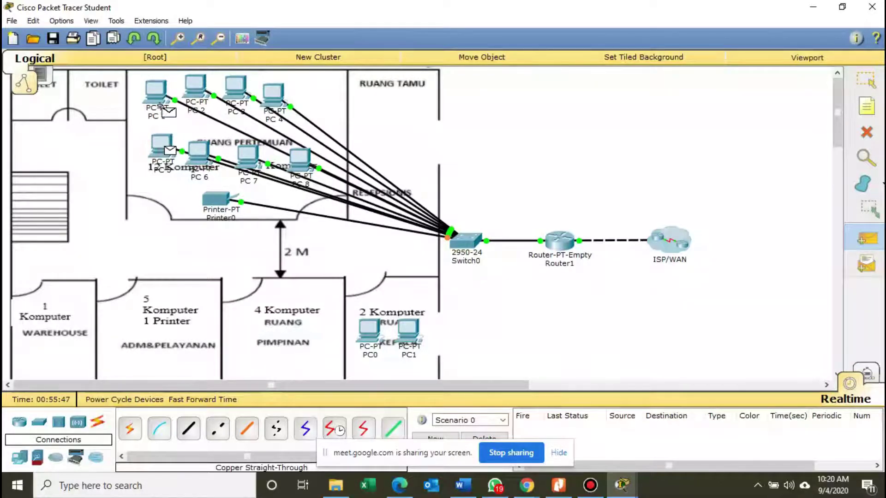
pyautogui.click(159, 100)
pyautogui.click(867, 238)
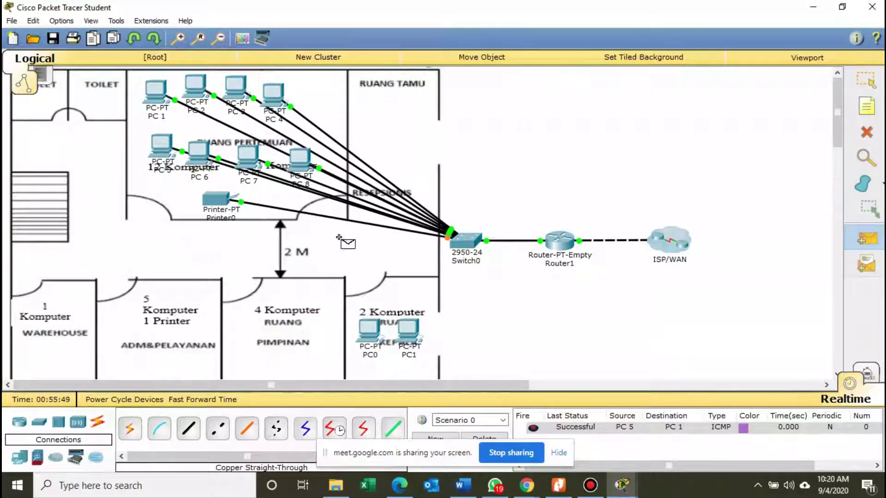
pyautogui.click(200, 107)
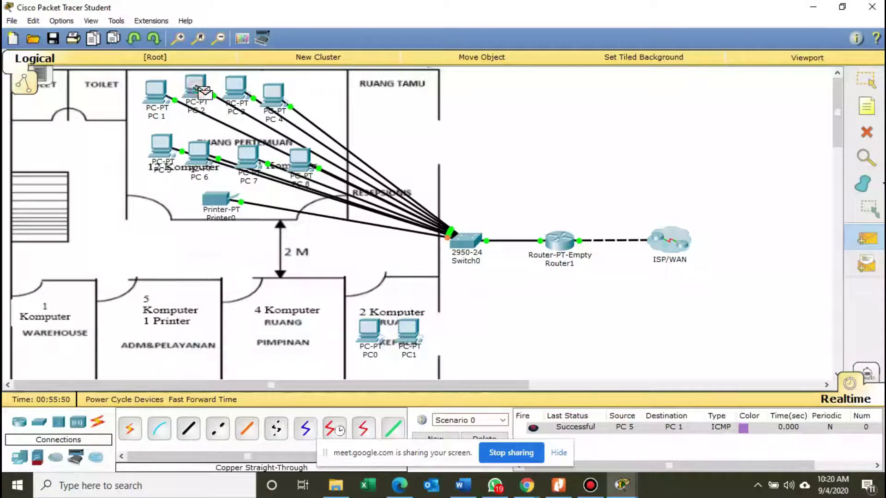
pyautogui.click(251, 159)
pyautogui.click(869, 411)
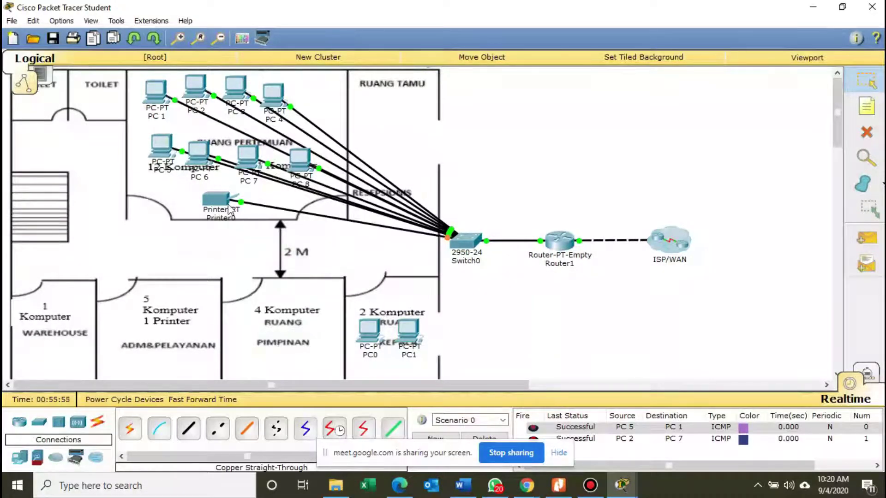
pyautogui.moveTo(230, 210); pyautogui.dragTo(235, 205)
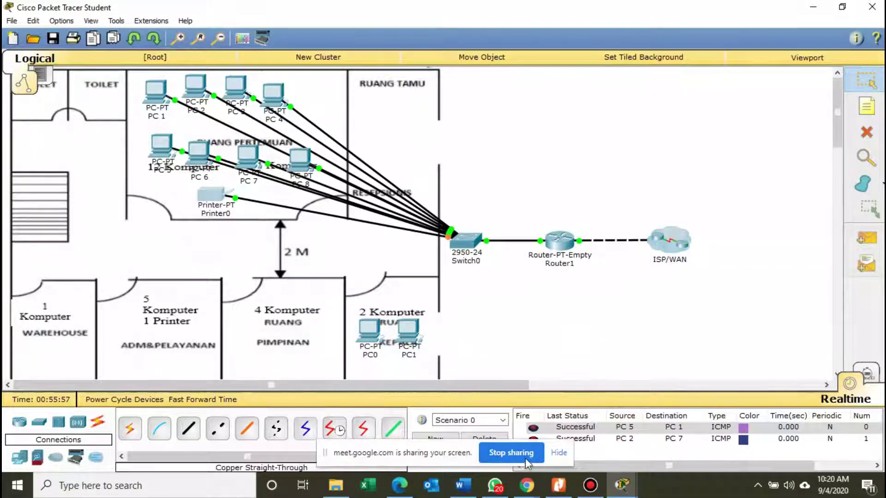
# Scroll the worksheet's IP table back to the Tabel Langkah Kerja header, then switch to Packet Tracer.
pyautogui.click(564, 489)
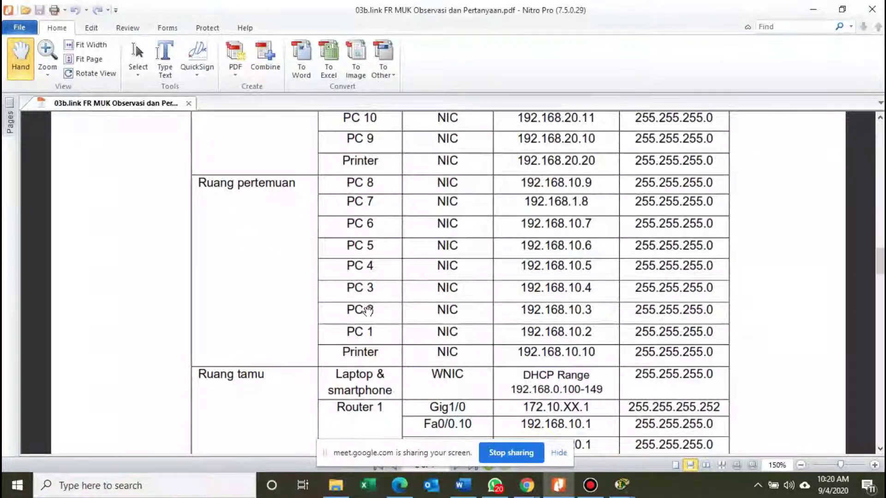
pyautogui.scroll(-1, 521, 297)
pyautogui.scroll(-1, 531, 296)
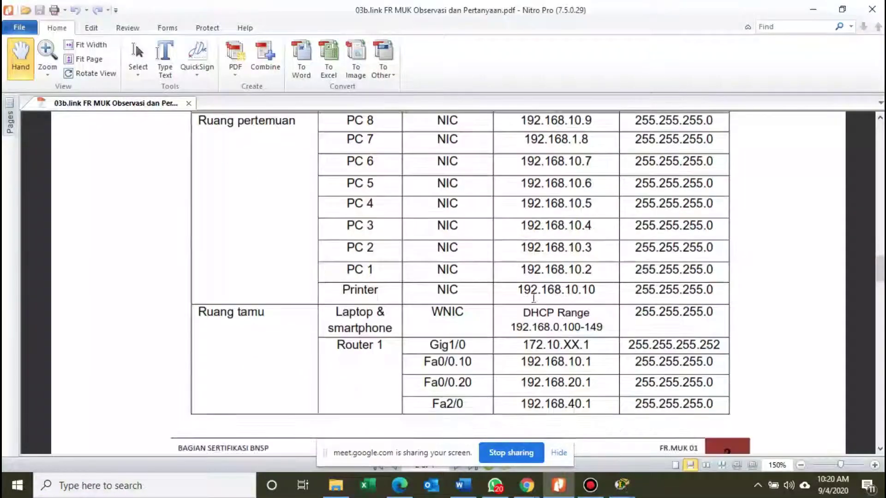
pyautogui.scroll(-1, 531, 297)
pyautogui.scroll(3, 532, 296)
pyautogui.scroll(4, 534, 296)
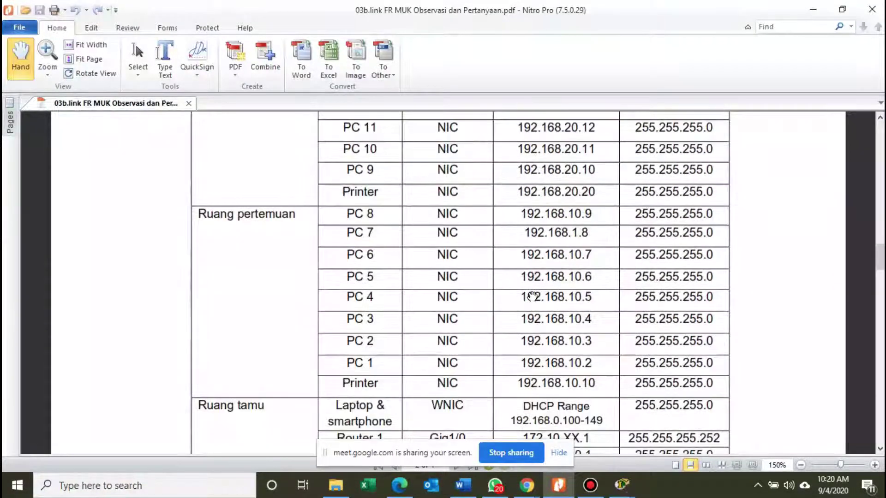
pyautogui.scroll(2, 530, 300)
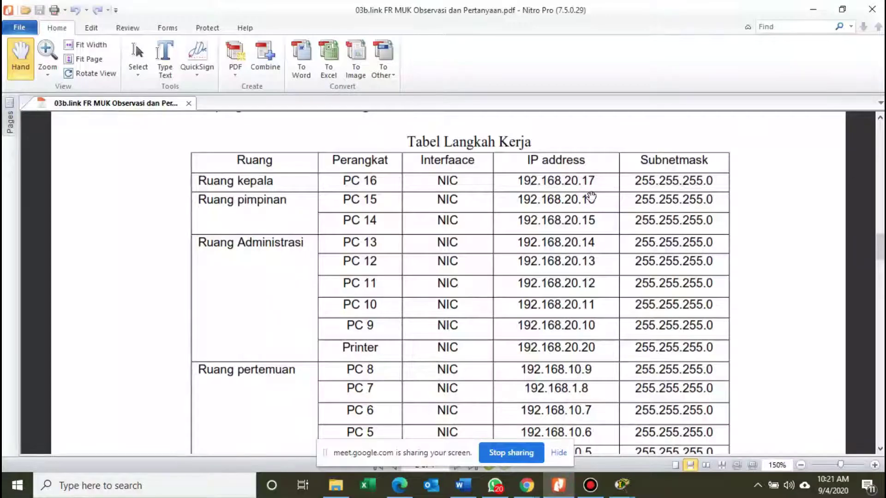
pyautogui.moveTo(621, 484)
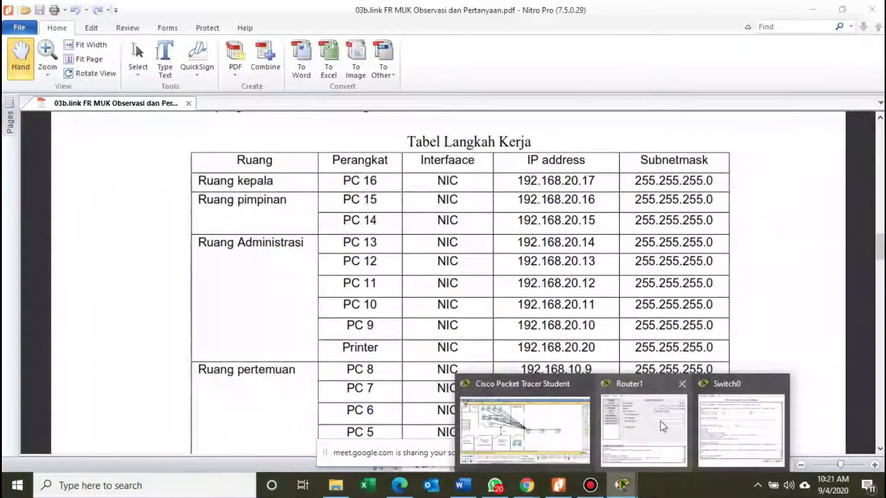
pyautogui.click(524, 424)
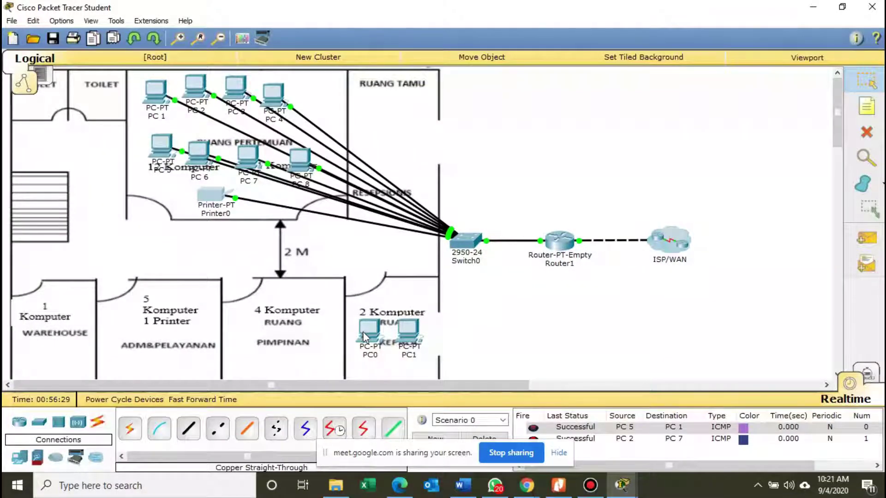
# Move PC0 and PC1 into the 5 Komputer room.
pyautogui.moveTo(364, 333); pyautogui.dragTo(132, 317)
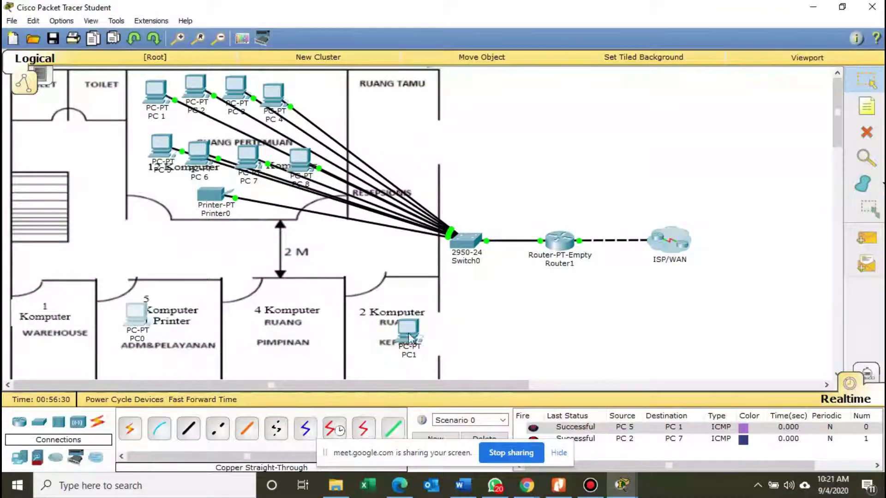
pyautogui.moveTo(409, 336); pyautogui.dragTo(180, 321)
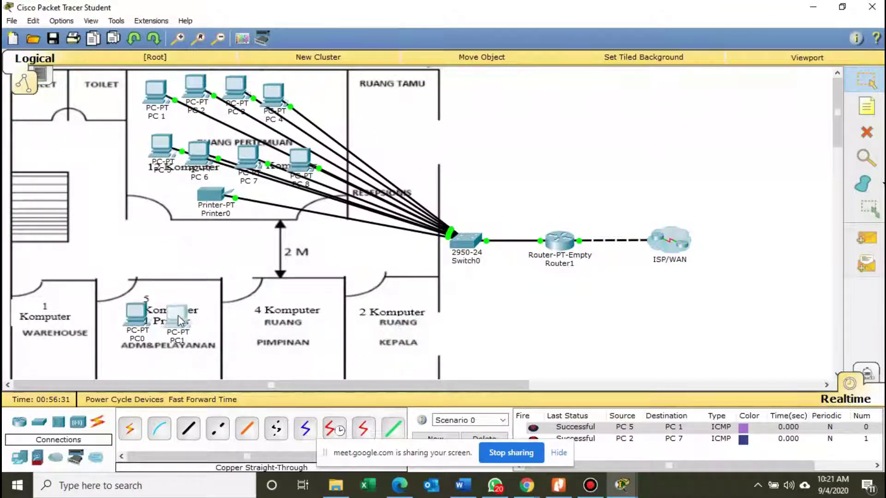
pyautogui.click(147, 318)
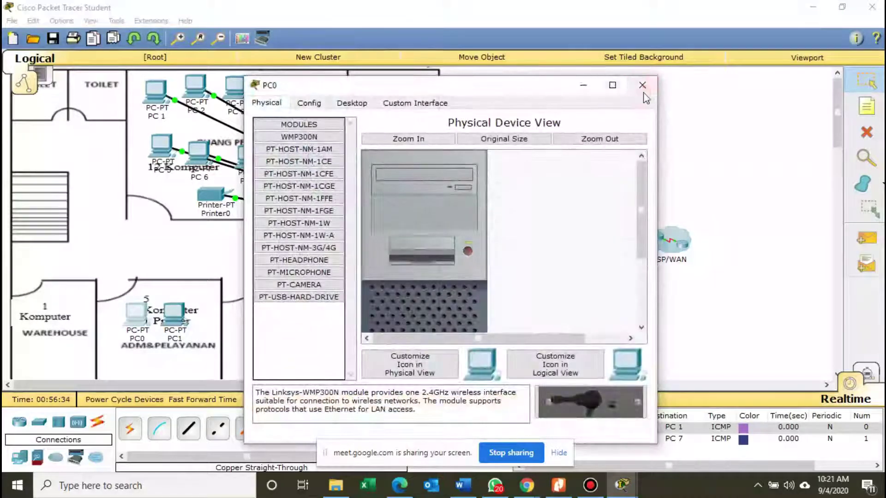
pyautogui.click(642, 87)
# Add three generic PCs around PC0 and PC1 in the ADM&PELAYANAN room and tidy their positions.
pyautogui.click(19, 457)
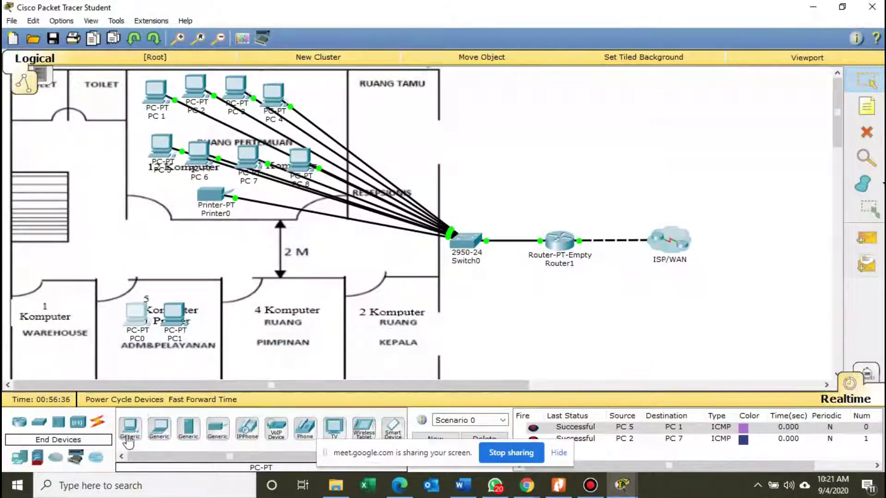
pyautogui.moveTo(128, 442); pyautogui.dragTo(129, 364)
pyautogui.moveTo(129, 440); pyautogui.dragTo(174, 363)
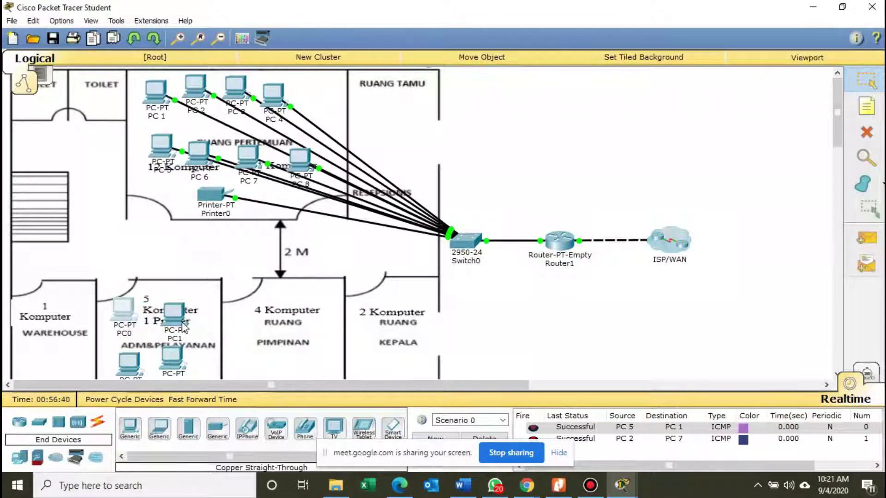
pyautogui.moveTo(183, 327); pyautogui.dragTo(172, 319)
pyautogui.moveTo(146, 368); pyautogui.dragTo(140, 364)
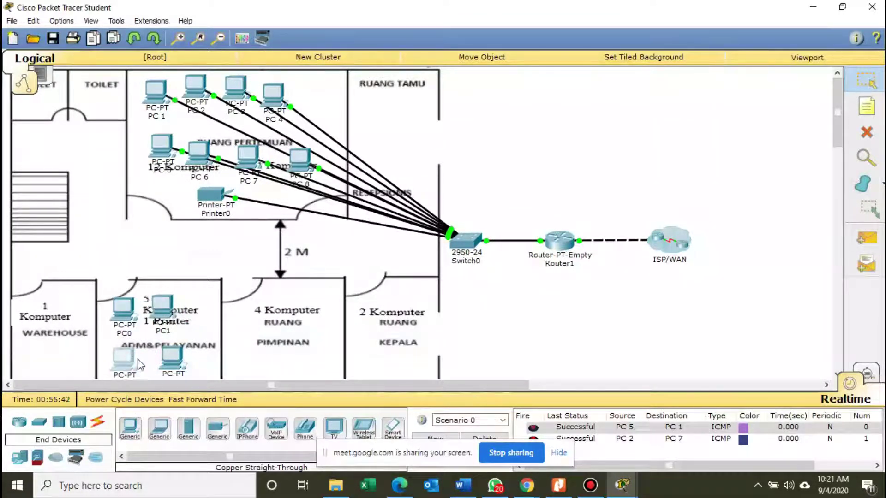
pyautogui.click(175, 363)
pyautogui.moveTo(173, 420); pyautogui.dragTo(204, 309)
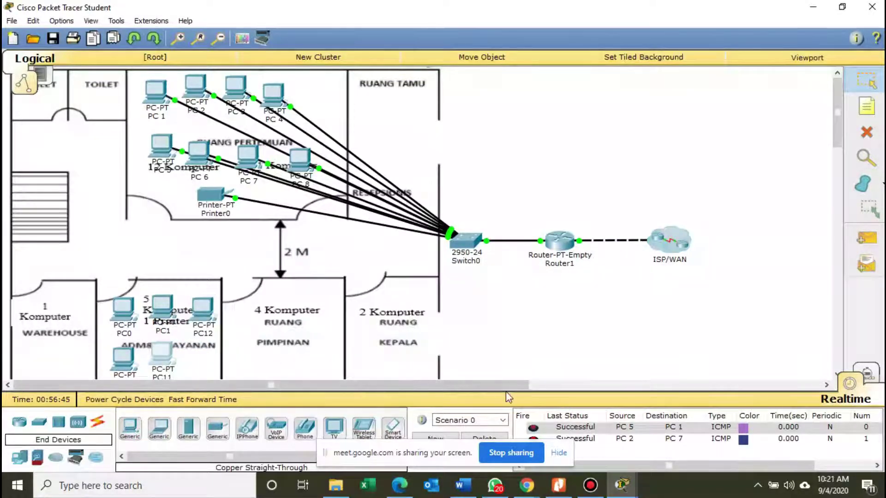
pyautogui.click(561, 493)
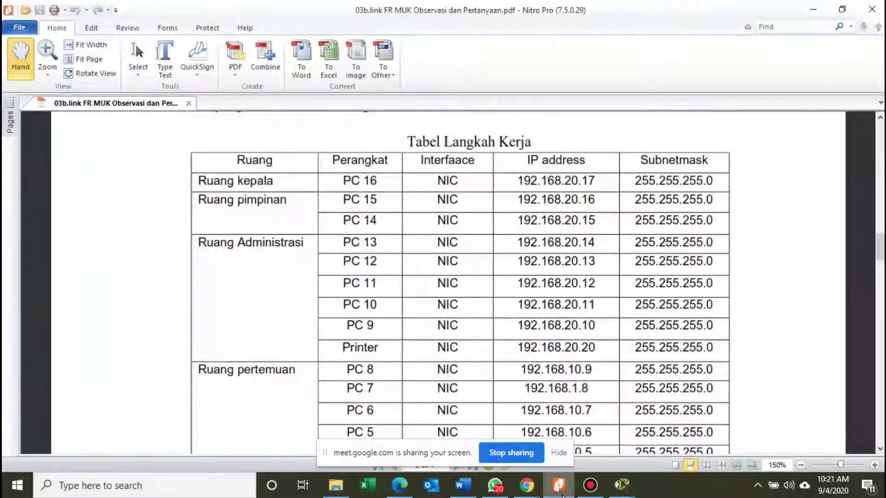
pyautogui.click(561, 495)
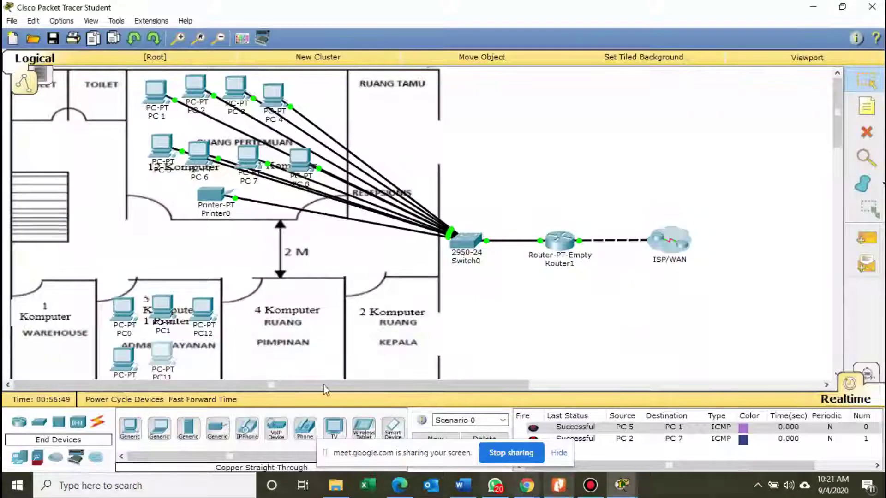
pyautogui.moveTo(217, 321); pyautogui.dragTo(211, 318)
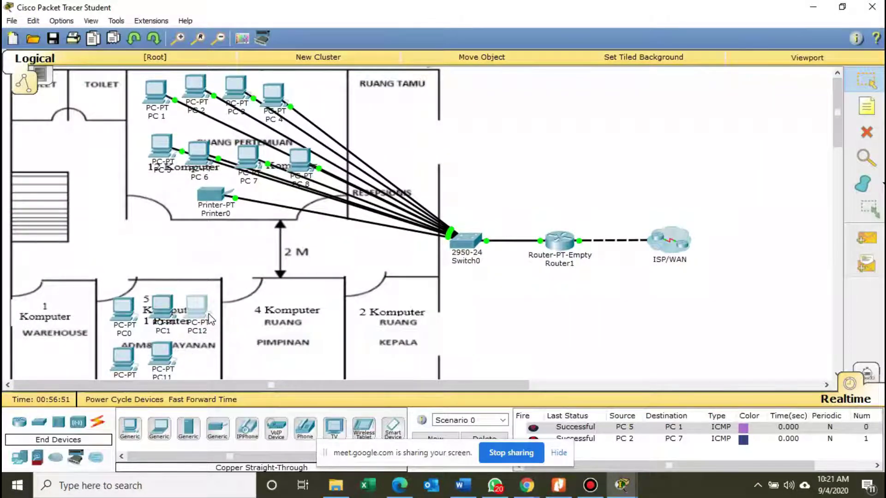
# Open PC0's device window at its global Config settings.
pyautogui.click(166, 309)
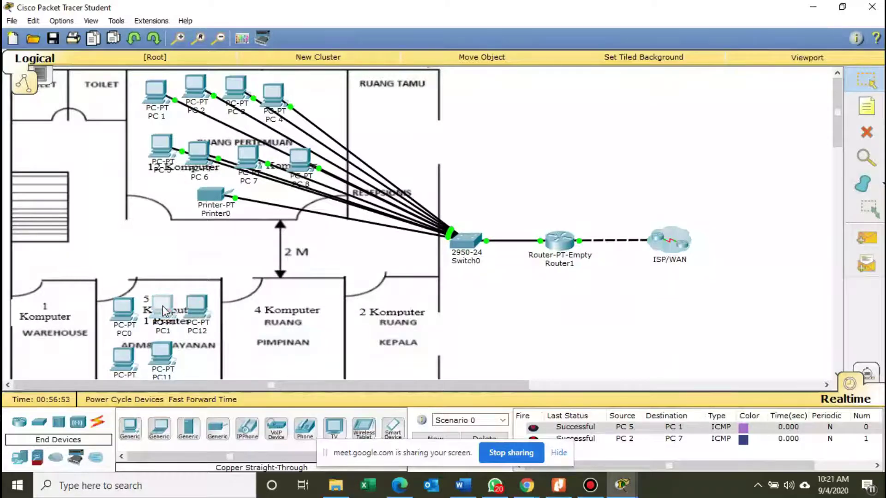
pyautogui.click(641, 86)
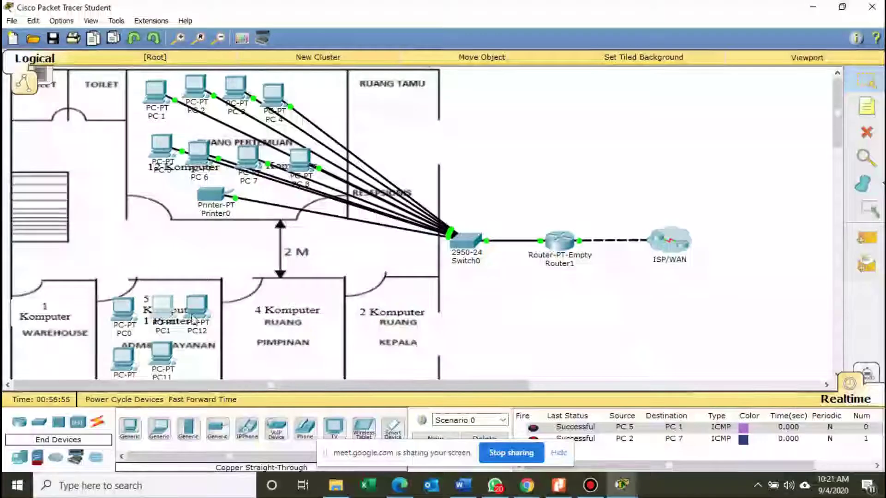
pyautogui.click(130, 321)
pyautogui.click(313, 104)
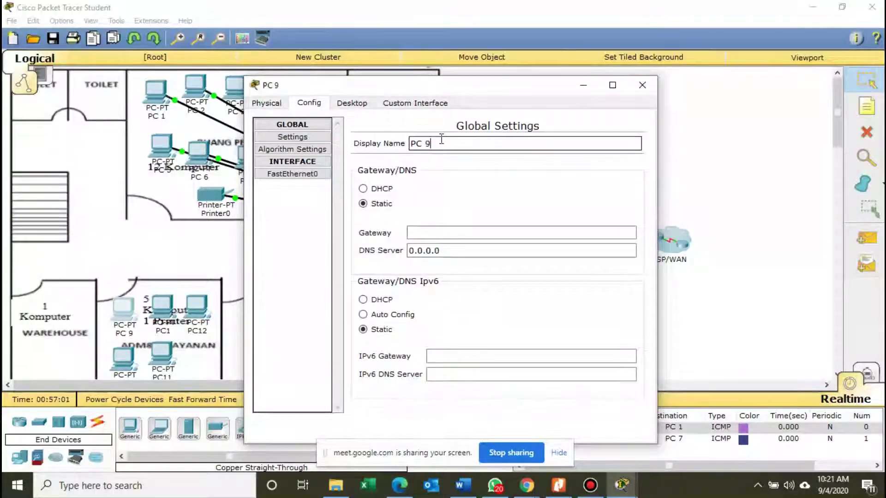
# Give PC 9 IP 192.168.20.10, auto-filled mask 255.255.255.0 and gateway 192.168.20.1.
pyautogui.click(352, 103)
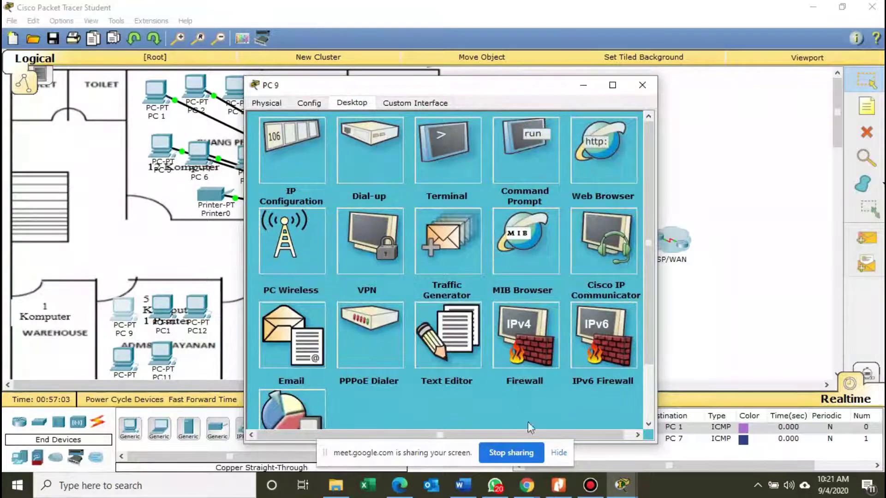
pyautogui.click(554, 486)
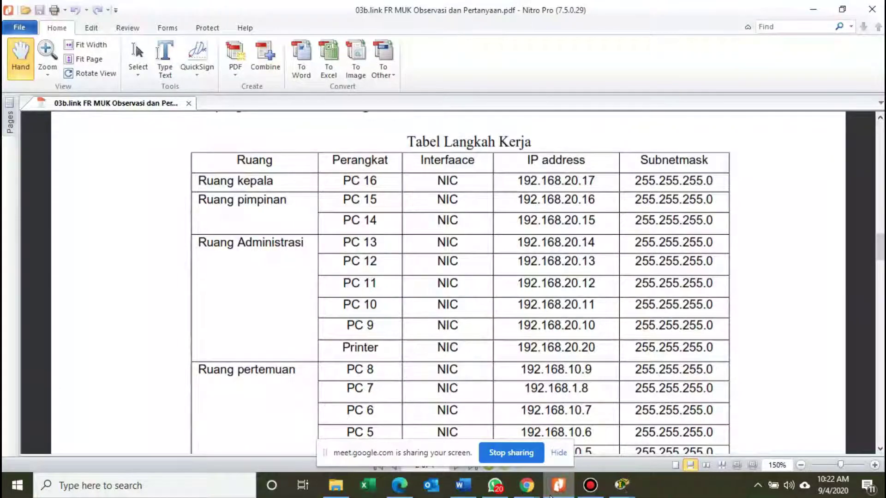
pyautogui.click(621, 485)
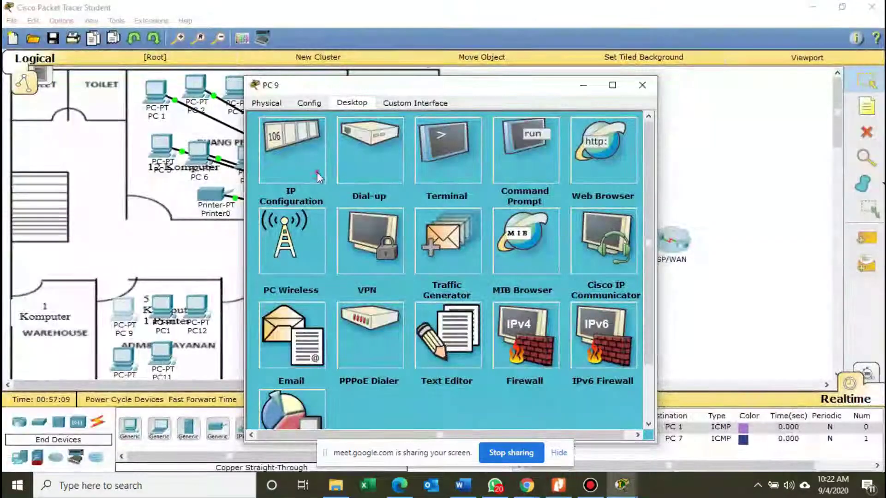
pyautogui.click(316, 174)
pyautogui.click(475, 180)
pyautogui.write('192.')
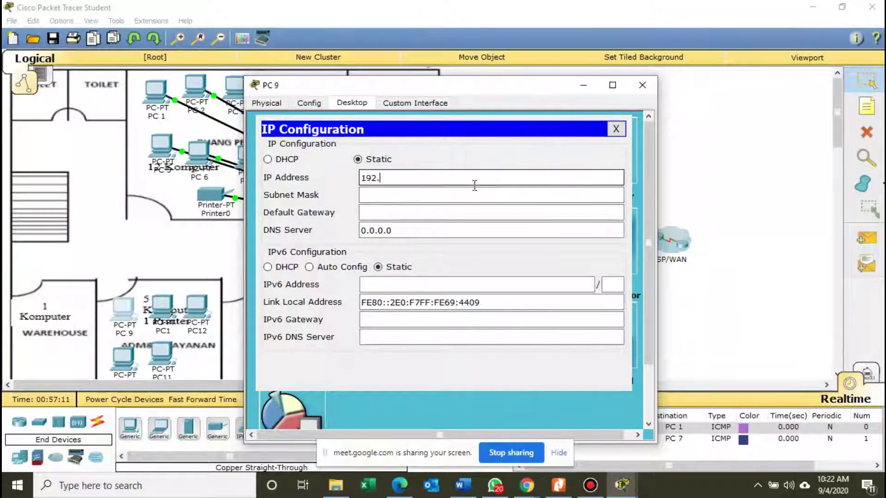
pyautogui.write('168.20.10')
pyautogui.press('Tab')
pyautogui.press('Tab')
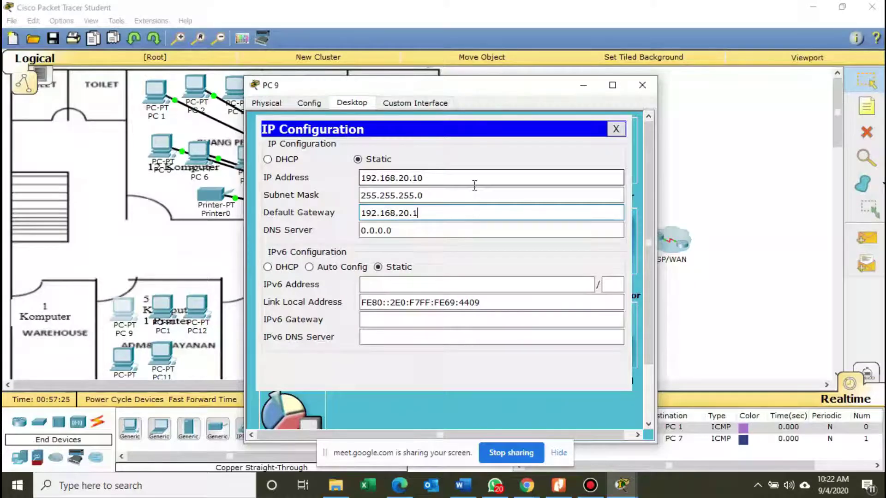
pyautogui.click(616, 129)
pyautogui.click(641, 86)
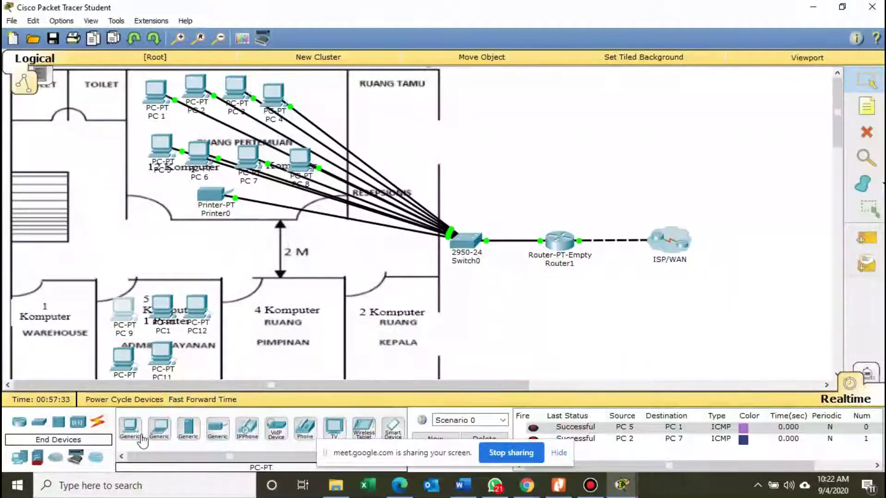
# Connect PC 9's FastEthernet0 to Switch0 FastEthernet0/12 with a copper straight-through cable.
pyautogui.click(97, 423)
pyautogui.click(188, 430)
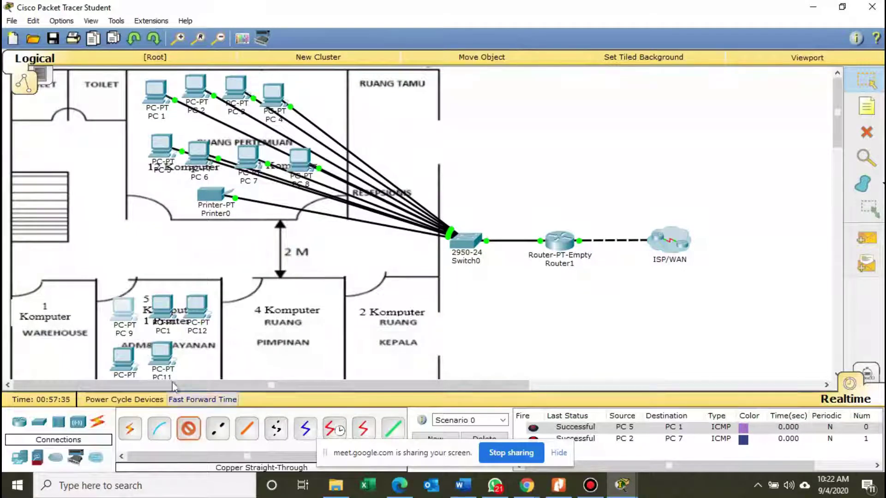
pyautogui.click(130, 315)
pyautogui.click(154, 334)
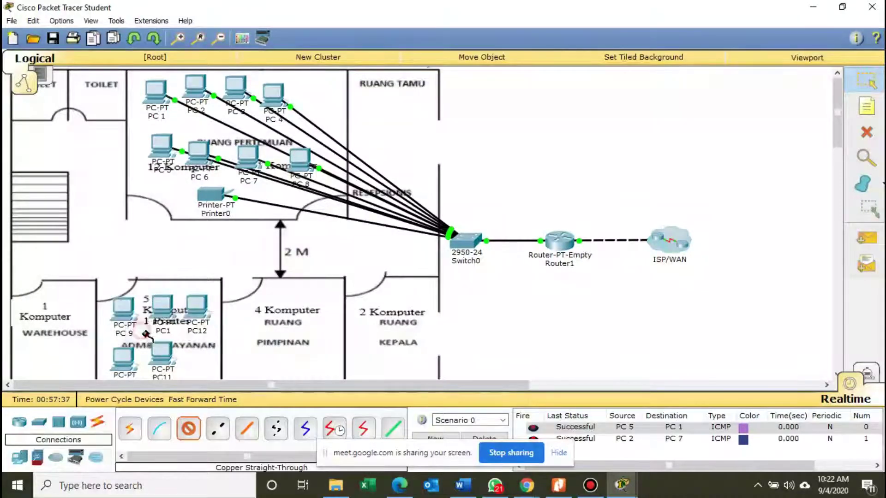
pyautogui.click(460, 247)
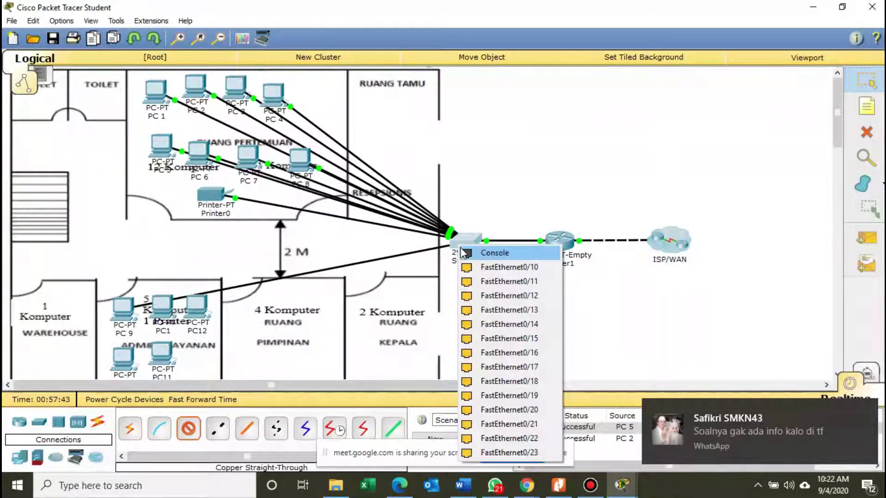
pyautogui.click(478, 296)
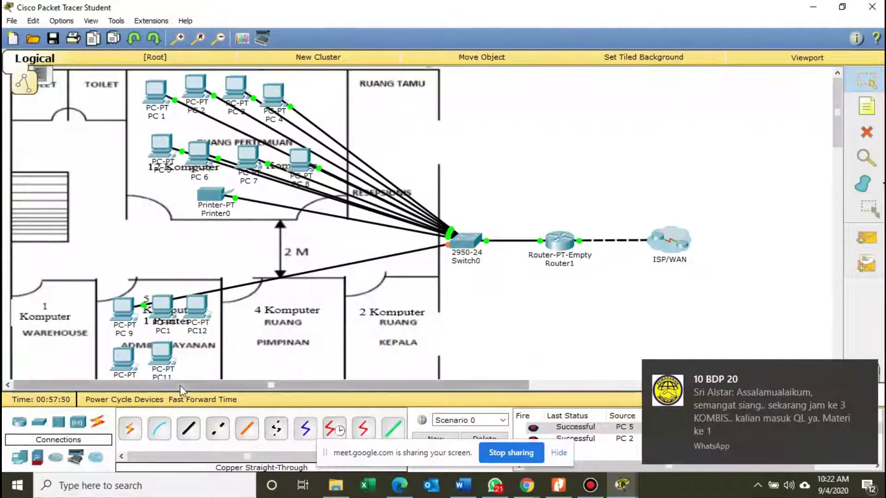
pyautogui.click(162, 308)
# Rename PC1 to PC 10 in its Config settings.
pyautogui.moveTo(342, 91); pyautogui.dragTo(489, 84)
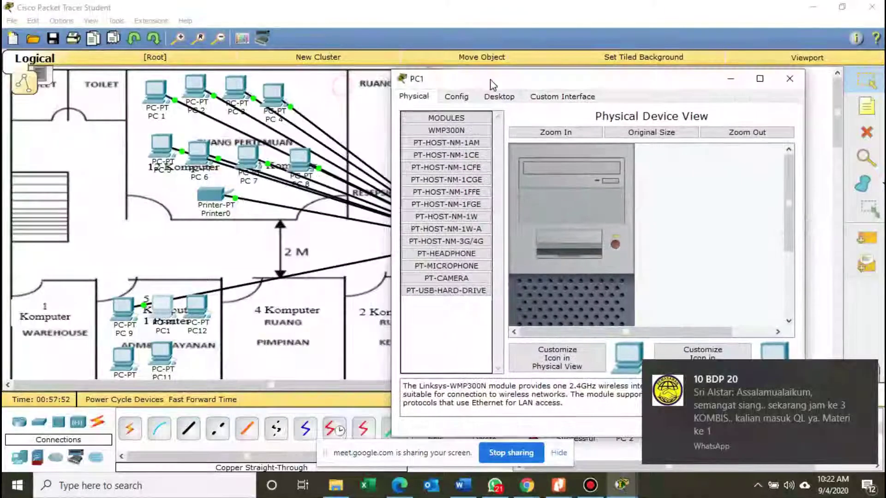
pyautogui.click(456, 97)
pyautogui.click(593, 137)
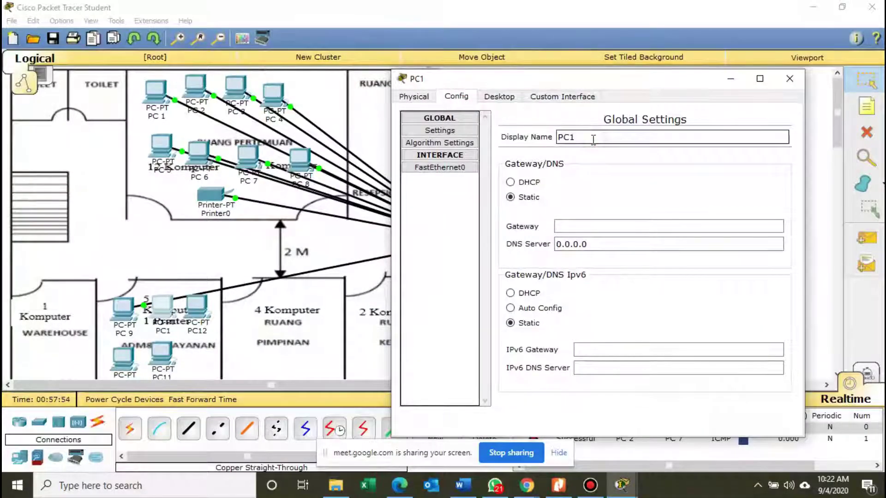
pyautogui.write('10')
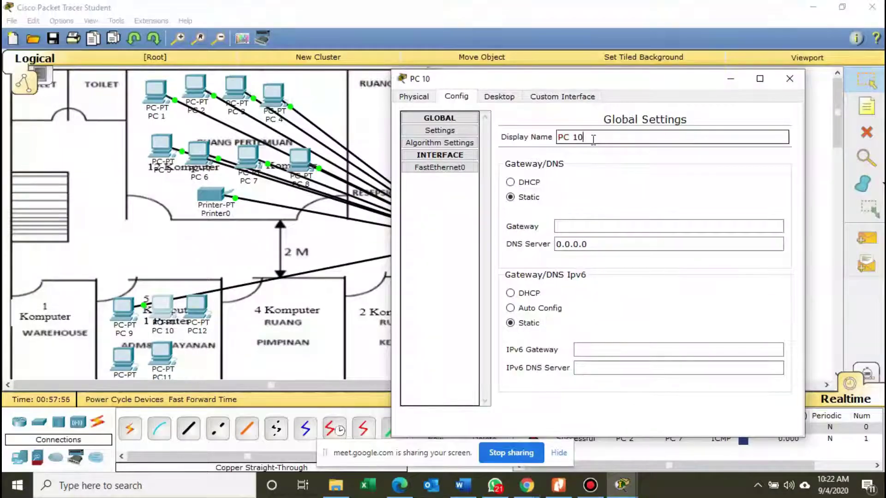
# Start PC 10's IP configuration, check the worksheet for its address, and dismiss an invalid-IP error.
pyautogui.click(501, 98)
pyautogui.click(467, 152)
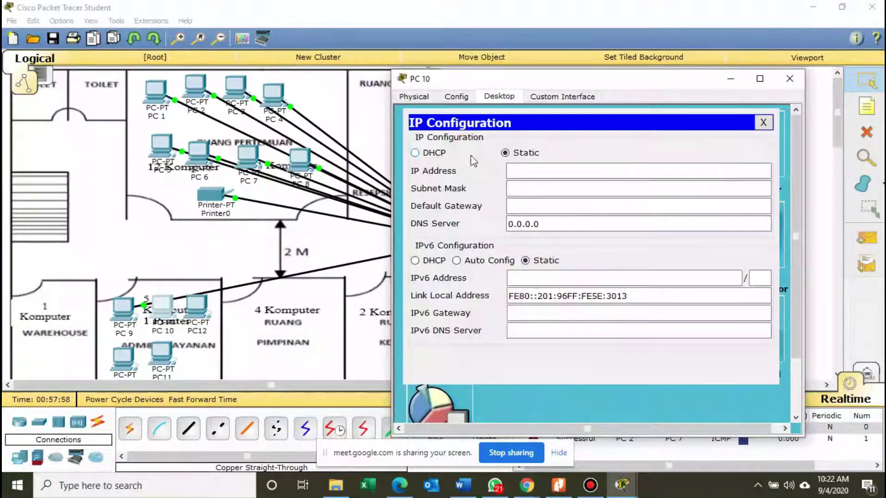
pyautogui.click(511, 171)
pyautogui.write('192.1')
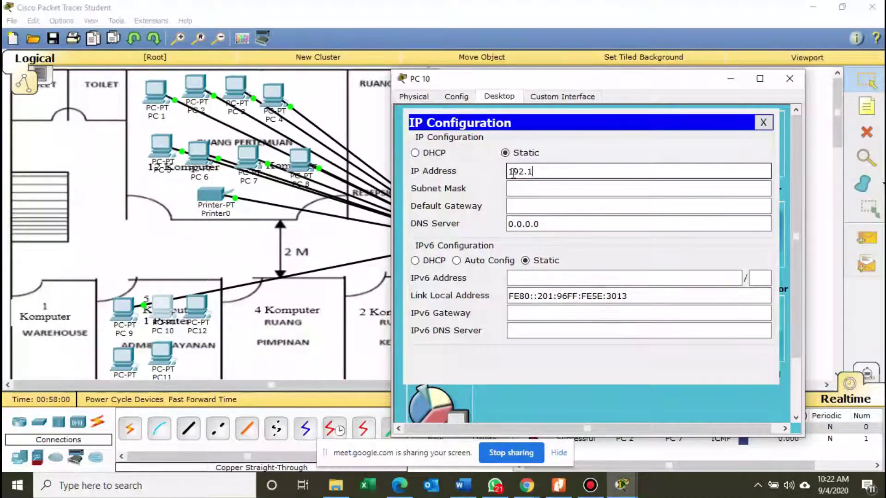
pyautogui.write('68.20.')
pyautogui.click(559, 486)
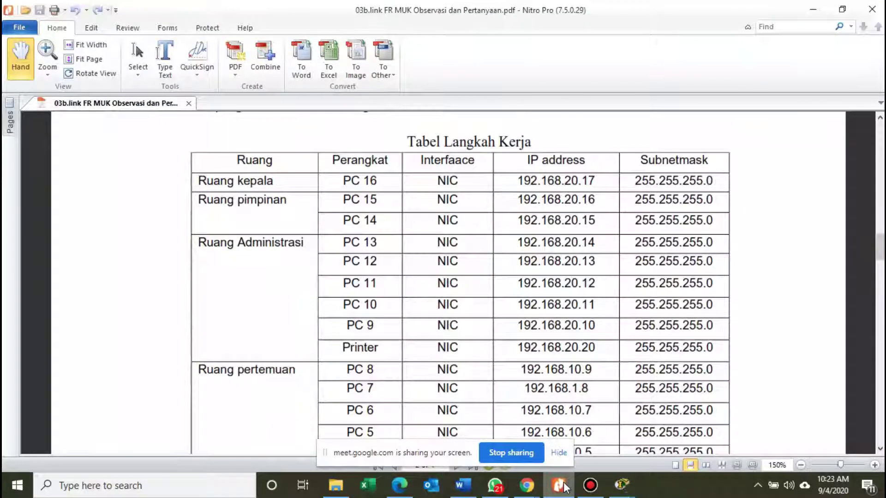
pyautogui.click(559, 485)
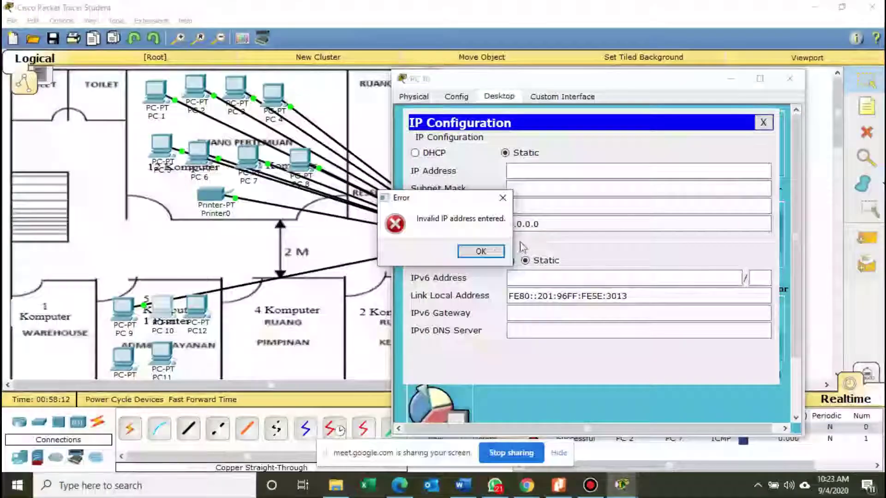
pyautogui.click(492, 256)
# Enter IP 192.168.20.11, mask 255.255.255.0 and gateway 192.168.20.1 for PC 10, then close its windows.
pyautogui.click(534, 176)
pyautogui.write('19')
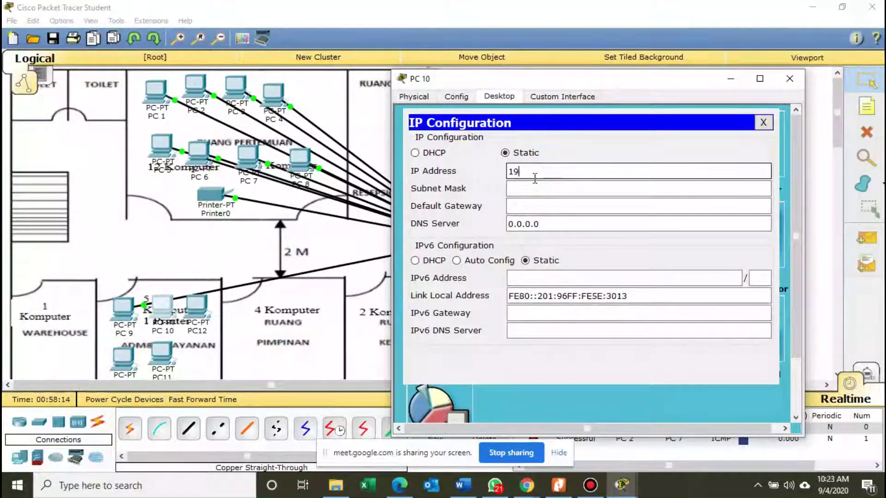
pyautogui.write('2.168.20.')
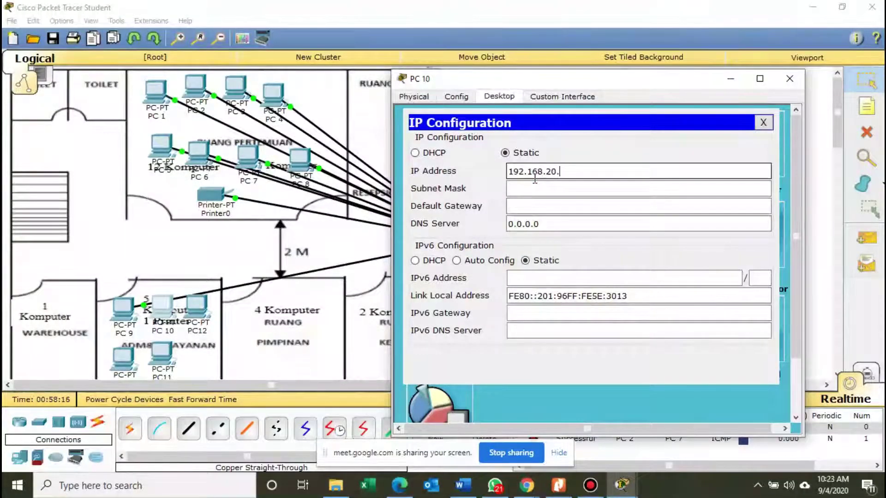
pyautogui.write('11')
pyautogui.press('Tab')
pyautogui.press('Tab')
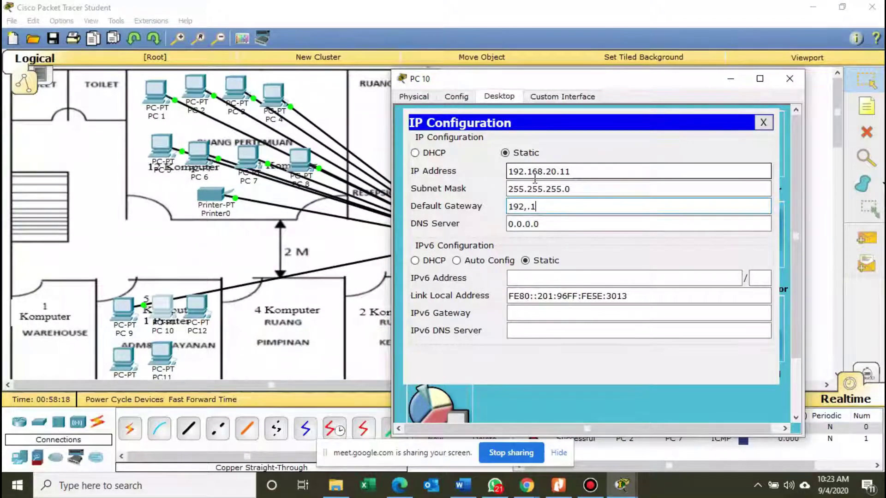
pyautogui.press('BackSpace')
pyautogui.write('168.20.1')
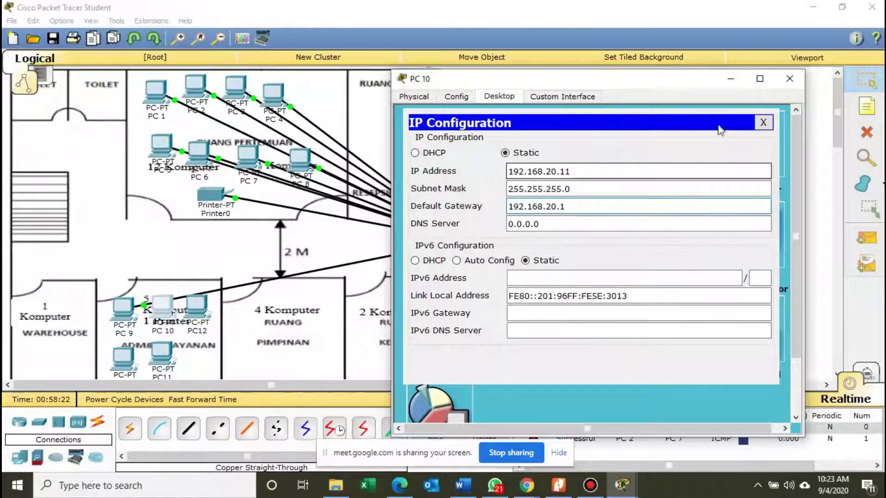
pyautogui.click(763, 122)
pyautogui.click(790, 79)
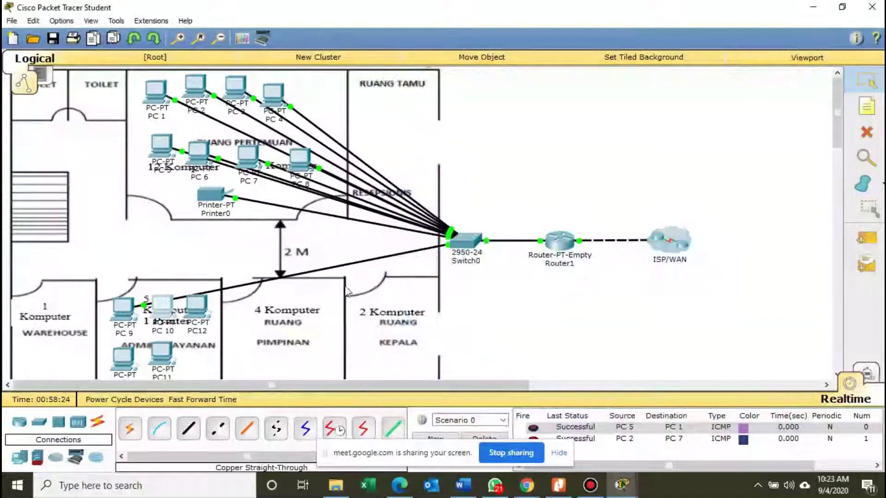
# Run a copper straight-through cable from PC 10's FastEthernet0 to a free Switch0 port.
pyautogui.click(188, 429)
pyautogui.click(160, 316)
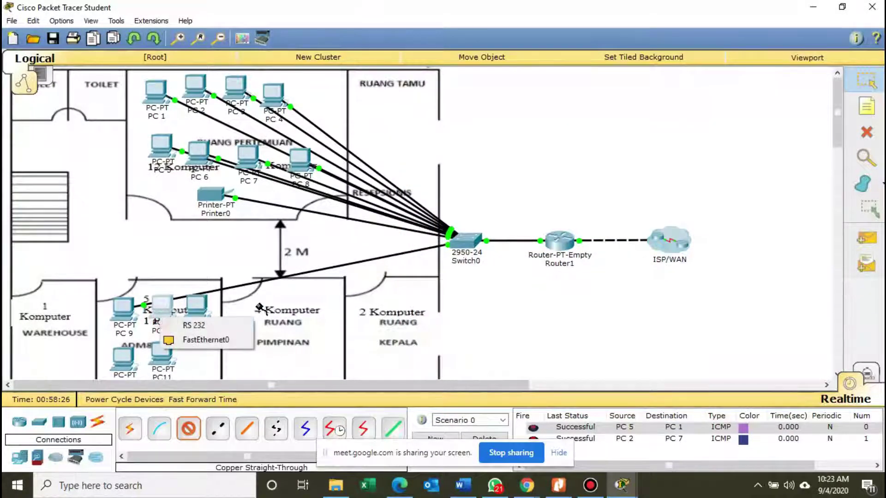
pyautogui.click(203, 340)
pyautogui.click(466, 248)
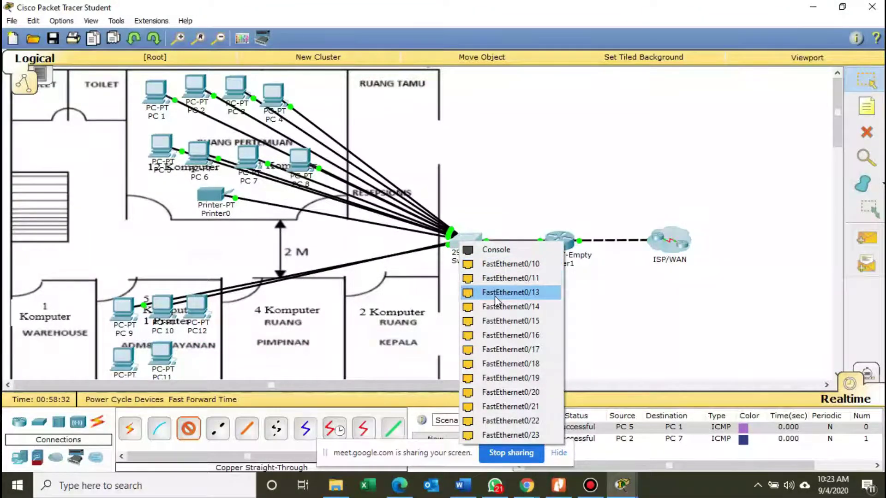
pyautogui.click(494, 294)
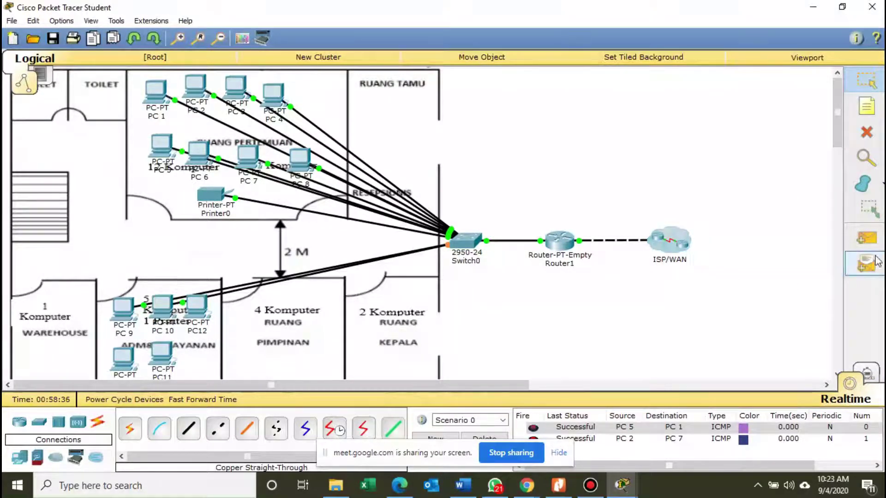
# Clear old PDUs and send test pings from PC 9 to Router1 and PC 5.
pyautogui.click(493, 437)
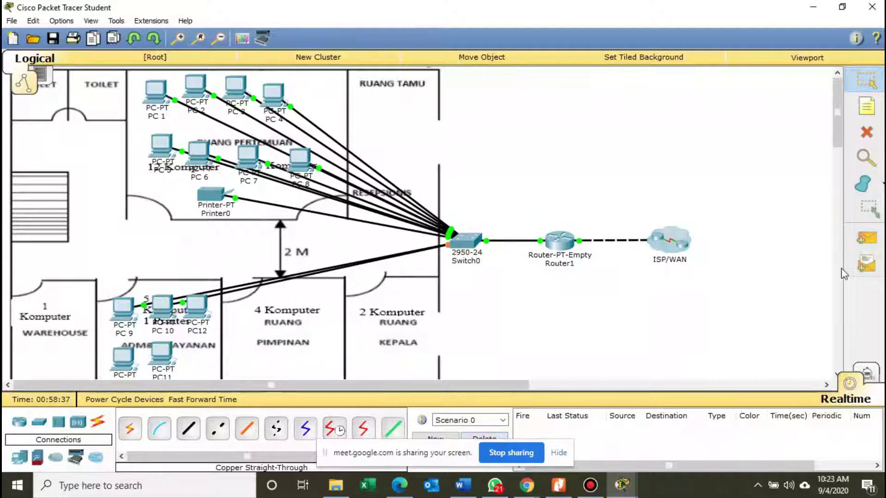
pyautogui.click(867, 238)
pyautogui.click(124, 310)
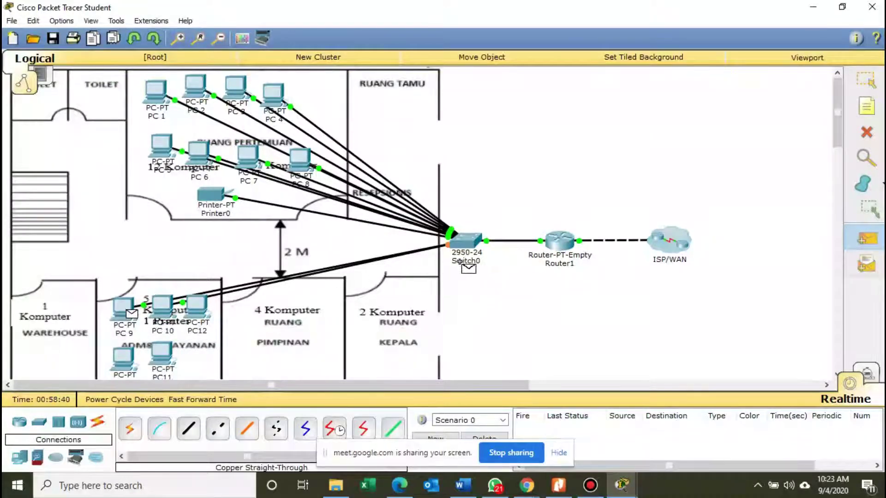
pyautogui.click(559, 242)
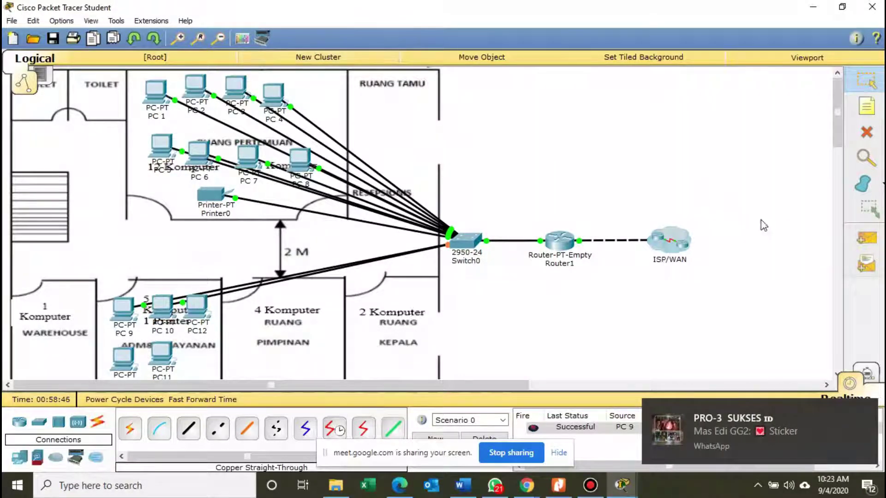
pyautogui.click(851, 231)
pyautogui.click(122, 306)
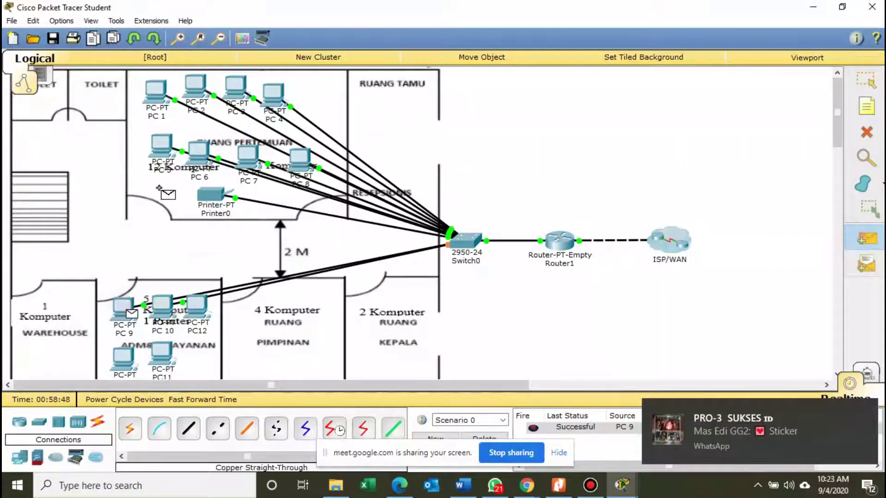
pyautogui.click(156, 155)
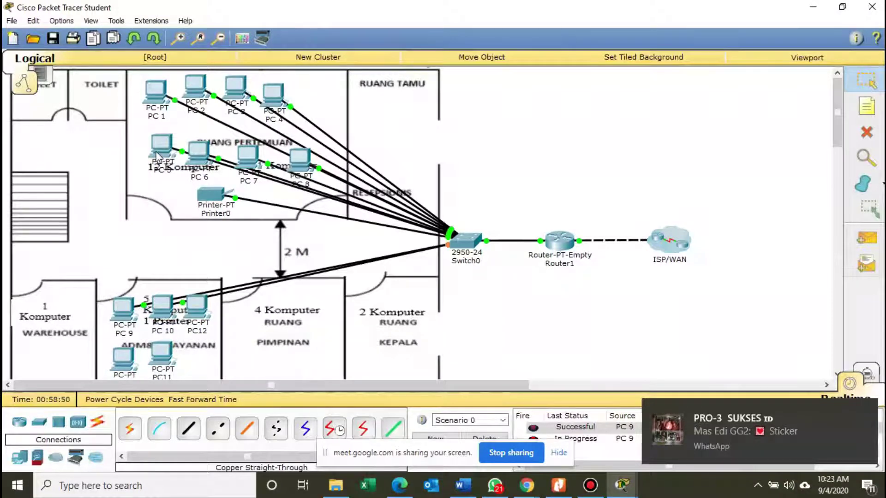
pyautogui.click(866, 238)
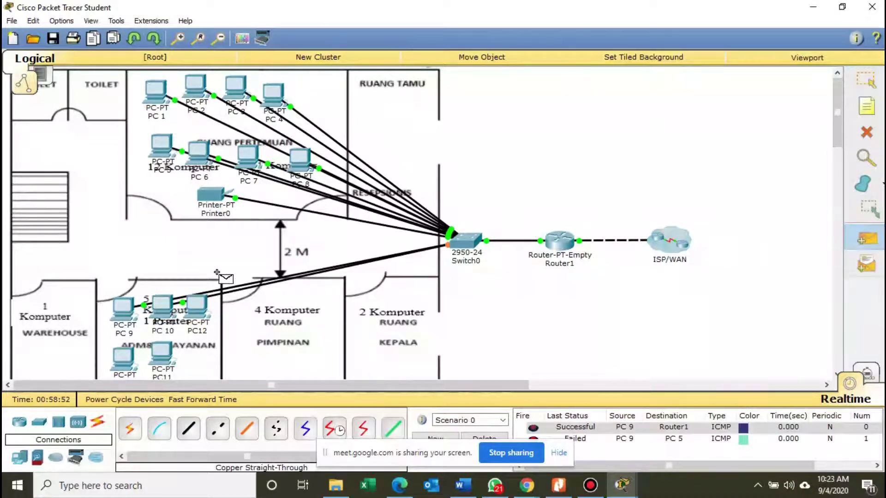
pyautogui.click(123, 307)
pyautogui.click(161, 155)
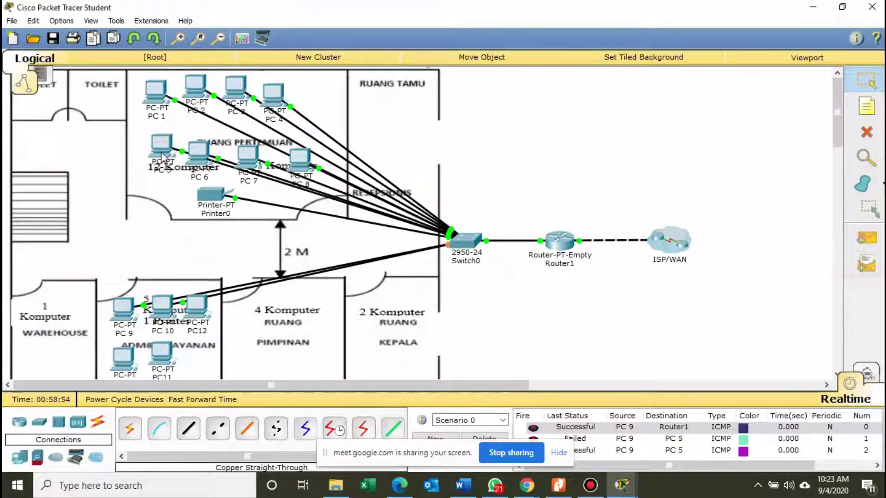
# Clear the results, then ping PC 5 once and Printer0 twice from PC 9.
pyautogui.click(498, 439)
pyautogui.click(865, 238)
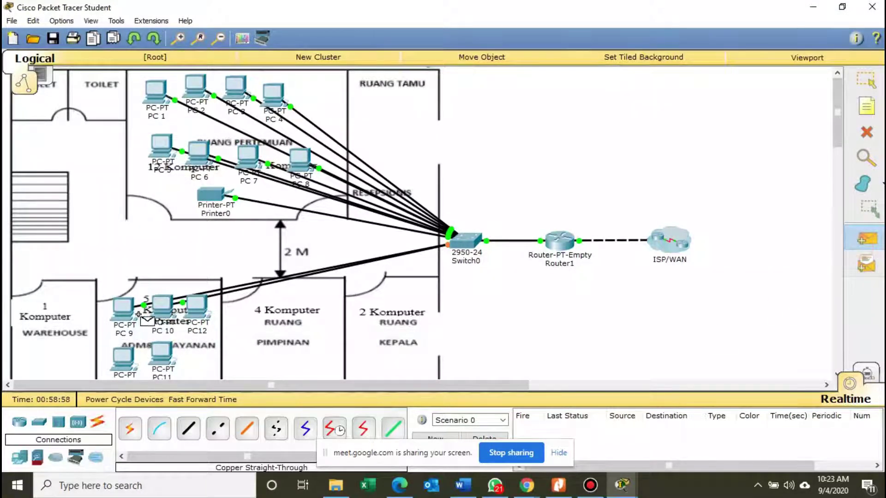
pyautogui.click(123, 307)
pyautogui.click(155, 158)
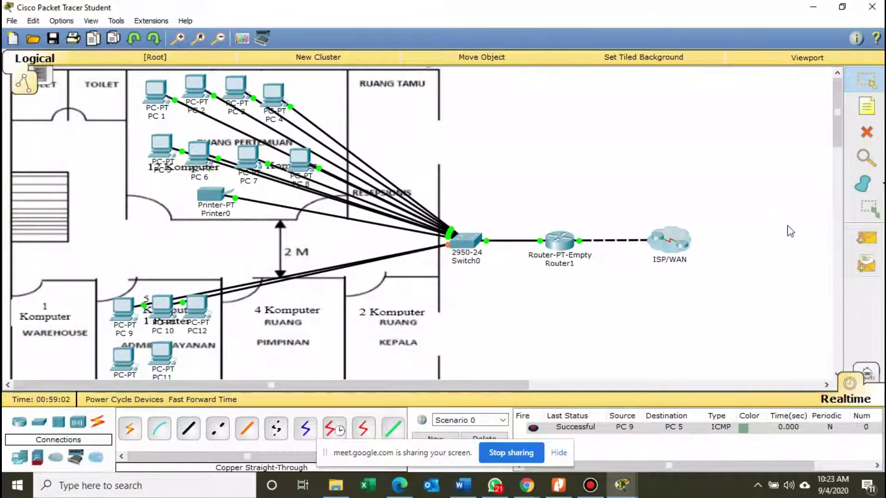
pyautogui.click(866, 238)
pyautogui.click(124, 307)
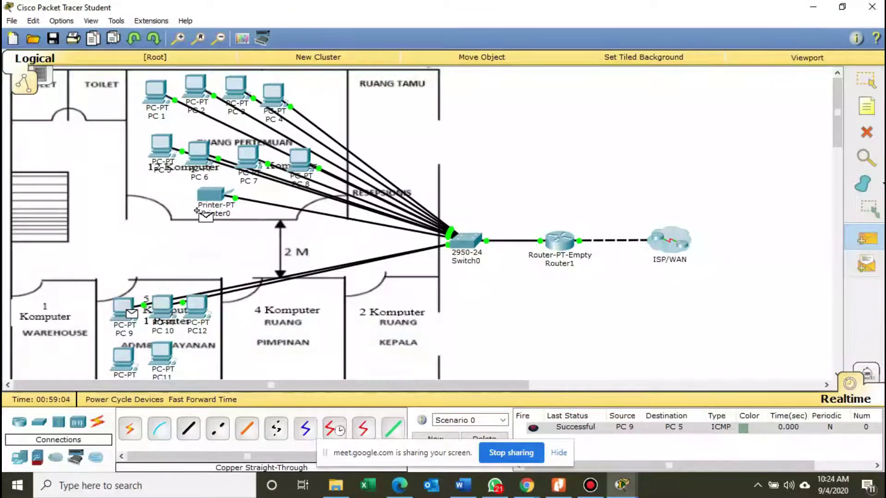
pyautogui.click(211, 194)
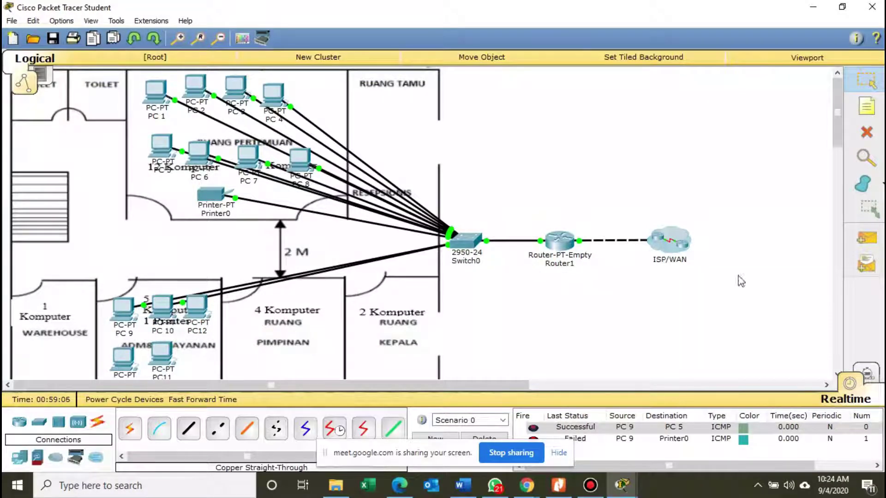
pyautogui.click(866, 238)
pyautogui.click(120, 306)
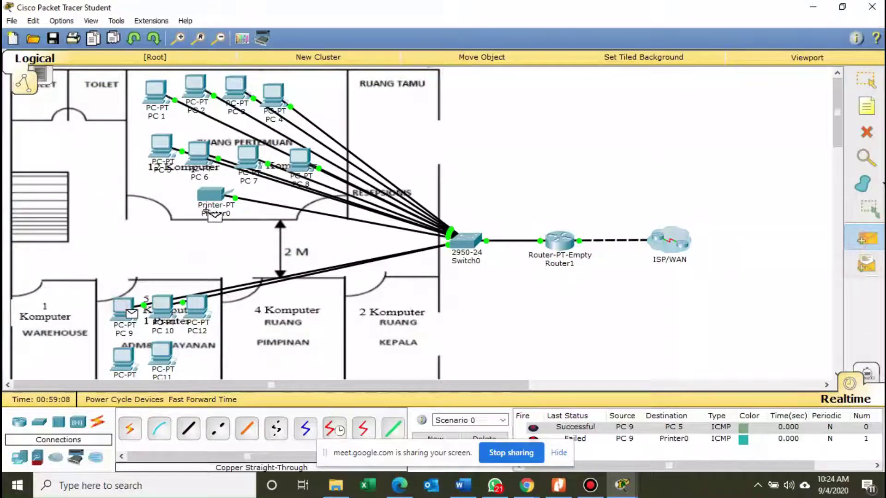
pyautogui.click(216, 196)
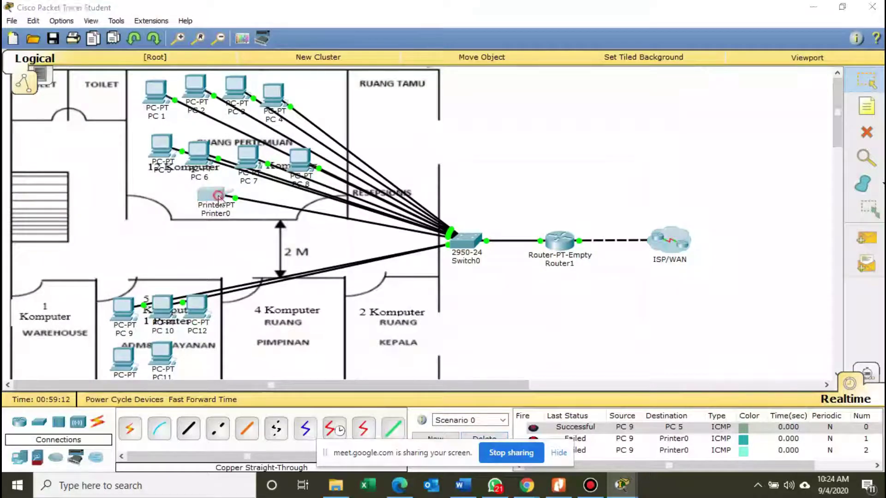
# Set Printer0's default gateway to 192.168.10.1 and close its settings window.
pyautogui.click(233, 204)
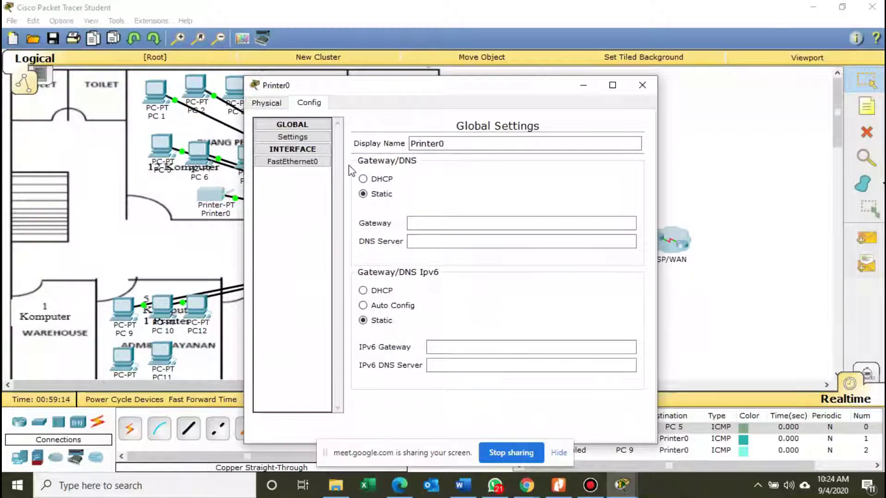
pyautogui.click(427, 222)
pyautogui.write('1')
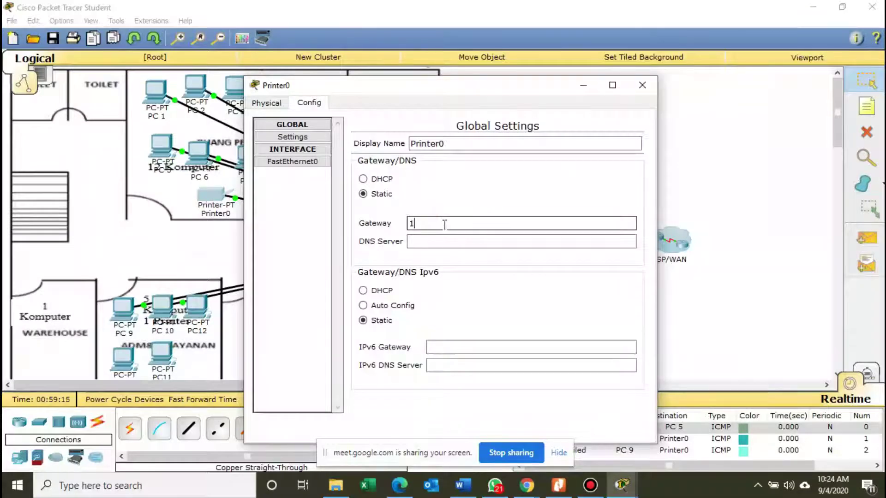
pyautogui.write('92.168')
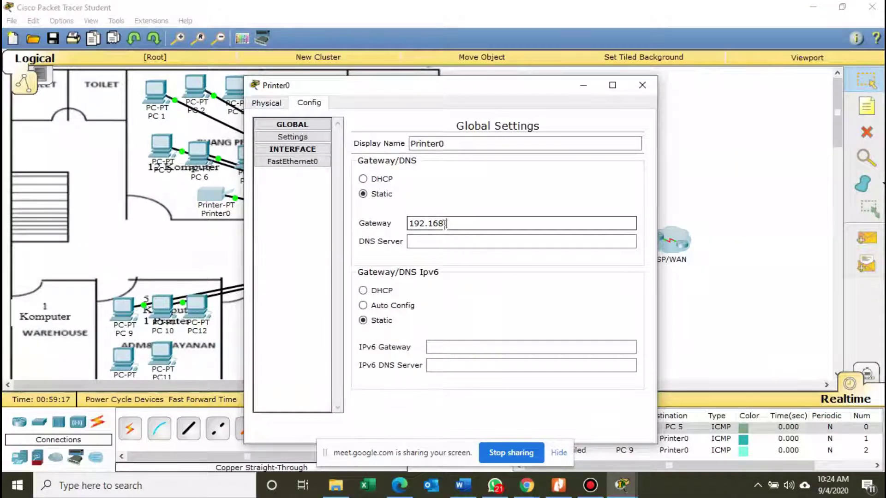
pyautogui.write('.10.1')
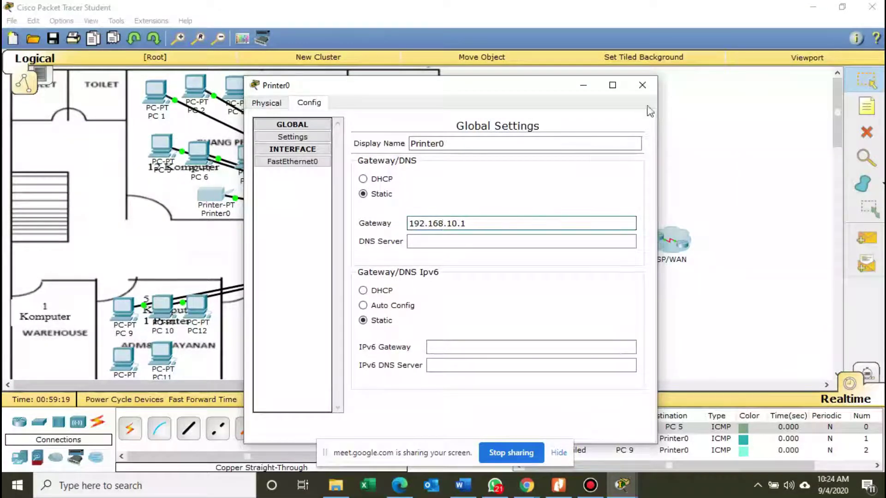
pyautogui.click(646, 93)
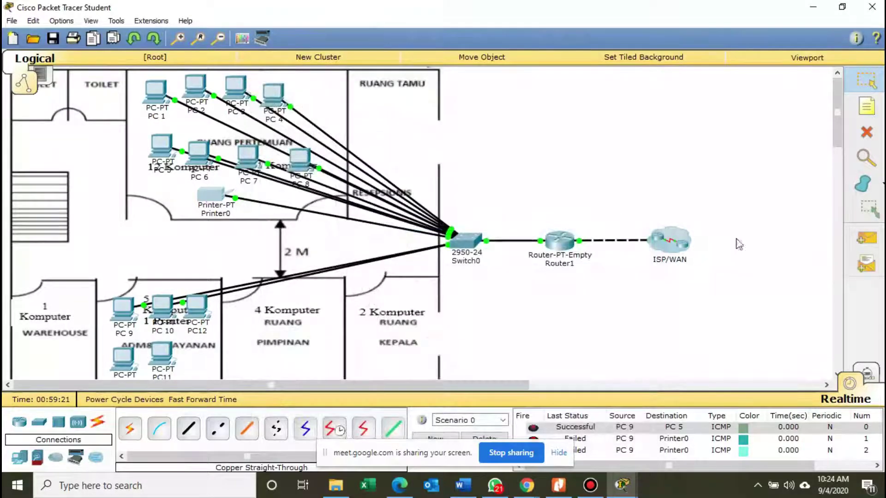
pyautogui.click(866, 238)
# Delete the old ping results and send a fresh simple ping from PC 9 to Printer0.
pyautogui.click(124, 310)
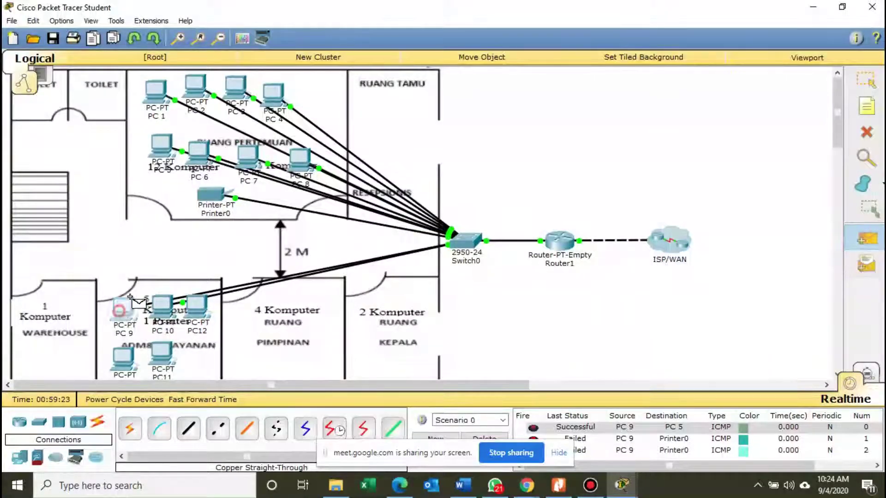
pyautogui.click(211, 195)
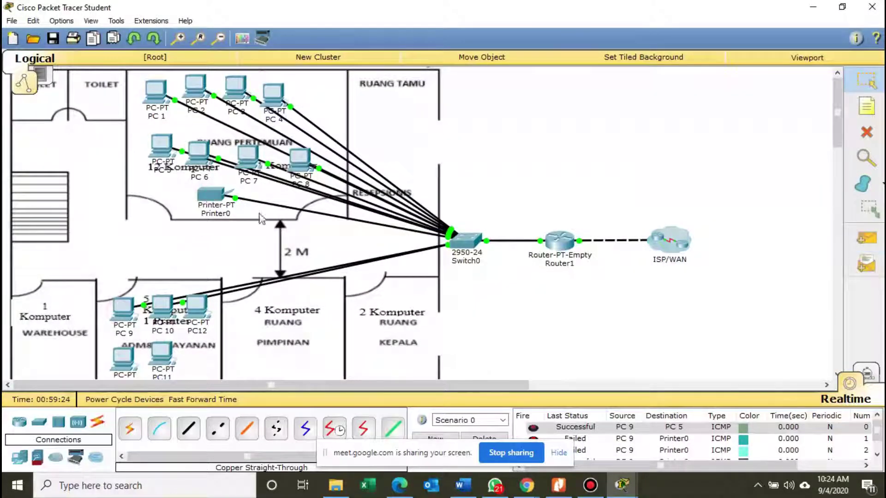
pyautogui.click(484, 437)
pyautogui.click(866, 237)
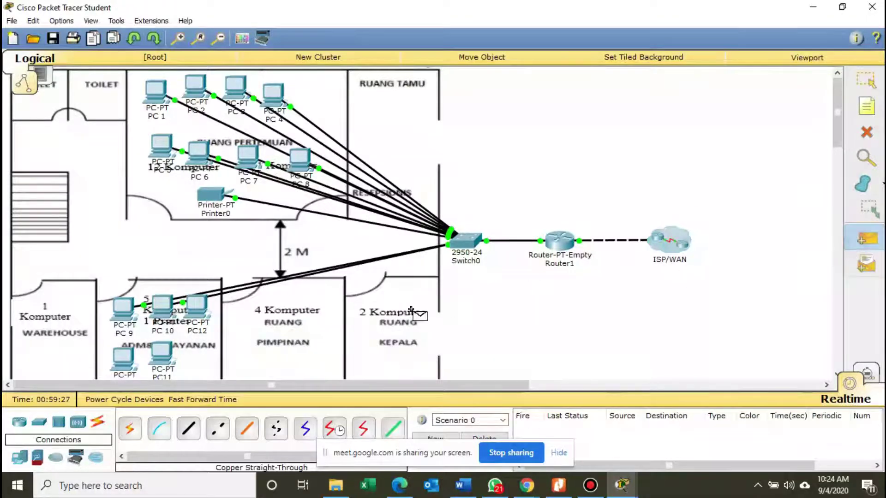
pyautogui.click(123, 309)
pyautogui.click(214, 196)
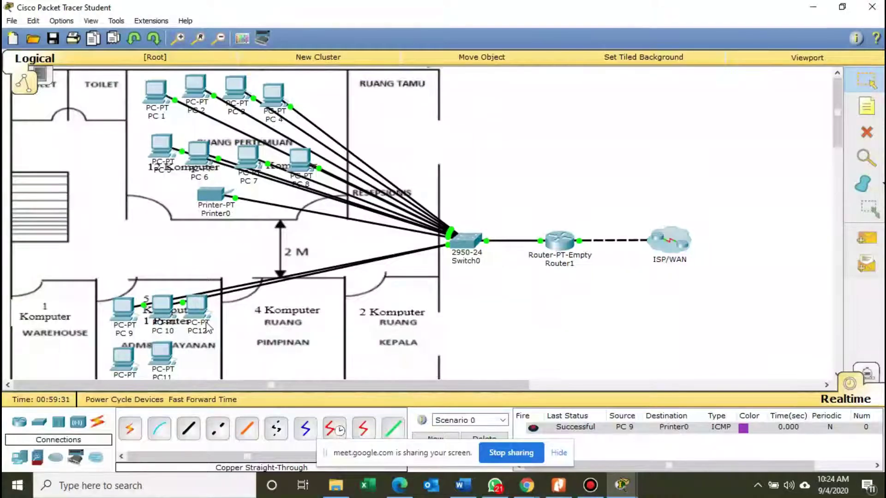
# Nudge PC12 slightly down and right and open its device window.
pyautogui.moveTo(189, 310); pyautogui.dragTo(198, 317)
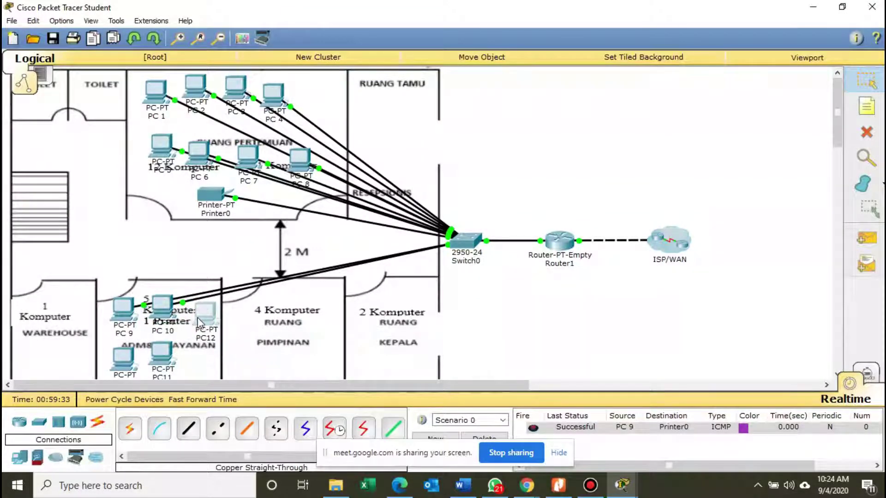
pyautogui.click(201, 319)
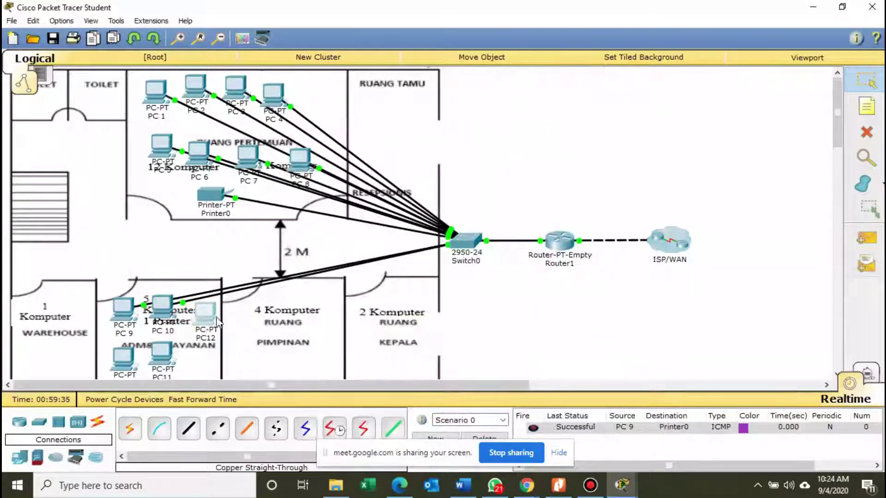
pyautogui.click(214, 314)
# Change PC12's display name to PC 11.
pyautogui.click(308, 104)
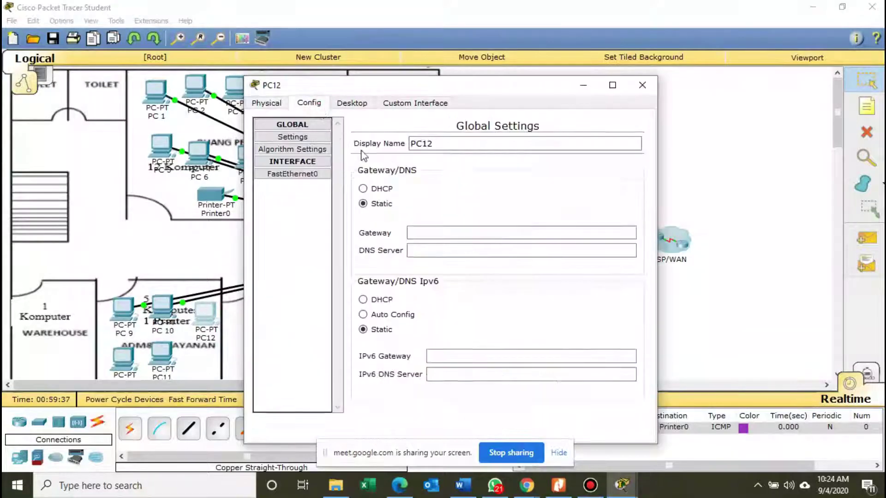
pyautogui.click(440, 144)
pyautogui.press('BackSpace')
pyautogui.press('BackSpace')
pyautogui.write('1')
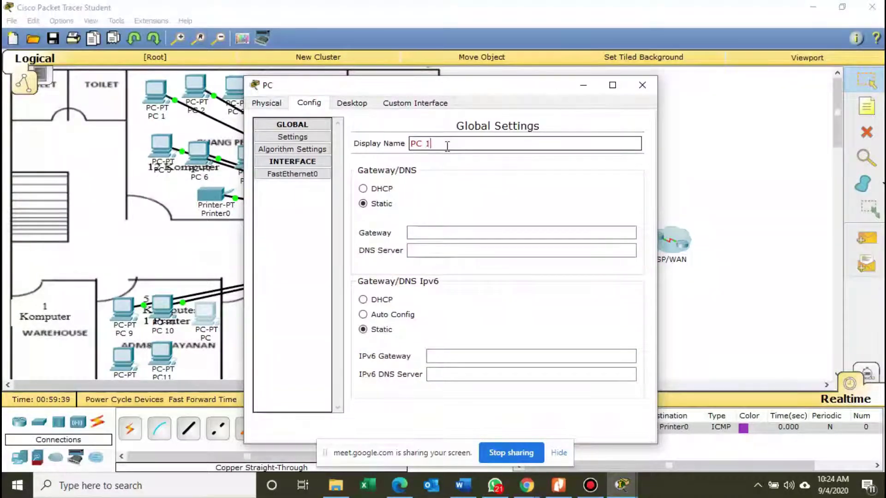
pyautogui.write('1')
# Give PC 11 IP 192.168.20.12, mask 255.255.255.0 and gateway 192.168.20.1 from the worksheet.
pyautogui.click(361, 103)
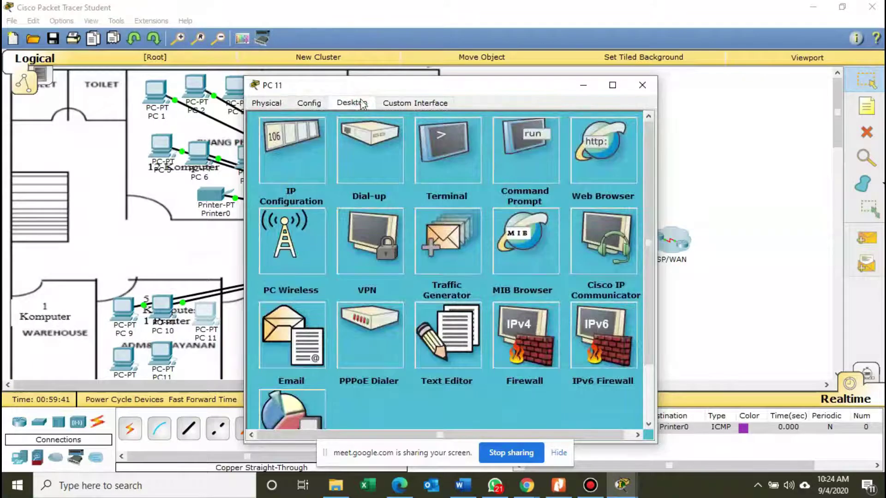
pyautogui.click(299, 154)
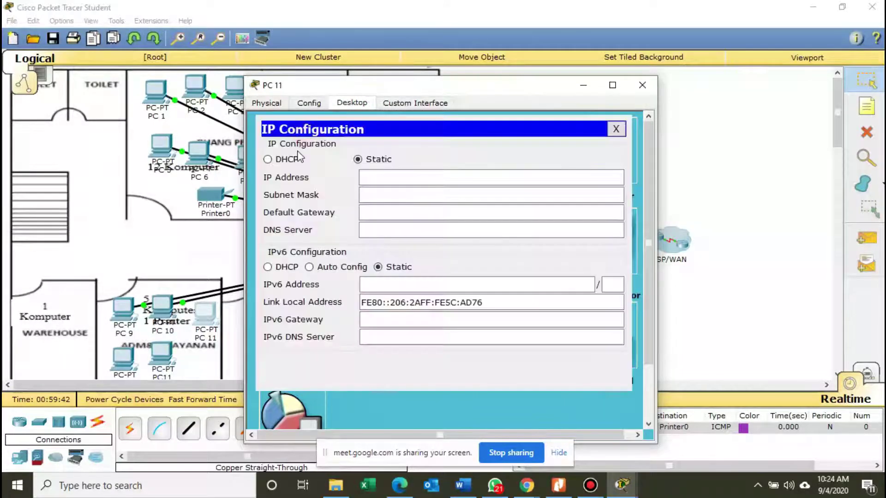
pyautogui.click(389, 185)
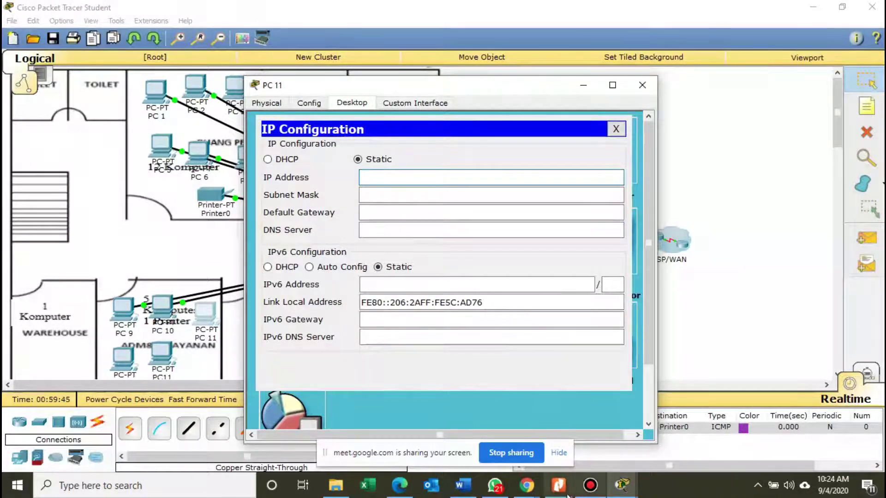
pyautogui.click(559, 485)
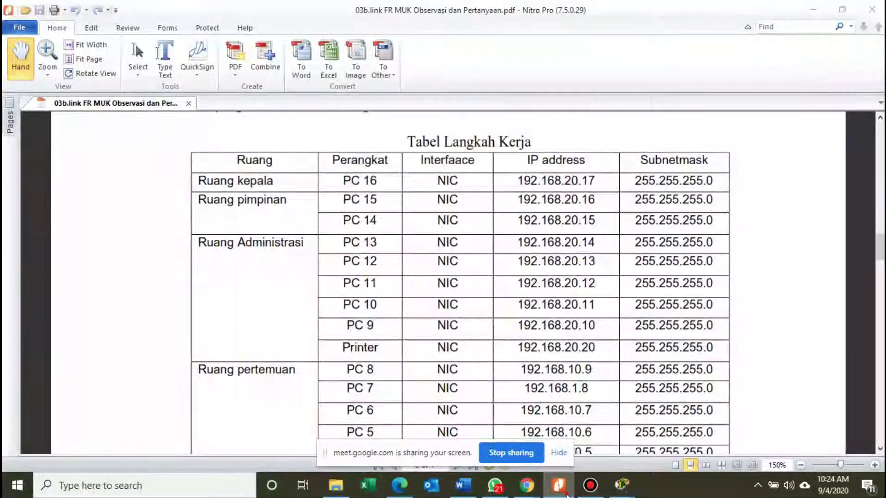
pyautogui.click(566, 496)
pyautogui.write('192.')
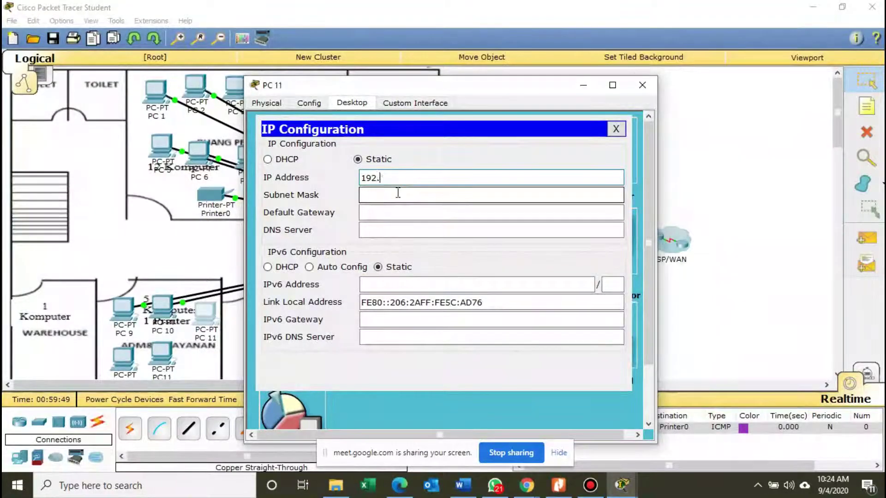
pyautogui.write('168.20.')
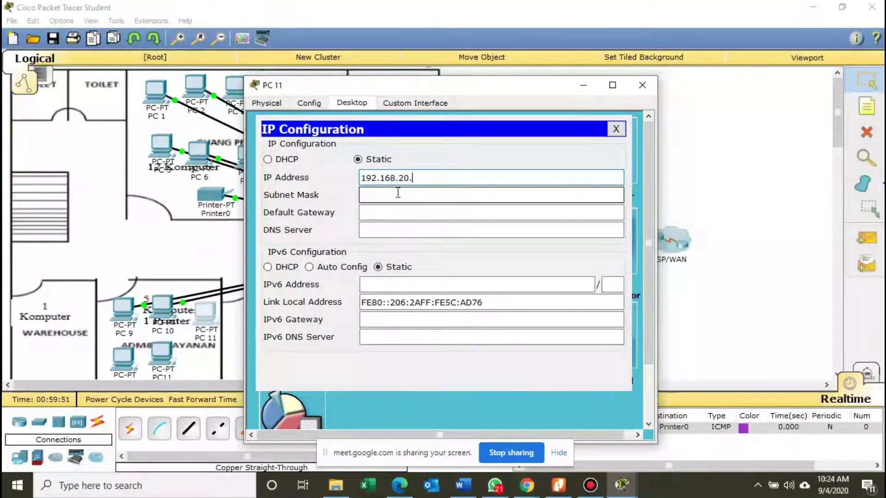
pyautogui.write('12')
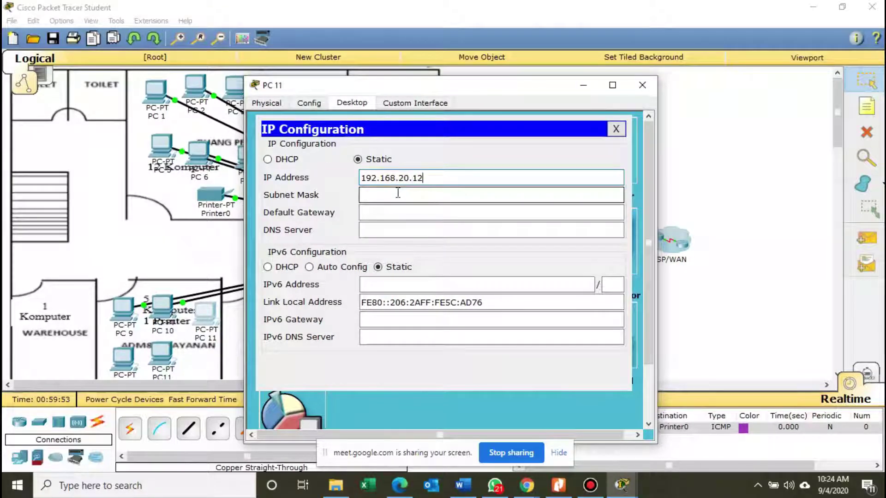
pyautogui.click(397, 194)
pyautogui.click(409, 213)
pyautogui.write('192.168.')
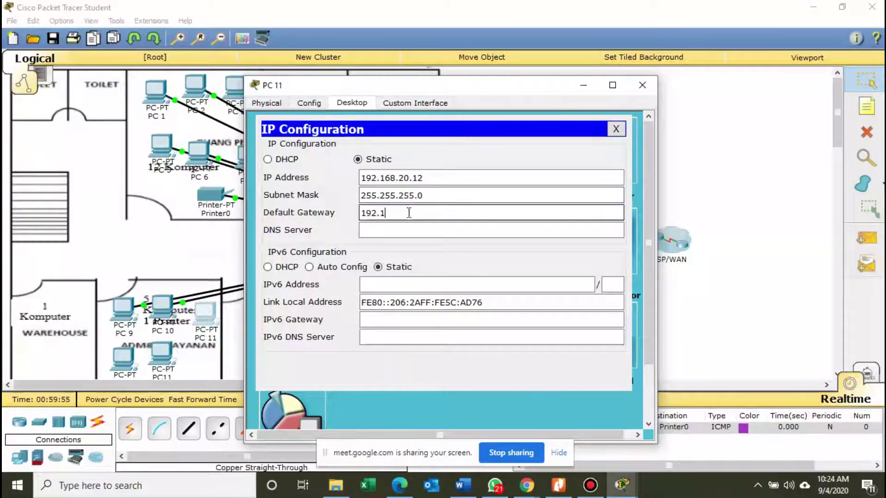
pyautogui.write('.1')
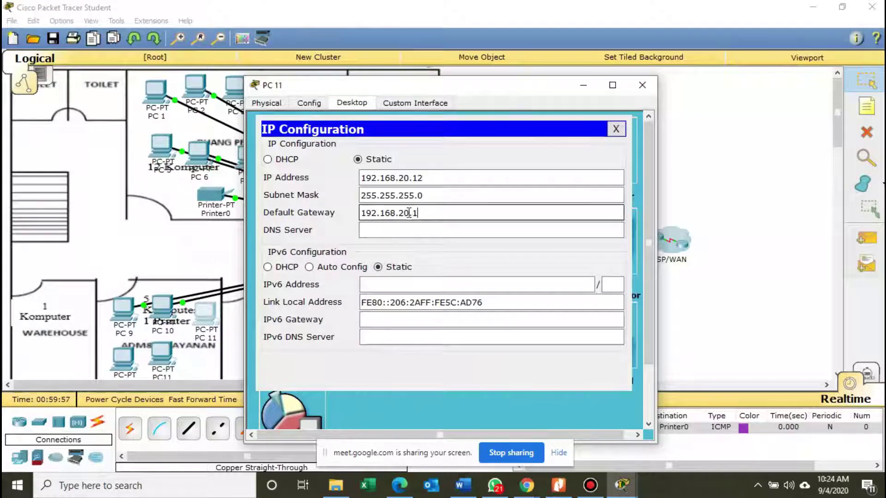
pyautogui.click(616, 129)
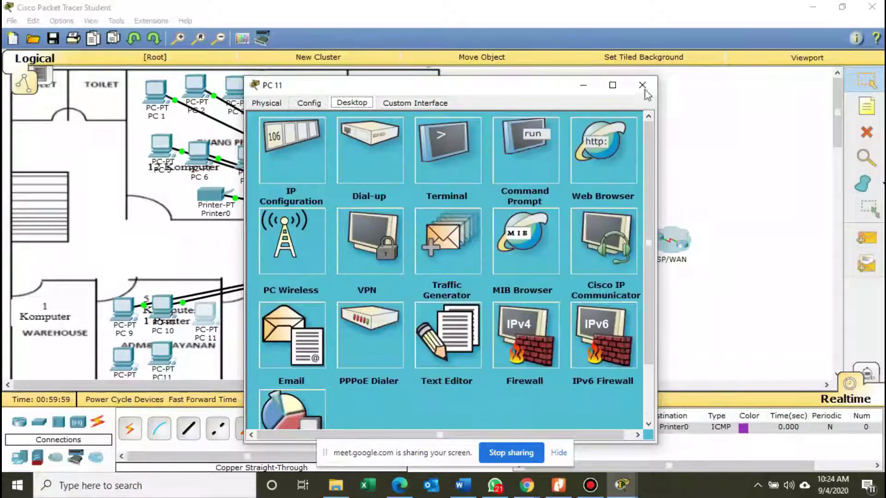
pyautogui.click(642, 86)
pyautogui.click(135, 373)
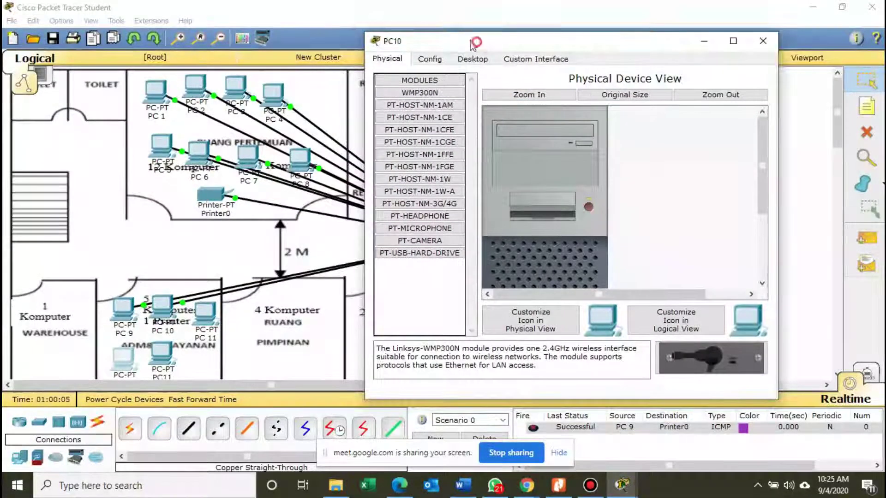
# Rename PC10 to PC 12.
pyautogui.click(423, 64)
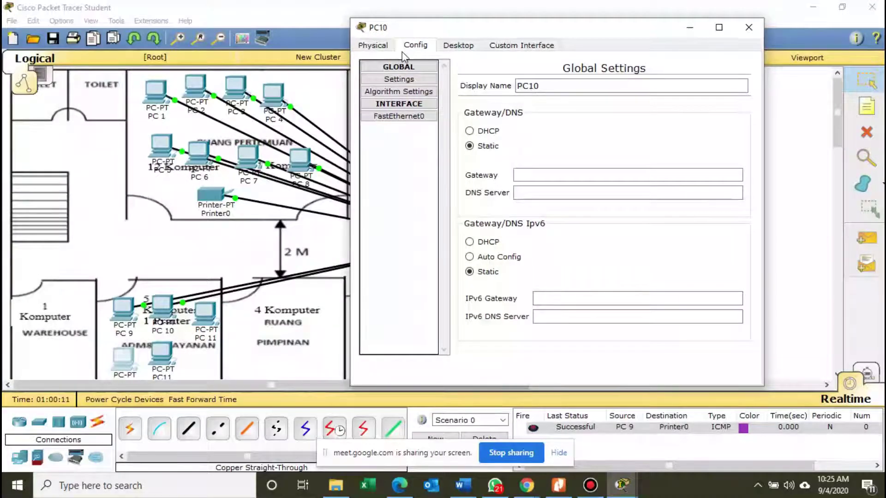
pyautogui.click(607, 87)
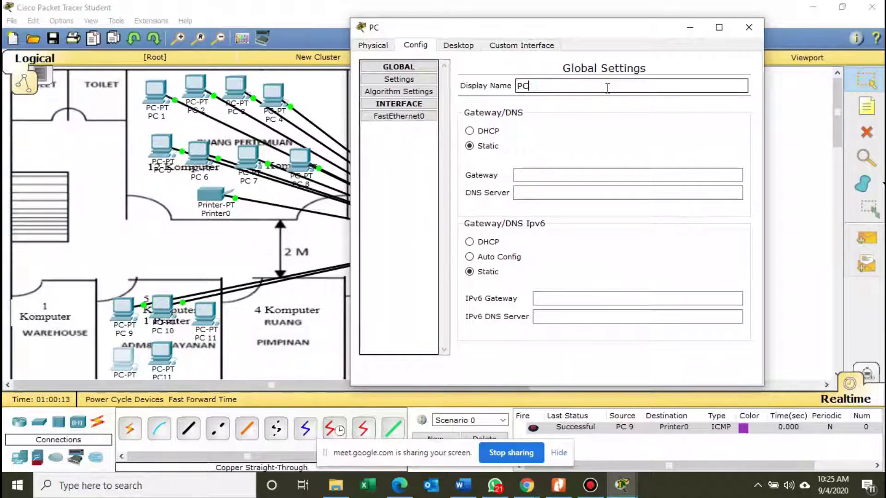
pyautogui.write('2')
# Enter PC 12's IP 192.168.20.13 with mask 255.255.255.0 and a gateway, then close the window.
pyautogui.click(458, 45)
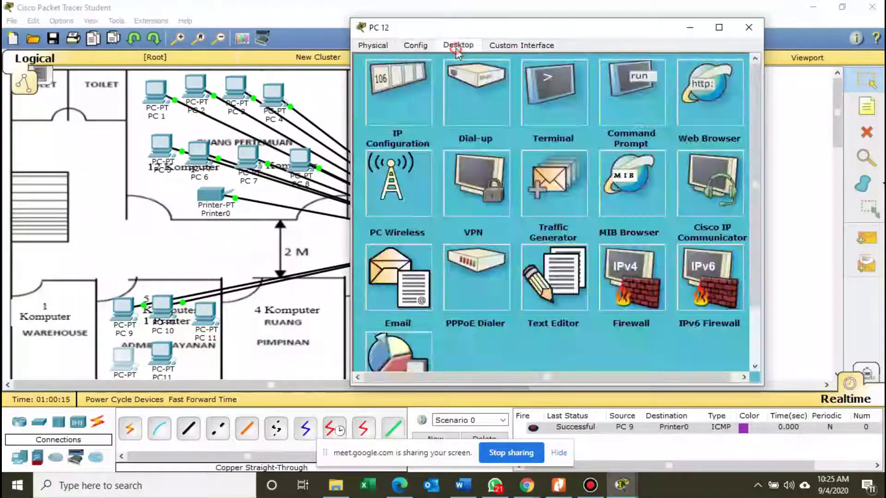
pyautogui.click(403, 135)
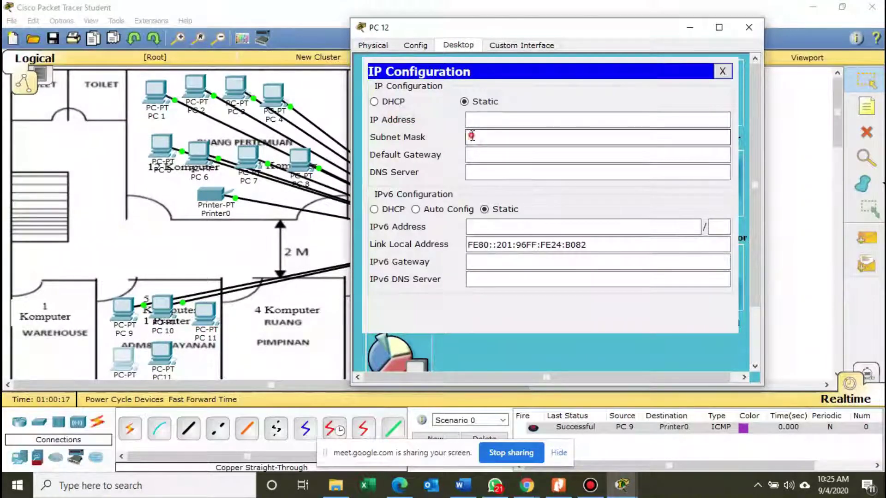
pyautogui.click(477, 121)
pyautogui.write('192.1')
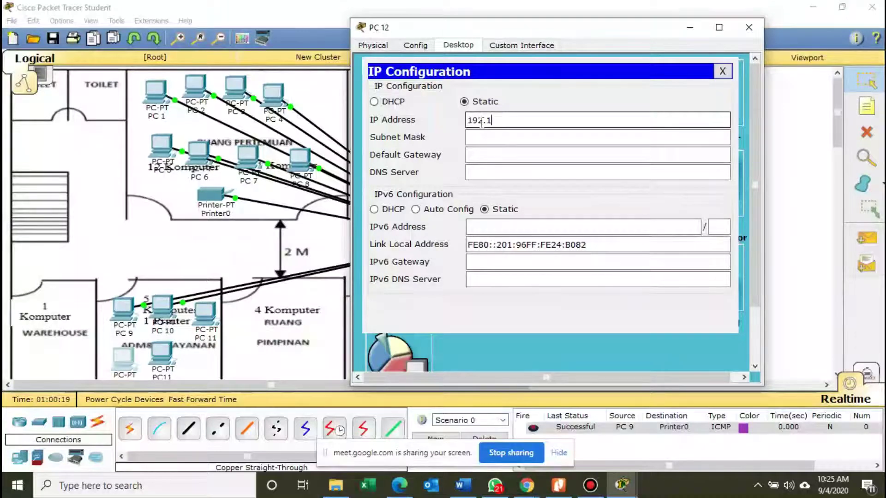
pyautogui.write('68')
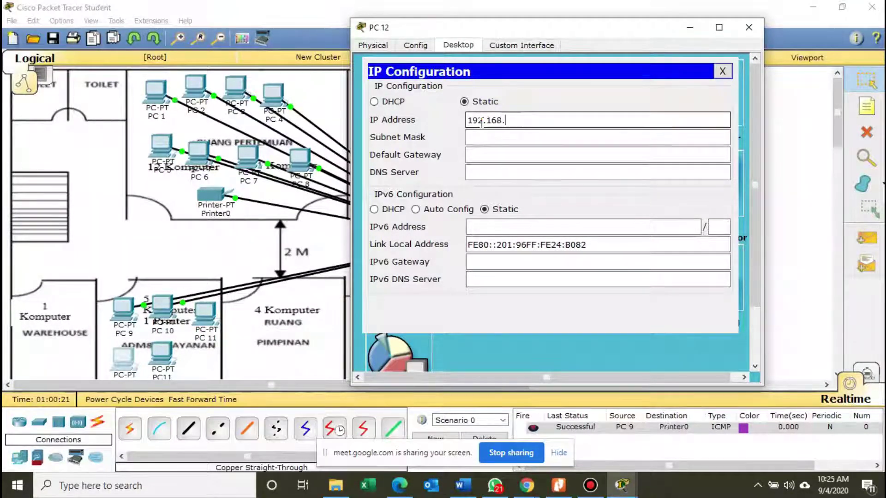
pyautogui.write('.20.')
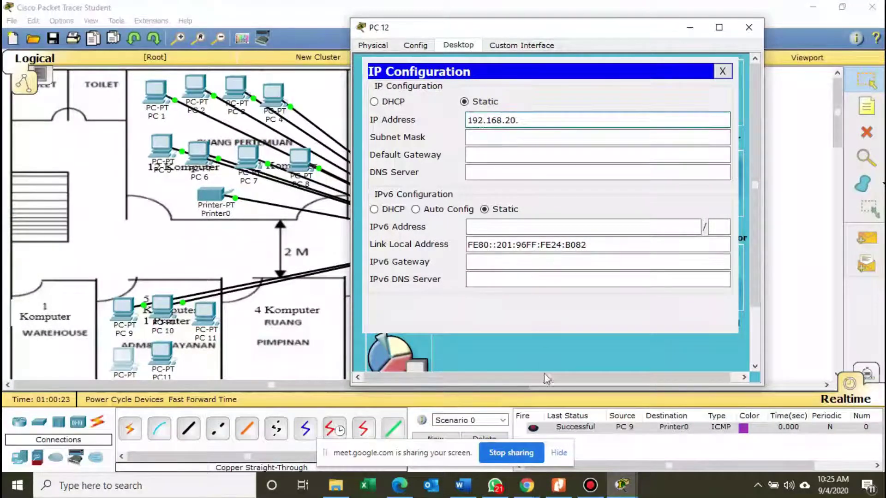
pyautogui.click(525, 489)
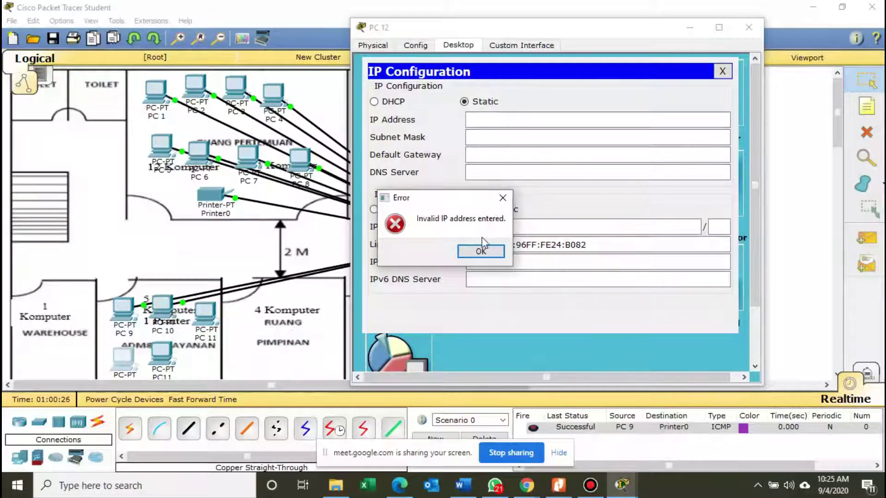
pyautogui.click(481, 249)
pyautogui.click(525, 120)
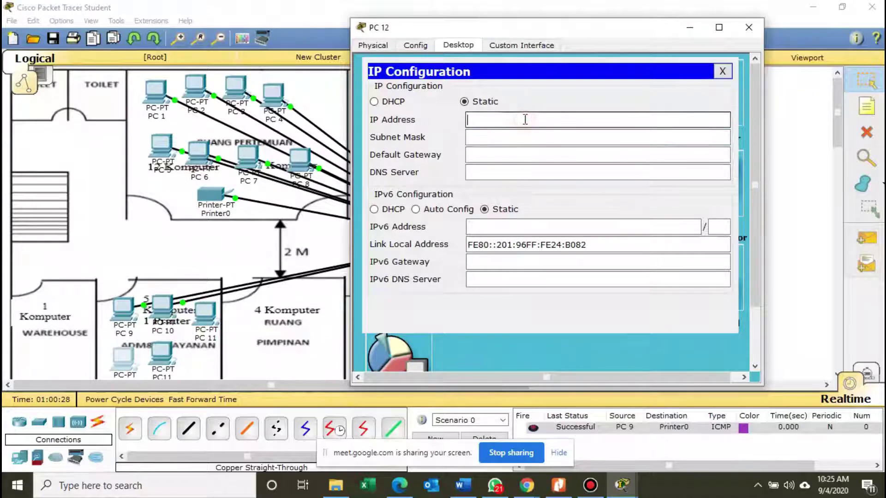
pyautogui.write('192.168.20.13')
pyautogui.press('Tab')
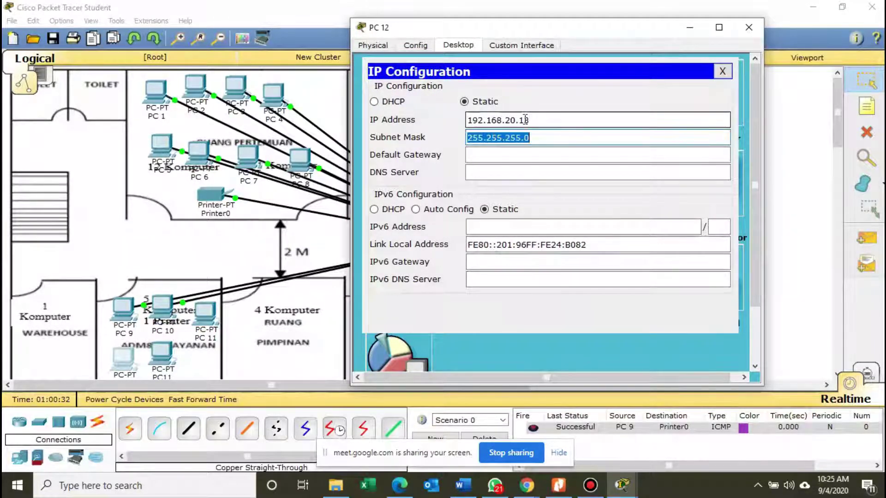
pyautogui.press('Tab')
pyautogui.write('192.168')
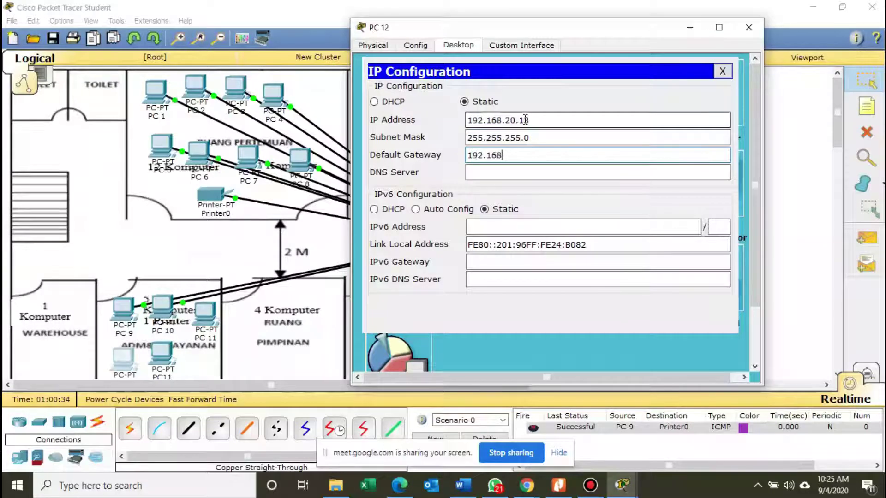
pyautogui.write('.20.13')
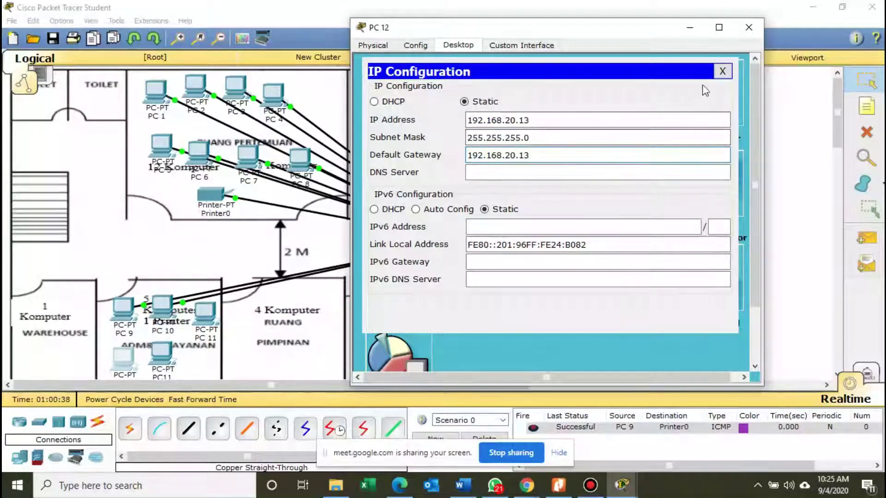
pyautogui.click(743, 33)
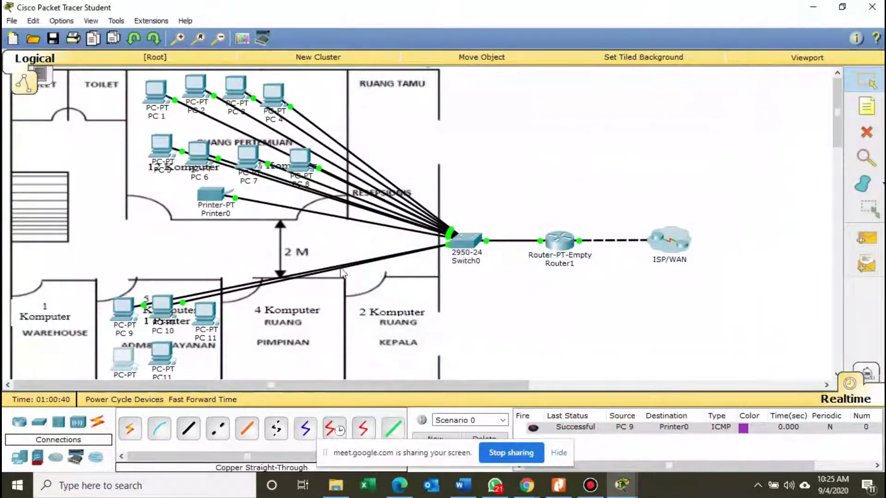
# Check PC 12's gateway in its global settings.
pyautogui.click(165, 354)
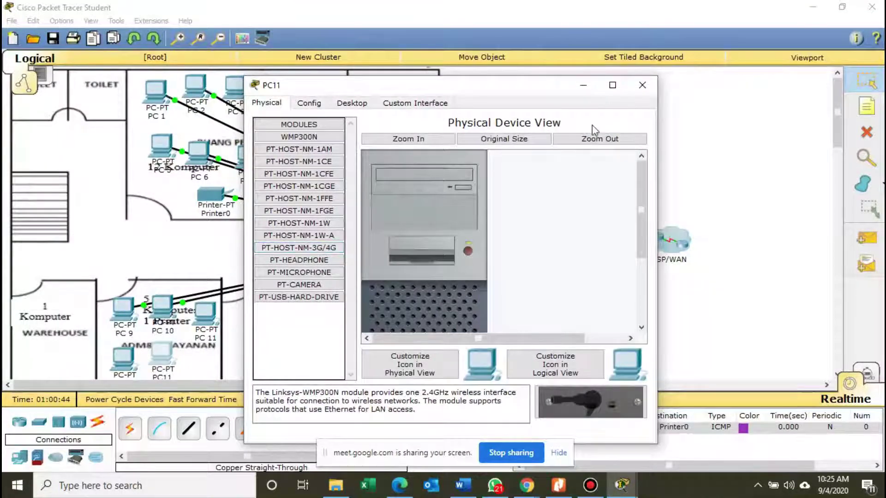
pyautogui.click(642, 85)
pyautogui.click(126, 361)
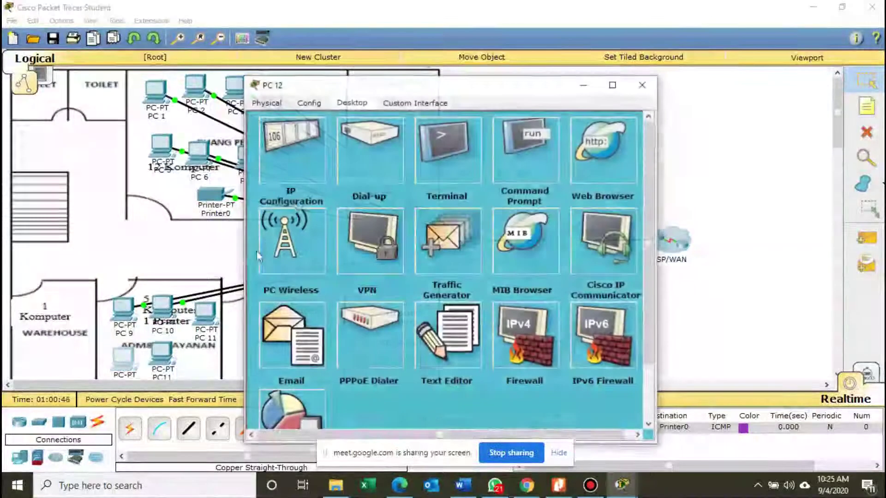
pyautogui.click(276, 103)
pyautogui.click(297, 105)
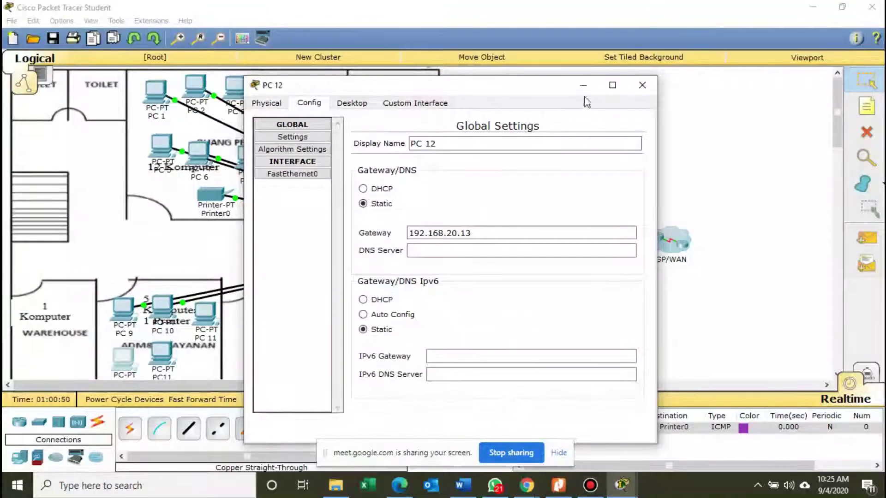
pyautogui.click(642, 85)
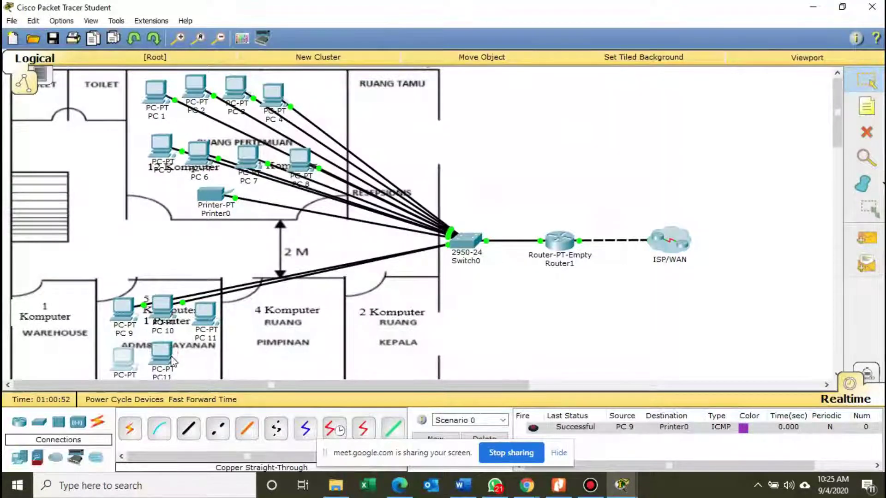
# Change PC11's display name to PC 13.
pyautogui.click(171, 359)
pyautogui.click(310, 103)
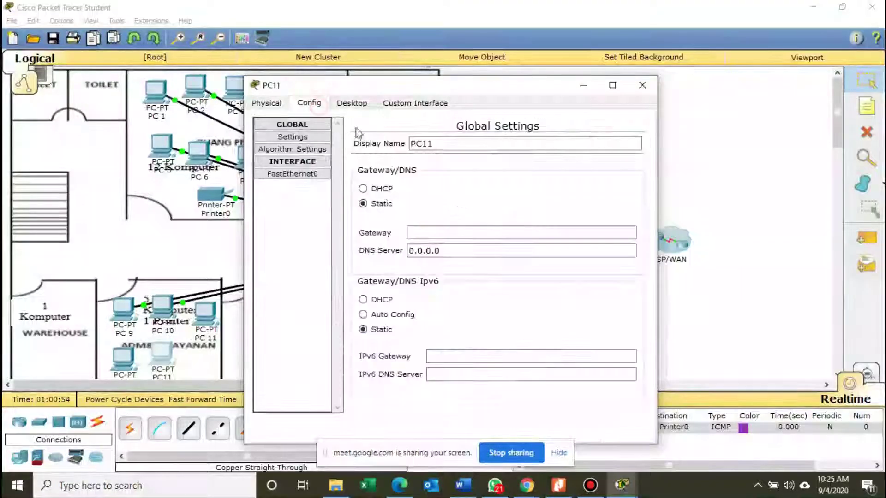
pyautogui.click(440, 147)
pyautogui.write('13')
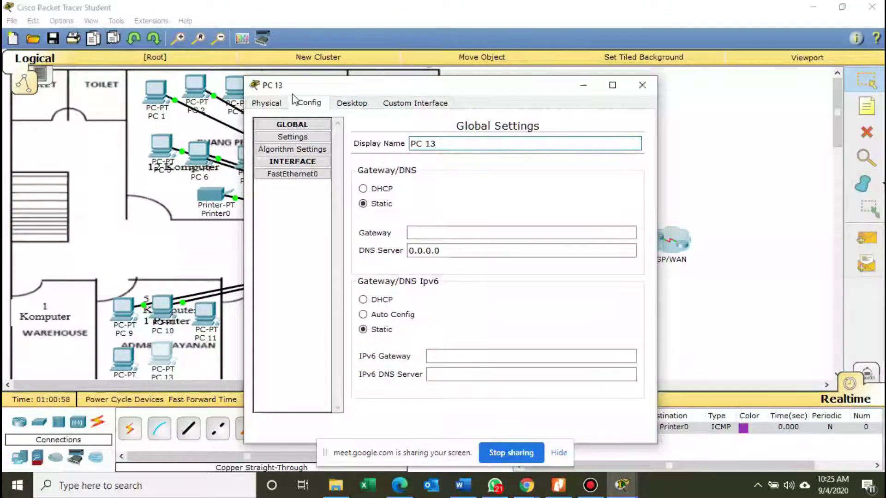
# Give PC 13 IP 192.168.20.14, mask 255.255.255.0 and gateway 192.168.20.1, then close it.
pyautogui.click(348, 103)
pyautogui.click(321, 140)
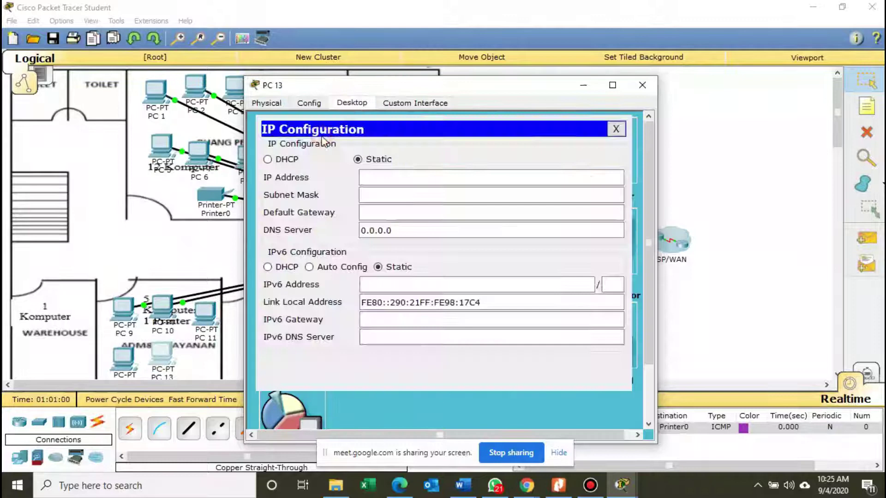
pyautogui.click(394, 178)
pyautogui.write('192.168')
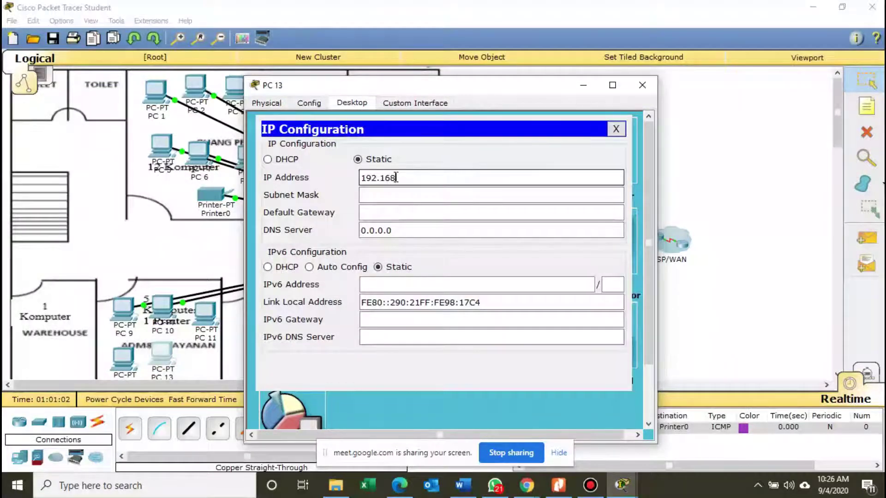
pyautogui.write('.20.14')
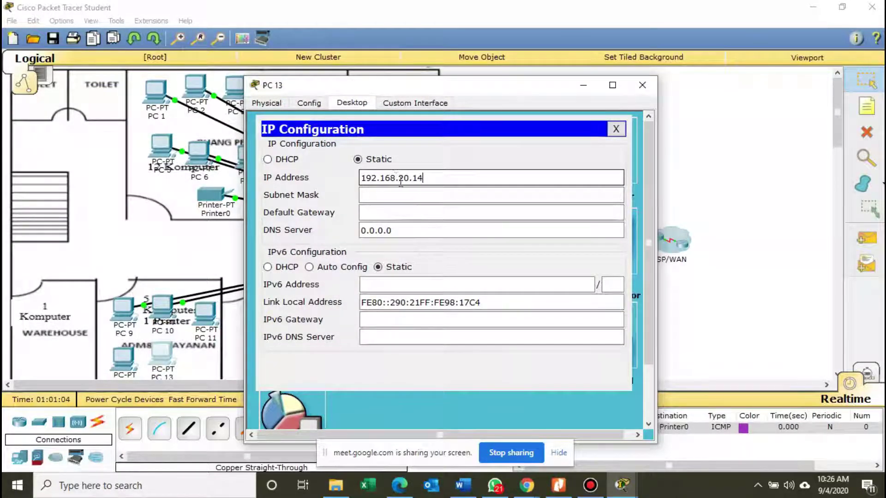
pyautogui.click(431, 195)
pyautogui.click(431, 210)
pyautogui.write('192')
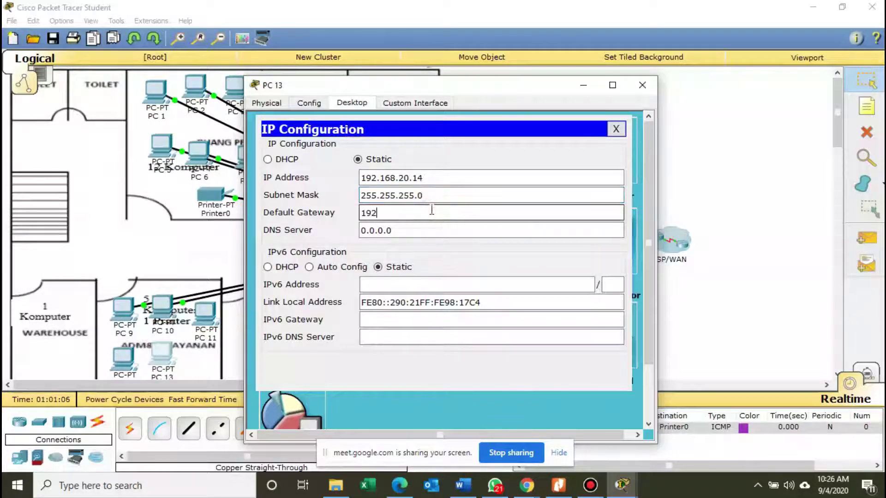
pyautogui.write('.1')
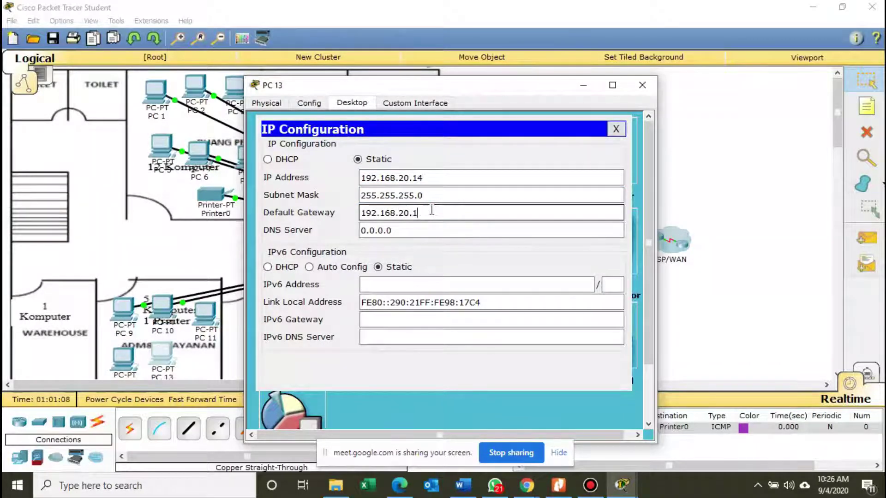
pyautogui.write('68.20.1')
pyautogui.click(616, 129)
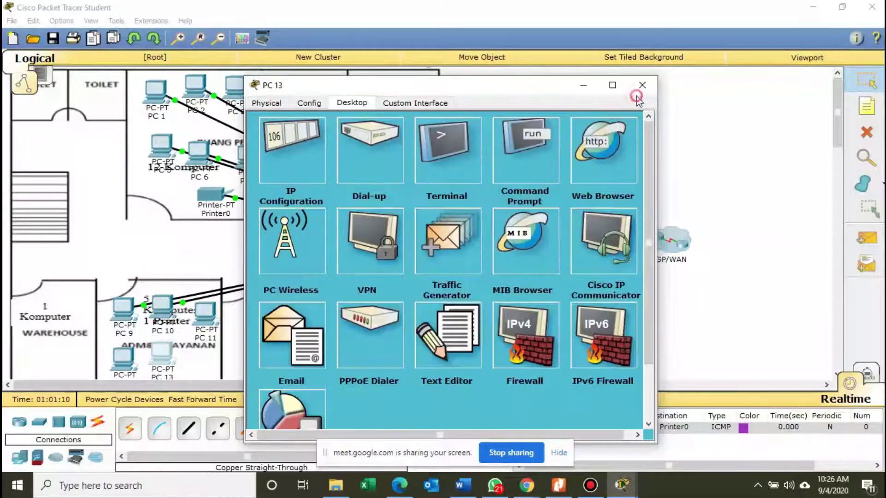
pyautogui.click(641, 86)
# Cable PC 11's FastEthernet0 to Switch0 port FastEthernet0/14 with copper straight-through.
pyautogui.click(188, 429)
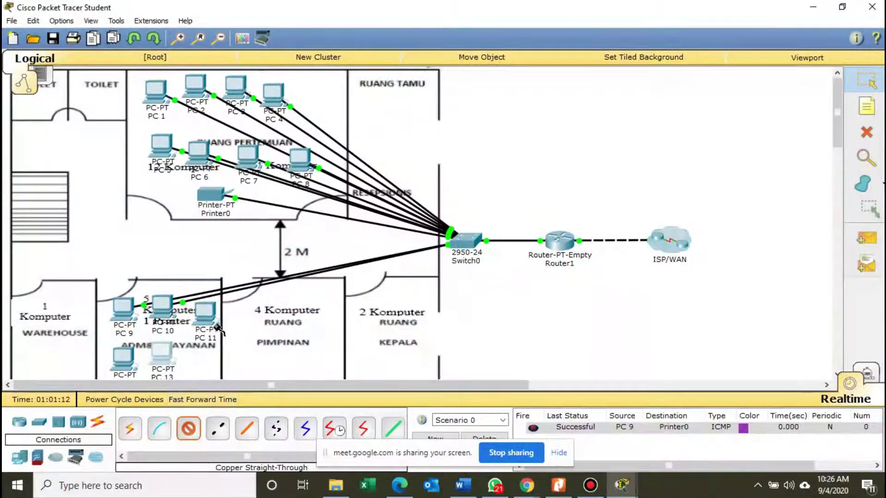
pyautogui.click(217, 327)
pyautogui.click(251, 340)
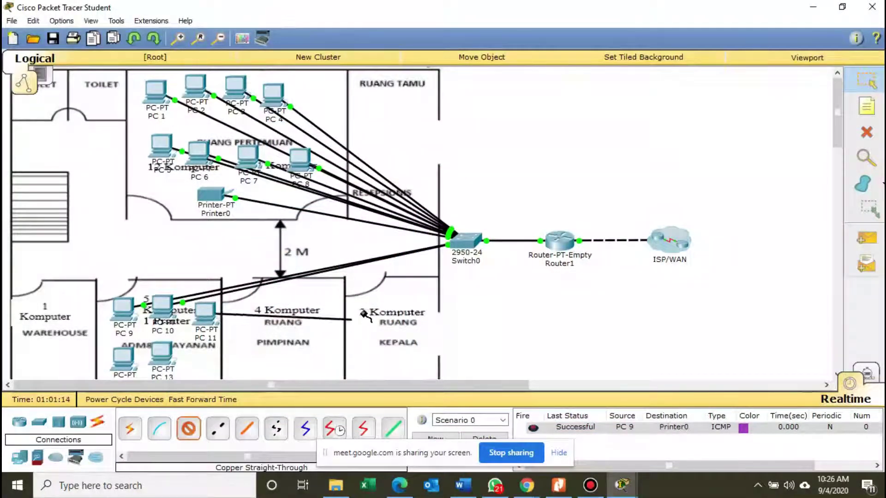
pyautogui.click(466, 240)
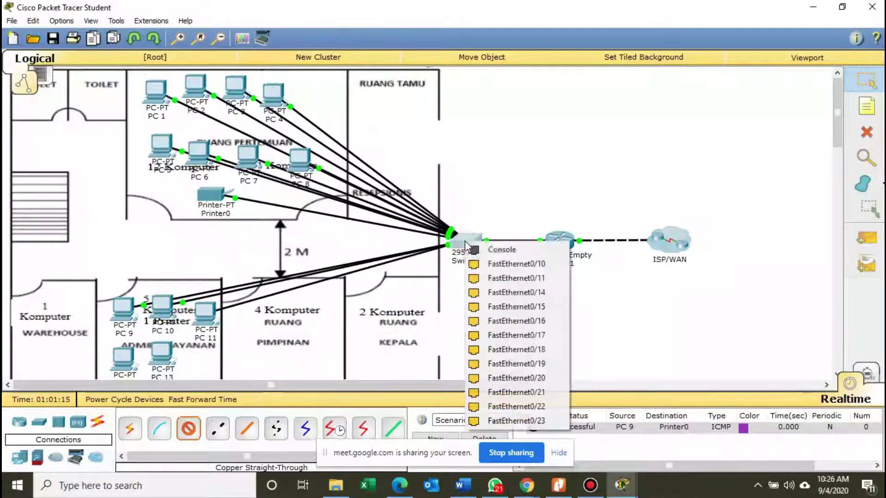
pyautogui.click(529, 293)
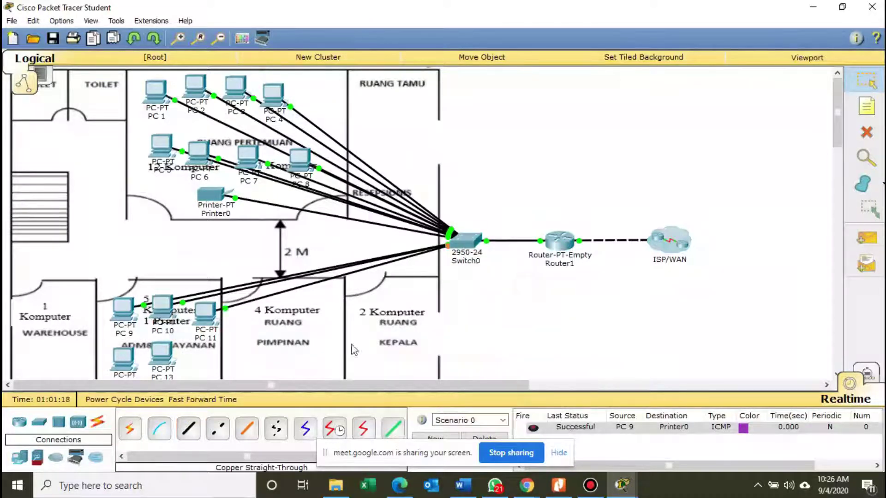
# Cable PC 12 to Switch0 FastEthernet0/15 and reopen PC 13's IP configuration.
pyautogui.click(189, 428)
pyautogui.click(129, 359)
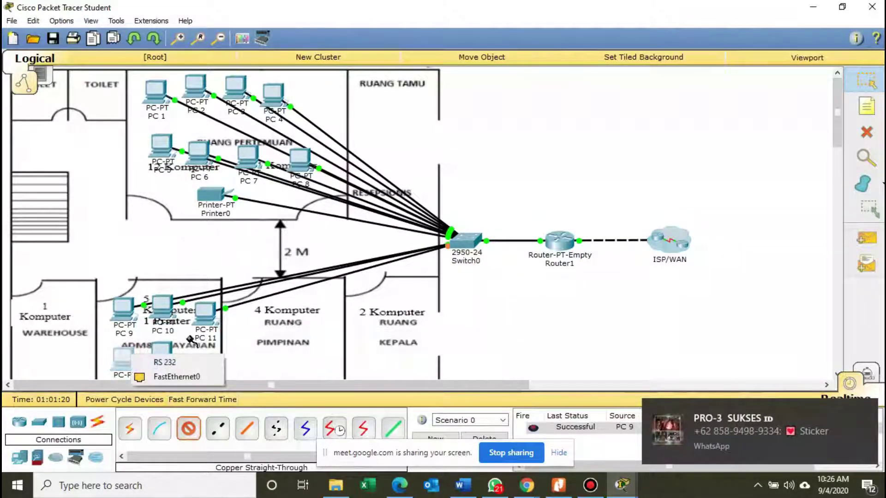
pyautogui.click(213, 377)
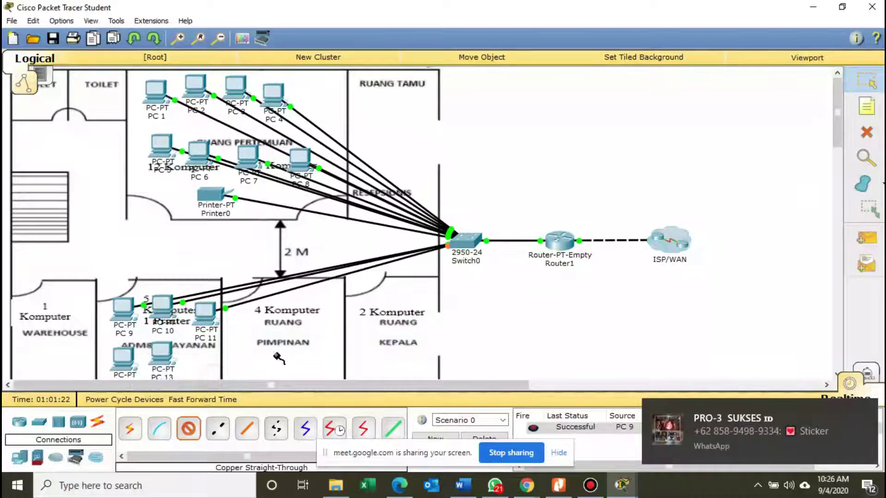
pyautogui.click(467, 245)
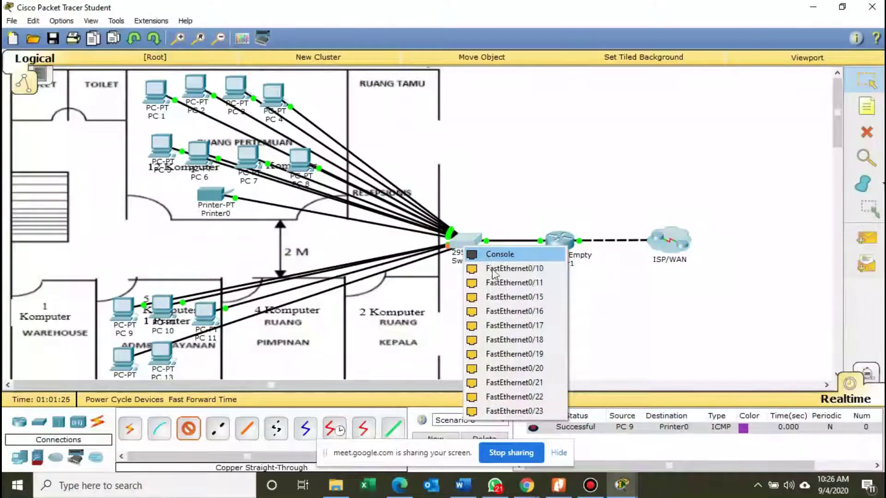
pyautogui.click(502, 297)
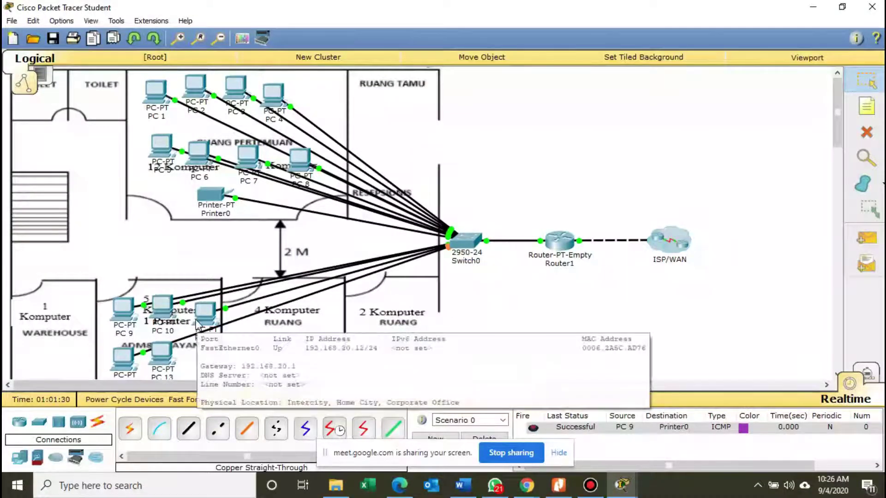
pyautogui.click(158, 364)
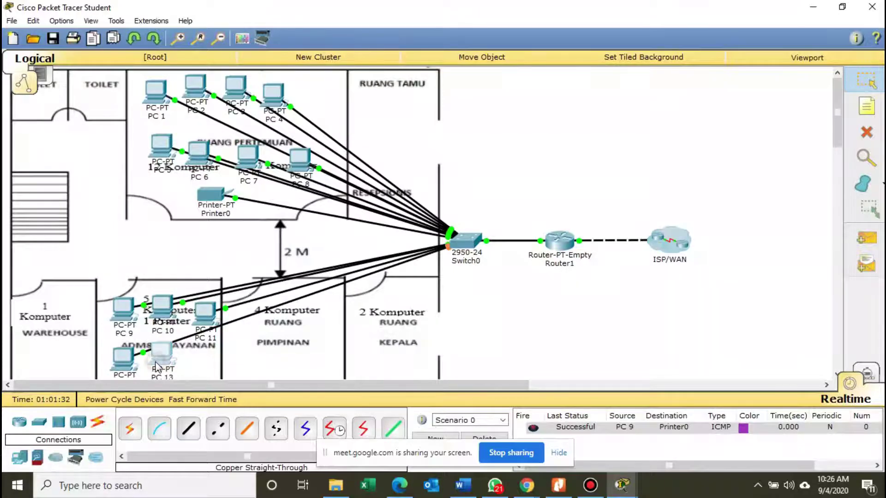
pyautogui.click(304, 137)
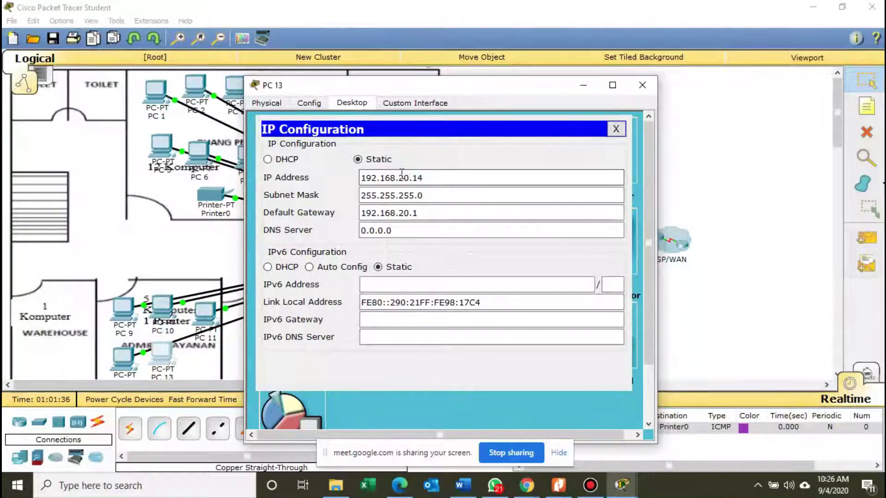
# Correct PC 12's default gateway to 192.168.20.1.
pyautogui.click(642, 85)
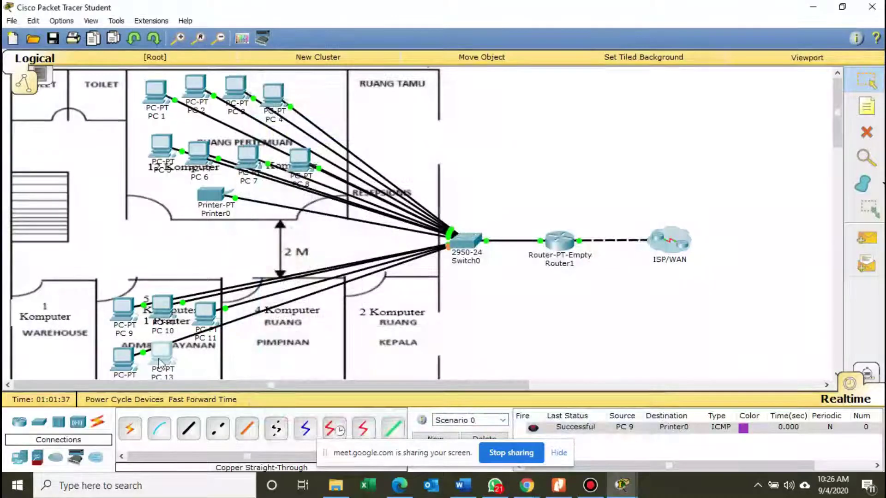
pyautogui.click(123, 358)
pyautogui.click(336, 108)
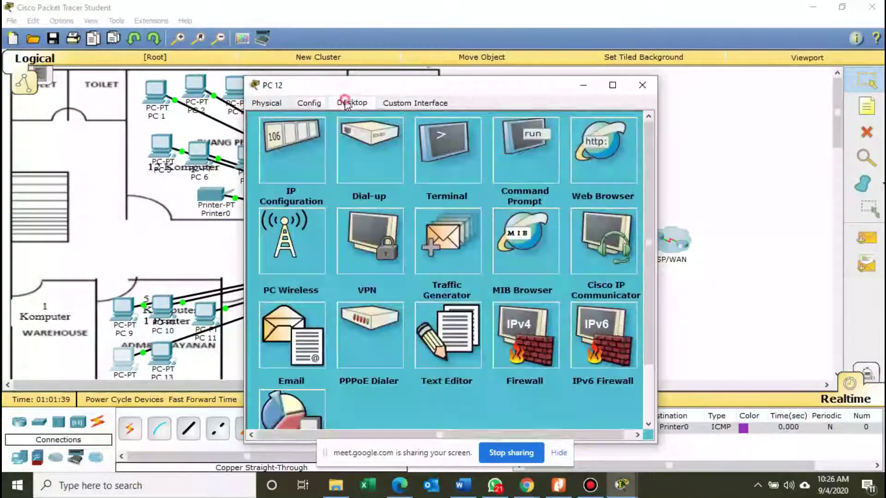
pyautogui.click(311, 129)
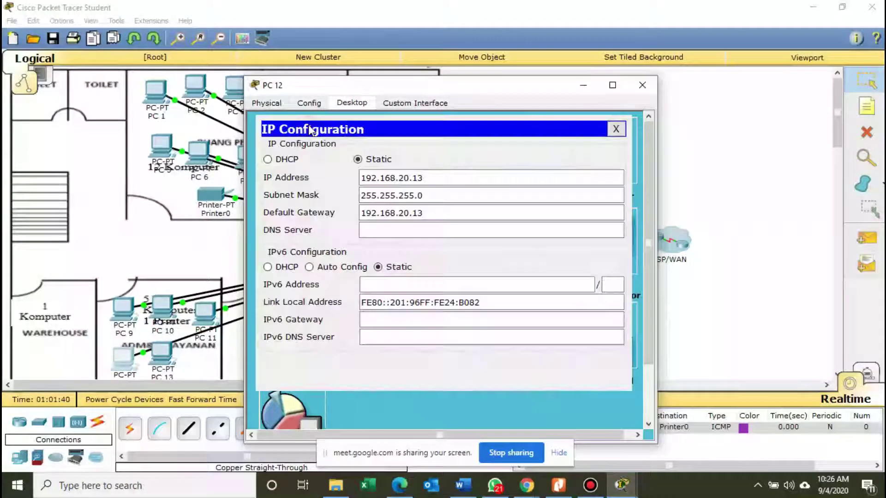
pyautogui.click(428, 214)
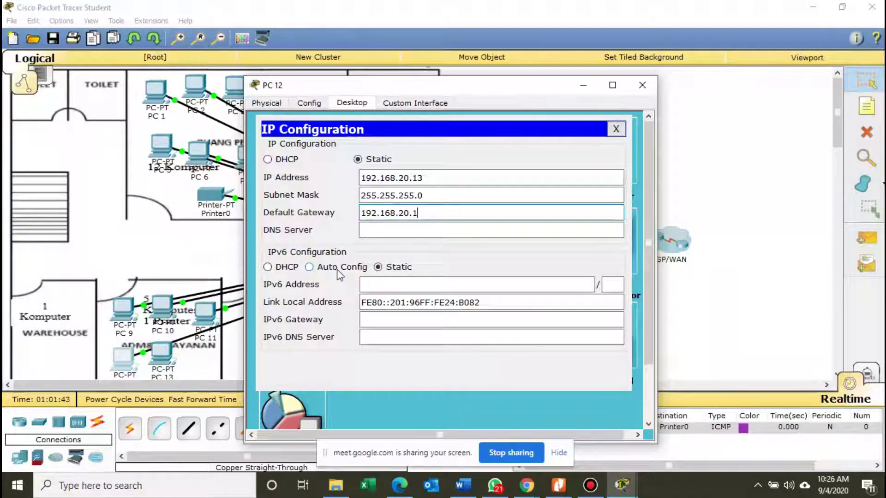
pyautogui.click(641, 85)
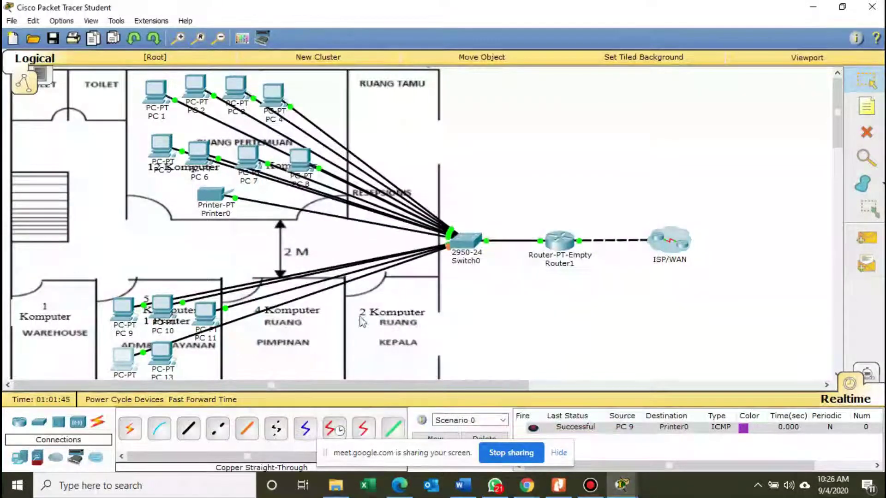
# Cable PC 13's FastEthernet0 to Switch0 port FastEthernet0/16 with copper straight-through.
pyautogui.click(188, 428)
pyautogui.click(164, 356)
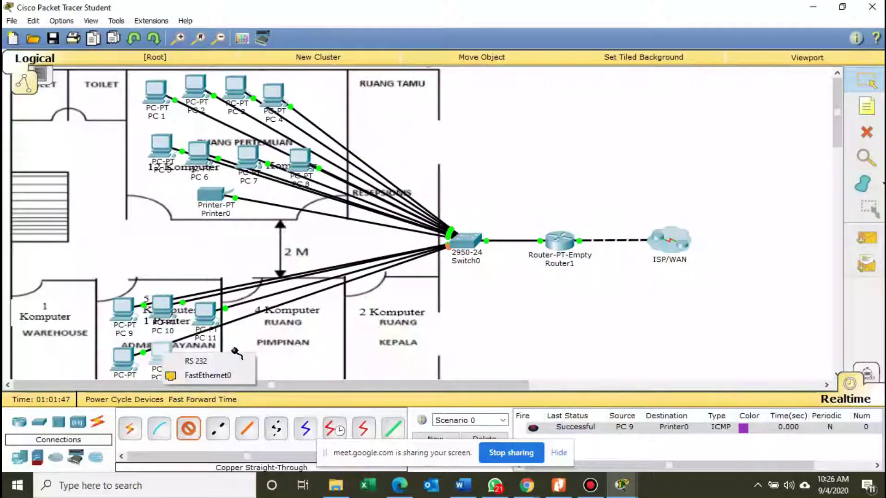
pyautogui.click(207, 373)
pyautogui.click(475, 247)
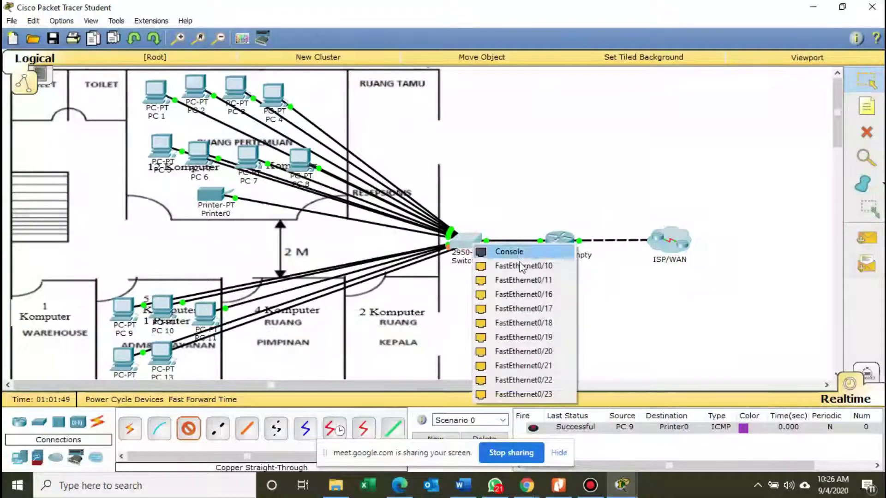
pyautogui.click(526, 295)
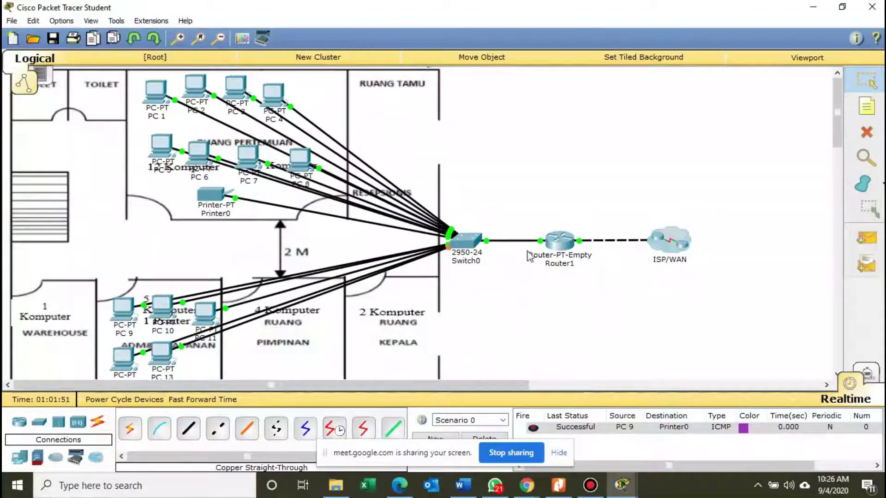
# Delete the earlier PC 9 to Printer0 ping and review the worksheet table.
pyautogui.click(483, 438)
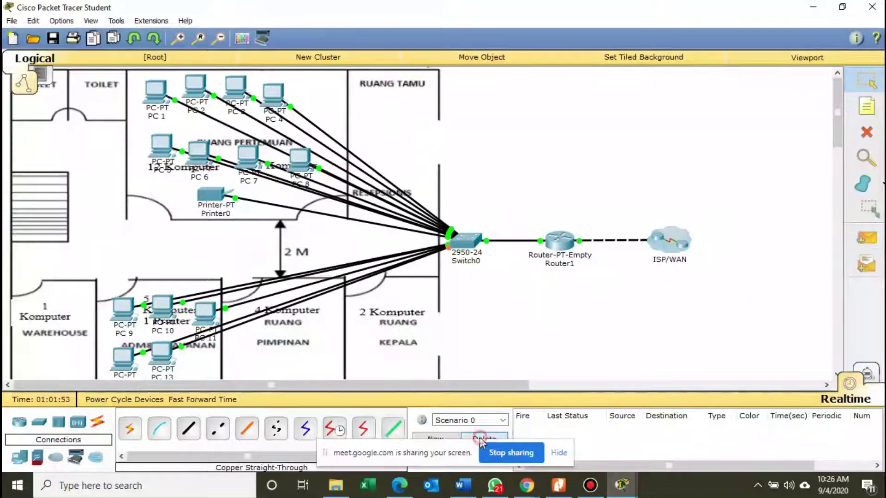
pyautogui.click(558, 485)
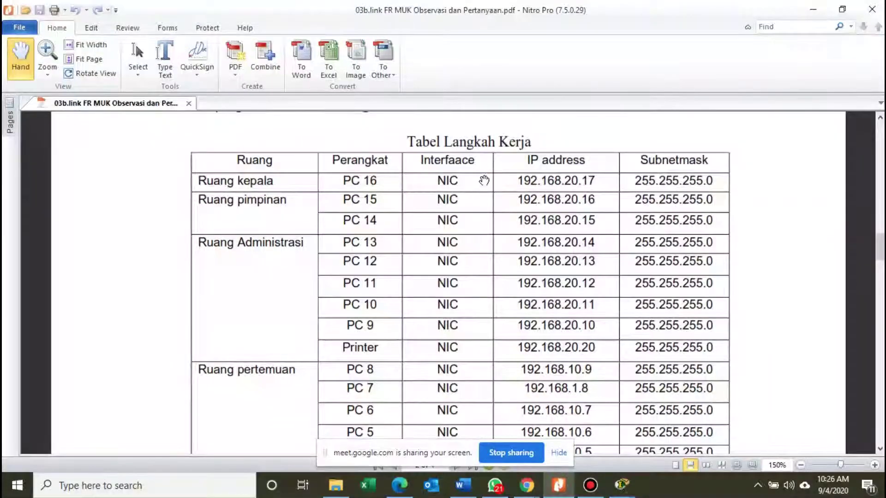
pyautogui.click(818, 7)
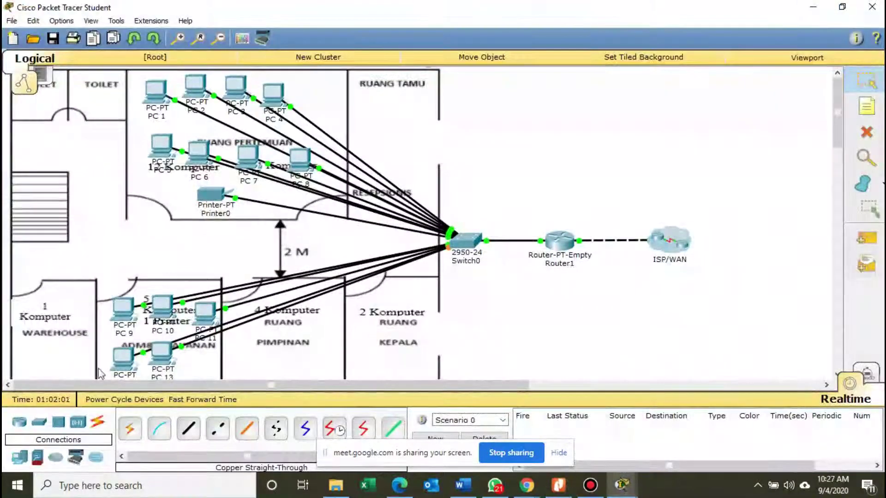
# Place a new printer from End Devices in the admin room.
pyautogui.click(19, 457)
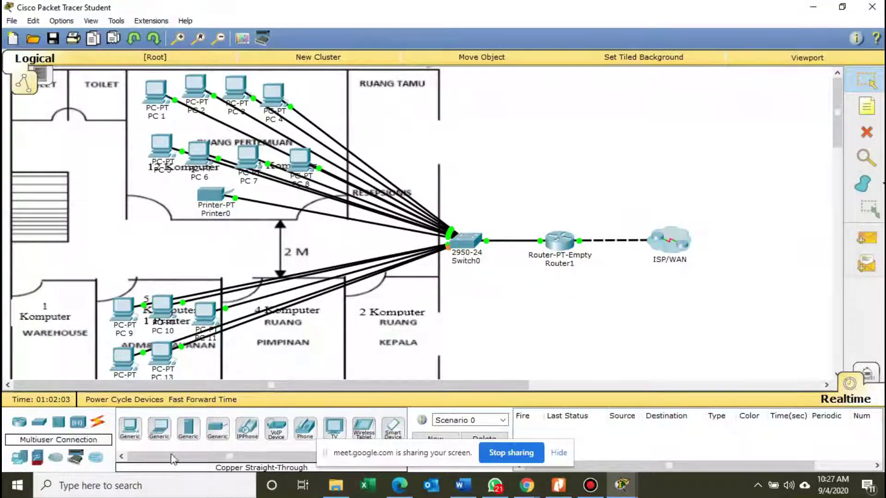
pyautogui.click(217, 427)
pyautogui.click(201, 360)
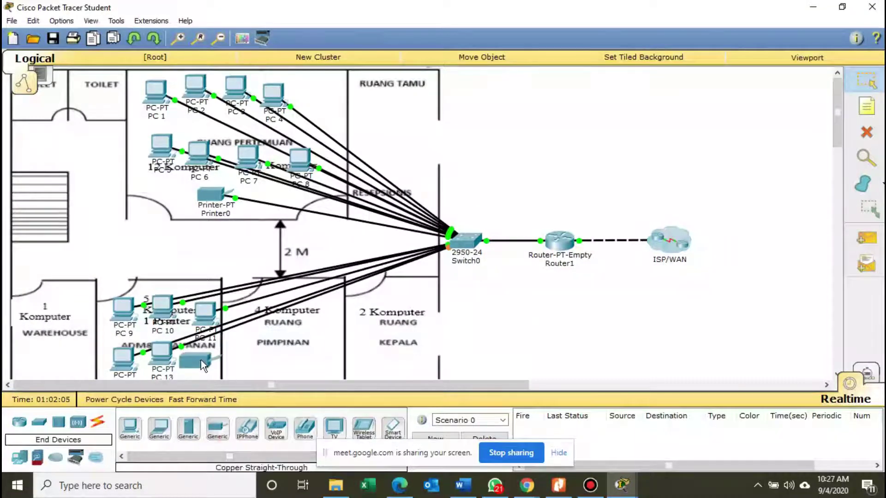
pyautogui.click(201, 369)
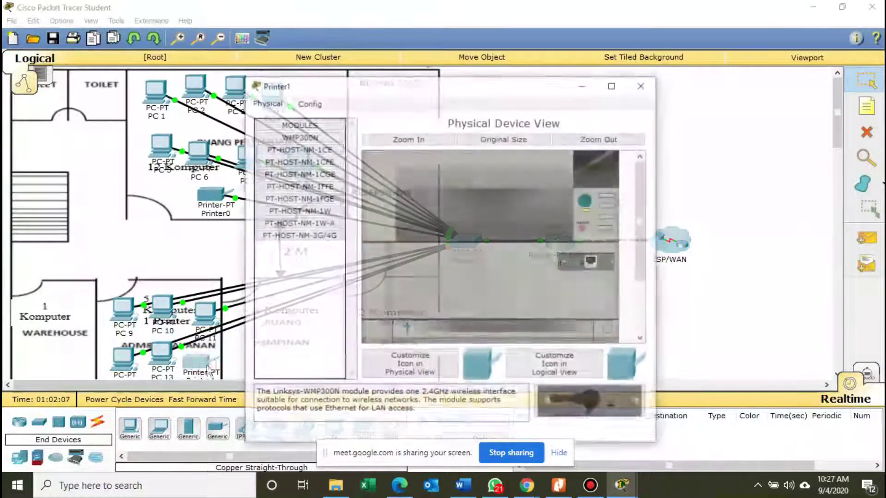
# Give Printer1 gateway 192.168.20.1, IP 192.168.20.20 and mask 255.255.255.0.
pyautogui.click(307, 103)
pyautogui.click(434, 220)
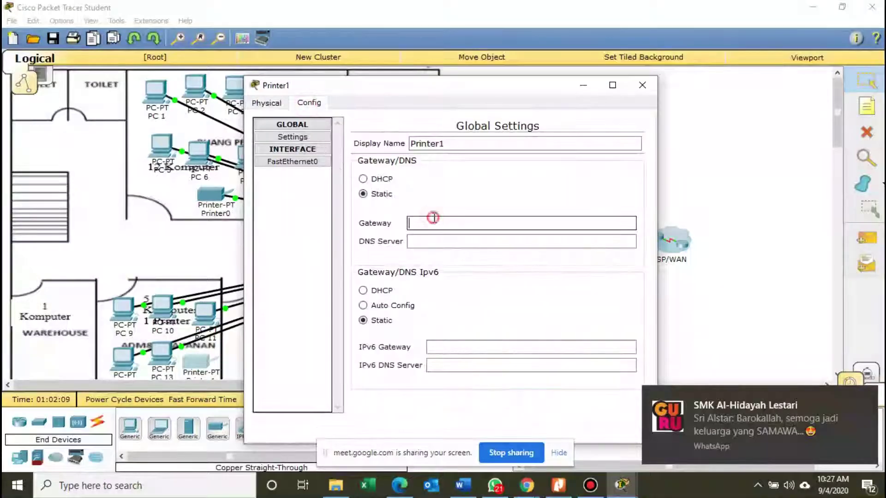
pyautogui.write('192.168')
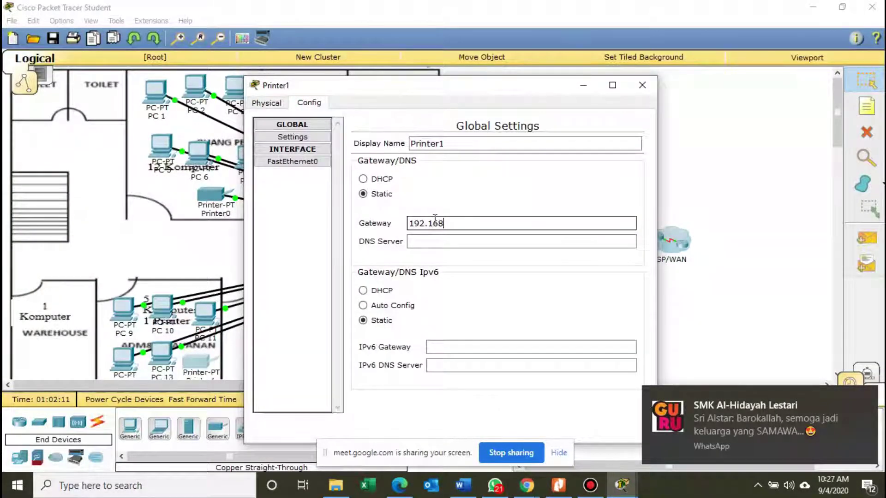
pyautogui.write('.20.1')
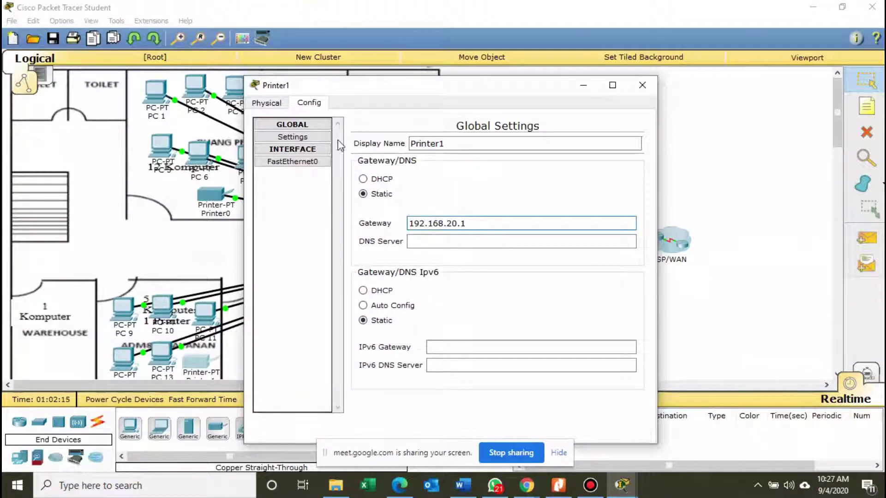
pyautogui.click(295, 161)
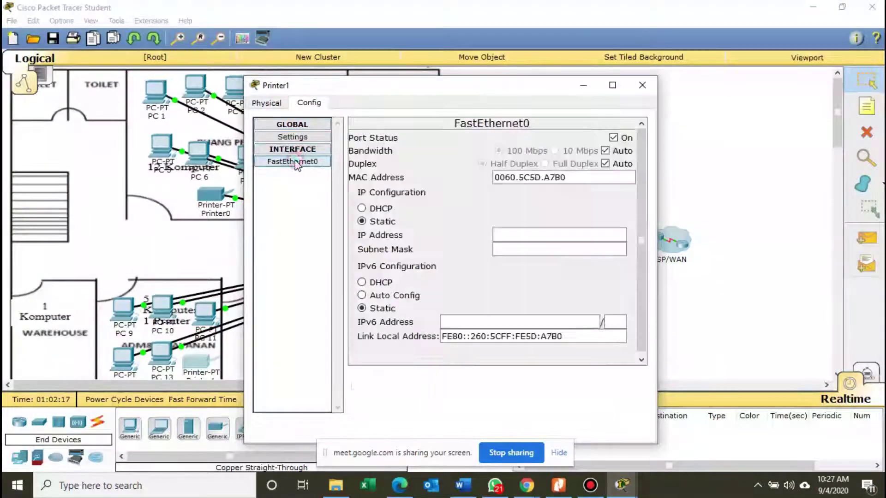
pyautogui.click(500, 235)
pyautogui.write('192')
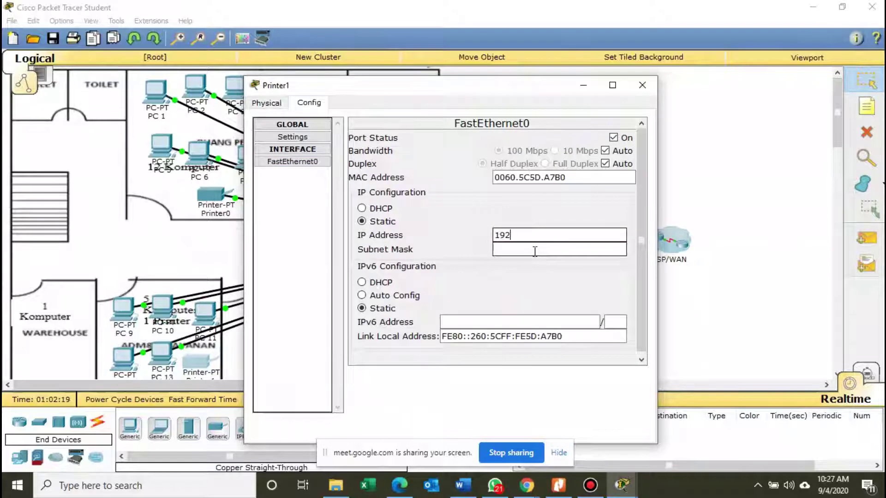
pyautogui.write('.168.20.')
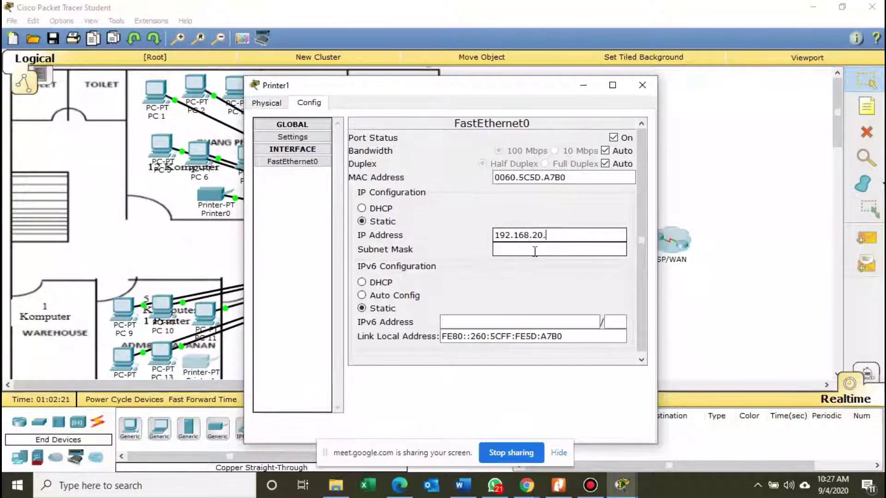
pyautogui.write('20')
pyautogui.click(535, 252)
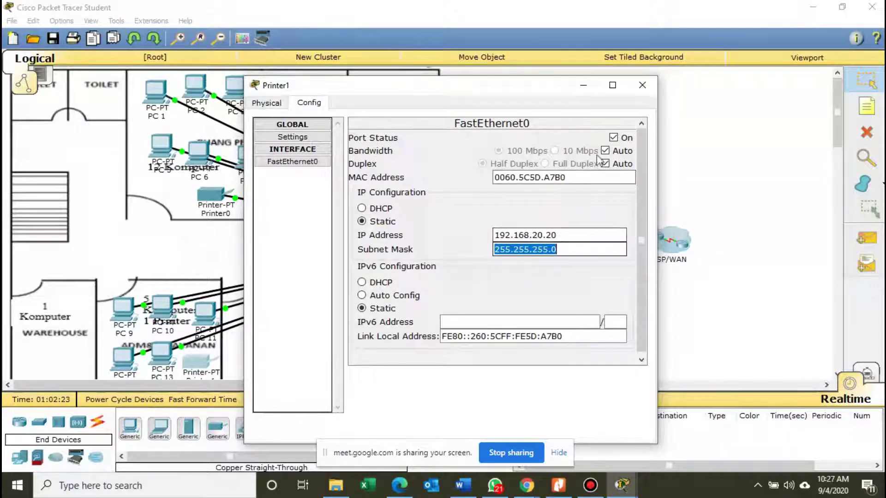
pyautogui.click(642, 85)
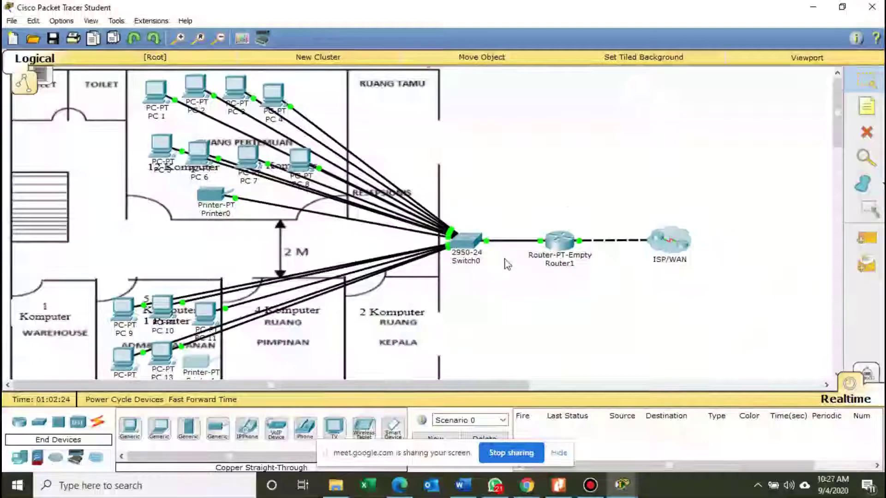
# Cable Printer1's FastEthernet0 to Switch0 port FastEthernet0/17 with copper straight-through.
pyautogui.click(98, 422)
pyautogui.click(188, 428)
pyautogui.click(202, 365)
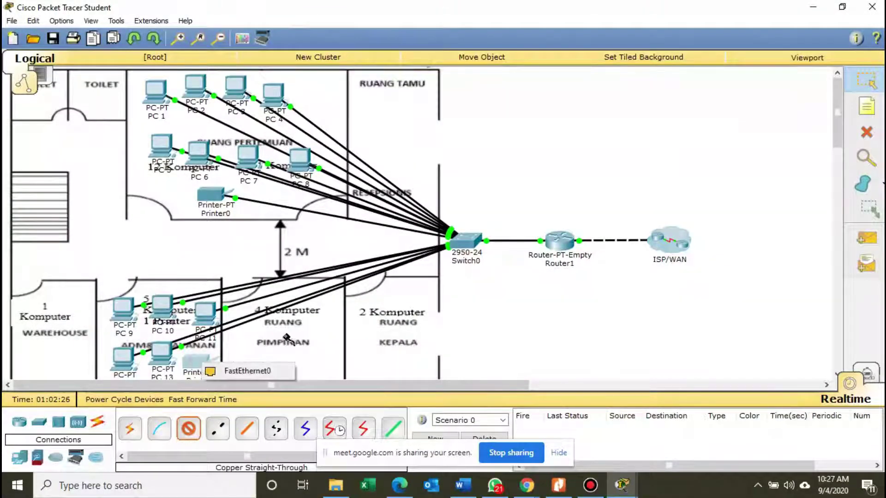
pyautogui.click(252, 370)
pyautogui.click(462, 246)
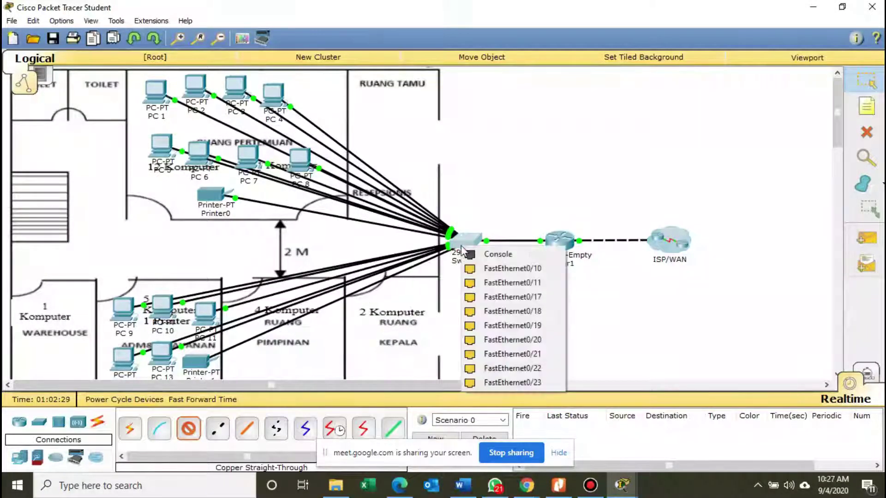
pyautogui.click(493, 298)
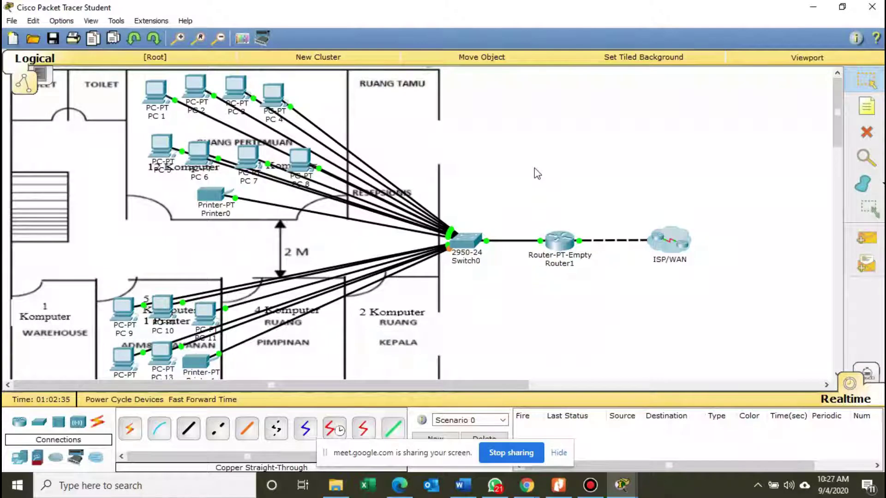
# Send simple pings from PC 9 to PC 10 and twice from PC 10 to Printer1.
pyautogui.click(866, 239)
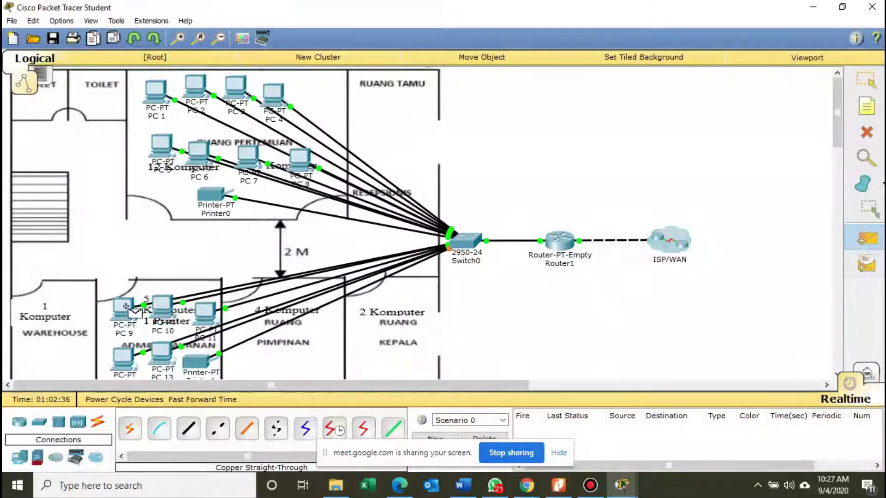
pyautogui.click(159, 315)
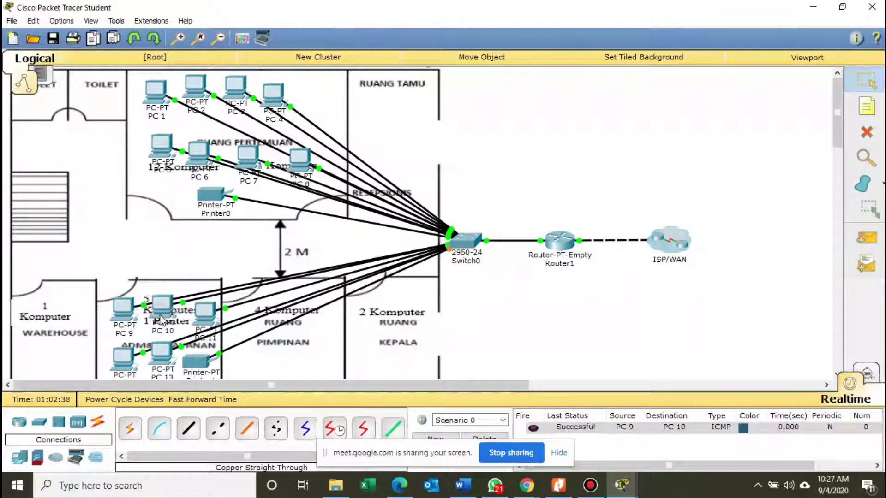
pyautogui.click(865, 238)
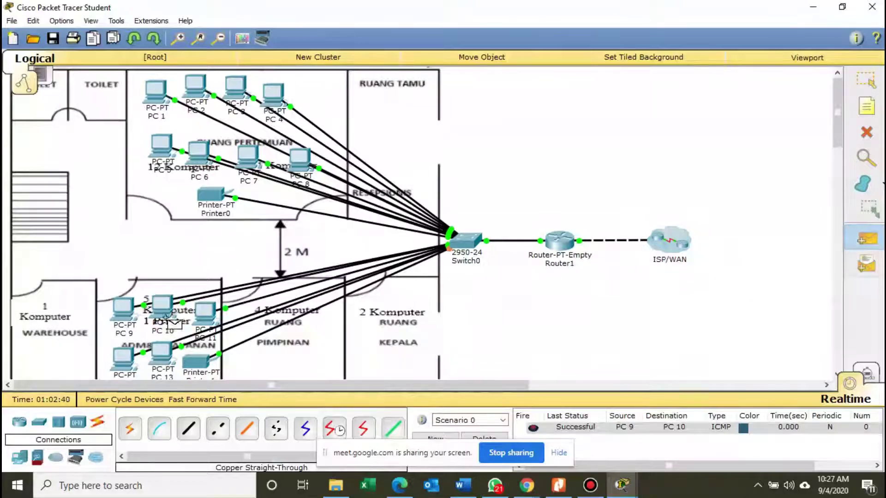
pyautogui.click(170, 318)
pyautogui.click(196, 364)
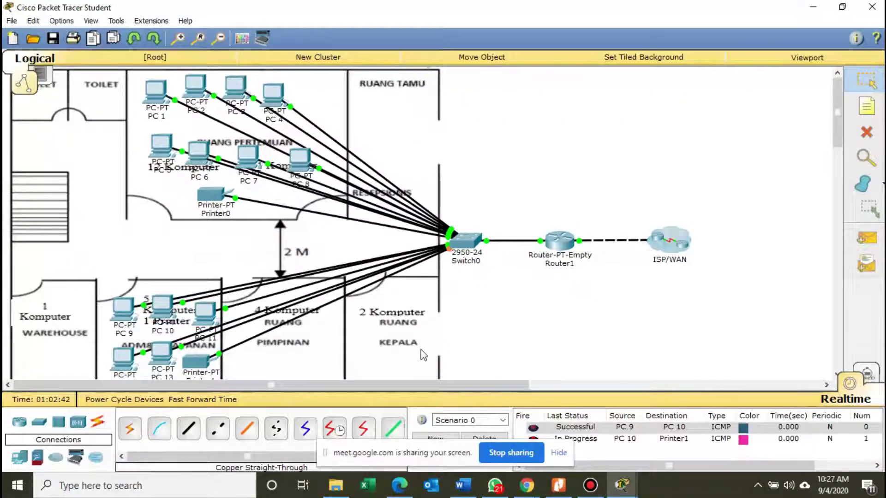
pyautogui.click(866, 239)
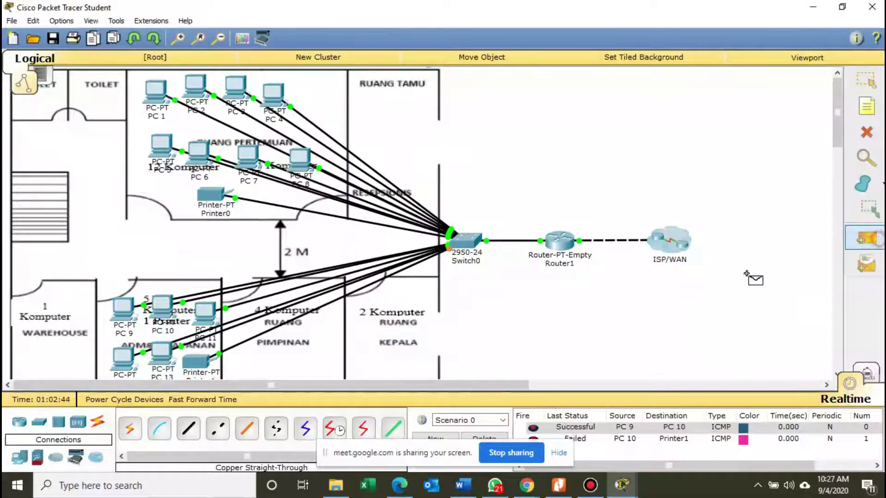
pyautogui.click(170, 313)
pyautogui.click(193, 363)
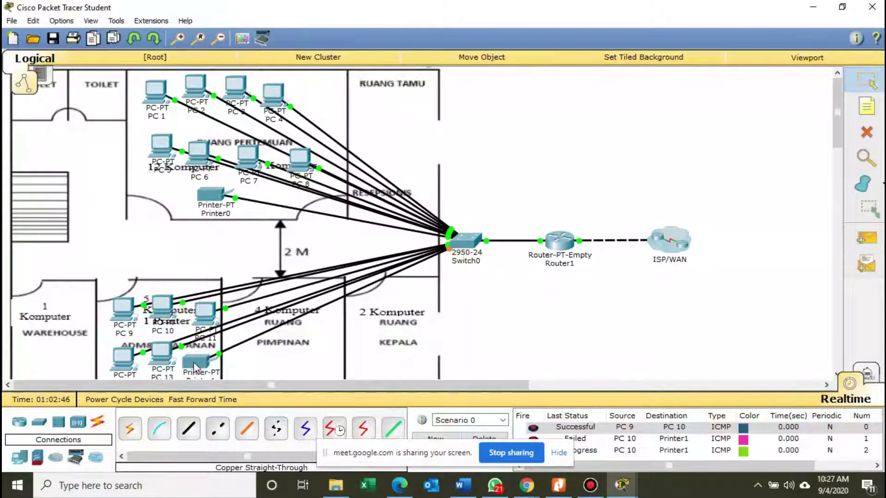
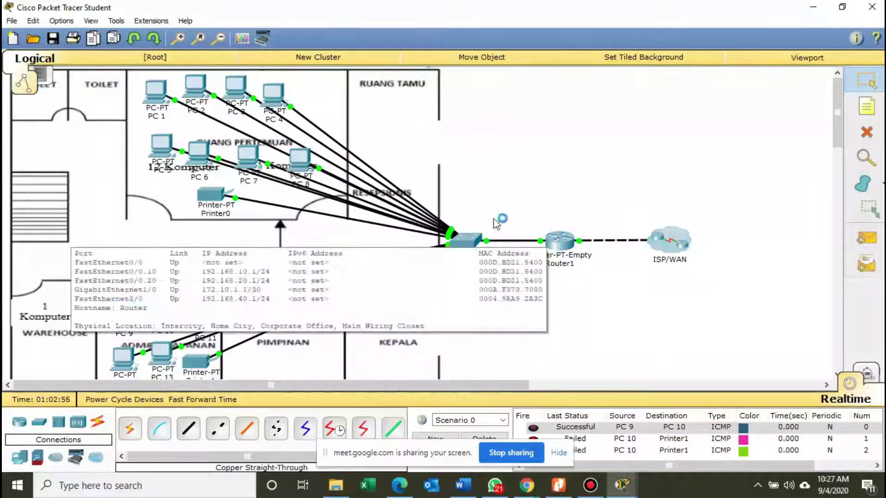
# Check the PDF work table, then place two Generic PCs side by side in Ruang Pimpinan.
pyautogui.click(558, 485)
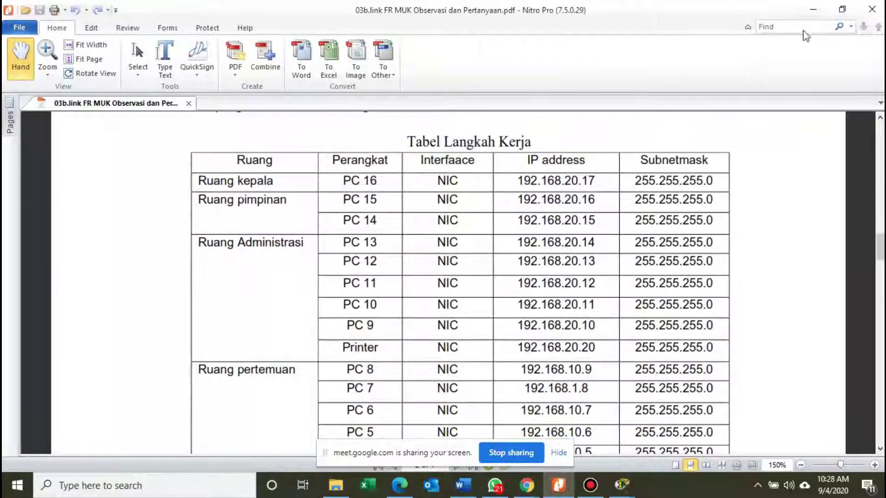
pyautogui.click(819, 10)
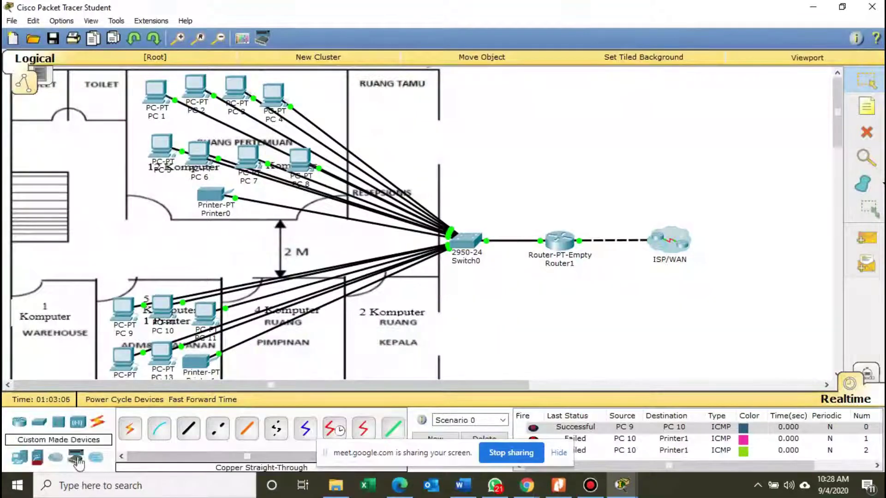
pyautogui.click(30, 450)
pyautogui.click(130, 426)
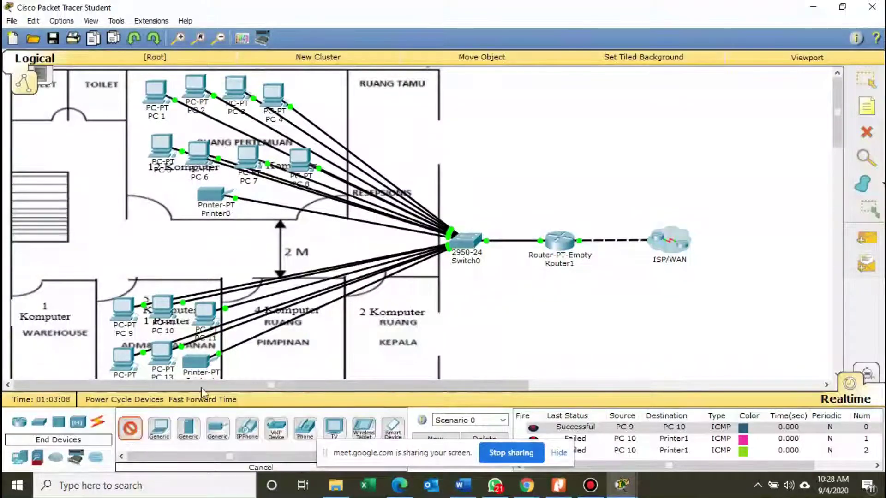
pyautogui.click(271, 336)
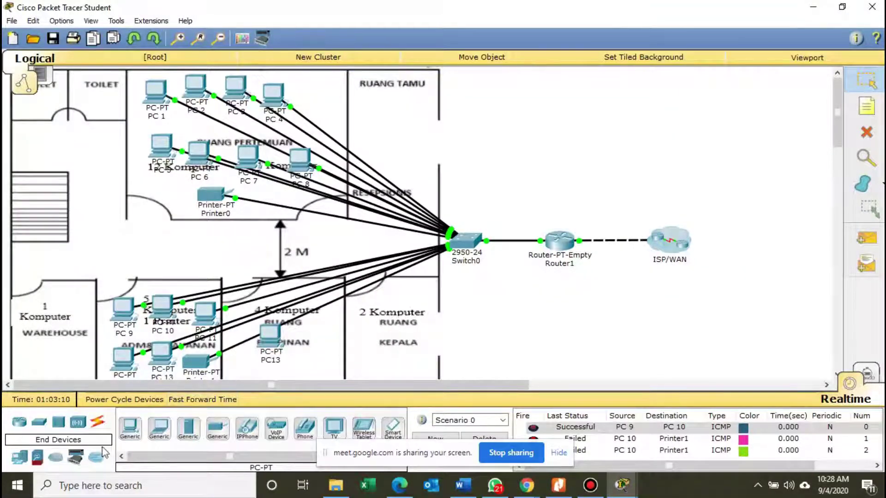
pyautogui.click(129, 432)
pyautogui.click(304, 337)
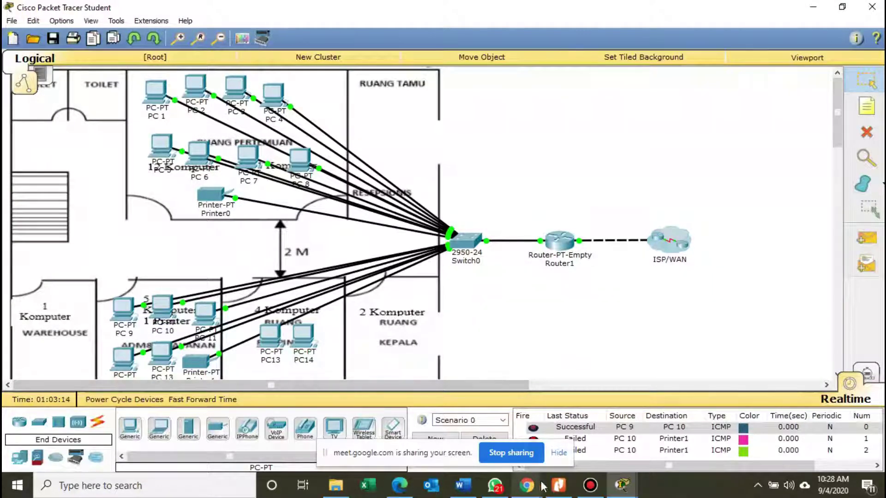
# Check the PDF address table and open PC13's settings.
pyautogui.click(564, 488)
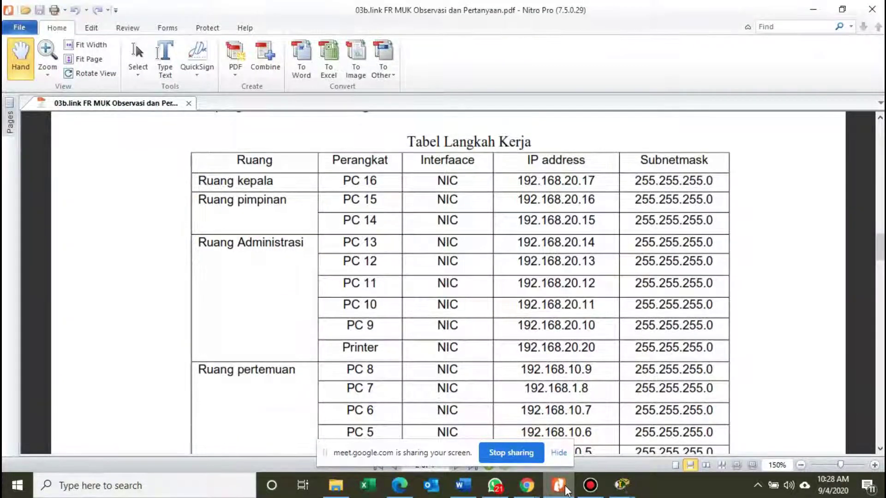
pyautogui.click(565, 488)
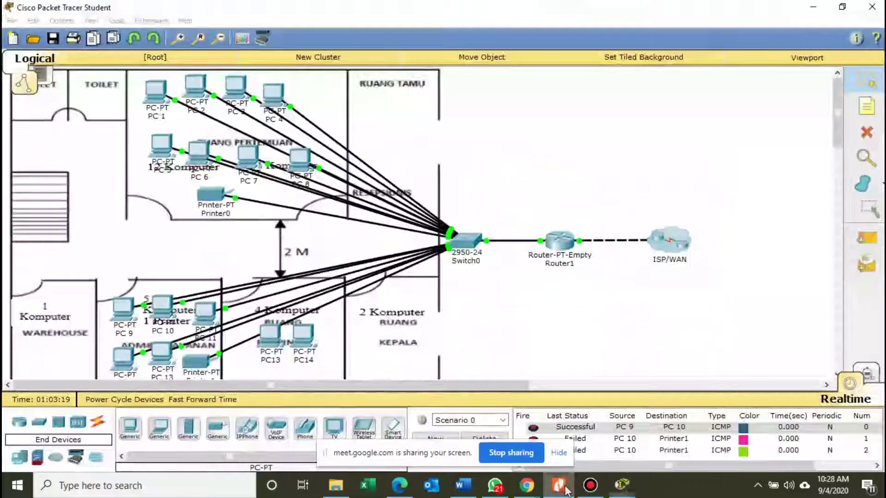
pyautogui.click(275, 352)
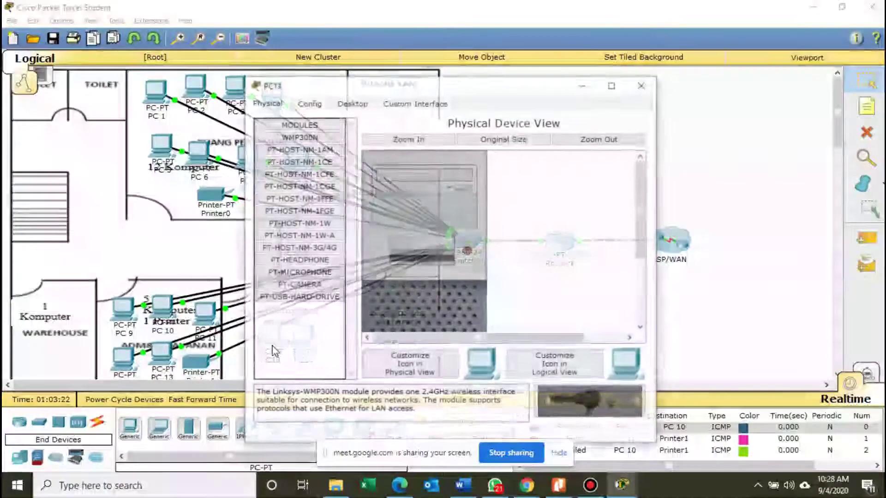
# Rename PC13 to PC 15 and check the PDF address table.
pyautogui.click(311, 102)
pyautogui.click(450, 144)
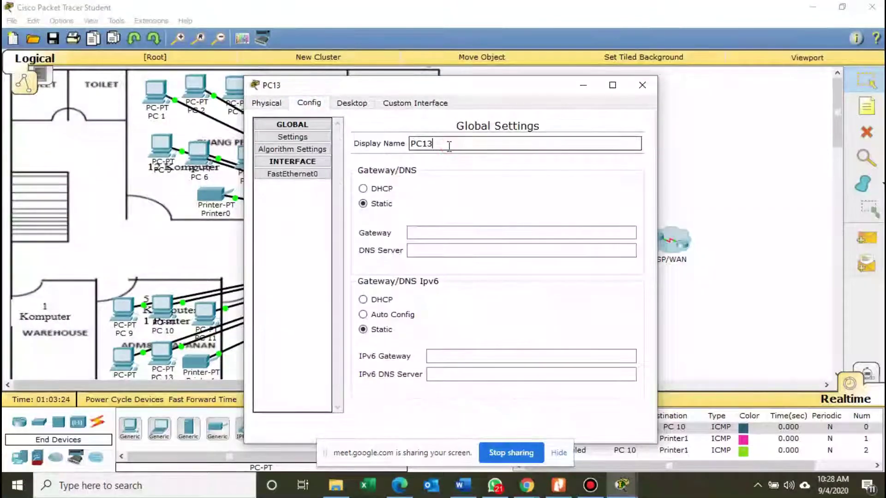
pyautogui.press('BackSpace')
pyautogui.press('BackSpace')
pyautogui.write('15')
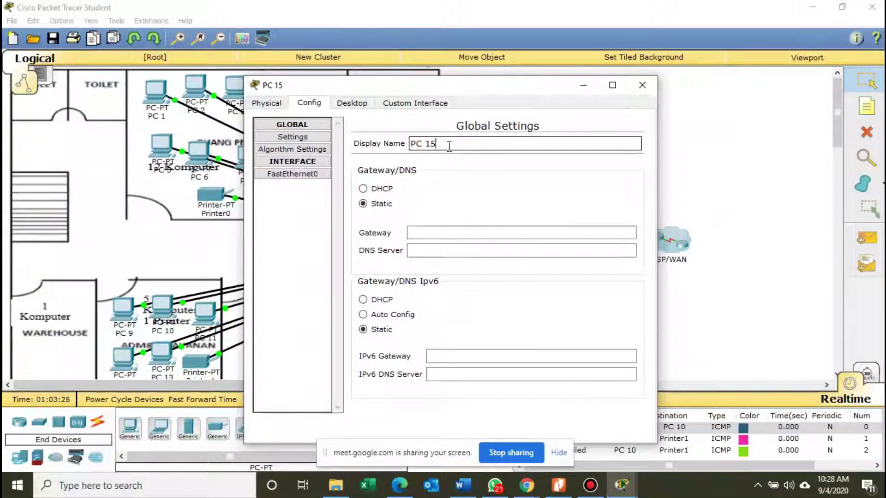
pyautogui.click(351, 102)
pyautogui.click(564, 483)
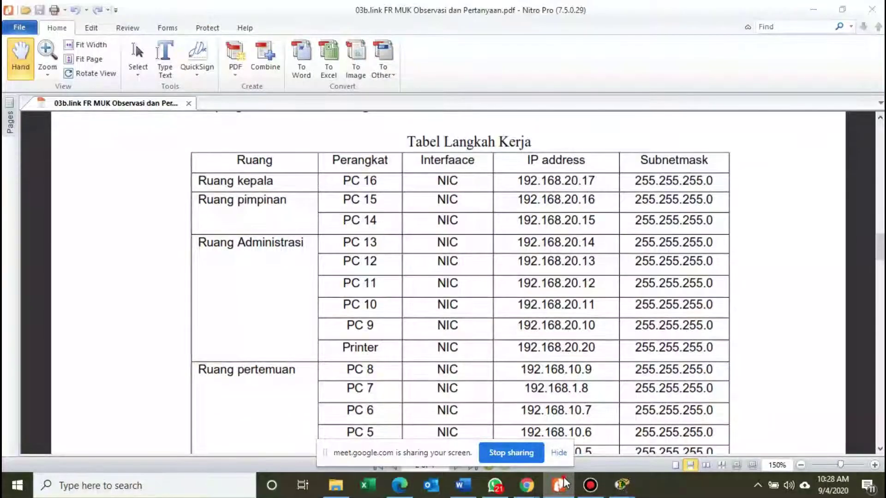
pyautogui.click(563, 484)
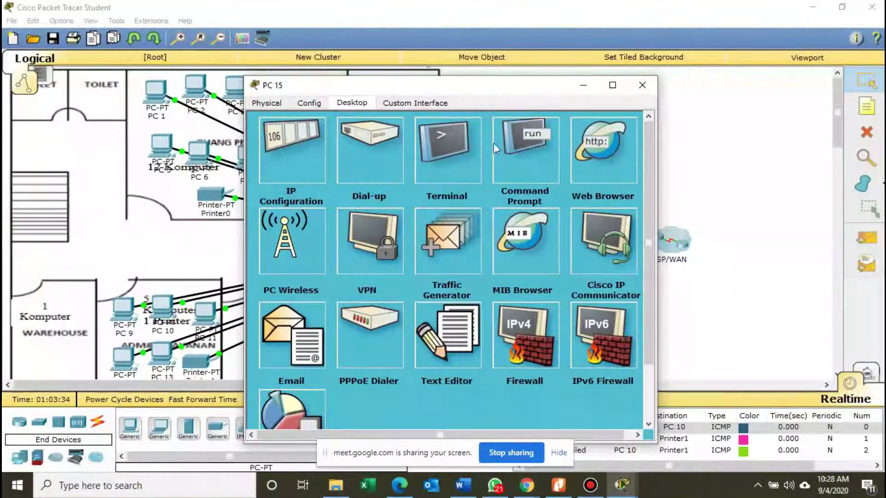
# Move the PC's window aside and rename it from PC 15 to PC 14.
pyautogui.moveTo(482, 90); pyautogui.dragTo(611, 53)
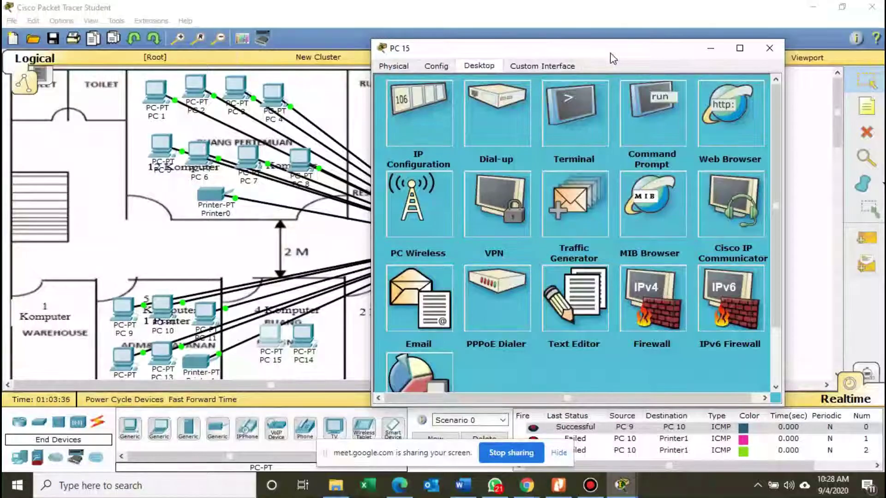
pyautogui.moveTo(610, 53); pyautogui.dragTo(597, 56)
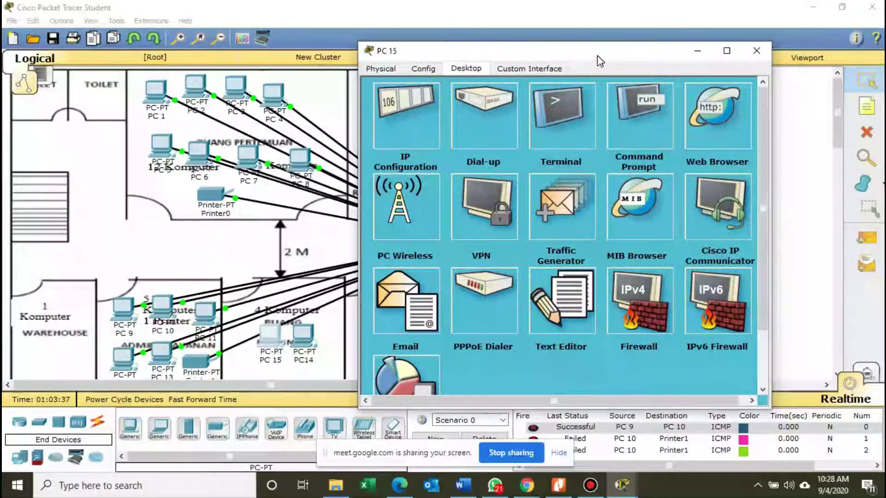
pyautogui.click(381, 68)
pyautogui.click(423, 68)
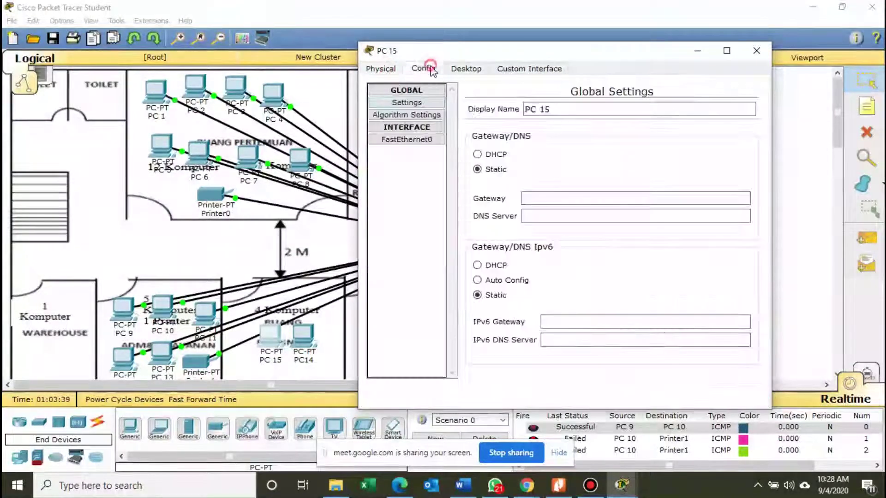
pyautogui.click(551, 110)
pyautogui.press('BackSpace')
pyautogui.press('BackSpace')
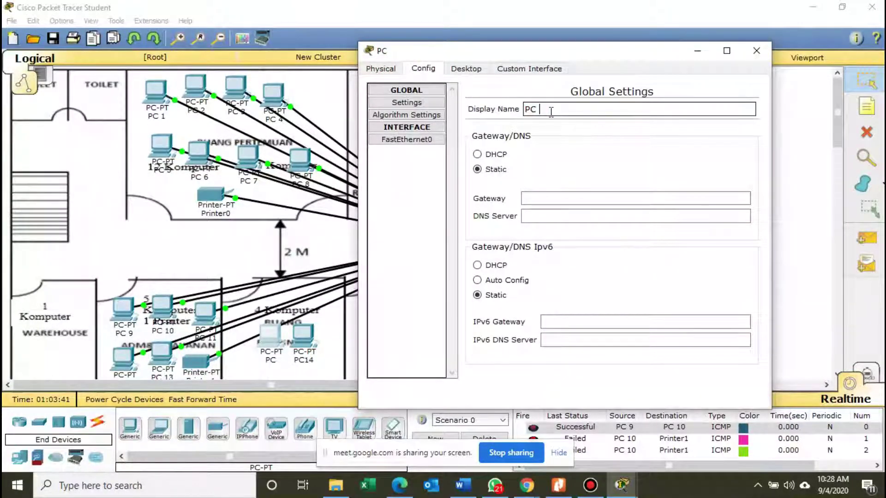
# Give PC 14 IP 192.168.20.15 and gateway 192.168.20.1, then close its window.
pyautogui.click(466, 68)
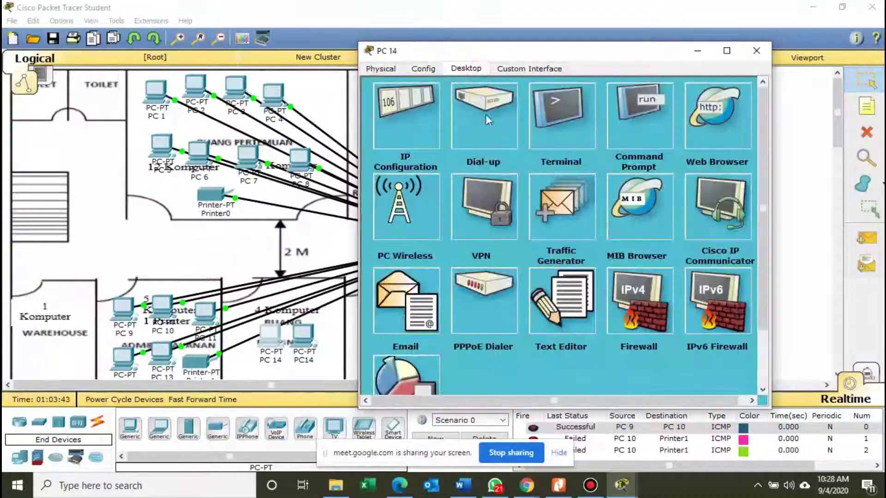
pyautogui.click(404, 148)
pyautogui.click(497, 144)
pyautogui.write('192')
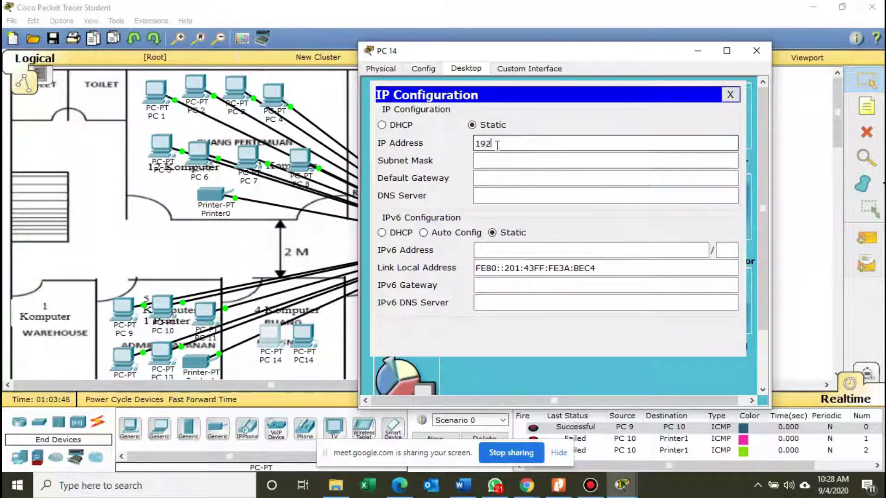
pyautogui.write('.168.20.')
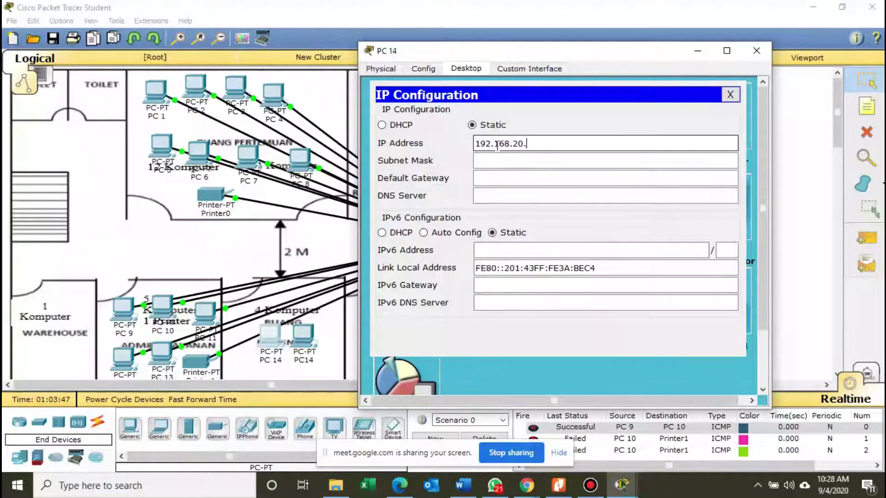
pyautogui.write('15')
pyautogui.press('Tab')
pyautogui.press('Tab')
pyautogui.write('192.1')
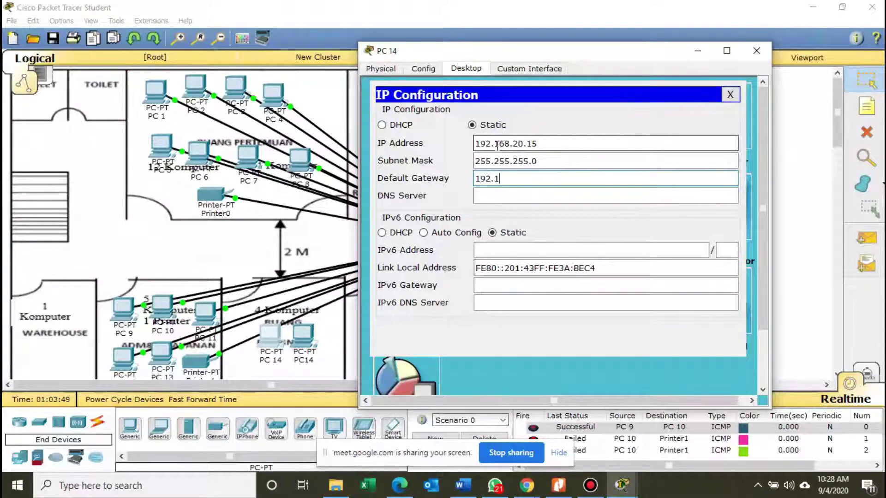
pyautogui.write('68.20.1')
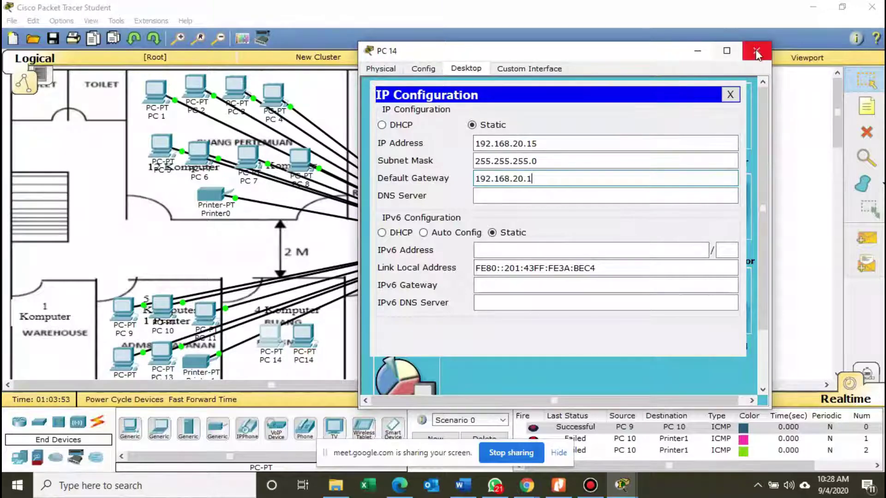
pyautogui.click(757, 53)
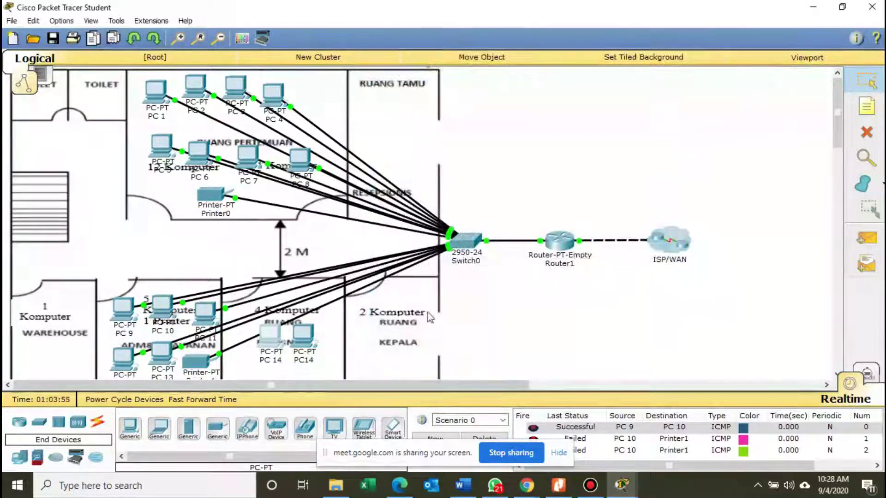
# Open the other new PC and rename it to PC 15.
pyautogui.click(303, 335)
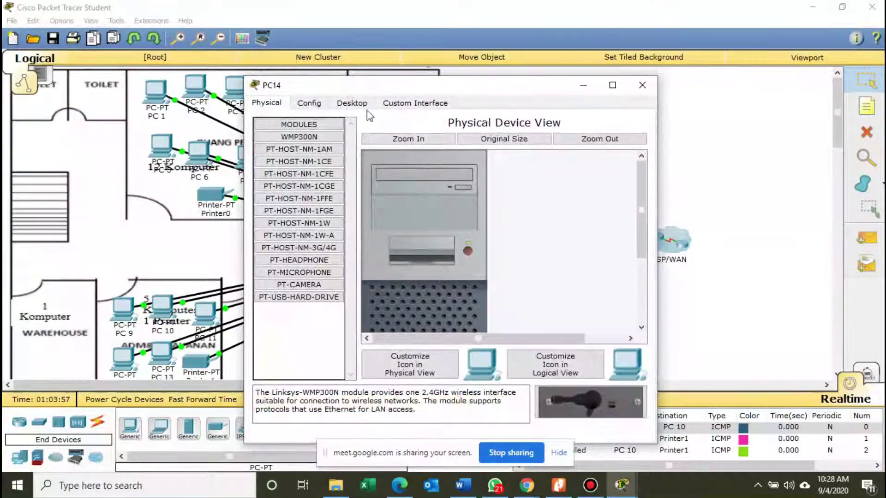
pyautogui.click(309, 104)
pyautogui.click(443, 145)
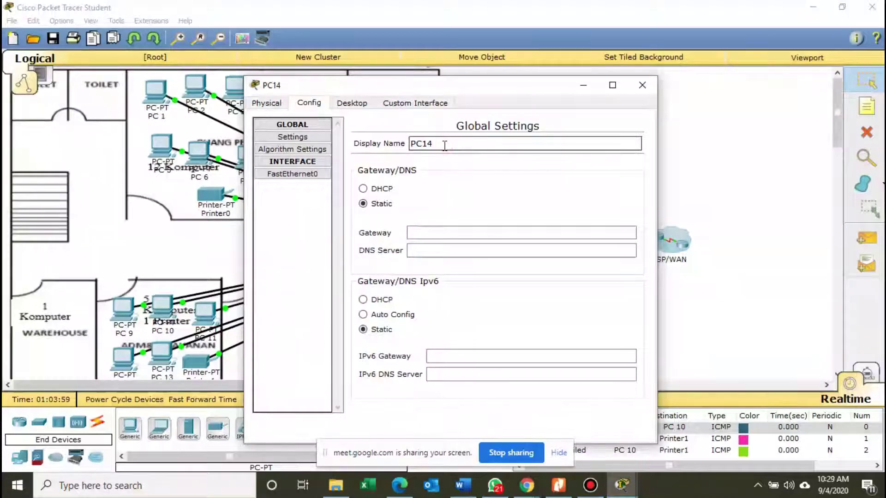
pyautogui.press('BackSpace')
pyautogui.press('BackSpace')
pyautogui.write('15')
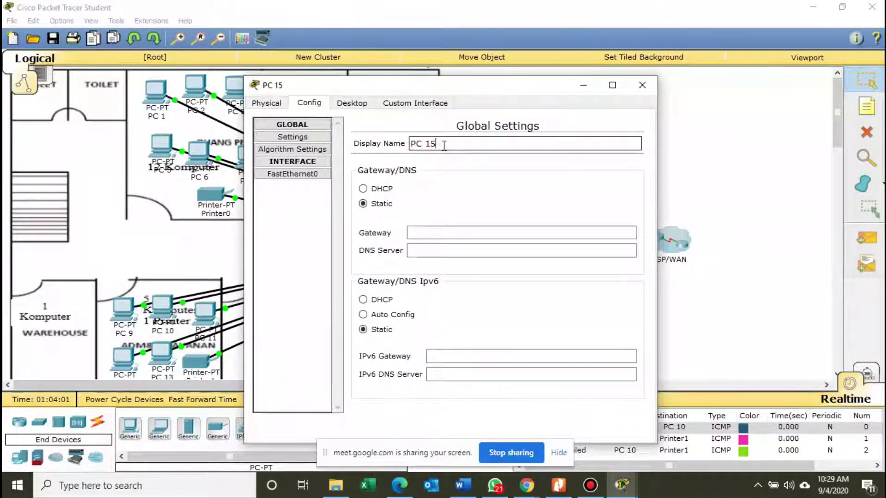
# Give PC 15 IP 192.168.20.16, mask 255.255.255.0, gateway 192.168.20.1, then close it.
pyautogui.click(352, 103)
pyautogui.click(310, 159)
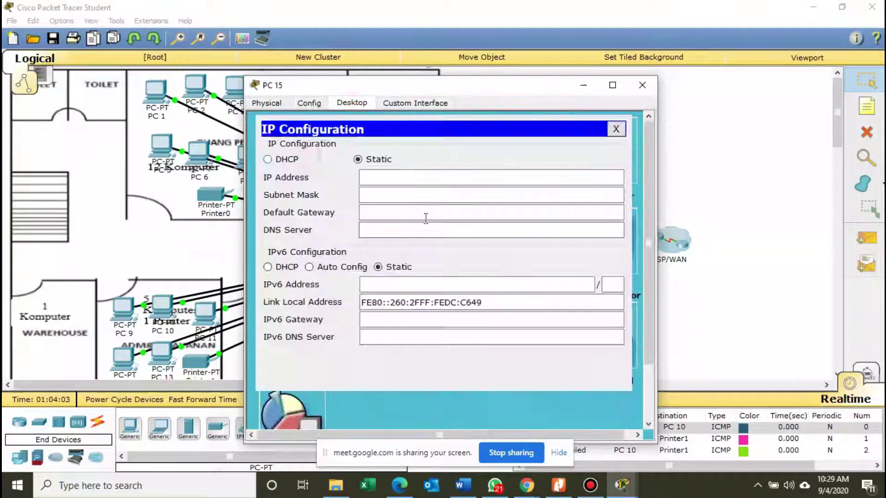
pyautogui.click(432, 179)
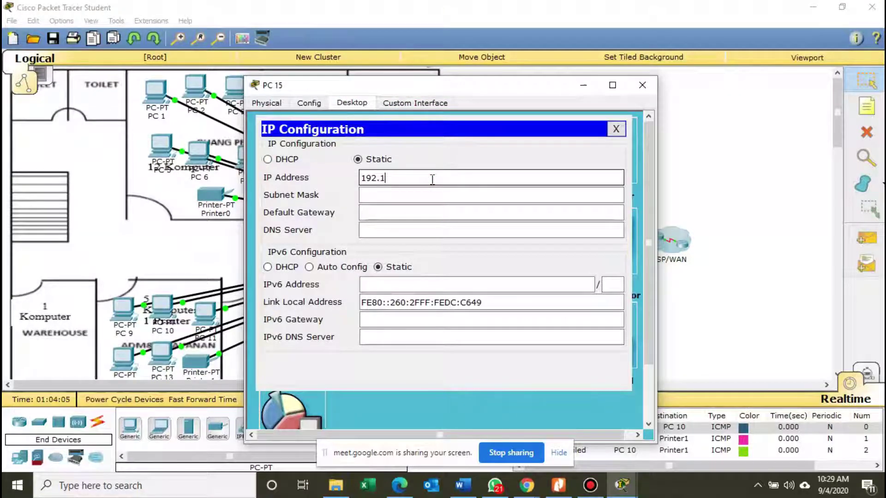
pyautogui.write('192.168.20.')
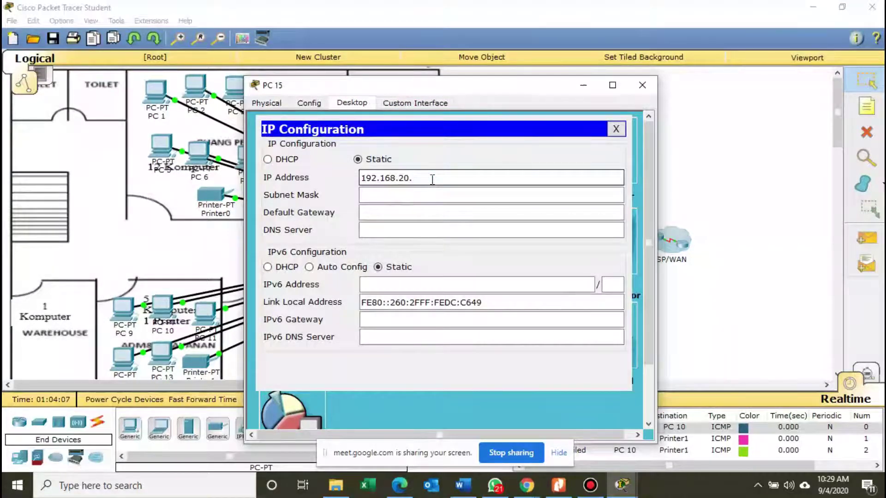
pyautogui.write('16')
pyautogui.press('Tab')
pyautogui.press('Tab')
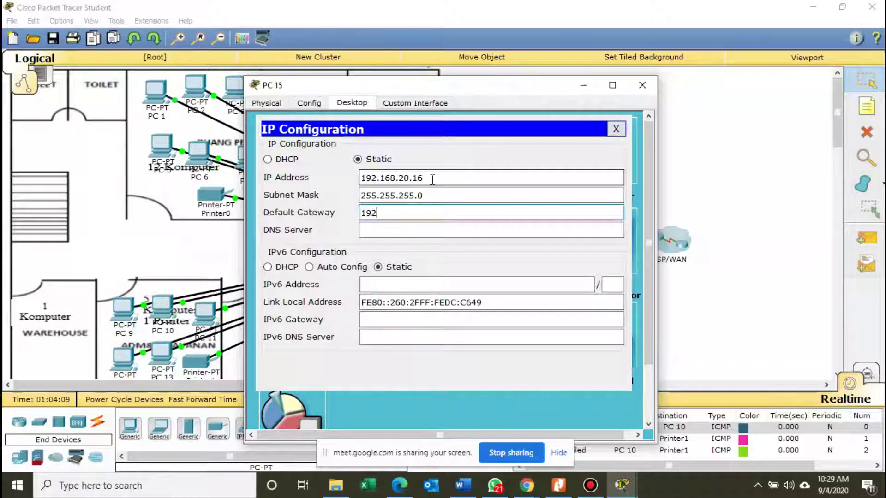
pyautogui.write('192.168')
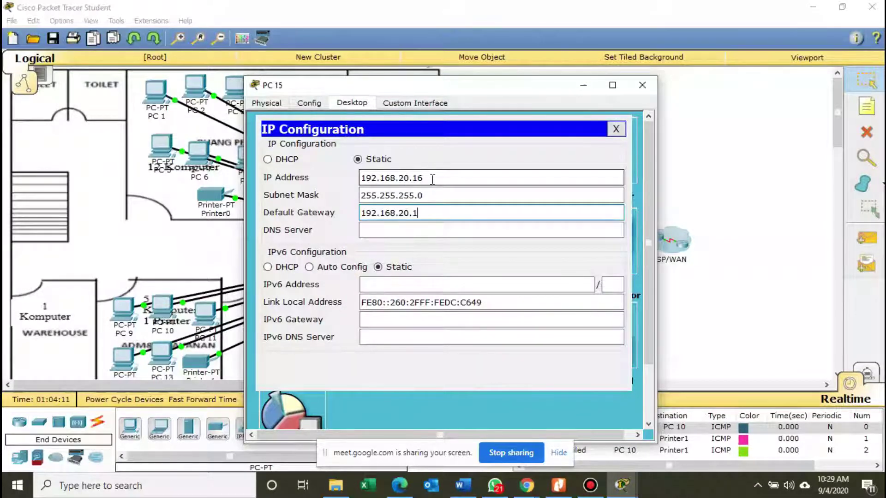
pyautogui.write('.20.1')
pyautogui.click(642, 84)
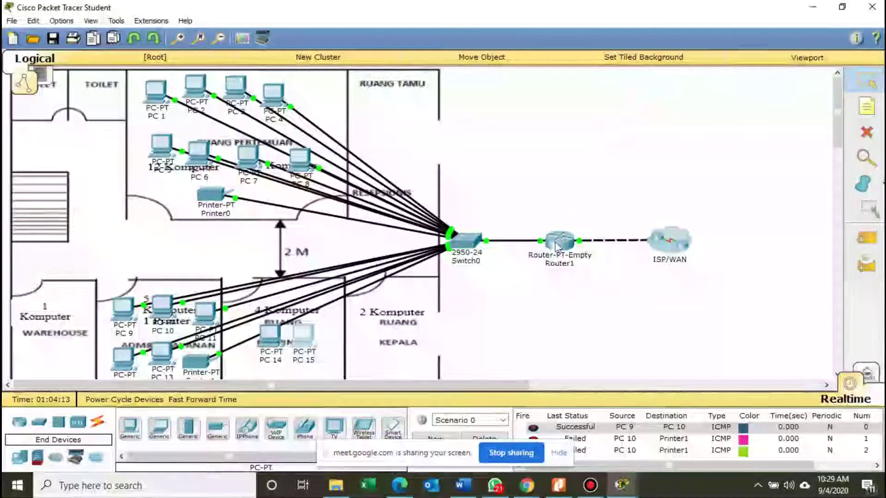
# Cable PC 14 to Switch0 FastEthernet0/18 and PC 15 to FastEthernet0/11 with copper straight-through.
pyautogui.click(97, 421)
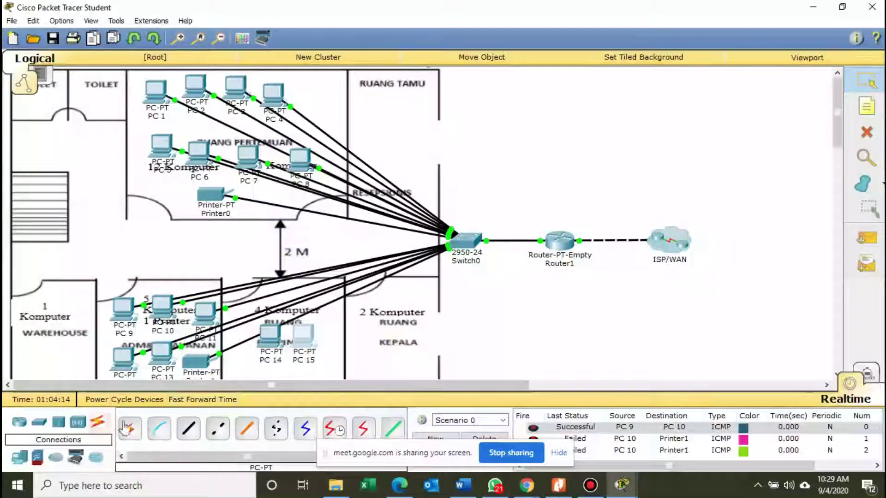
pyautogui.click(188, 439)
pyautogui.click(270, 336)
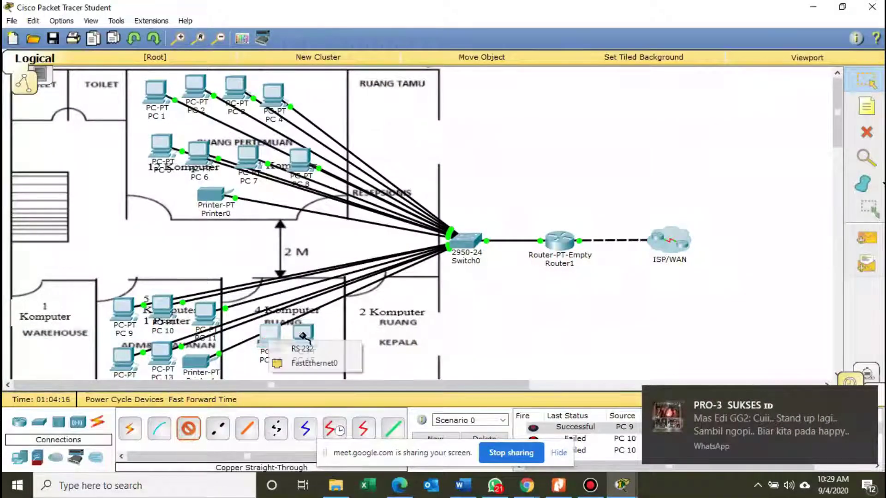
pyautogui.click(339, 364)
pyautogui.click(459, 241)
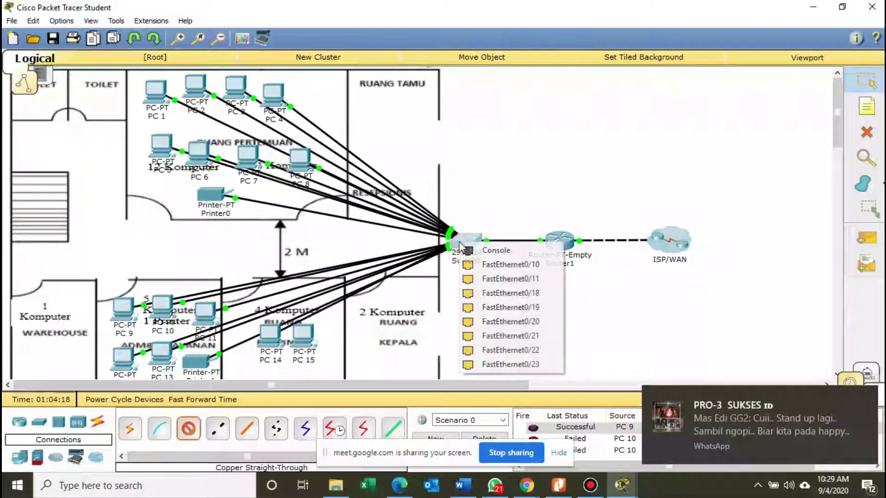
pyautogui.click(494, 293)
pyautogui.click(188, 428)
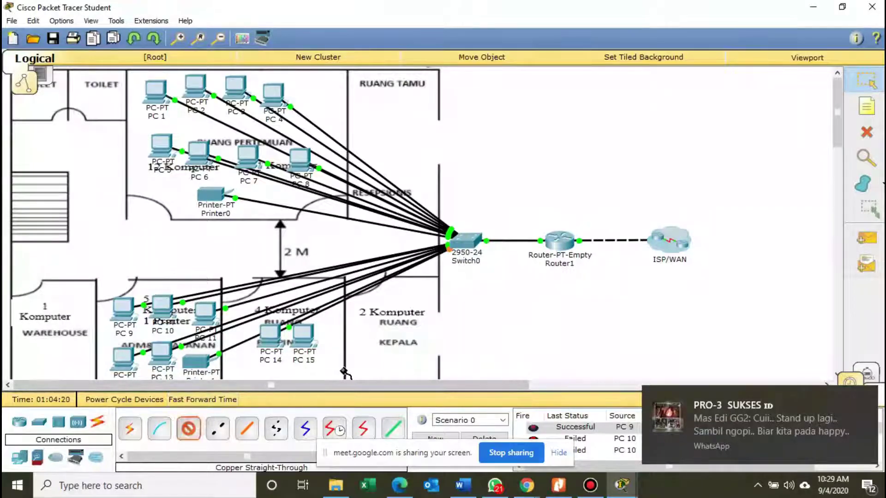
pyautogui.click(308, 339)
pyautogui.click(351, 362)
pyautogui.click(468, 244)
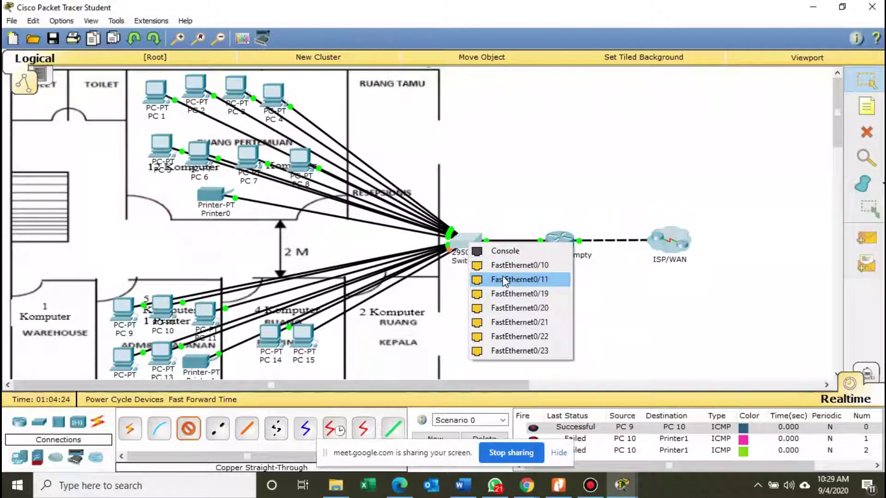
pyautogui.click(504, 294)
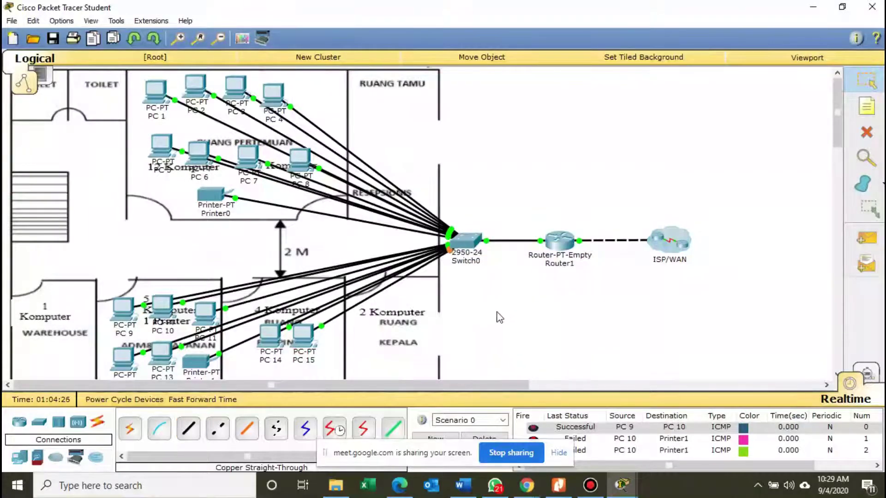
# Clear the PDU list and send simple pings to Printer1 from PC 10 and PC 3.
pyautogui.click(504, 441)
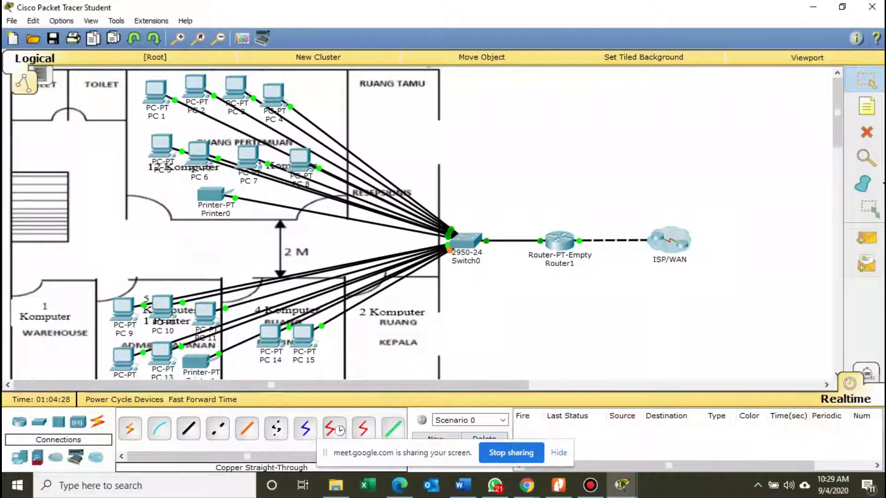
pyautogui.click(867, 238)
pyautogui.click(164, 309)
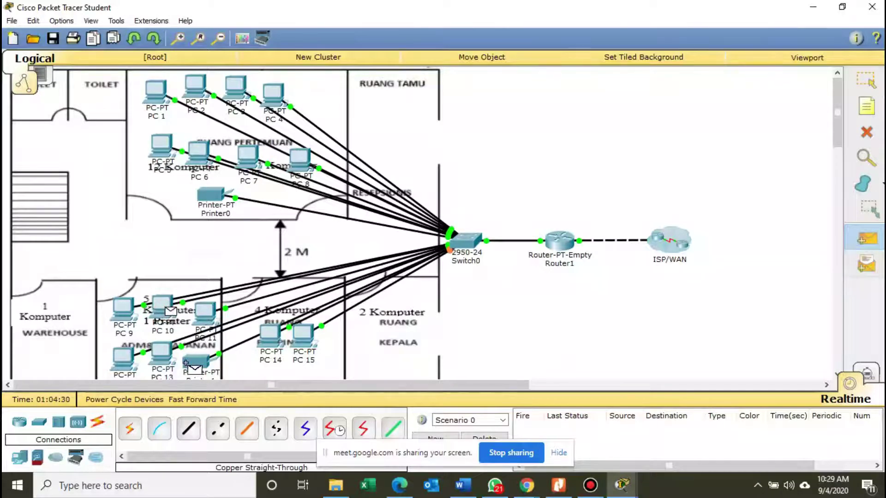
pyautogui.click(188, 367)
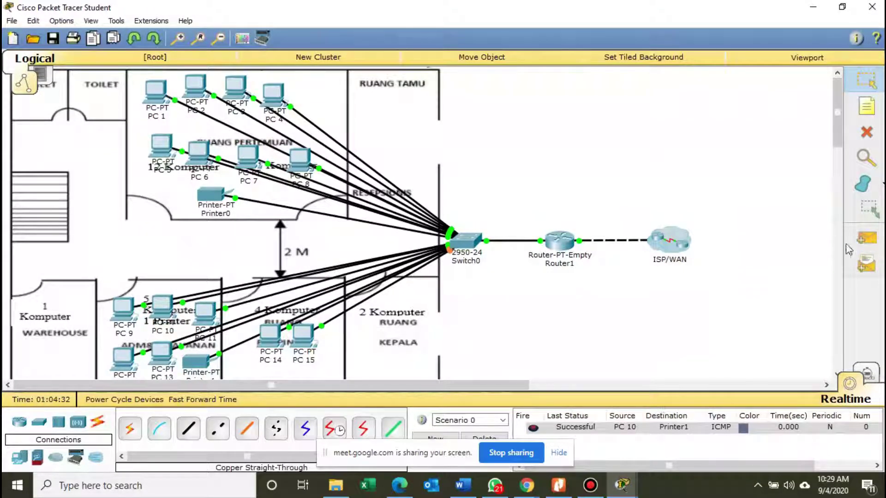
pyautogui.click(866, 238)
pyautogui.click(238, 92)
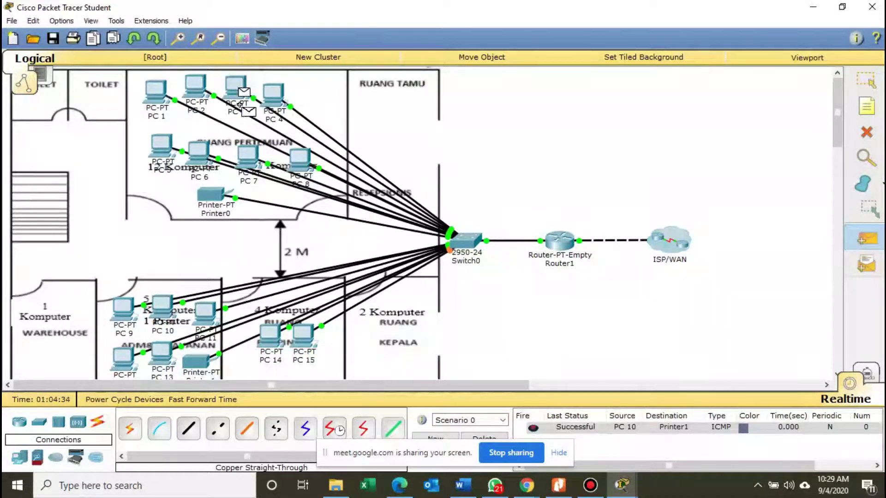
pyautogui.click(201, 364)
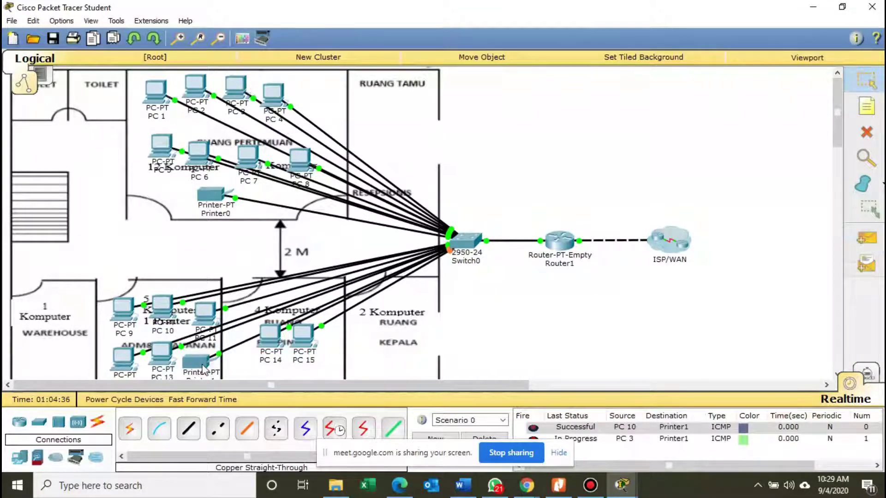
# Resend the PC 3 ping to Printer1, shift PC 15, and bring up the work-step PDF.
pyautogui.click(866, 238)
pyautogui.click(236, 89)
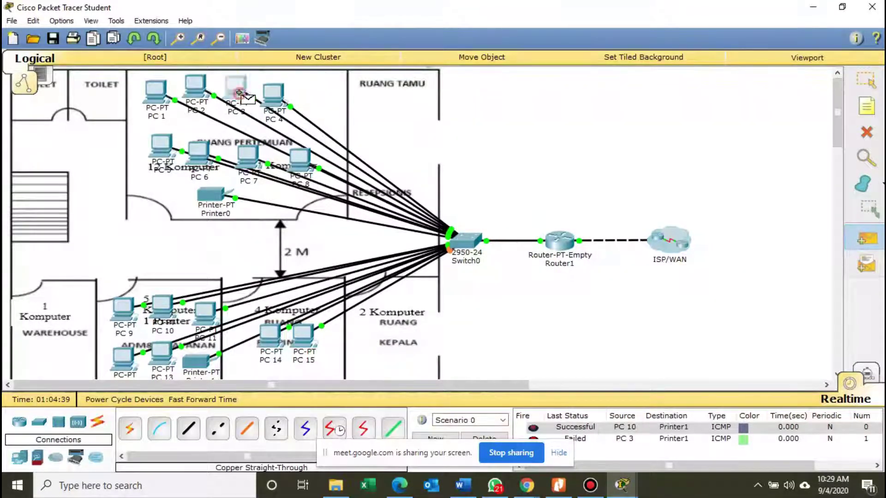
pyautogui.click(200, 364)
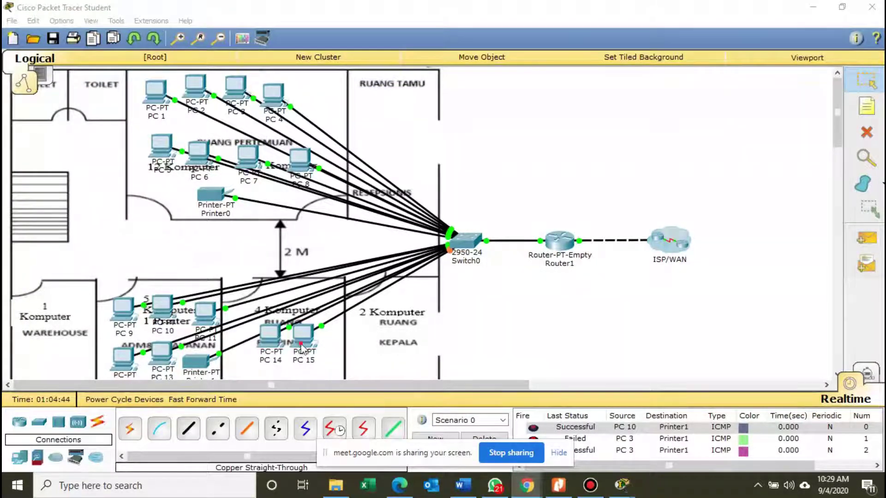
pyautogui.moveTo(302, 341); pyautogui.dragTo(283, 344)
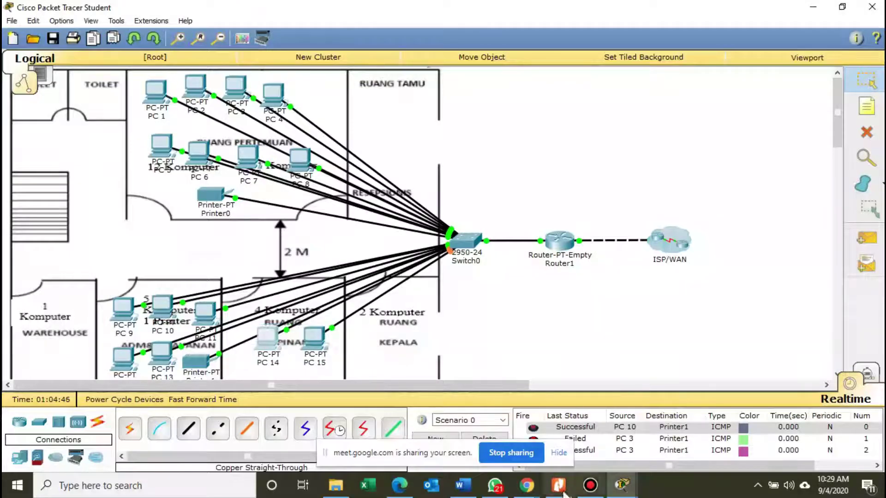
pyautogui.click(558, 485)
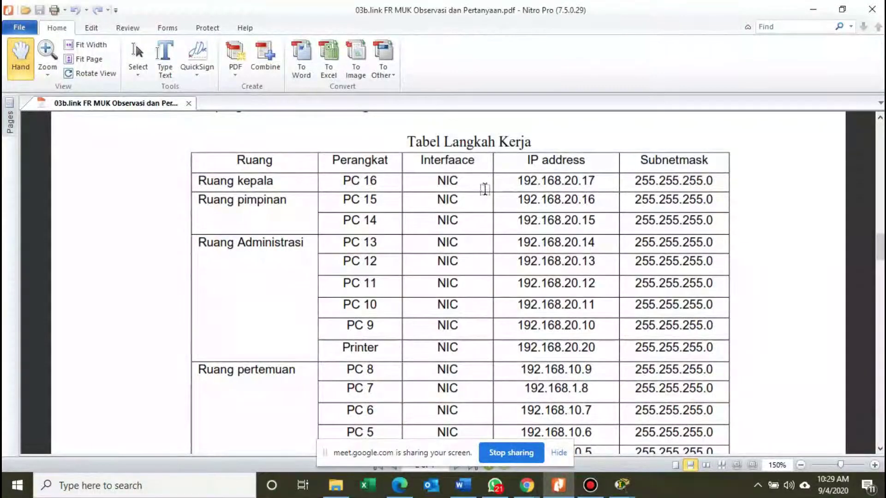
# Place a new Generic PC in the Ruang Kepala room and open its settings.
pyautogui.click(814, 10)
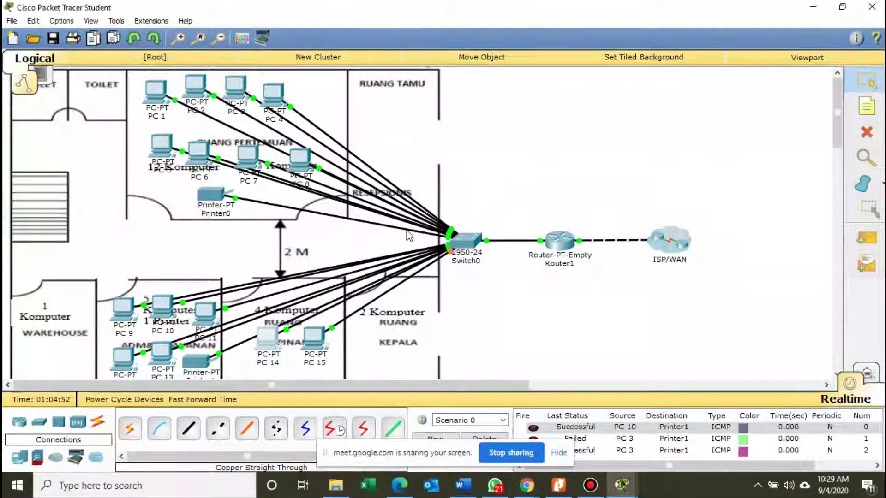
pyautogui.click(20, 458)
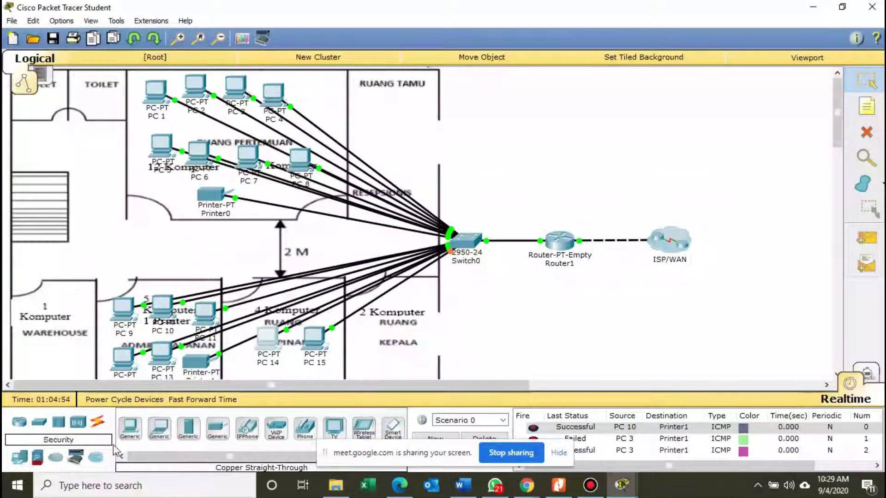
pyautogui.click(130, 428)
pyautogui.click(394, 323)
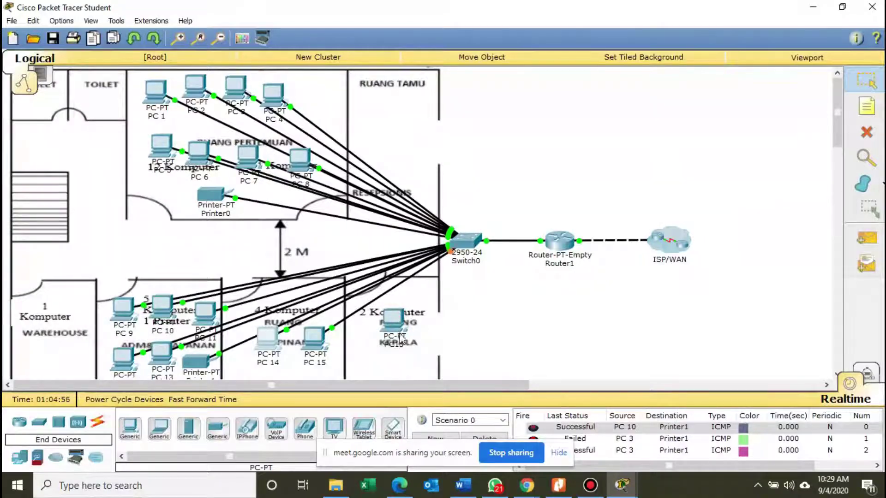
pyautogui.click(394, 323)
# Rename the new PC to PC 16.
pyautogui.moveTo(360, 90); pyautogui.dragTo(613, 48)
pyautogui.click(565, 61)
pyautogui.click(695, 103)
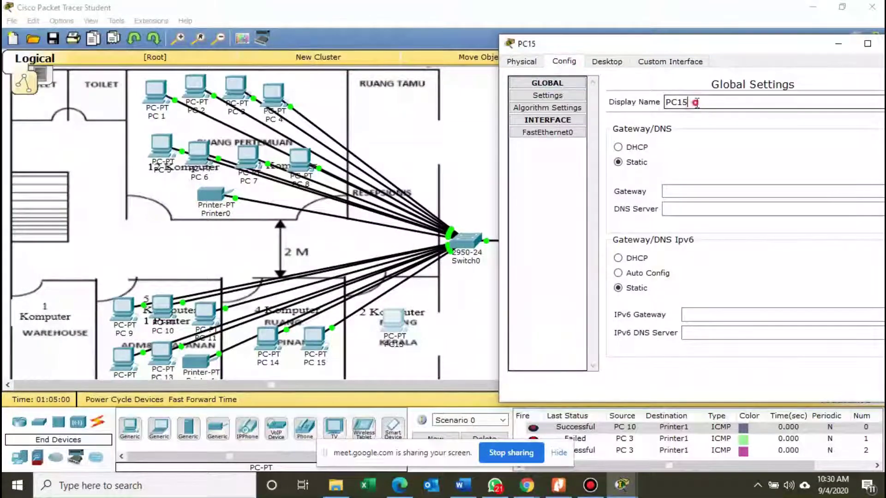
pyautogui.press('BackSpace')
pyautogui.press('BackSpace')
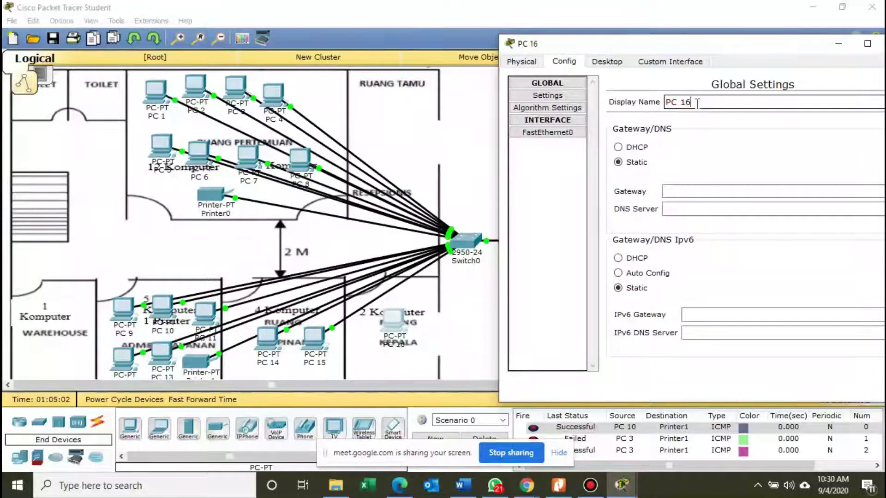
# Give PC 16 IP 192.168.20.17, mask 255.255.255.0, gateway 192.168.20.1, then close it.
pyautogui.click(607, 61)
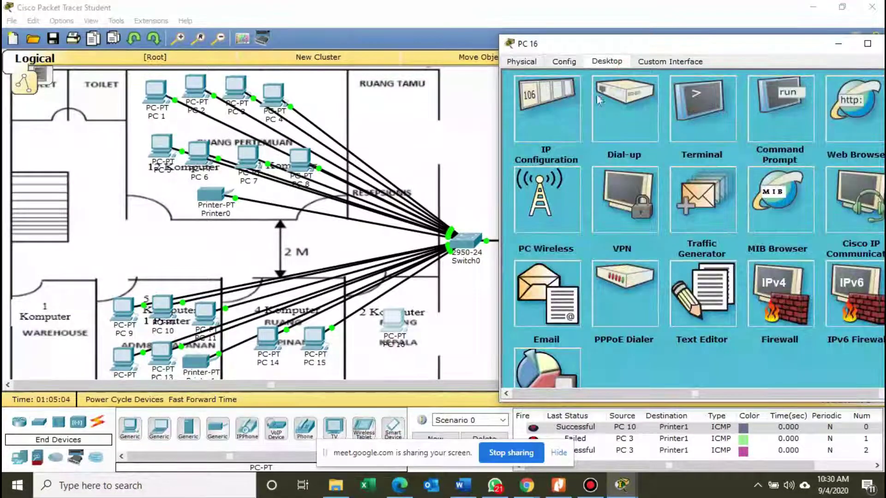
pyautogui.click(548, 113)
pyautogui.click(617, 136)
pyautogui.write('192.')
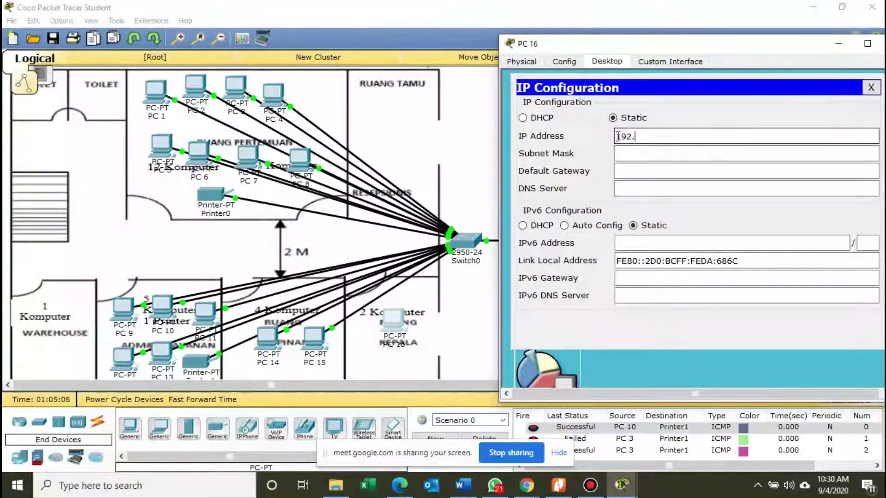
pyautogui.write('168.20.')
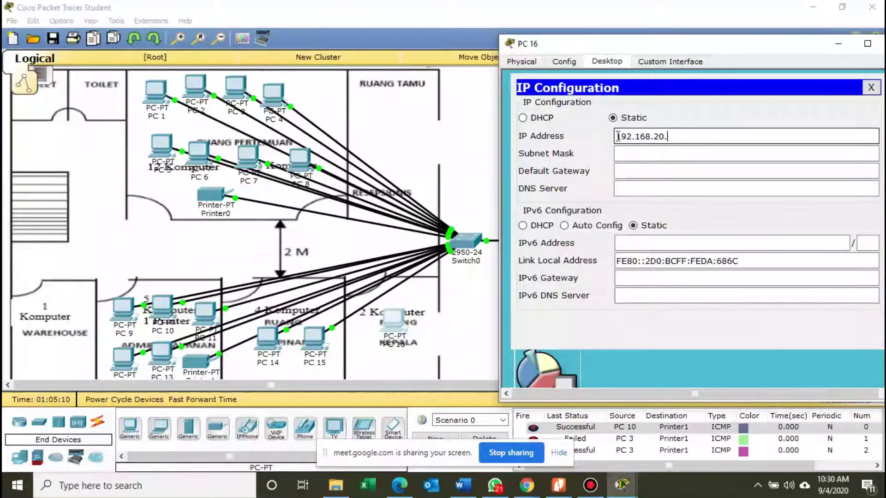
pyautogui.write('17')
pyautogui.press('Tab')
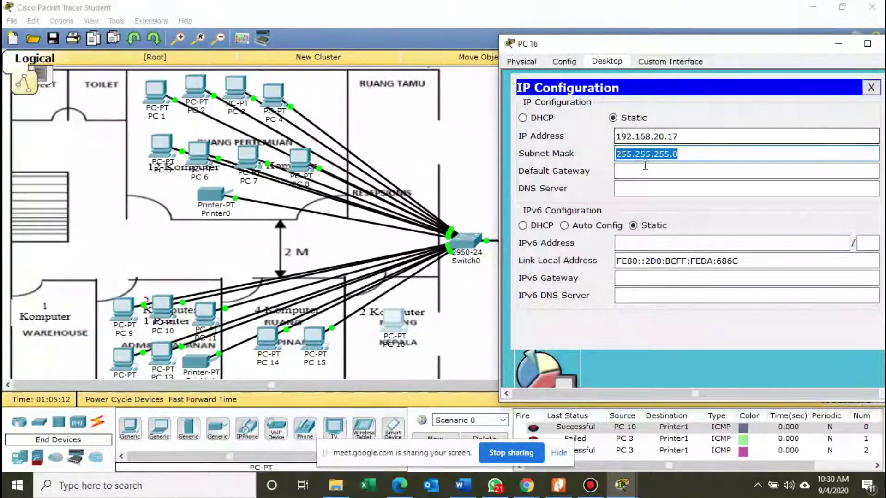
pyautogui.click(646, 171)
pyautogui.write('192.168.')
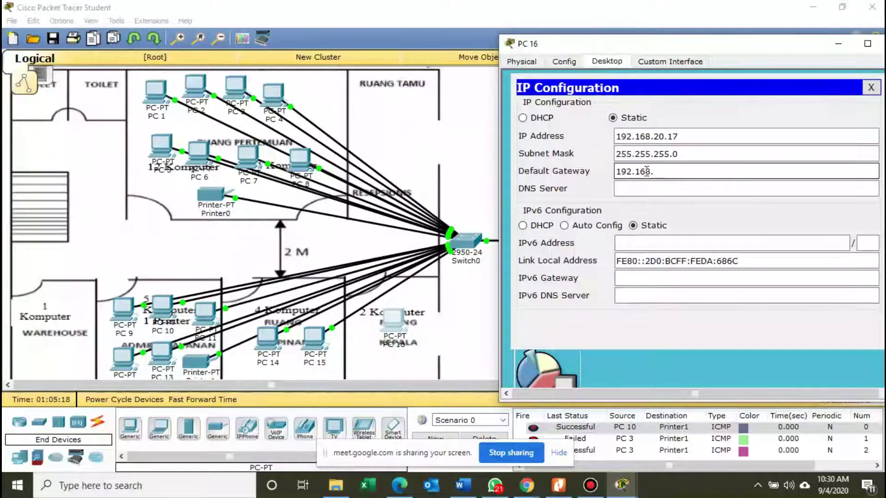
pyautogui.write('20.1')
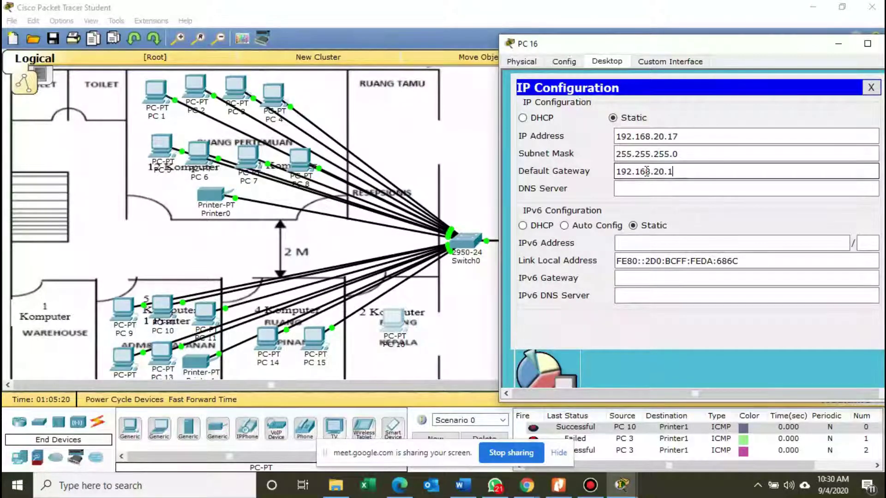
pyautogui.moveTo(696, 43); pyautogui.dragTo(589, 47)
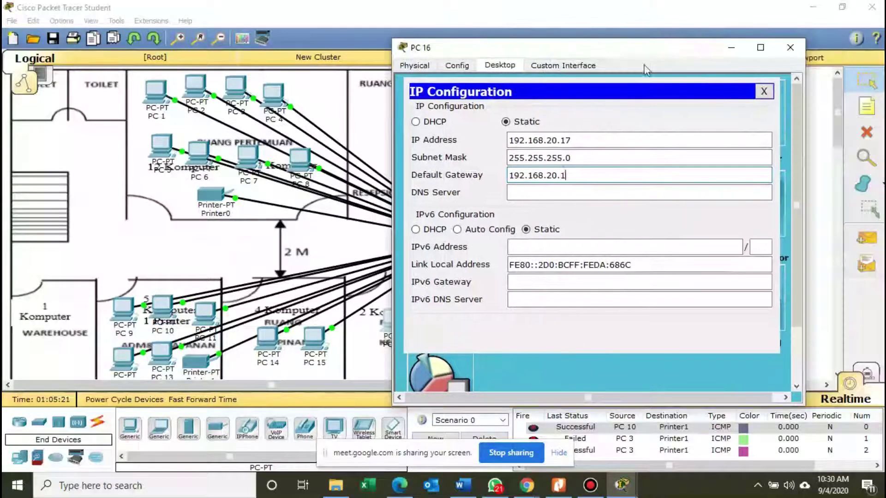
pyautogui.click(790, 47)
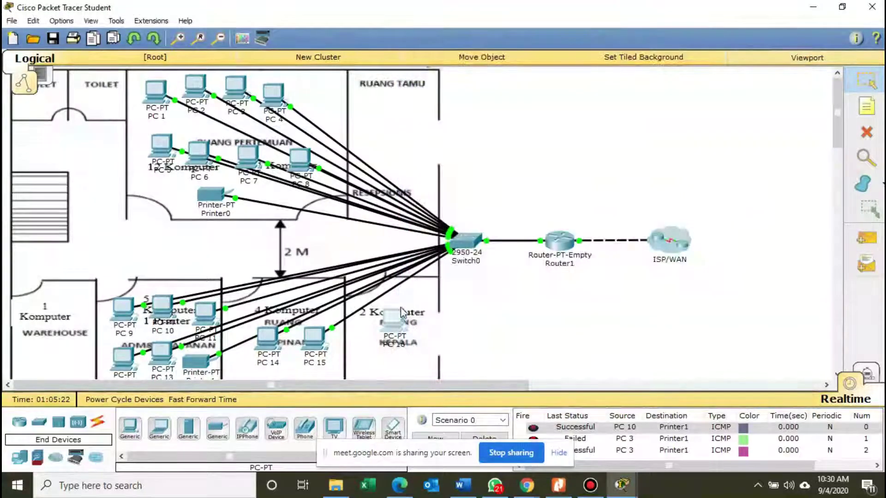
# Cable PC 16's FastEthernet0 to Switch0 FastEthernet0/20 with copper straight-through.
pyautogui.click(97, 423)
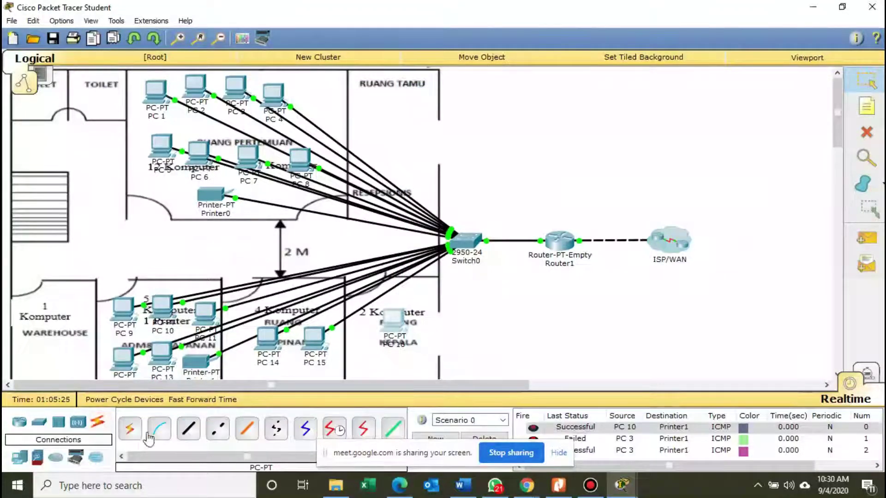
pyautogui.click(189, 429)
pyautogui.click(389, 323)
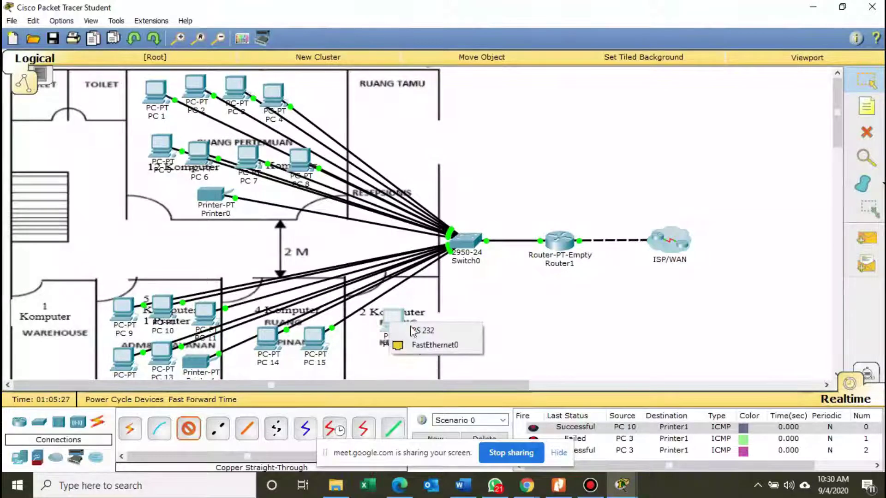
pyautogui.click(430, 343)
pyautogui.click(467, 249)
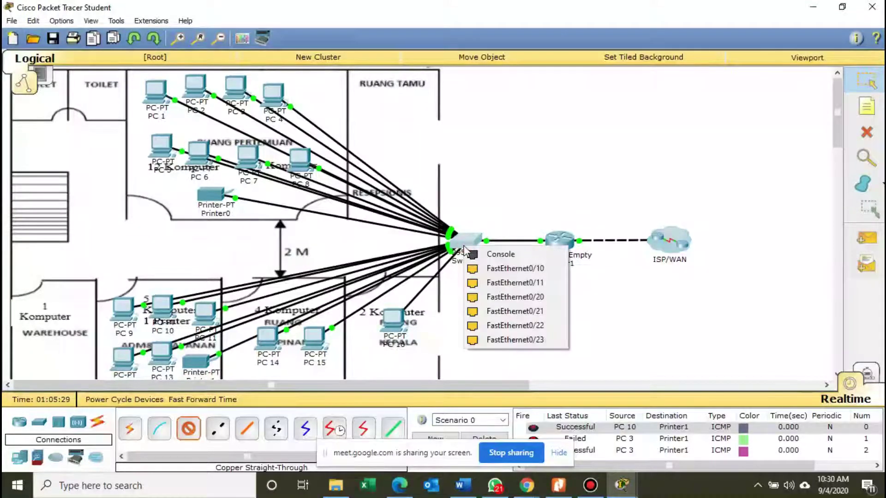
pyautogui.click(497, 297)
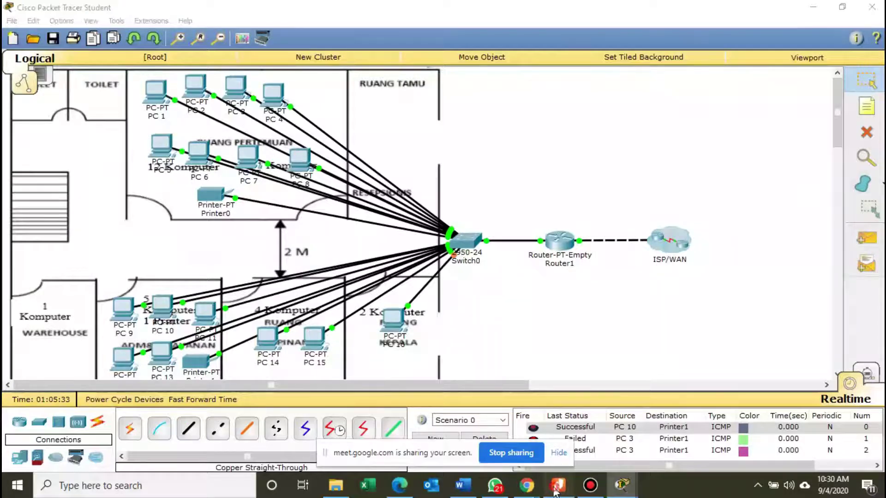
pyautogui.click(558, 484)
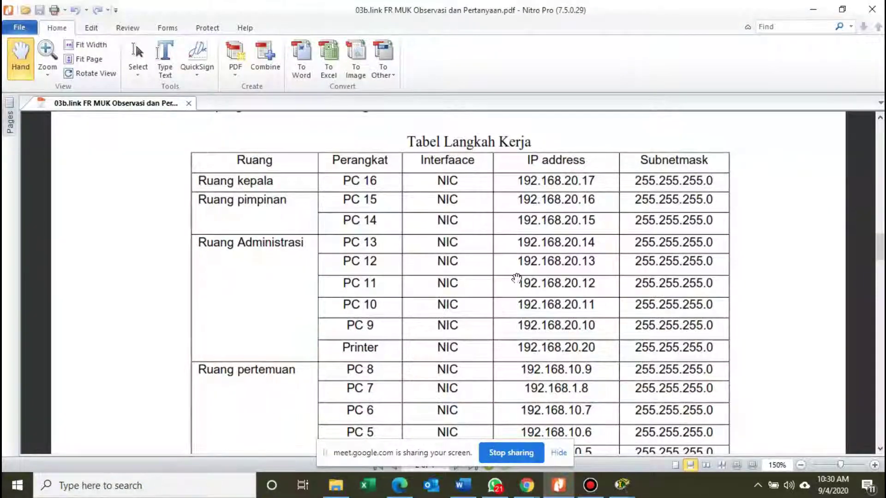
# Scroll the PDF IP table down to the PC 17 and Server rows, then minimize Nitro Pro.
pyautogui.scroll(-3, 493, 275)
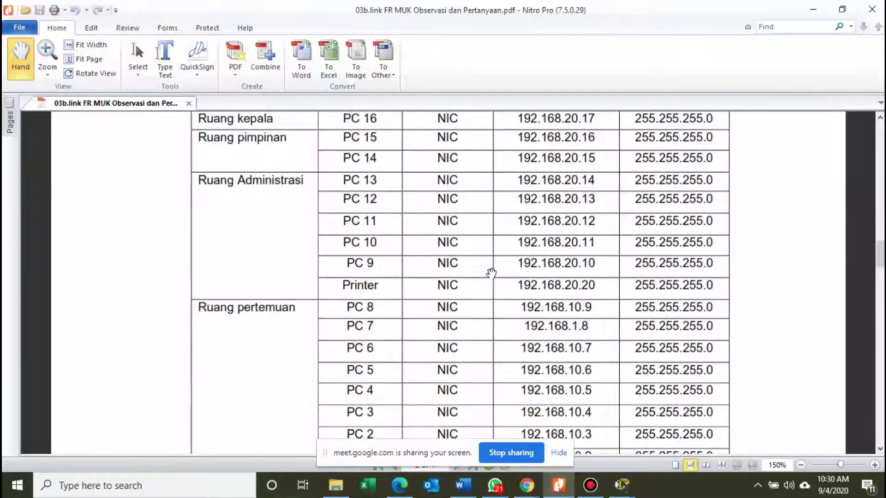
pyautogui.scroll(-20, 491, 273)
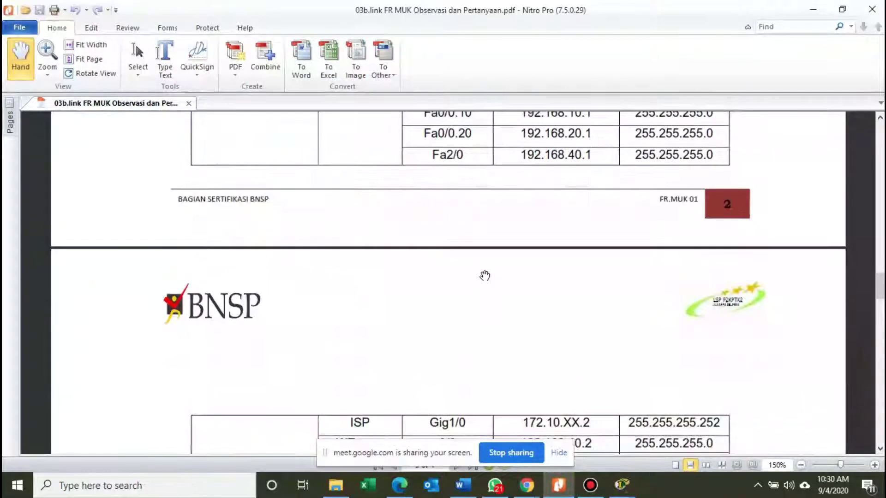
pyautogui.scroll(-9, 484, 275)
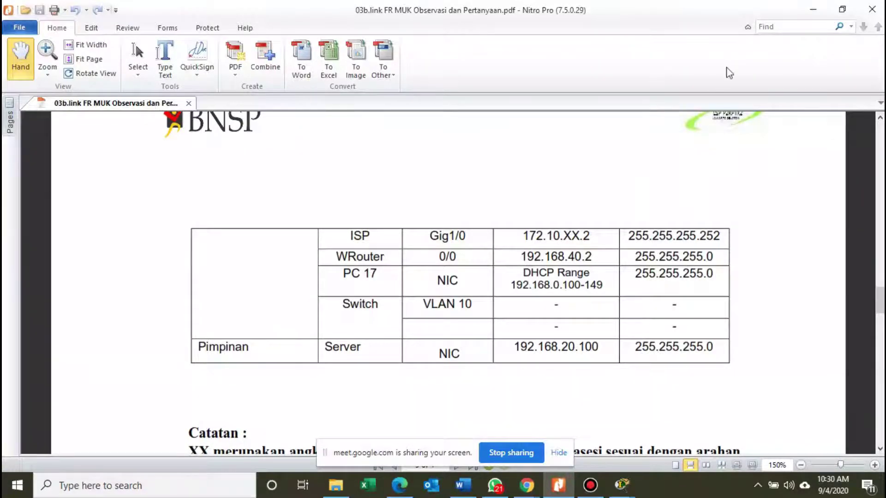
pyautogui.click(813, 10)
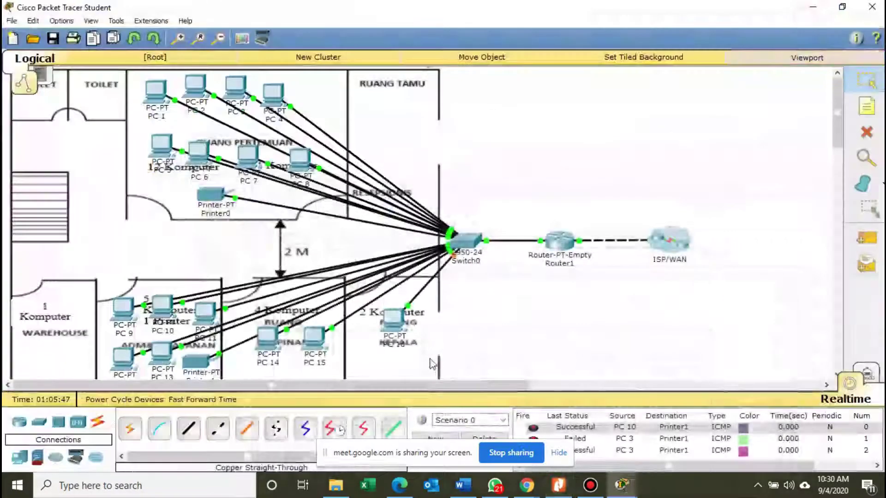
# Place a generic server in the Kepala room beside PC 16 and open its settings.
pyautogui.click(19, 457)
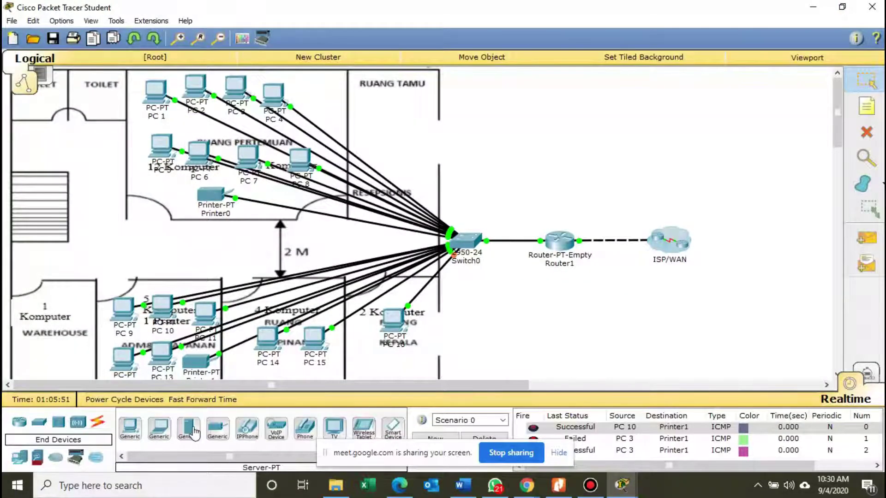
pyautogui.moveTo(194, 433); pyautogui.dragTo(372, 381)
pyautogui.moveTo(435, 353); pyautogui.dragTo(369, 336)
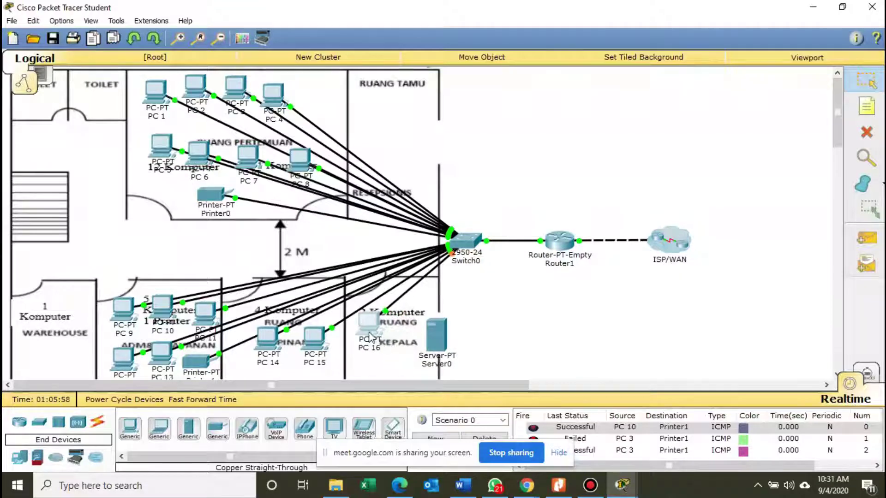
pyautogui.moveTo(430, 344); pyautogui.dragTo(407, 350)
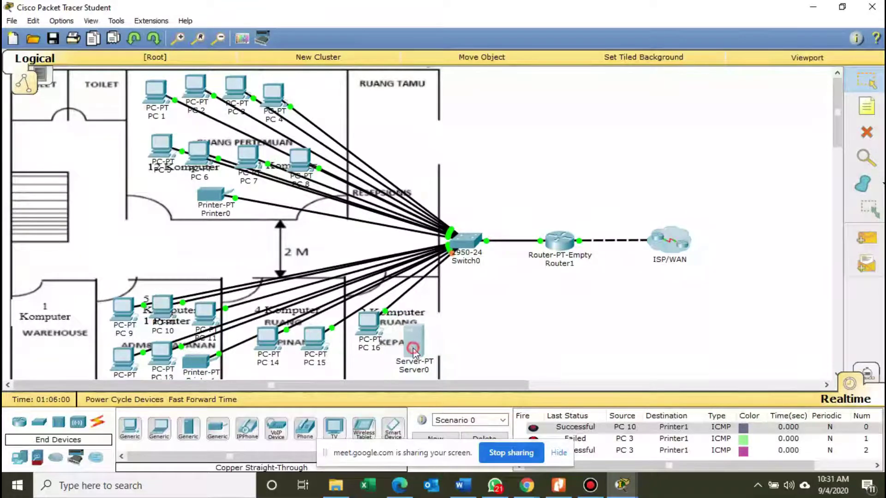
pyautogui.doubleClick(413, 349)
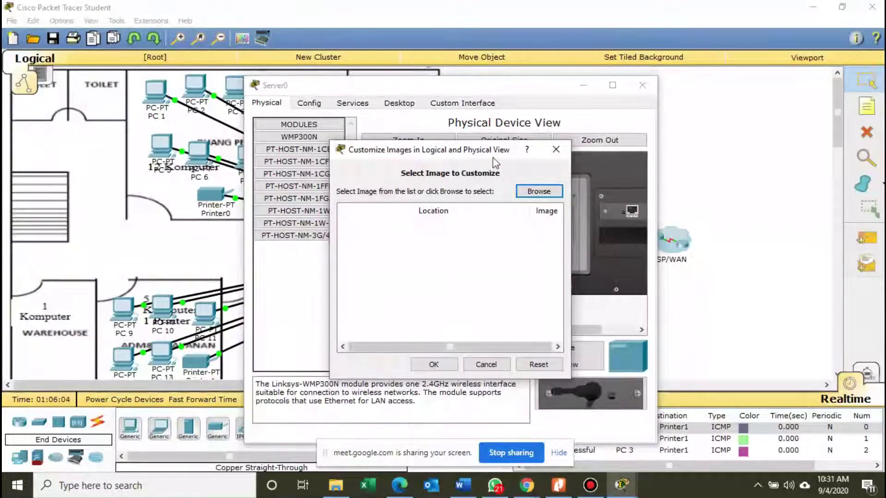
pyautogui.click(506, 368)
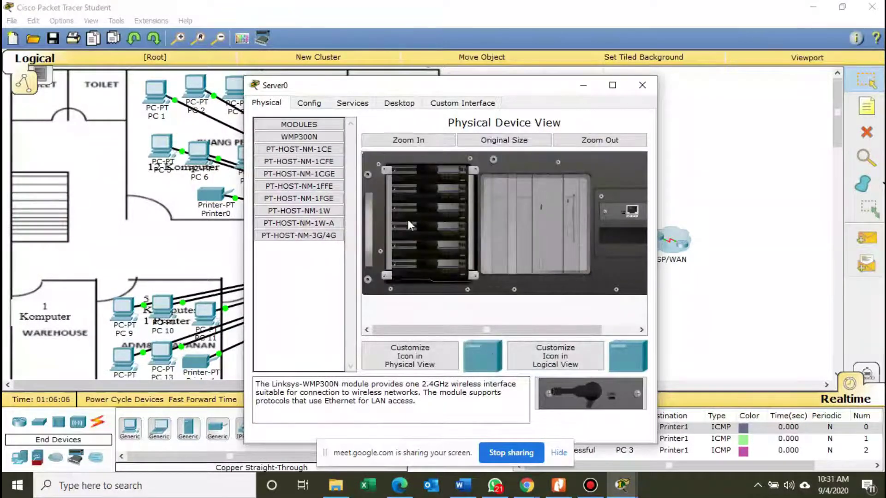
# Set Server0's FastEthernet0 IP address to 192.168.20.100, checking it against the PDF.
pyautogui.click(309, 102)
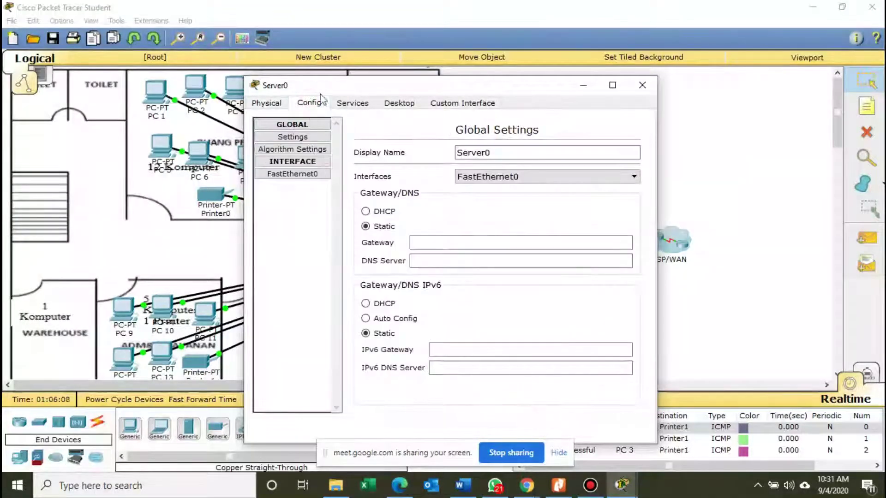
pyautogui.click(301, 174)
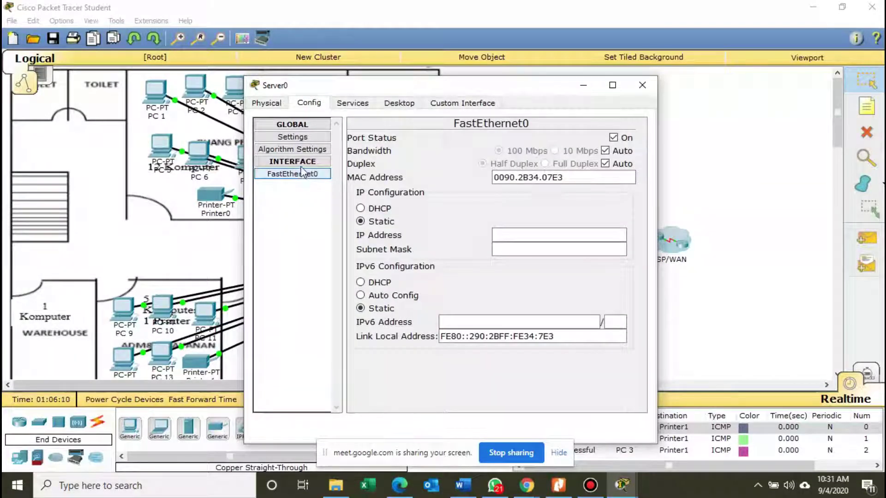
pyautogui.click(301, 165)
pyautogui.click(300, 164)
pyautogui.click(315, 175)
pyautogui.click(517, 228)
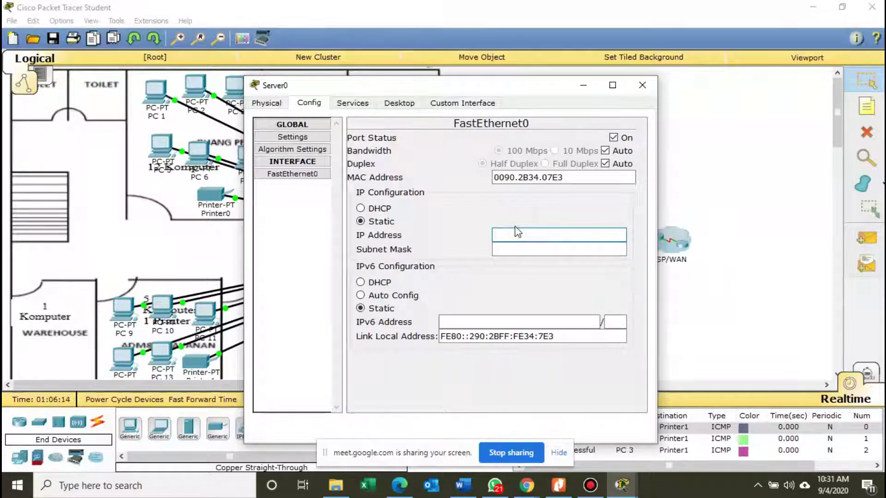
pyautogui.write('192.168')
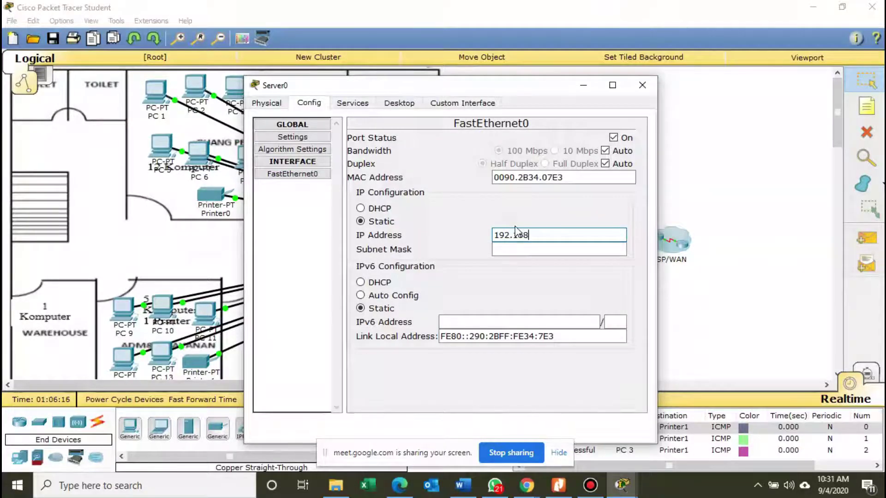
pyautogui.write('.20.')
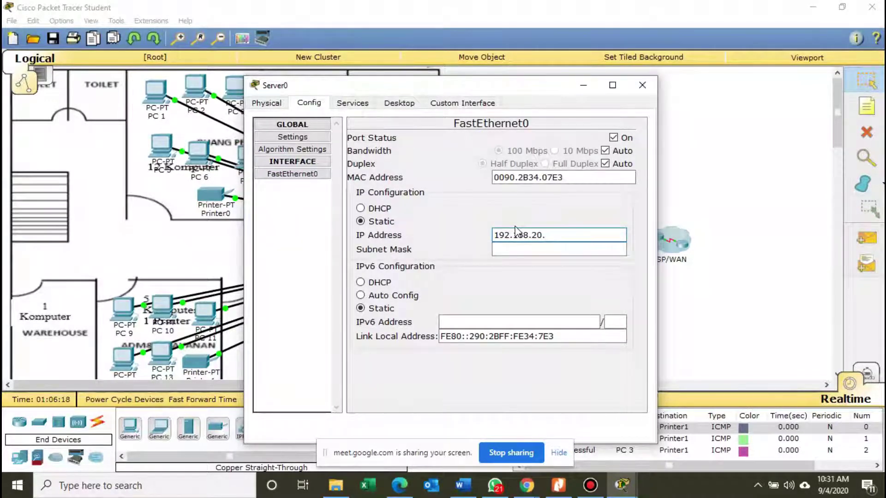
pyautogui.write('100')
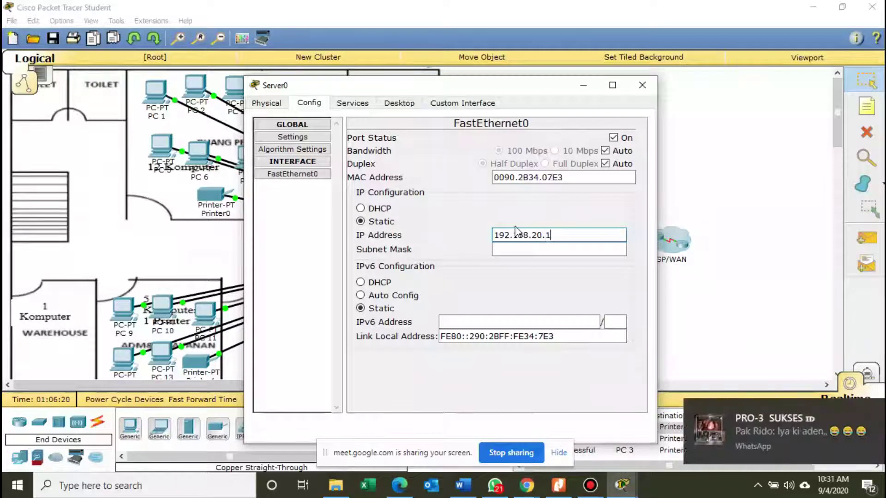
pyautogui.click(559, 486)
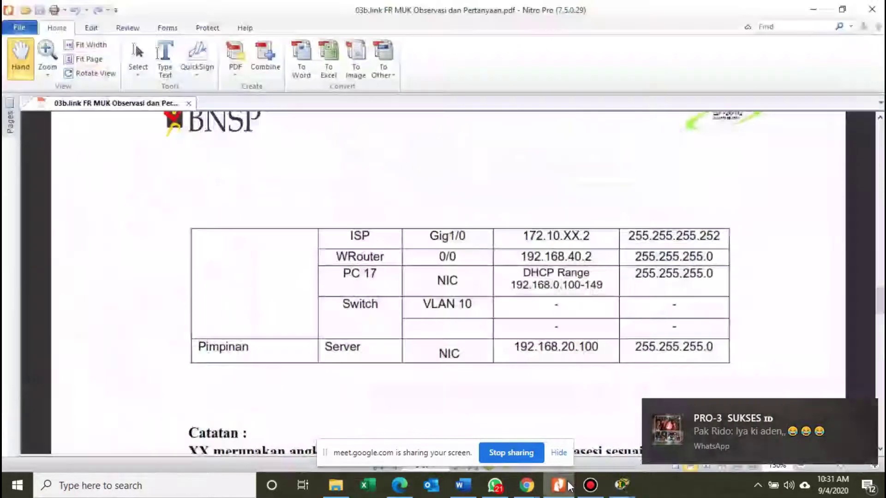
pyautogui.click(558, 485)
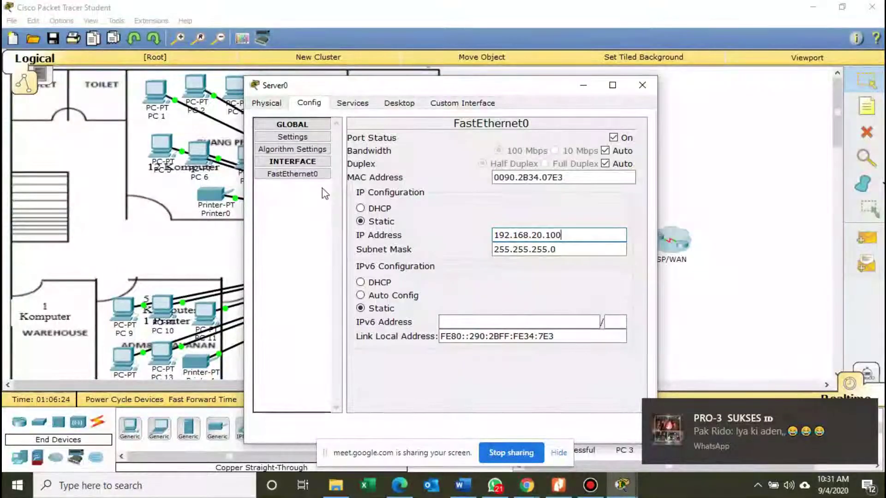
# Set Server0's global default gateway to 192.168.20.100 and close the window.
pyautogui.click(267, 102)
pyautogui.click(308, 103)
pyautogui.click(416, 243)
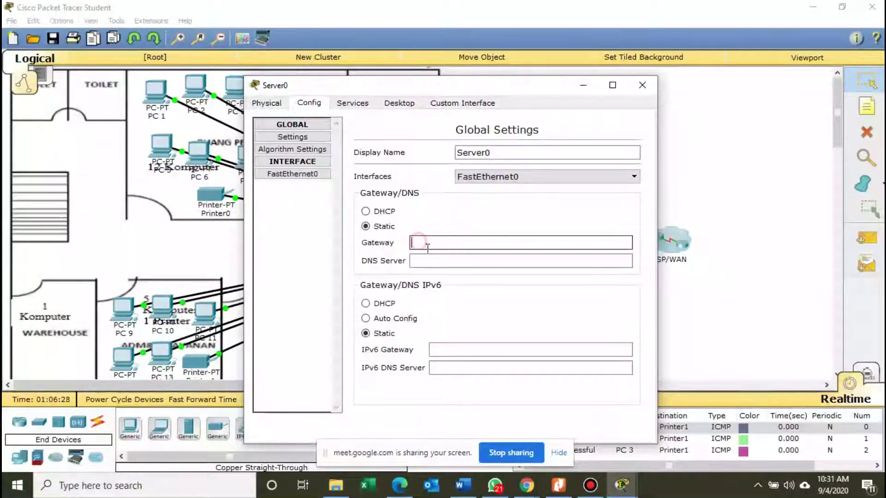
pyautogui.write('1')
pyautogui.press('BackSpace')
pyautogui.press('BackSpace')
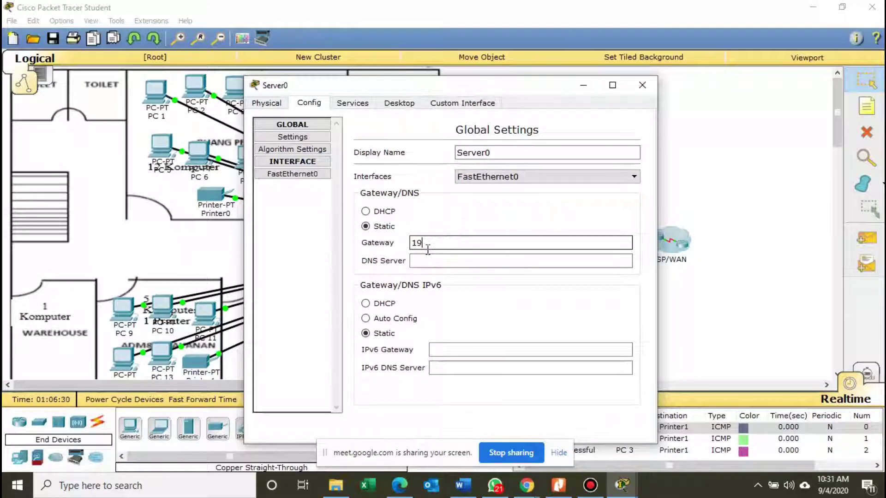
pyautogui.write('2.168.20.100')
pyautogui.click(446, 261)
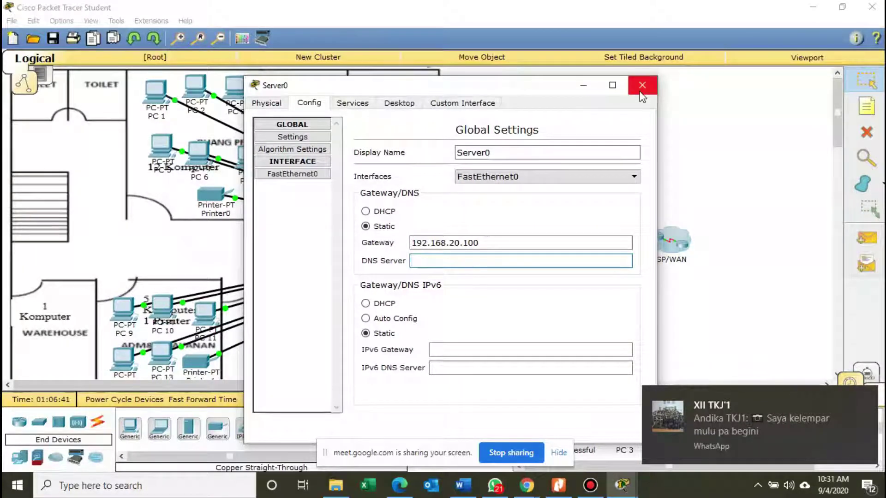
pyautogui.moveTo(585, 93); pyautogui.dragTo(562, 89)
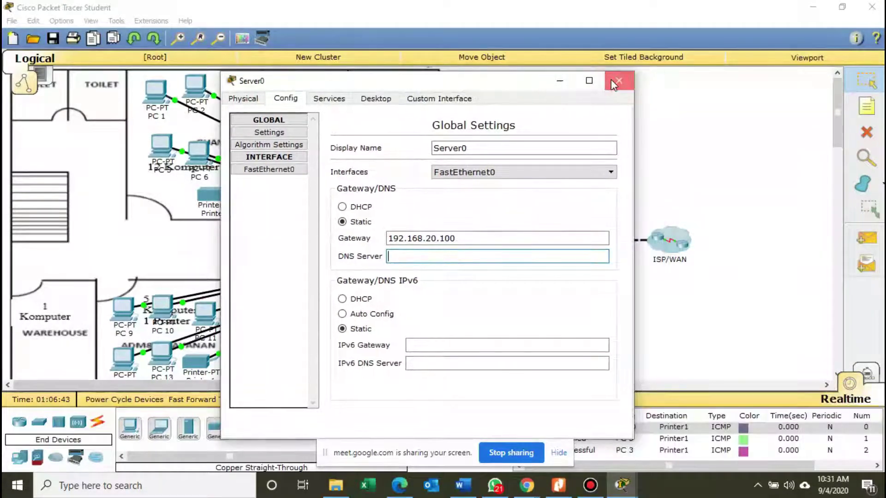
pyautogui.click(612, 82)
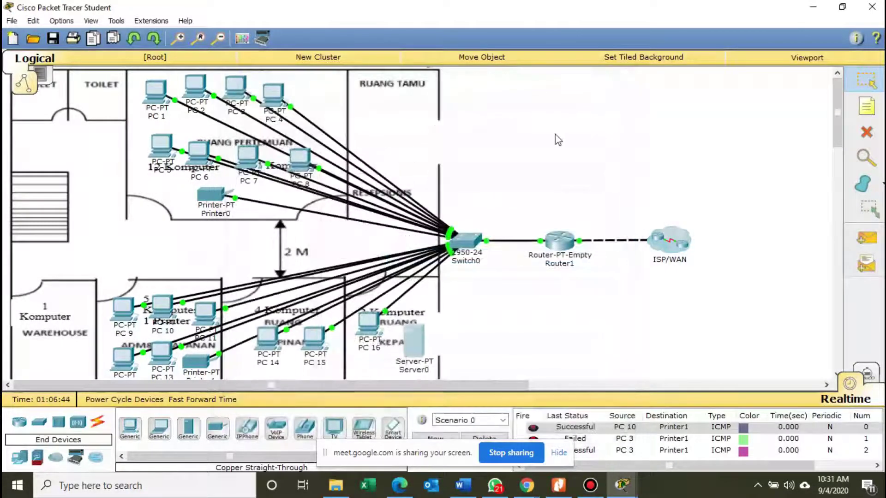
# Cable Server0's FastEthernet0 to Switch0 FastEthernet0/21 with copper straight-through, nudging PC 16 right.
pyautogui.click(97, 421)
pyautogui.click(188, 429)
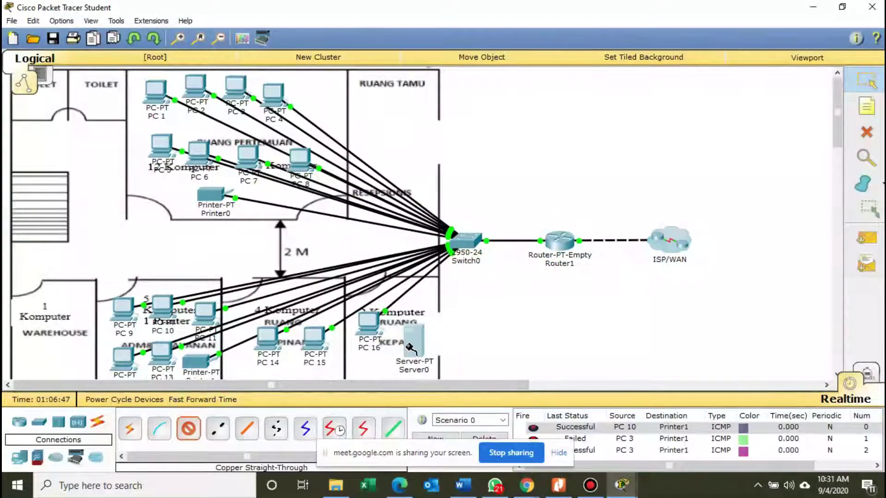
pyautogui.moveTo(412, 347)
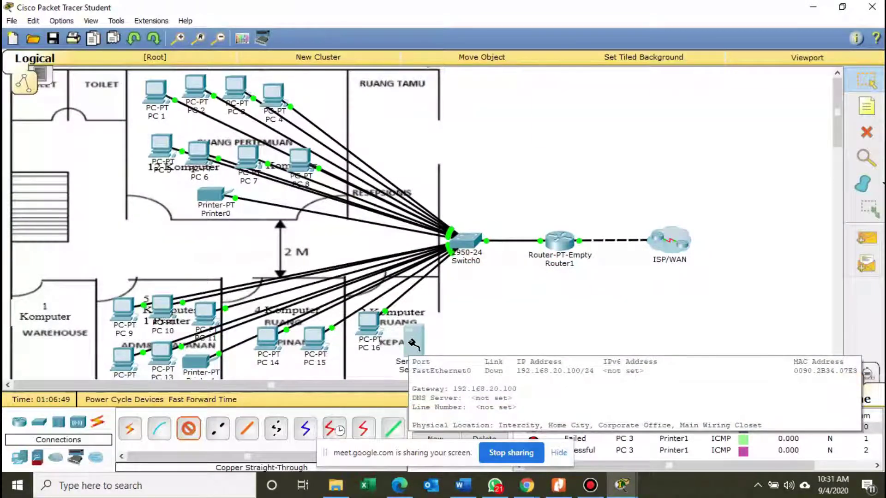
pyautogui.click(415, 342)
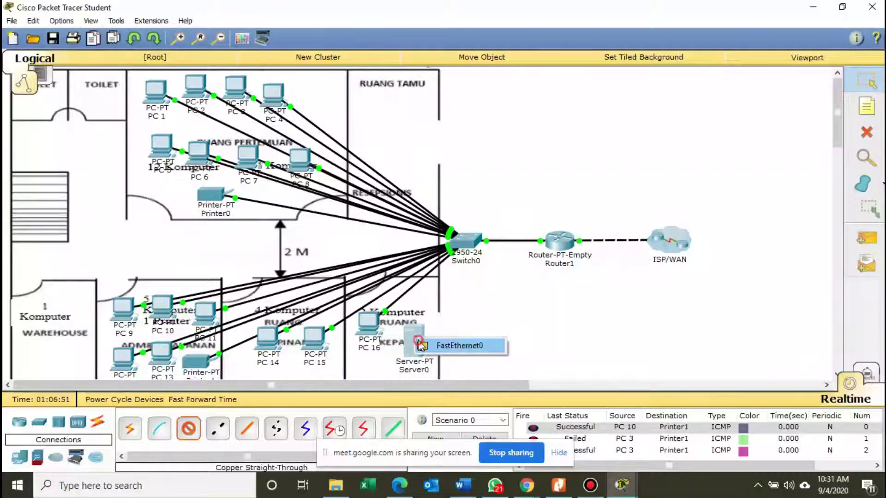
pyautogui.click(420, 345)
pyautogui.click(469, 246)
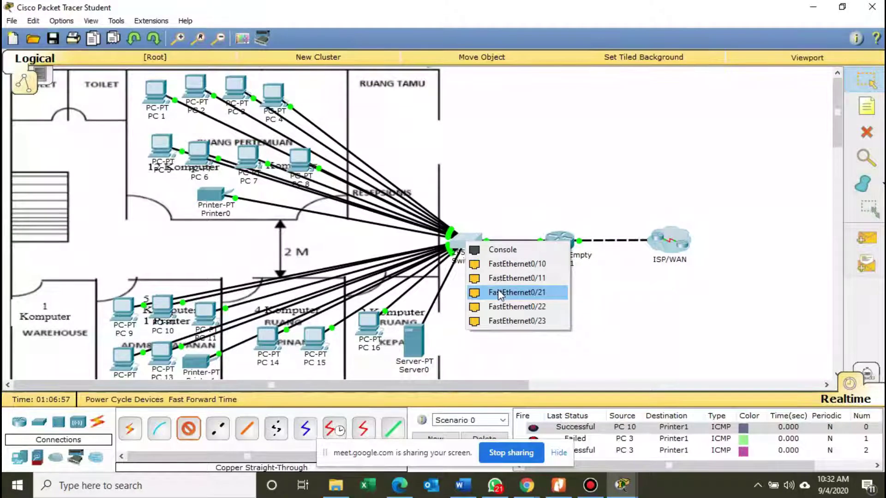
pyautogui.click(497, 289)
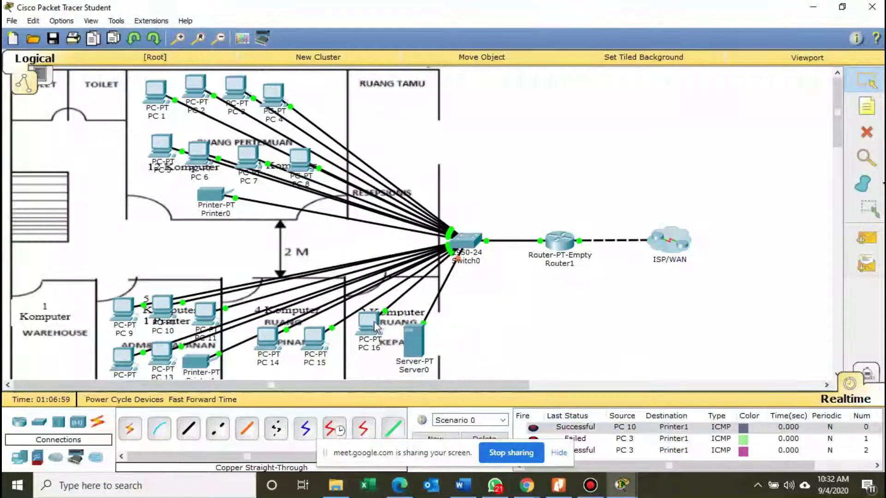
pyautogui.moveTo(376, 327); pyautogui.dragTo(379, 327)
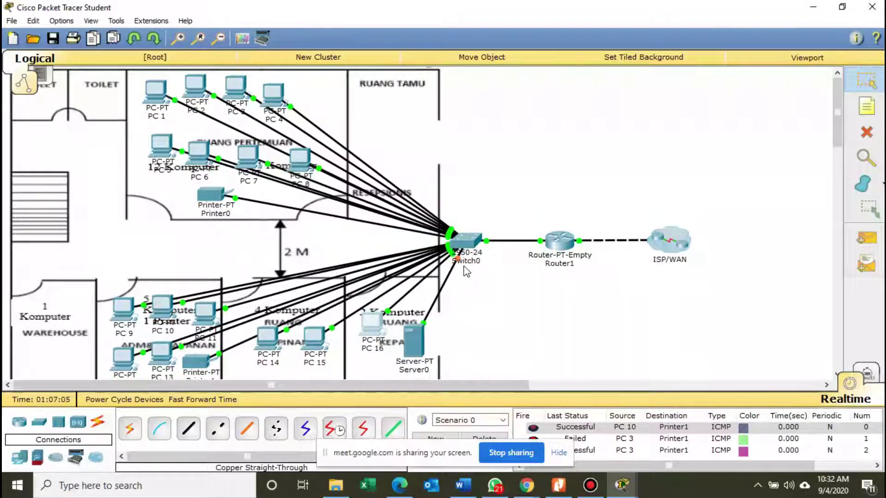
pyautogui.moveTo(478, 259)
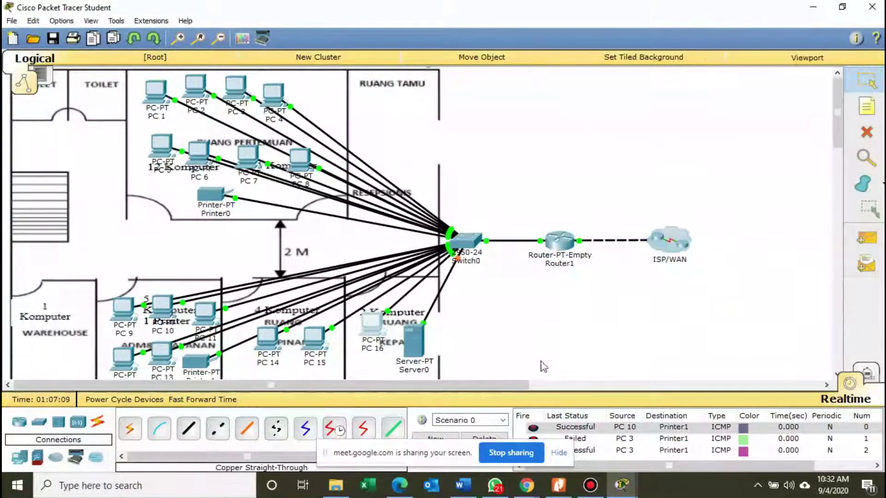
# Review the task sheet's office floor plan, Langkah Kerja steps and IP addressing table in Nitro Pro.
pyautogui.click(558, 485)
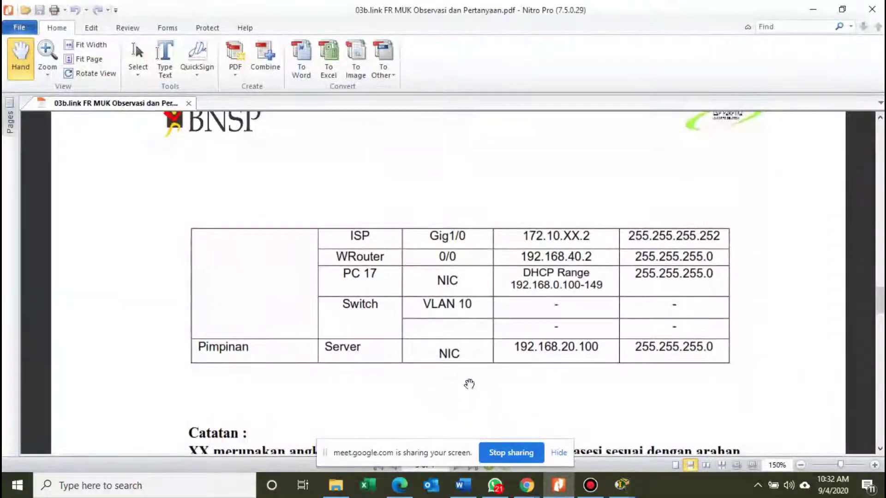
pyautogui.scroll(5, 512, 379)
pyautogui.scroll(10, 522, 369)
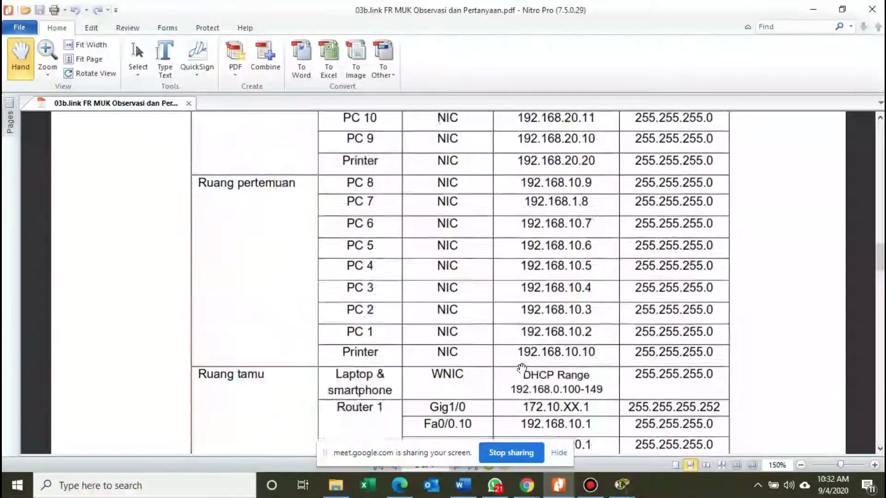
pyautogui.scroll(-2, 382, 277)
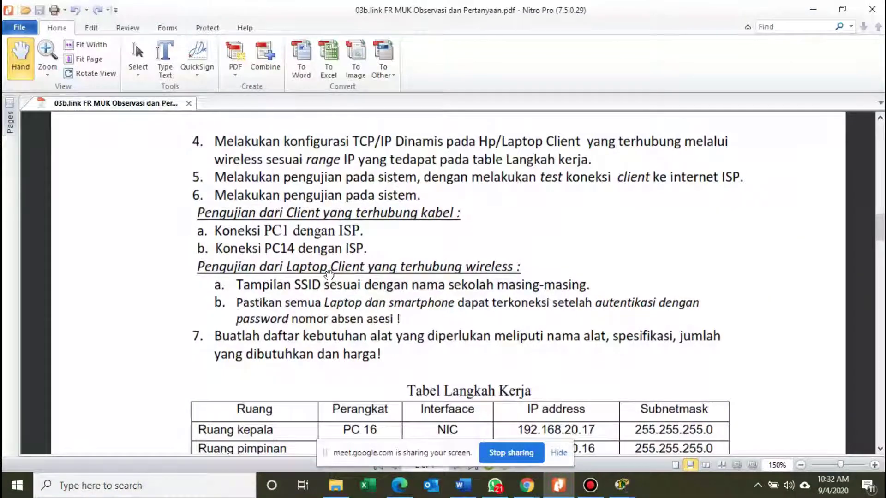
pyautogui.scroll(7, 329, 274)
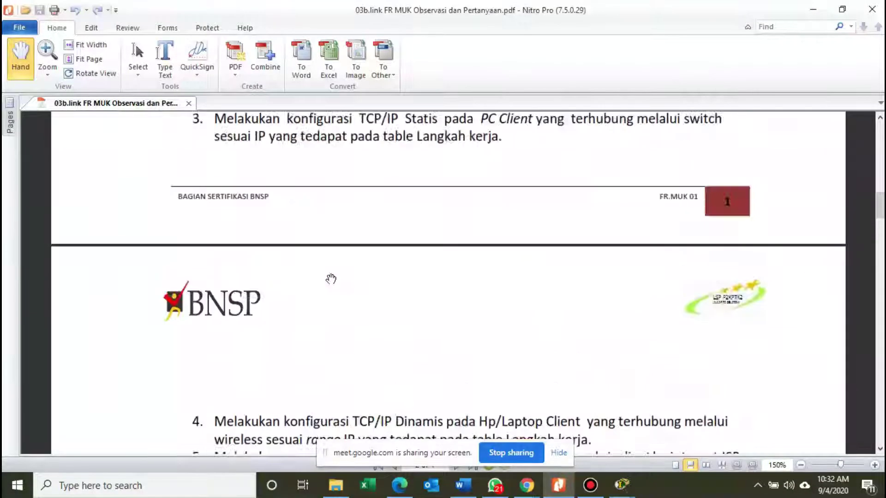
pyautogui.scroll(2, 332, 280)
pyautogui.scroll(2, 332, 280)
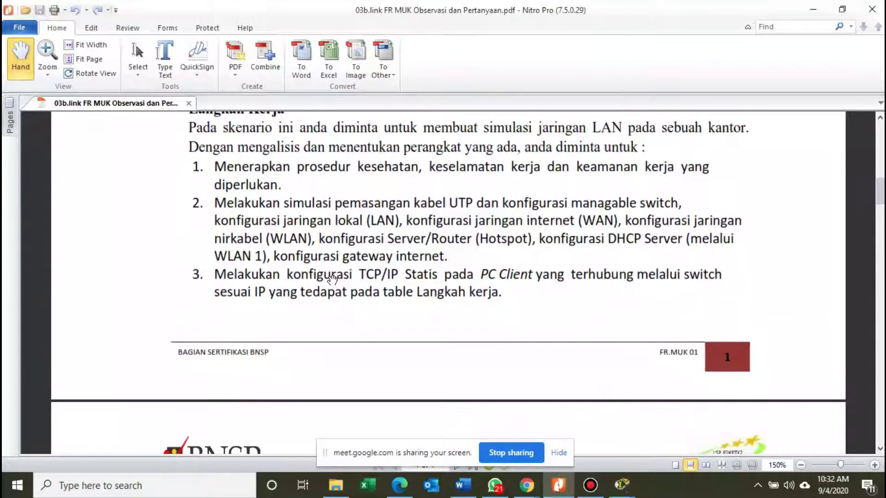
pyautogui.scroll(1, 524, 204)
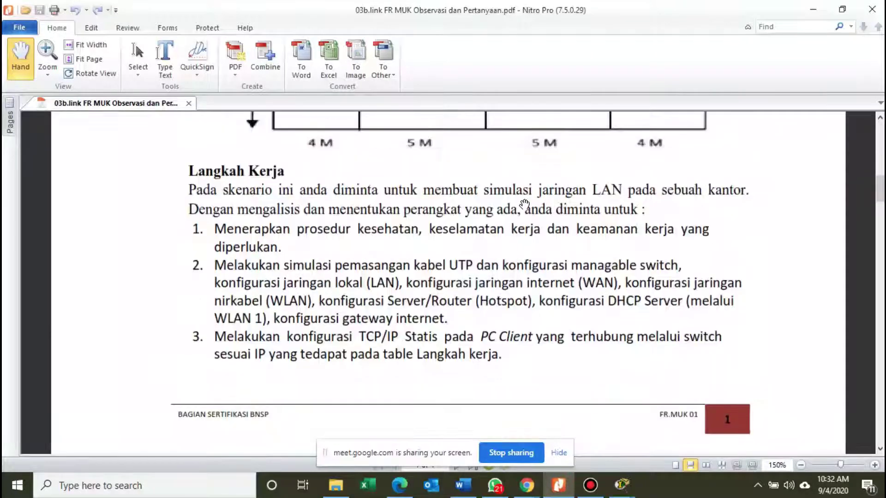
pyautogui.scroll(1, 524, 204)
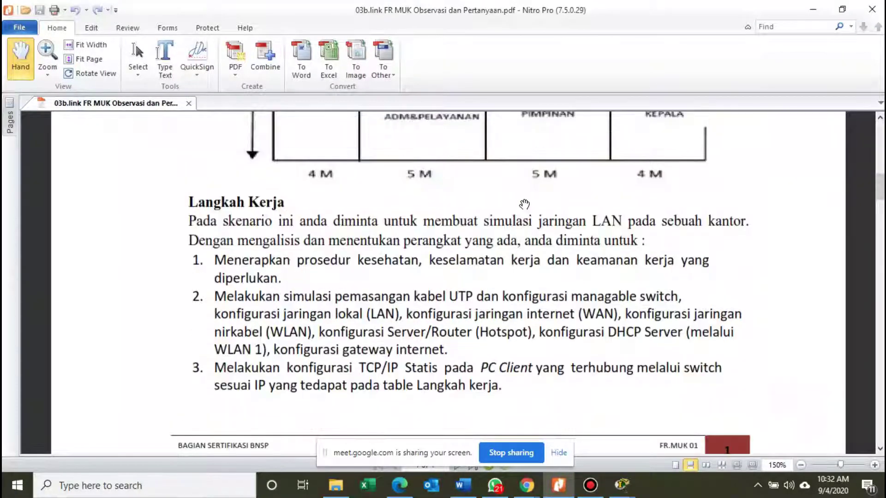
pyautogui.scroll(4, 524, 204)
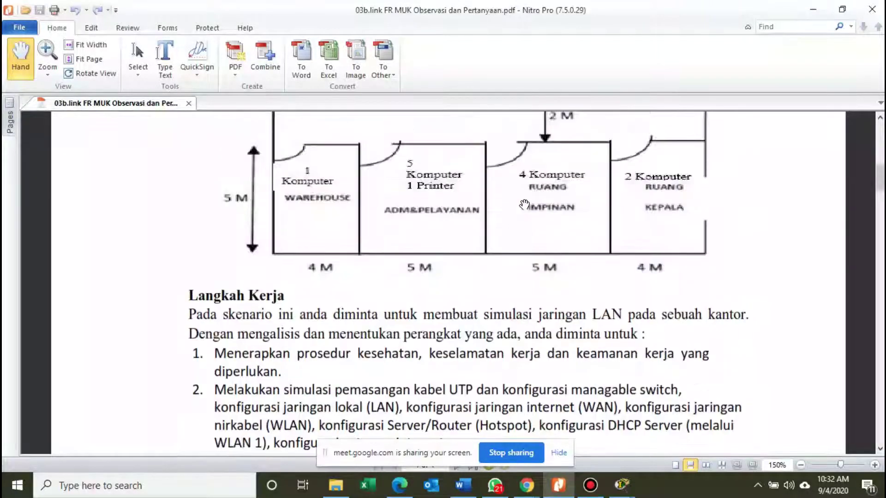
pyautogui.scroll(6, 524, 204)
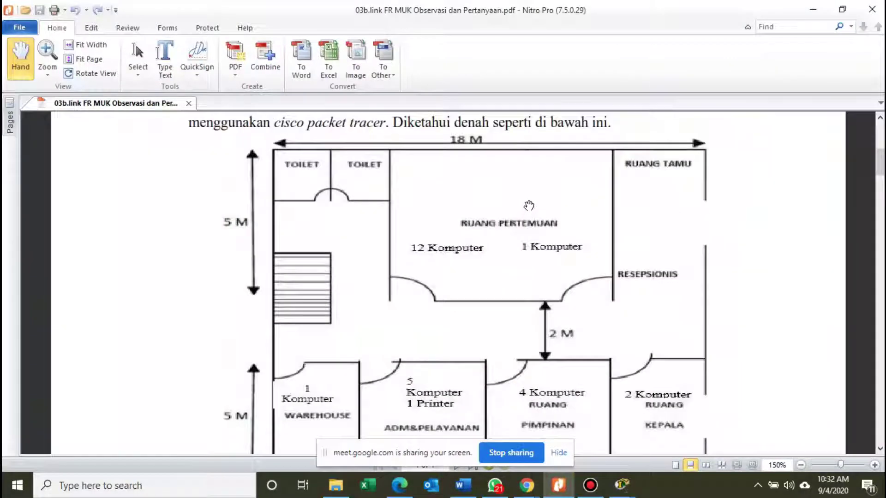
pyautogui.scroll(-5, 529, 202)
pyautogui.scroll(-9, 529, 202)
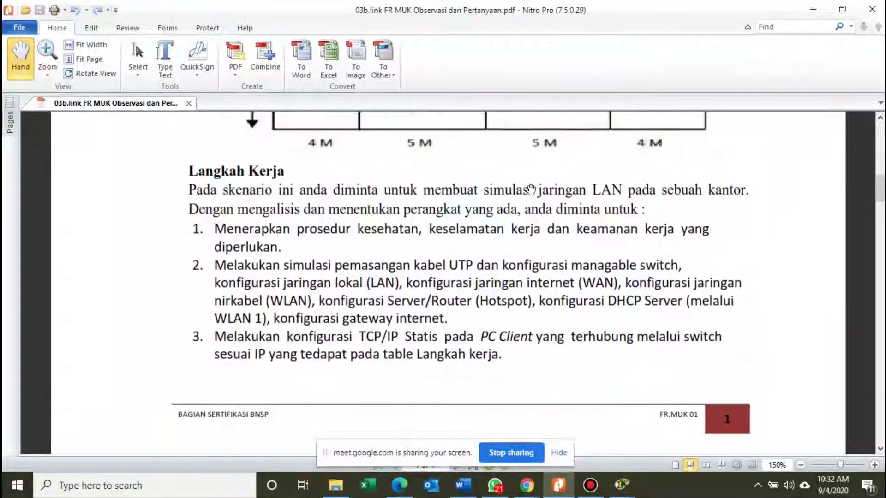
pyautogui.scroll(-17, 530, 189)
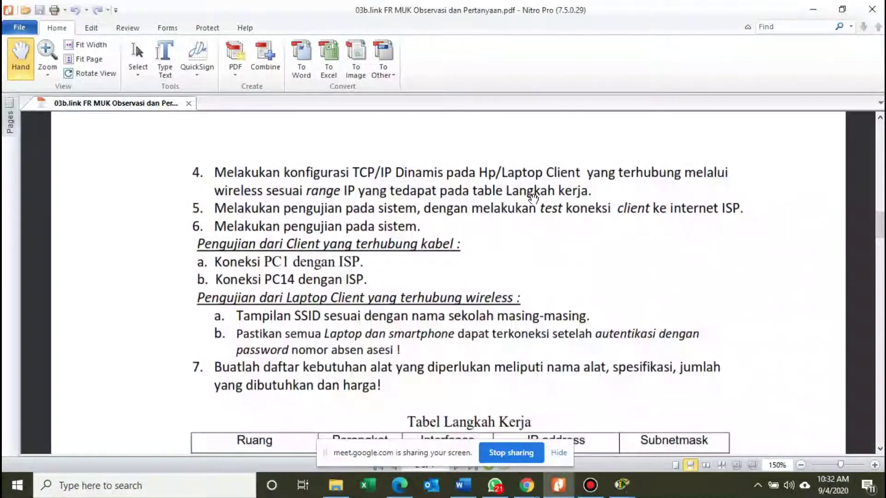
pyautogui.scroll(-1, 531, 225)
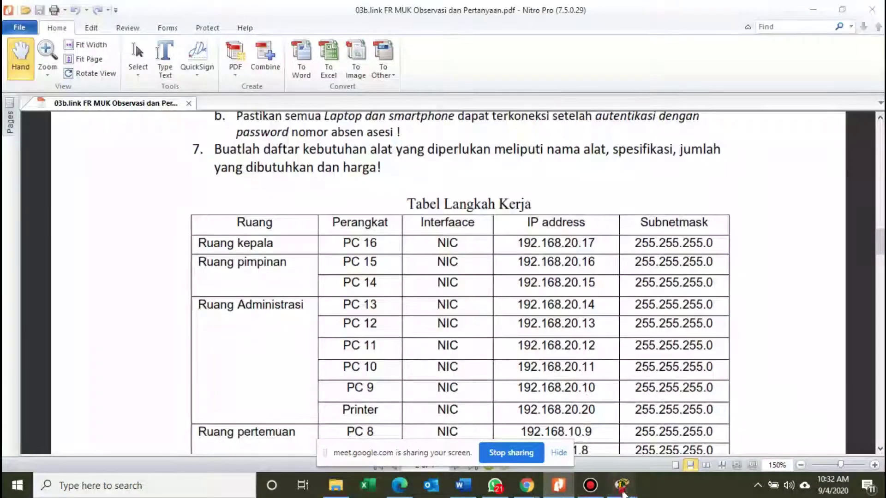
# Back in Packet Tracer, add a simple ping from PC 16 to Server0.
pyautogui.moveTo(622, 494)
pyautogui.click(525, 430)
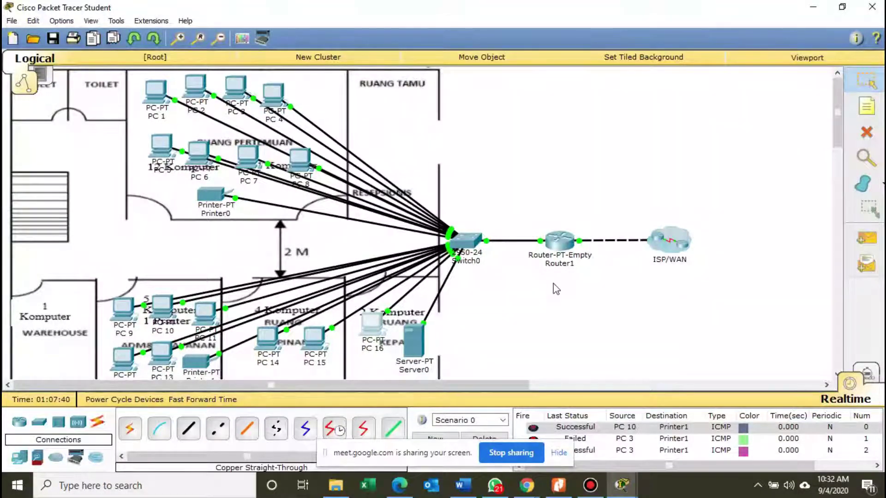
pyautogui.click(865, 238)
pyautogui.click(373, 324)
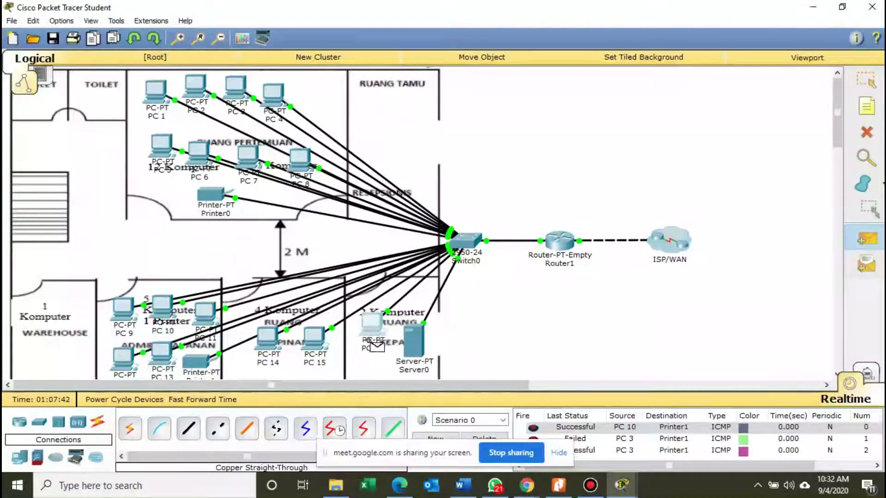
pyautogui.click(412, 350)
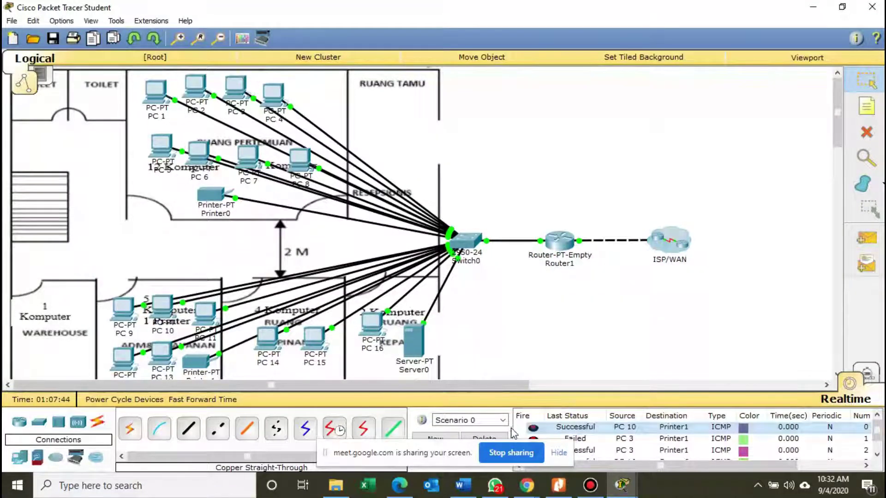
# Delete the old PDUs and ping Server0 from PC 16 again, which succeeds.
pyautogui.click(482, 438)
pyautogui.click(854, 241)
pyautogui.click(372, 324)
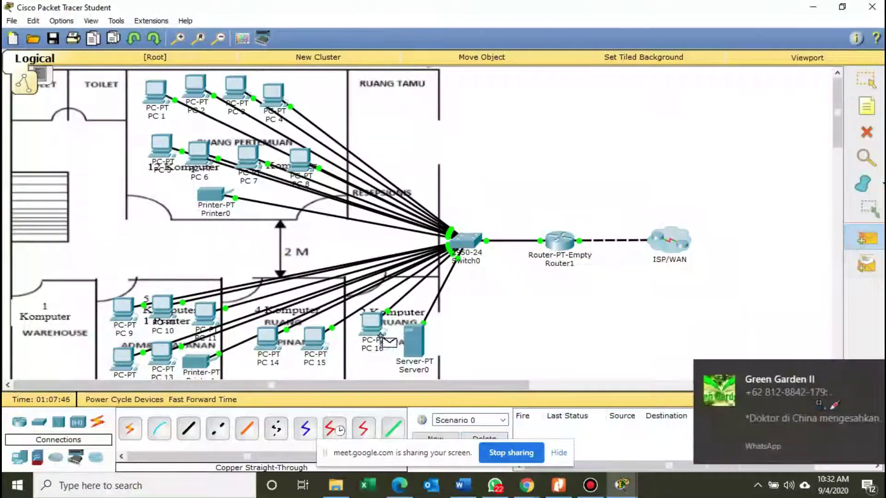
pyautogui.click(413, 342)
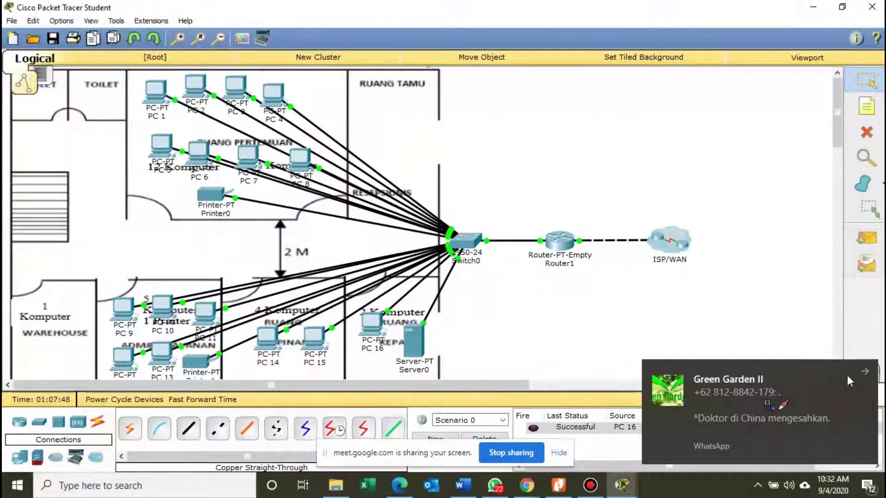
pyautogui.click(847, 376)
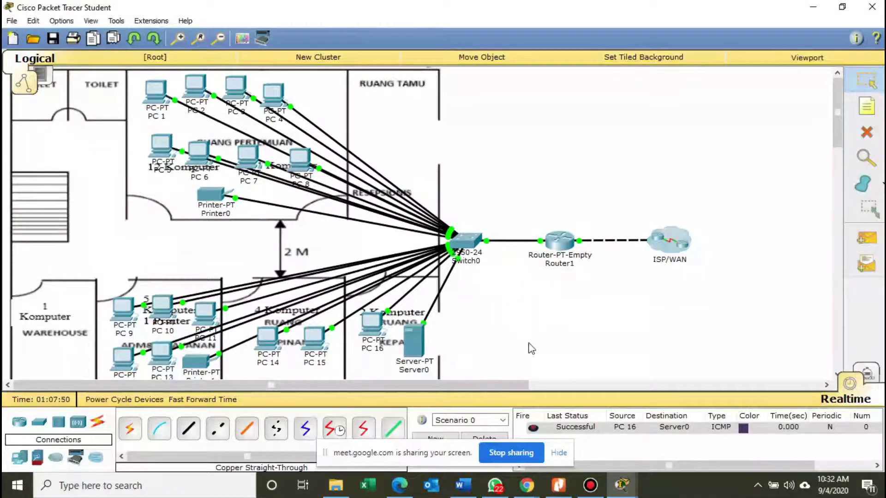
pyautogui.click(558, 485)
# Scroll to the Ruang tamu laptop and Router 1 rows of the address table, then minimize the PDF.
pyautogui.scroll(-5, 351, 261)
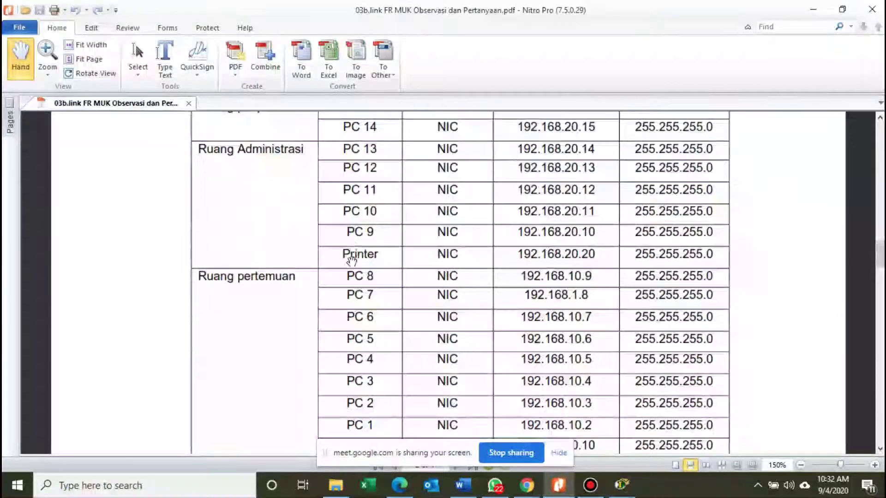
pyautogui.scroll(-3, 351, 261)
pyautogui.scroll(-5, 354, 290)
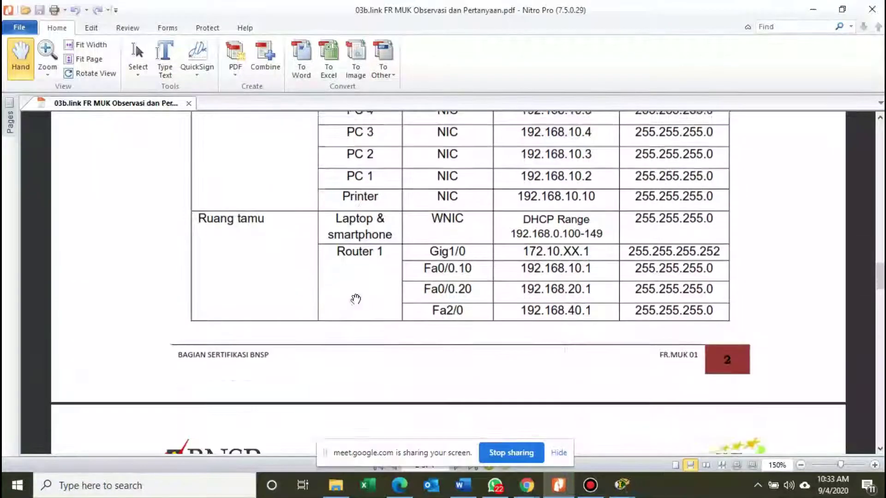
pyautogui.scroll(2, 401, 273)
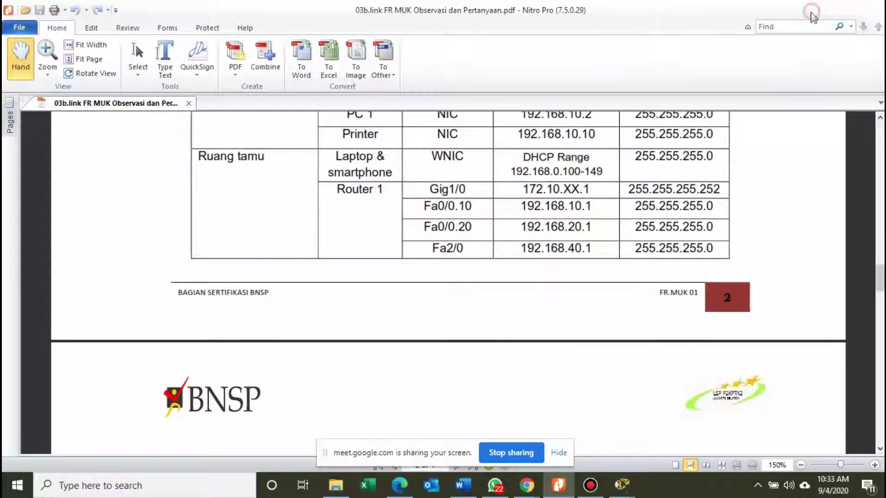
pyautogui.click(812, 10)
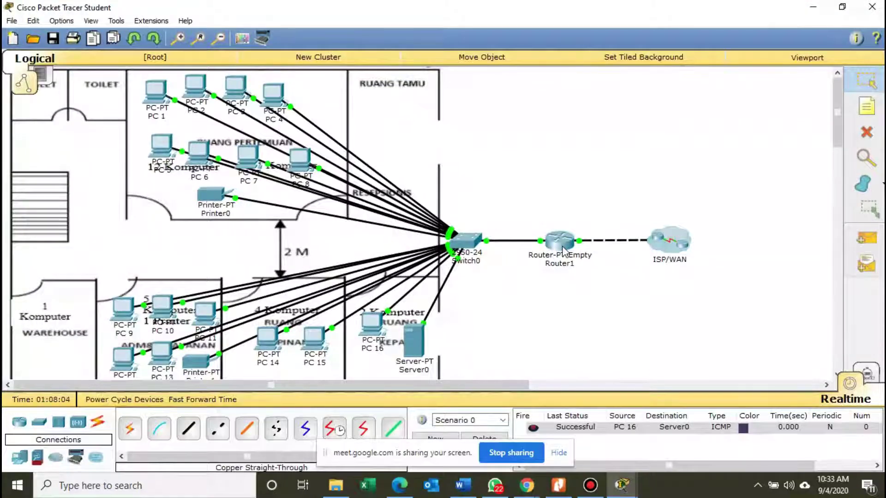
# Drag a WRT300N from the Wireless Devices category onto the canvas above Router1.
pyautogui.moveTo(563, 251)
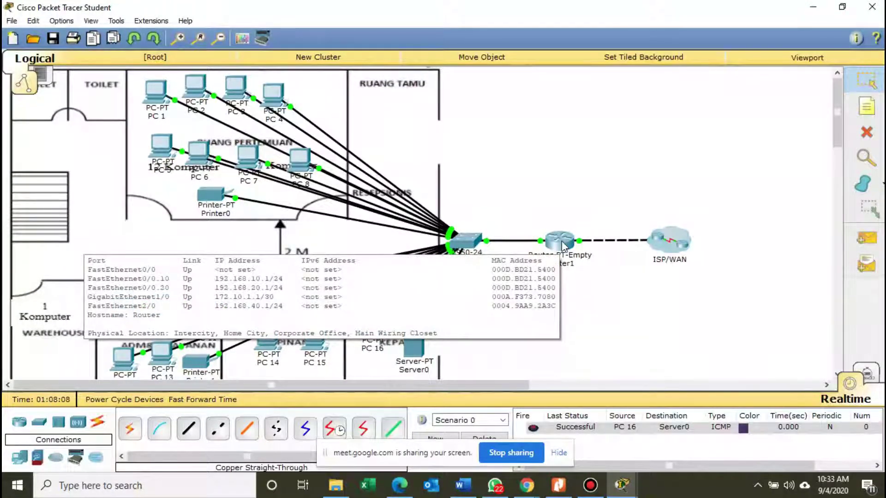
pyautogui.click(75, 457)
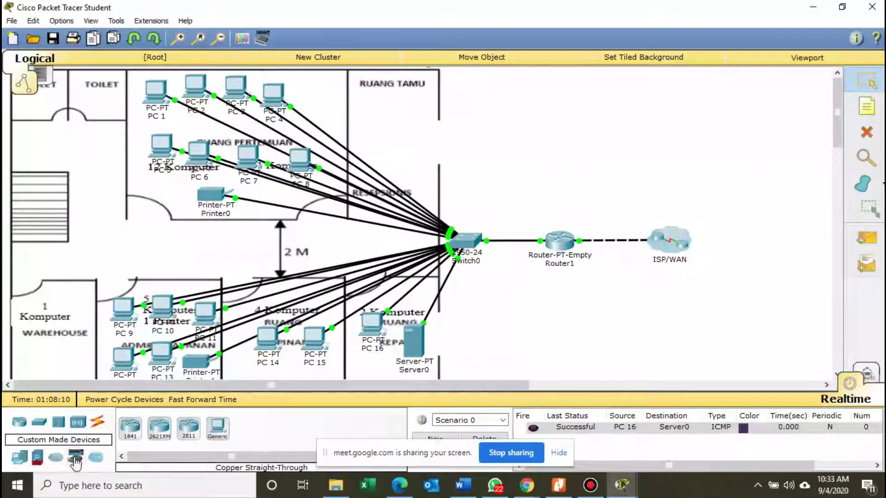
pyautogui.click(19, 457)
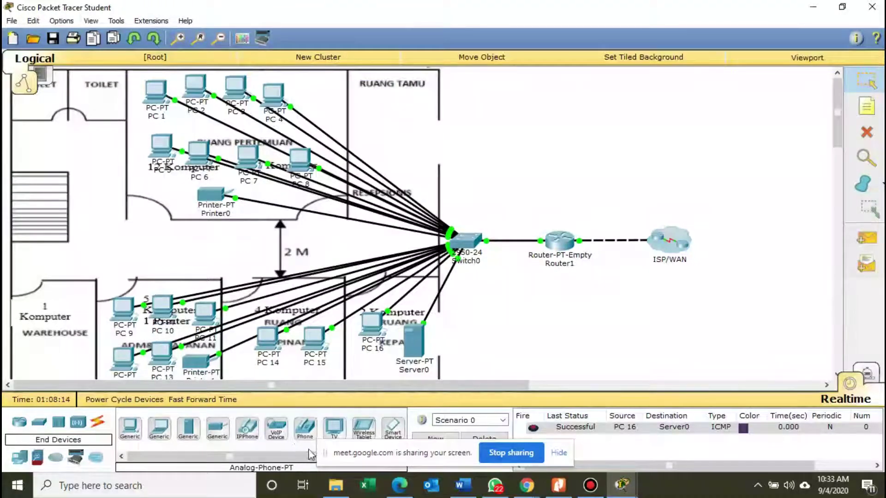
pyautogui.click(77, 423)
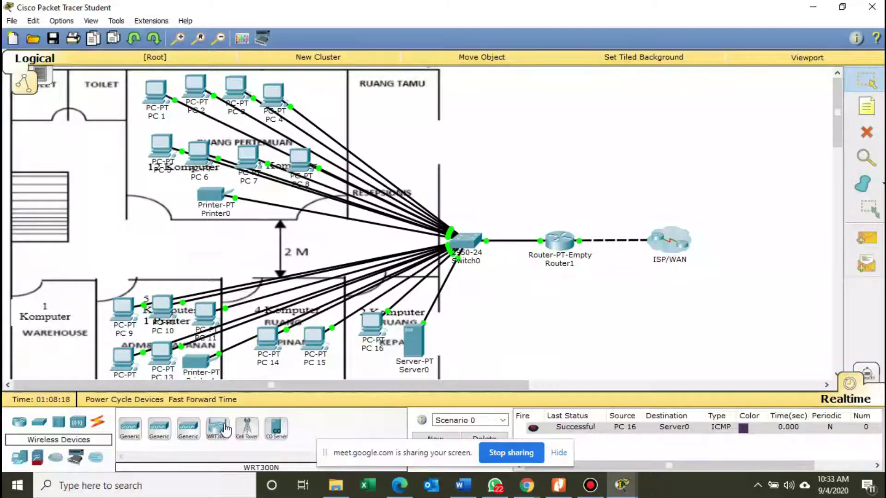
pyautogui.moveTo(217, 426); pyautogui.dragTo(560, 172)
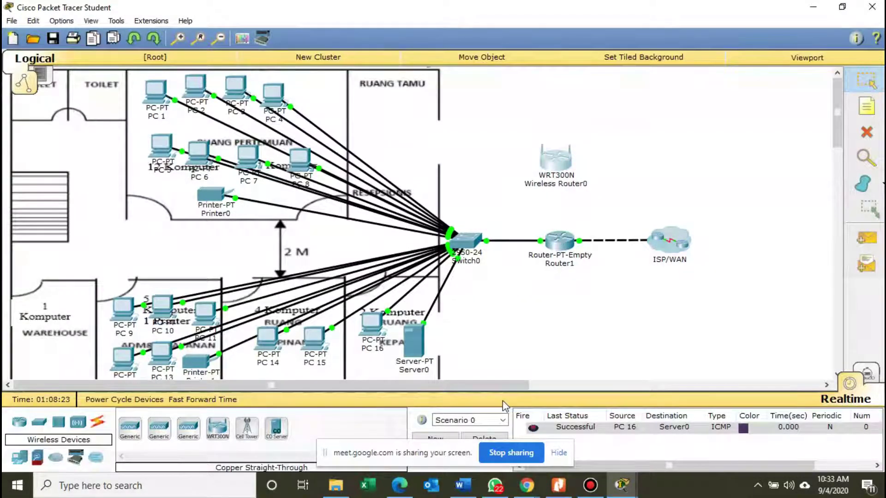
# Send three simple pings from PC 16 to the ISP/WAN Router0.
pyautogui.click(866, 238)
pyautogui.click(375, 333)
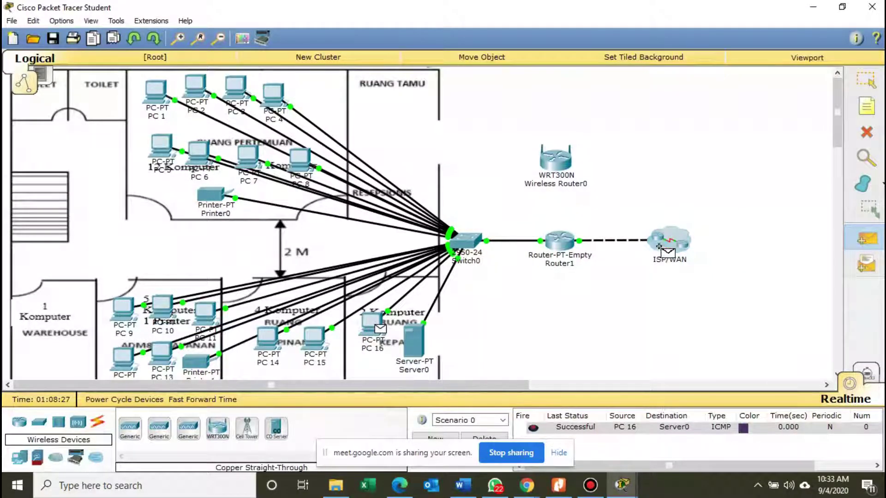
pyautogui.click(685, 254)
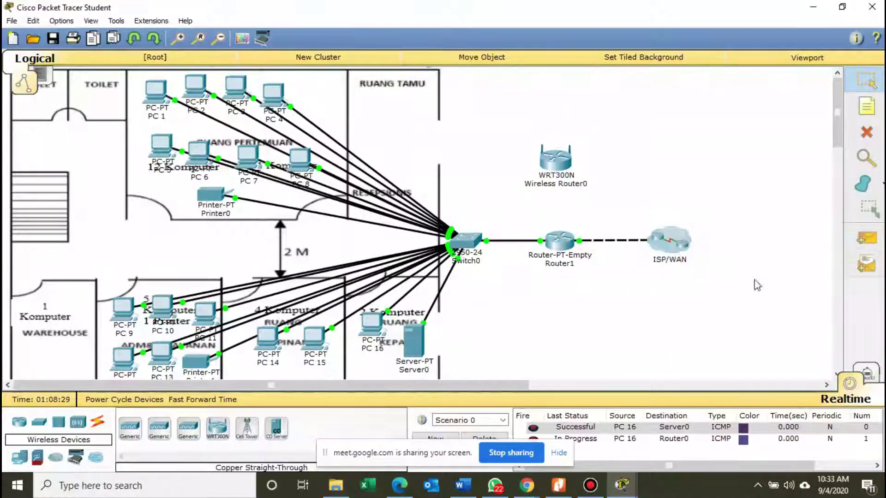
pyautogui.click(857, 248)
pyautogui.click(374, 330)
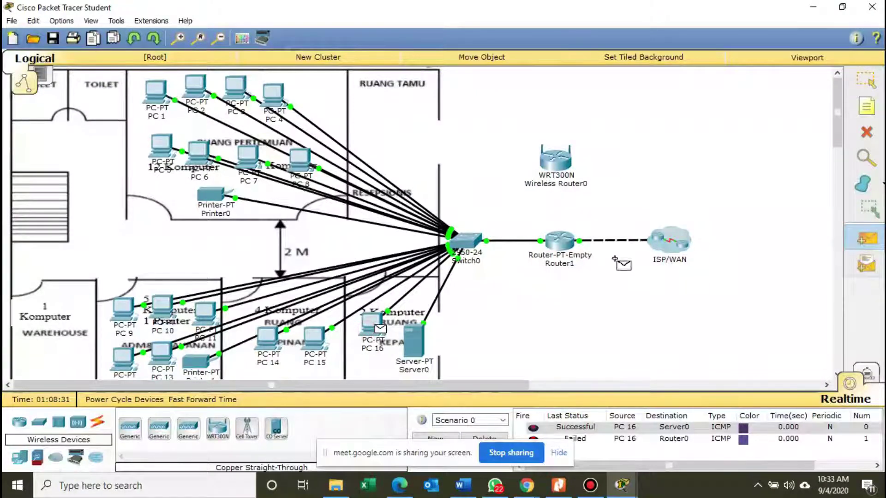
pyautogui.click(689, 253)
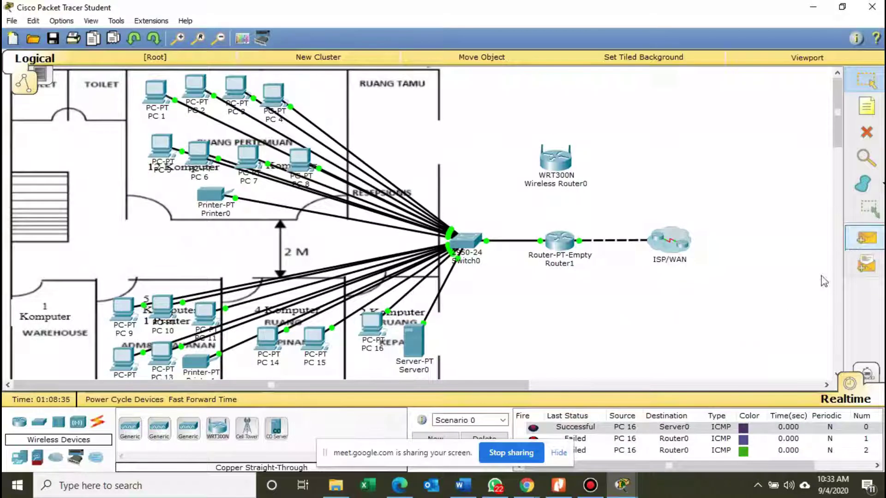
pyautogui.click(866, 240)
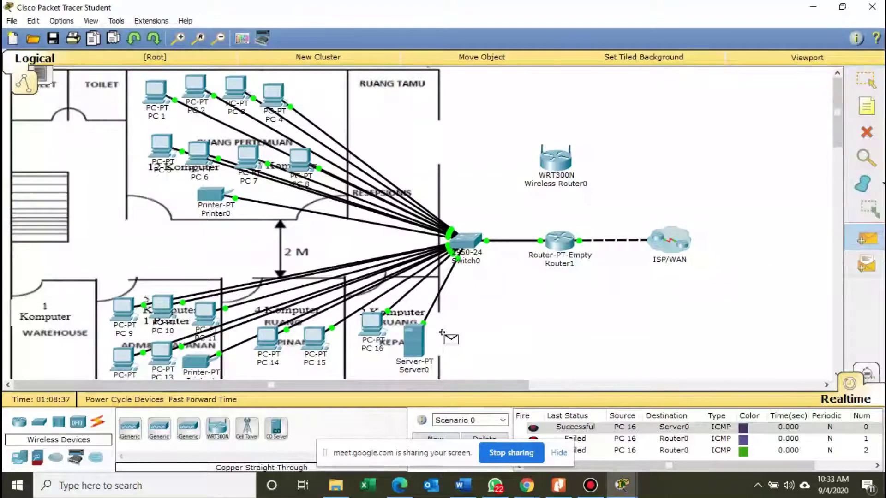
pyautogui.click(374, 325)
pyautogui.click(675, 247)
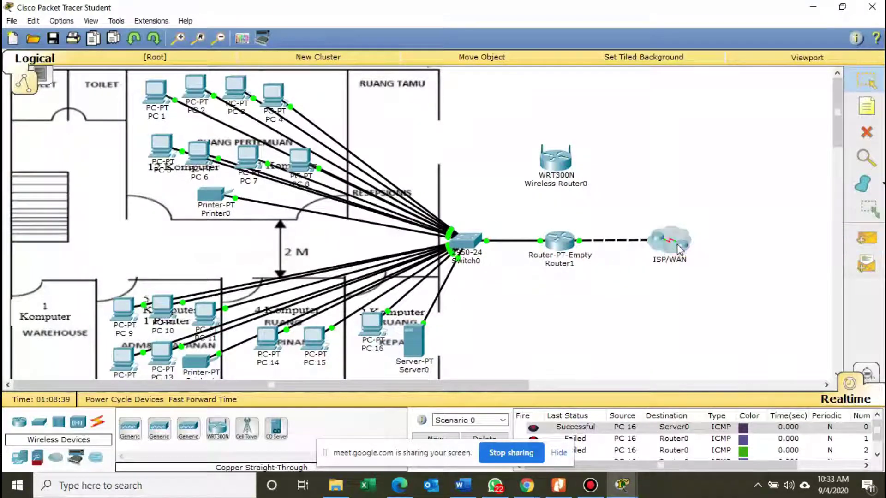
pyautogui.scroll(-1, 692, 438)
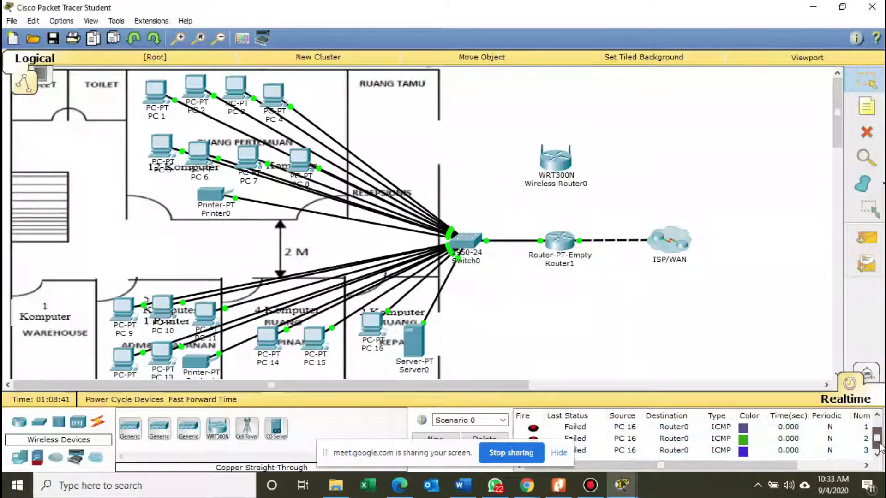
# Clear the PDU list and ping Router0 once from PC 16 and twice from PC 4.
pyautogui.click(484, 436)
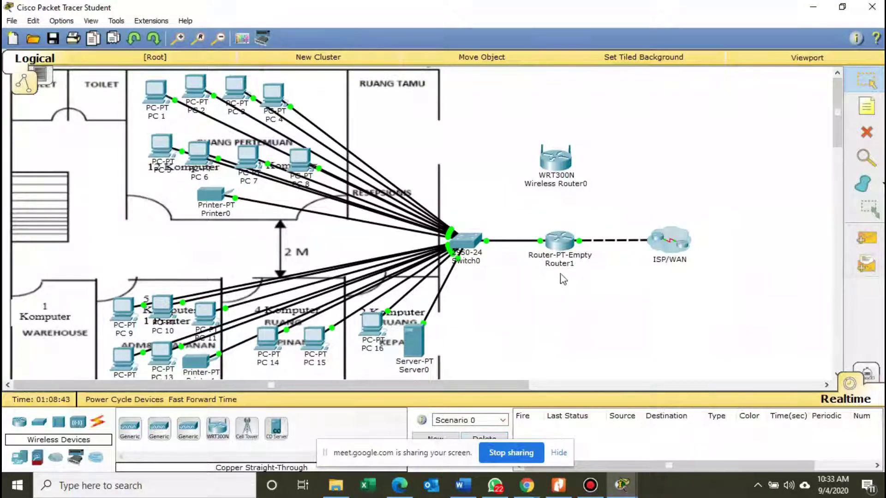
pyautogui.click(866, 238)
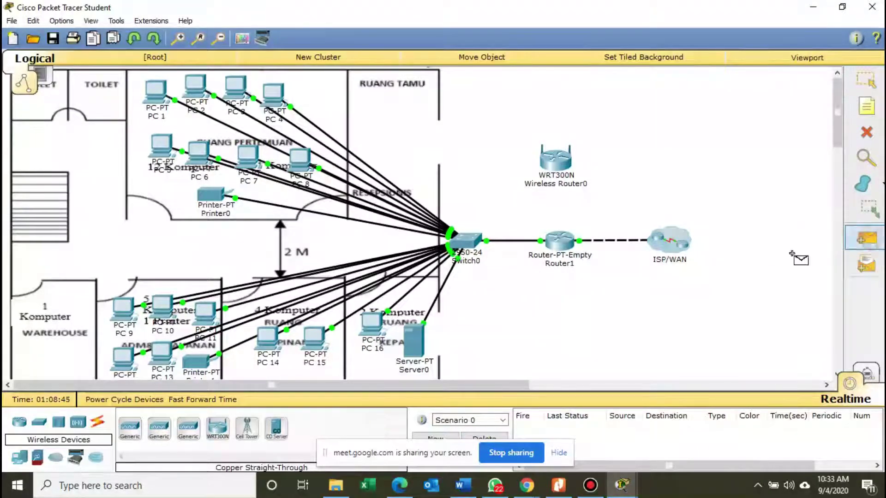
pyautogui.click(372, 330)
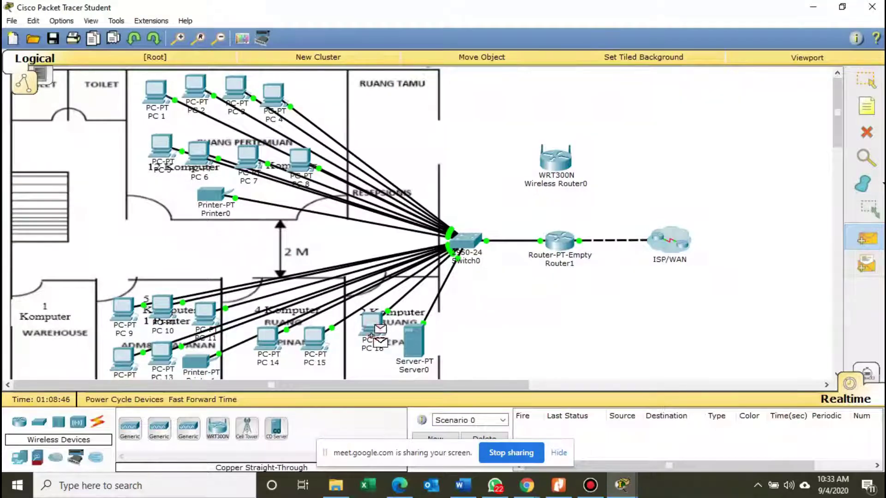
pyautogui.click(679, 252)
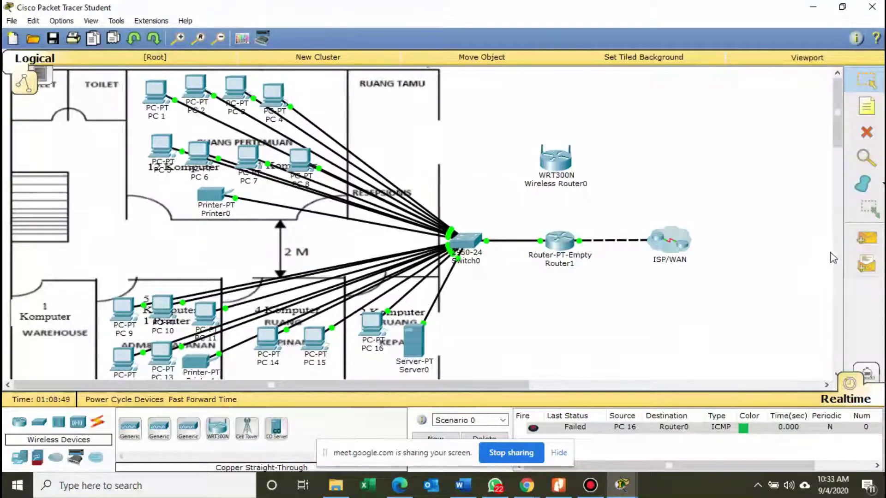
pyautogui.click(866, 238)
pyautogui.click(280, 98)
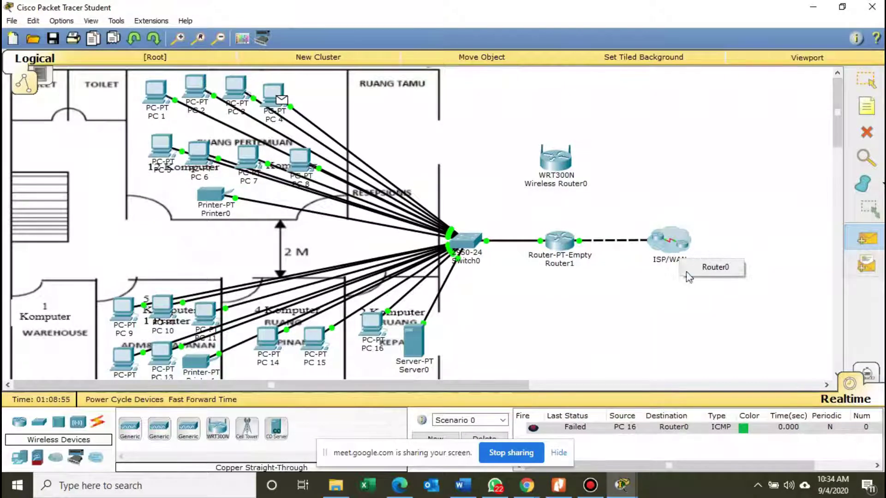
pyautogui.click(688, 254)
pyautogui.click(866, 238)
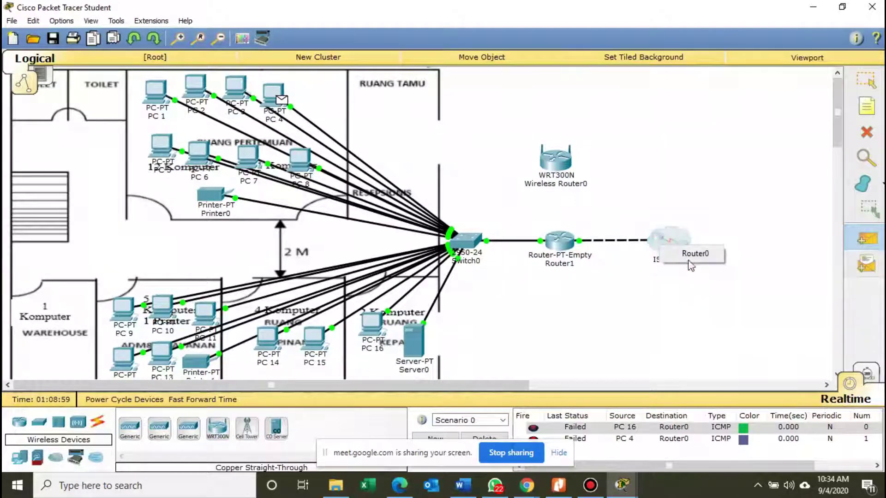
pyautogui.click(665, 249)
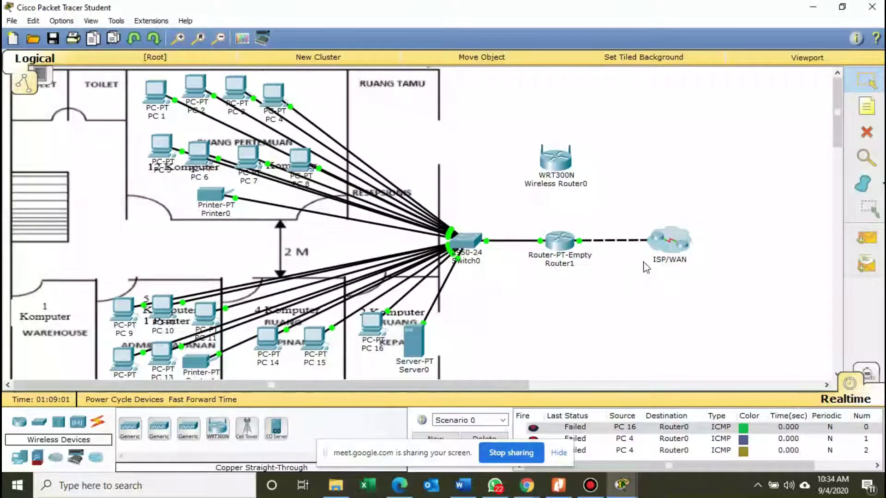
# In Router1's RIP settings, add networks 172.10.1.0 and 192.168.10.0.
pyautogui.click(563, 245)
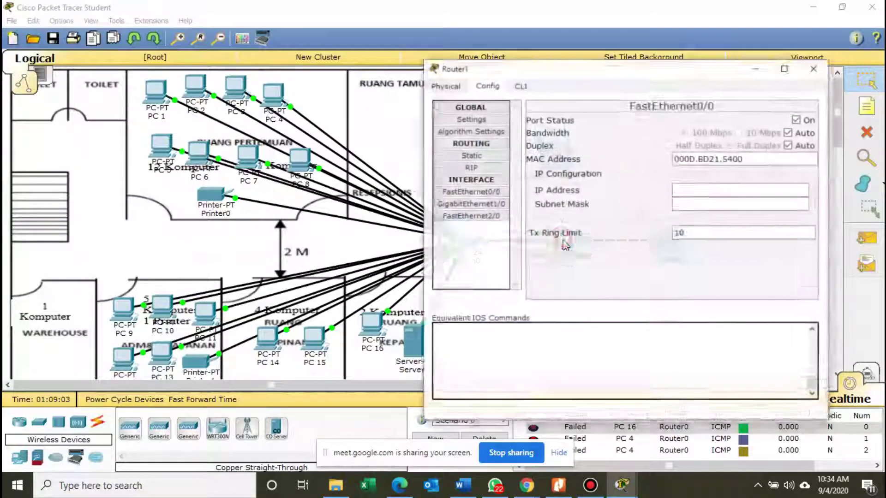
pyautogui.click(492, 160)
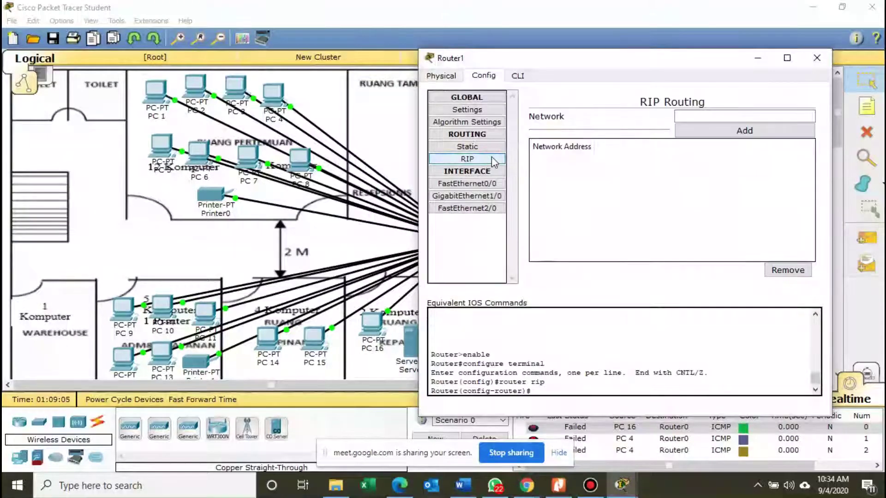
pyautogui.click(713, 115)
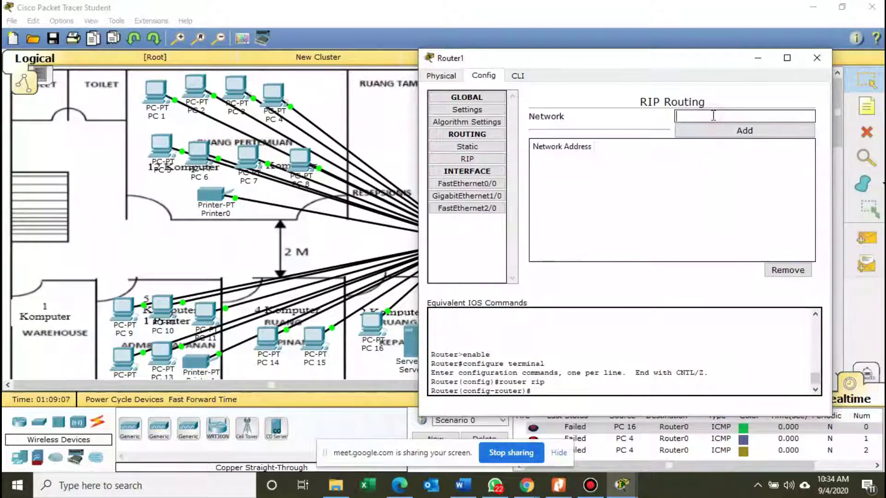
pyautogui.write('192')
pyautogui.write('72')
pyautogui.write('.10.')
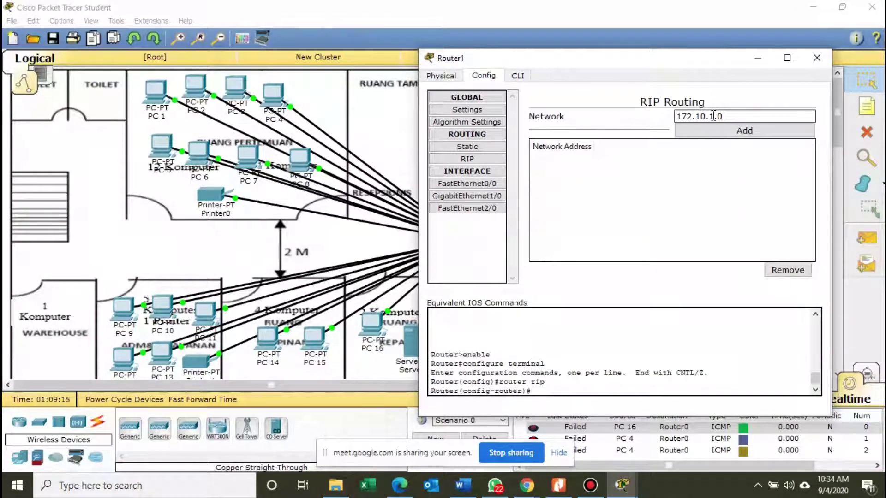
pyautogui.write('1.0')
pyautogui.click(724, 130)
pyautogui.click(716, 114)
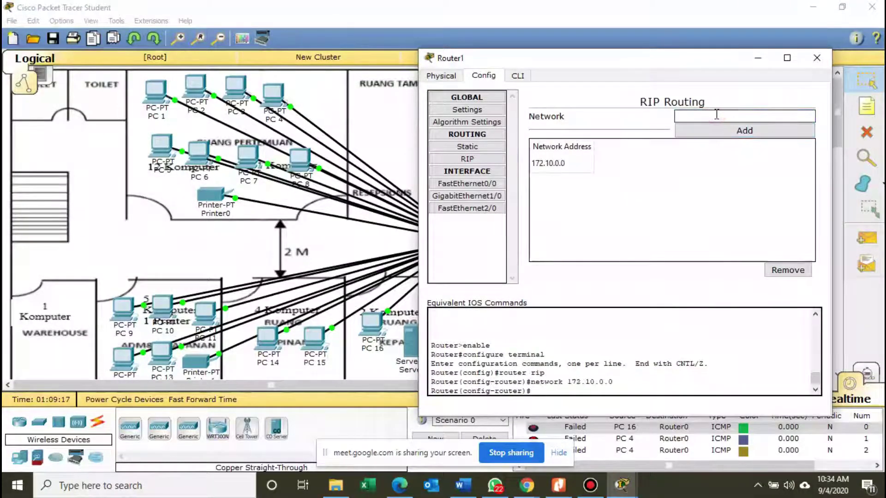
pyautogui.write('192.16')
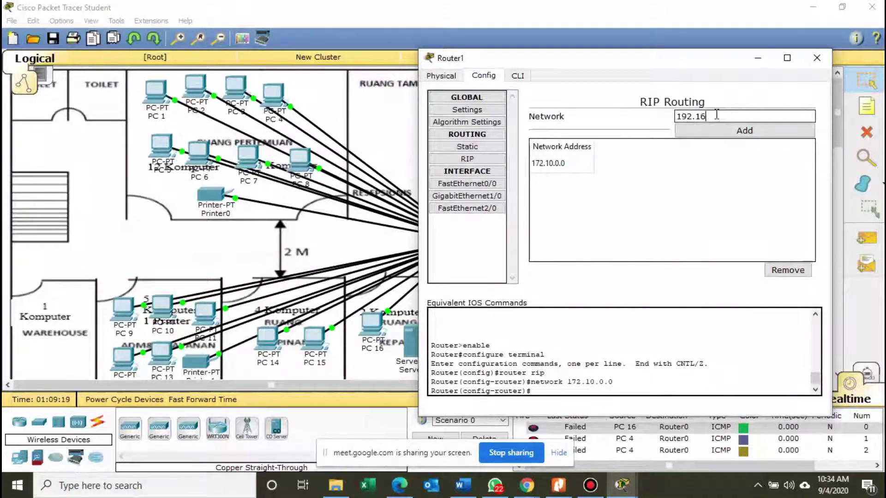
pyautogui.write('8.10.0')
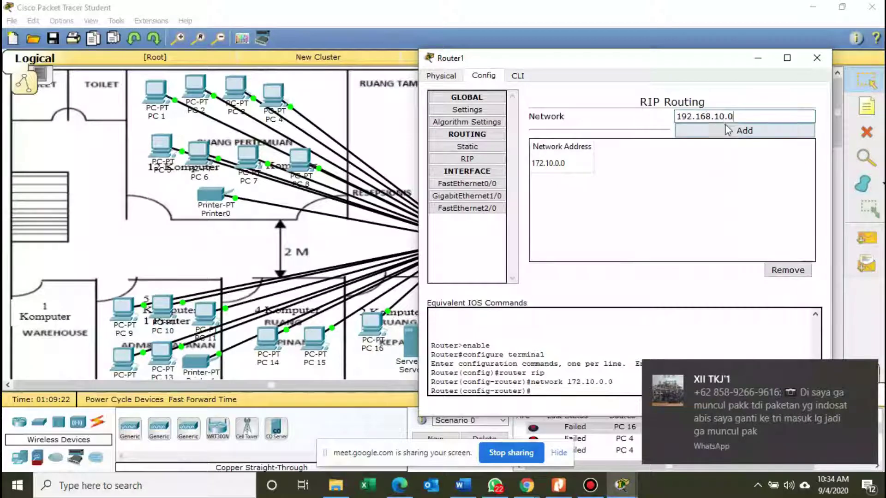
pyautogui.click(729, 131)
# Add RIP networks 192.168.20.0 and 192.168.40.0, then close Router1's window.
pyautogui.click(728, 119)
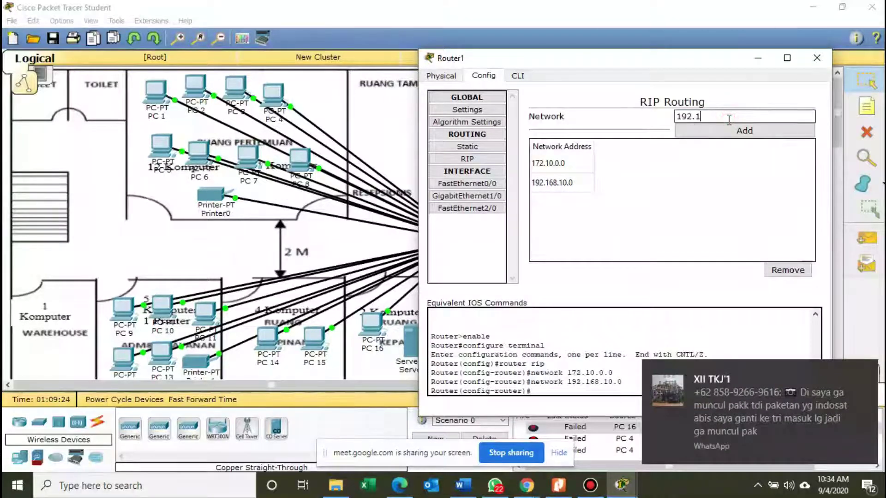
pyautogui.write('192.168.20')
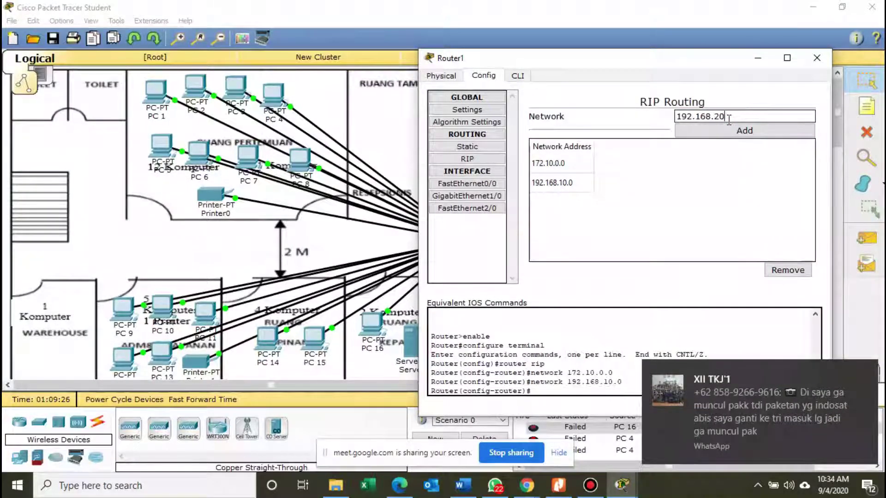
pyautogui.write('.0')
pyautogui.click(733, 126)
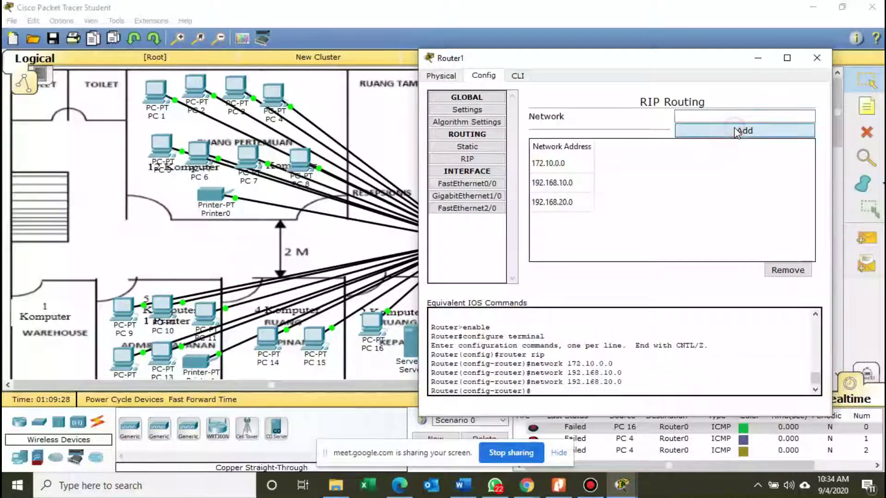
pyautogui.click(733, 115)
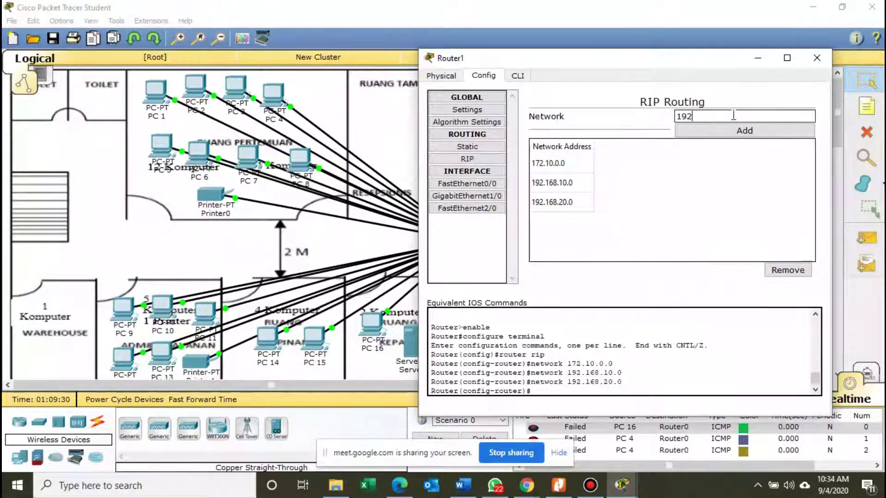
pyautogui.write('192.168.')
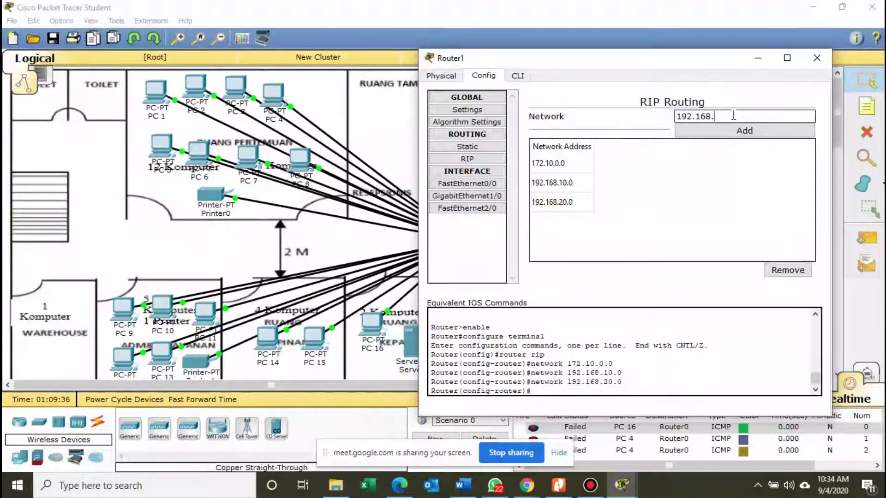
pyautogui.write('40.0')
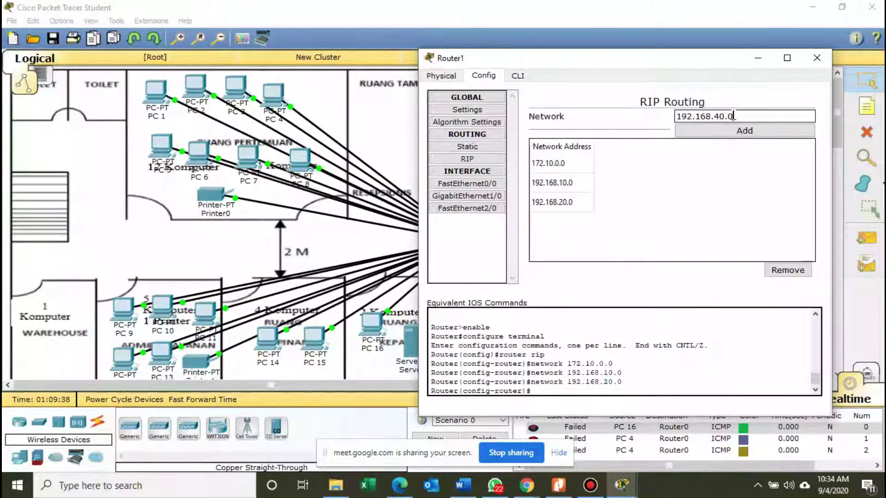
pyautogui.click(742, 130)
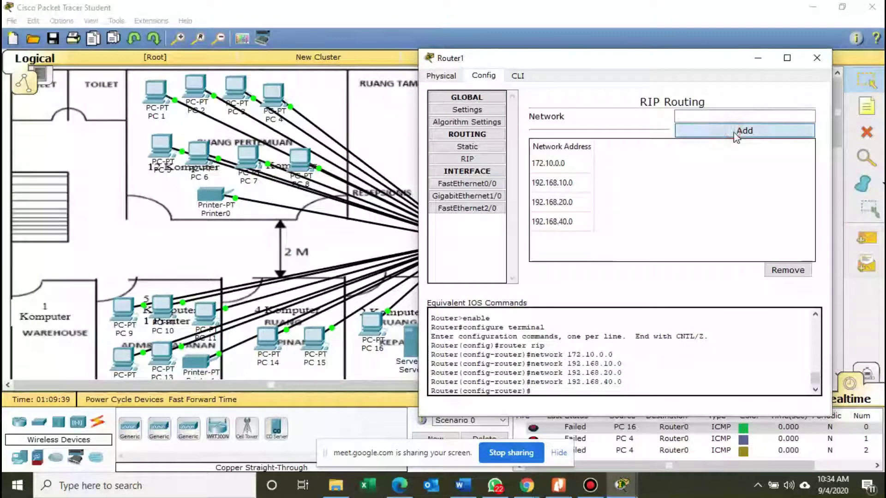
pyautogui.click(816, 59)
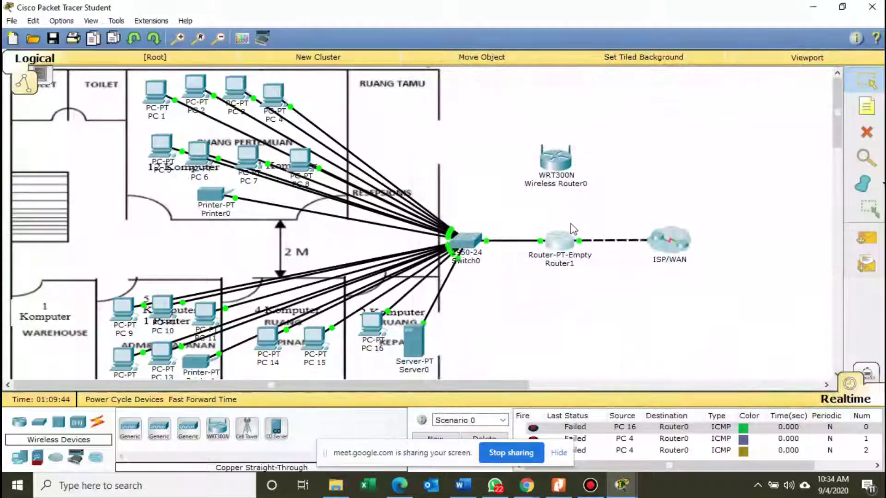
# Clear the old PDUs and ping Router0 from PC 4 and from PC 16.
pyautogui.moveTo(576, 238); pyautogui.dragTo(572, 236)
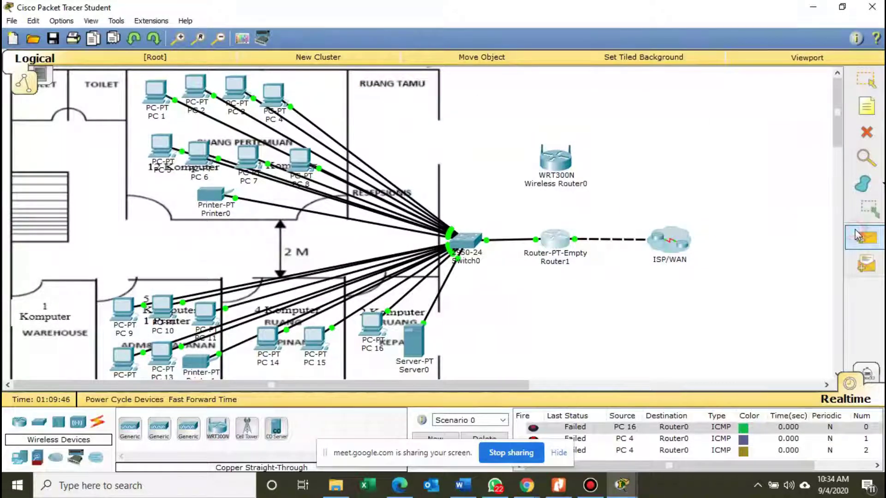
pyautogui.click(484, 438)
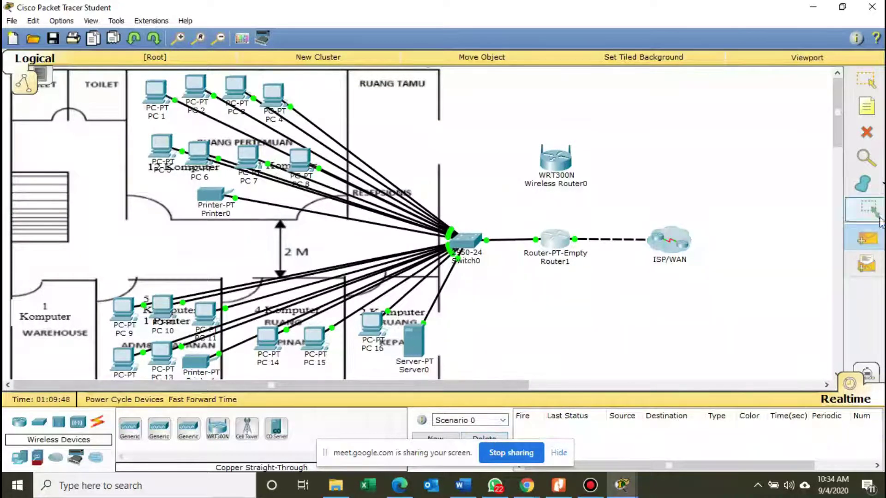
pyautogui.click(274, 95)
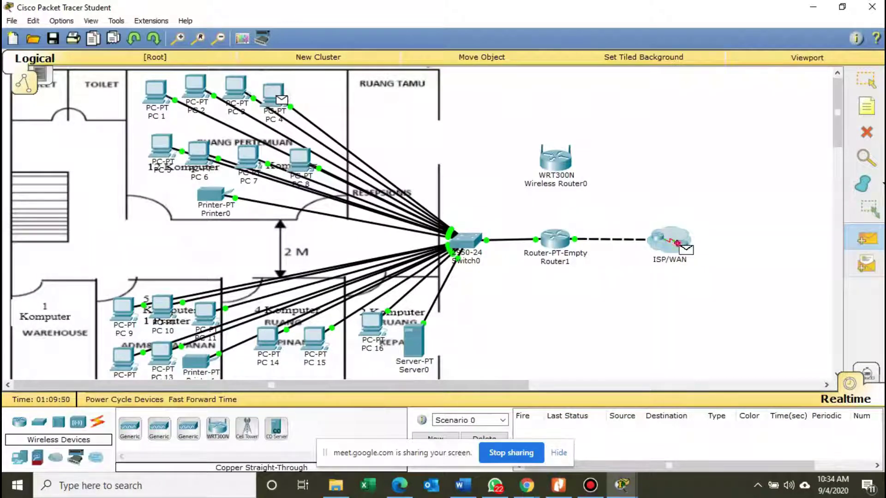
pyautogui.click(693, 251)
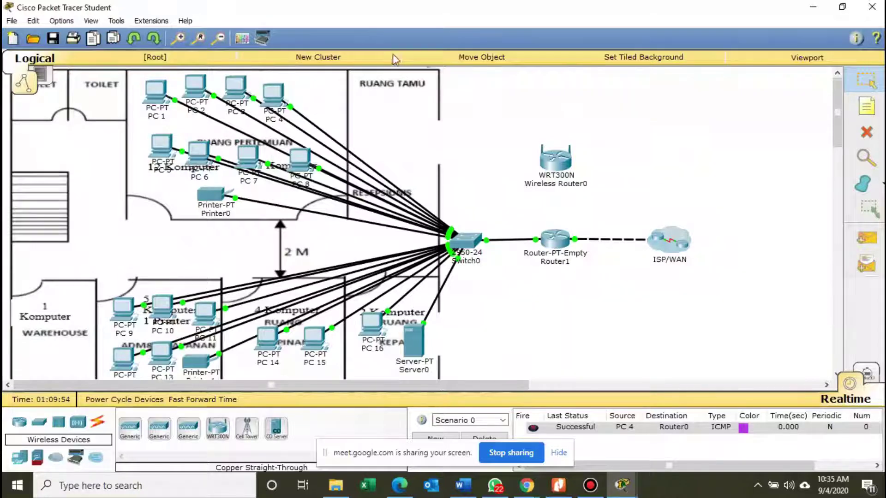
pyautogui.click(869, 245)
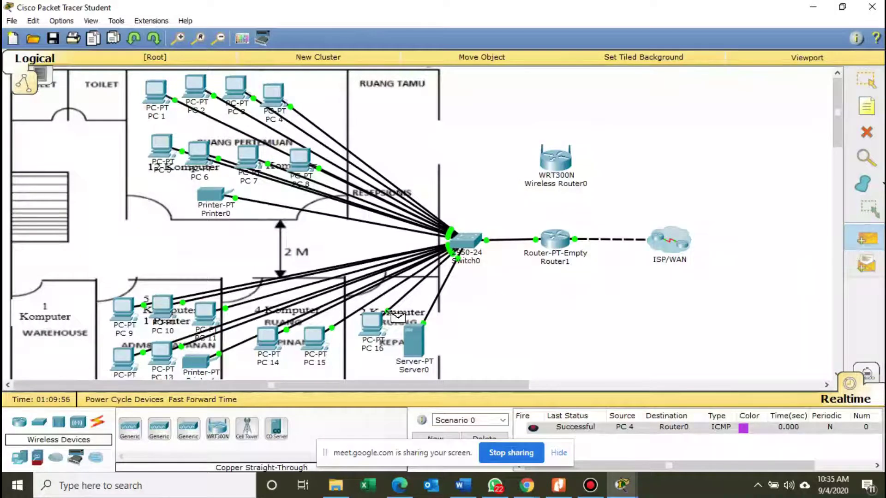
pyautogui.click(374, 326)
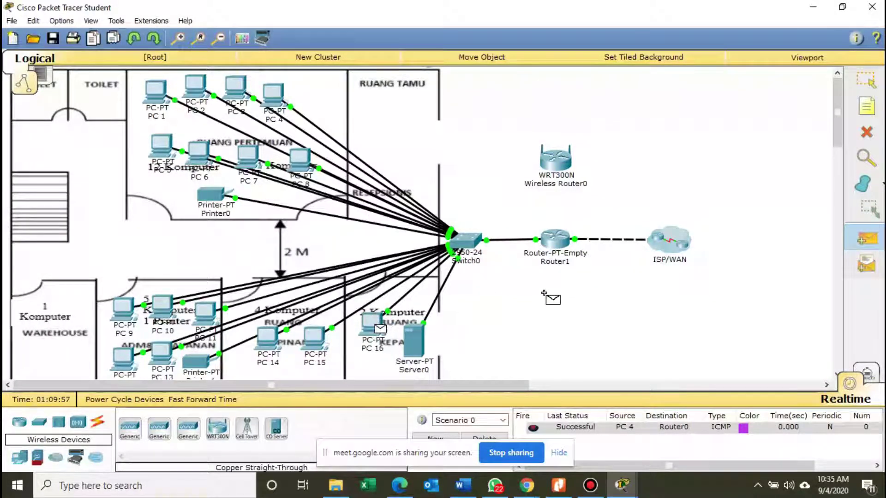
pyautogui.click(664, 247)
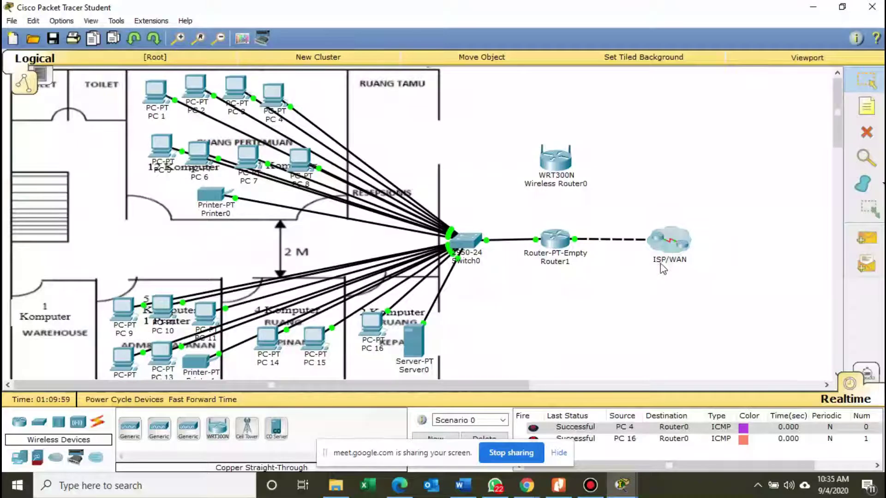
# Ping Router0 from PC 15, then delete all test pings and nudge Wireless Router0.
pyautogui.click(866, 238)
pyautogui.click(315, 337)
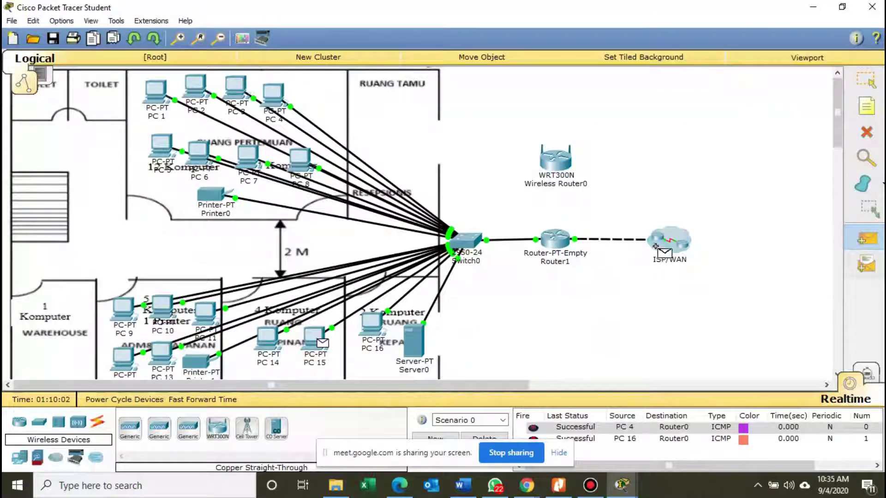
pyautogui.click(691, 254)
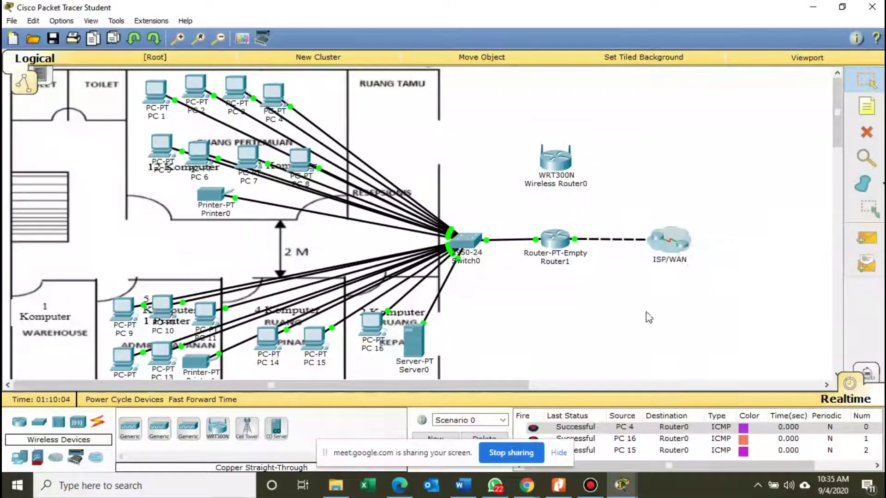
pyautogui.click(494, 439)
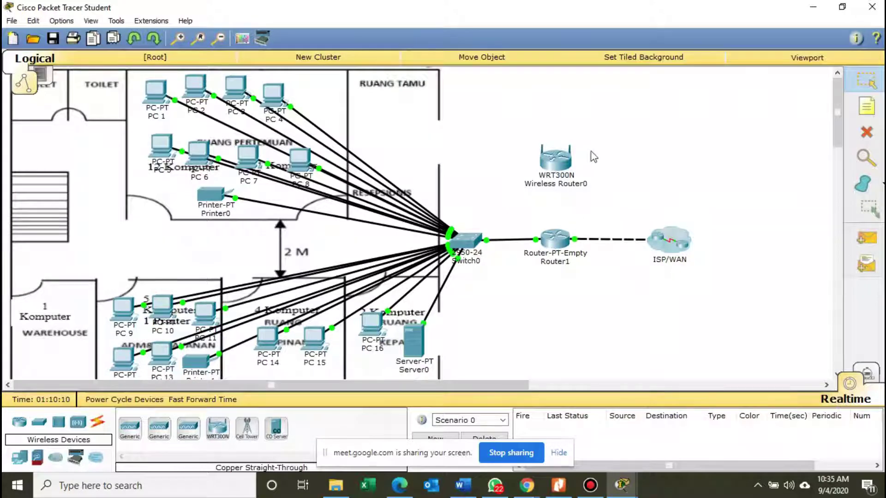
pyautogui.moveTo(554, 160); pyautogui.dragTo(556, 161)
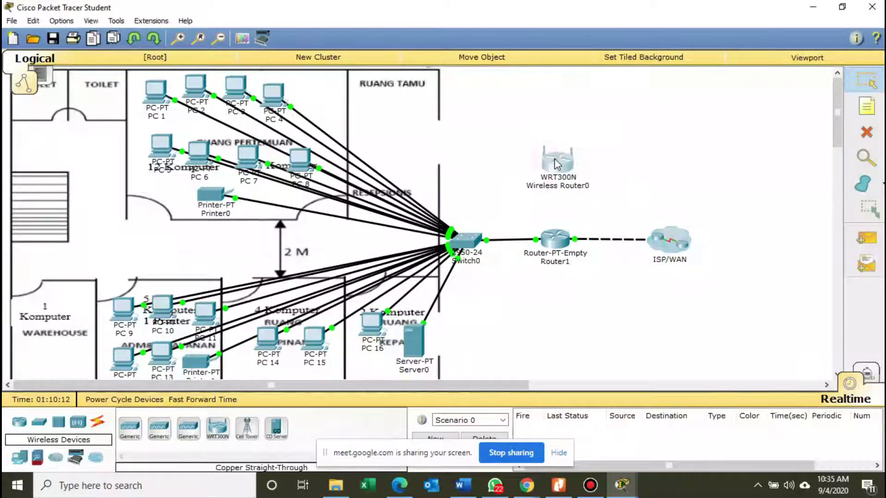
# Find and highlight the WRouter IP 192.168.40.2 in the PDF's address table.
pyautogui.click(558, 485)
pyautogui.scroll(10, 398, 253)
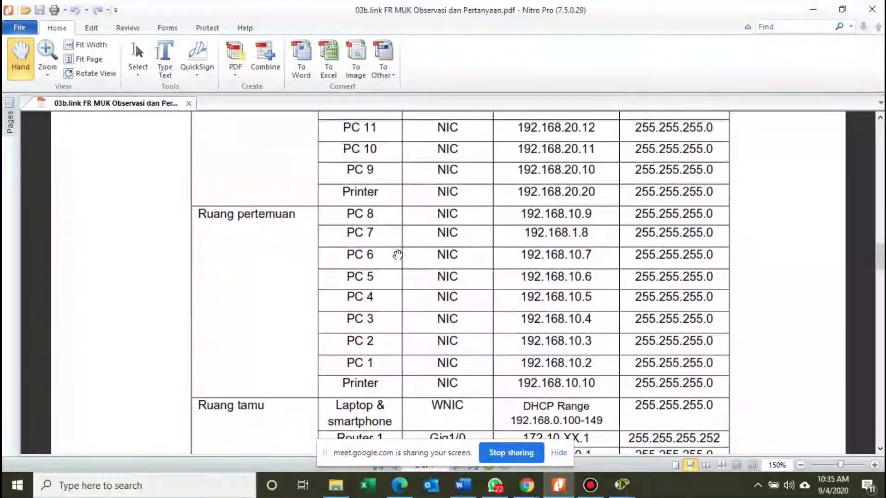
pyautogui.scroll(1, 398, 253)
pyautogui.scroll(-14, 396, 257)
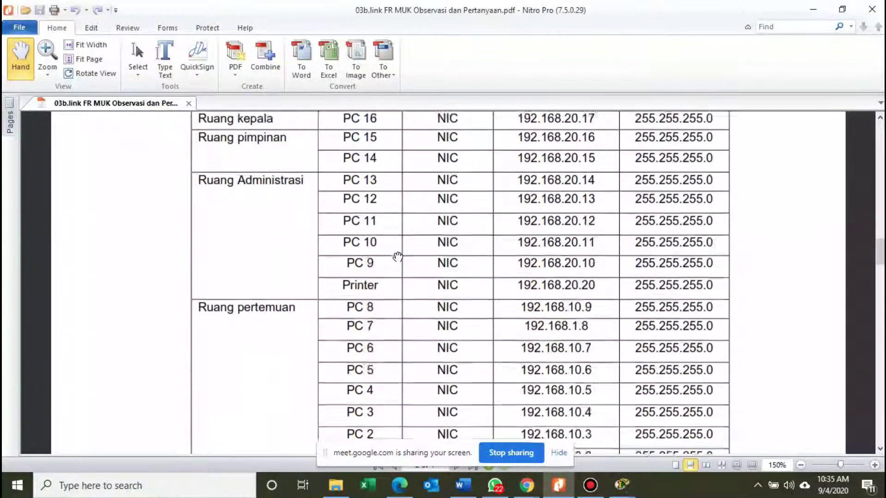
pyautogui.scroll(-5, 396, 287)
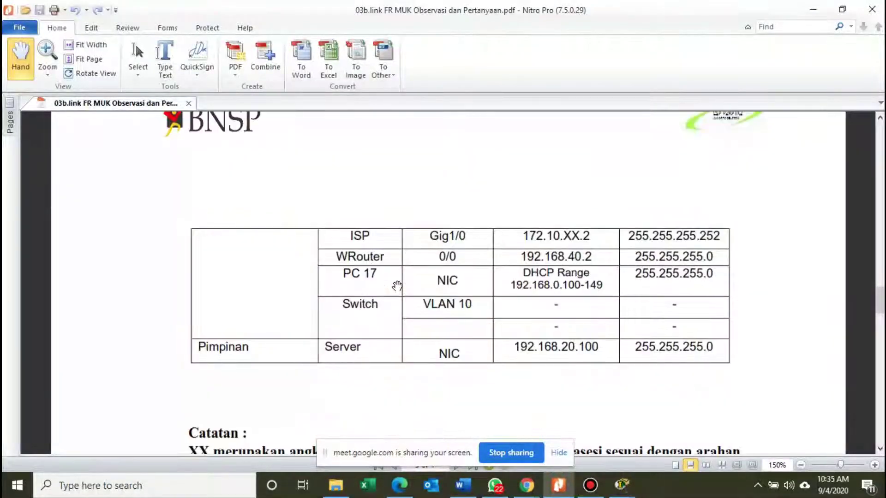
pyautogui.scroll(1, 399, 284)
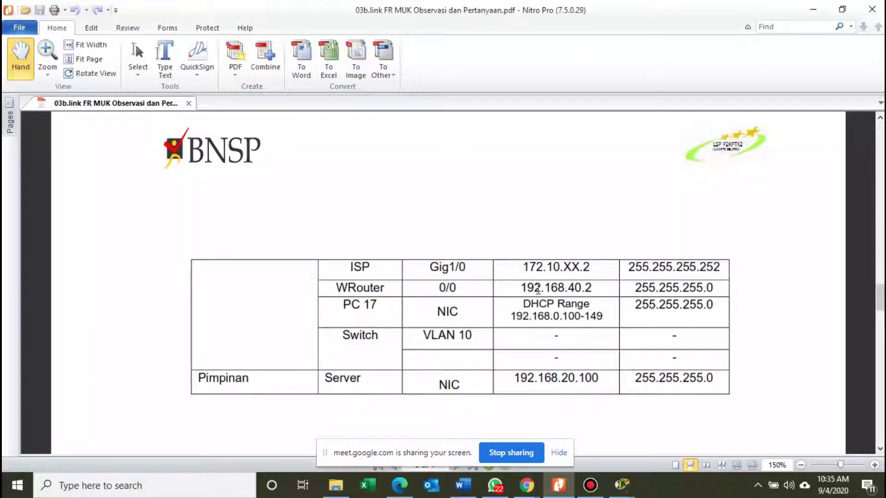
pyautogui.moveTo(553, 288); pyautogui.dragTo(601, 289)
pyautogui.click(569, 293)
# Highlight Router 1's Fa2/0 address, then re-highlight the WRouter's 192.168.40.2.
pyautogui.scroll(7, 570, 302)
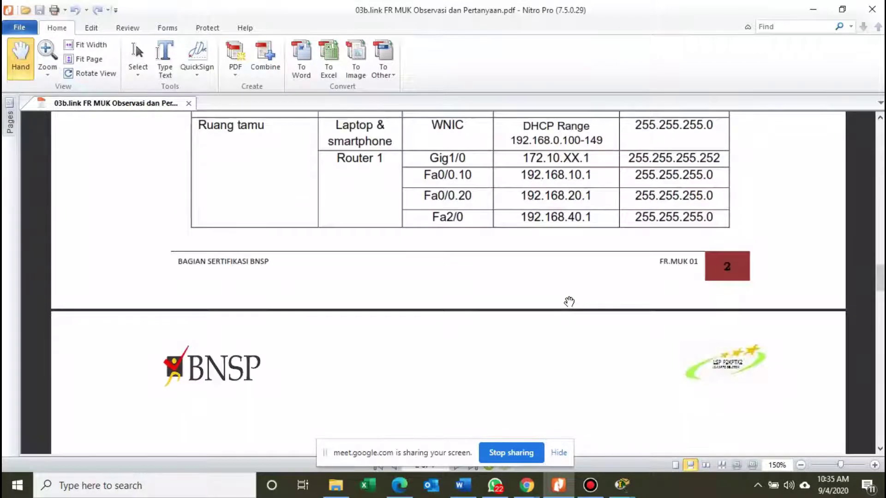
pyautogui.scroll(1, 569, 302)
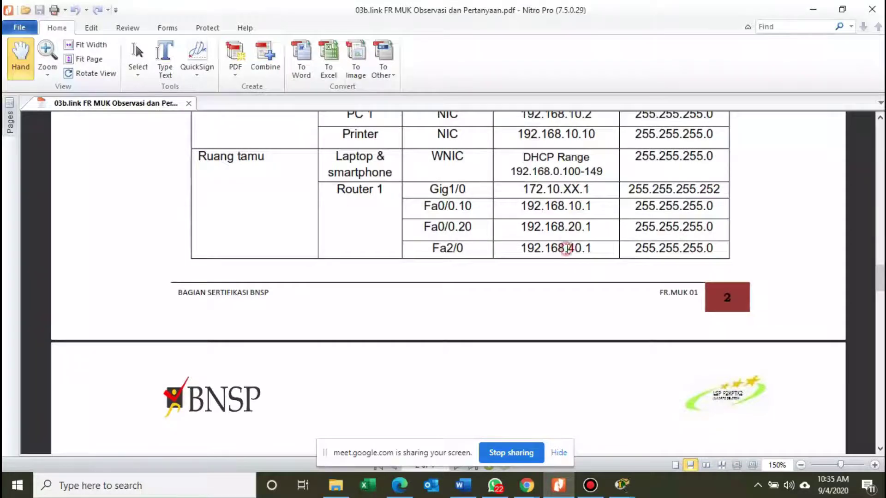
pyautogui.moveTo(567, 249); pyautogui.dragTo(594, 250)
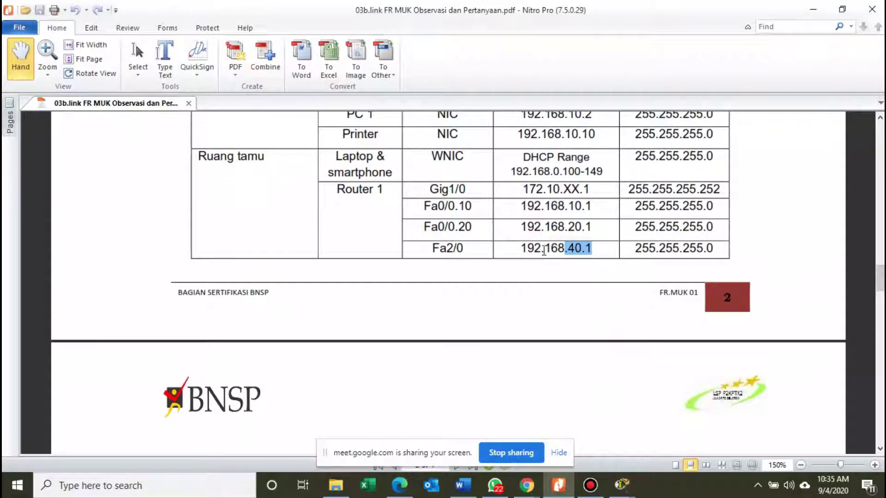
pyautogui.moveTo(519, 250); pyautogui.dragTo(564, 251)
pyautogui.scroll(-8, 564, 251)
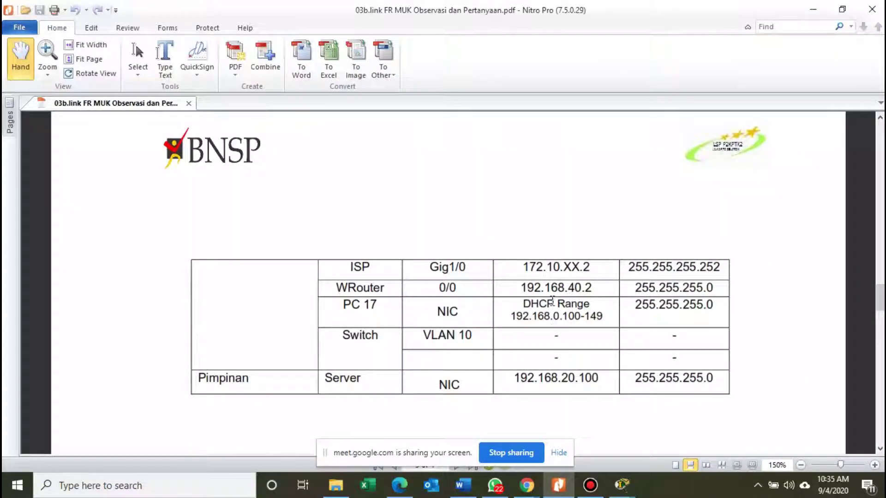
pyautogui.moveTo(551, 287); pyautogui.dragTo(595, 290)
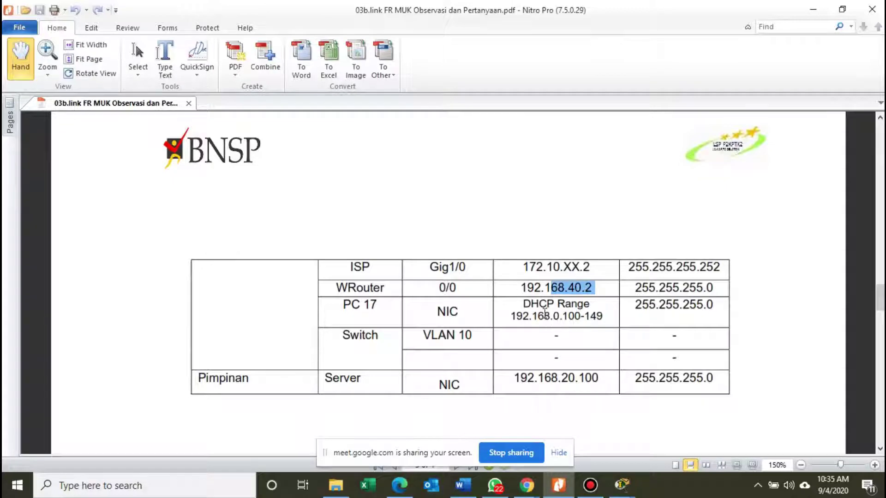
# Open Wireless Router0's GUI setup page and choose Static IP as the Internet connection type.
pyautogui.click(812, 9)
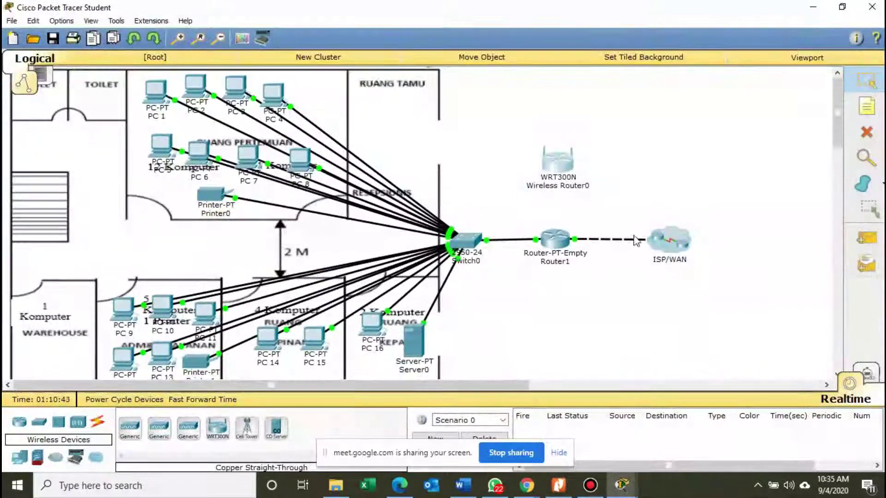
pyautogui.click(555, 163)
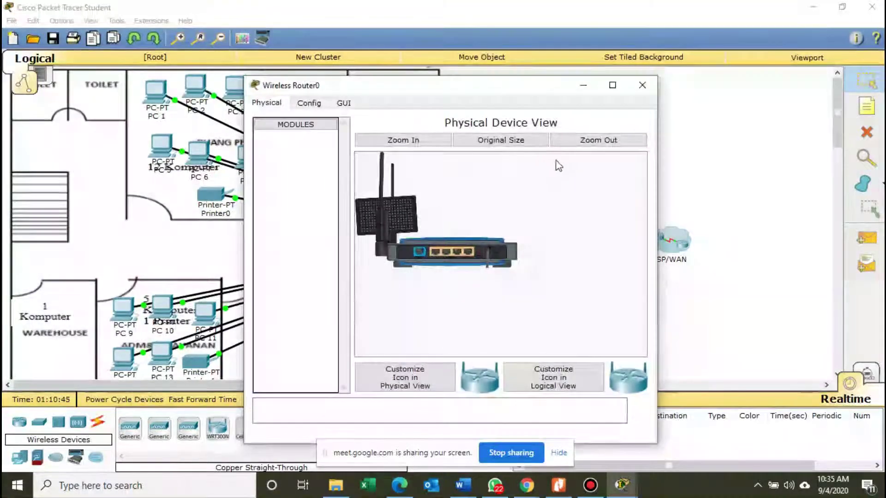
pyautogui.click(306, 106)
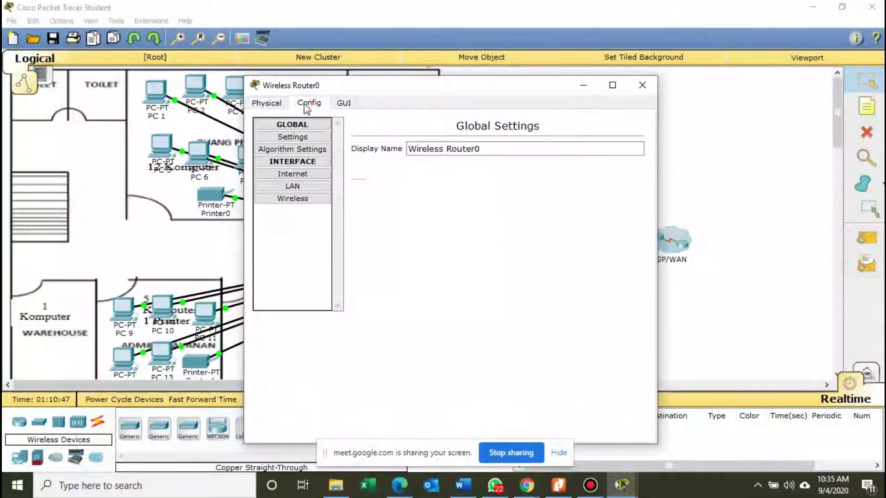
pyautogui.click(340, 105)
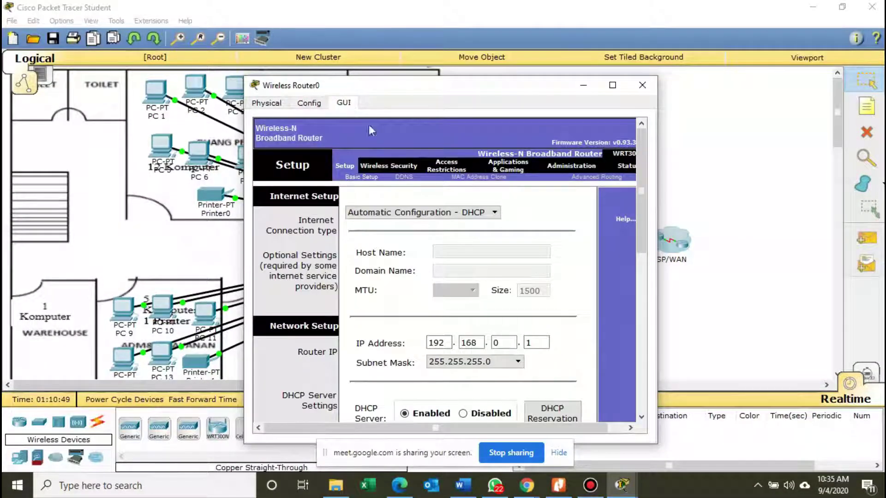
pyautogui.click(497, 216)
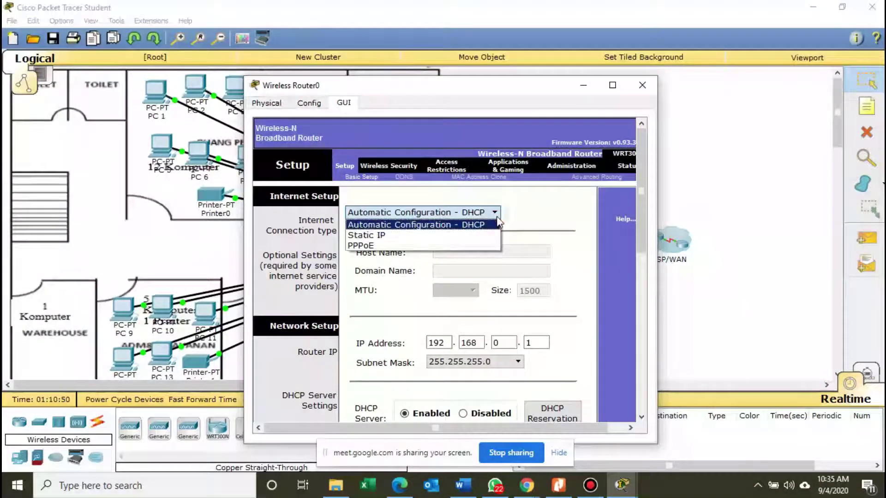
pyautogui.click(475, 234)
# Enter Wireless Router0's static Internet IP 192.168.40.2 with subnet mask 255.255.255.0.
pyautogui.click(459, 243)
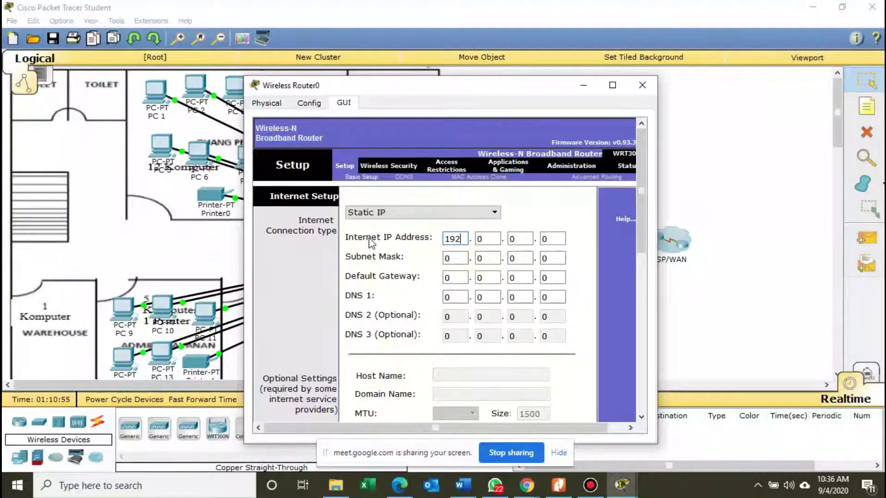
pyautogui.click(486, 242)
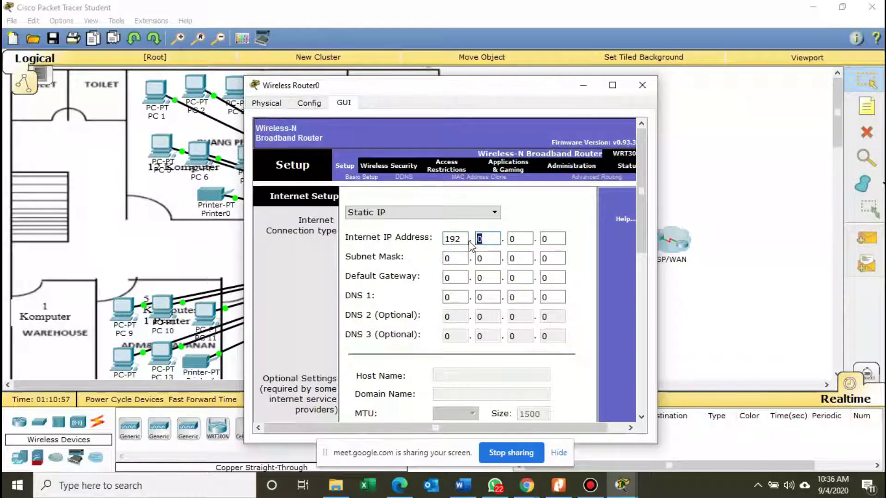
pyautogui.write('168')
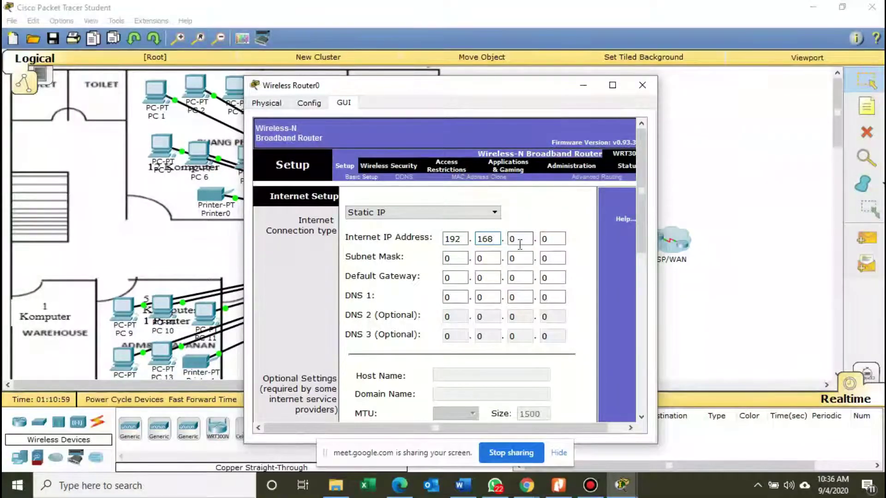
pyautogui.click(520, 244)
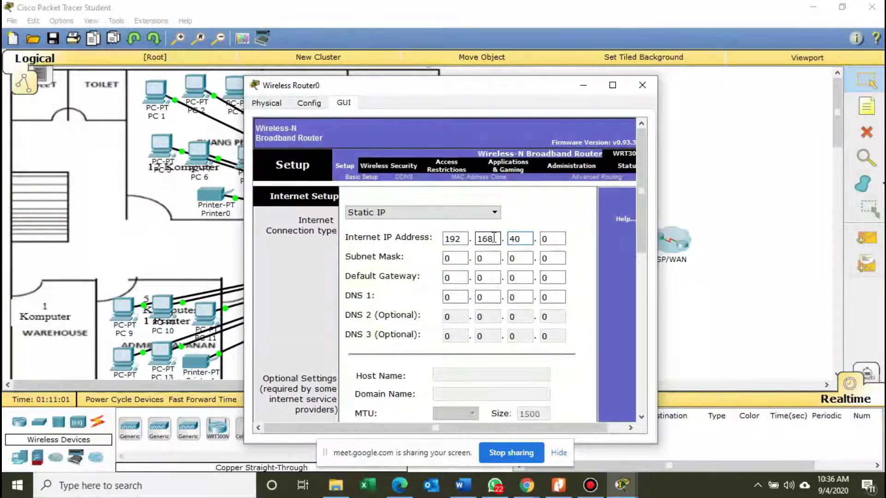
pyautogui.click(560, 238)
pyautogui.write('2')
pyautogui.press('Tab')
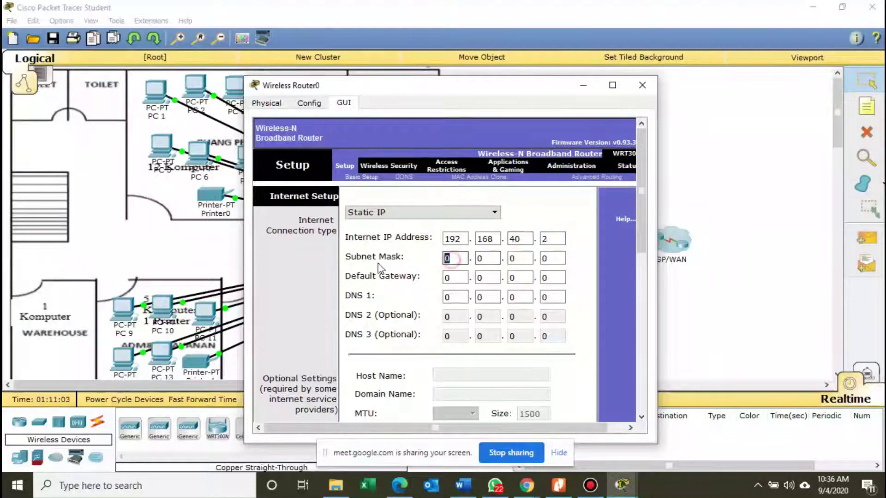
pyautogui.write('255')
pyautogui.click(485, 257)
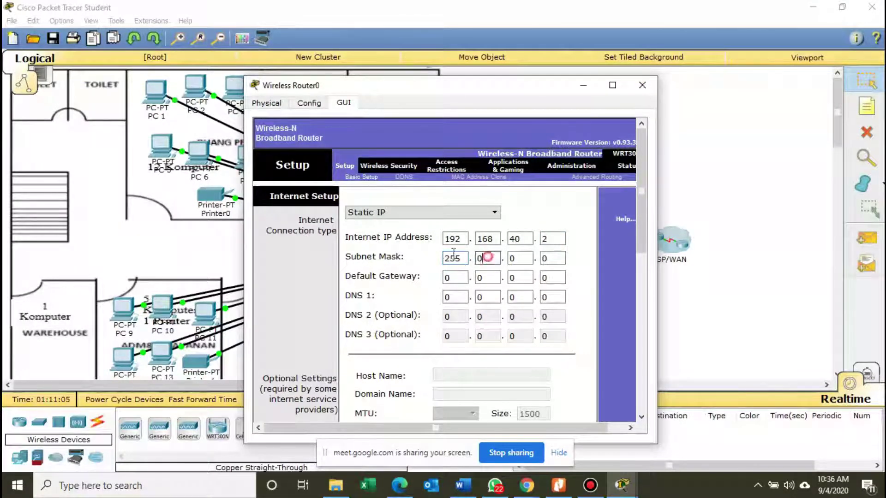
pyautogui.write('255')
pyautogui.click(520, 258)
pyautogui.write('255')
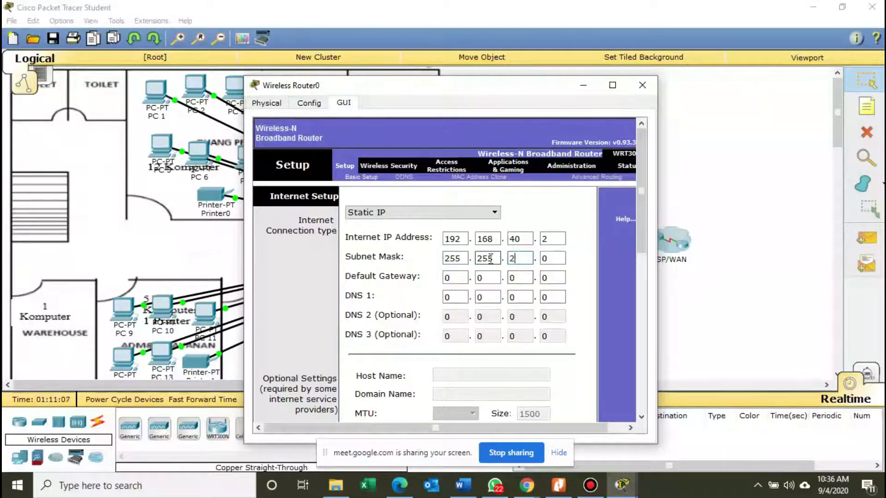
# Set the default gateway to 192.168.40.1, correcting its third octet to 40.
pyautogui.click(460, 279)
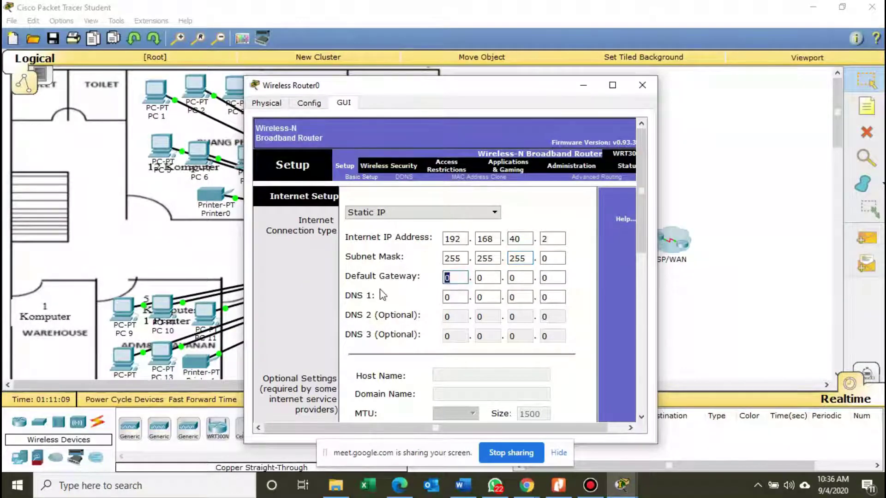
pyautogui.write('192')
pyautogui.click(482, 279)
pyautogui.write('1')
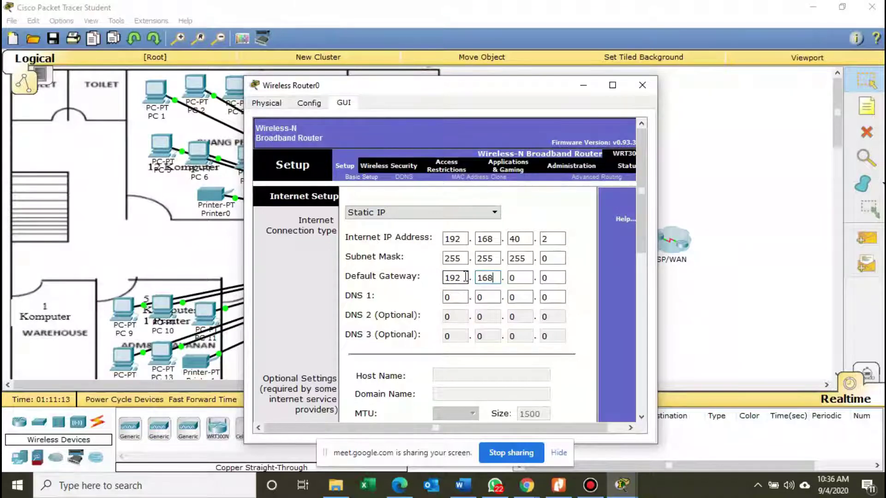
pyautogui.write('68')
pyautogui.click(519, 279)
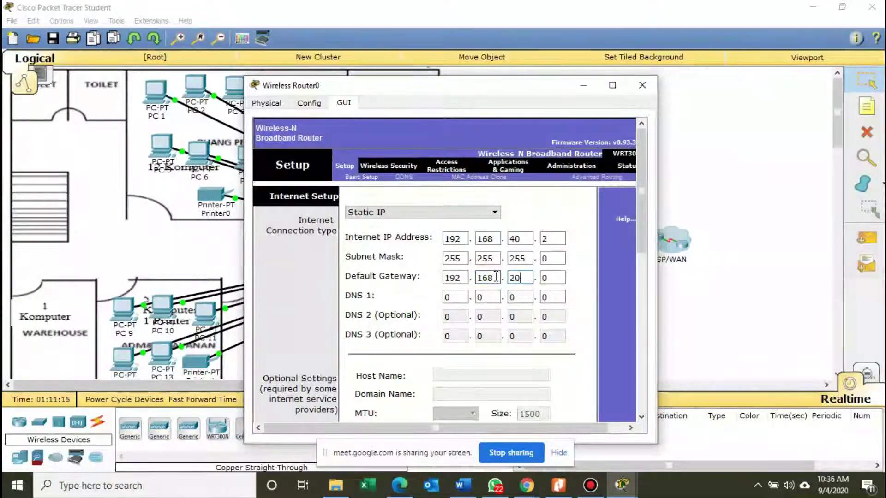
pyautogui.click(551, 278)
pyautogui.write('1')
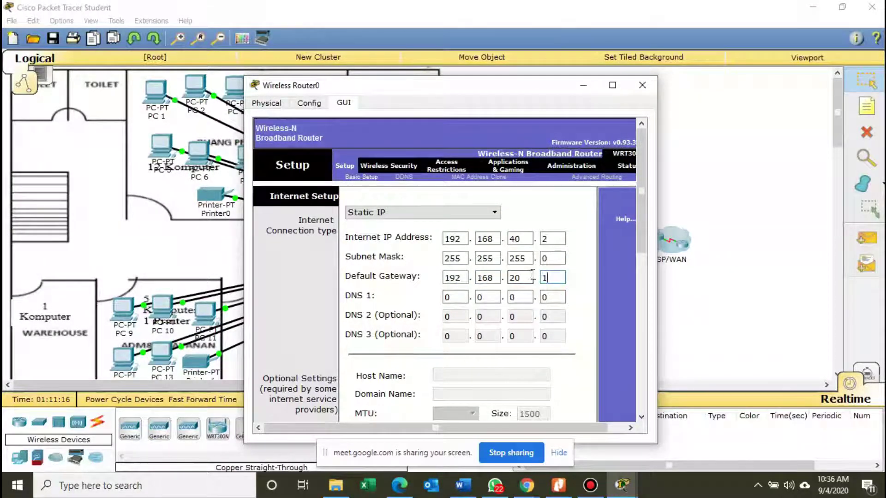
pyautogui.moveTo(641, 252); pyautogui.dragTo(643, 287)
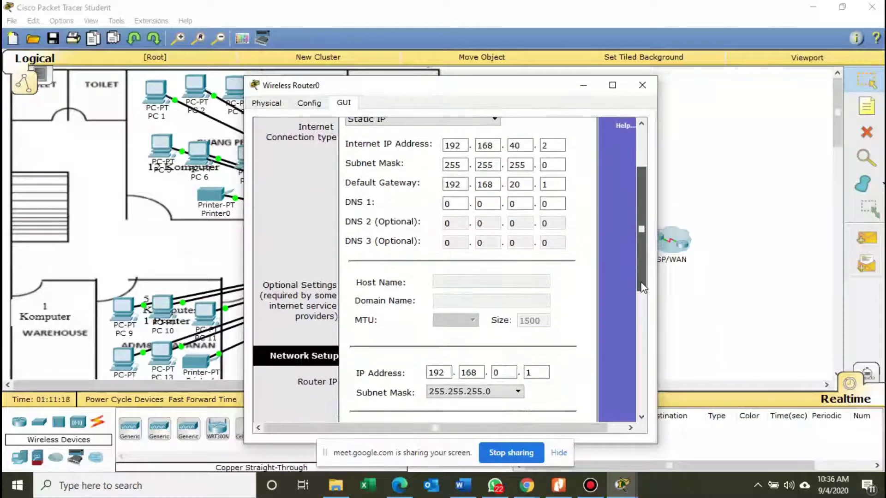
pyautogui.click(516, 185)
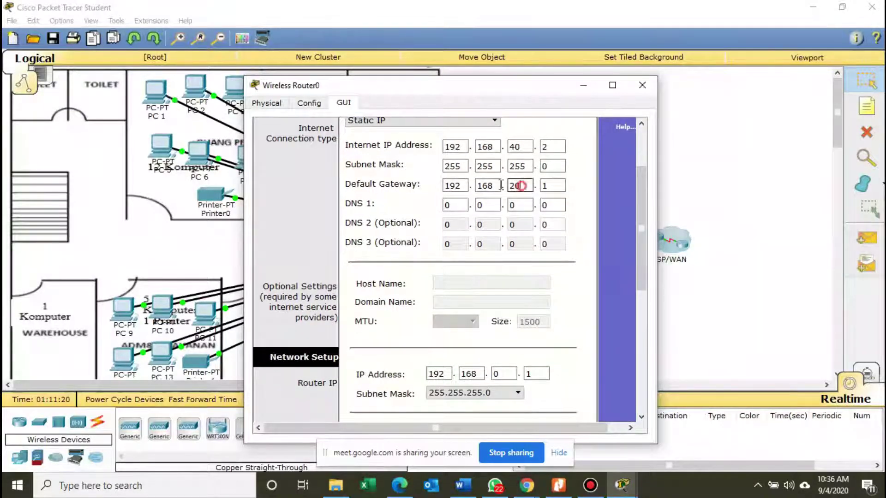
pyautogui.write('40')
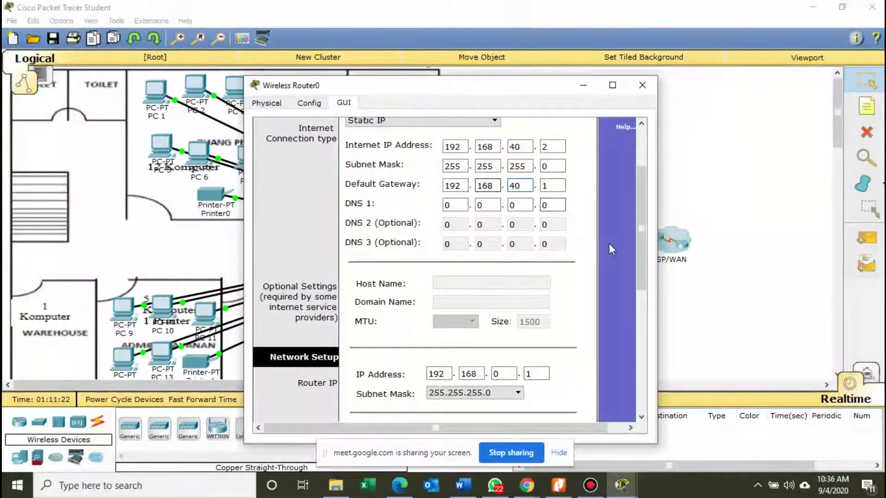
# Scroll down and save Wireless Router0's settings.
pyautogui.moveTo(641, 244); pyautogui.dragTo(621, 285)
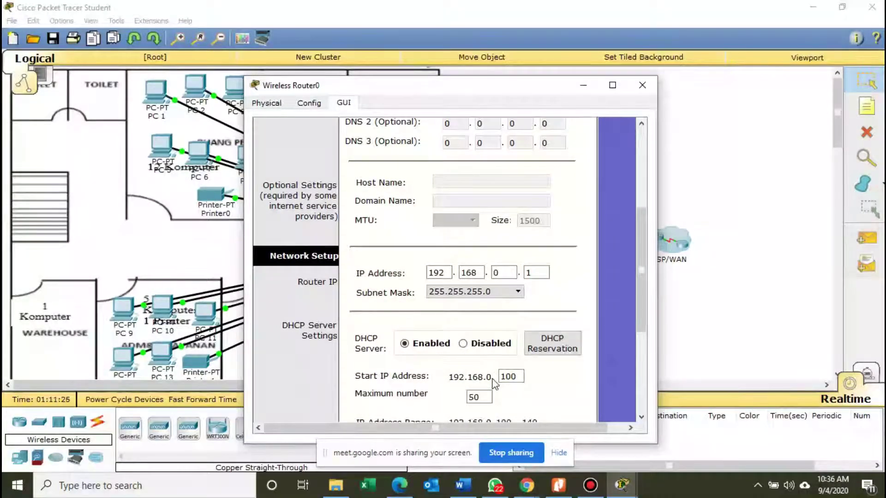
pyautogui.scroll(-1, 494, 383)
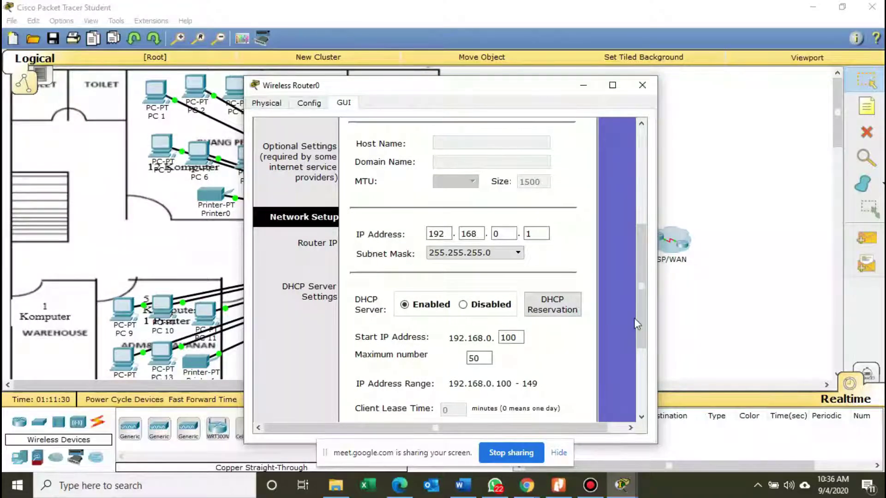
pyautogui.moveTo(638, 318); pyautogui.dragTo(640, 394)
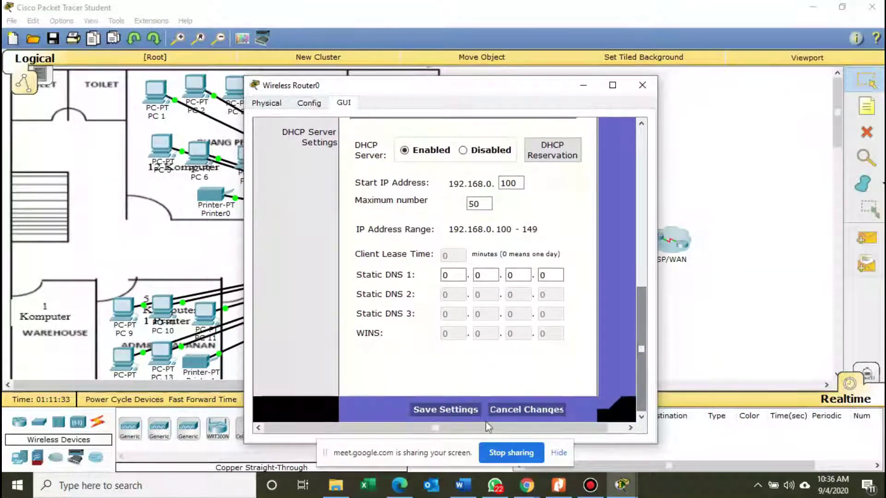
pyautogui.click(463, 411)
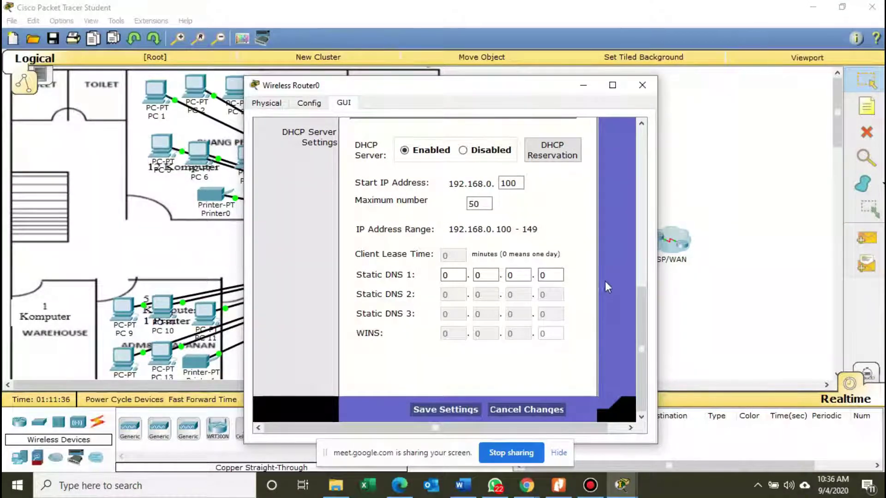
pyautogui.scroll(10, 477, 272)
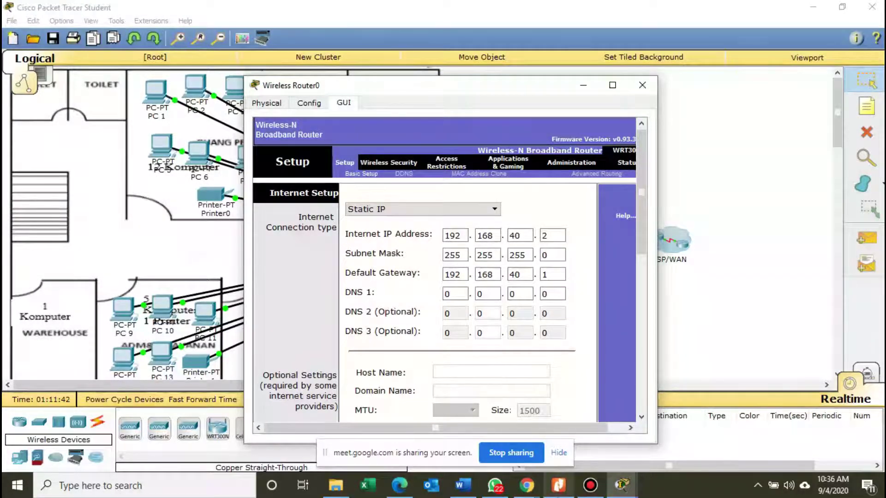
pyautogui.click(558, 486)
# Scroll the Nitro Pro PDF up to the numbered task list for testing wired and wireless clients.
pyautogui.scroll(3, 444, 340)
pyautogui.scroll(15, 444, 341)
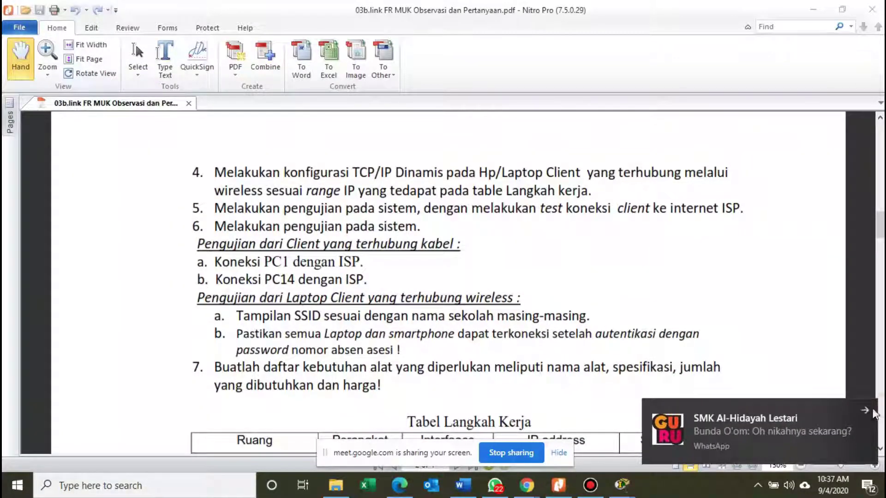
pyautogui.moveTo(620, 485)
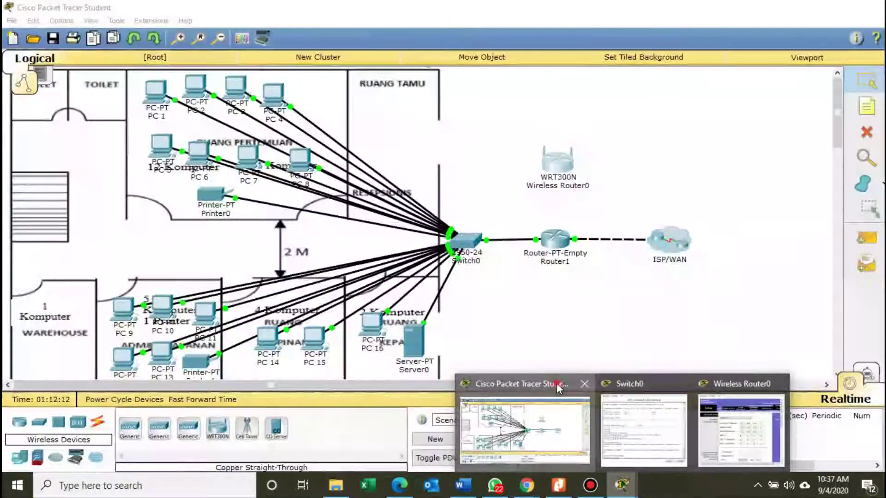
# Back in Packet Tracer, close Switch0's command line and bring Wireless Router0's configuration window forward.
pyautogui.click(559, 387)
pyautogui.moveTo(621, 485)
pyautogui.click(633, 400)
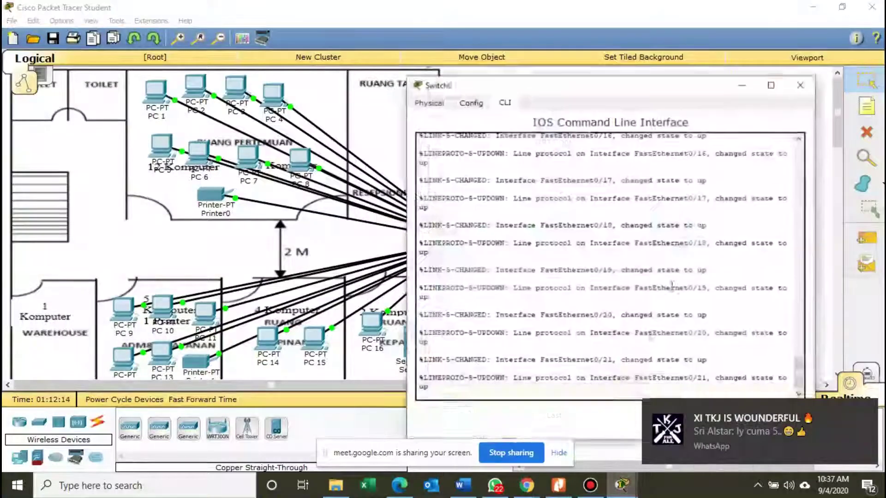
pyautogui.click(816, 80)
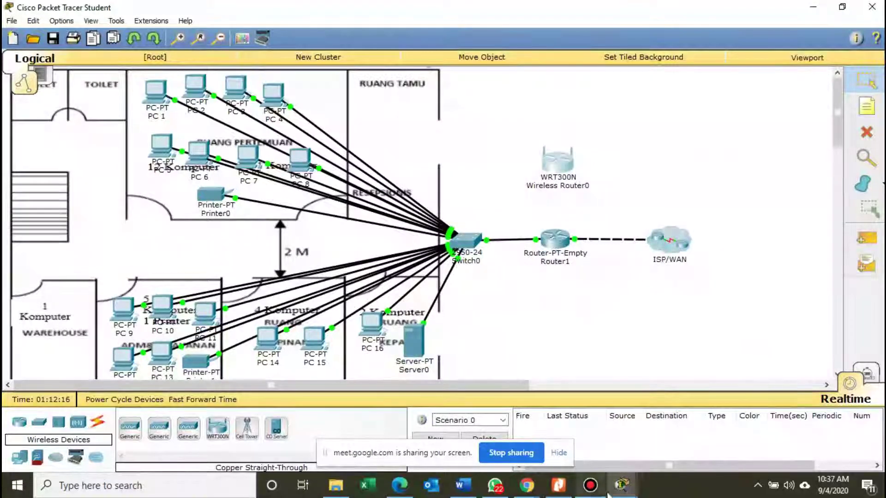
pyautogui.click(622, 485)
pyautogui.click(701, 388)
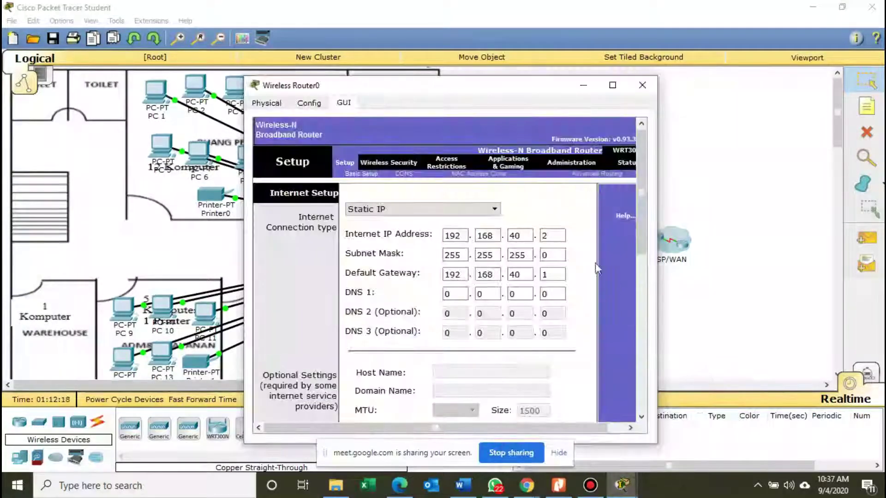
pyautogui.moveTo(529, 90); pyautogui.dragTo(596, 76)
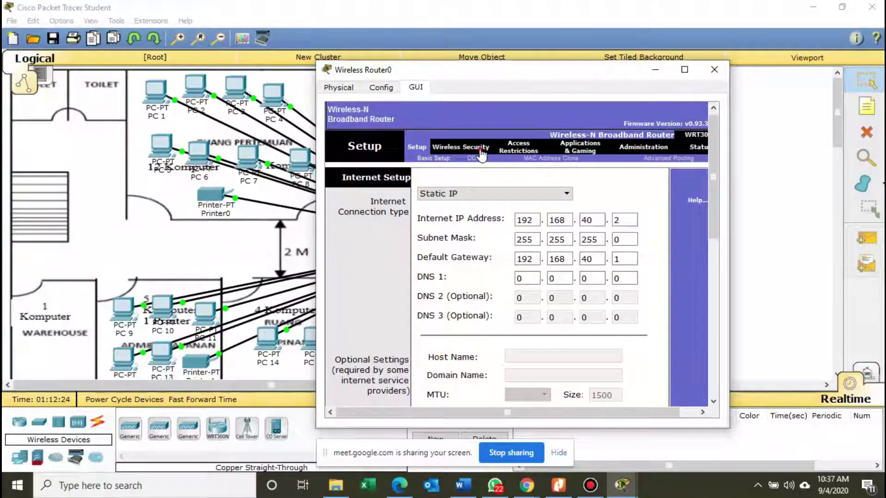
# Change the Basic Wireless Settings SSID from Default to 'SMK AL-HIDAYAH LESTARI' and save.
pyautogui.click(481, 152)
pyautogui.click(444, 146)
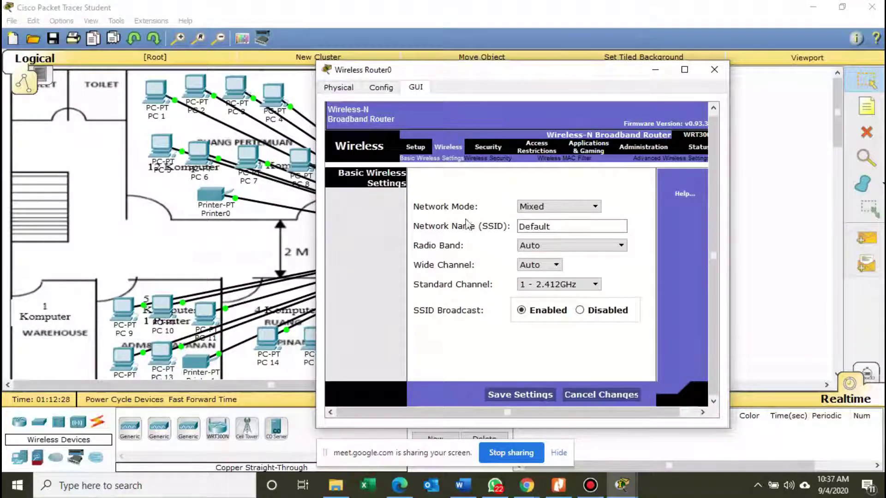
pyautogui.doubleClick(548, 229)
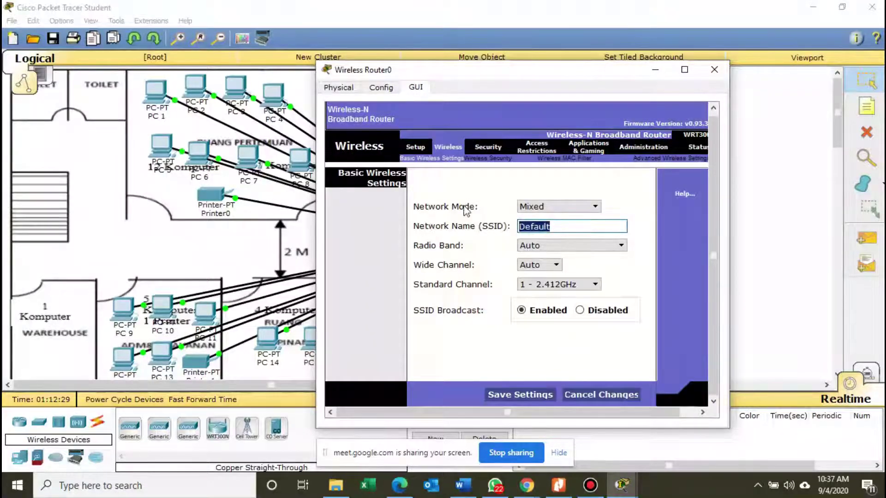
pyautogui.write('sm')
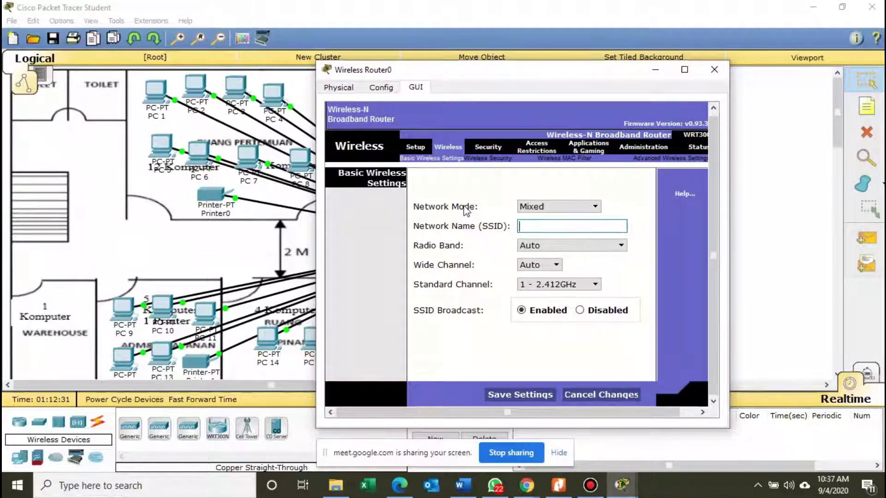
pyautogui.write('mk')
pyautogui.write('MK')
pyautogui.write(' AL-HID')
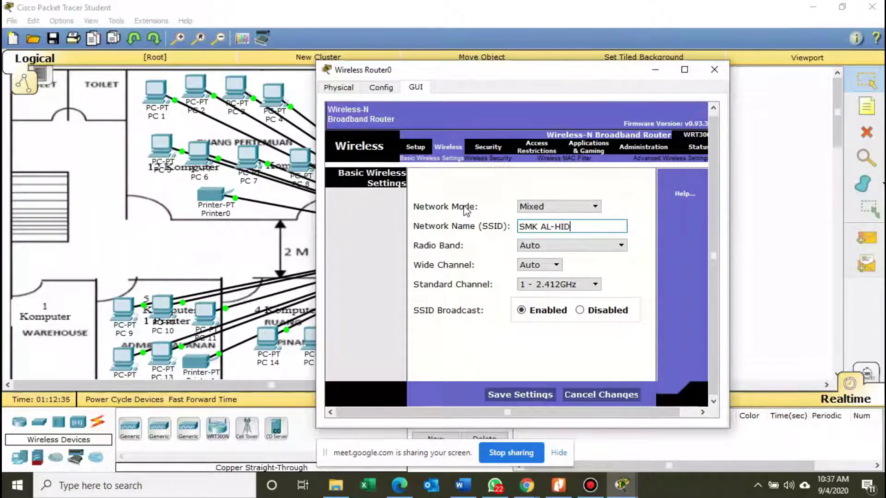
pyautogui.write('AYAH LESTARI')
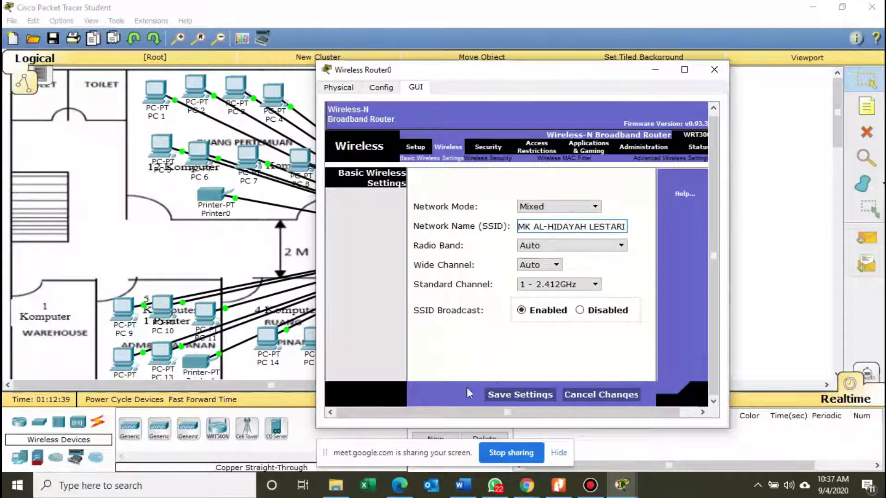
pyautogui.click(507, 396)
# Set Wireless Security to WPA2 Personal, try saving a too-short passphrase, and dismiss the length error.
pyautogui.click(489, 162)
pyautogui.click(539, 180)
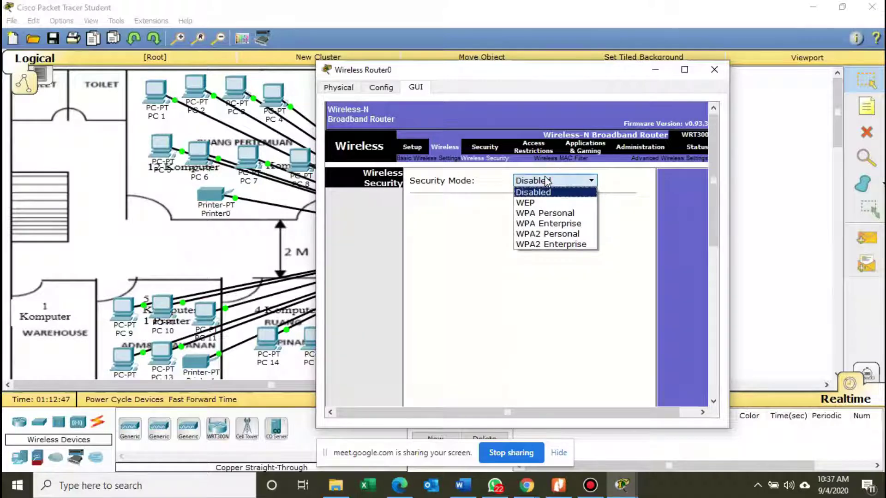
pyautogui.click(558, 236)
pyautogui.click(539, 225)
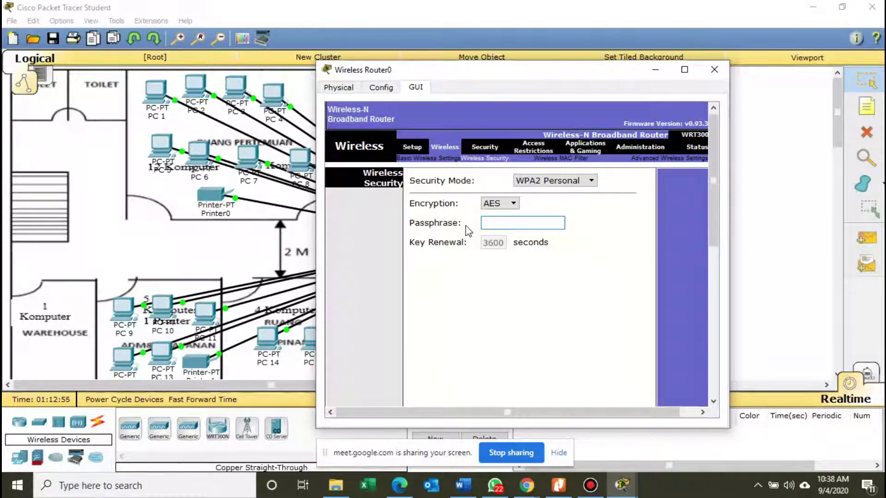
pyautogui.write('1')
pyautogui.moveTo(714, 198); pyautogui.dragTo(715, 347)
pyautogui.click(535, 400)
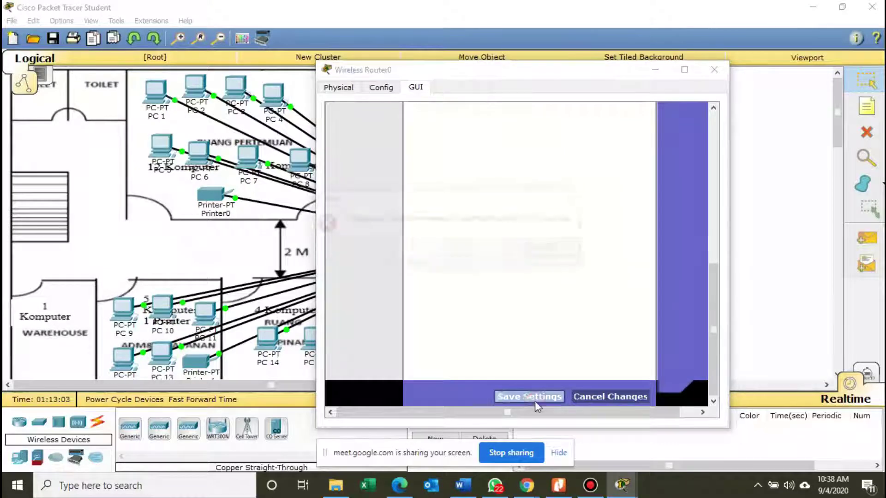
pyautogui.click(546, 254)
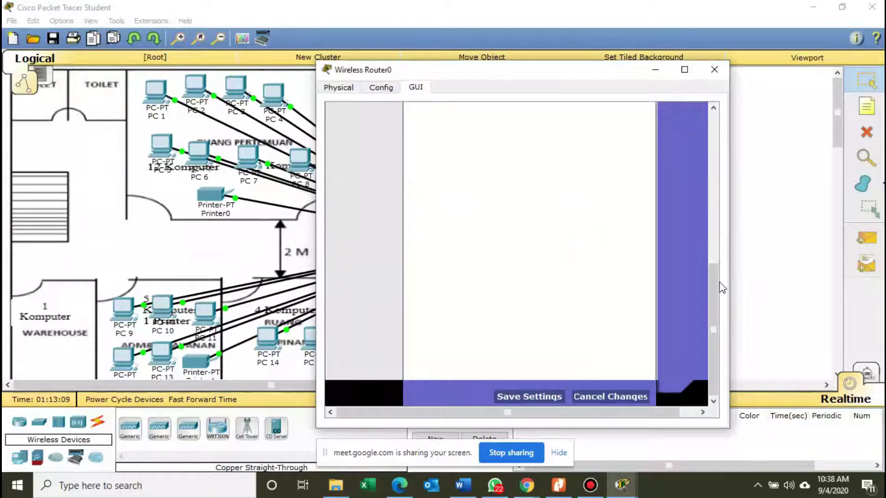
# Lengthen the passphrase to a valid length and save the WPA2 Personal settings.
pyautogui.moveTo(720, 283); pyautogui.dragTo(720, 133)
pyautogui.click(536, 225)
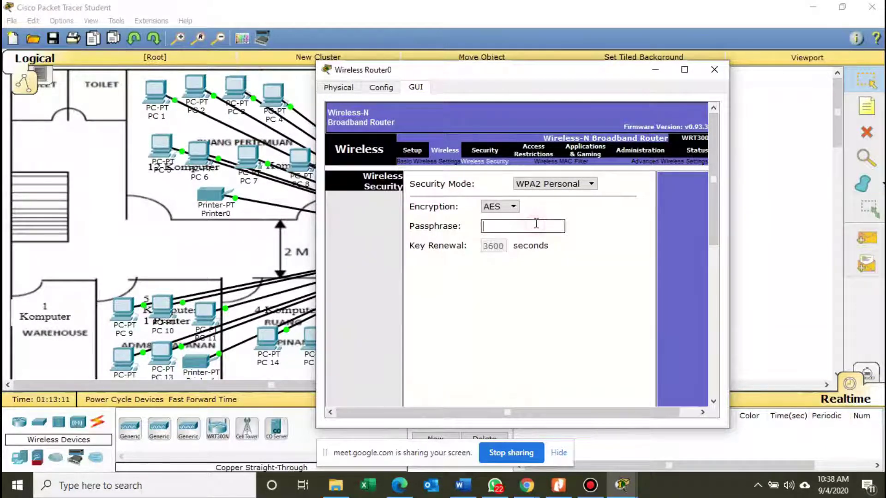
pyautogui.write('12345678')
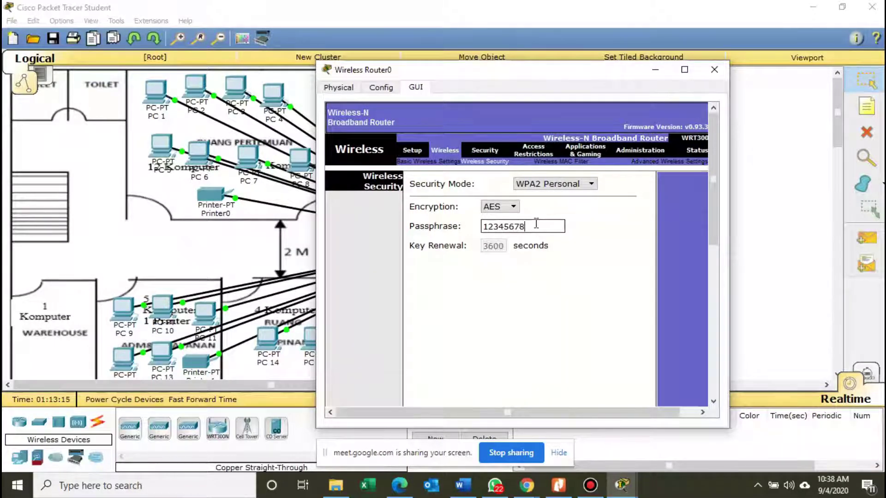
pyautogui.scroll(-10, 545, 358)
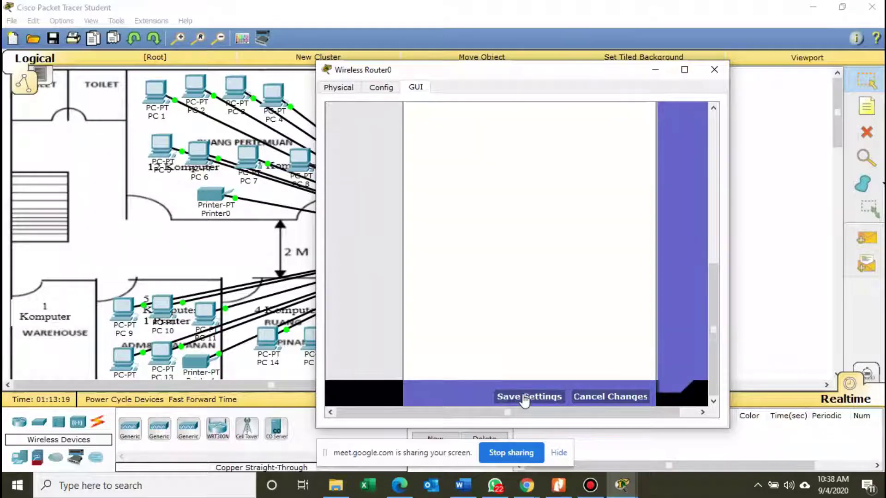
pyautogui.click(525, 397)
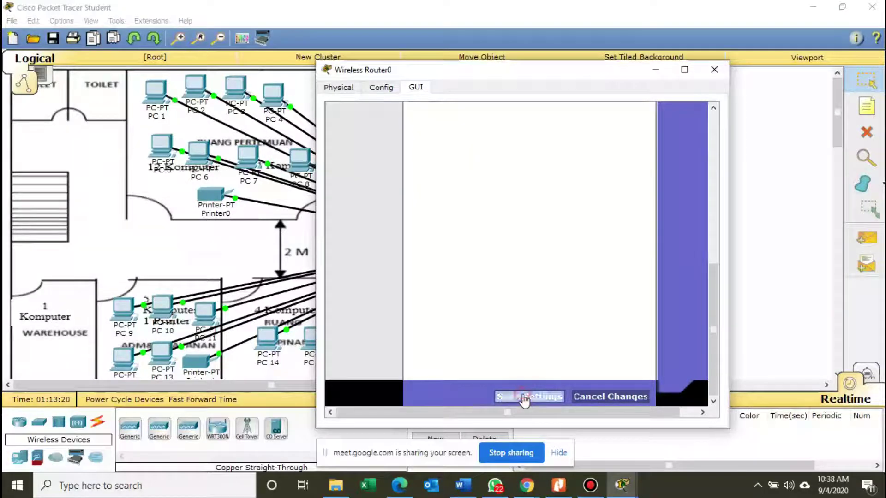
# Cable Wireless Router0's Internet port to Router1's FastEthernet2/0 with copper cross-over, then move it above Router1.
pyautogui.click(715, 70)
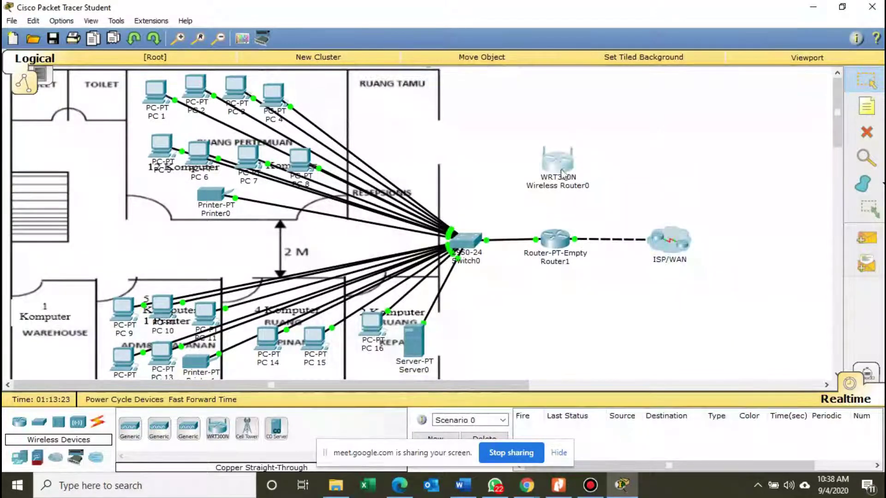
pyautogui.click(98, 422)
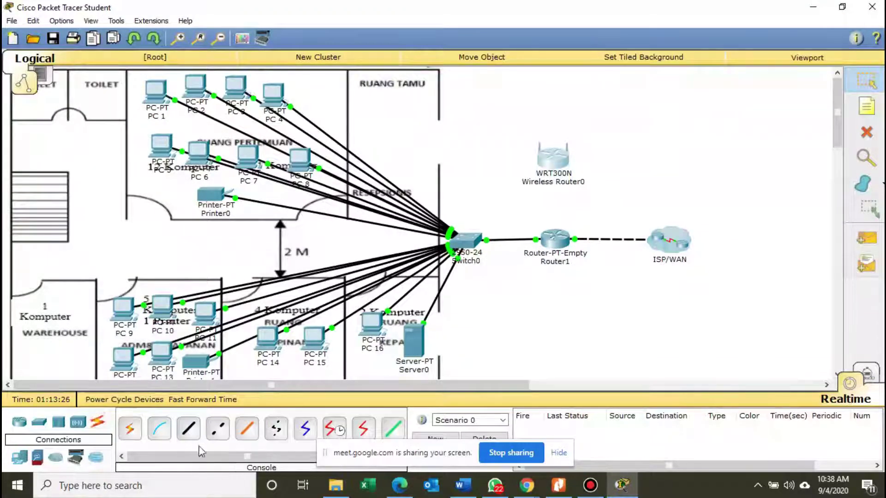
pyautogui.click(217, 428)
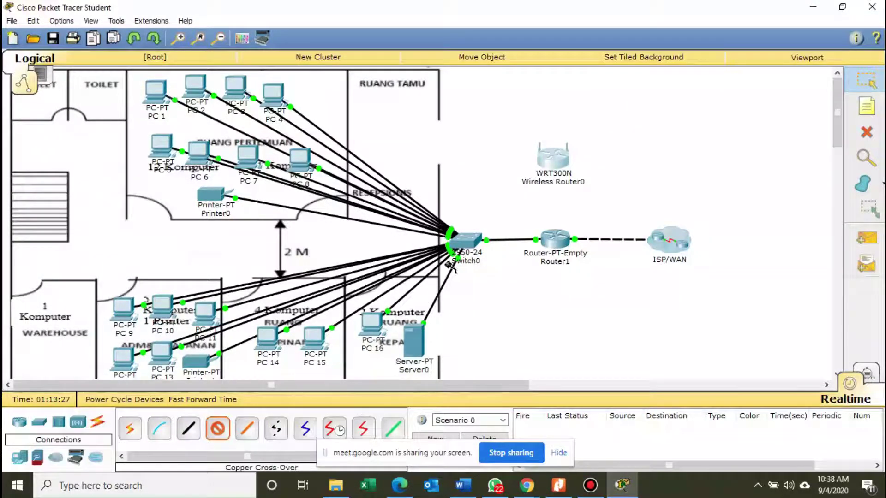
pyautogui.click(555, 157)
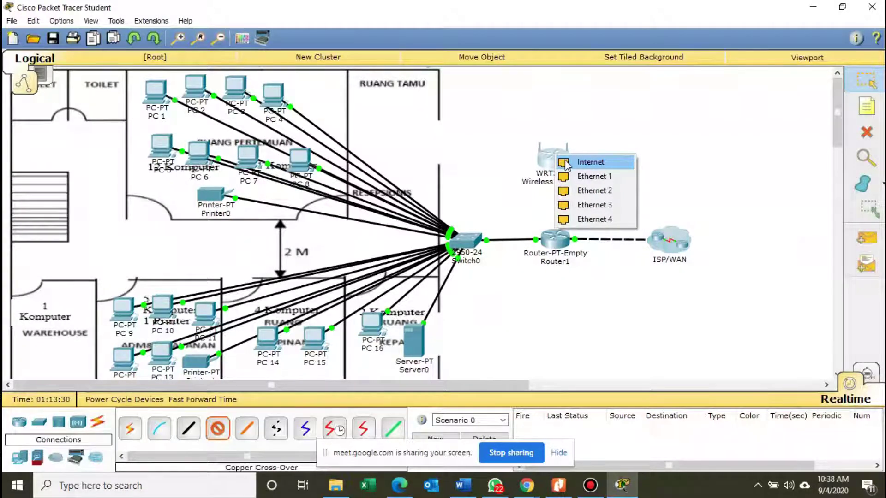
pyautogui.click(566, 164)
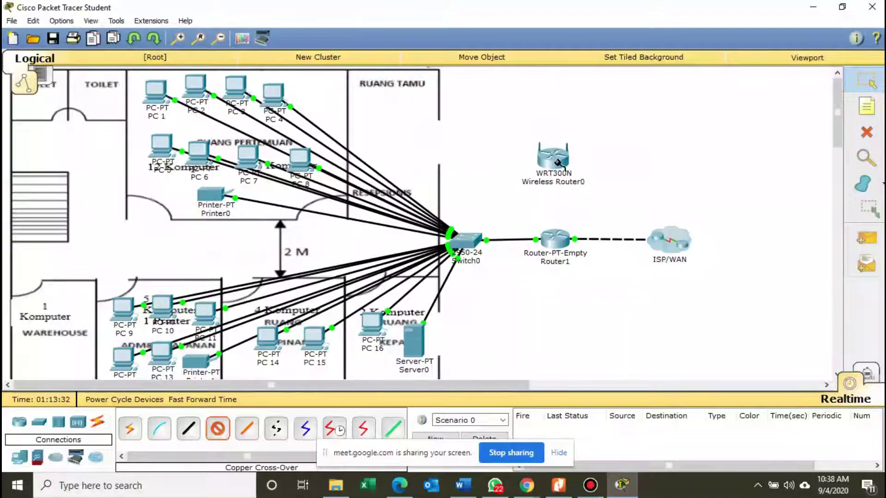
pyautogui.click(555, 240)
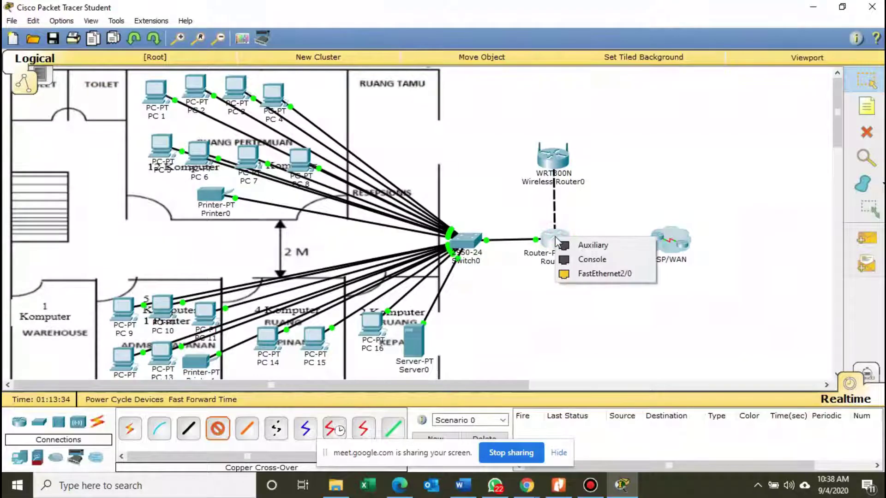
pyautogui.click(567, 275)
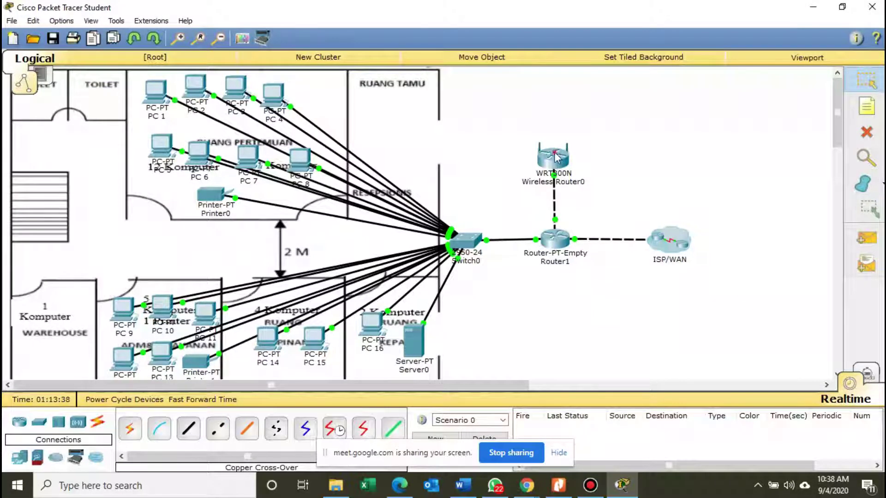
pyautogui.moveTo(558, 158); pyautogui.dragTo(558, 133)
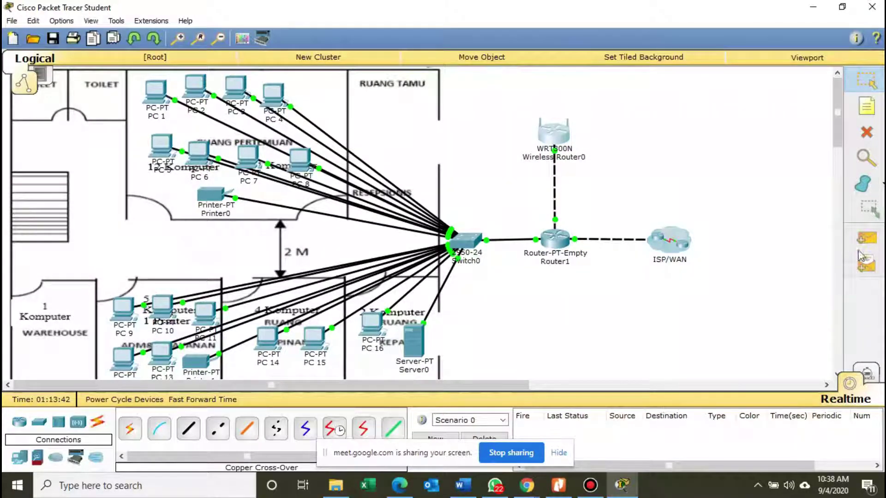
# Send simple PDU pings from Wireless Router0 to Router1 twice and to Router0 in the cloud.
pyautogui.click(866, 238)
pyautogui.click(555, 134)
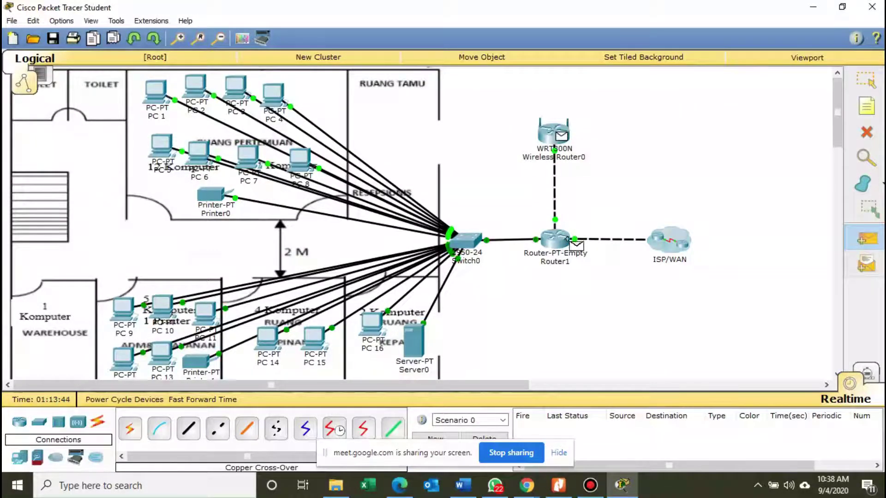
pyautogui.click(558, 240)
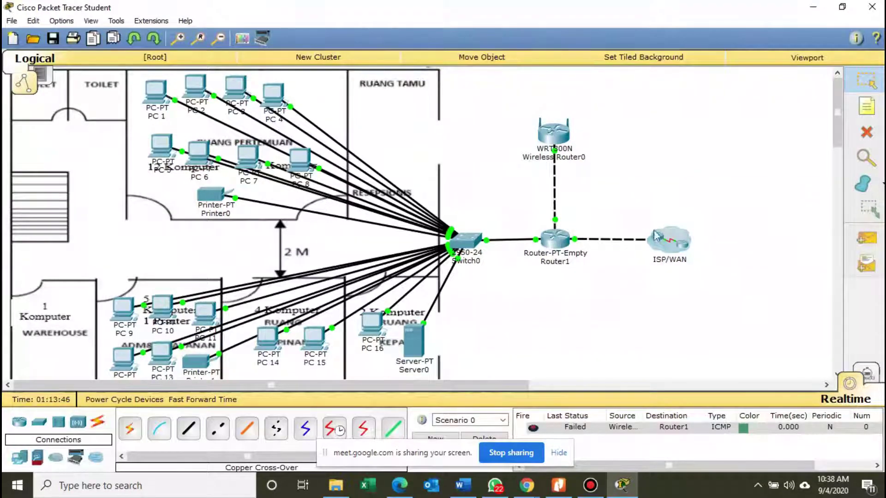
pyautogui.click(867, 239)
pyautogui.click(556, 136)
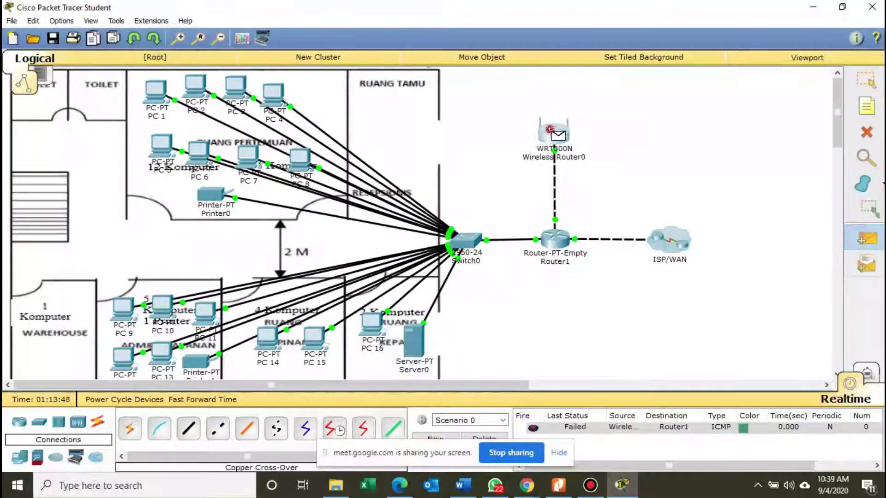
pyautogui.click(553, 241)
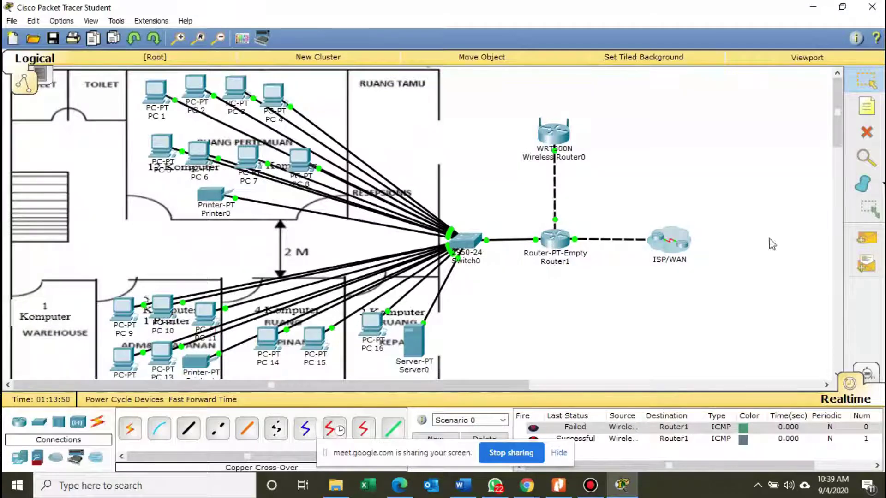
pyautogui.click(866, 238)
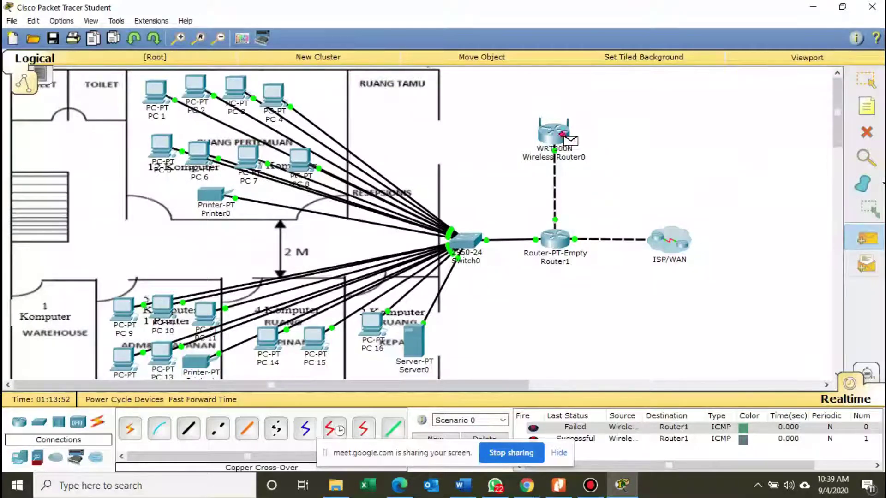
pyautogui.click(562, 135)
pyautogui.click(677, 248)
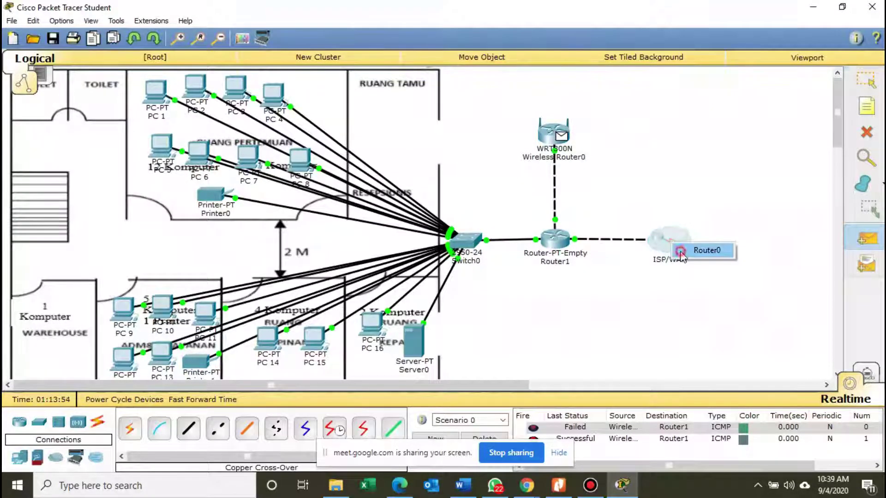
pyautogui.click(681, 252)
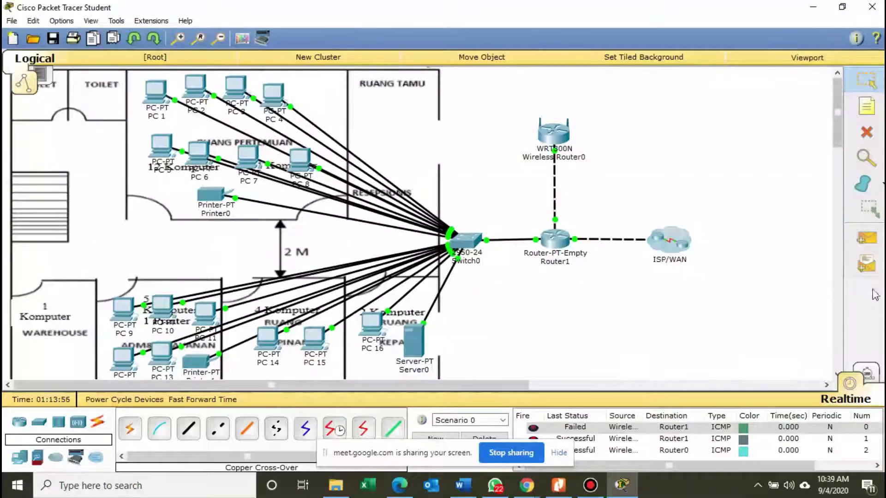
pyautogui.moveTo(839, 140)
pyautogui.mouseDown()
pyautogui.moveTo(848, 177)
pyautogui.moveTo(850, 154)
pyautogui.mouseUp()
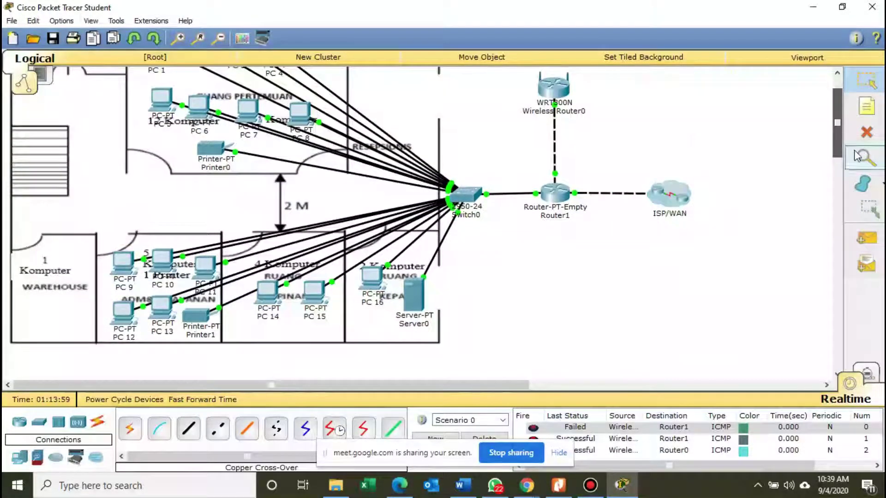
# Clear all ping results and resend one ping from Wireless Router0 to Router0.
pyautogui.click(484, 438)
pyautogui.click(865, 238)
pyautogui.click(553, 87)
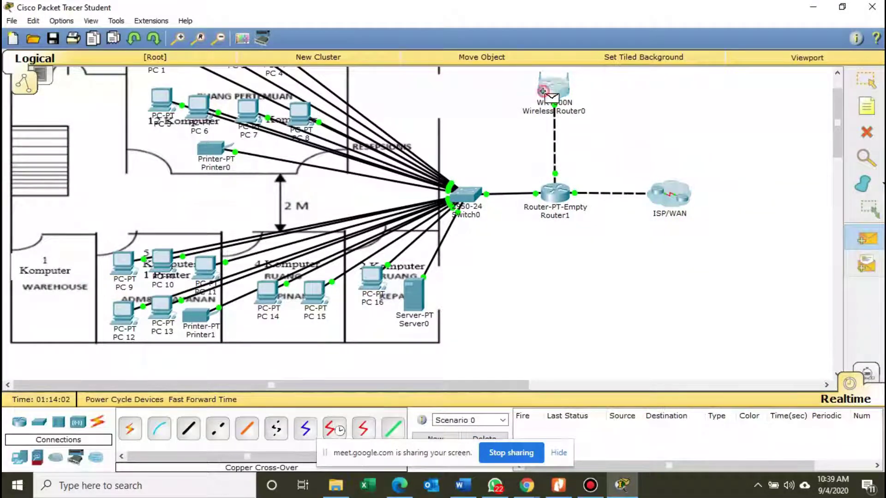
pyautogui.click(669, 193)
pyautogui.click(683, 202)
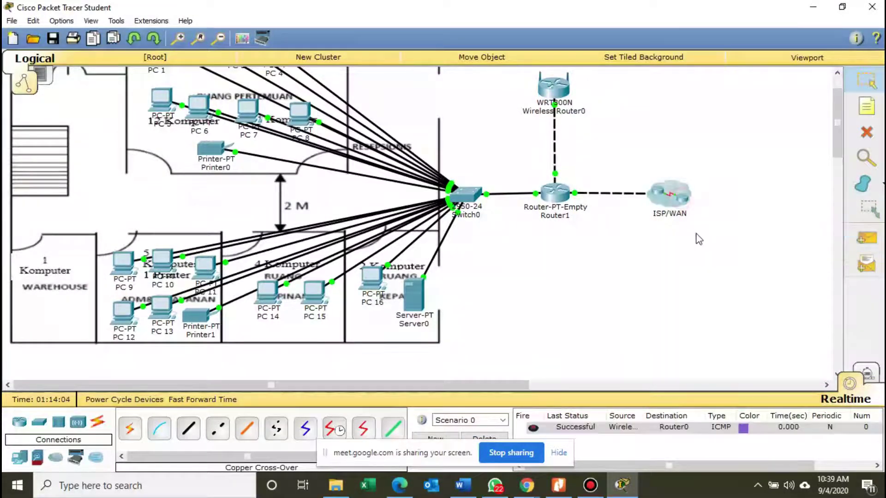
pyautogui.moveTo(832, 152); pyautogui.dragTo(834, 143)
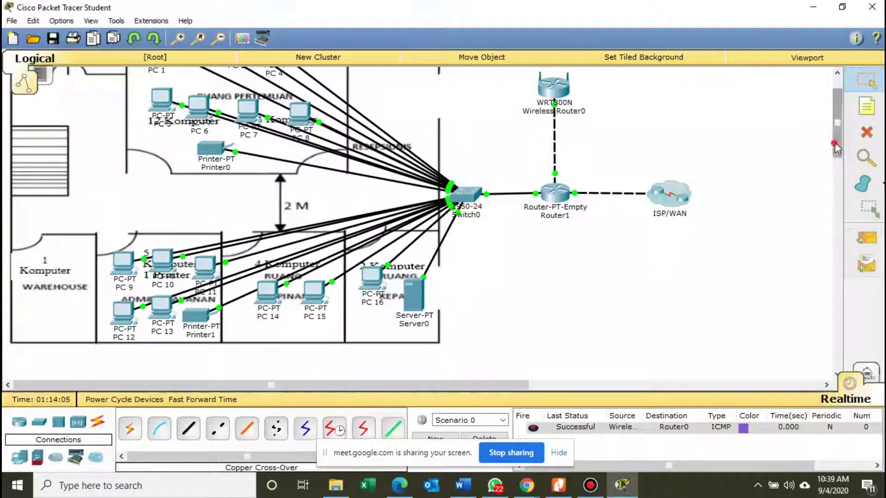
pyautogui.click(556, 484)
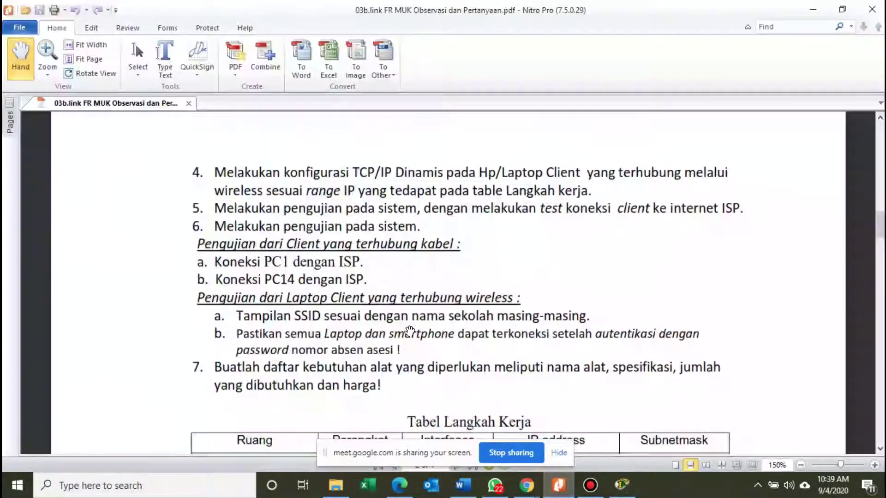
pyautogui.scroll(-10, 411, 295)
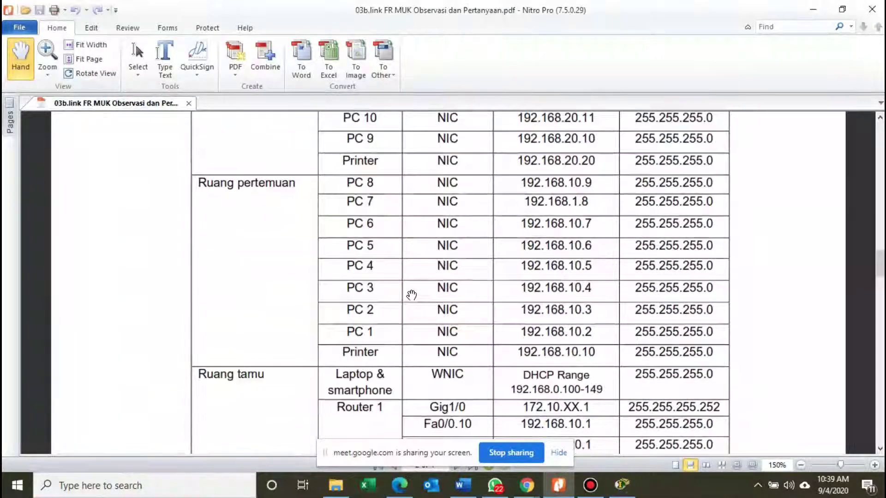
pyautogui.scroll(-8, 411, 295)
pyautogui.scroll(-3, 418, 291)
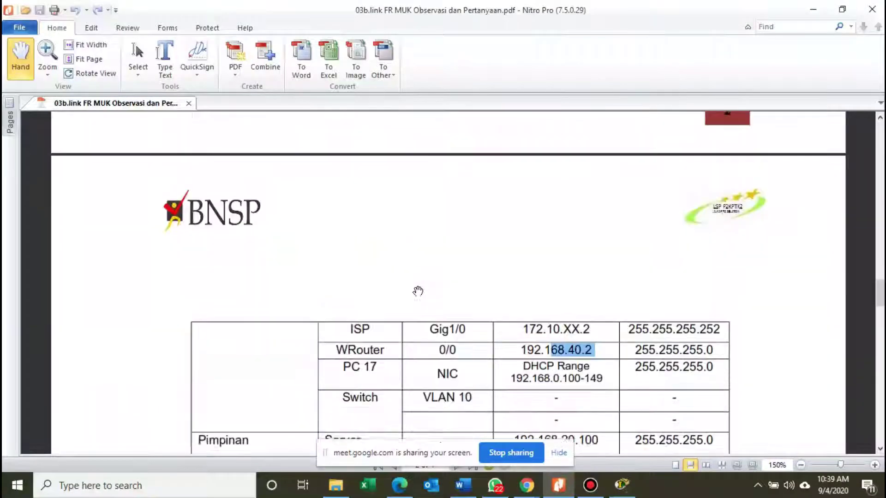
pyautogui.click(808, 17)
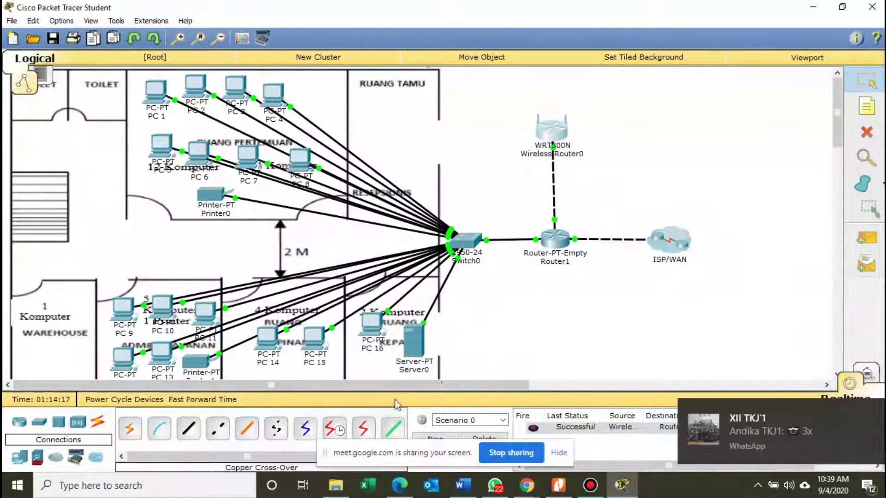
# Place a Laptop-PT from End Devices just right of the wireless router.
pyautogui.click(18, 457)
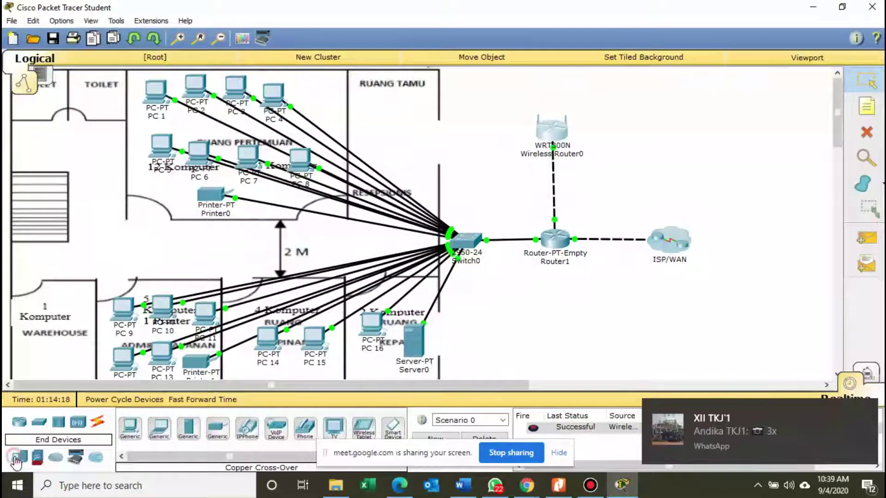
pyautogui.click(159, 426)
pyautogui.click(630, 139)
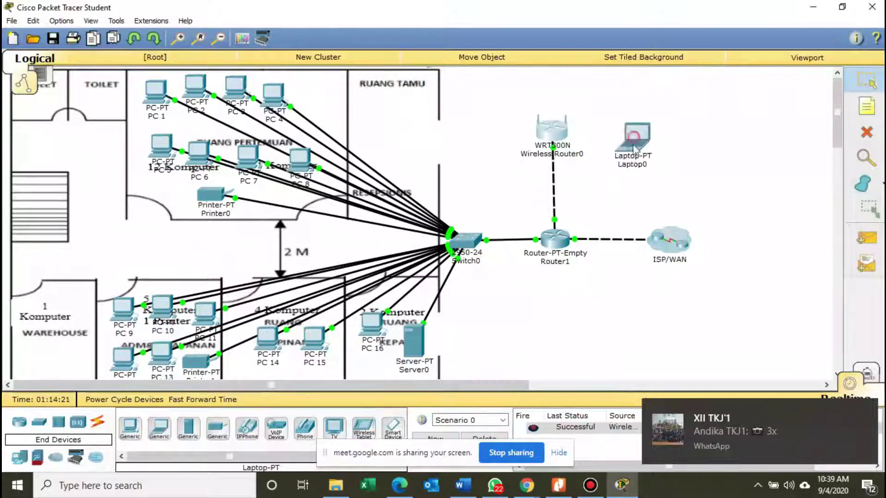
pyautogui.moveTo(637, 143); pyautogui.dragTo(665, 138)
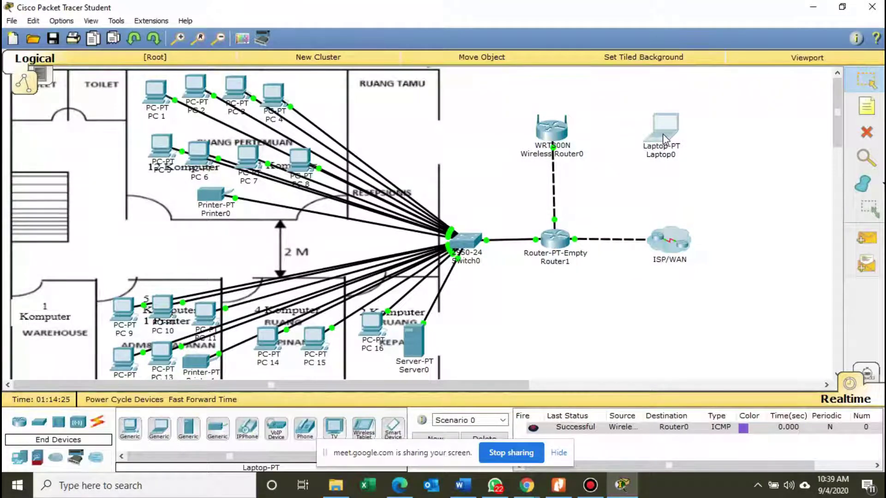
# On Laptop0's Physical tab, swap the network card for the WPC300N module and power it on.
pyautogui.click(664, 138)
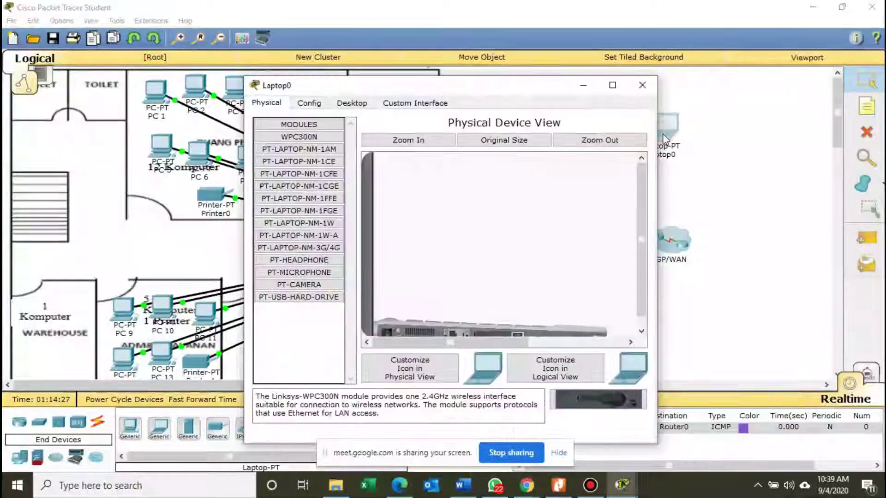
pyautogui.moveTo(531, 86); pyautogui.dragTo(606, 65)
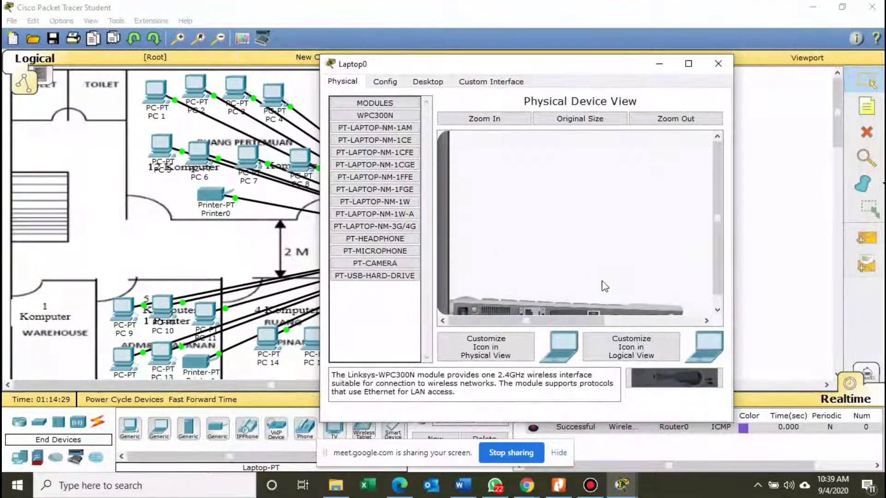
pyautogui.scroll(-1, 717, 233)
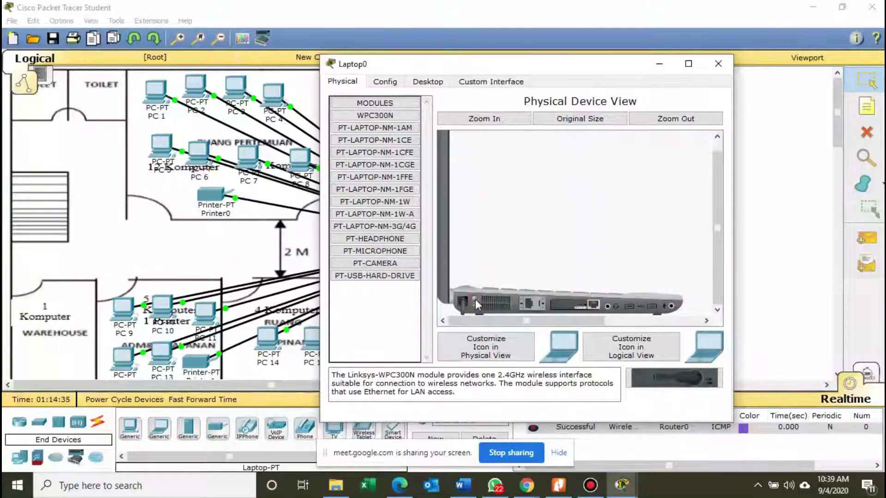
pyautogui.moveTo(530, 308)
pyautogui.mouseDown()
pyautogui.moveTo(564, 308)
pyautogui.moveTo(528, 305)
pyautogui.mouseUp()
pyautogui.moveTo(657, 377); pyautogui.dragTo(390, 336)
pyautogui.moveTo(587, 306)
pyautogui.mouseDown()
pyautogui.moveTo(683, 383)
pyautogui.moveTo(578, 305)
pyautogui.mouseUp()
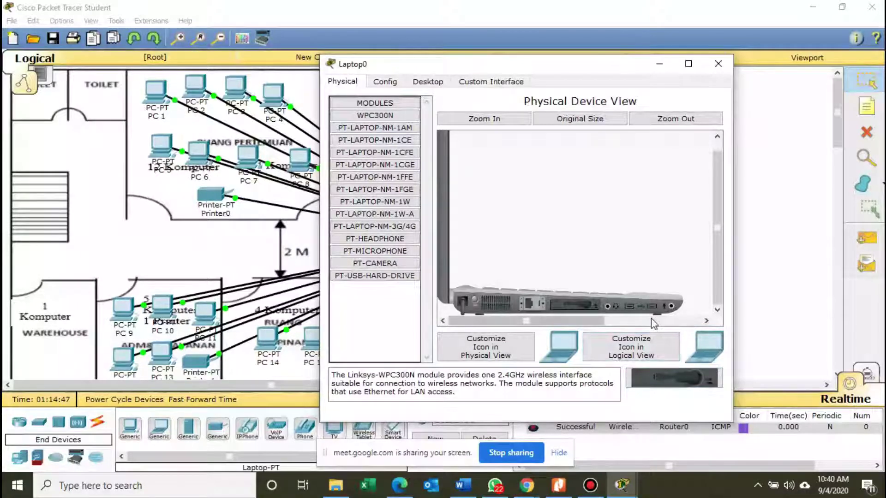
pyautogui.click(474, 299)
pyautogui.click(474, 300)
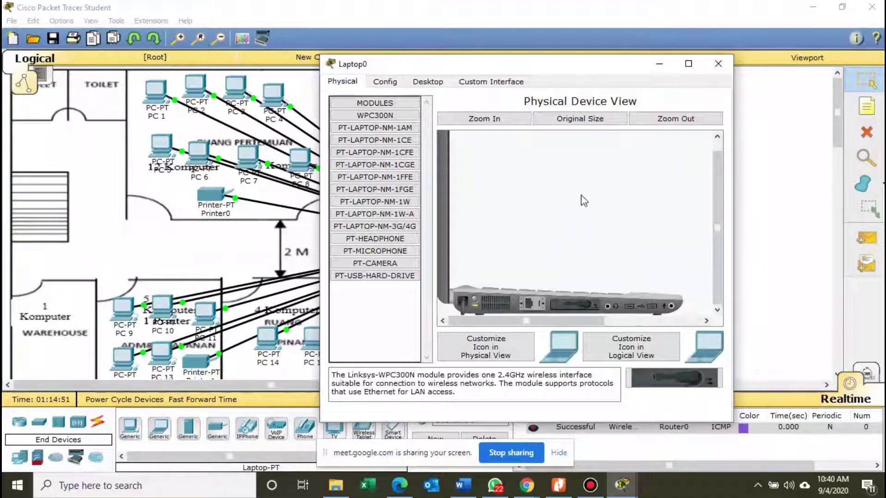
pyautogui.moveTo(590, 66); pyautogui.dragTo(462, 74)
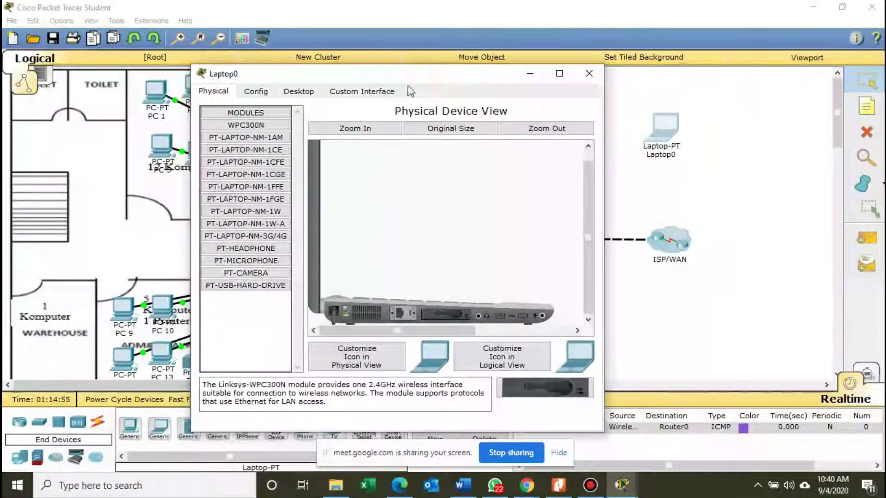
# Use Laptop0's PC Wireless utility to join SMK AL-HIDAYAH LESTARI with the WPA2 pre-shared key.
pyautogui.click(256, 92)
pyautogui.click(286, 94)
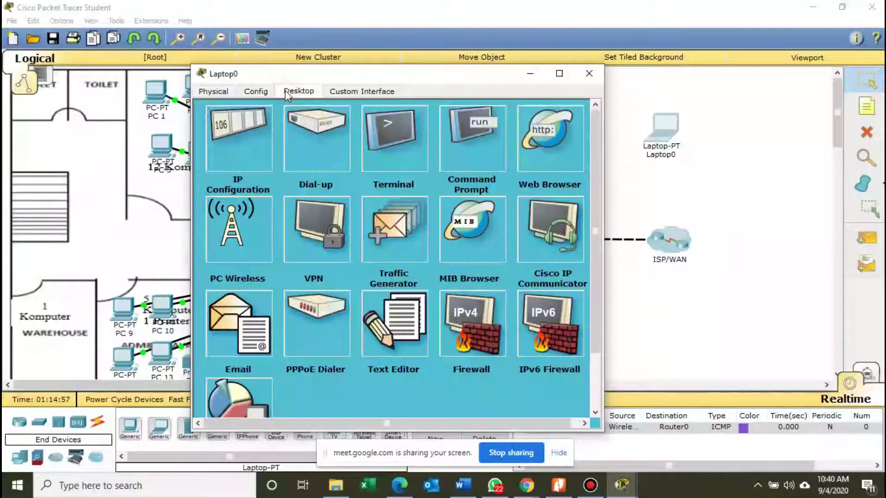
pyautogui.click(243, 244)
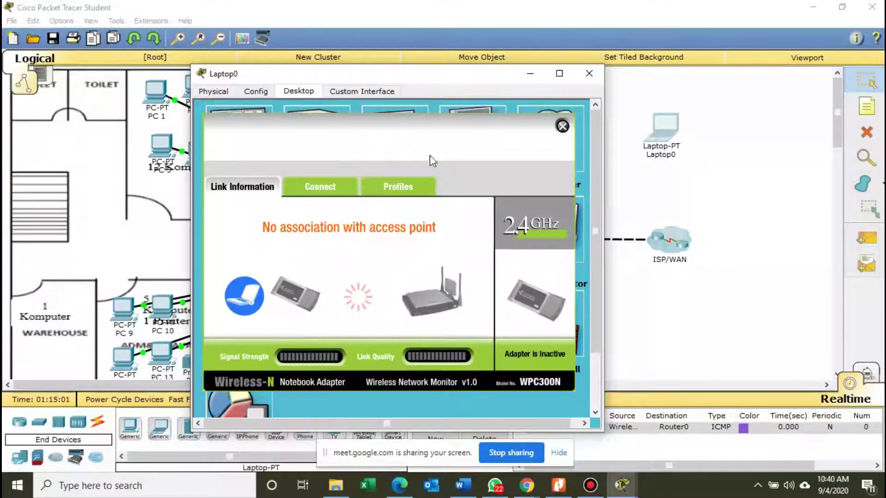
pyautogui.click(322, 194)
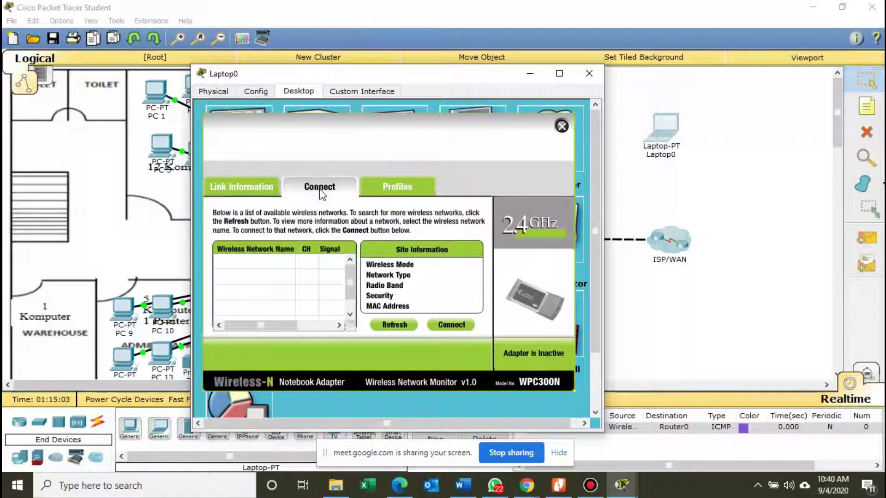
pyautogui.click(399, 326)
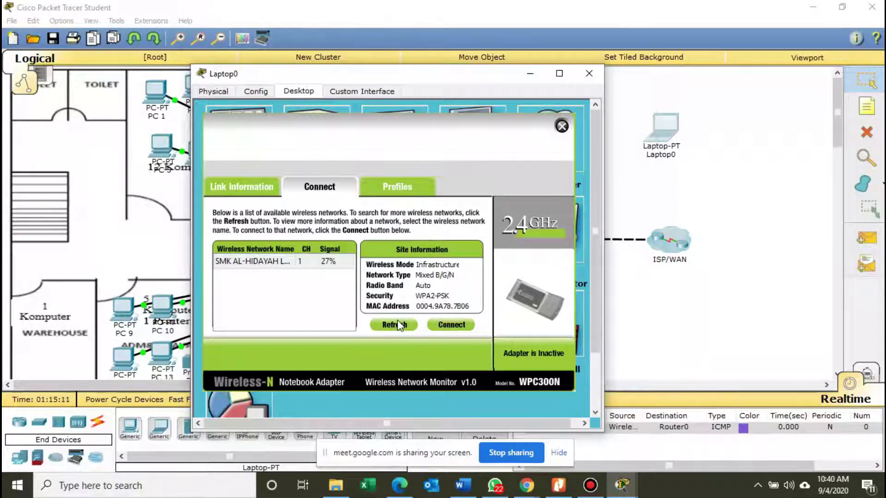
pyautogui.click(258, 264)
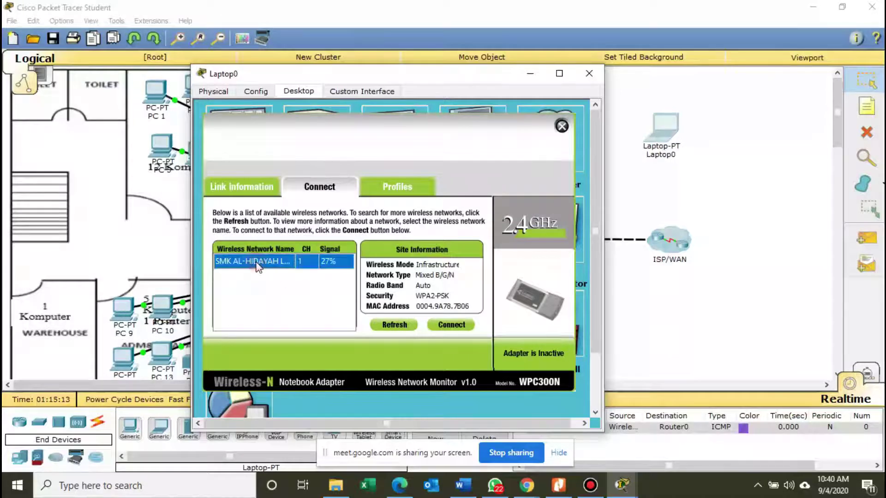
pyautogui.click(451, 325)
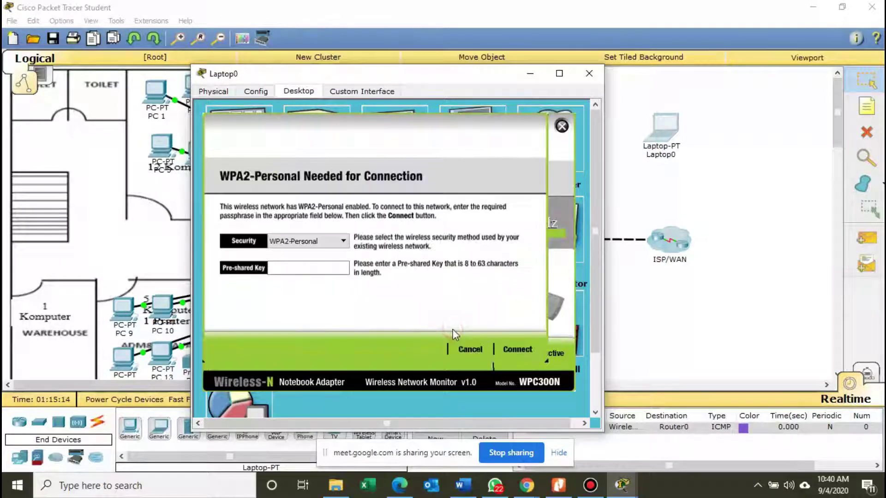
pyautogui.click(326, 268)
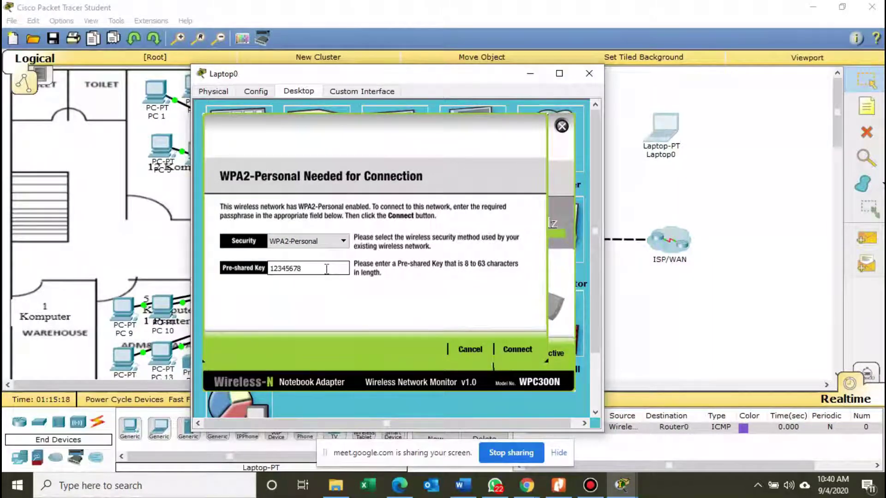
pyautogui.click(506, 350)
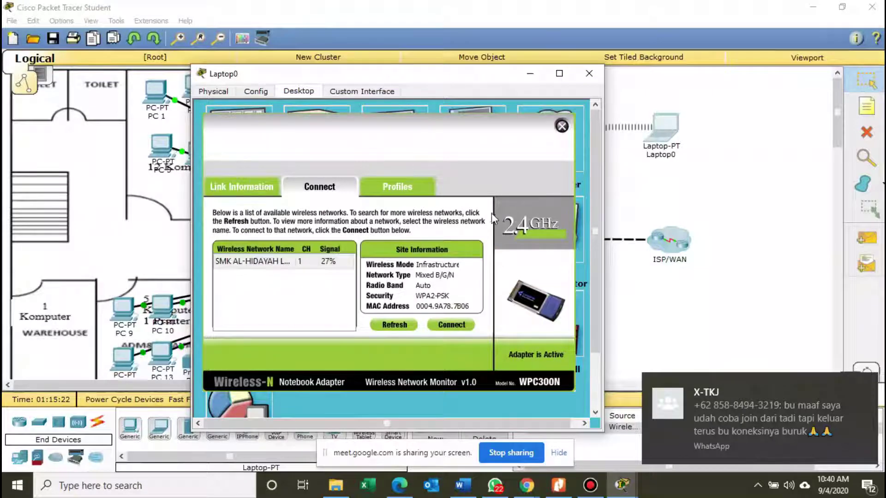
pyautogui.moveTo(506, 88); pyautogui.dragTo(541, 185)
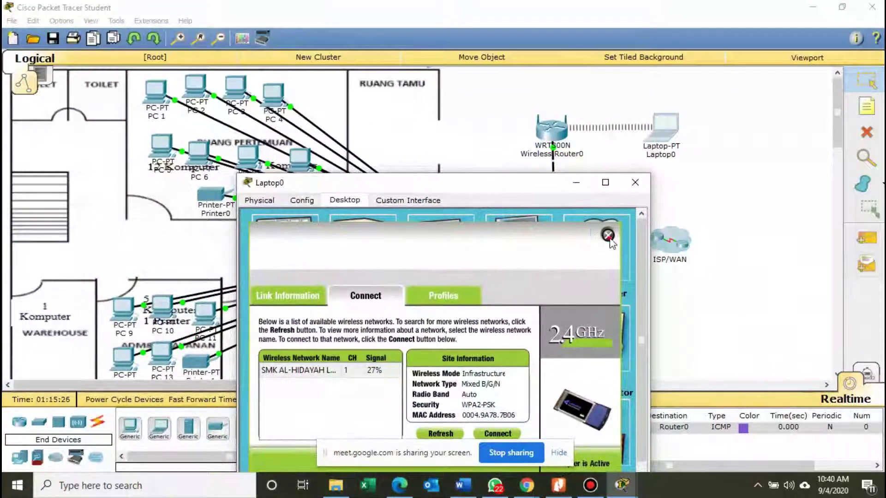
# Check Laptop0's IP Configuration shows DHCP address 192.168.0.100, then close the laptop window.
pyautogui.click(607, 235)
pyautogui.click(303, 256)
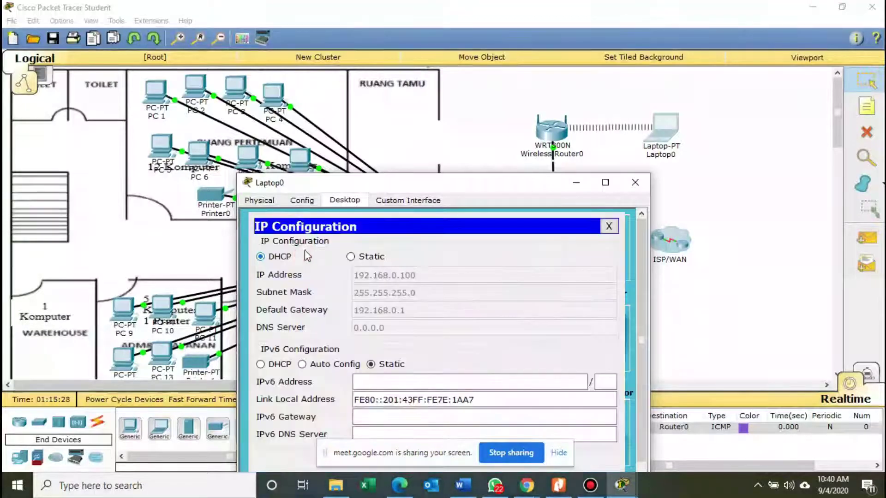
pyautogui.moveTo(399, 178); pyautogui.dragTo(257, 47)
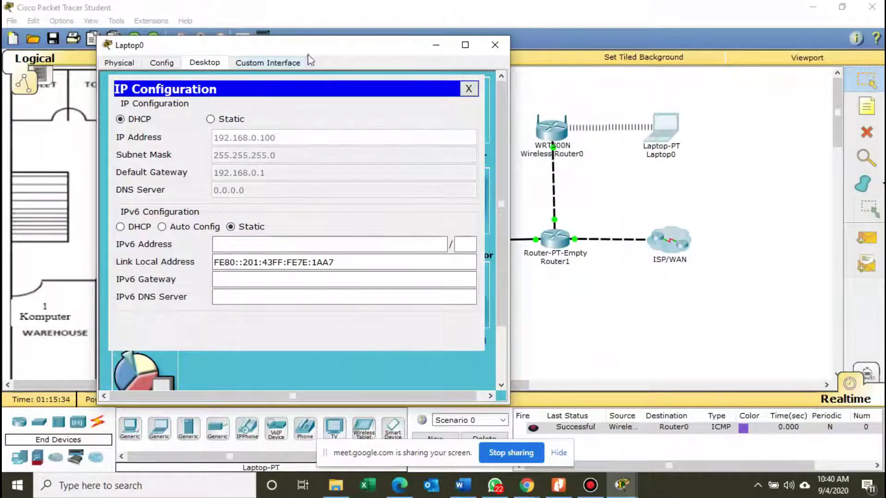
pyautogui.moveTo(310, 46); pyautogui.dragTo(288, 46)
pyautogui.click(472, 51)
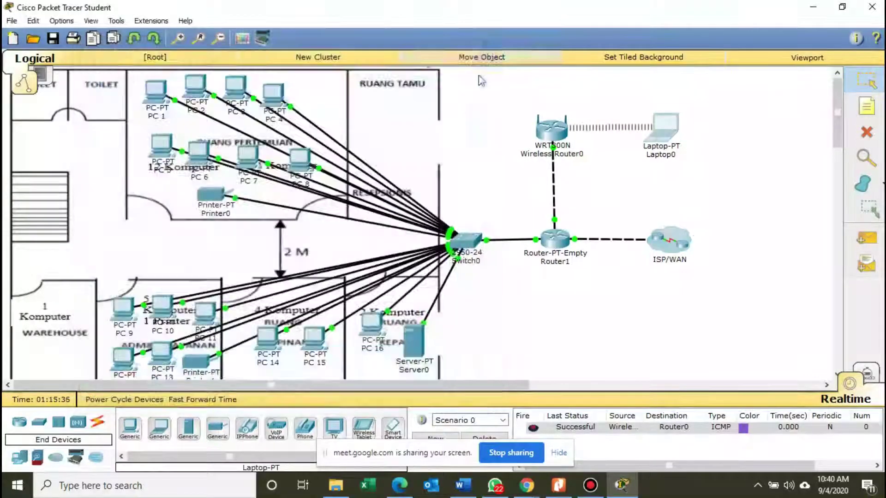
# Ping Router1 and Router0 from Laptop0 with simple PDUs, nudging Laptop0 up-right afterward.
pyautogui.click(865, 238)
pyautogui.click(666, 138)
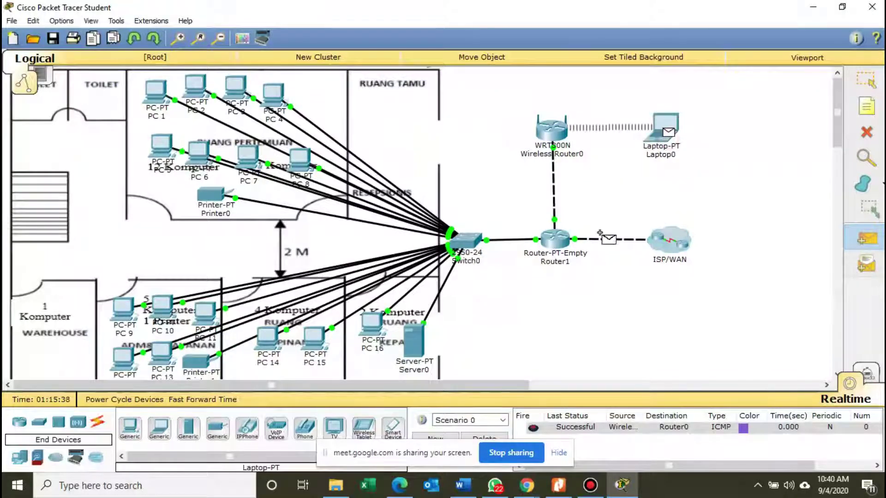
pyautogui.click(564, 243)
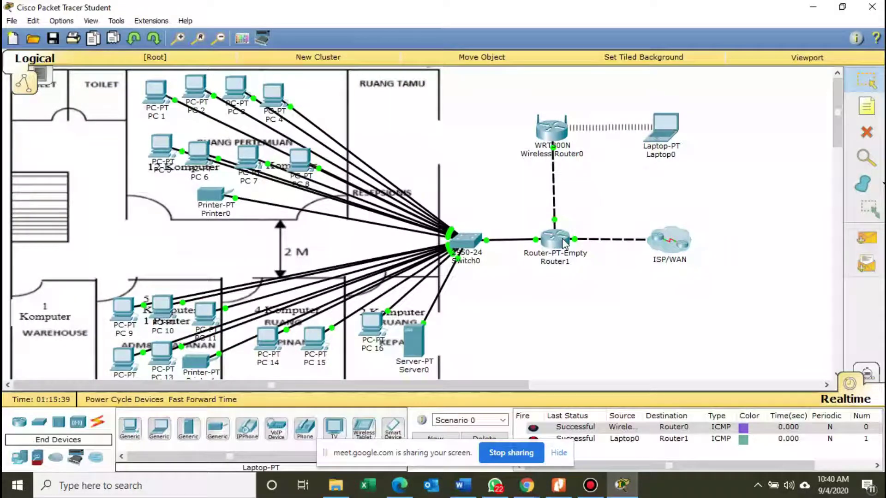
pyautogui.click(865, 238)
pyautogui.click(666, 130)
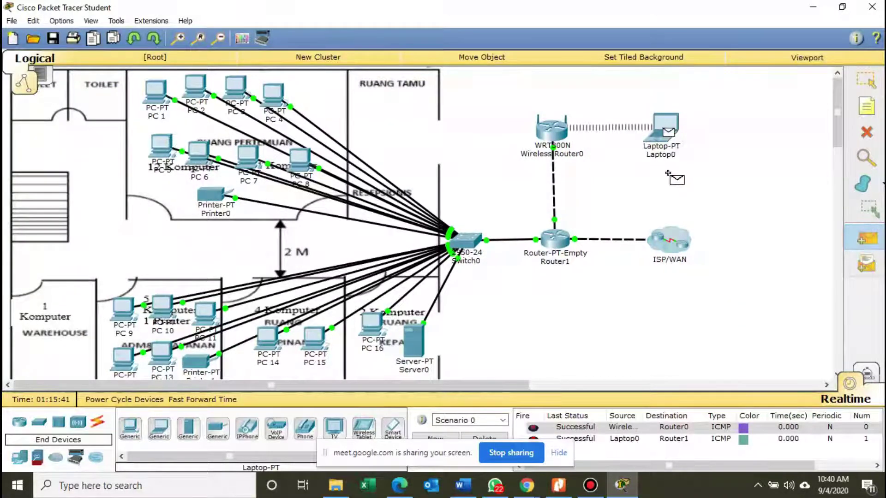
pyautogui.click(677, 252)
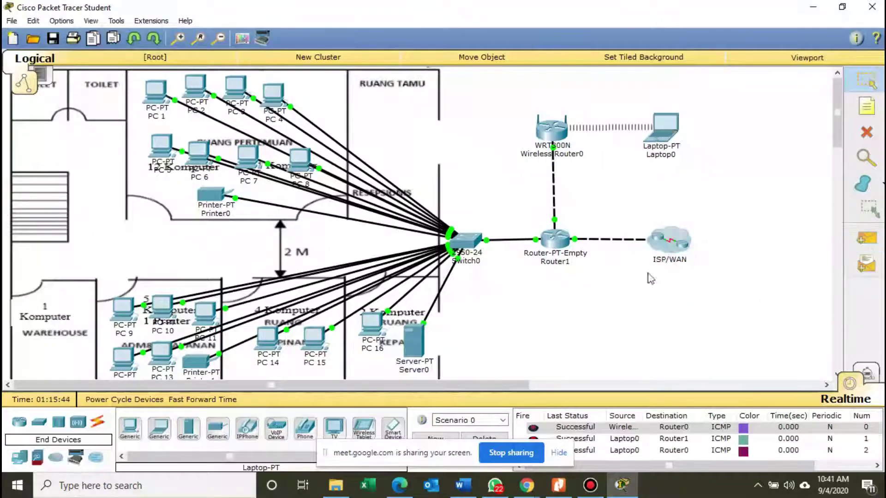
pyautogui.moveTo(663, 131); pyautogui.dragTo(690, 109)
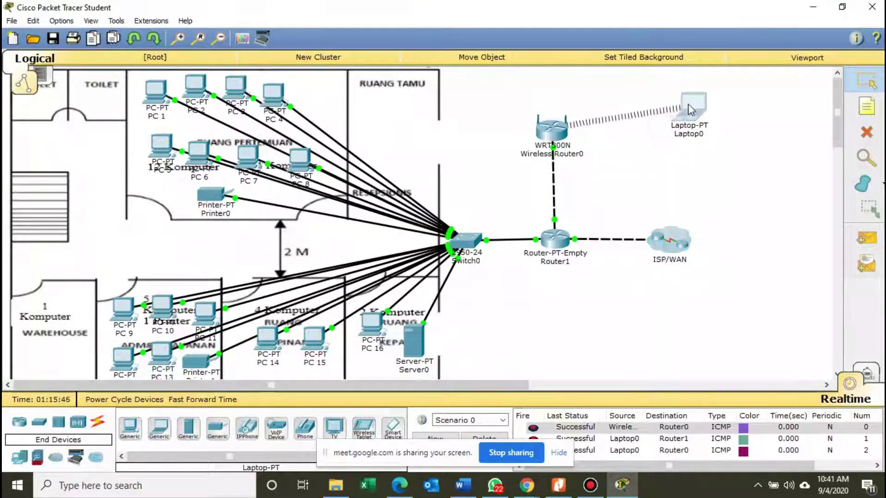
pyautogui.click(558, 484)
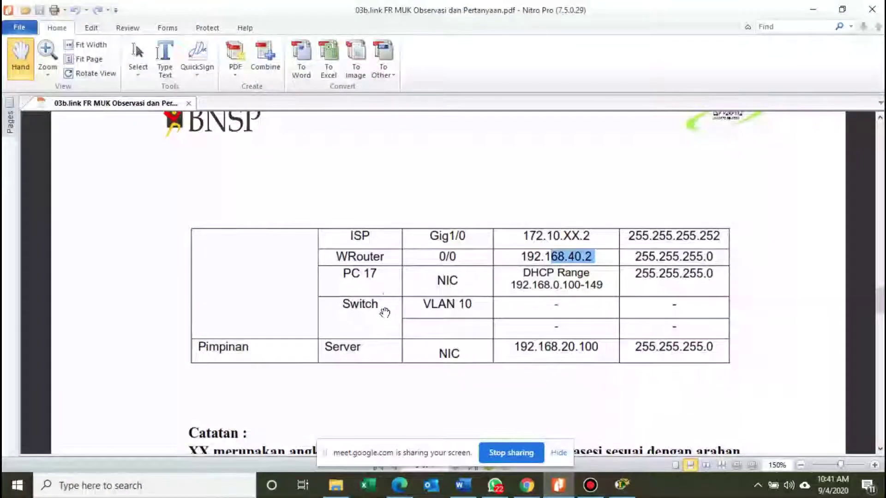
# Scroll the addressing table to the Ruang tamu rows and drag Laptop0 into the RUANG TAMU room.
pyautogui.scroll(1, 390, 289)
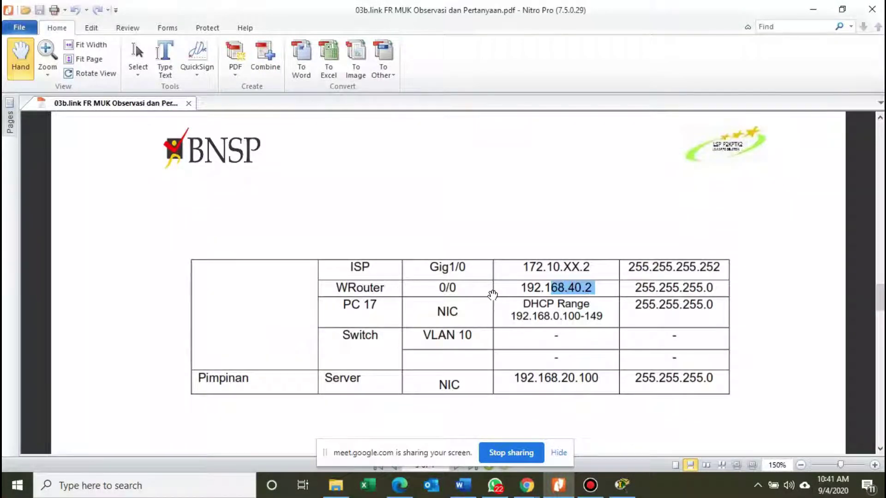
pyautogui.scroll(10, 492, 296)
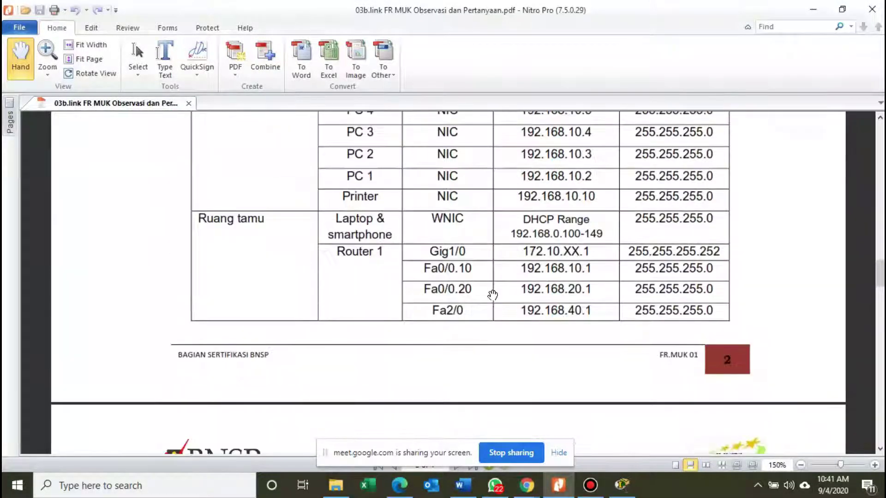
pyautogui.scroll(1, 492, 295)
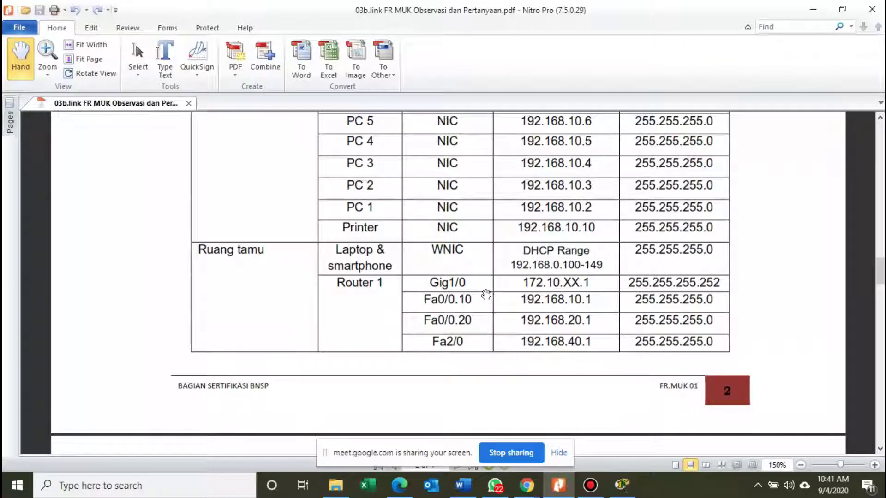
pyautogui.scroll(1, 447, 284)
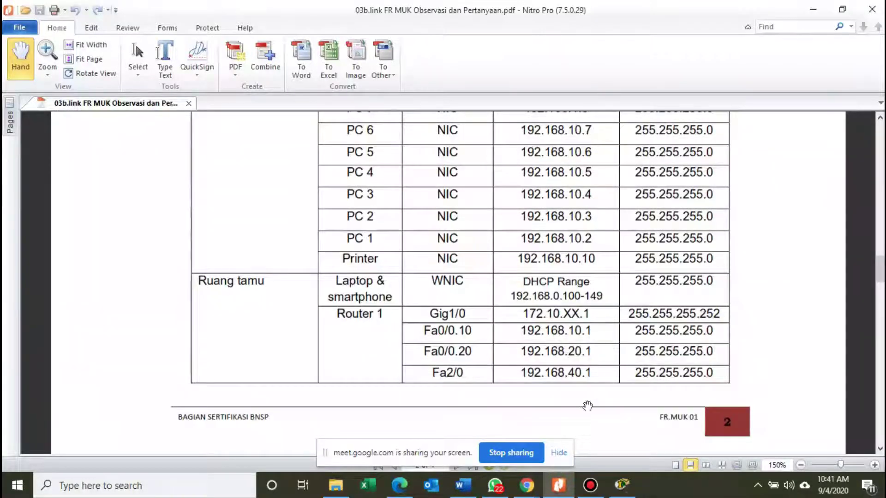
pyautogui.click(621, 485)
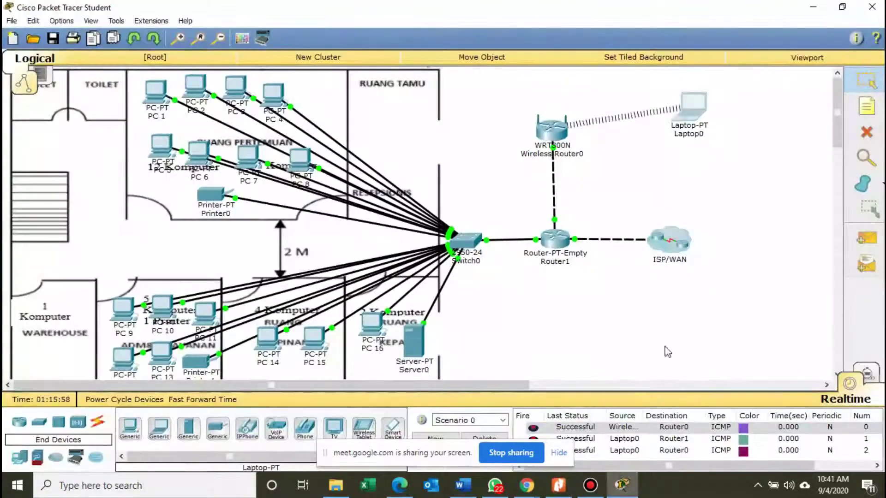
pyautogui.moveTo(697, 117); pyautogui.dragTo(399, 110)
# Reread the address table down to the Catatan note on XX network numbers.
pyautogui.click(558, 485)
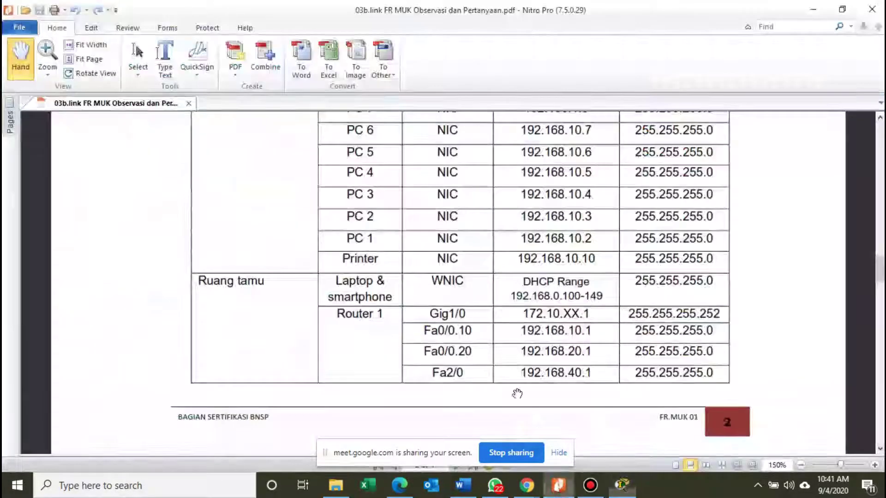
pyautogui.scroll(2, 432, 279)
pyautogui.scroll(5, 432, 279)
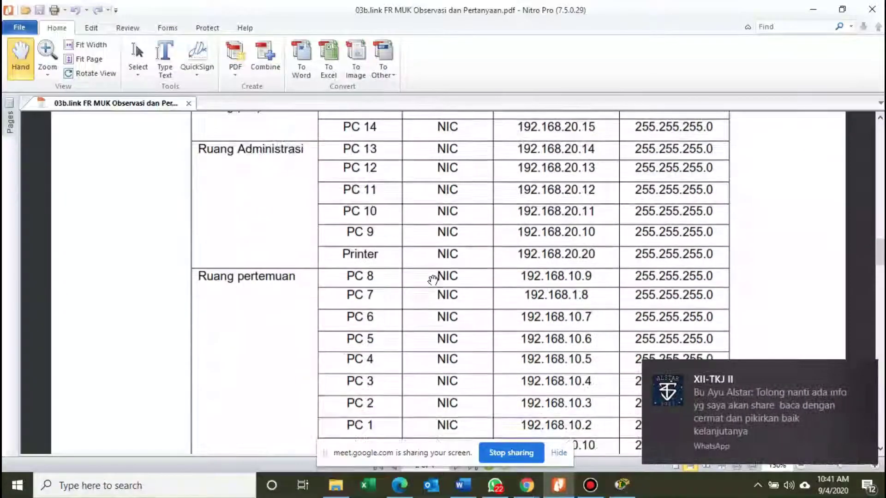
pyautogui.scroll(-10, 433, 281)
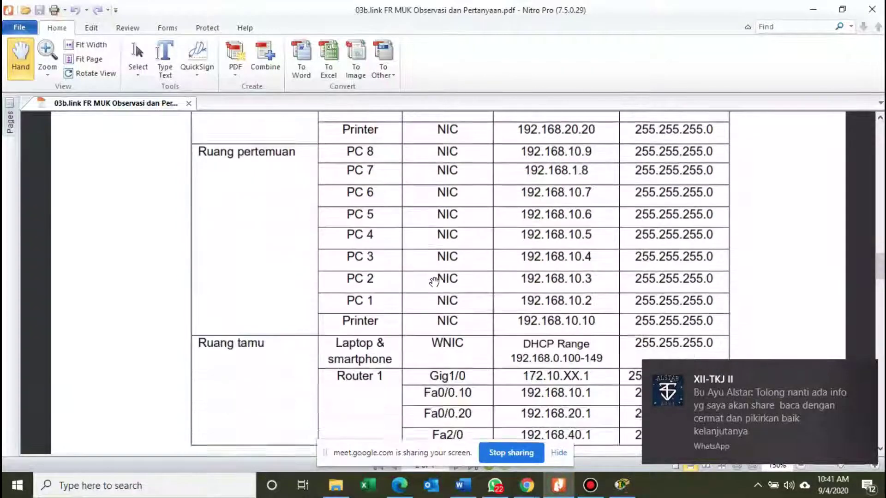
pyautogui.scroll(-3, 438, 286)
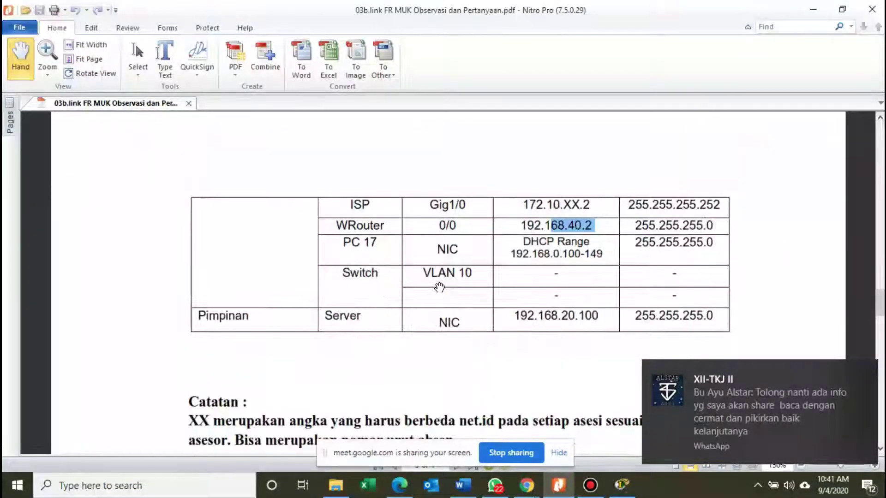
pyautogui.scroll(-2, 439, 287)
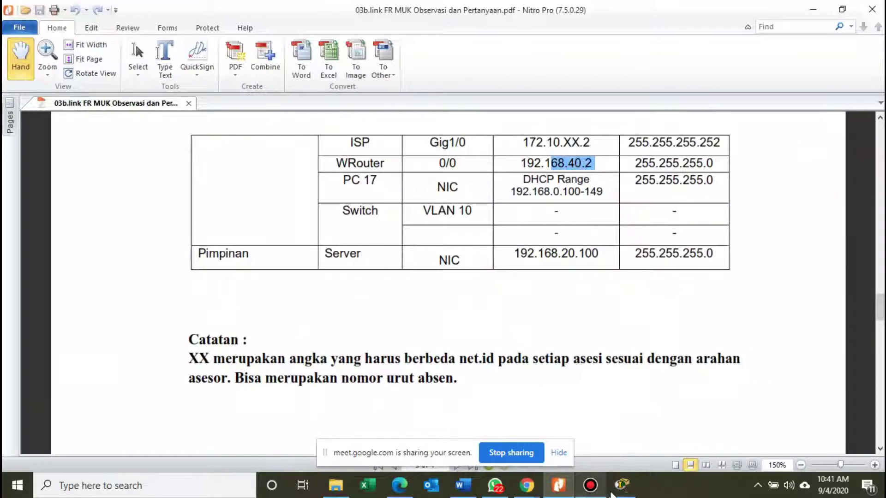
pyautogui.click(612, 490)
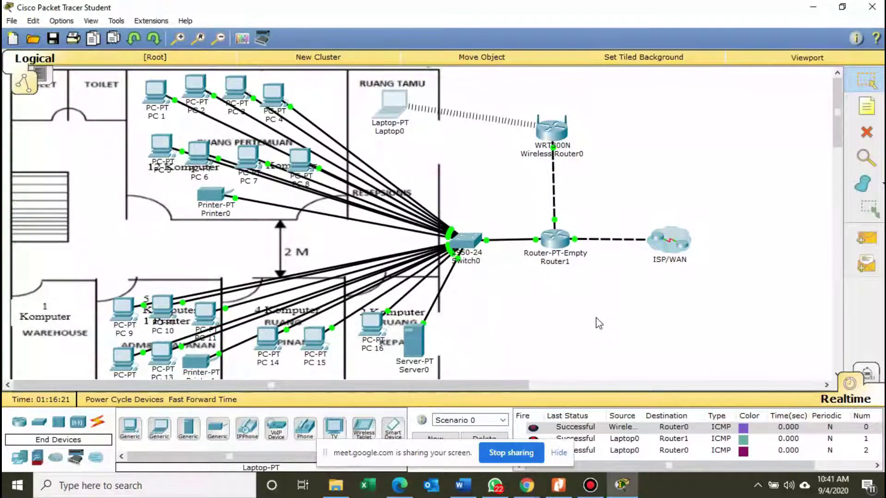
# Bring the Google Meet call in Chrome to the front from the taskbar.
pyautogui.click(527, 492)
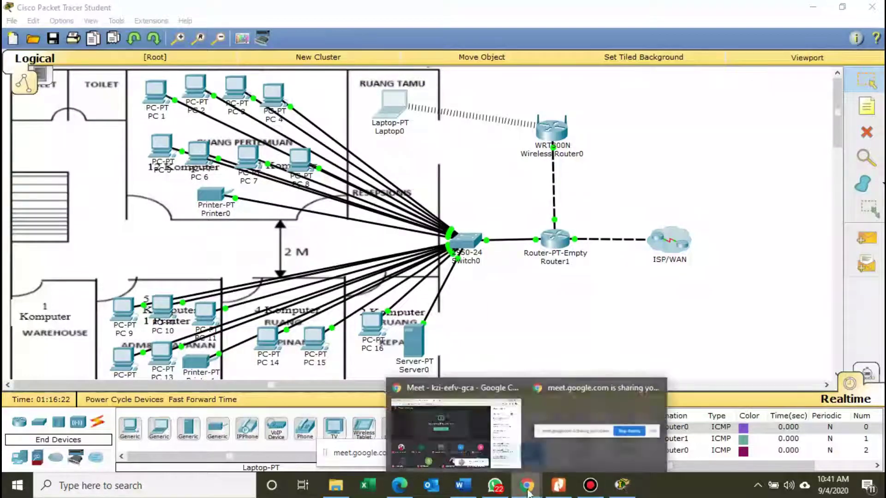
pyautogui.click(470, 394)
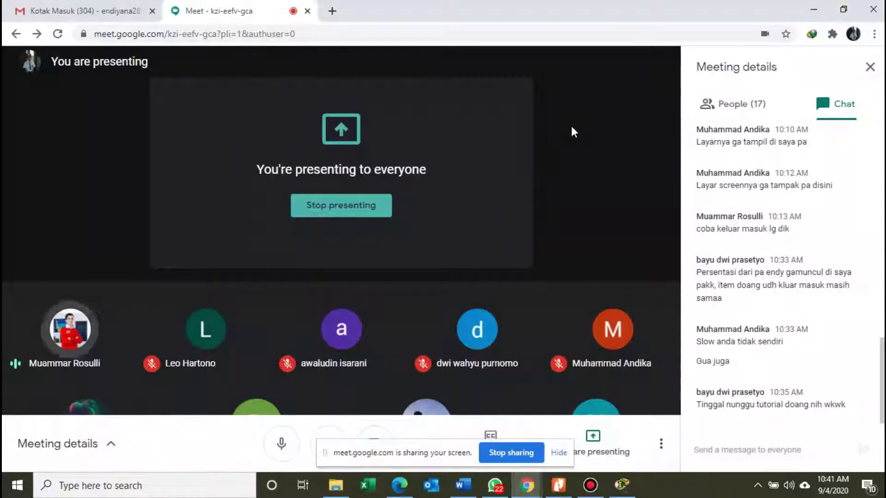
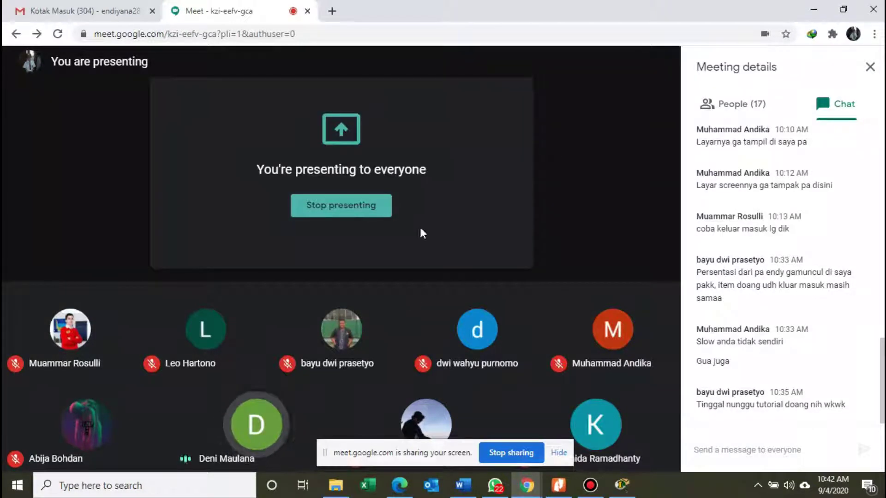
# Bring the Word configuration document to the front and scroll up to its top.
pyautogui.click(463, 485)
pyautogui.rightClick(463, 485)
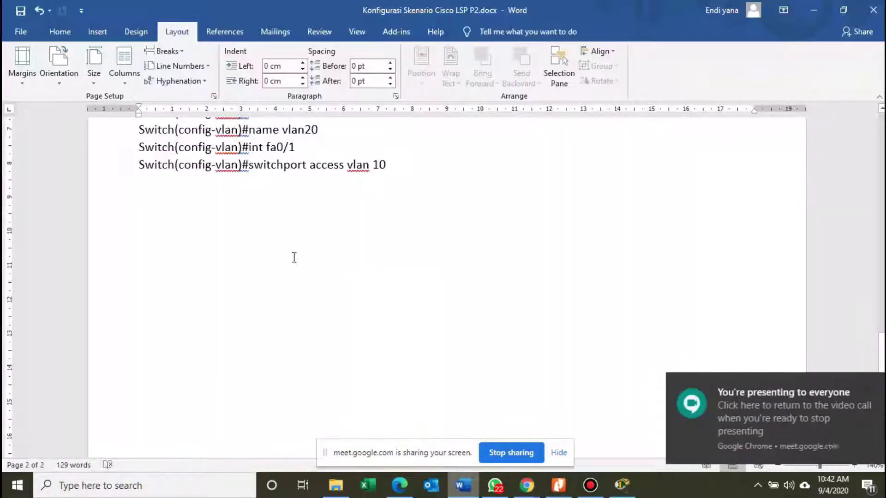
pyautogui.scroll(4, 296, 264)
pyautogui.scroll(3, 296, 265)
pyautogui.click(224, 259)
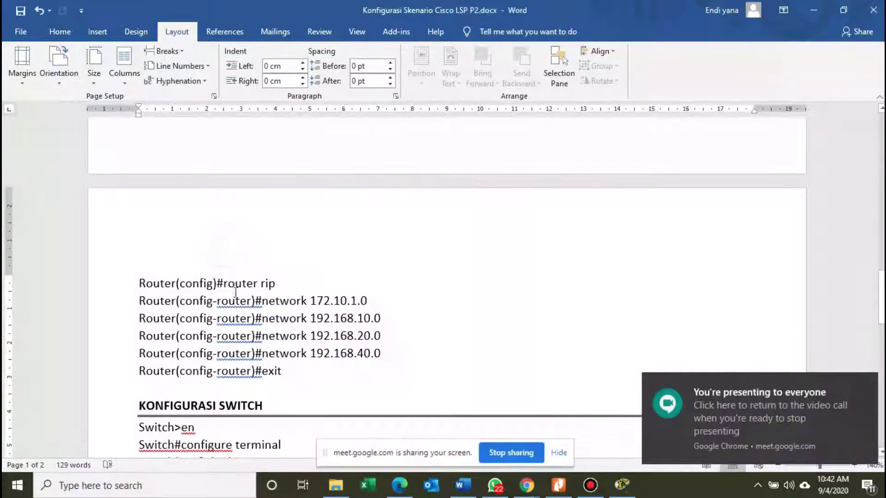
pyautogui.scroll(5, 236, 290)
pyautogui.scroll(10, 236, 291)
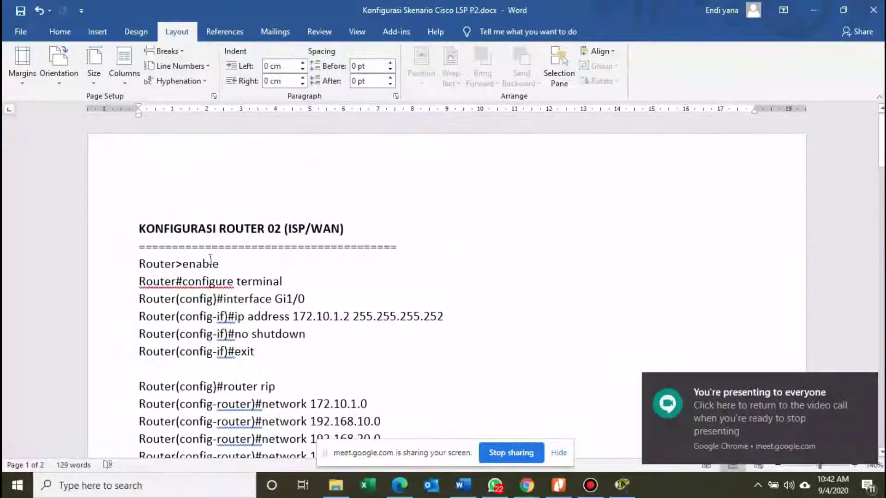
# Highlight the ROUTER 02 commands down through no shutdown.
pyautogui.click(198, 235)
pyautogui.moveTo(197, 236); pyautogui.dragTo(314, 341)
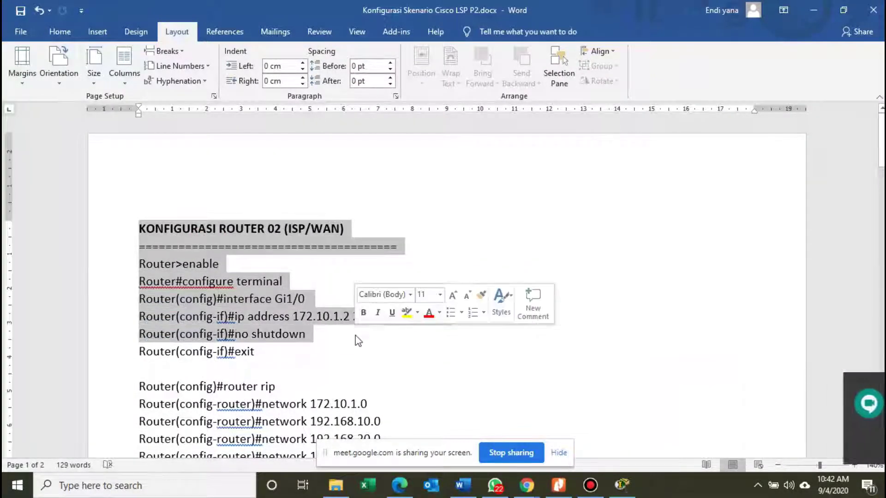
pyautogui.scroll(-2, 315, 362)
pyautogui.moveTo(179, 318); pyautogui.dragTo(323, 356)
pyautogui.scroll(-4, 322, 362)
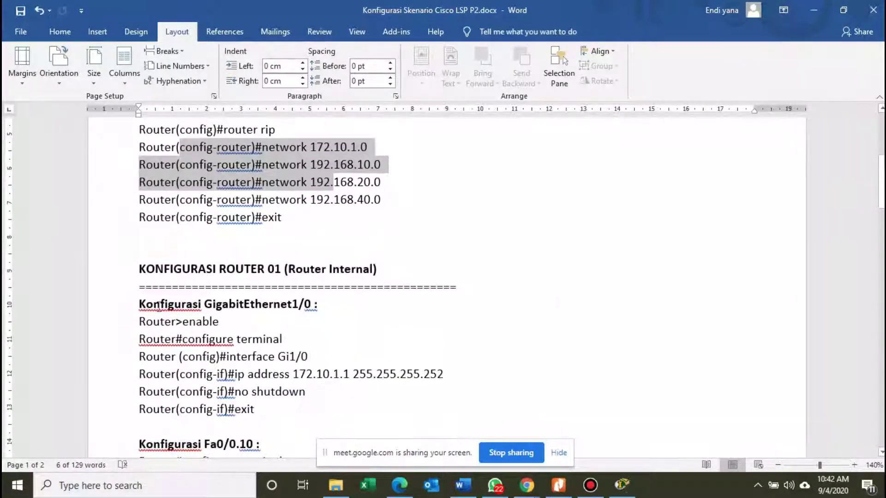
# Highlight the ROUTER 01 heading, its interface Fa0/0 commands and the following section.
pyautogui.moveTo(138, 268); pyautogui.dragTo(313, 352)
pyautogui.scroll(-3, 368, 355)
pyautogui.scroll(-5, 200, 364)
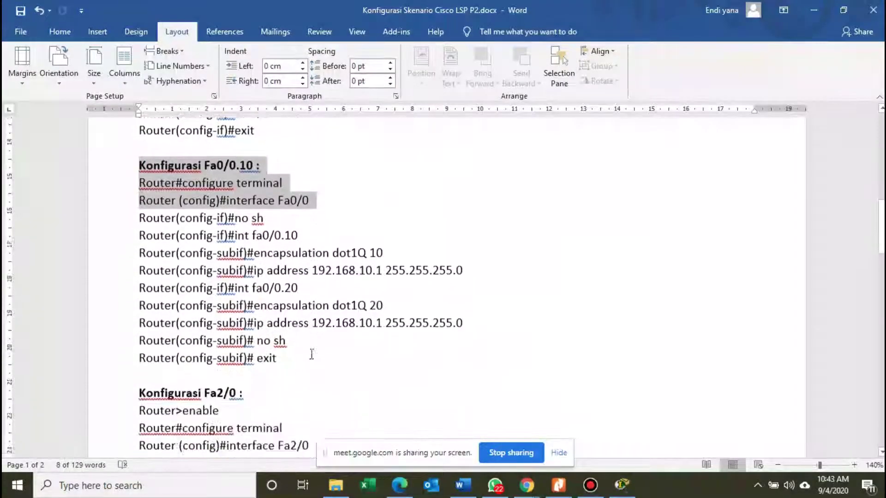
pyautogui.click(200, 365)
pyautogui.scroll(-15, 298, 369)
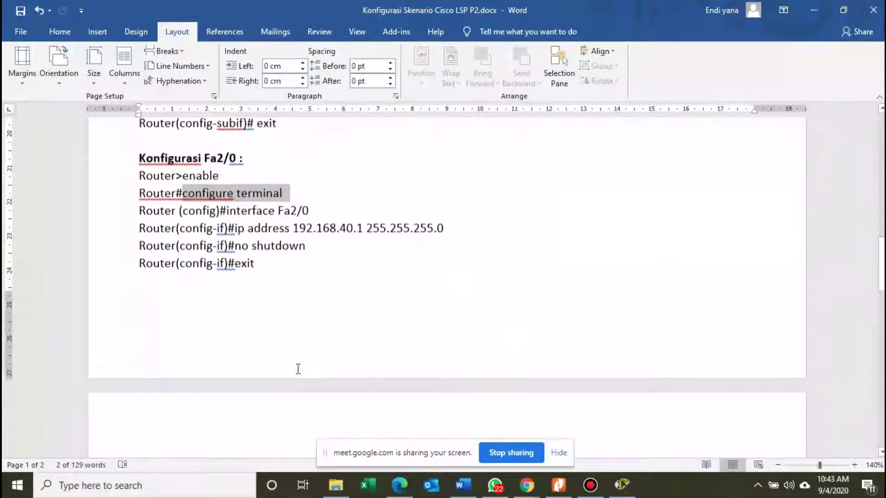
pyautogui.scroll(-2, 298, 366)
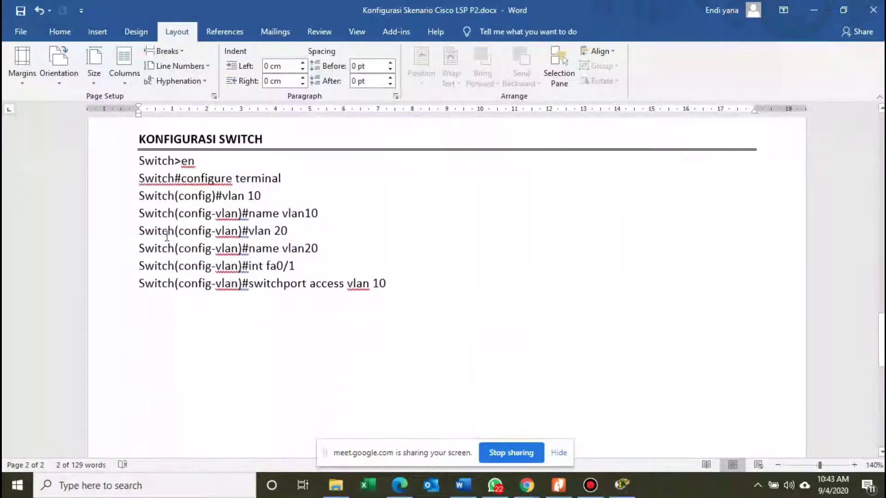
pyautogui.moveTo(139, 230); pyautogui.dragTo(398, 288)
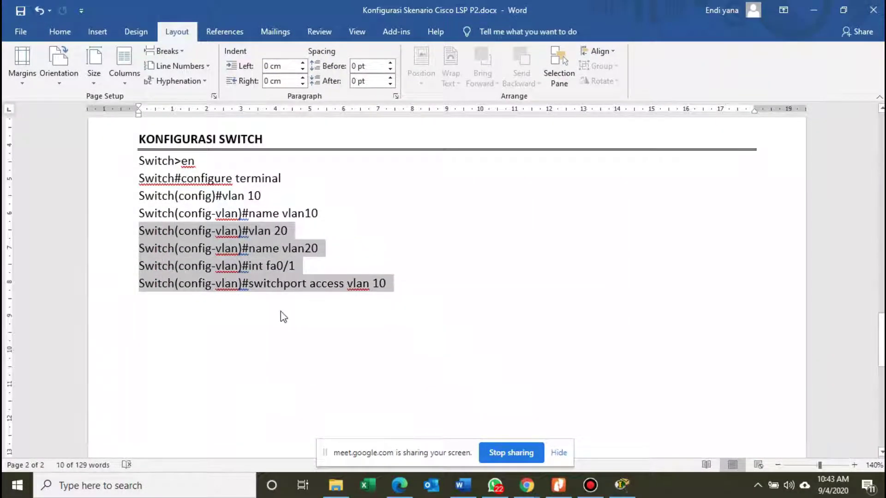
# Scroll back up the document, then return to the Google Meet call in Chrome.
pyautogui.scroll(7, 280, 314)
pyautogui.scroll(8, 322, 285)
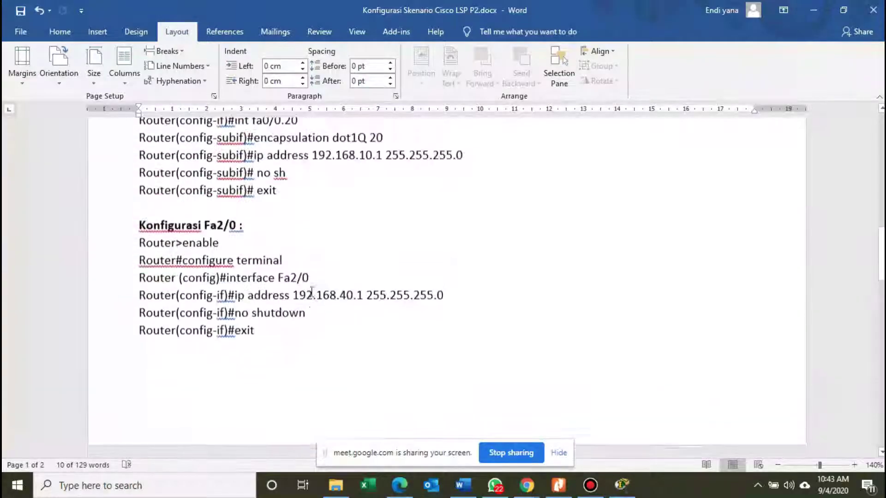
pyautogui.scroll(6, 334, 269)
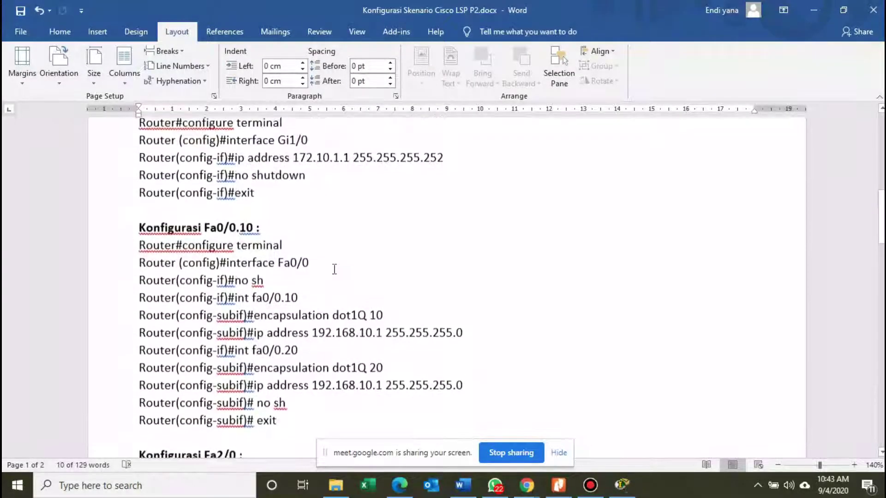
pyautogui.scroll(4, 336, 270)
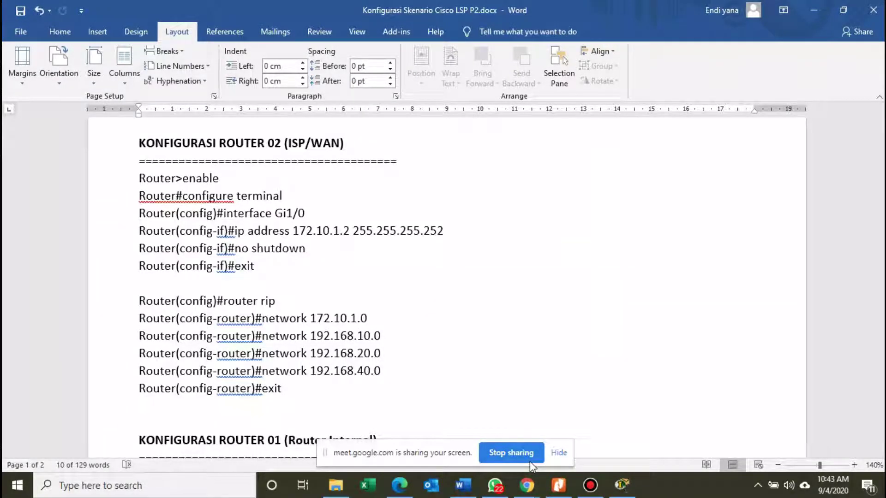
pyautogui.moveTo(512, 482)
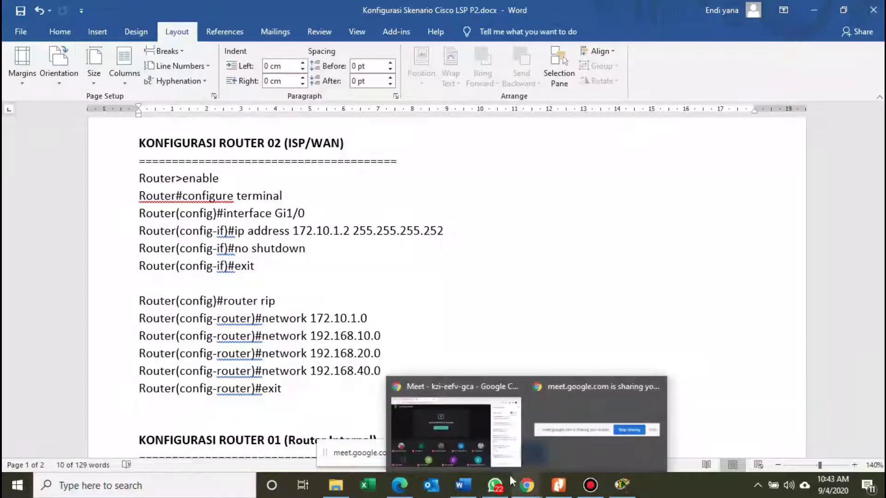
pyautogui.click(465, 401)
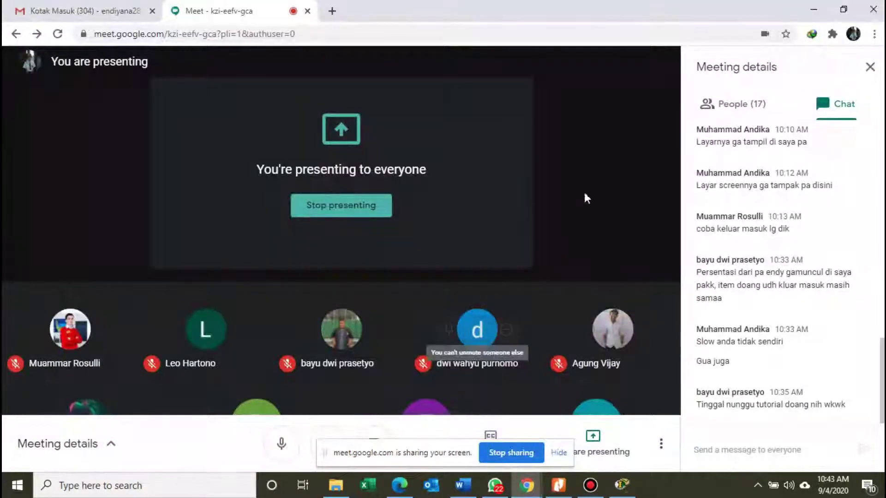